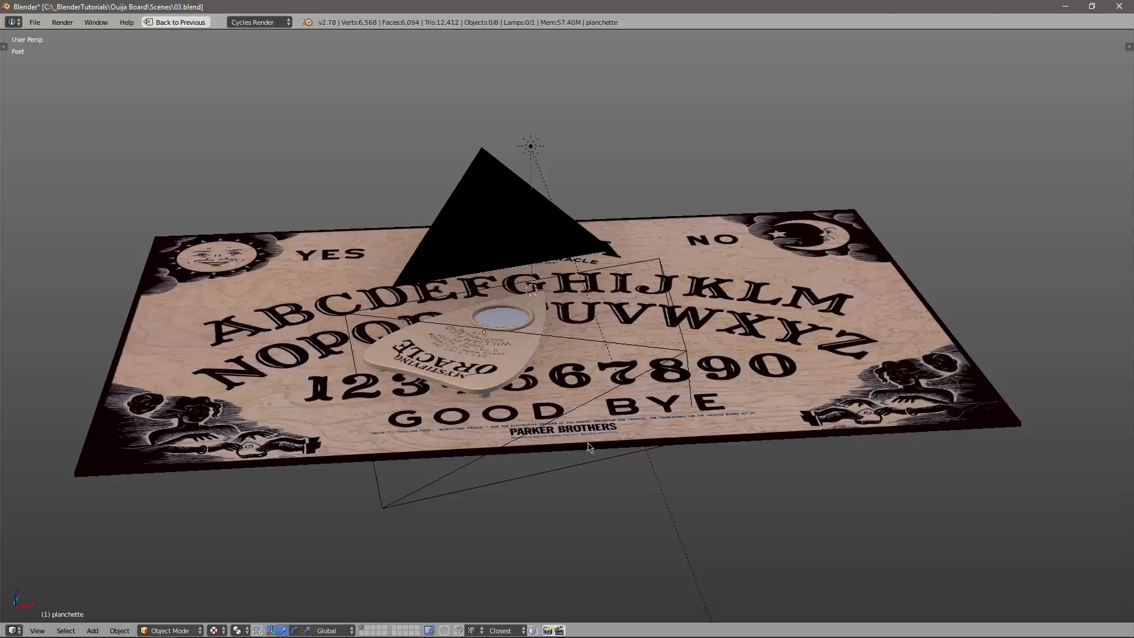
Examine the finished Ouija board scene from several angles, trying out moves of the planchette across the board and cancelling them.
middle_drag(591, 447, 696, 402)
scroll(695, 402, up, 1)
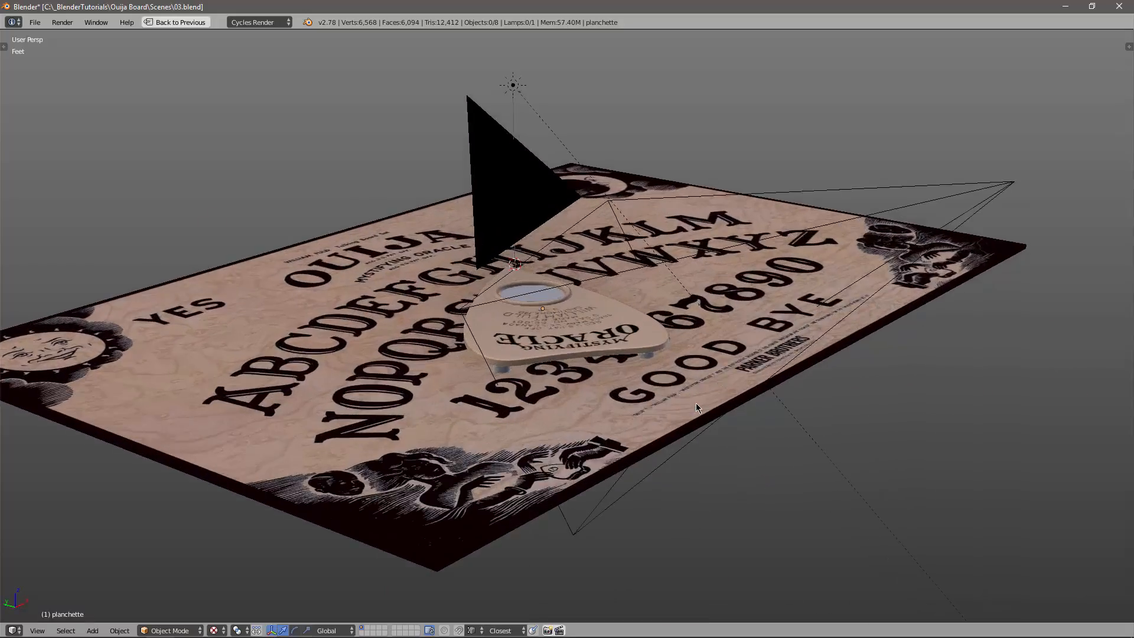
scroll(696, 403, down, 3)
scroll(665, 387, up, 3)
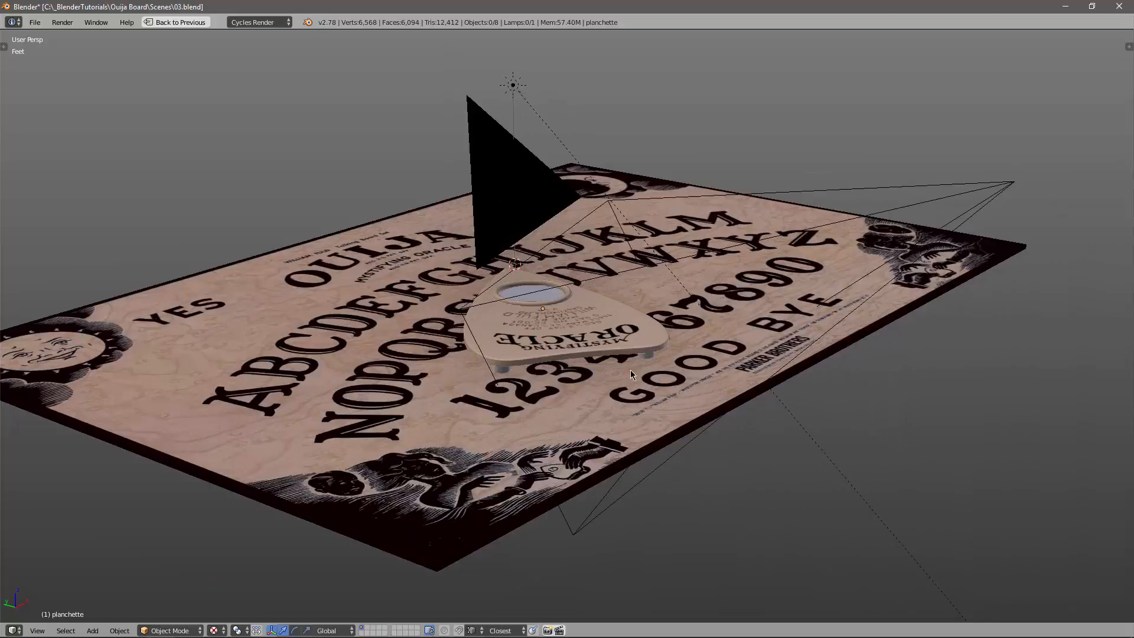
right_click(628, 341)
key(g)
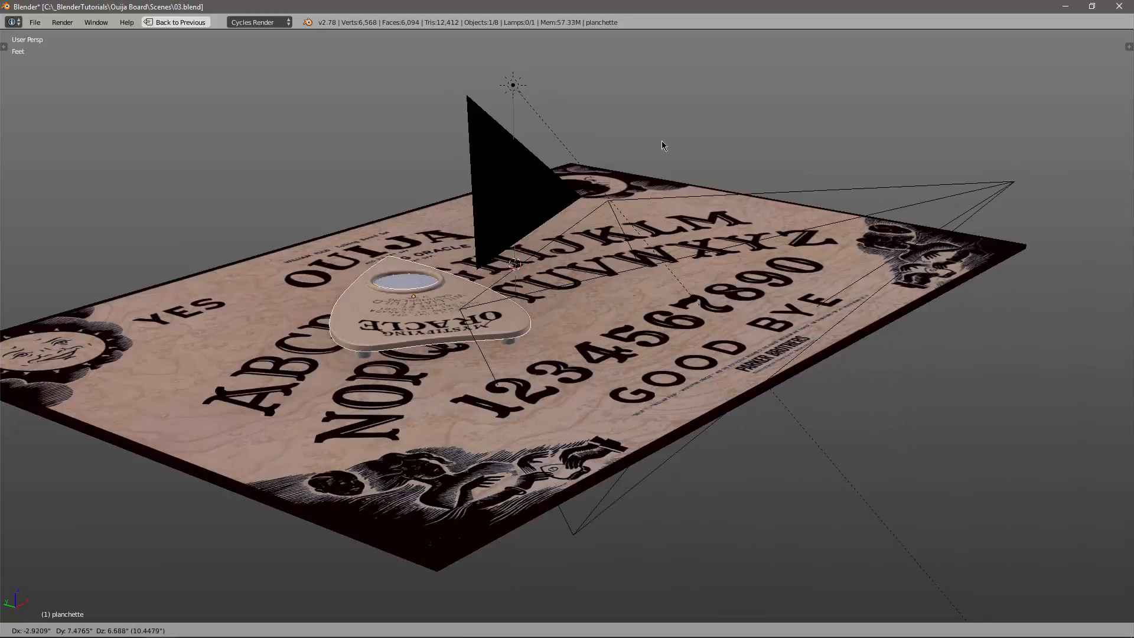
right_click(762, 340)
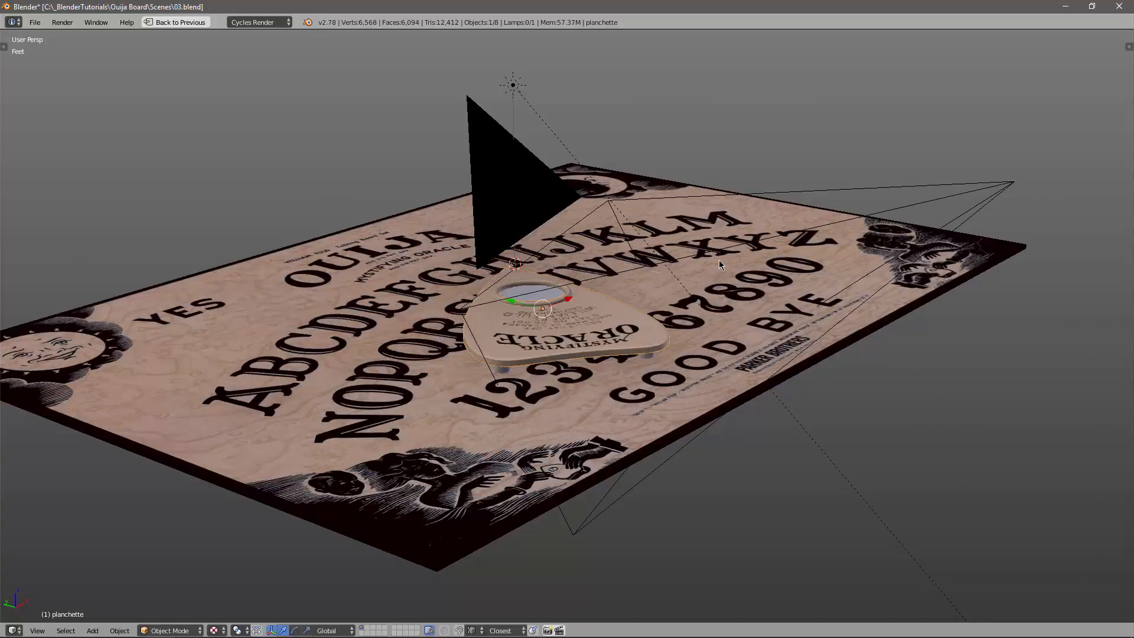
middle_drag(741, 330, 589, 375)
key(g)
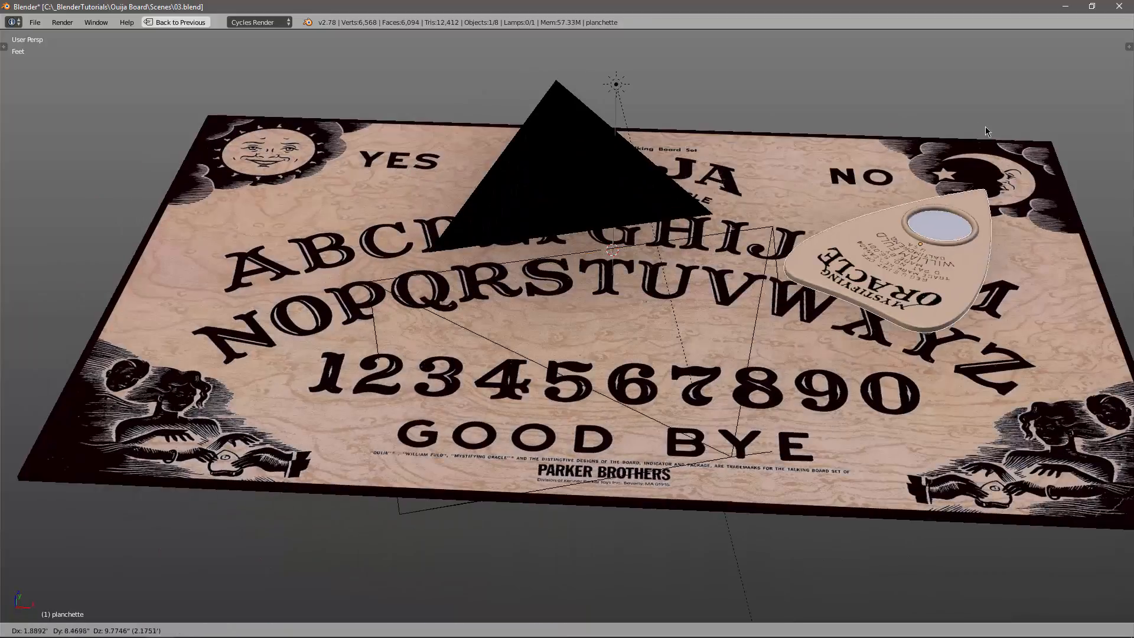
right_click(724, 301)
middle_drag(724, 301, 616, 302)
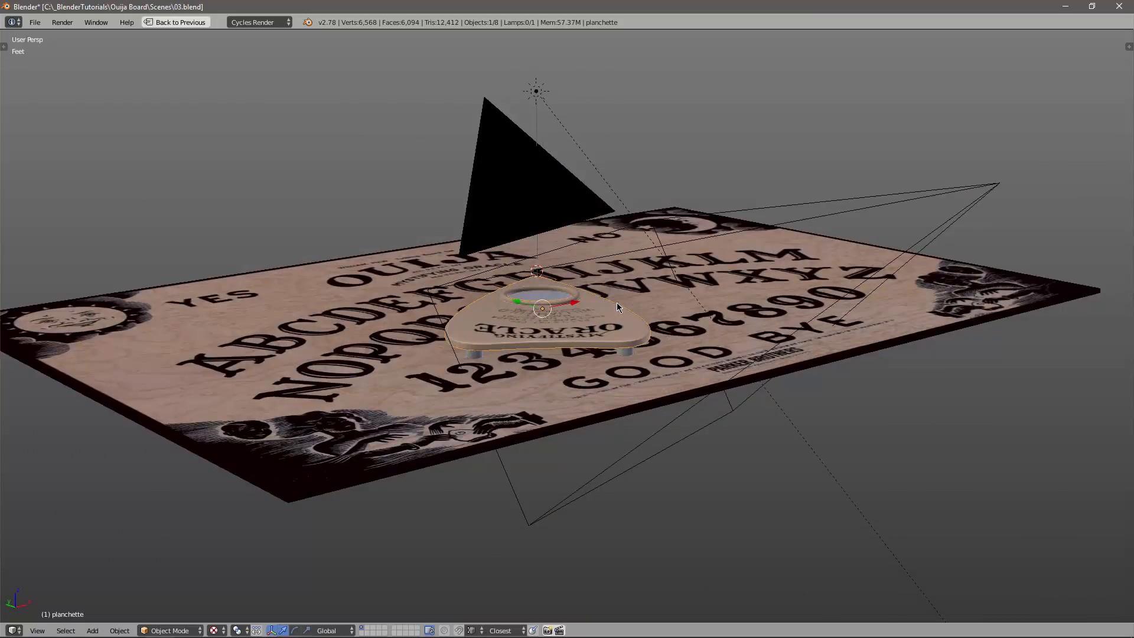
key(a)
middle_drag(591, 323, 564, 363)
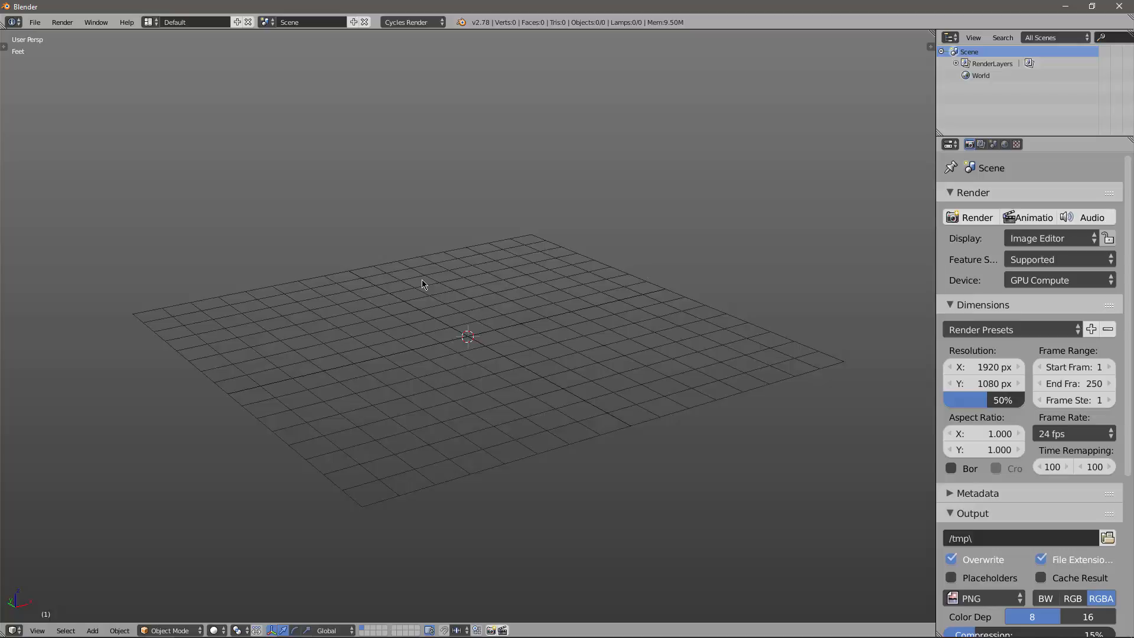
Search the add-ons in the user preferences for "images" and check whether Import Images as Planes is enabled.
key(shift+a)
mouse_move(421, 281)
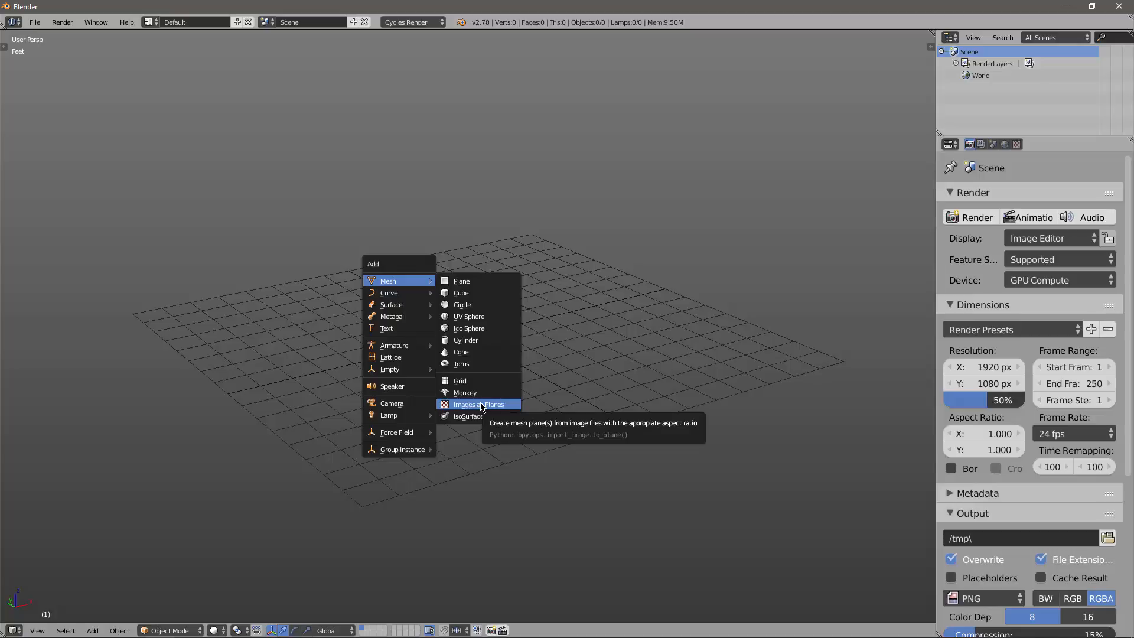
click(38, 23)
click(53, 154)
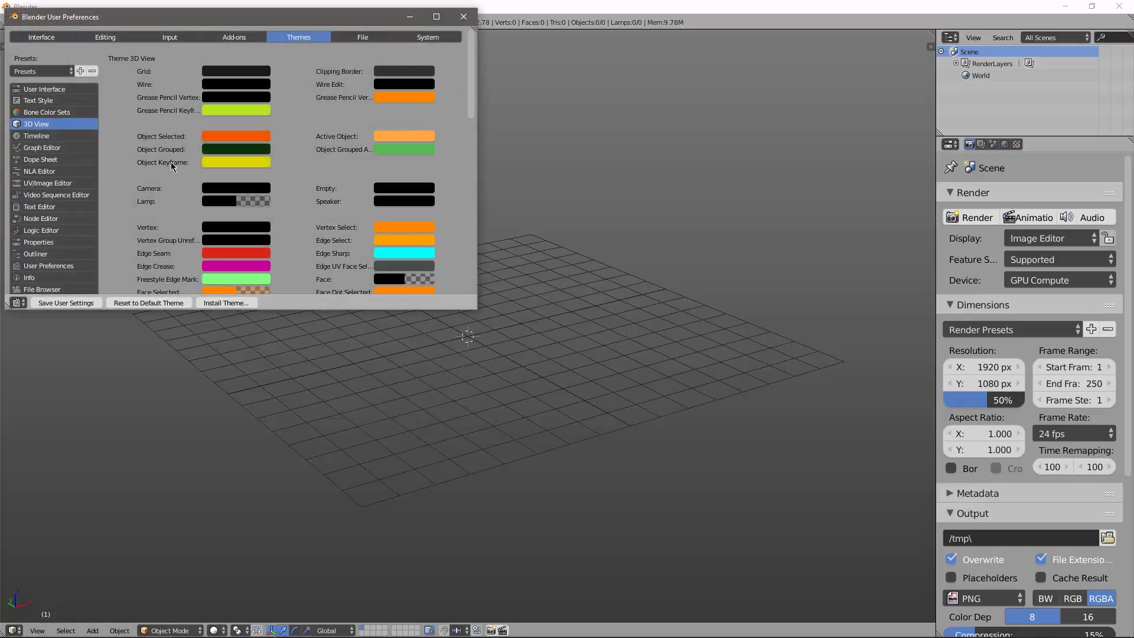
click(232, 38)
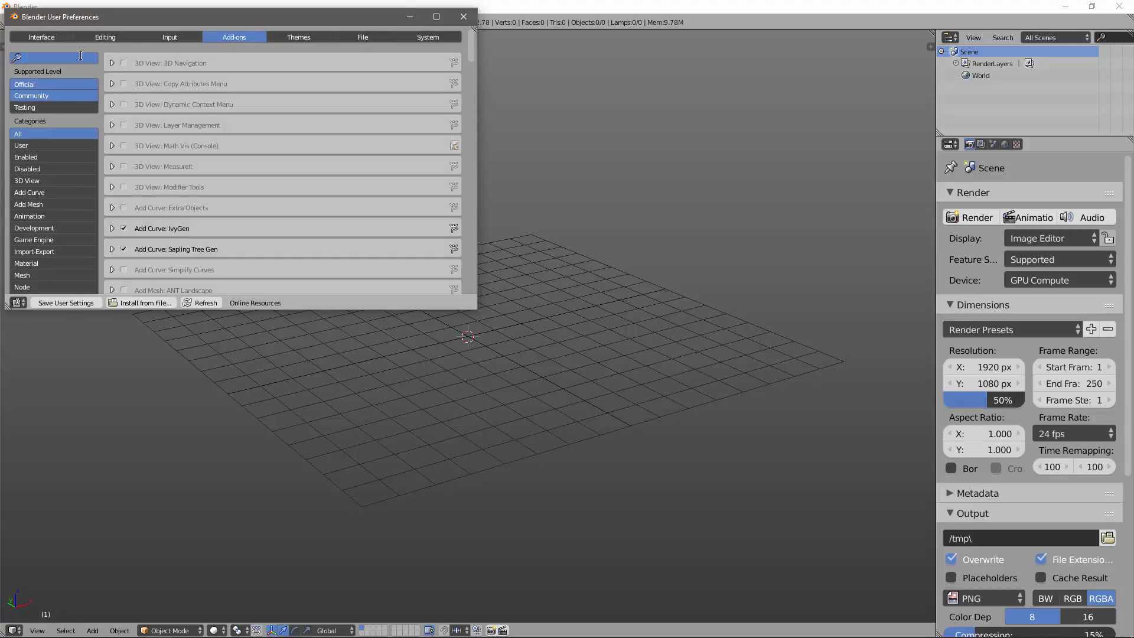
click(80, 56)
text(images)
key(Return)
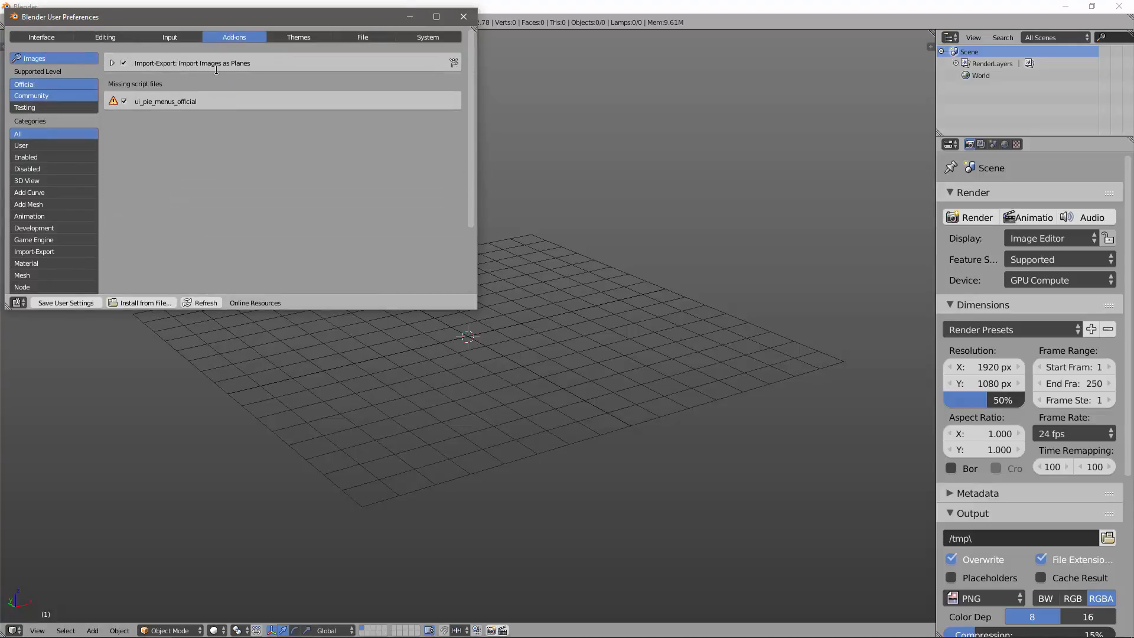
click(464, 16)
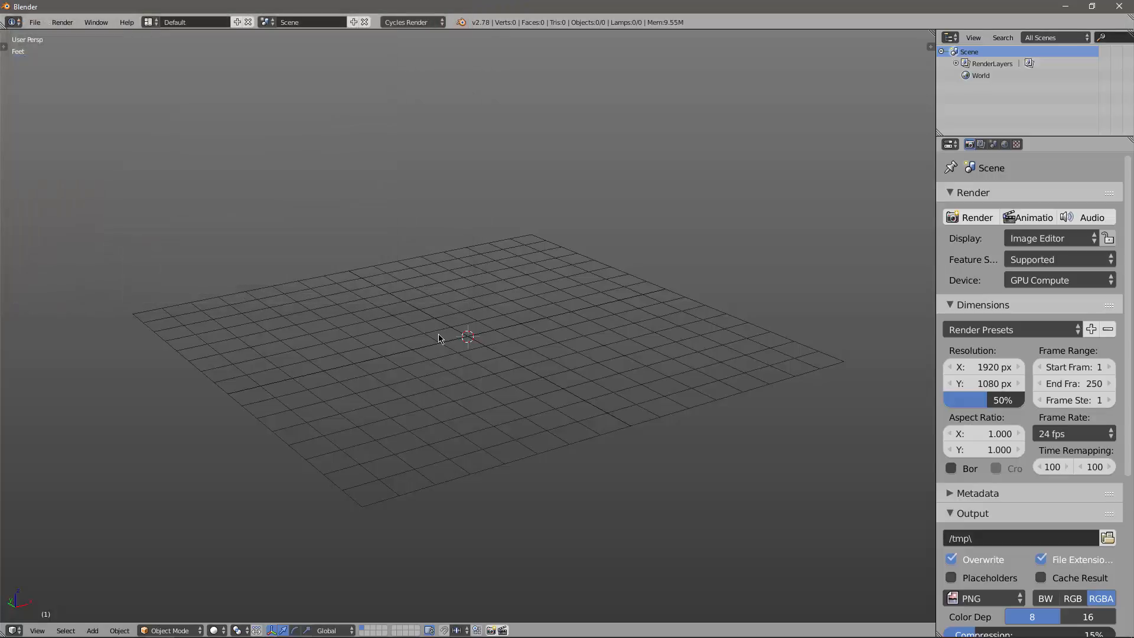
Import ouijaBoard.png from the References folder as an image plane.
key(shift+a)
mouse_move(439, 337)
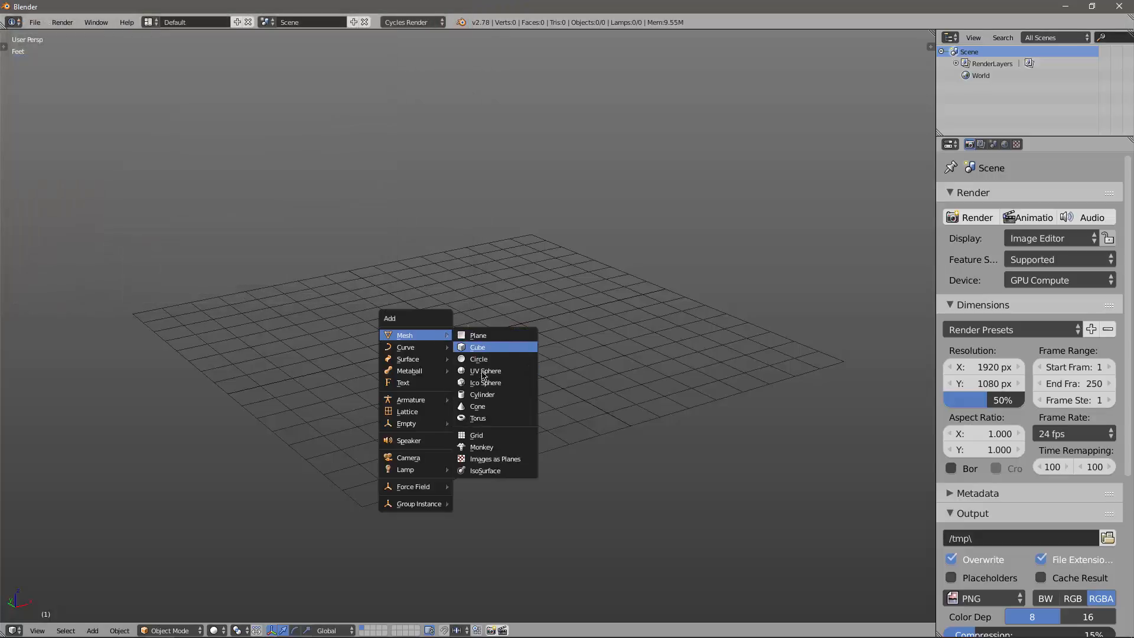
click(486, 459)
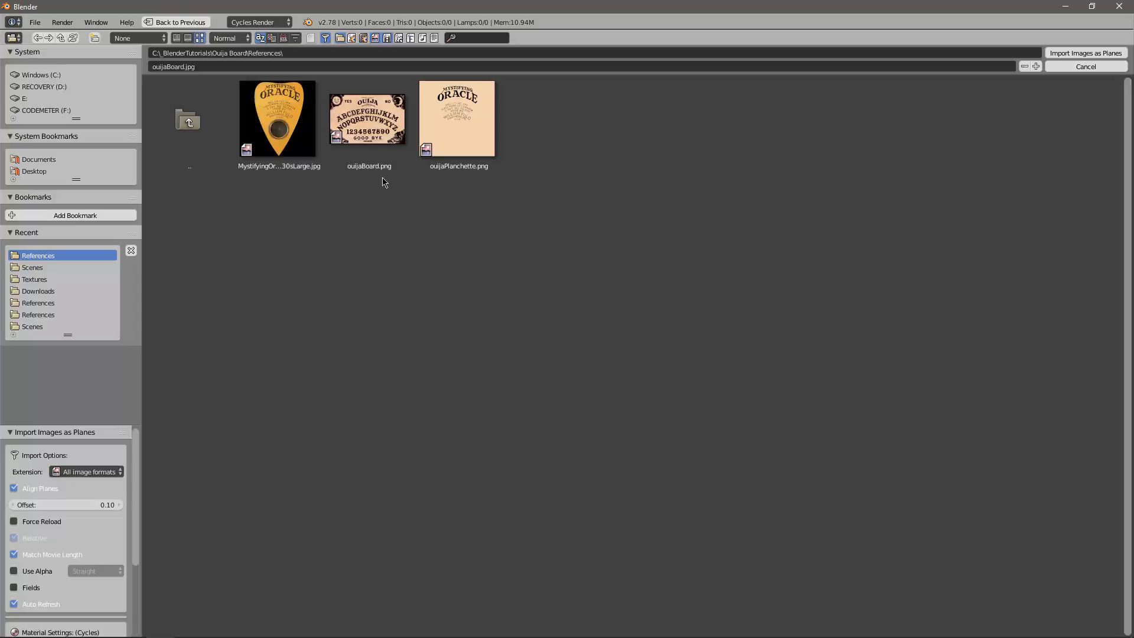
click(366, 140)
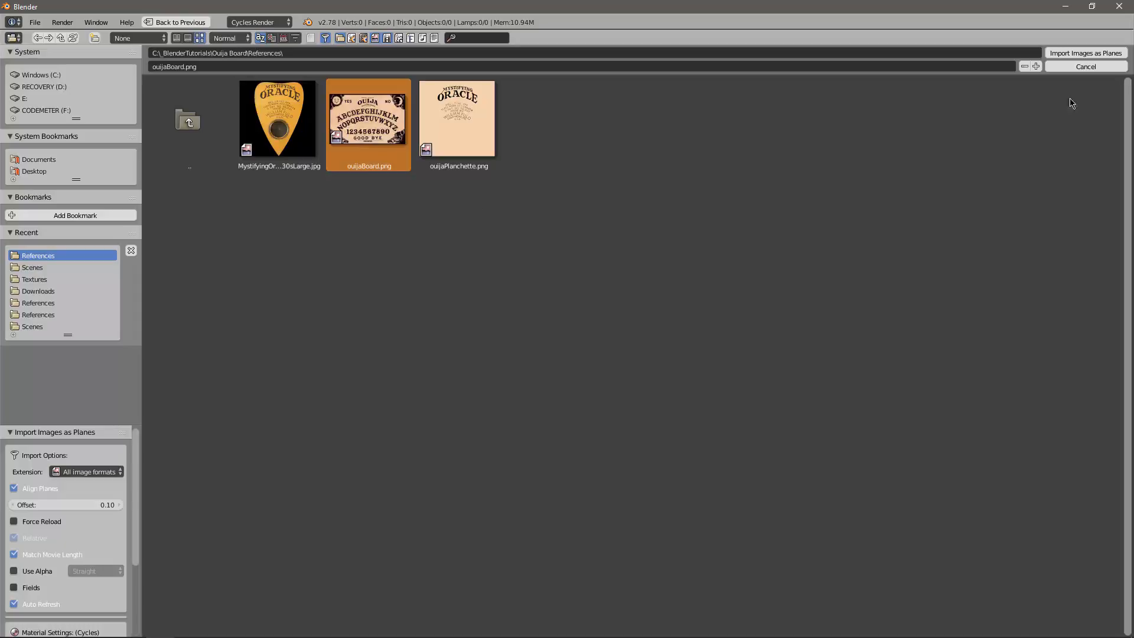
click(1086, 55)
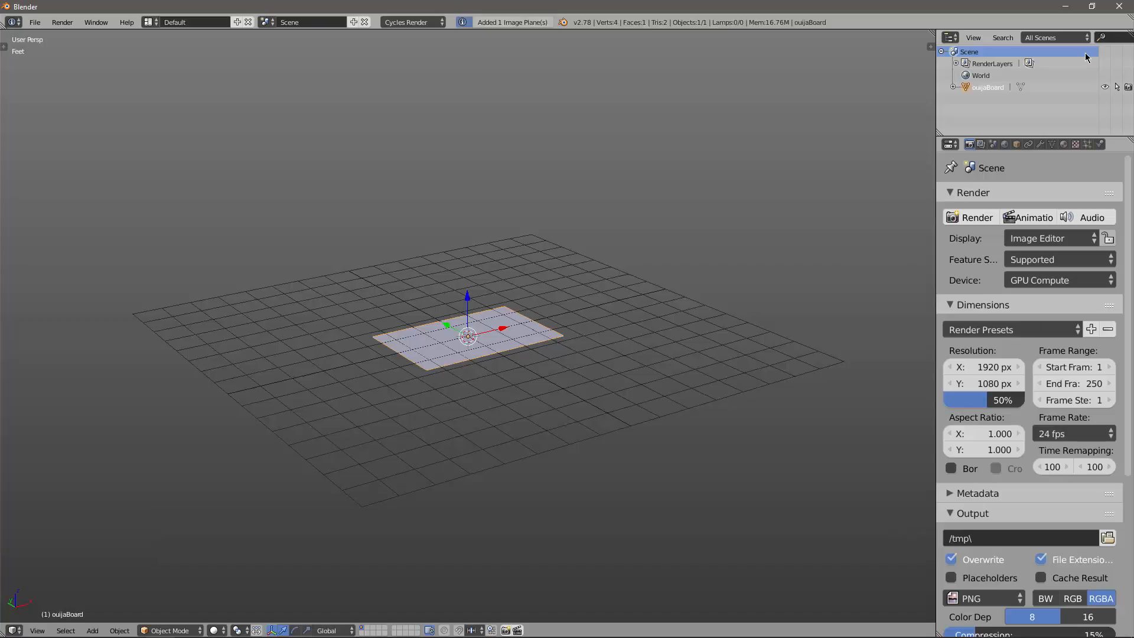
Switch the 3D view to Texture shading to display the board artwork on the plane.
scroll(539, 353, up, 3)
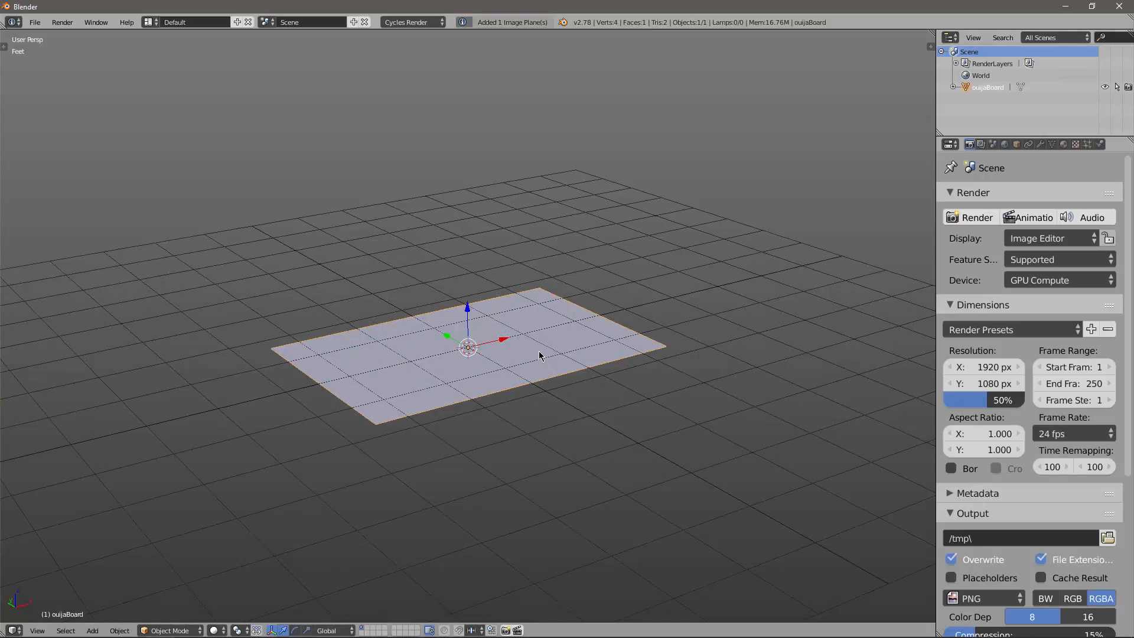
mouse_move(518, 352)
shift+middle_down()
mouse_move(506, 338)
mouse_move(524, 349)
shift+middle_up()
key(z)
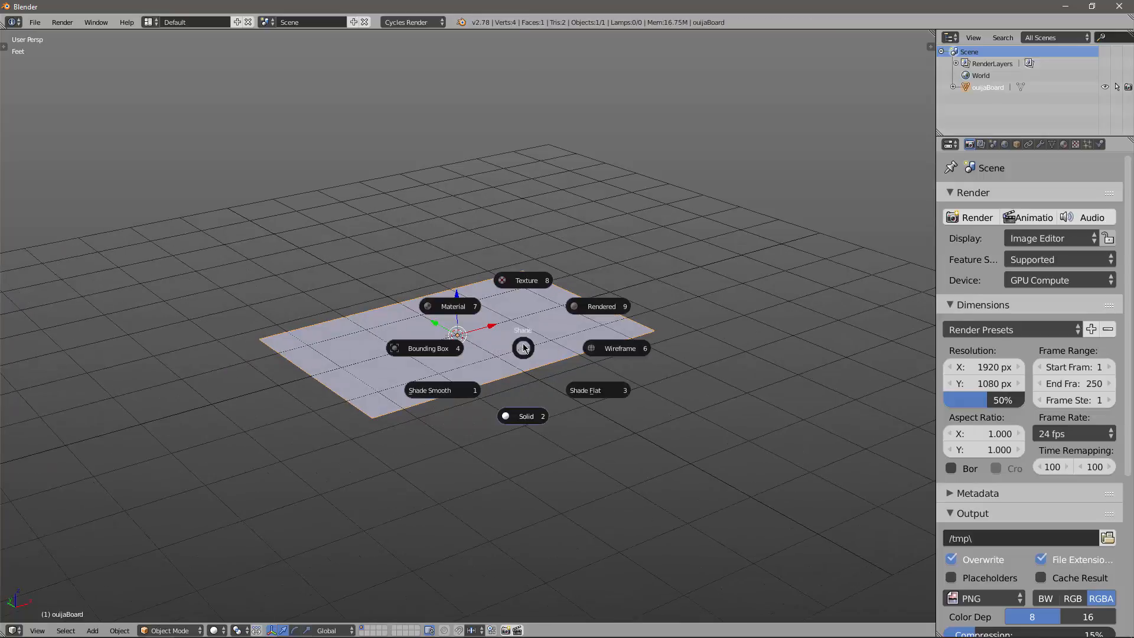
click(523, 282)
scroll(547, 345, up, 5)
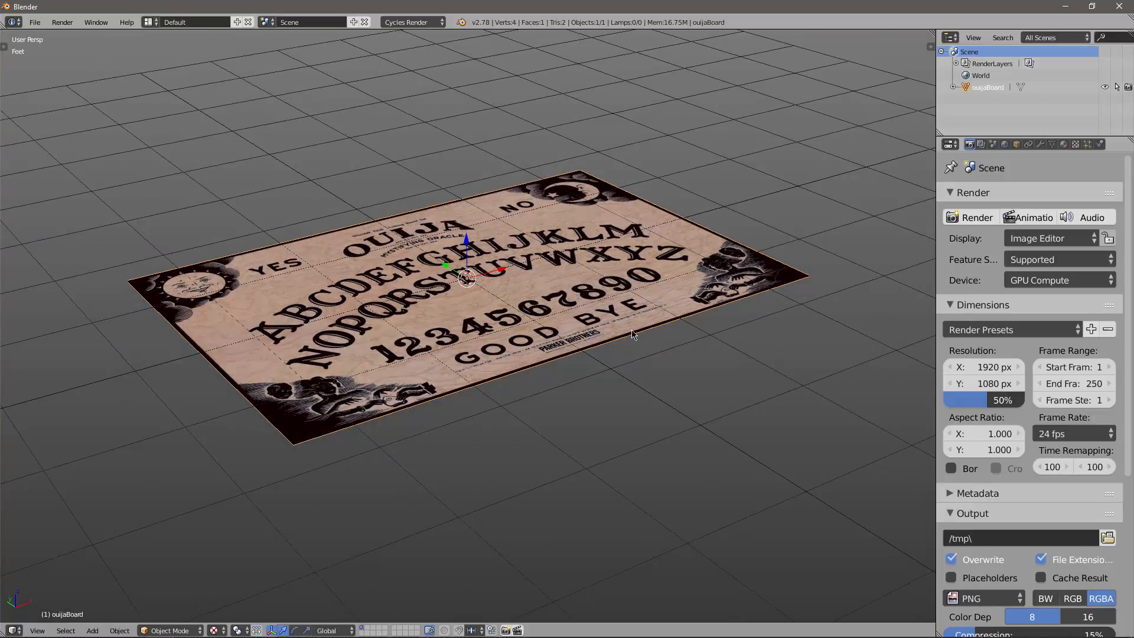
middle_drag(597, 337, 572, 372)
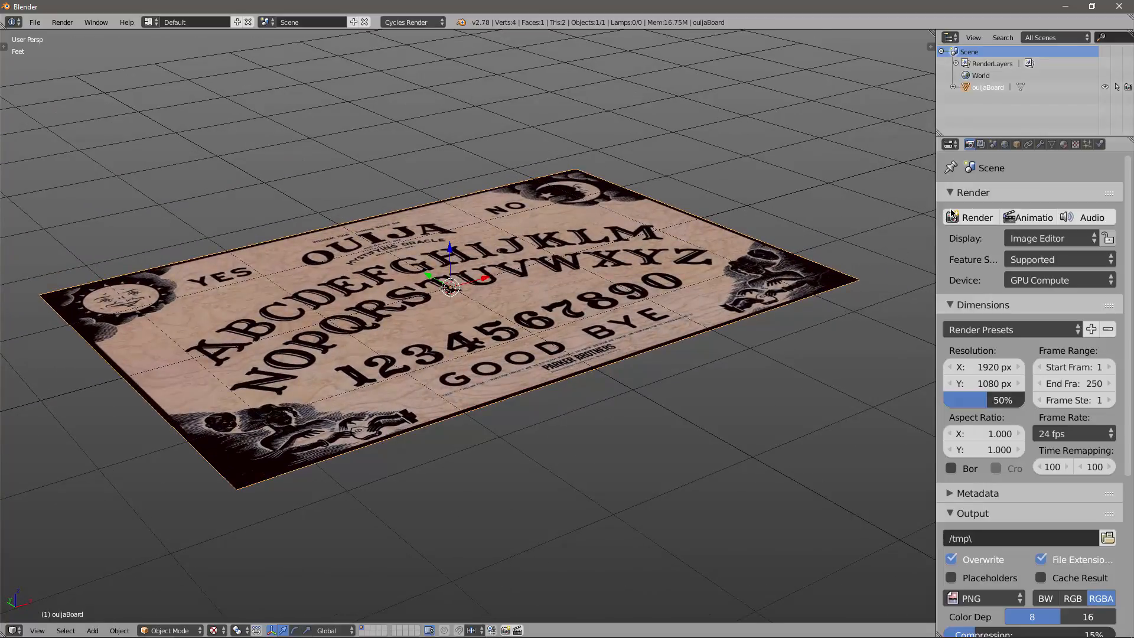
Add a Solidify modifier to the ouijaBoard plane.
click(1040, 145)
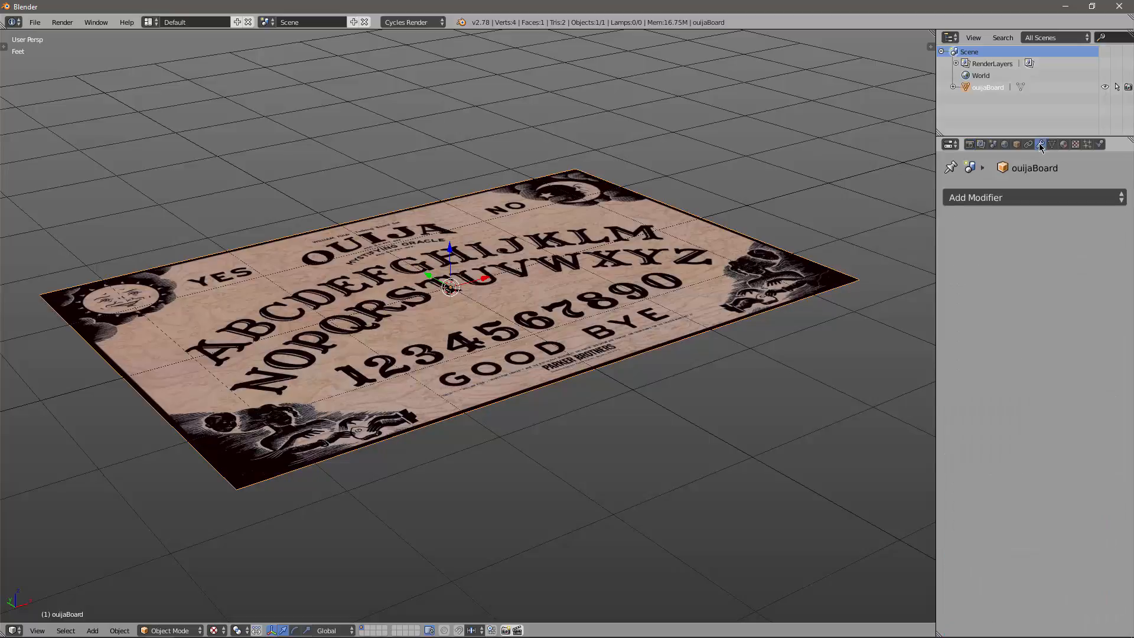
click(1007, 198)
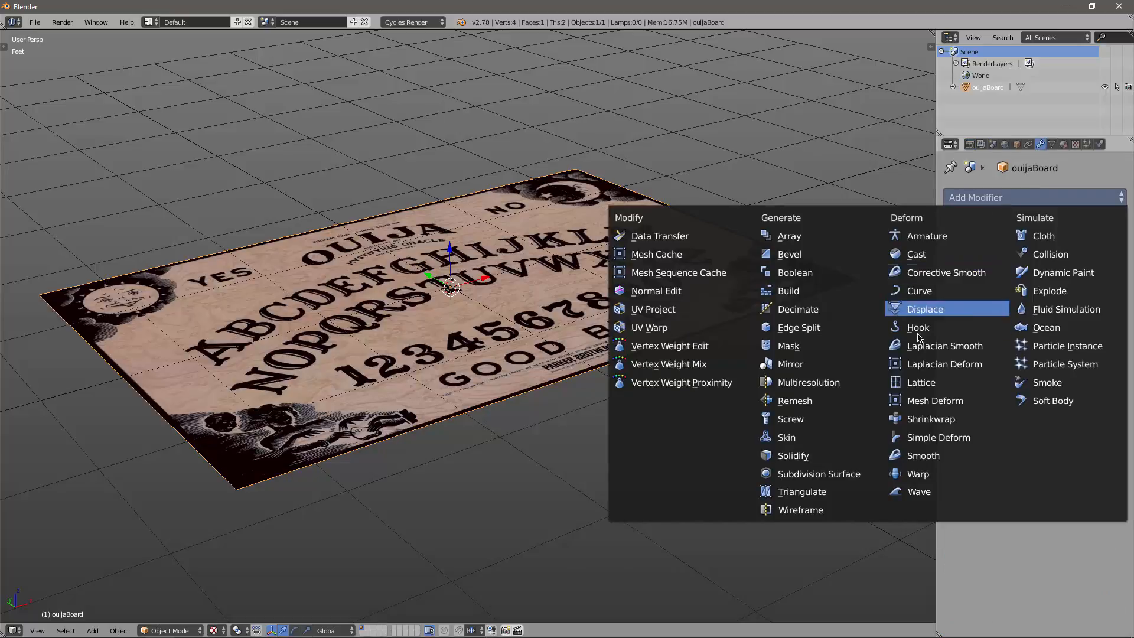
click(814, 456)
middle_drag(649, 409, 651, 394)
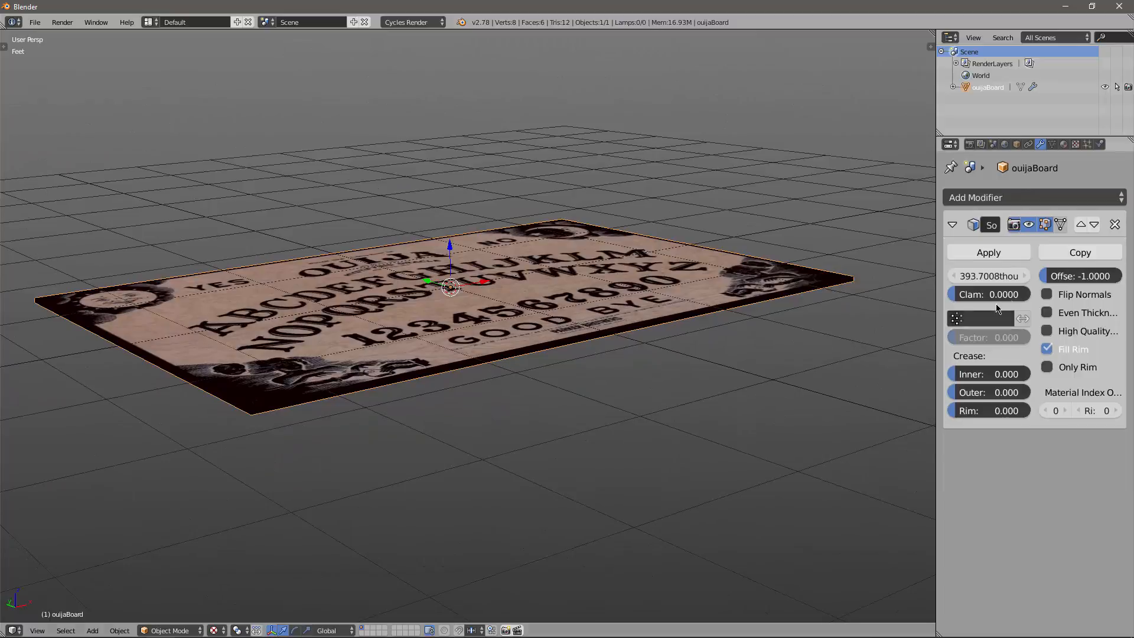
middle_drag(609, 381, 636, 402)
Set the Solidify thickness to 0.3 inches and apply the modifier to the board.
click(983, 276)
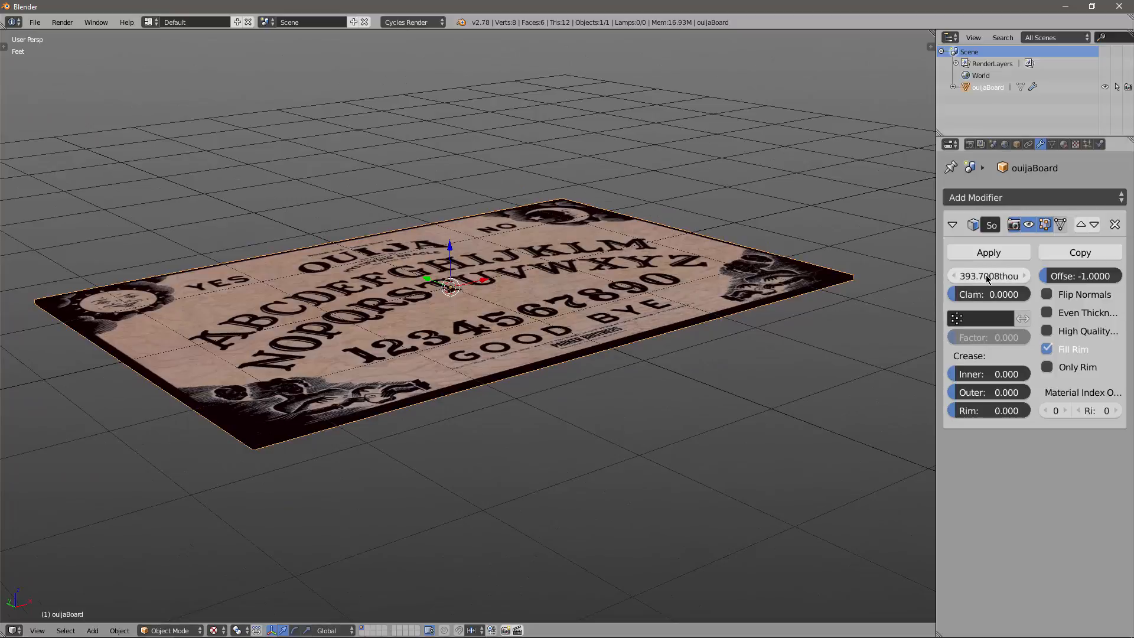
text(.)
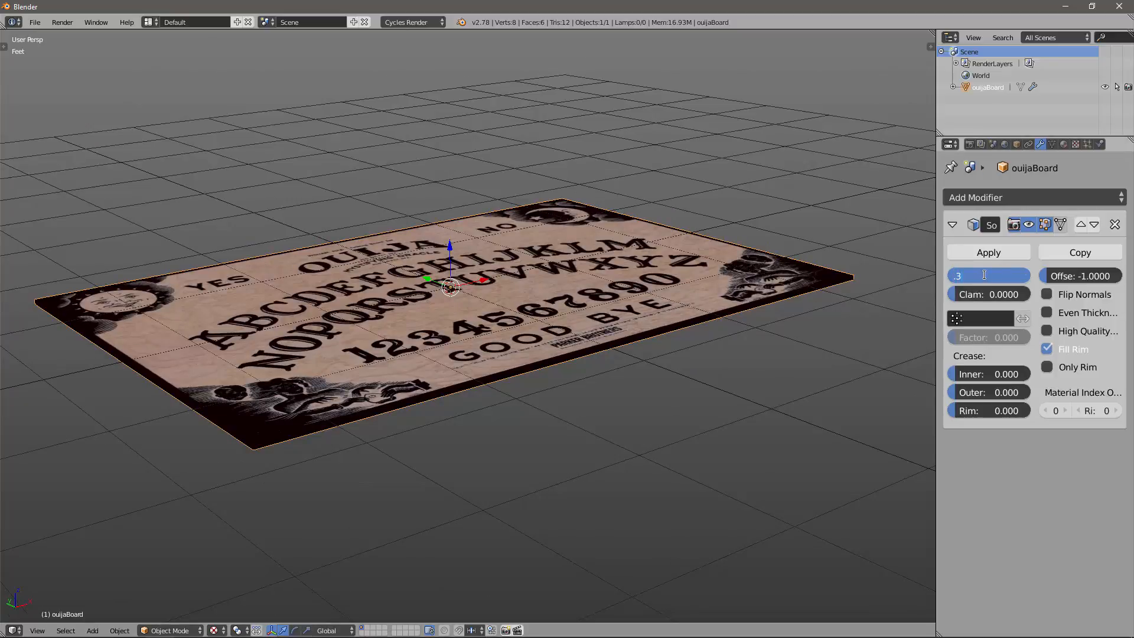
text(3")
key(Return)
middle_drag(682, 346, 634, 364)
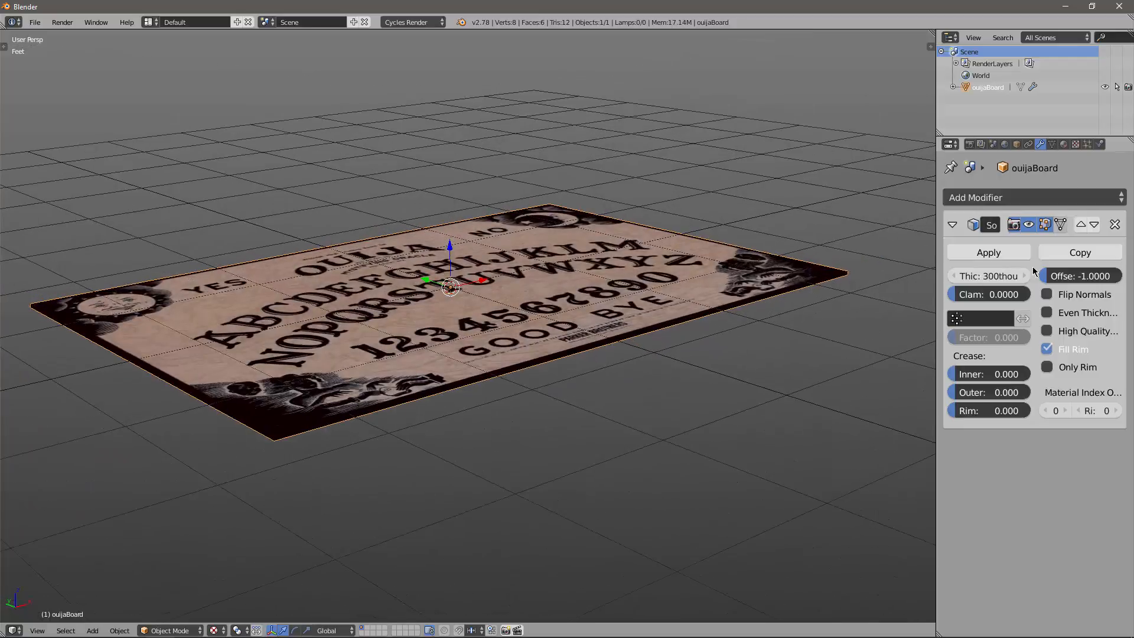
click(988, 252)
mouse_move(493, 379)
middle_down()
mouse_move(506, 412)
mouse_move(504, 398)
middle_up()
key(a)
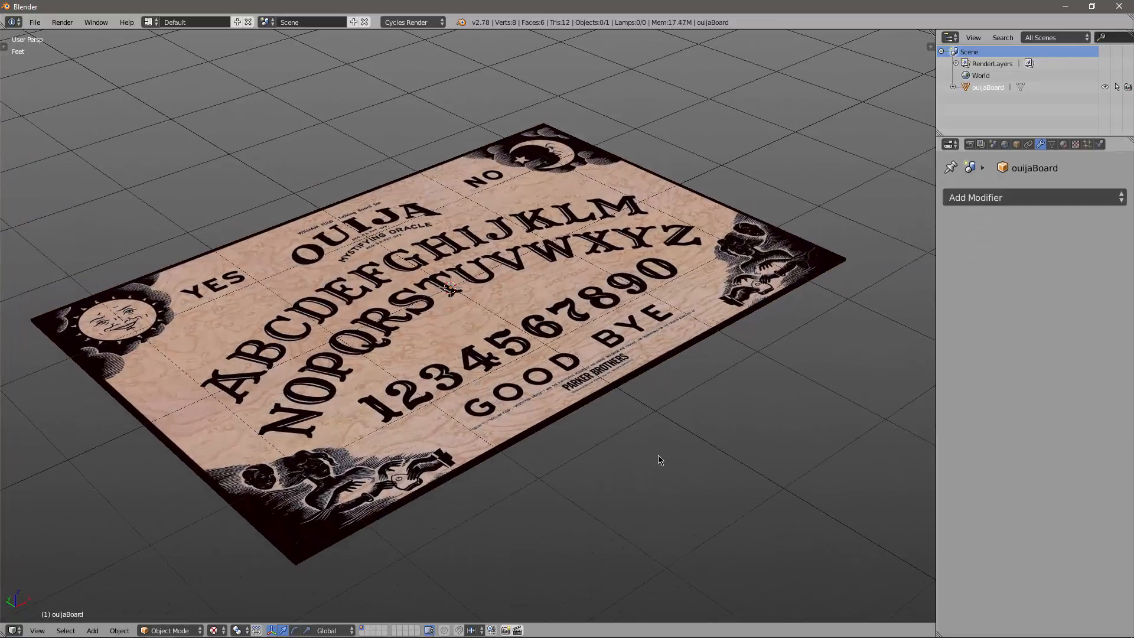
Select the board, enlarge its material slot list and rename its material mat_ouijaBoard.
middle_drag(663, 460, 498, 248)
mouse_move(547, 286)
middle_down()
mouse_move(575, 347)
mouse_move(620, 345)
mouse_move(567, 292)
middle_up()
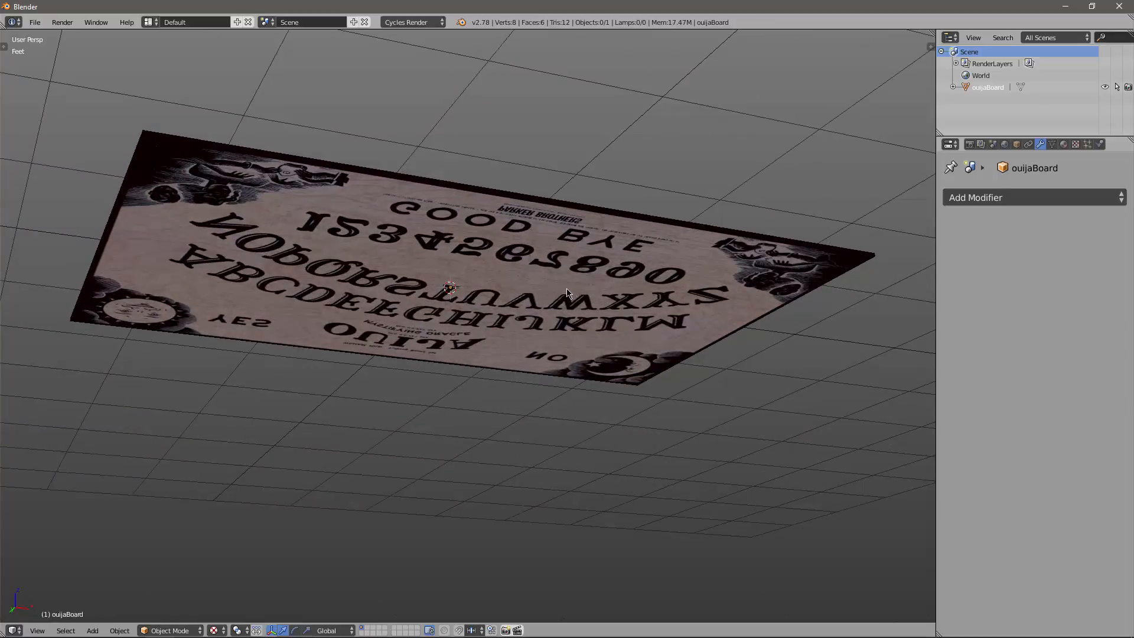
middle_drag(500, 312, 559, 275)
right_click(551, 285)
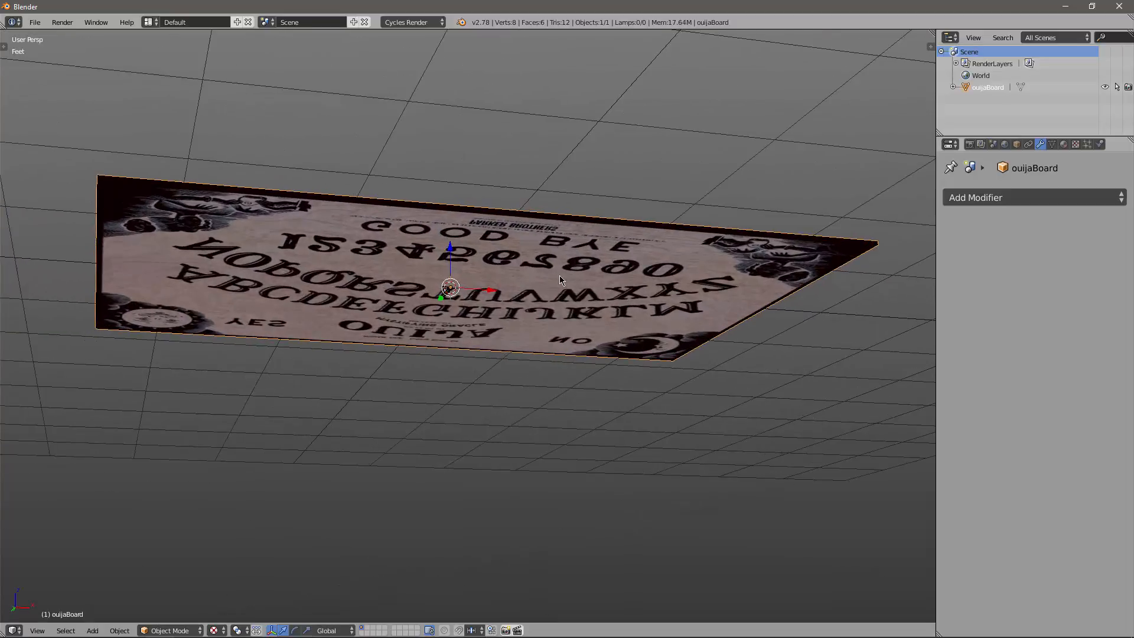
middle_drag(503, 312, 676, 295)
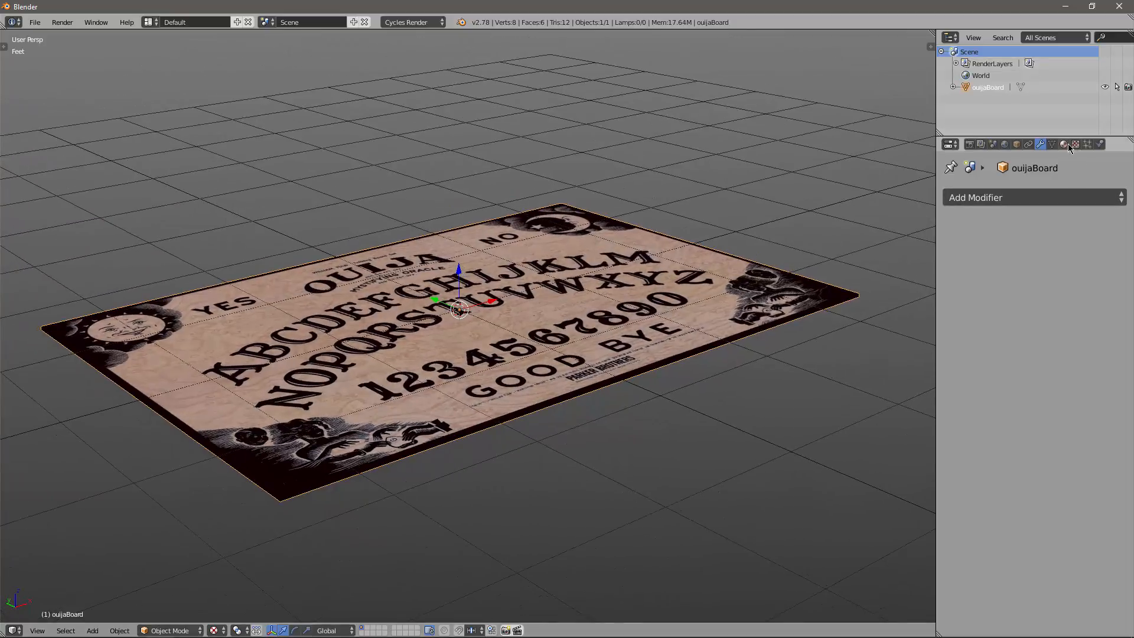
click(1065, 144)
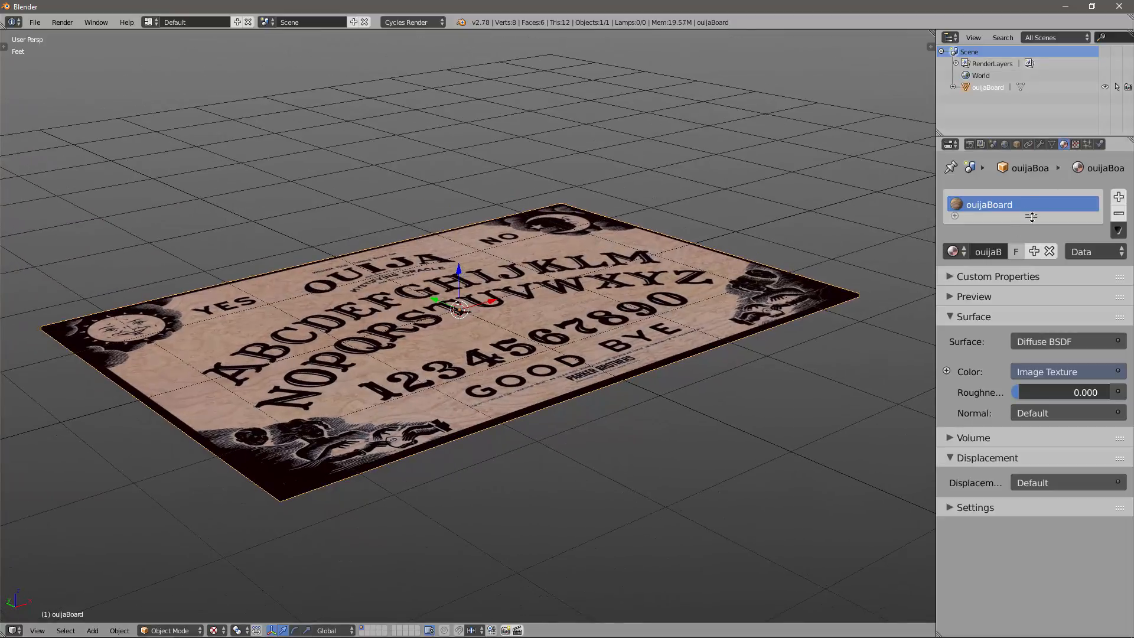
drag(1031, 217, 1030, 249)
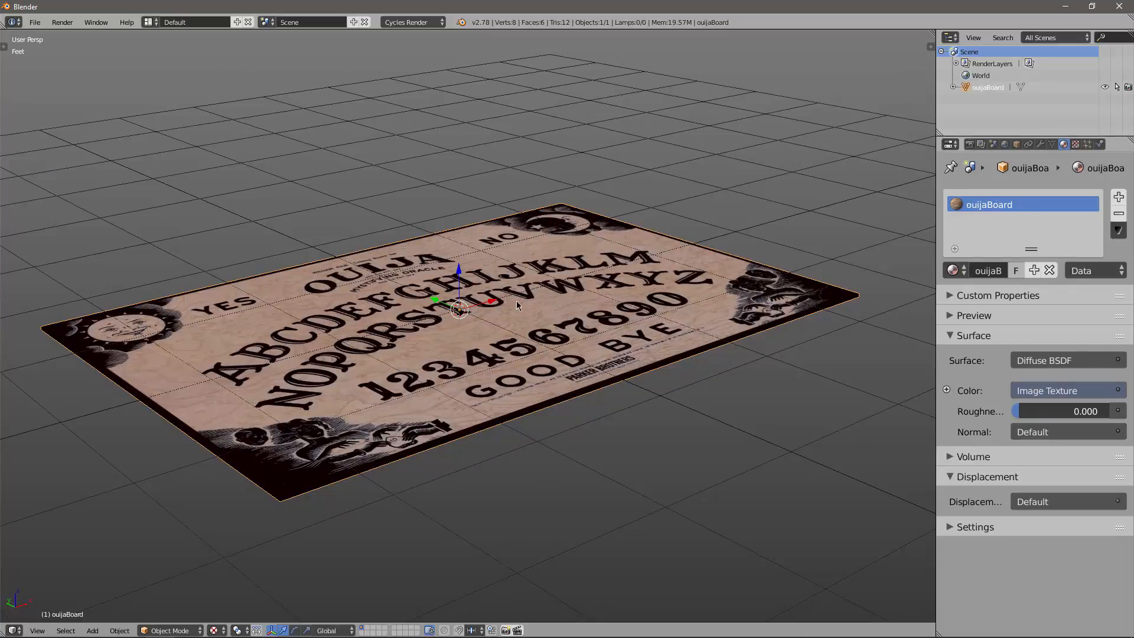
double_click(990, 203)
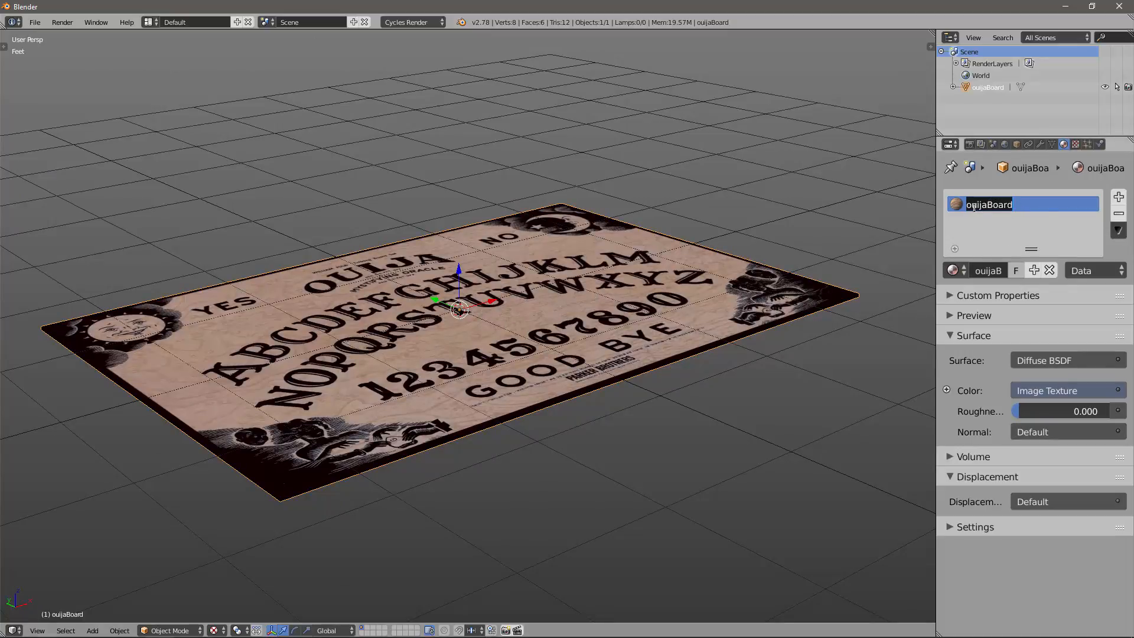
key(Home)
text(mat_)
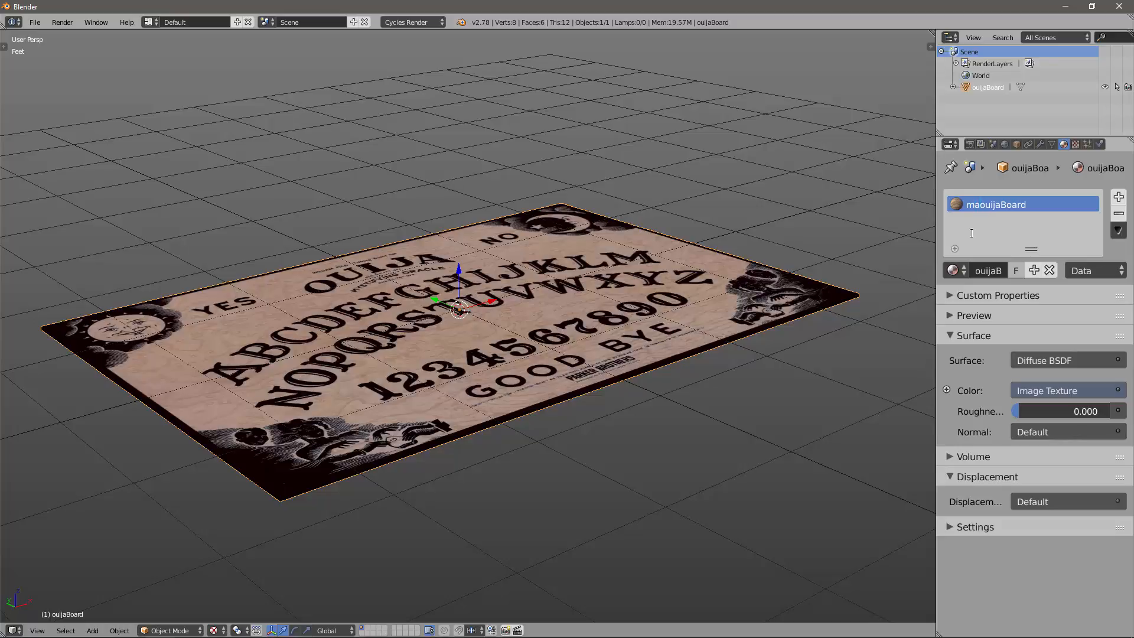
key(Return)
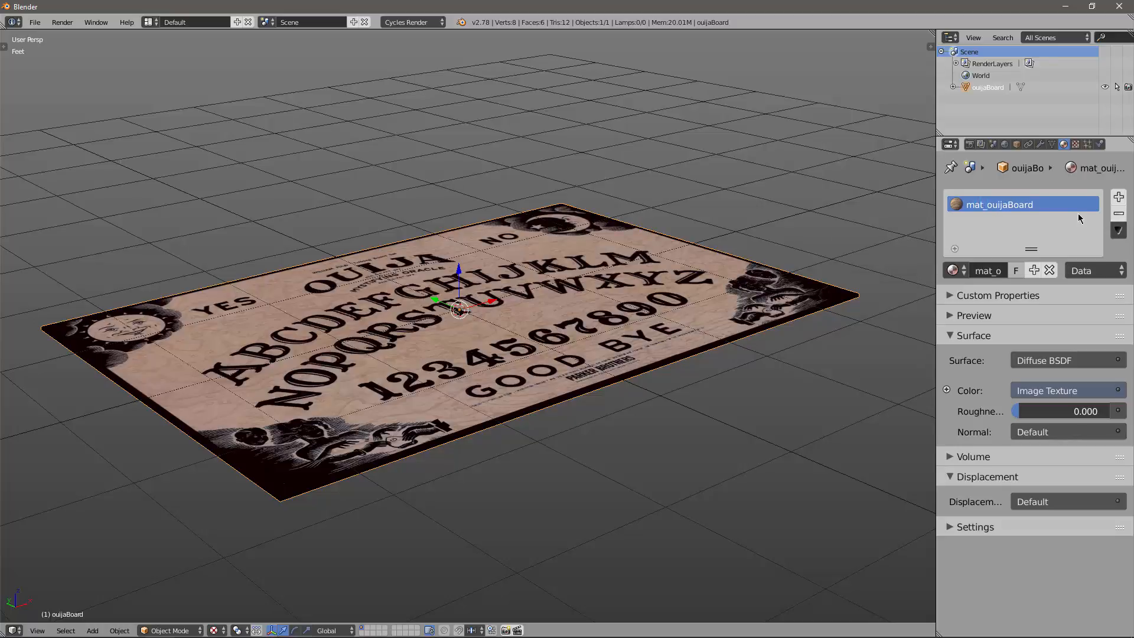
Add a second material slot to the board with a new material named mat_ouijaBlack.
click(1118, 196)
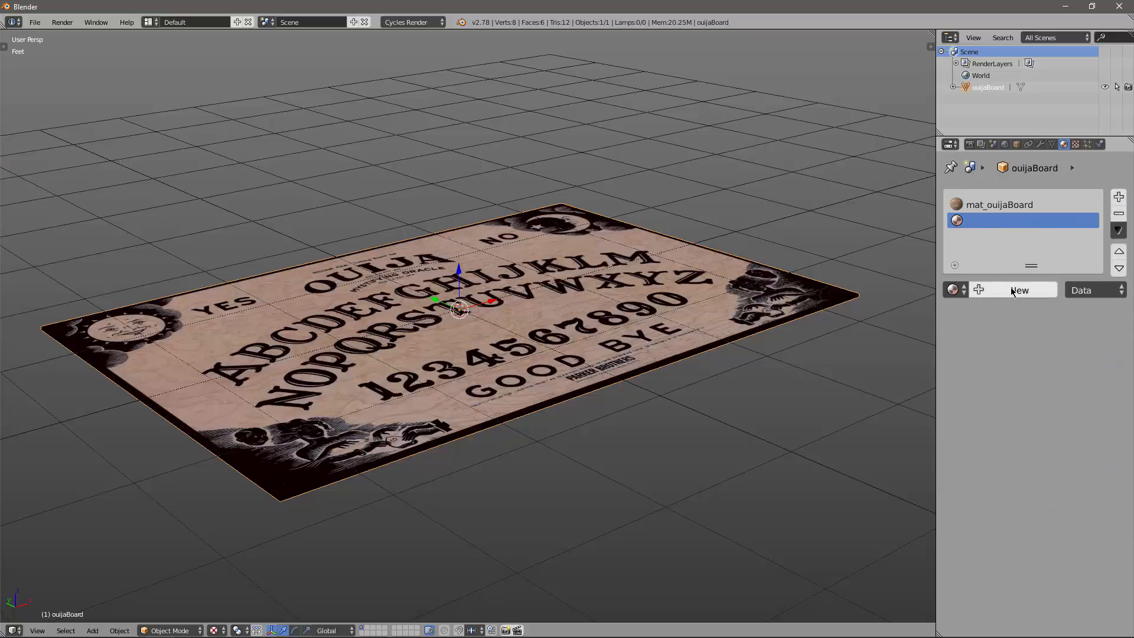
click(1013, 290)
double_click(984, 221)
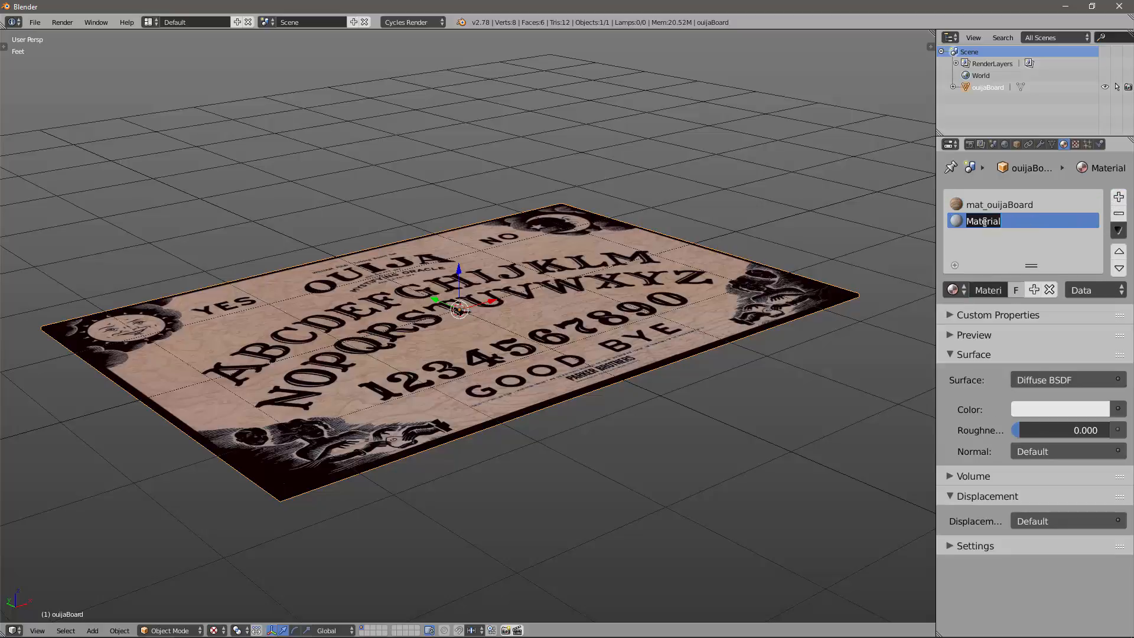
text(mat_ouijaBlack)
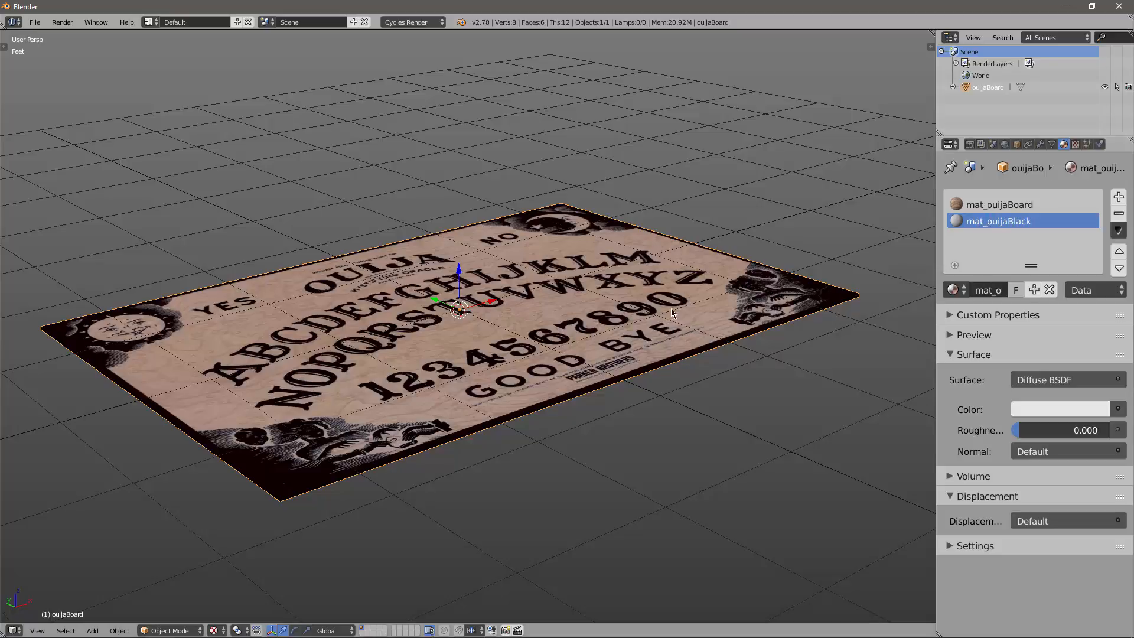
Set the diffuse color of mat_ouijaBlack by sampling the dark border at the board's near corner.
middle_drag(670, 308, 777, 347)
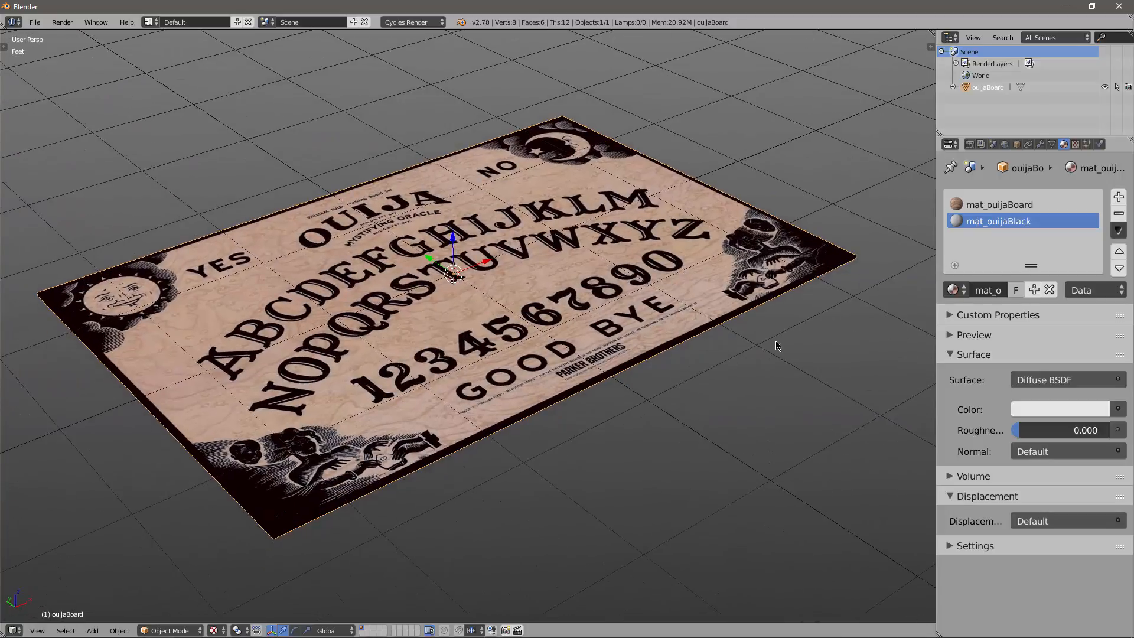
click(1057, 409)
click(1091, 337)
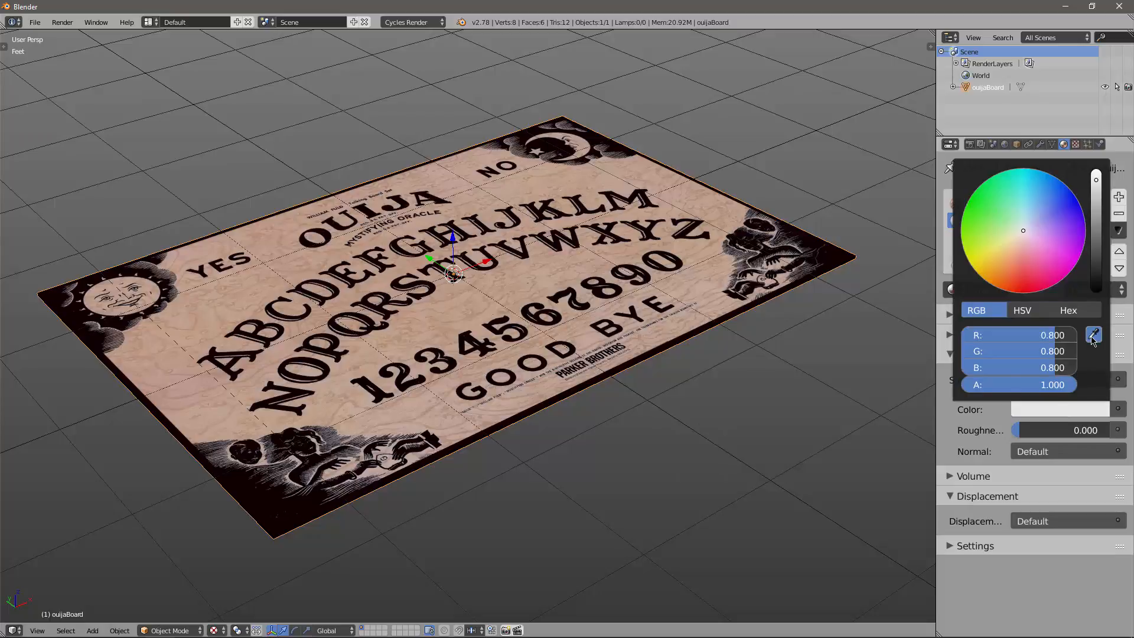
click(291, 515)
Edit the board mesh in face select mode and assign mat_ouijaBlack to its underside face.
middle_drag(649, 485, 534, 281)
key(Tab)
click(676, 329)
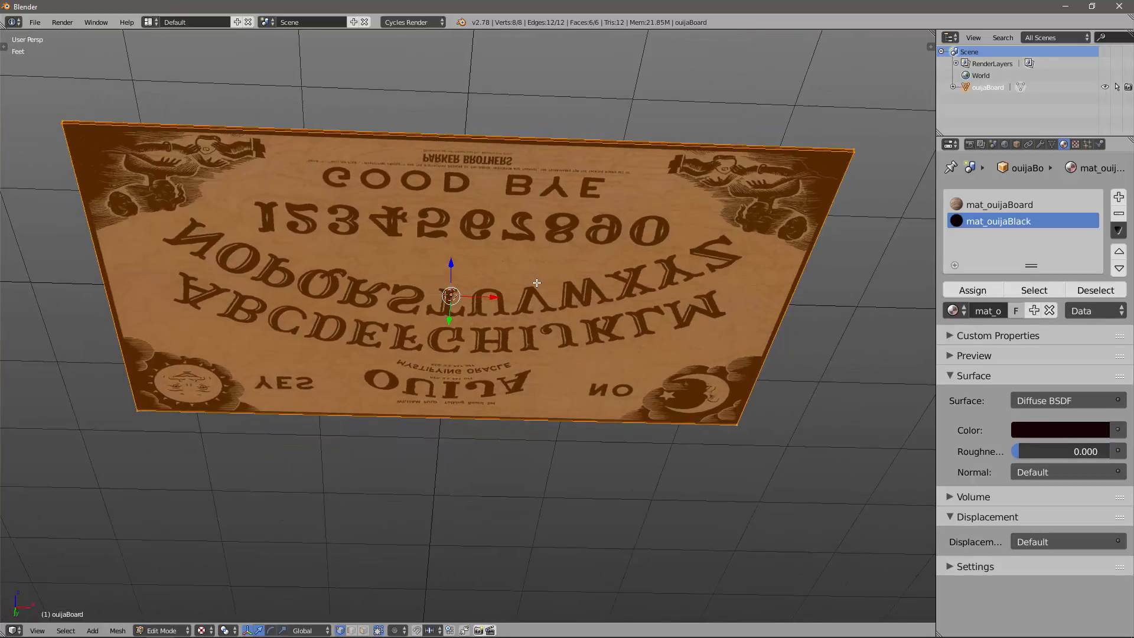
key(ctrl+Tab)
click(520, 310)
right_click(569, 276)
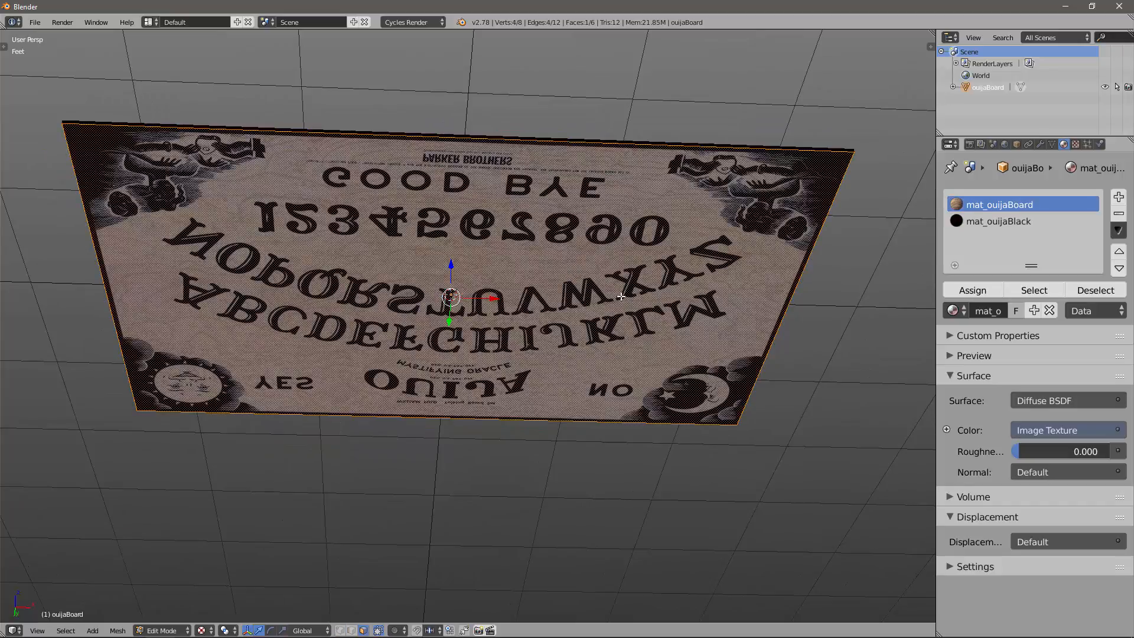
middle_drag(621, 296, 554, 191)
middle_drag(525, 249, 549, 295)
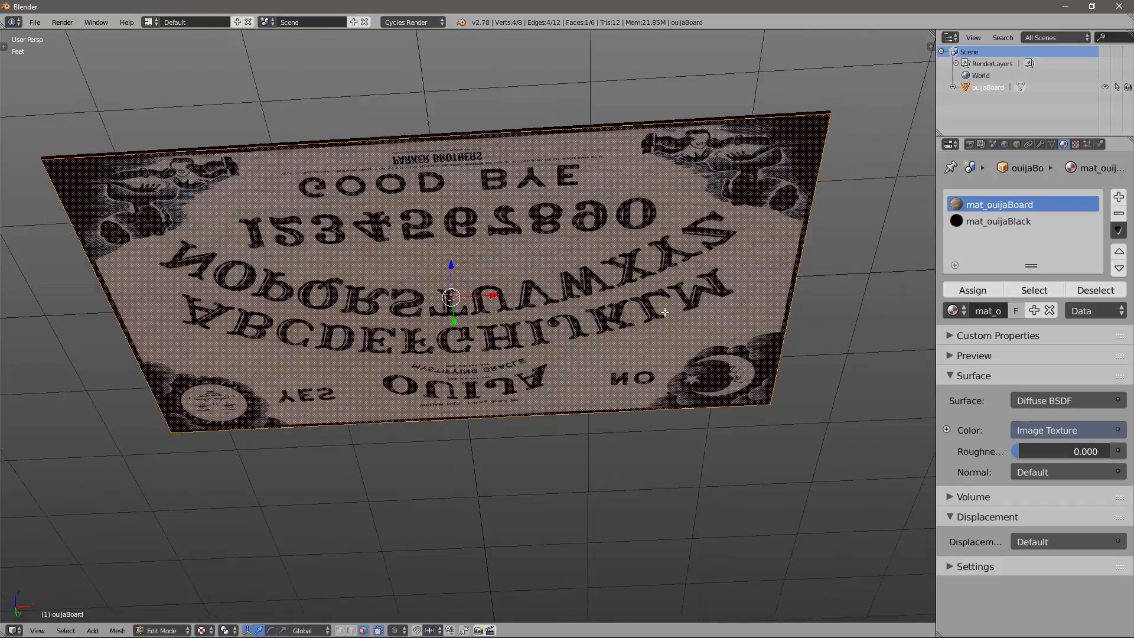
click(998, 222)
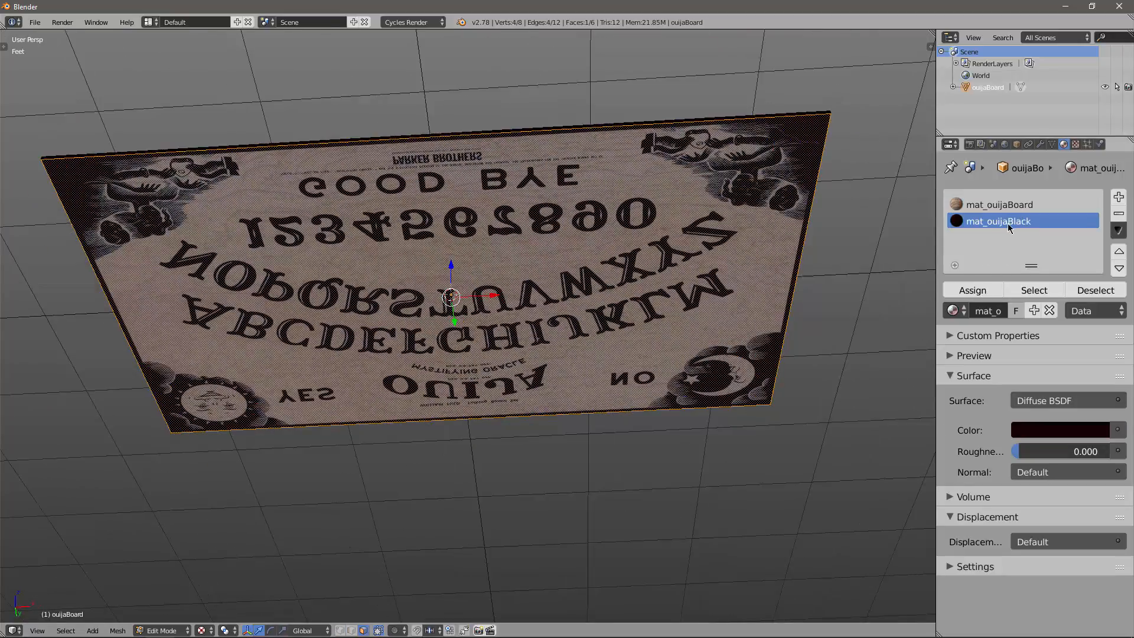
click(982, 293)
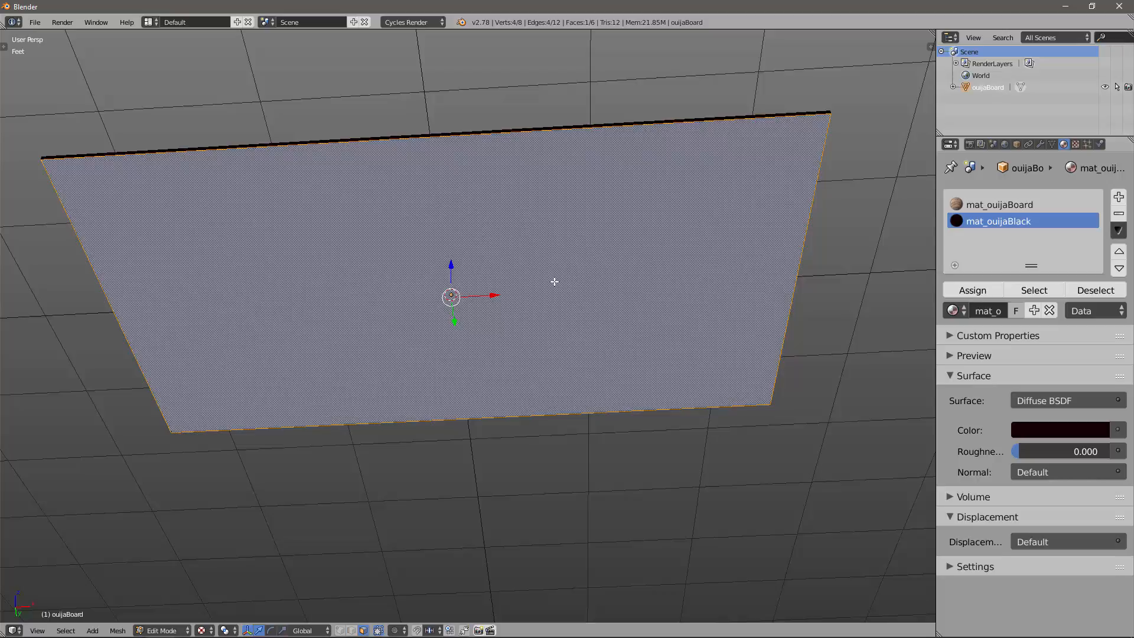
Try a darker viewport color for mat_ouijaBlack in its material settings and bring it back to light grey.
middle_drag(509, 292, 596, 297)
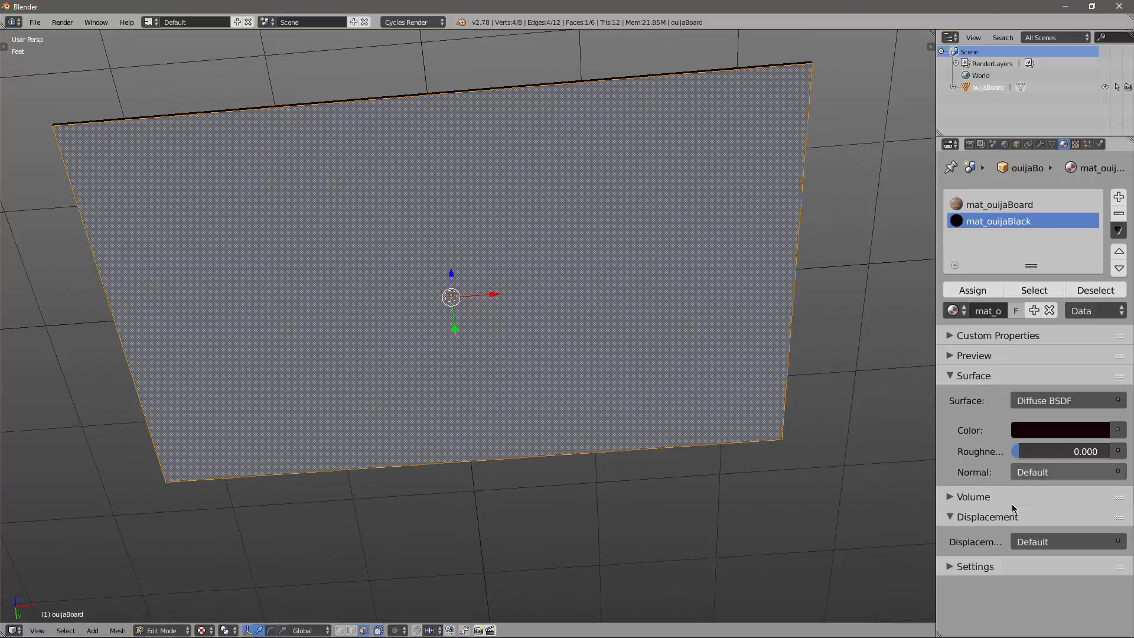
click(983, 567)
scroll(1005, 472, up, 5)
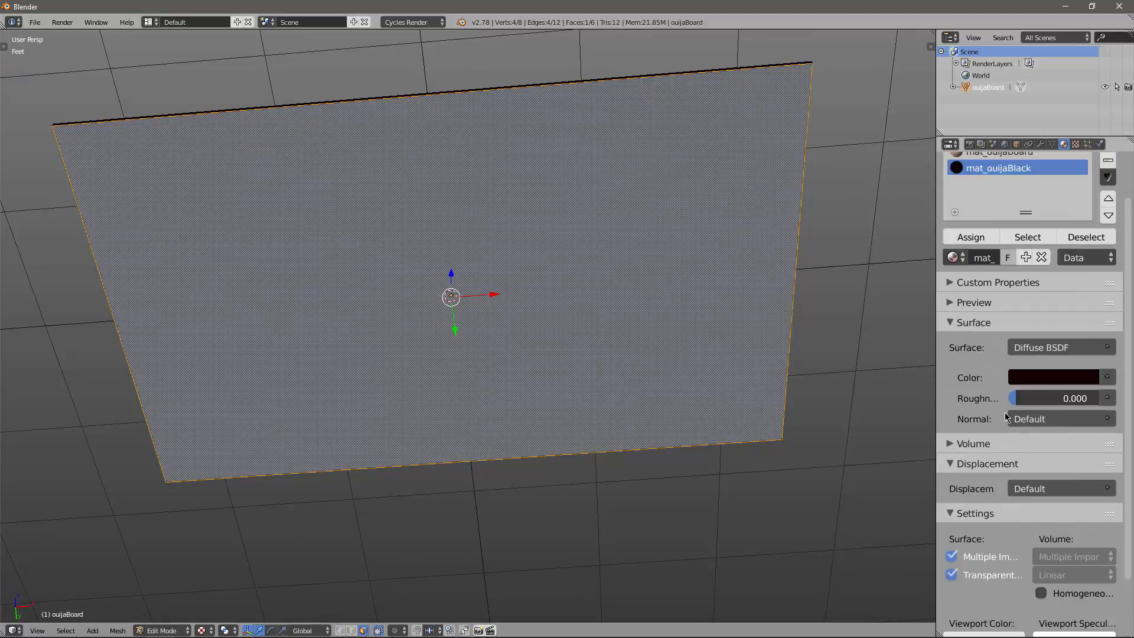
scroll(1024, 337, down, 5)
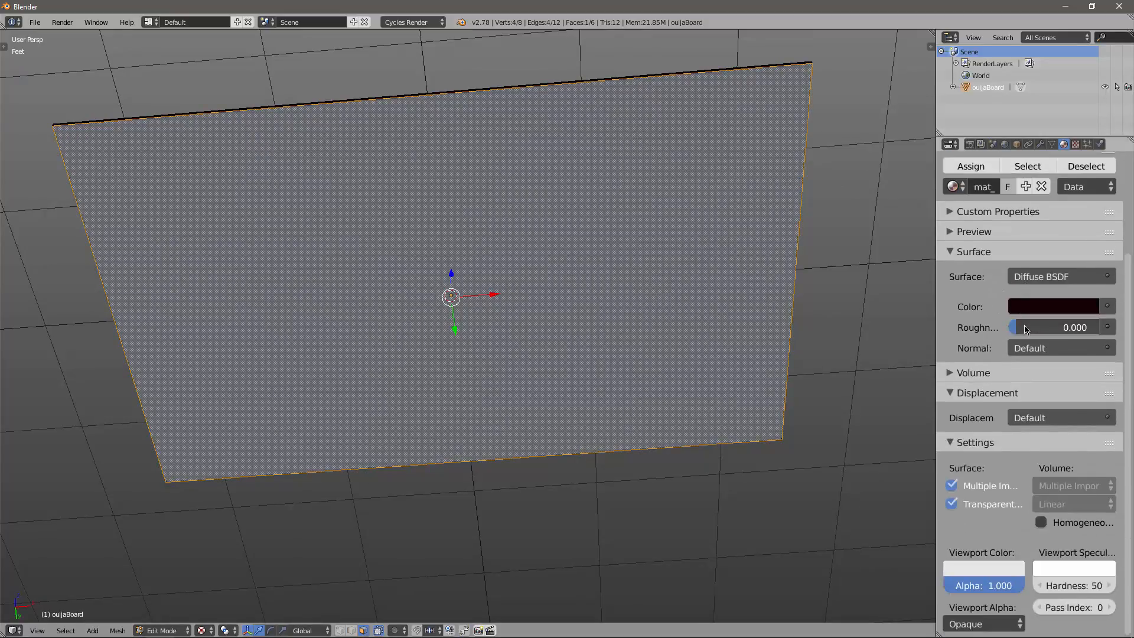
click(986, 572)
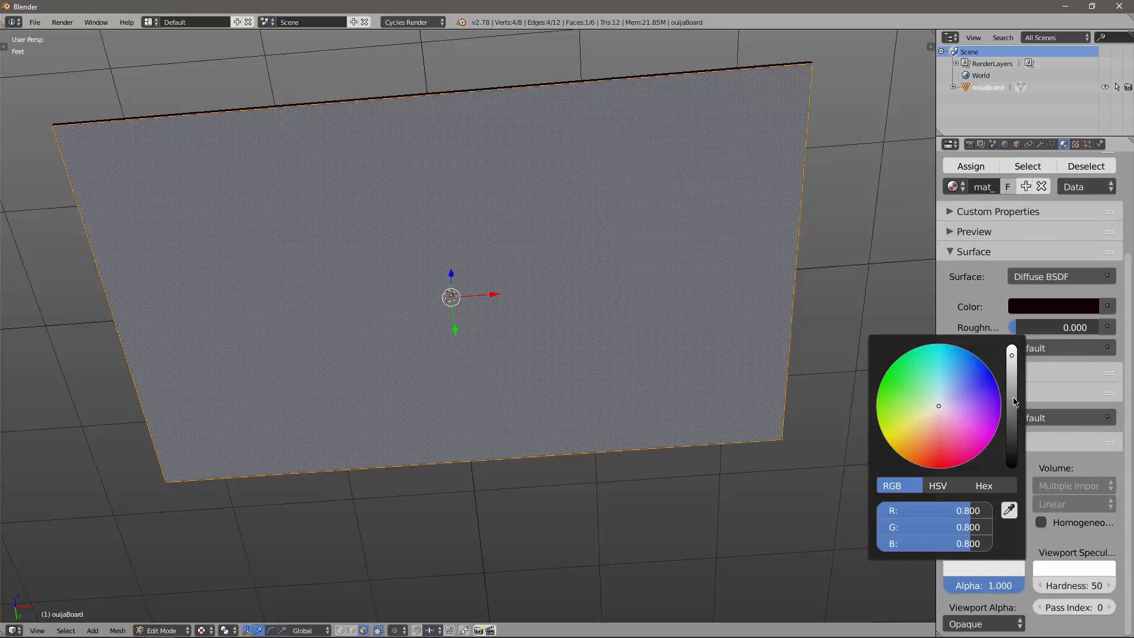
click(1011, 420)
drag(1012, 420, 1012, 358)
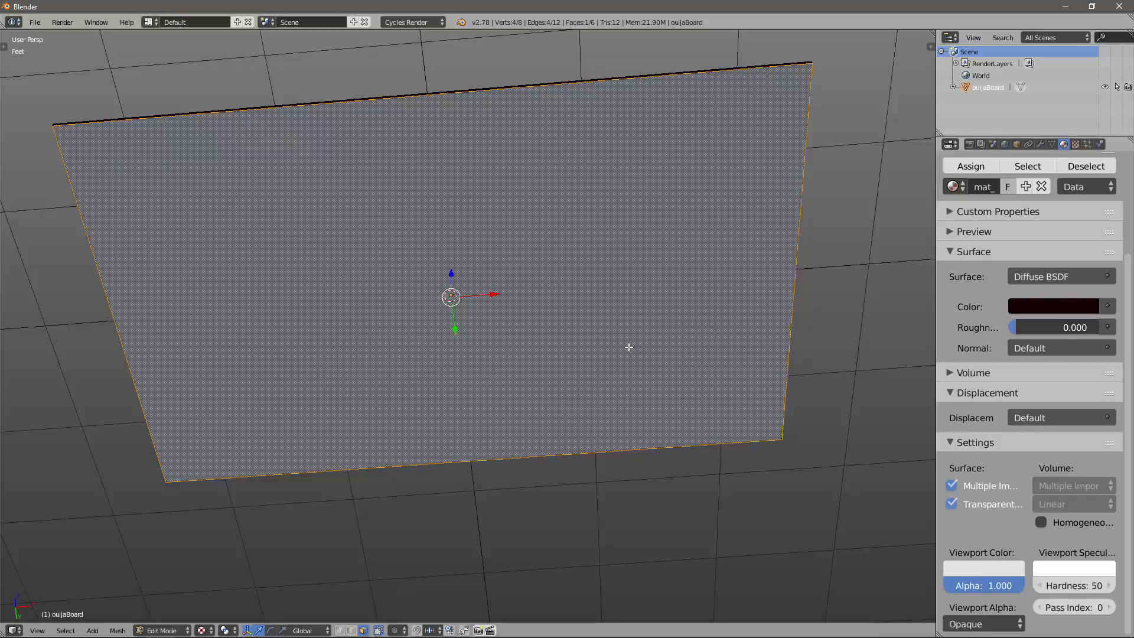
click(978, 442)
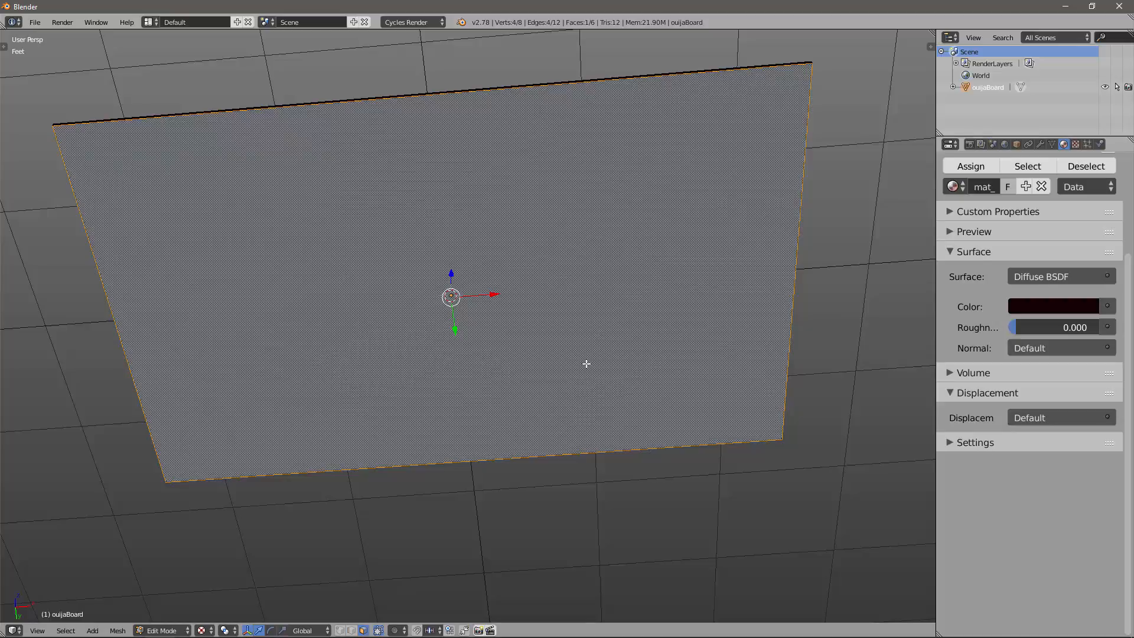
Switch the 3D view to Material shading and deselect the board's faces.
middle_drag(584, 362, 580, 353)
key(z)
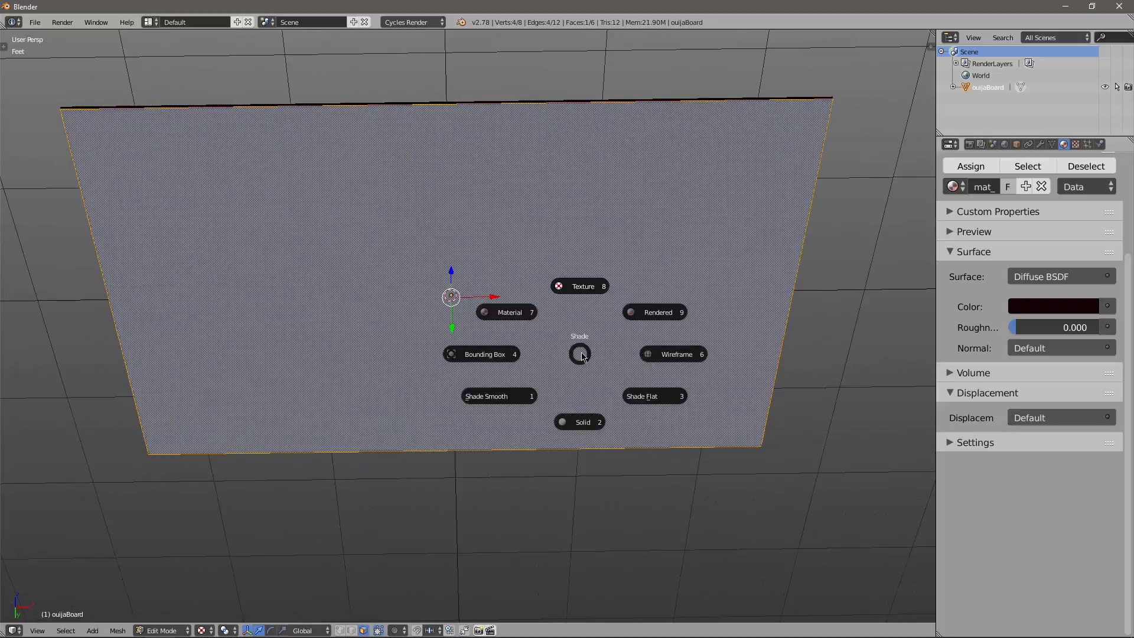
click(509, 313)
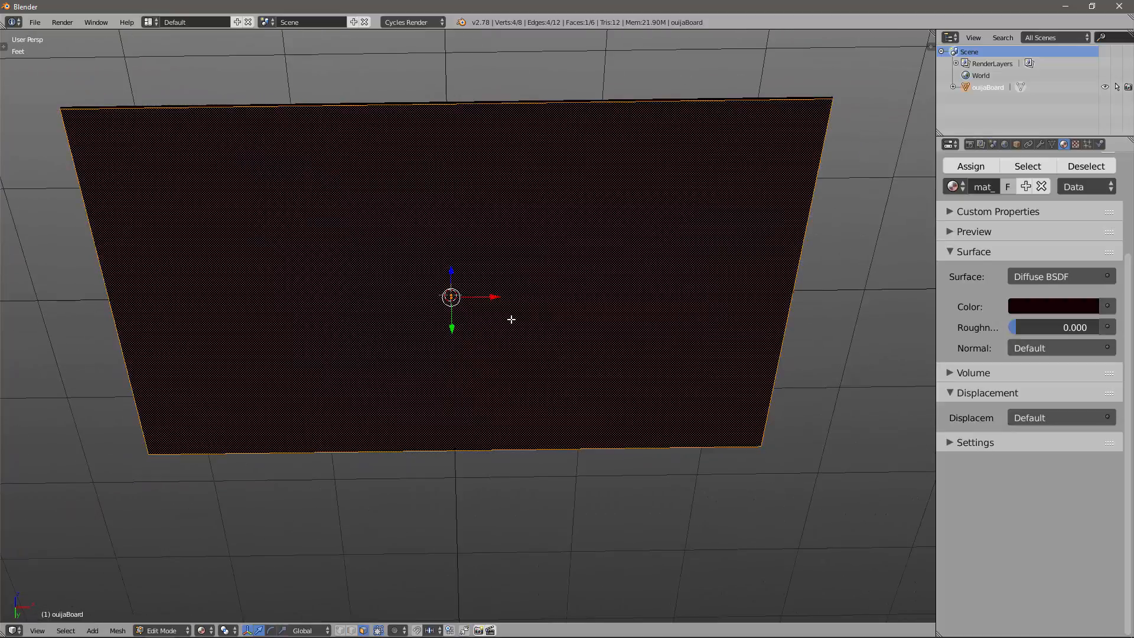
key(a)
middle_drag(519, 329, 583, 420)
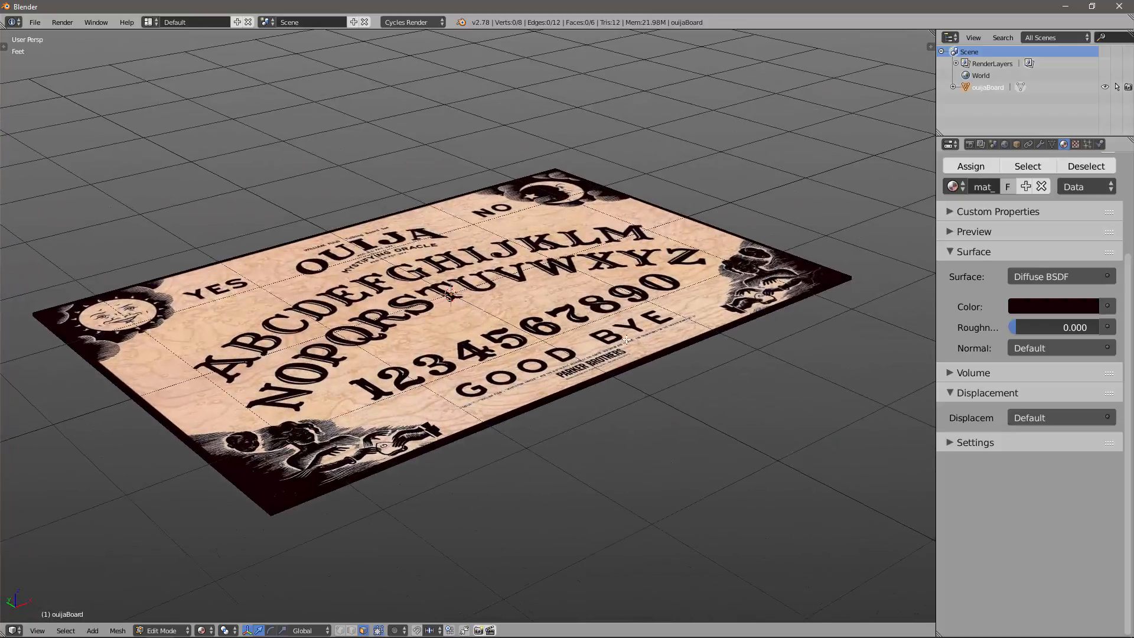
middle_drag(627, 340, 602, 352)
scroll(595, 405, down, 2)
middle_drag(643, 388, 637, 400)
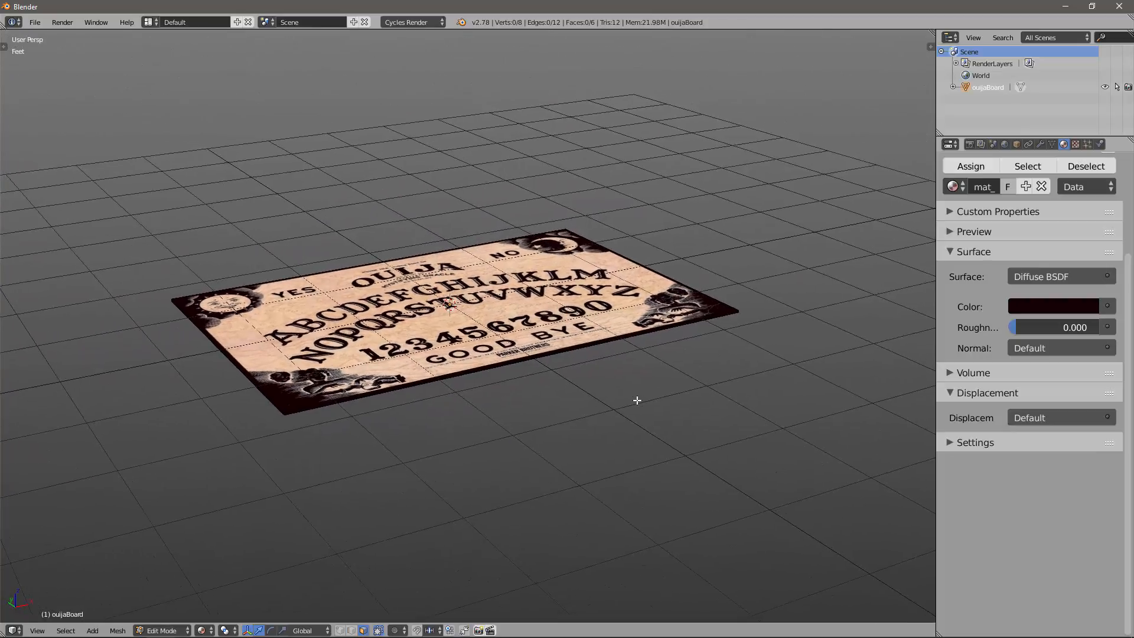
scroll(637, 400, up, 2)
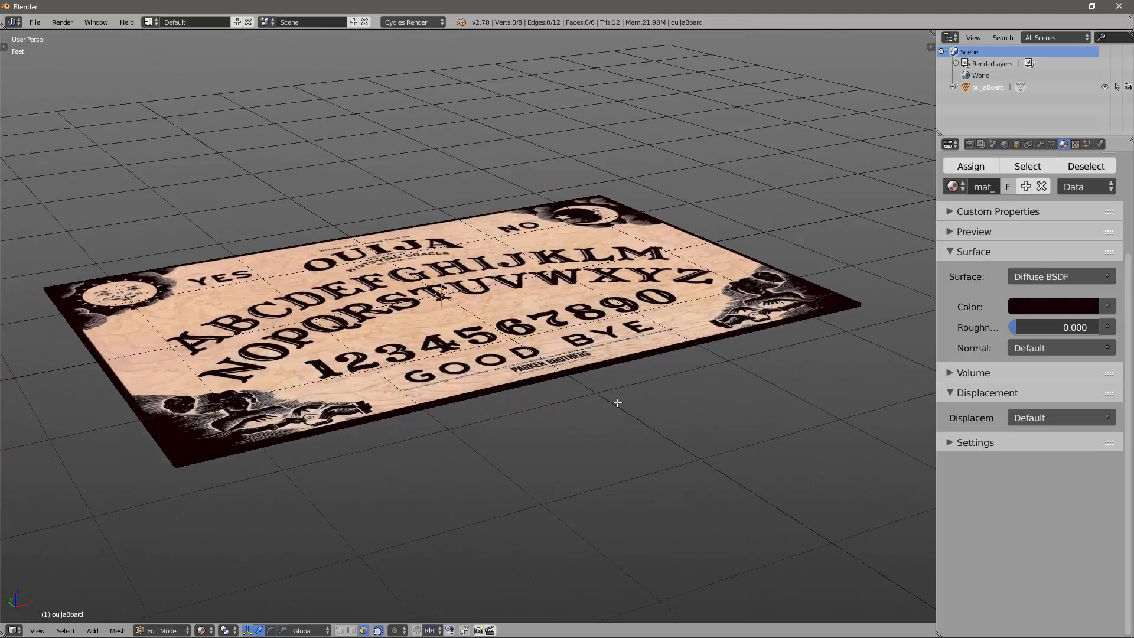
middle_drag(583, 416, 597, 423)
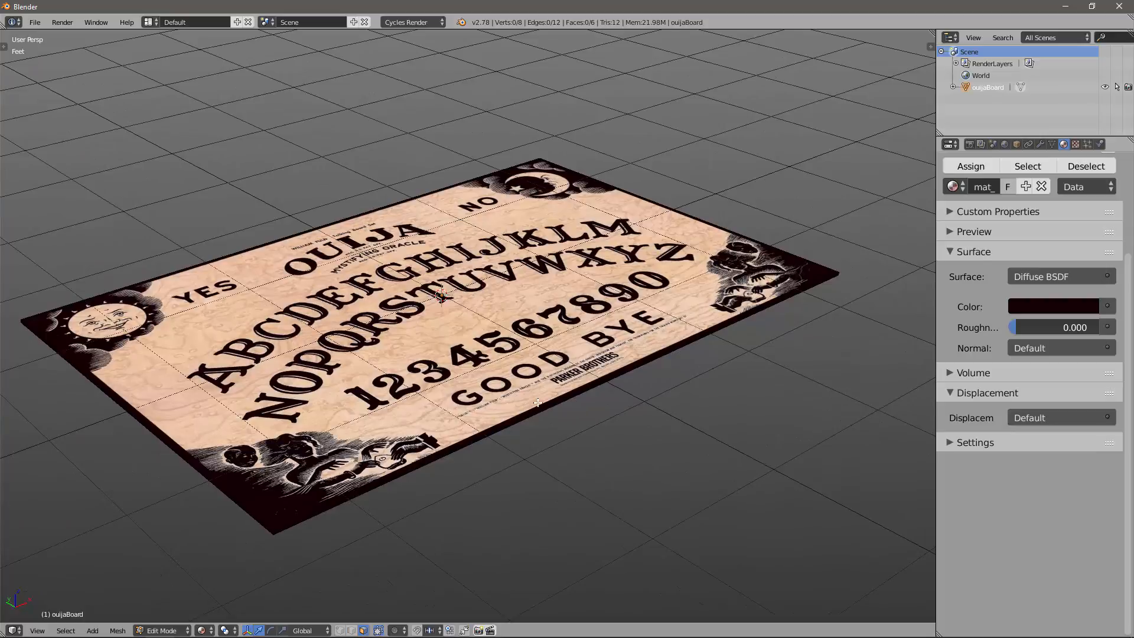
middle_drag(537, 402, 527, 397)
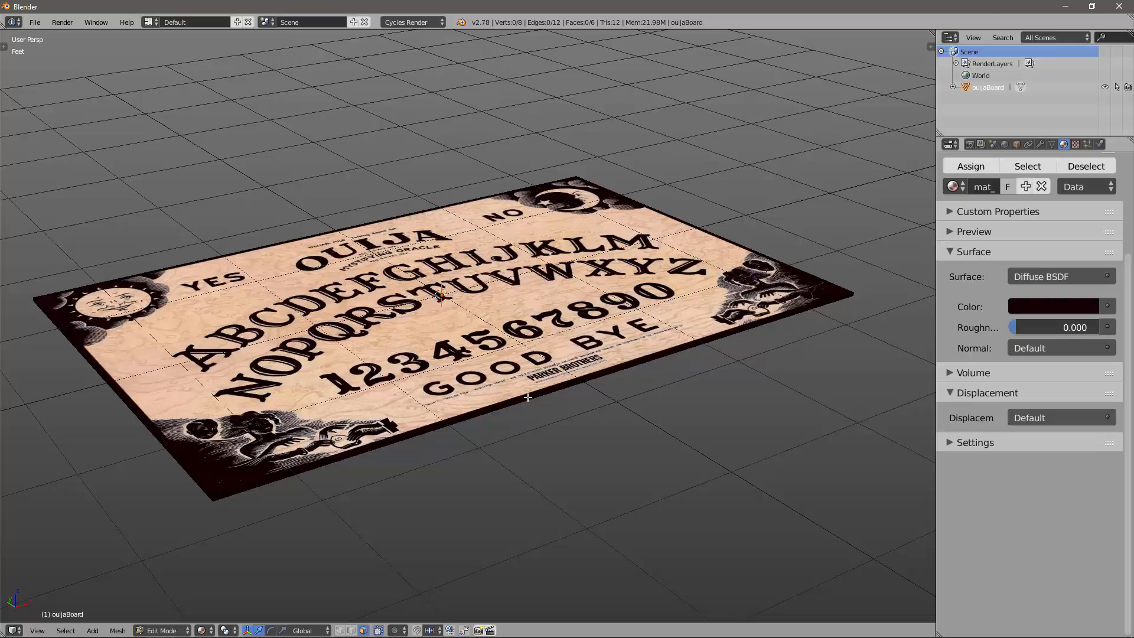
Return the board to Object Mode and leave it deselected.
key(a)
key(a)
key(Tab)
click(459, 396)
key(a)
middle_drag(493, 431, 540, 403)
scroll(540, 403, down, 1)
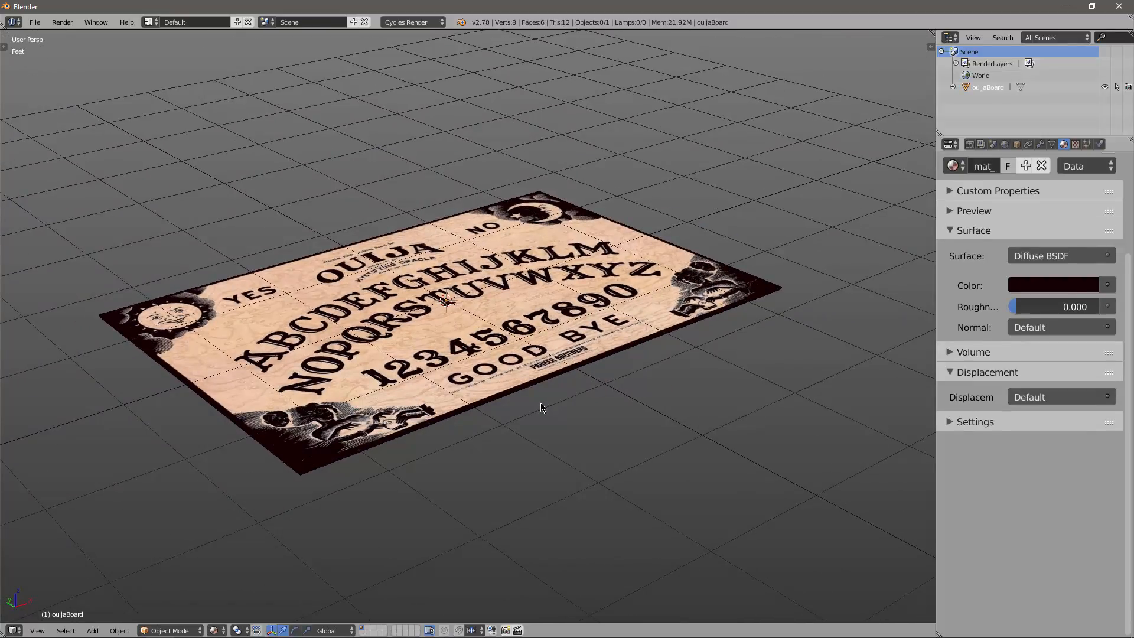
scroll(541, 403, up, 1)
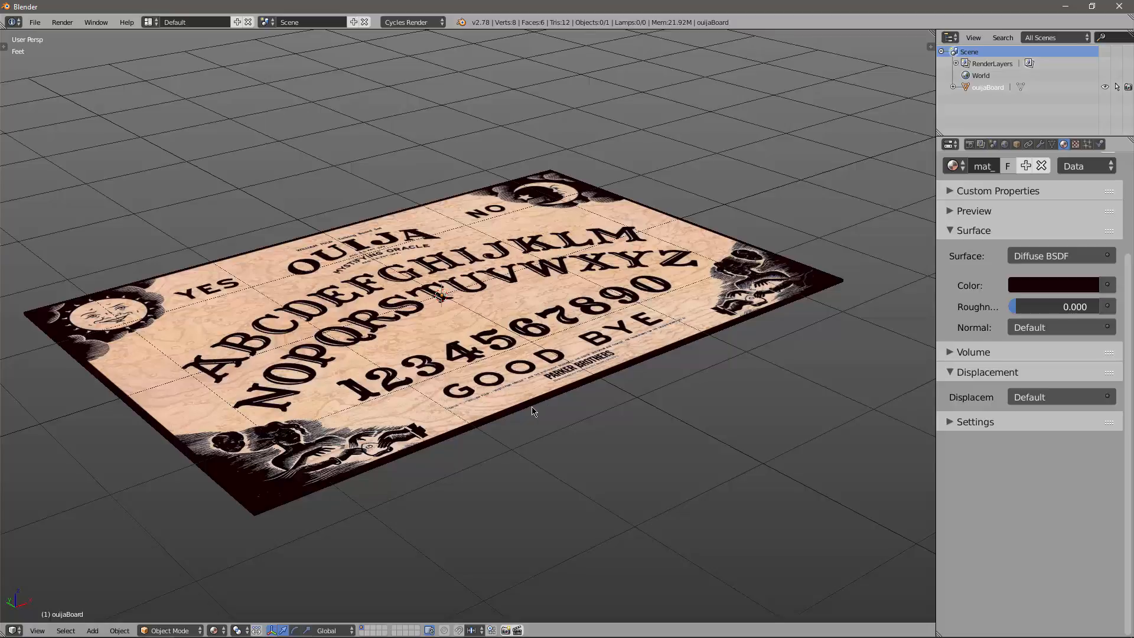
middle_drag(540, 403, 518, 413)
middle_drag(505, 319, 570, 394)
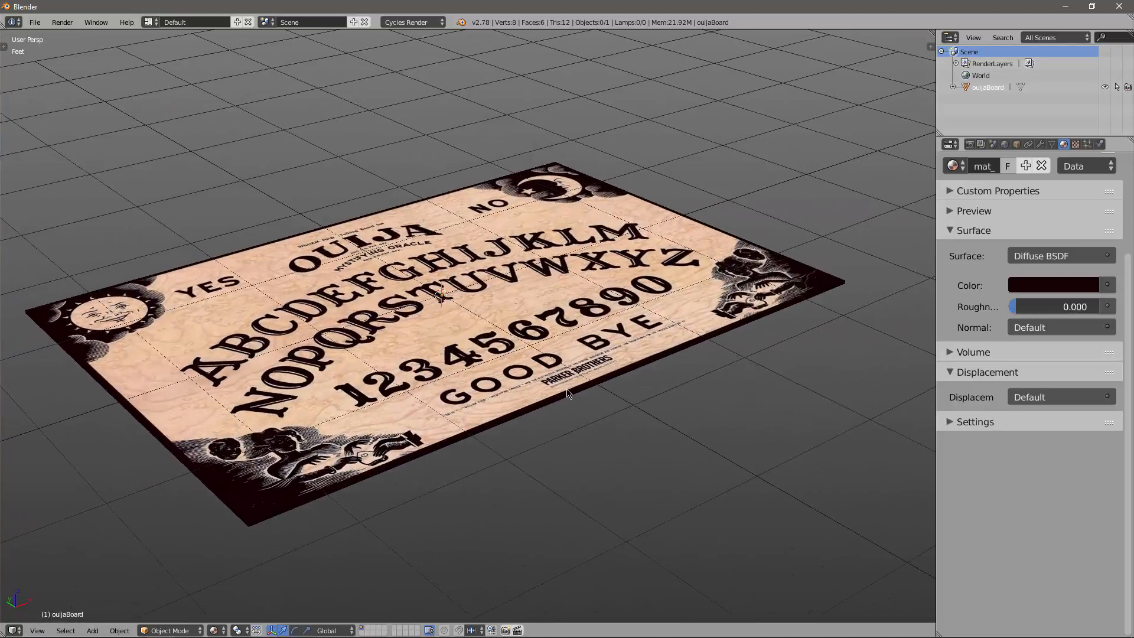
scroll(570, 394, down, 1)
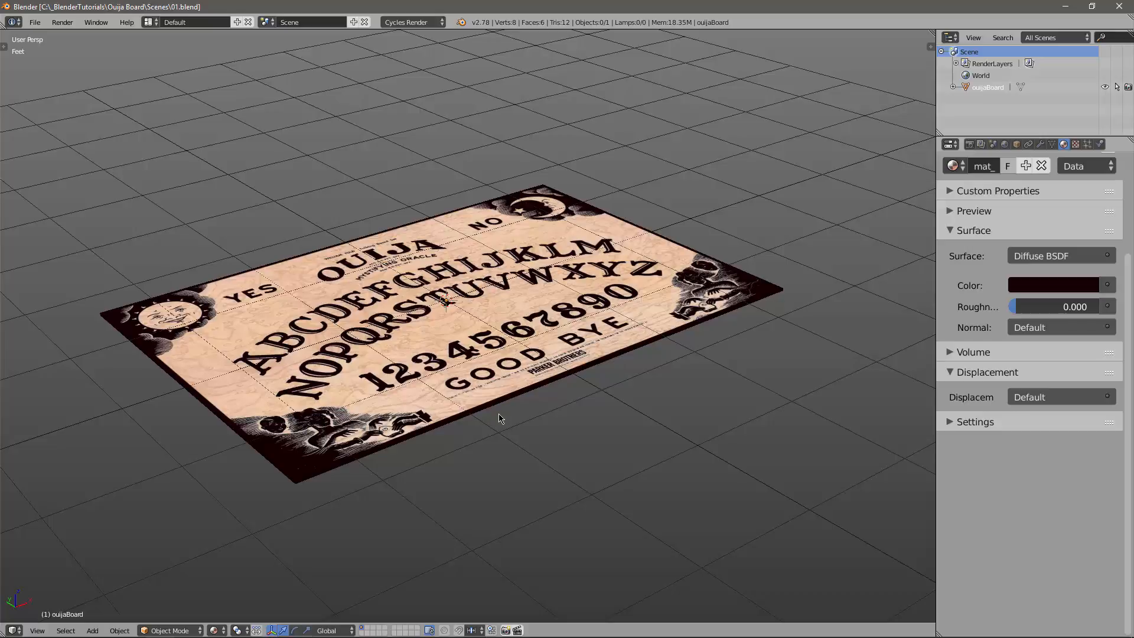
Hide the ouijaBoard object in the orthographic top view and enable background images with a new image entry.
key(KP_7)
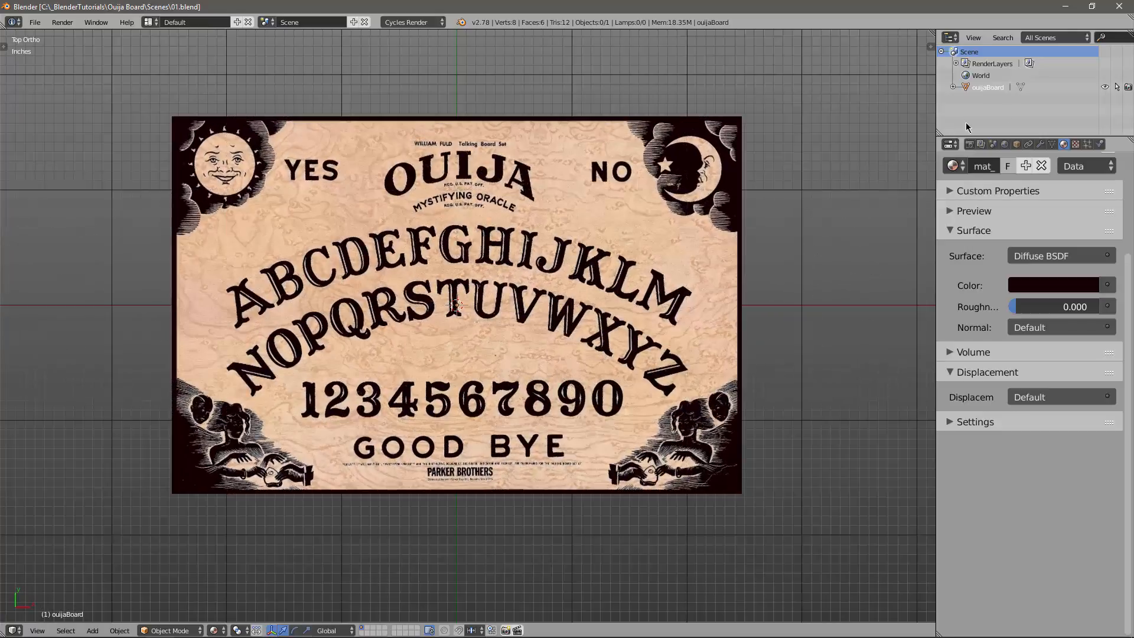
click(1103, 87)
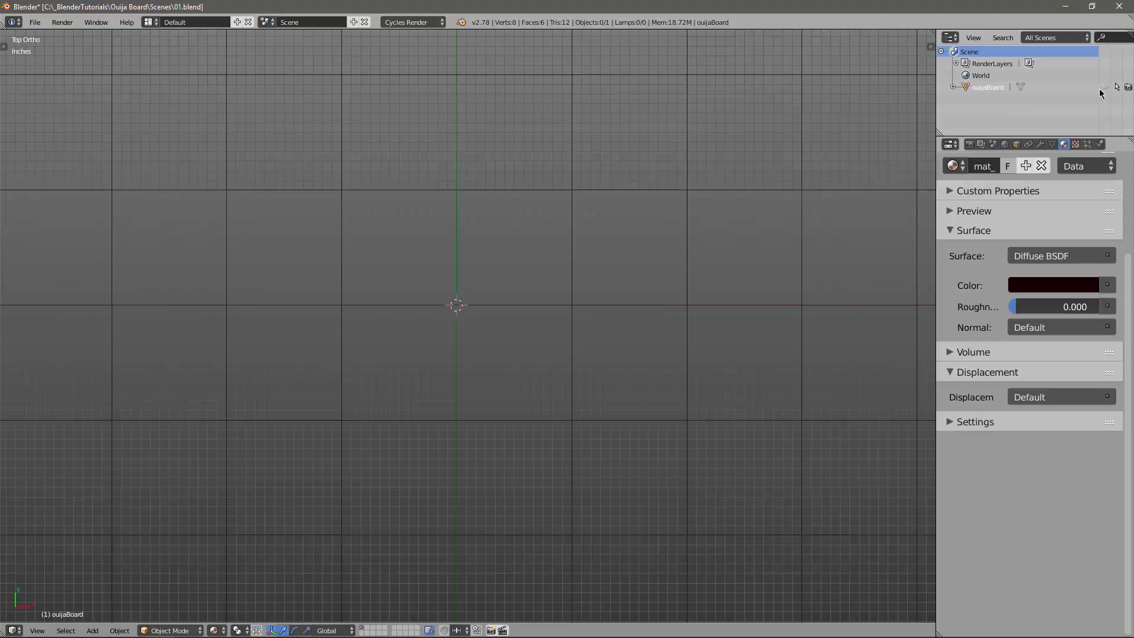
key(n)
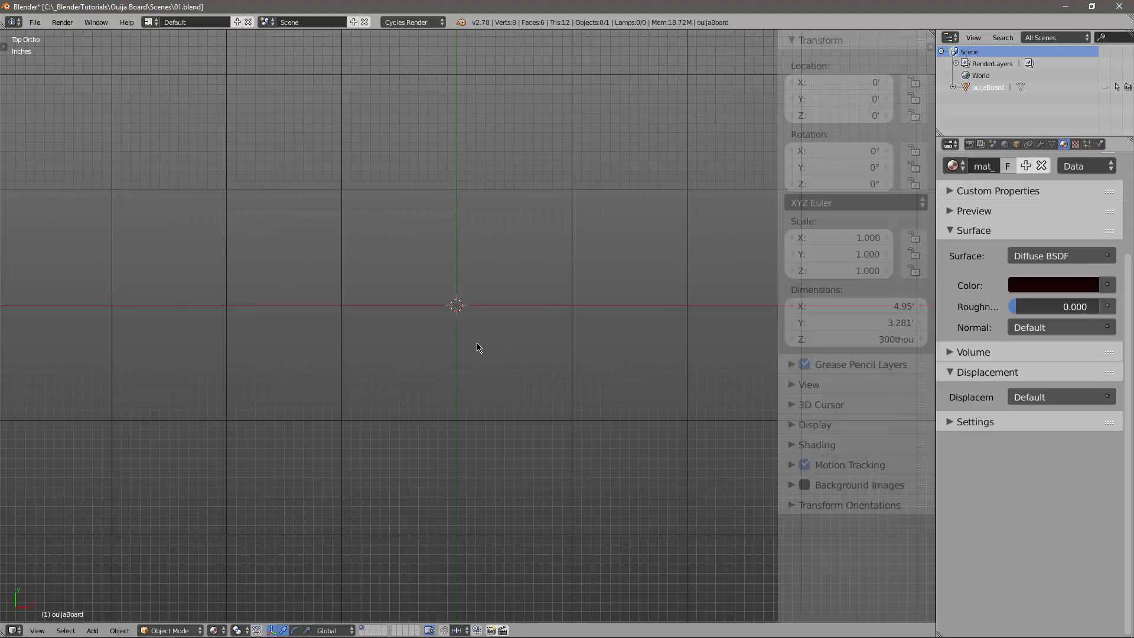
click(794, 489)
click(846, 510)
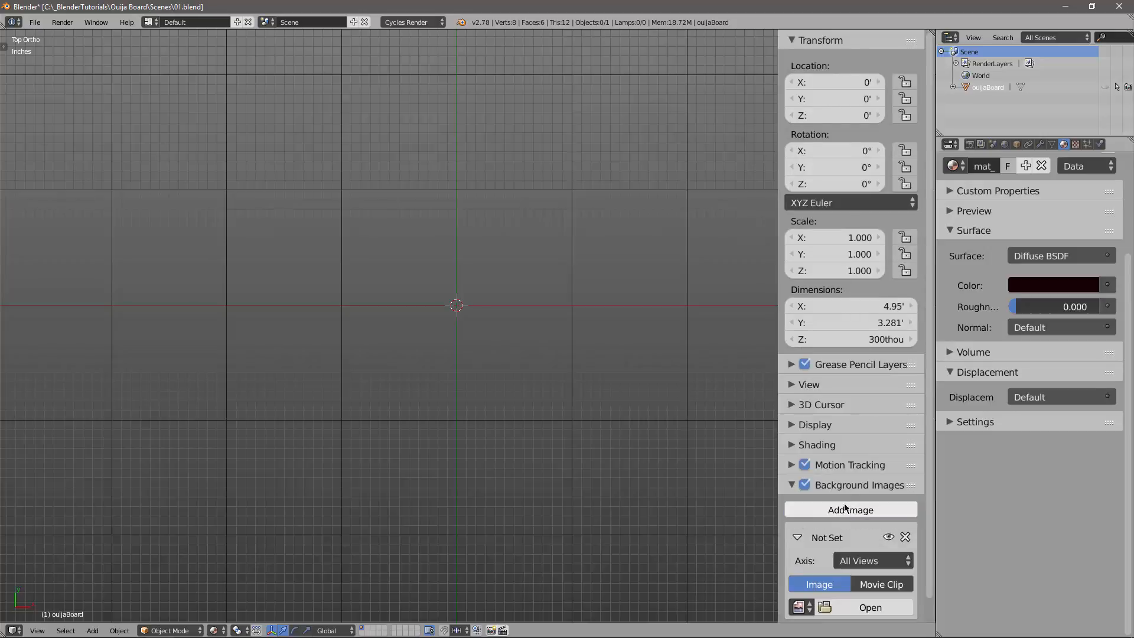
scroll(850, 448, down, 1)
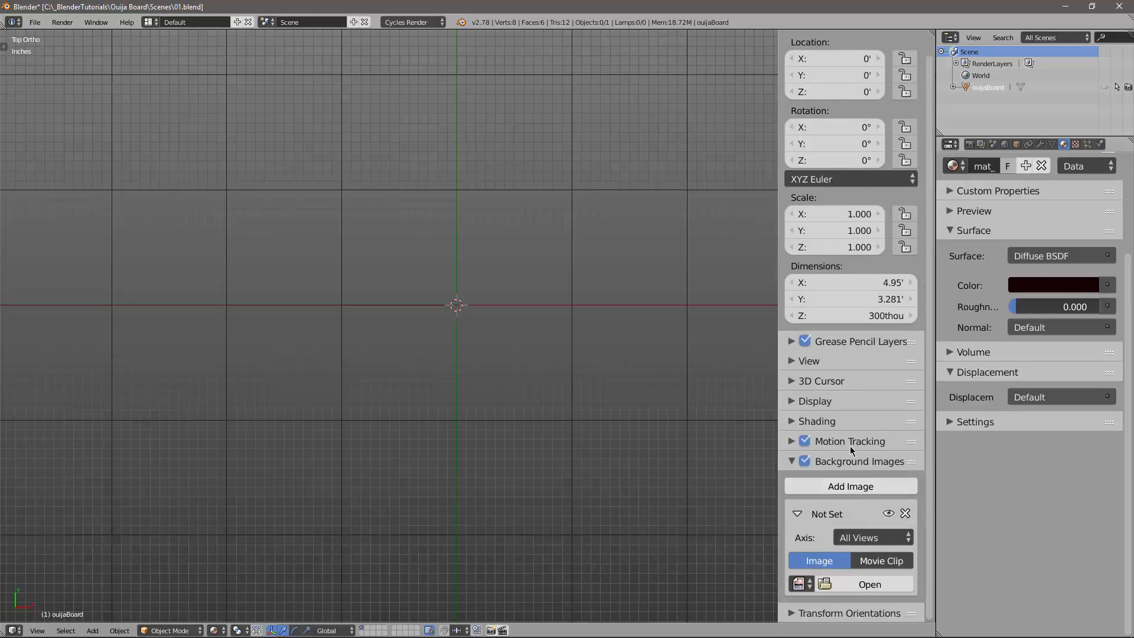
Load MystifyingOracle1930sLarge.jpg from the References folder as the background image.
click(866, 584)
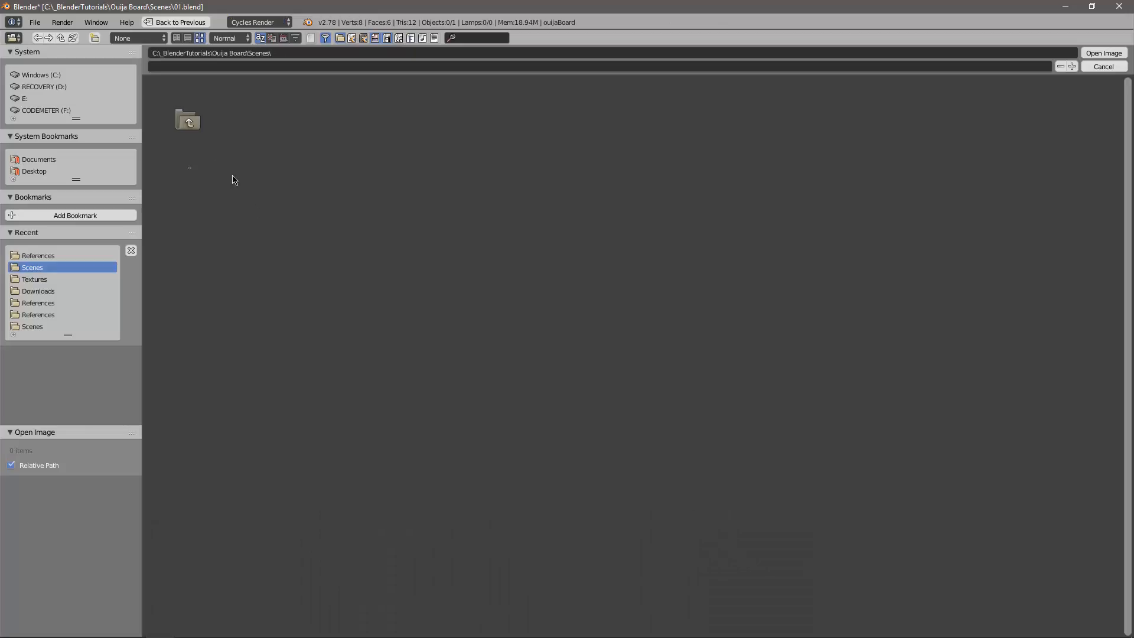
click(207, 151)
click(281, 139)
click(279, 131)
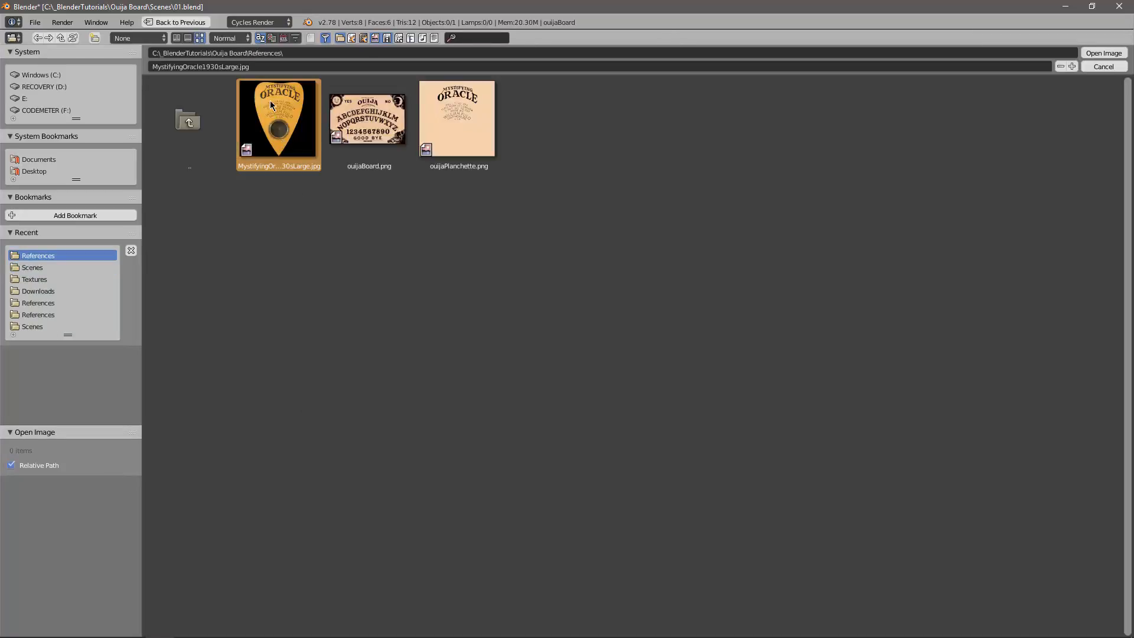
click(1100, 59)
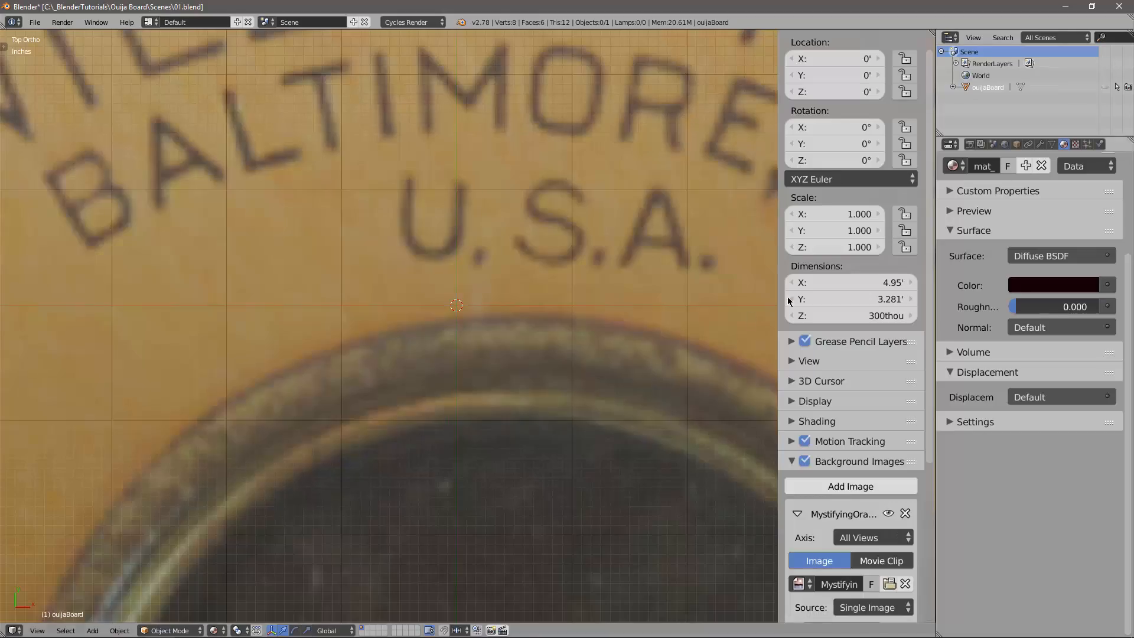
Restrict the planchette background image to the Top view axis.
scroll(601, 373, down, 4)
scroll(590, 373, down, 3)
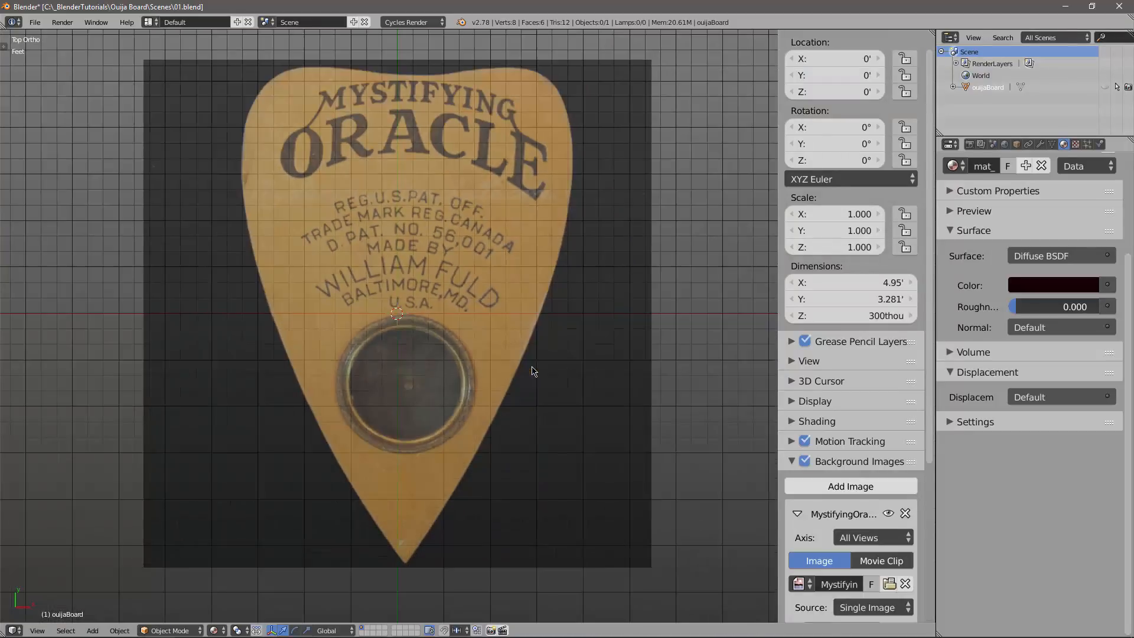
click(856, 535)
click(765, 514)
Add a mesh circle at the origin and set its vertex count to 16.
key(shift+a)
mouse_move(385, 345)
click(444, 362)
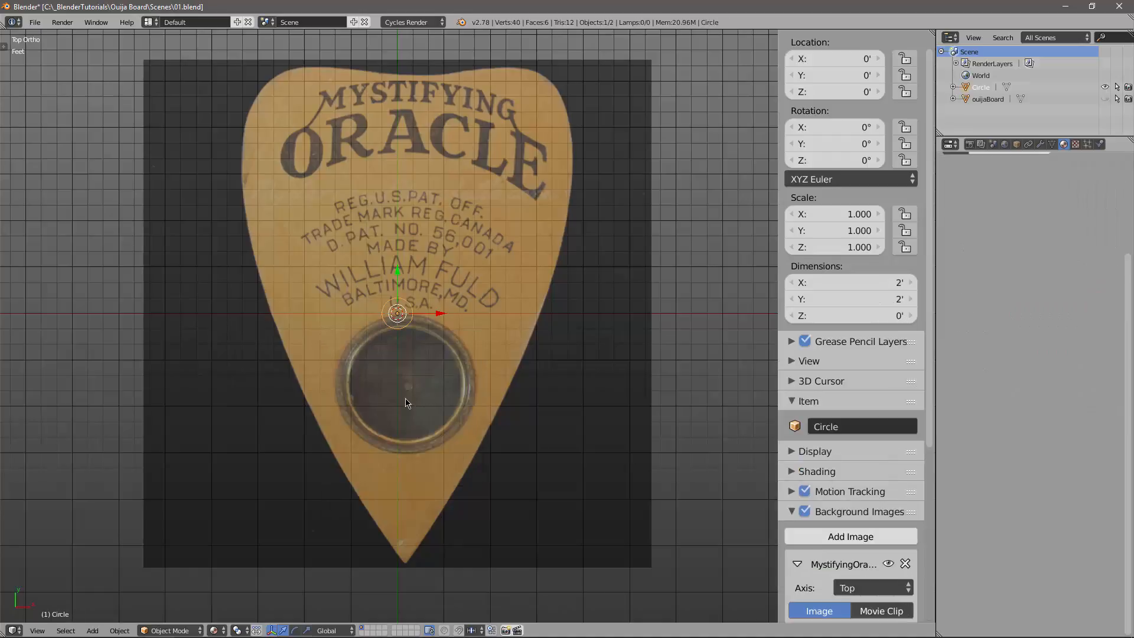
key(F6)
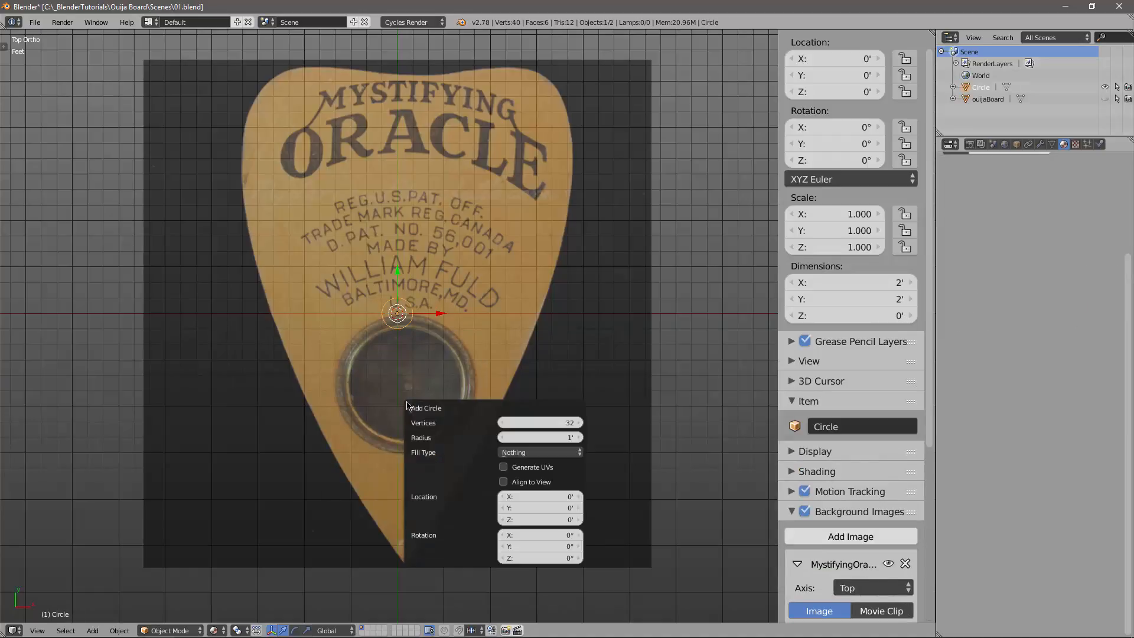
click(551, 420)
text(16)
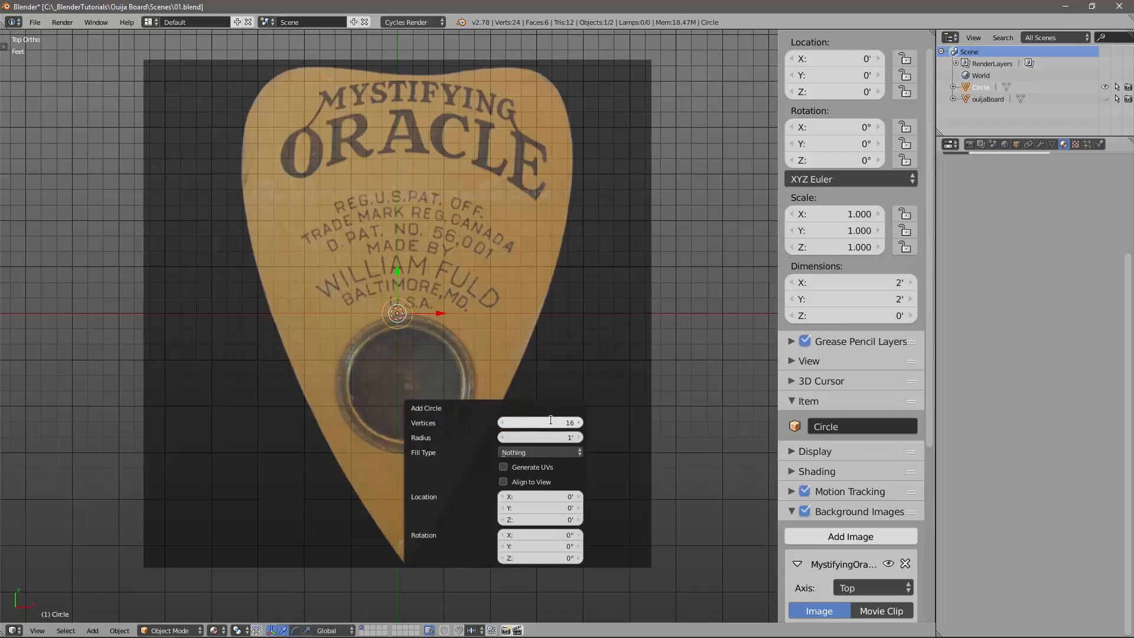
key(Return)
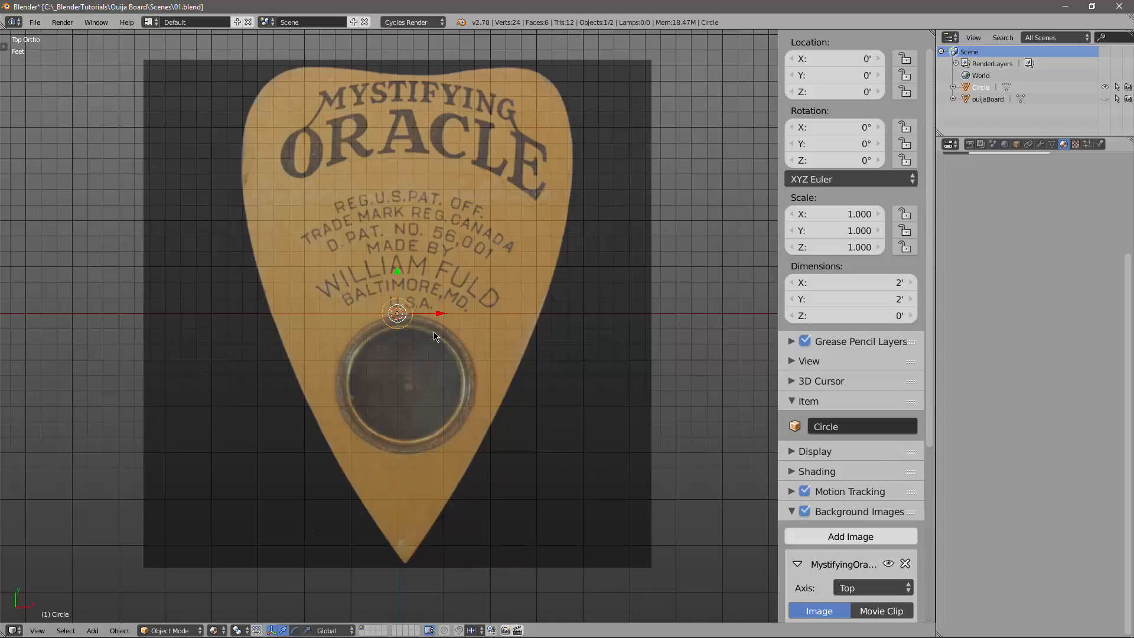
In Edit Mode with vertex selection, scale the circle up to match the size of the planchette's round window.
key(Tab)
click(537, 338)
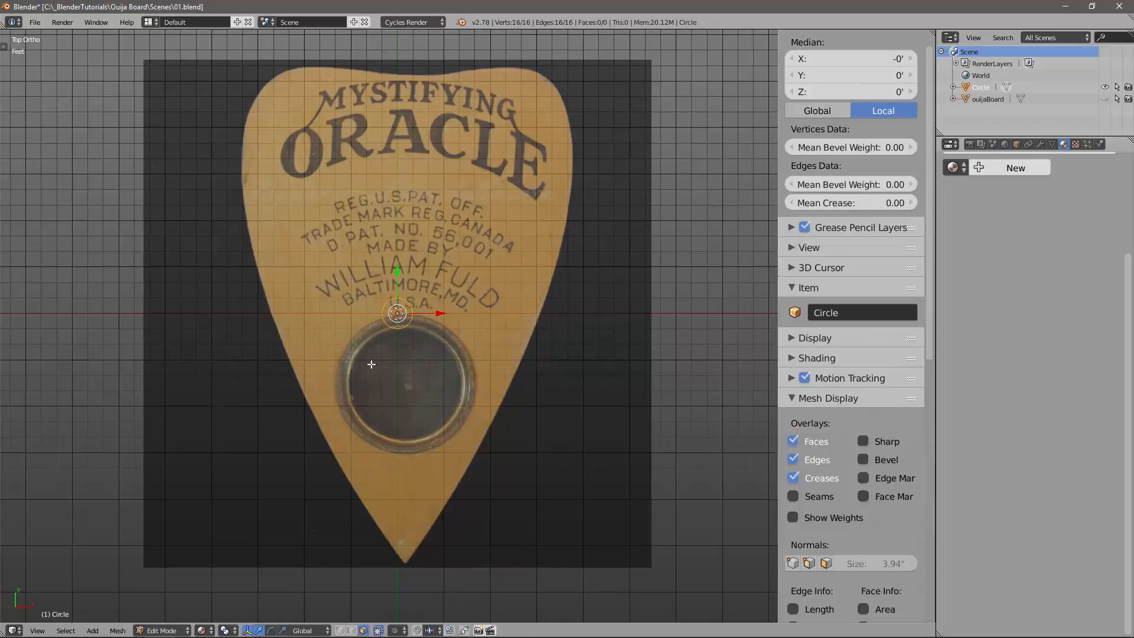
key(ctrl+Tab)
click(353, 369)
scroll(466, 363, up, 3)
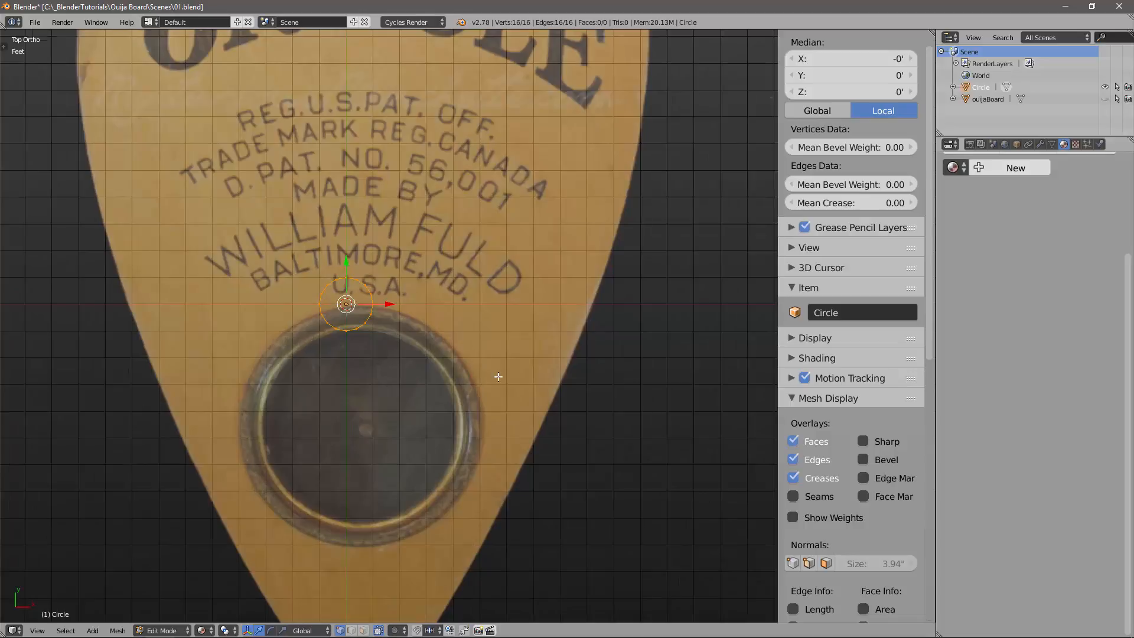
scroll(499, 377, down, 3)
key(s)
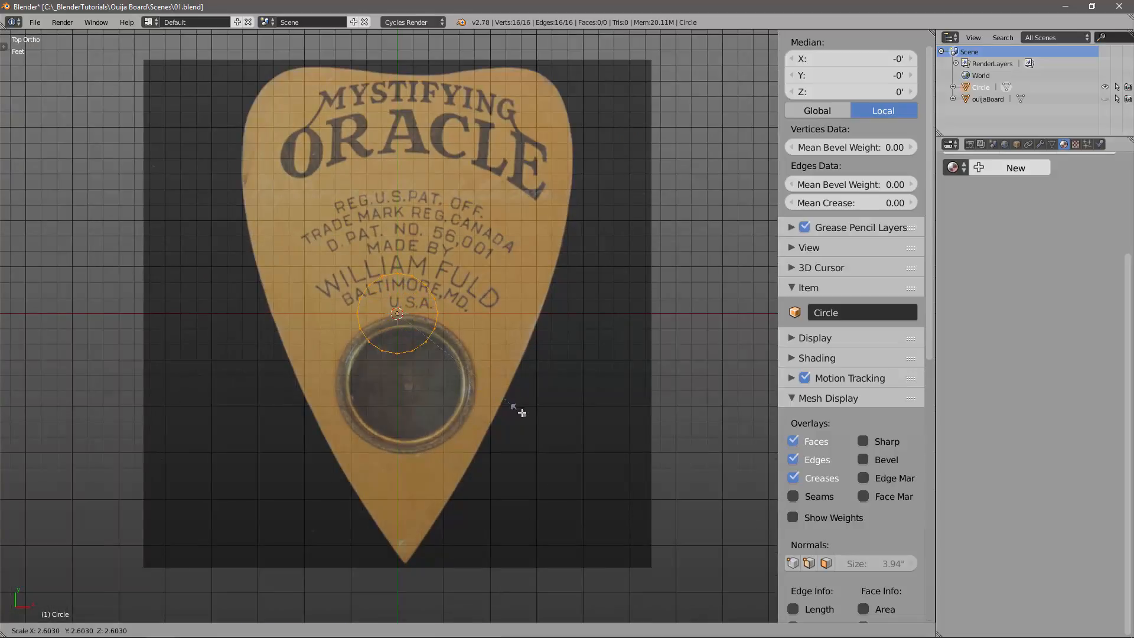
click(573, 461)
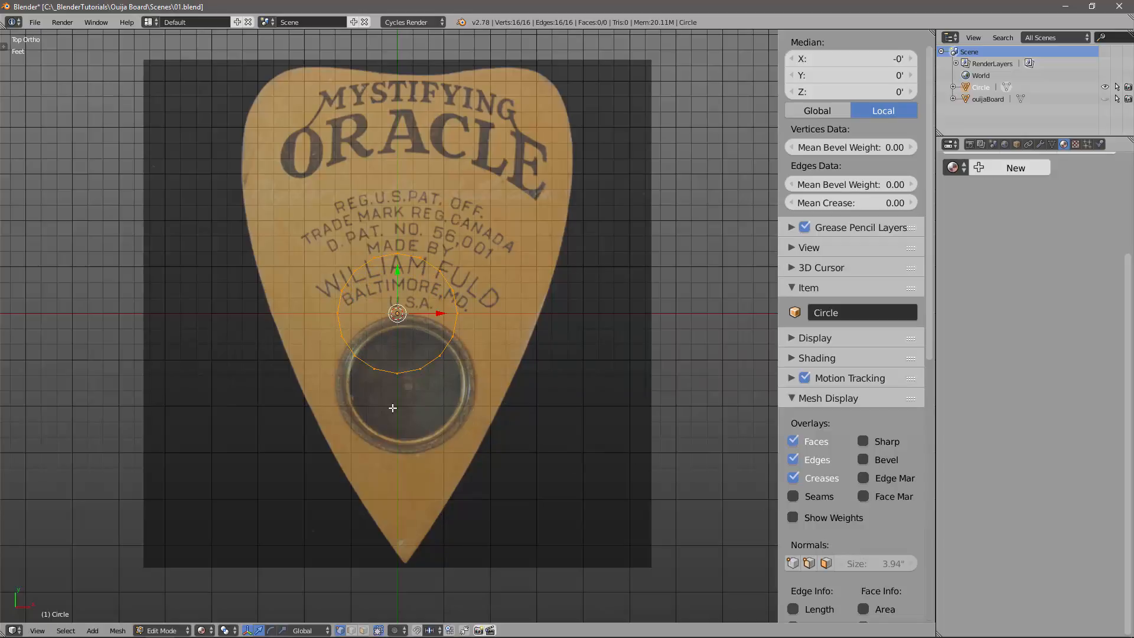
Offset the background image by X -0.170 and Y 1.390 so the planchette's window is centred on the circle.
click(827, 398)
scroll(844, 408, down, 10)
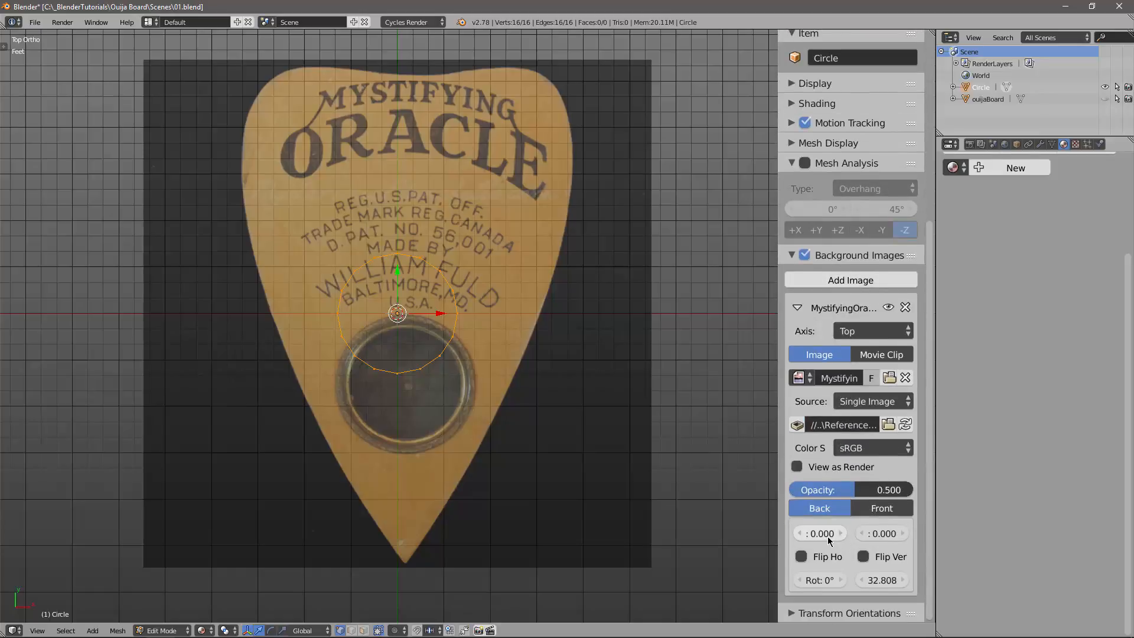
drag(827, 534, 987, 533)
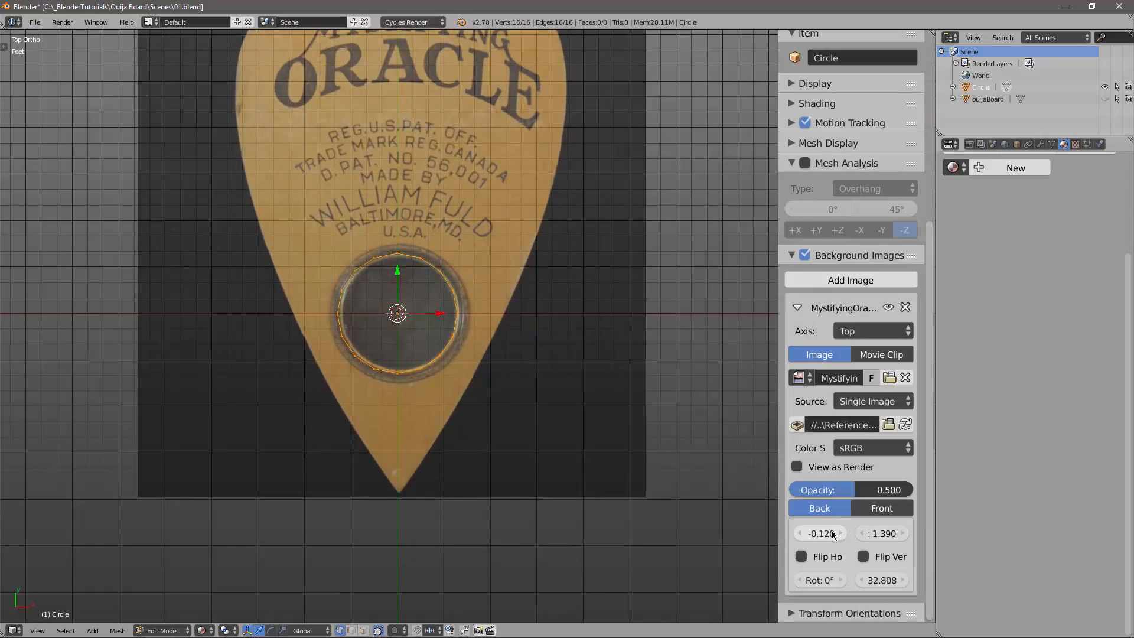
drag(820, 533, 829, 536)
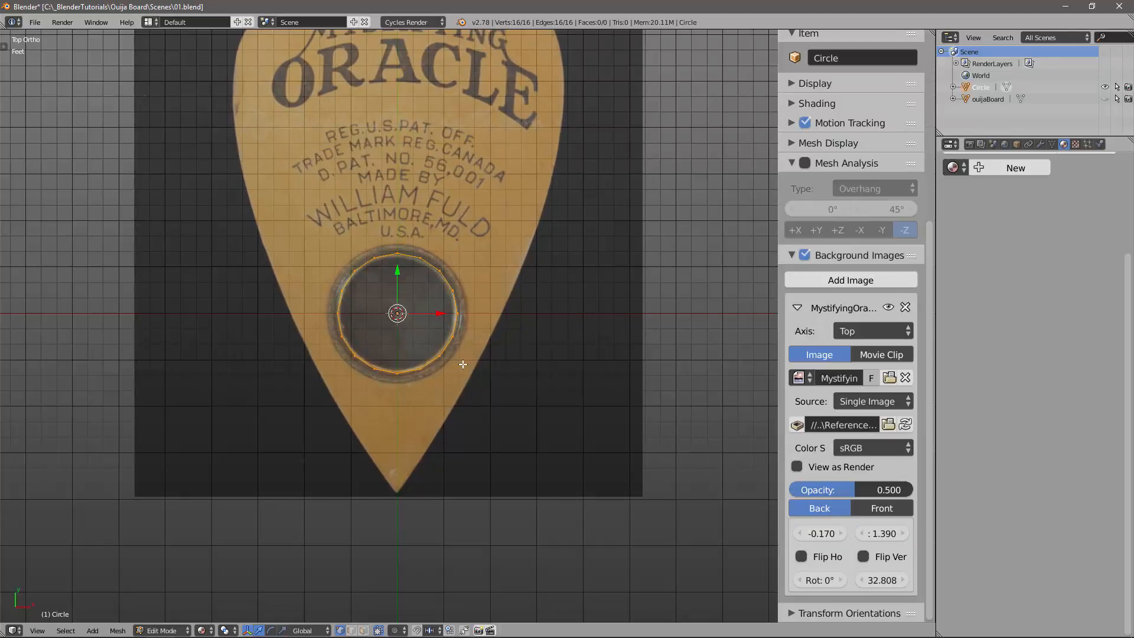
Extrude the circle and scale the new loop outward to the window rim's outer edge, forming a ring of faces.
scroll(493, 352, down, 1)
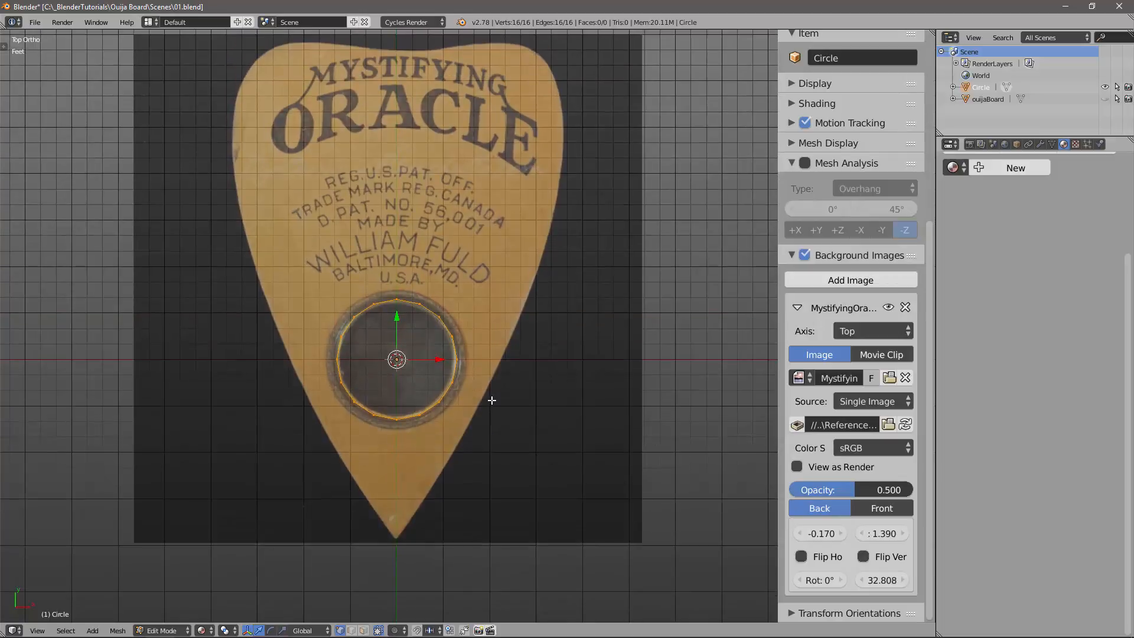
scroll(492, 386, up, 2)
scroll(493, 378, down, 1)
scroll(493, 374, up, 5)
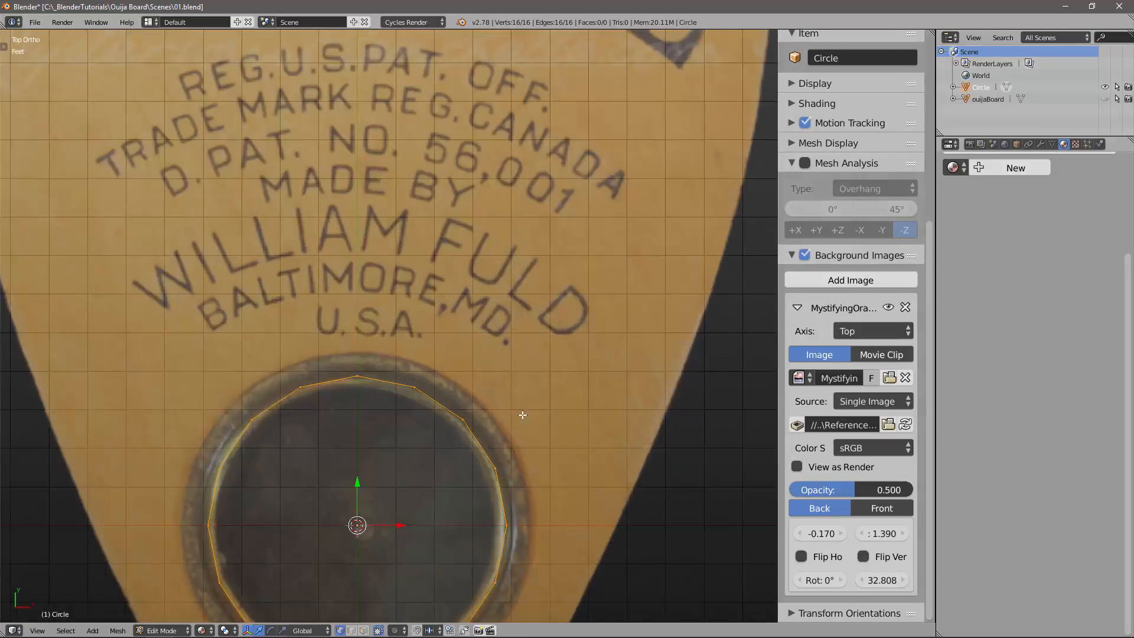
scroll(535, 258, down, 5)
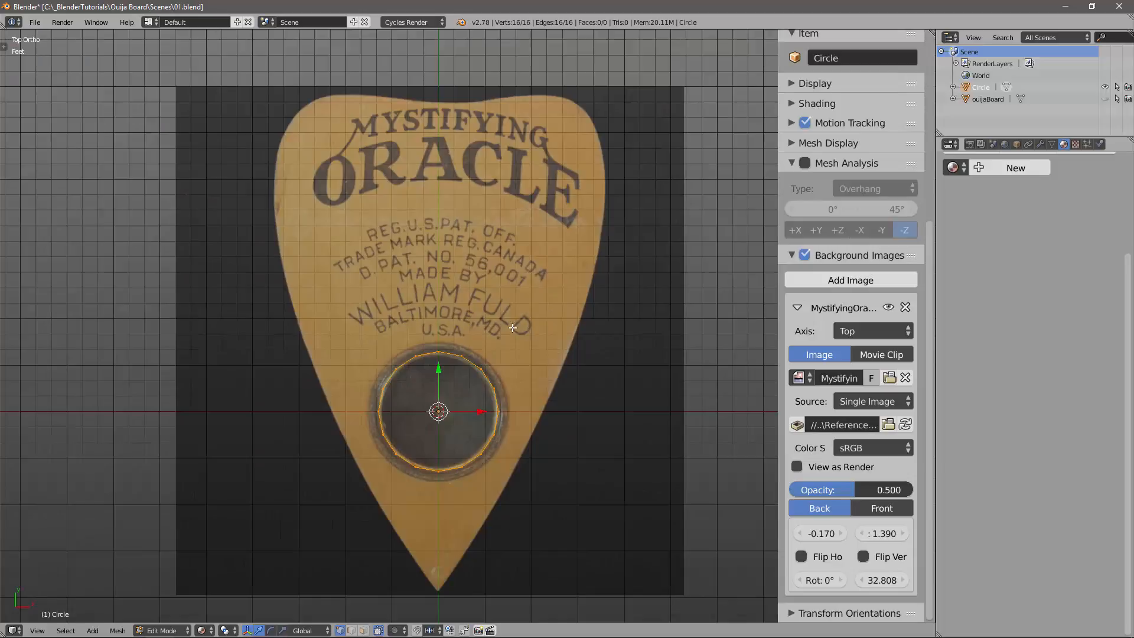
shift+middle_drag(513, 328, 482, 309)
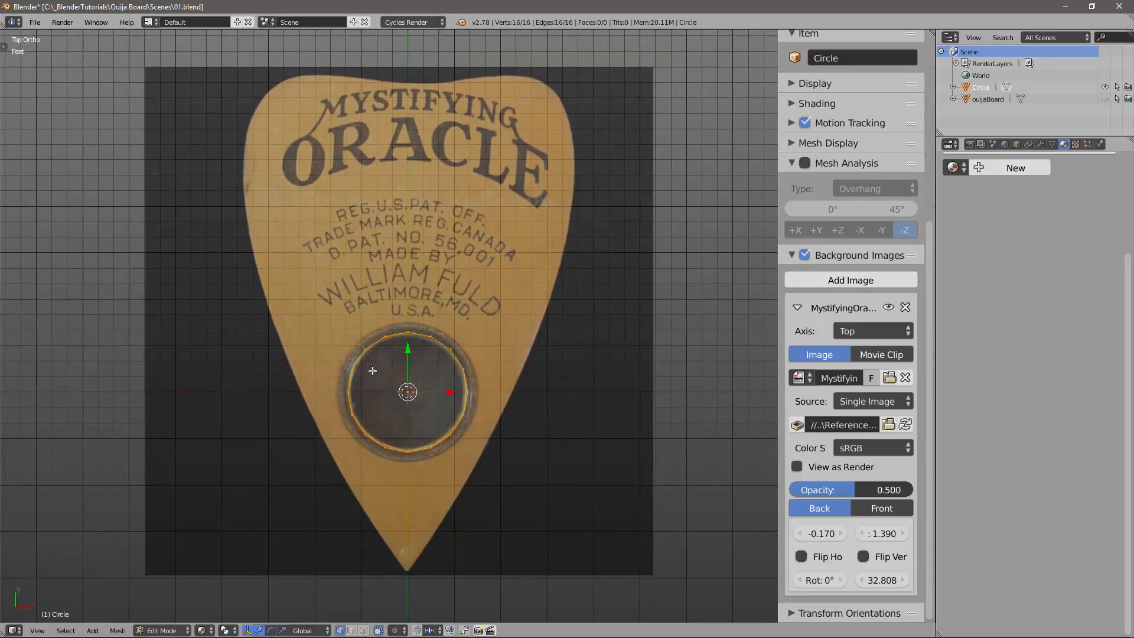
key(e)
key(s)
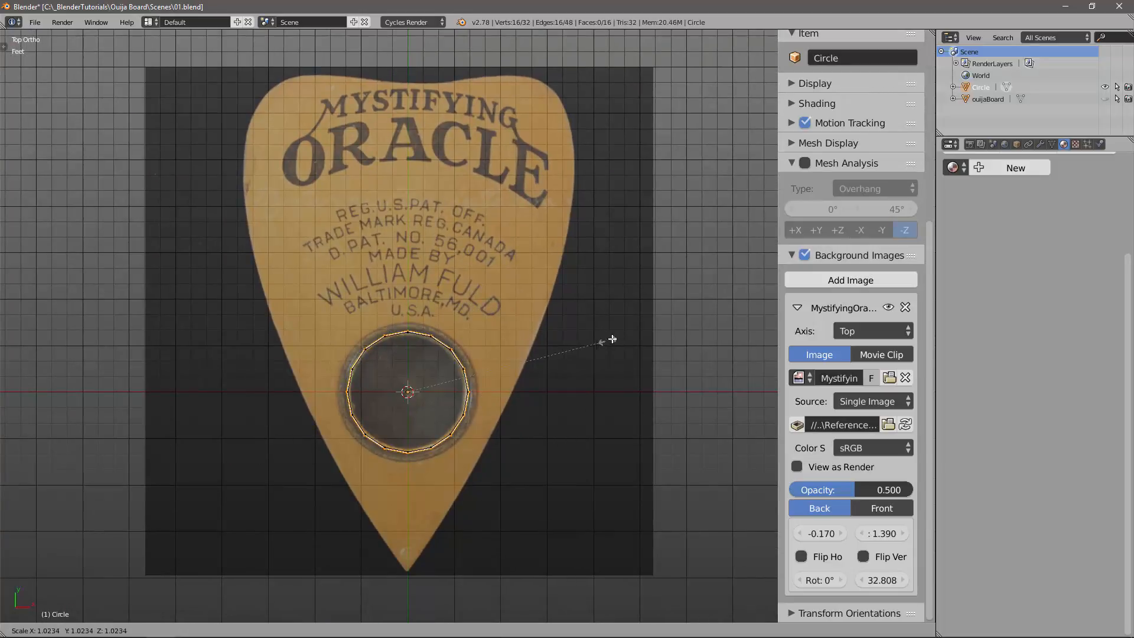
click(638, 323)
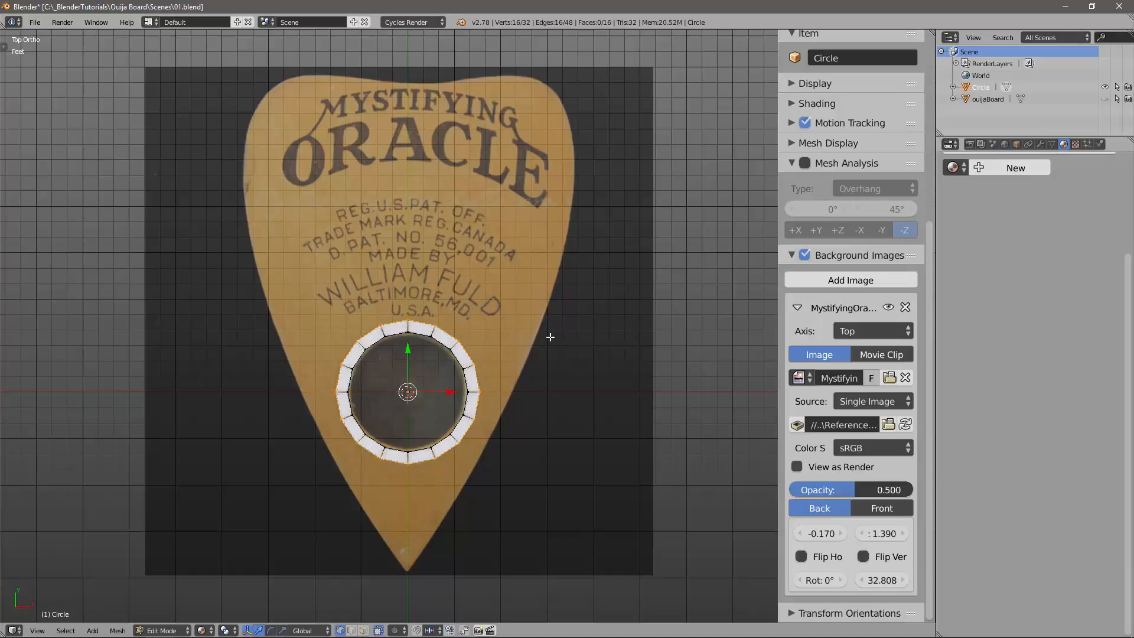
Extrude the ring's uppermost outer vertex along Y to the dip in the planchette's upper edge.
shift+middle_drag(446, 336, 432, 353)
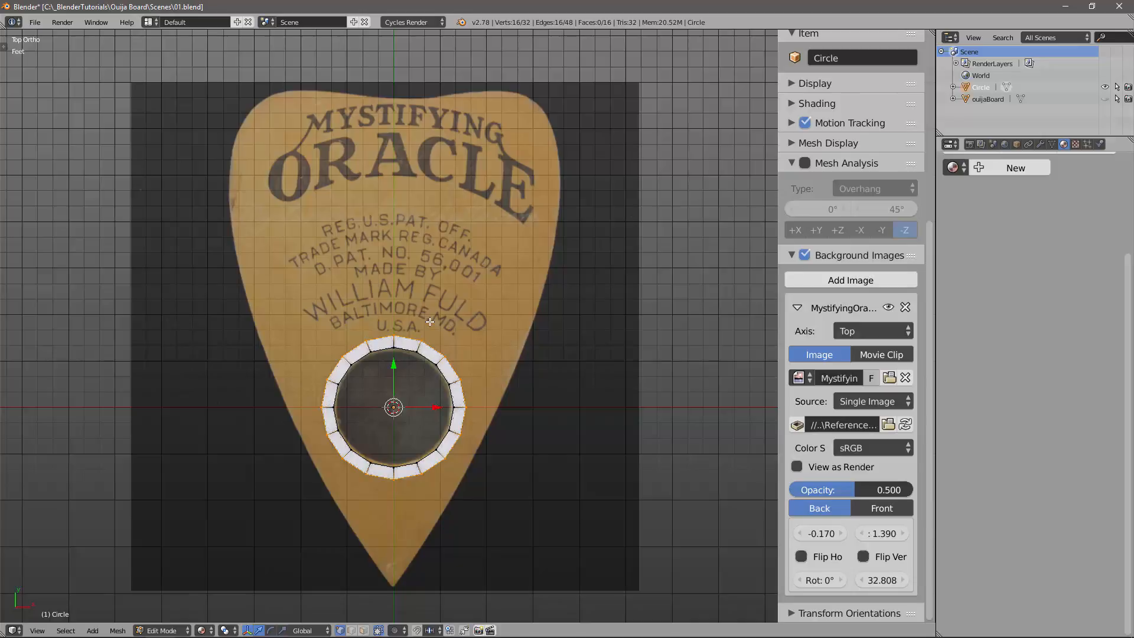
click(394, 337)
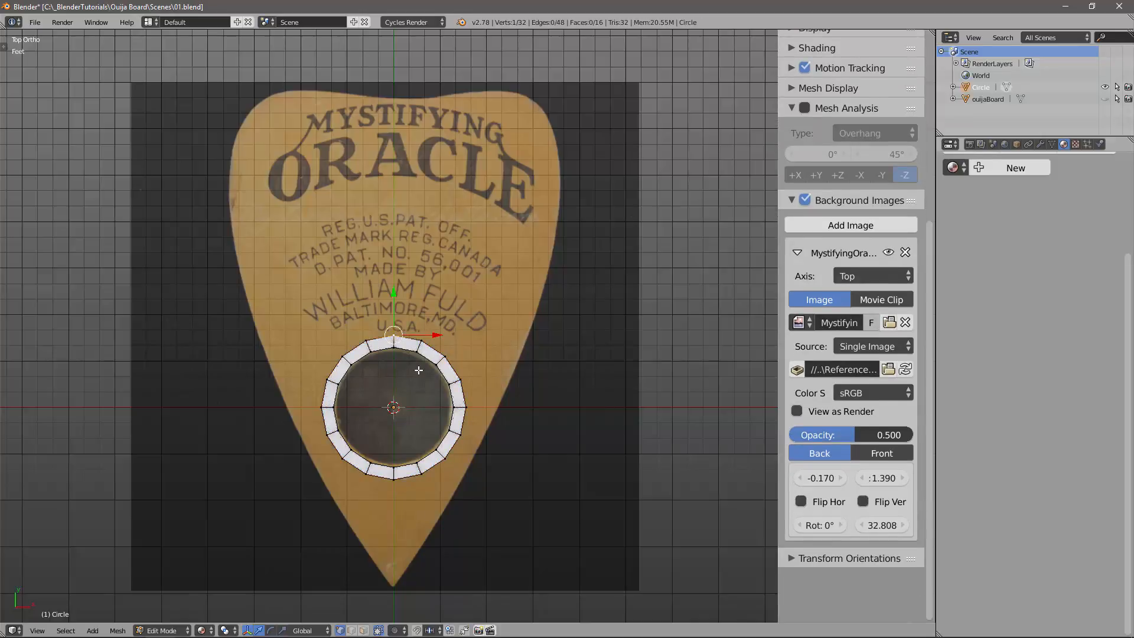
key(e)
key(y)
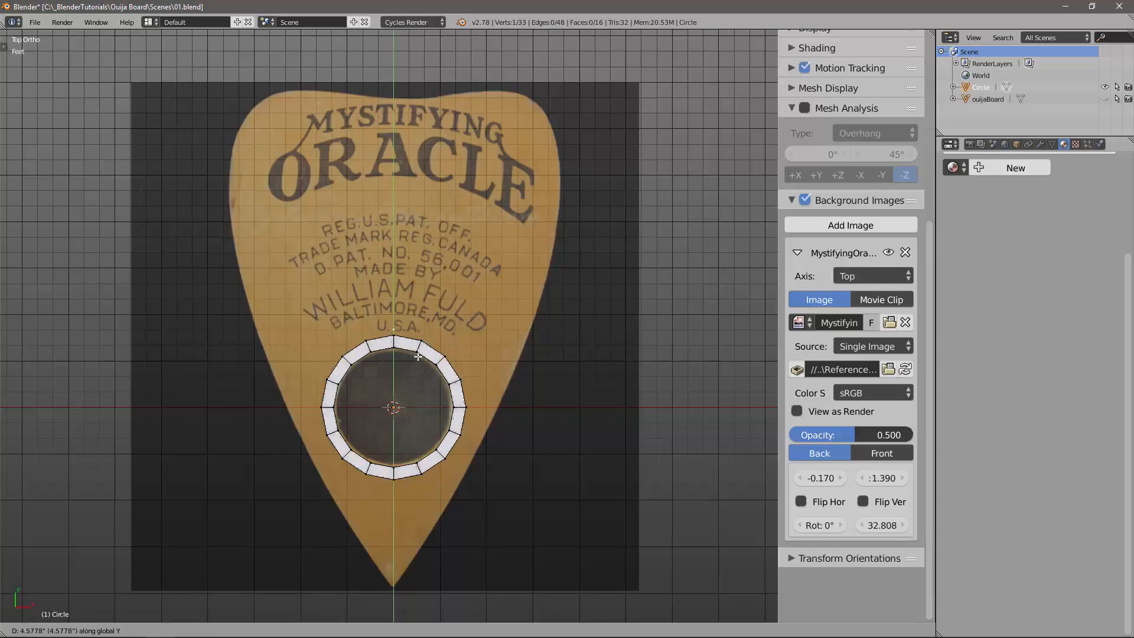
click(398, 135)
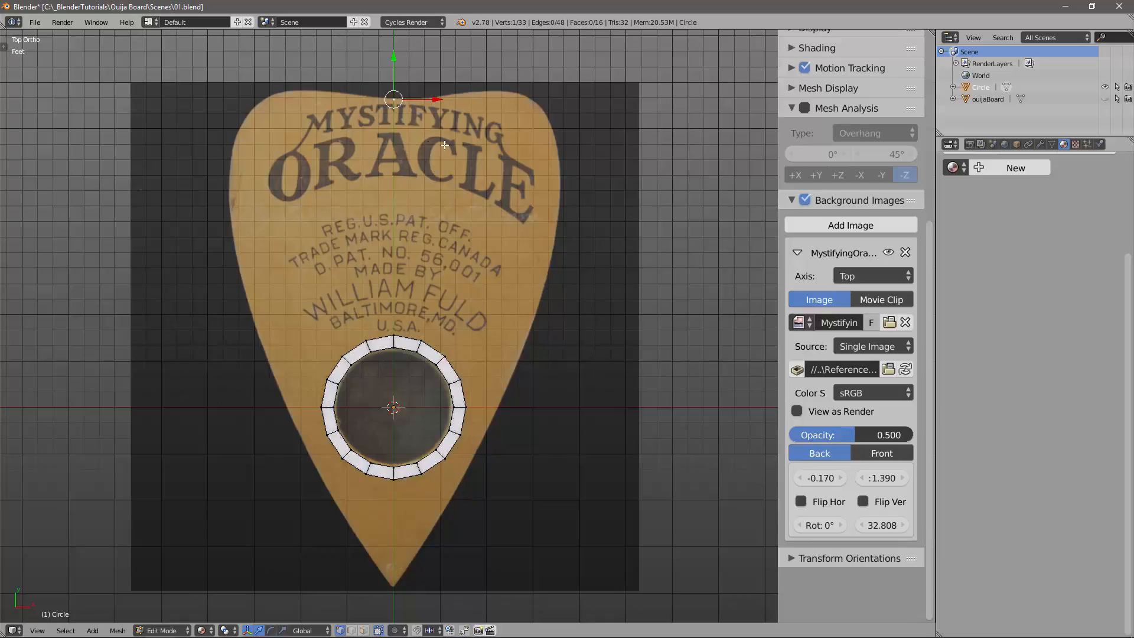
Extrude four vertices from that point along the planchette's upper edge and around its right shoulder.
scroll(474, 176, up, 2)
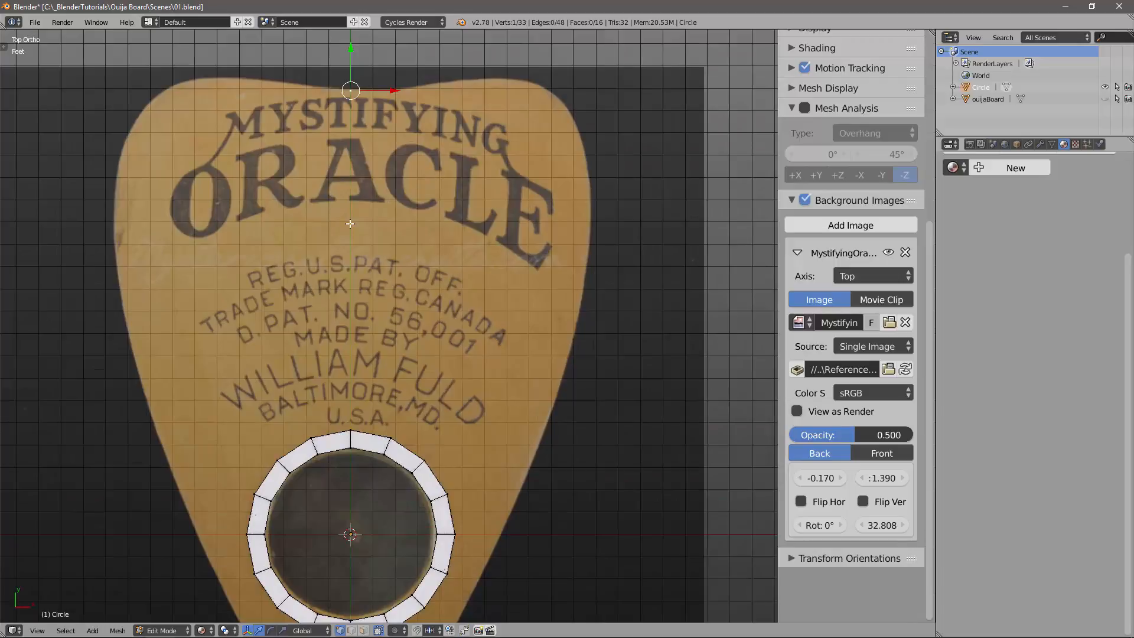
shift+middle_drag(373, 214, 395, 226)
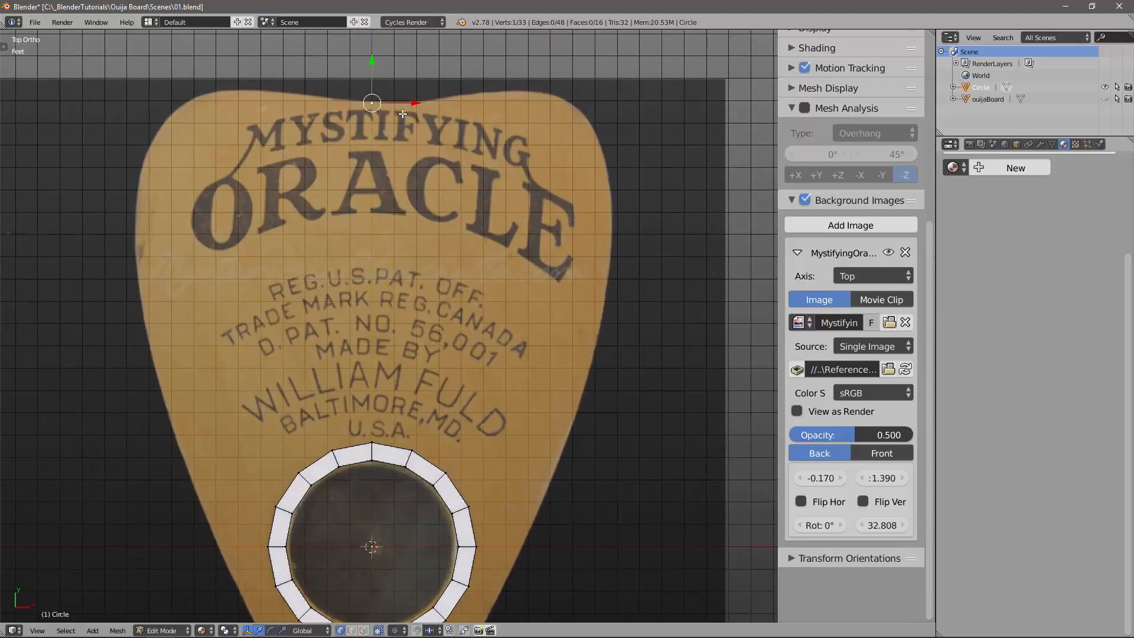
key(e)
click(453, 120)
key(e)
click(540, 114)
key(e)
click(603, 127)
key(e)
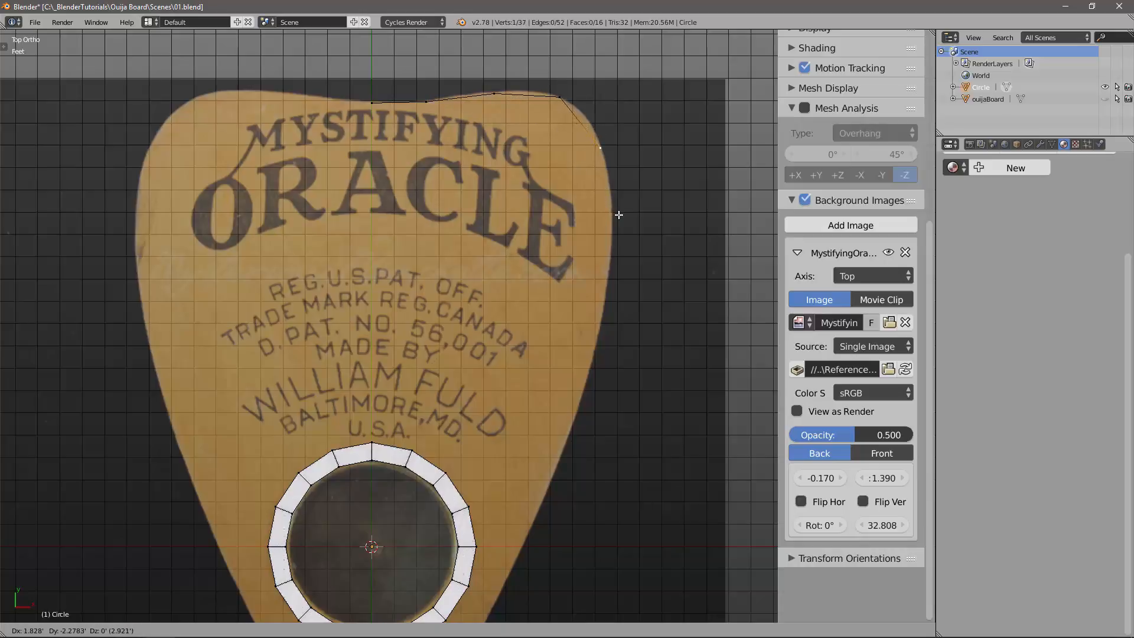
click(618, 214)
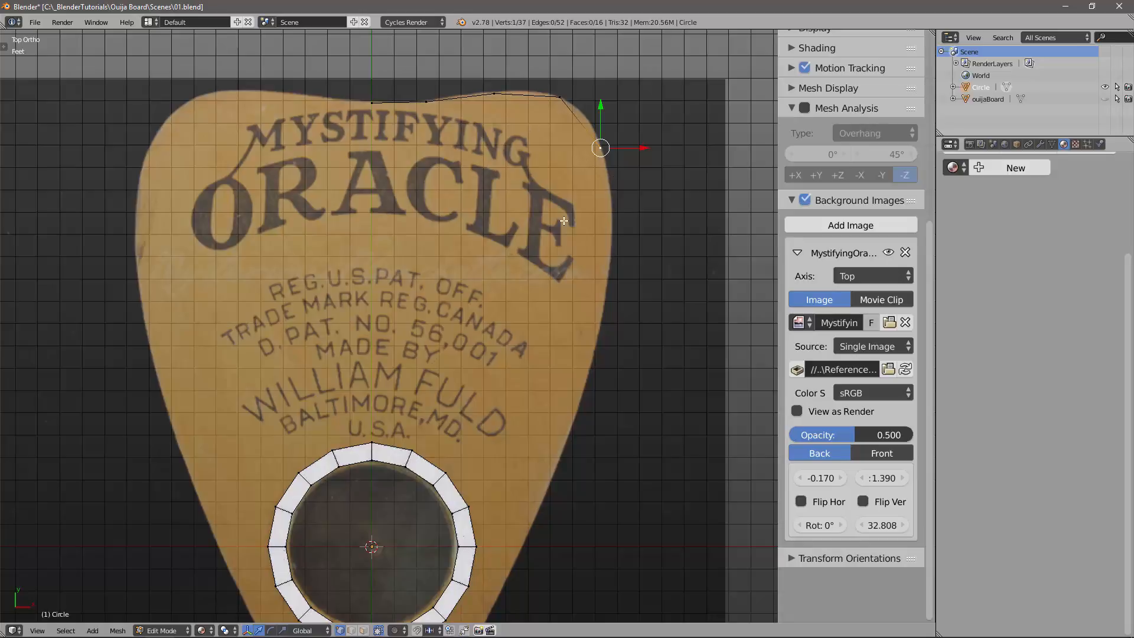
Continue the outline with five vertices down the planchette's right side to the level of the window's centre.
shift+middle_drag(589, 263, 588, 231)
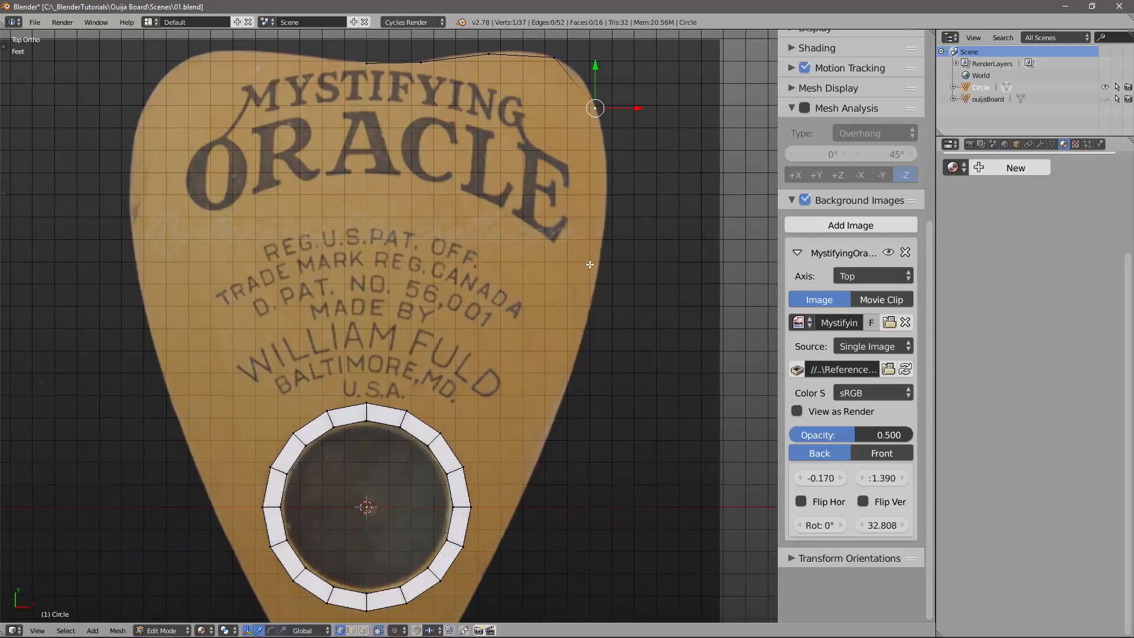
mouse_move(581, 283)
shift+middle_down()
mouse_move(585, 255)
mouse_move(558, 272)
mouse_move(584, 269)
shift+middle_up()
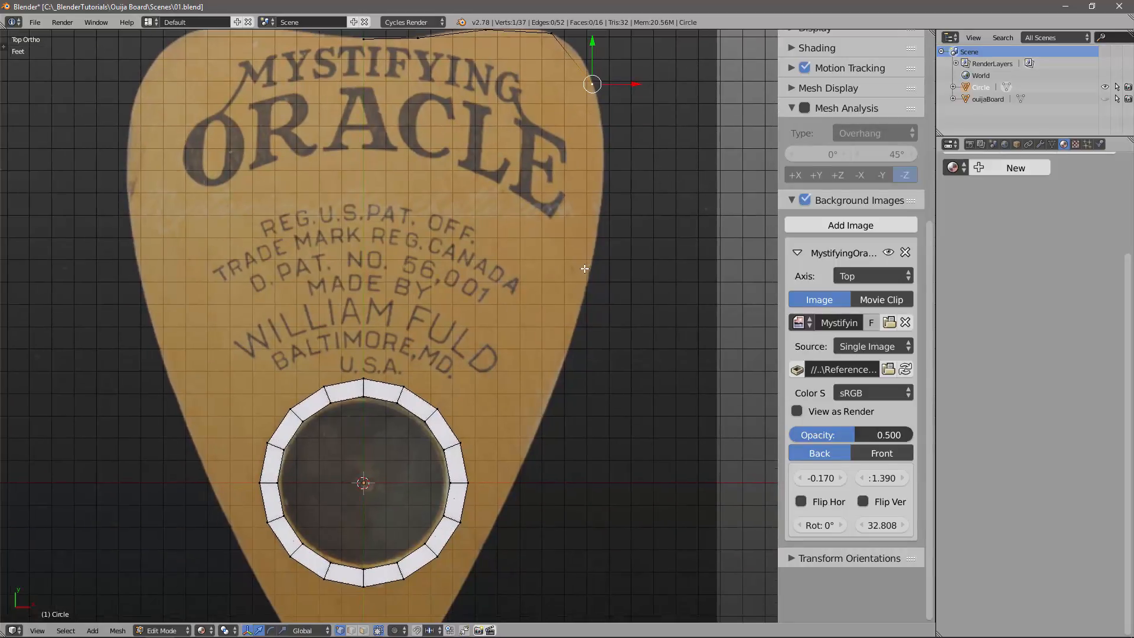
ctrl+click(603, 176)
ctrl+click(593, 258)
ctrl+click(568, 350)
ctrl+click(543, 416)
ctrl+click(515, 483)
Extend the outline with four more vertices along the lower right side to the planchette's pointed tip.
shift+scroll(514, 481, down, 5)
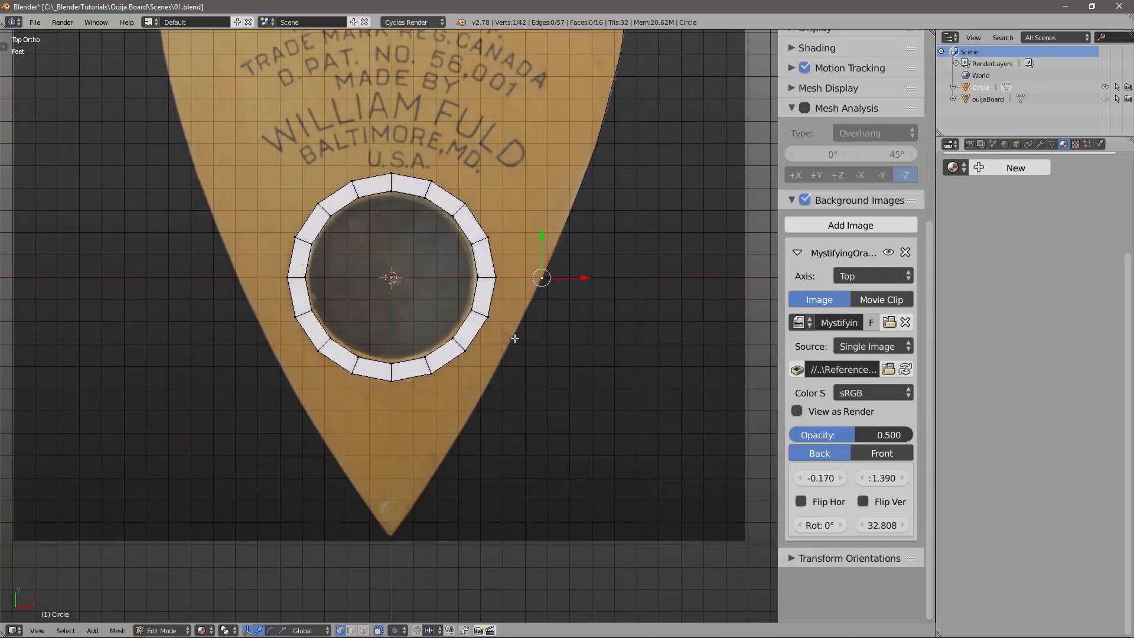
ctrl+click(512, 338)
ctrl+click(479, 402)
ctrl+click(435, 469)
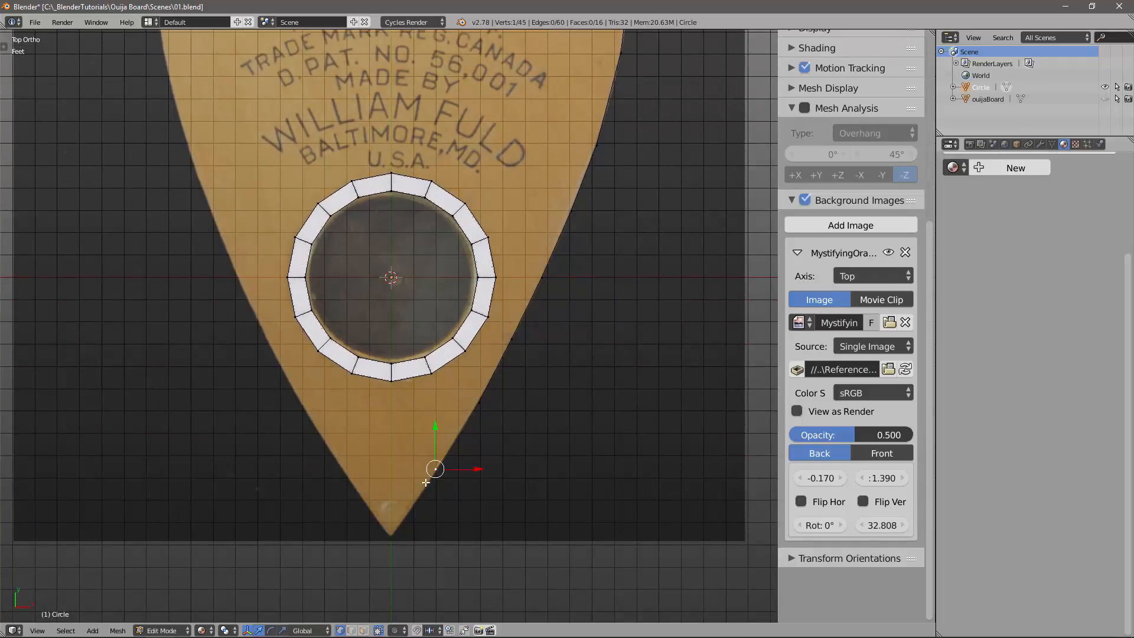
ctrl+click(389, 535)
Nudge the outline's tip vertex along X to line it up with the planchette's point.
shift+middle_drag(531, 429, 558, 258)
scroll(477, 350, up, 4)
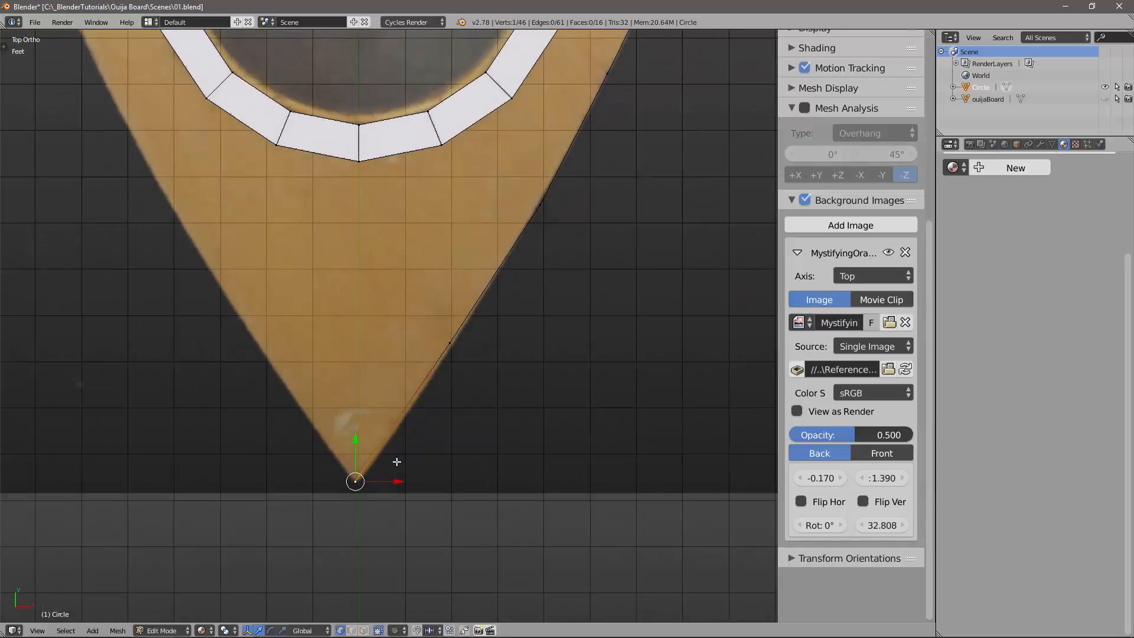
shift+middle_drag(432, 310, 443, 343)
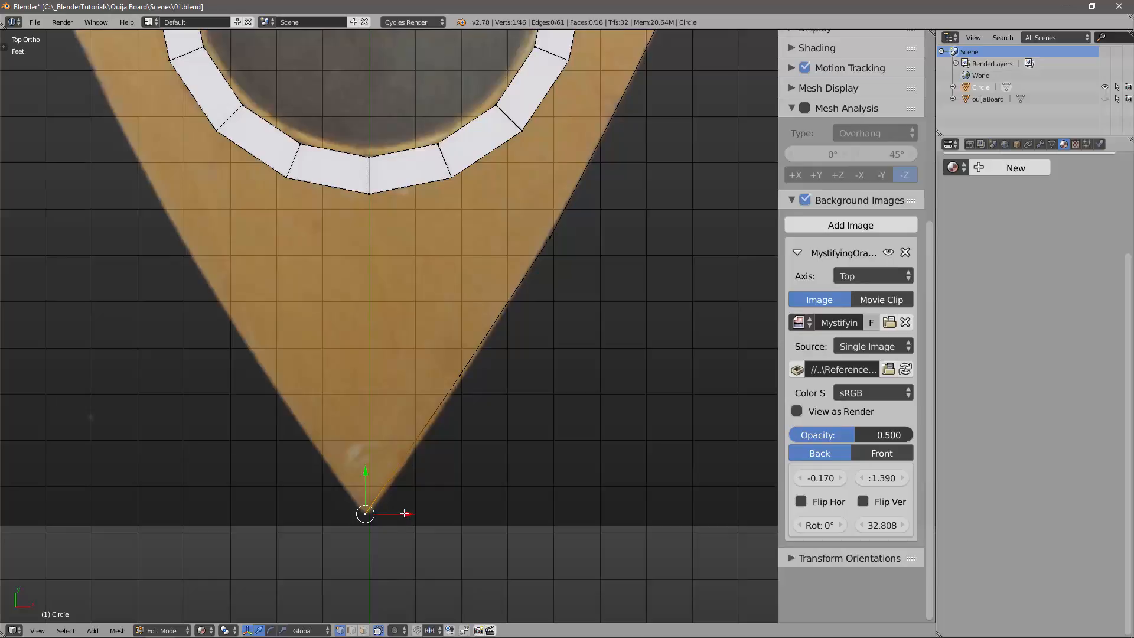
drag(408, 513, 410, 514)
Turn on snapping to vertices and snap the outline's tip vertex along X to the window ring's bottom centre vertex.
click(417, 631)
click(429, 630)
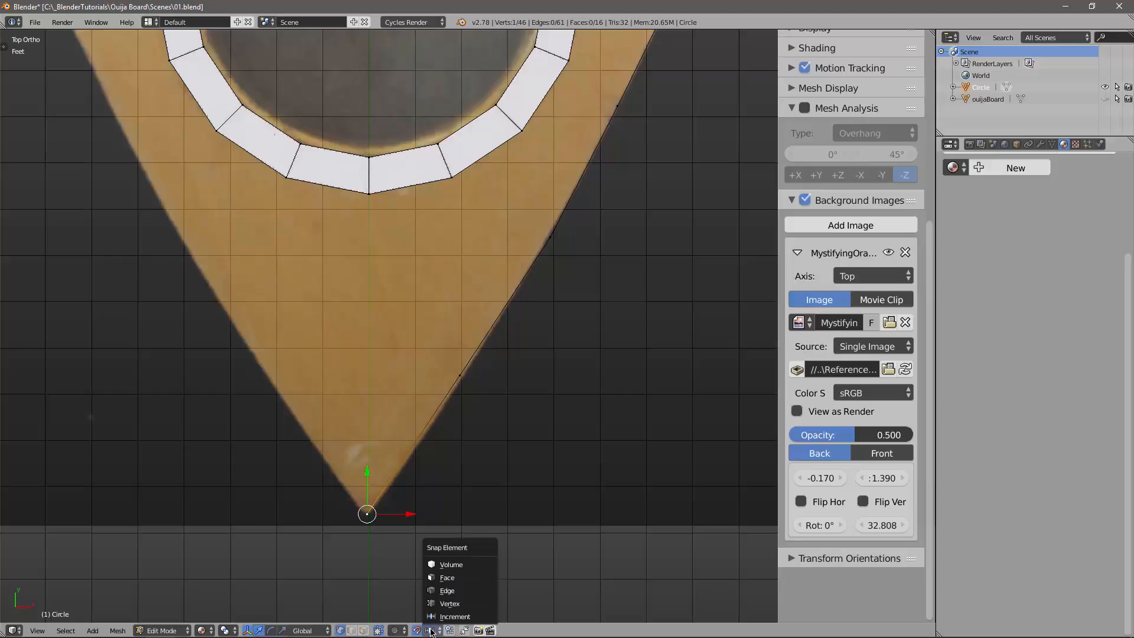
click(456, 609)
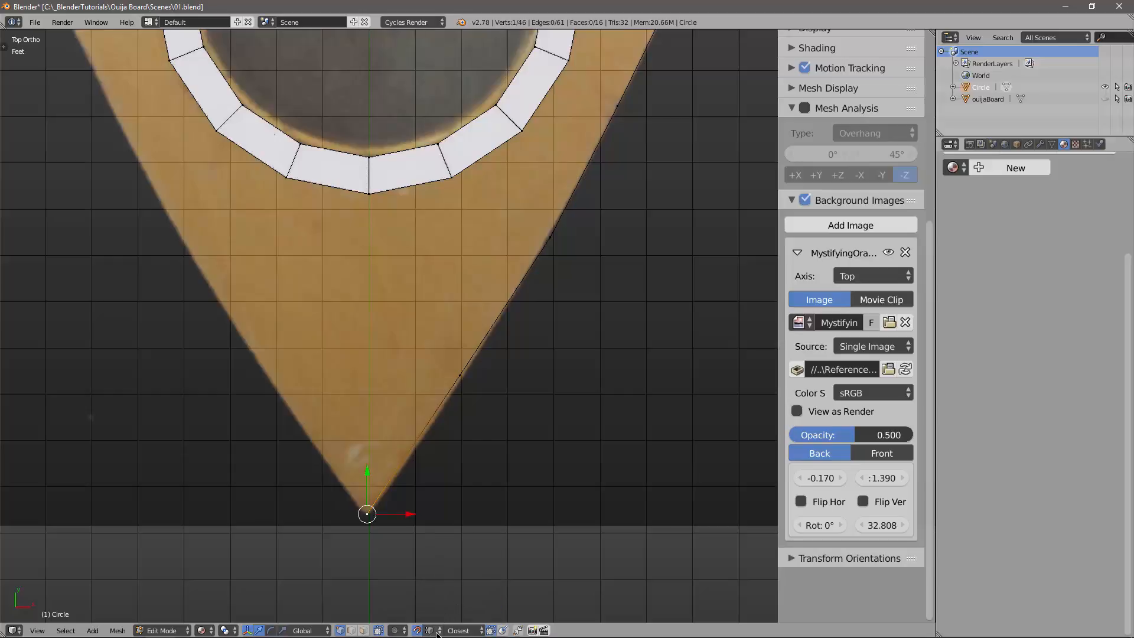
click(436, 631)
click(451, 607)
key(g)
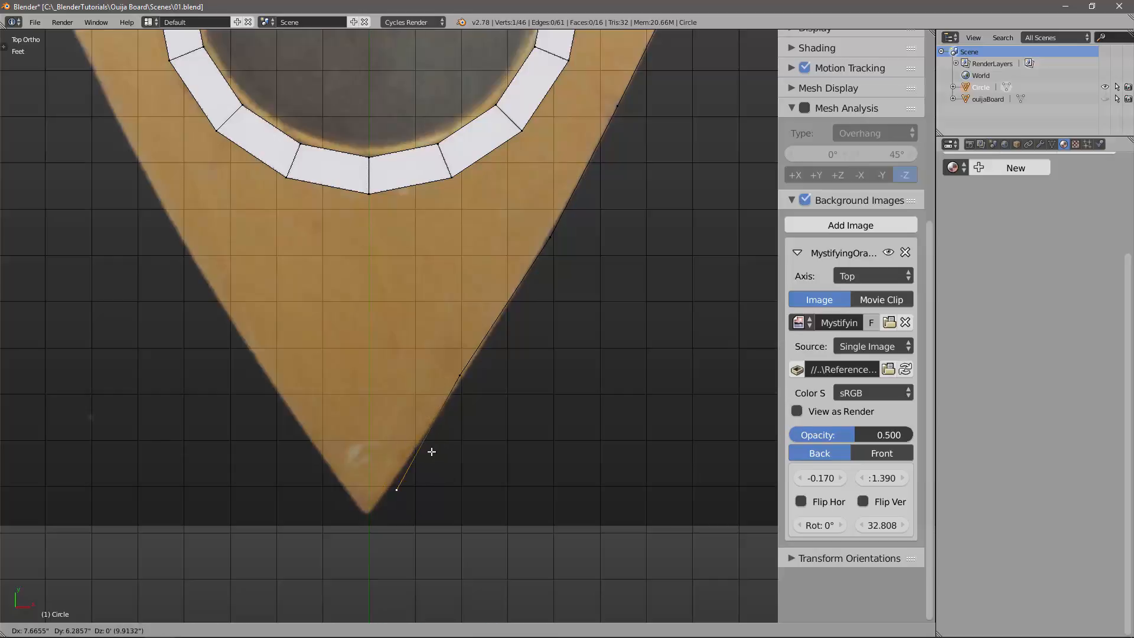
key(x)
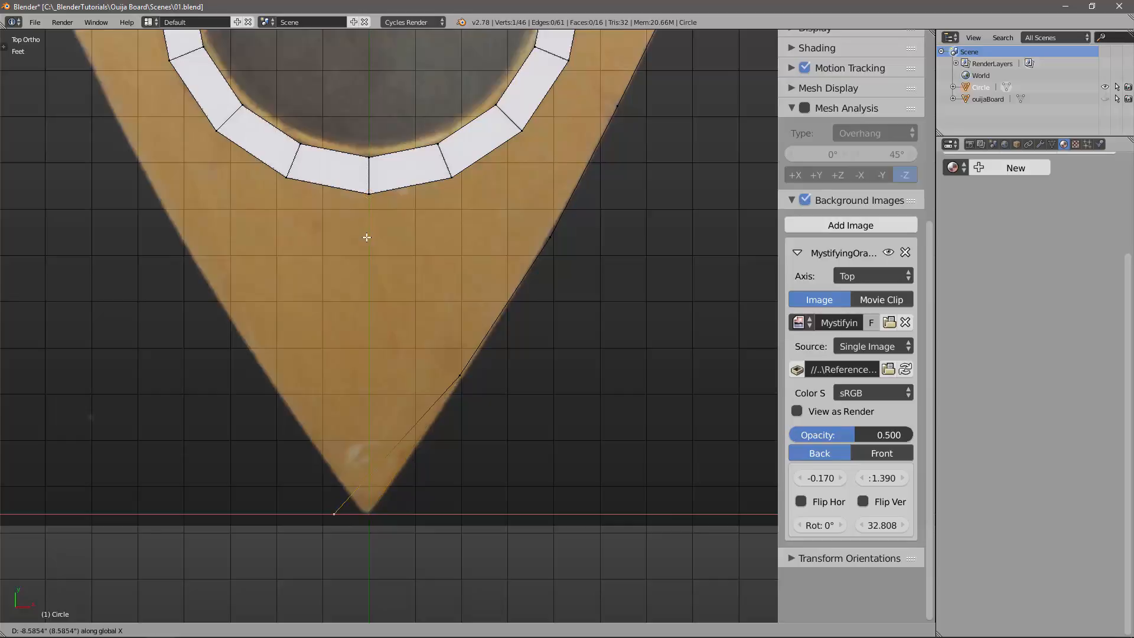
click(371, 195)
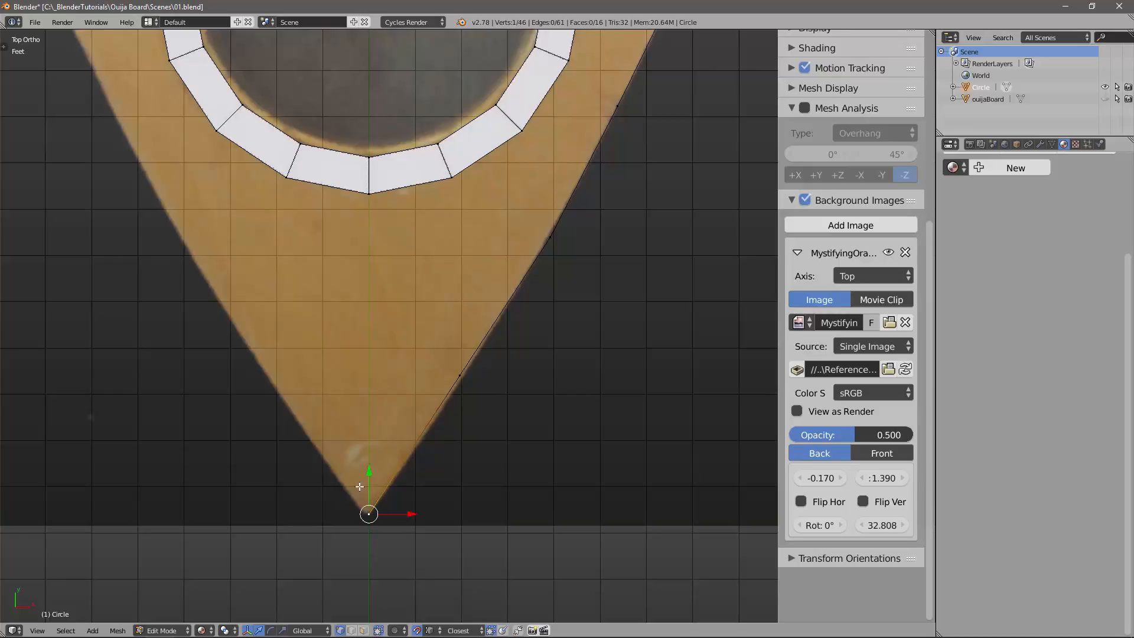
scroll(534, 283, down, 7)
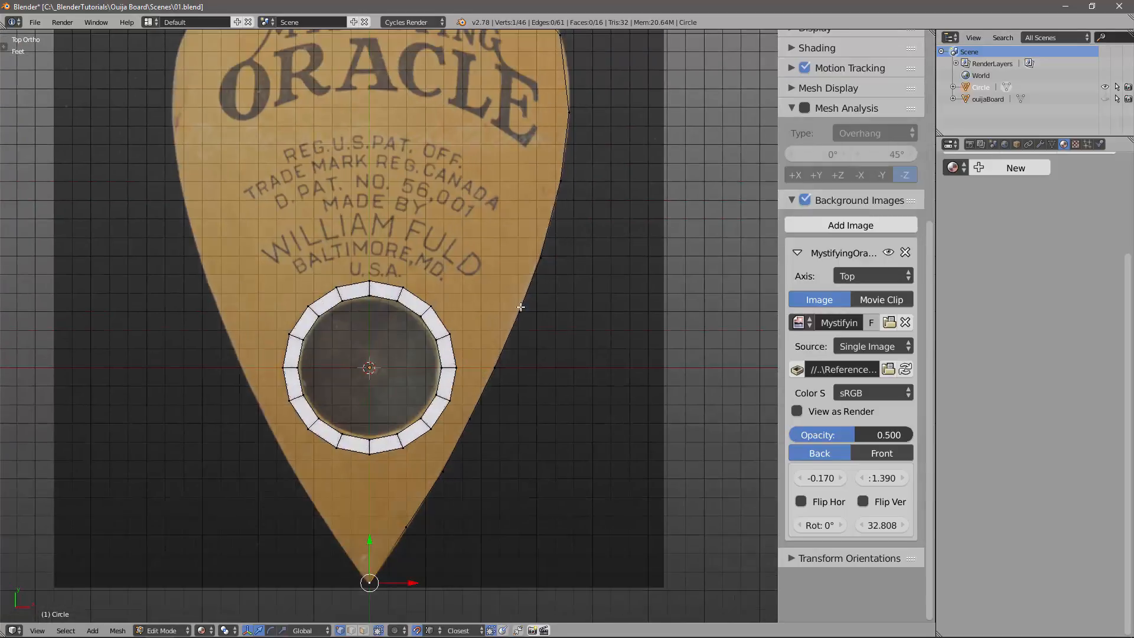
Select the whole linked planchette outline, extrude it and scale it inward to form an inner border strip.
scroll(557, 292, up, 4)
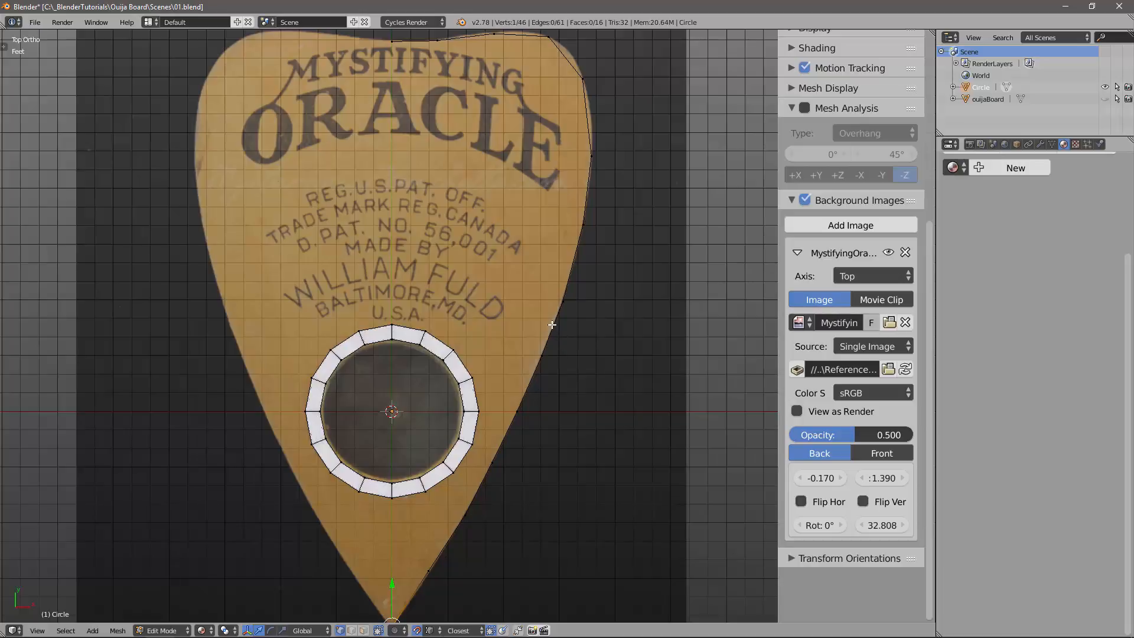
key(l)
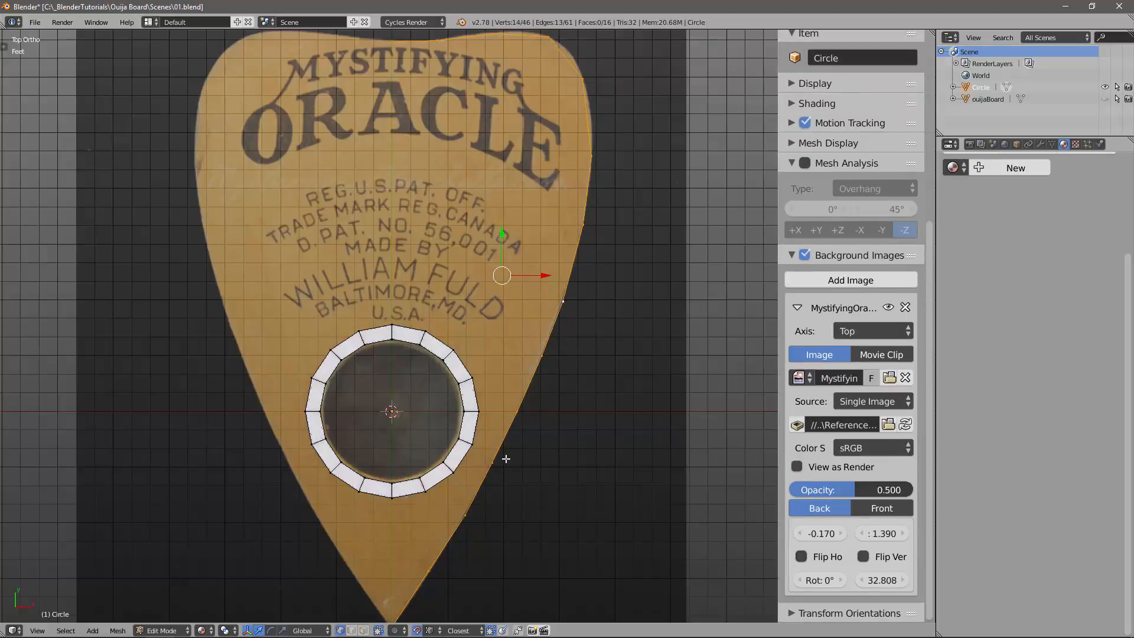
shift+scroll(581, 239, up, 5)
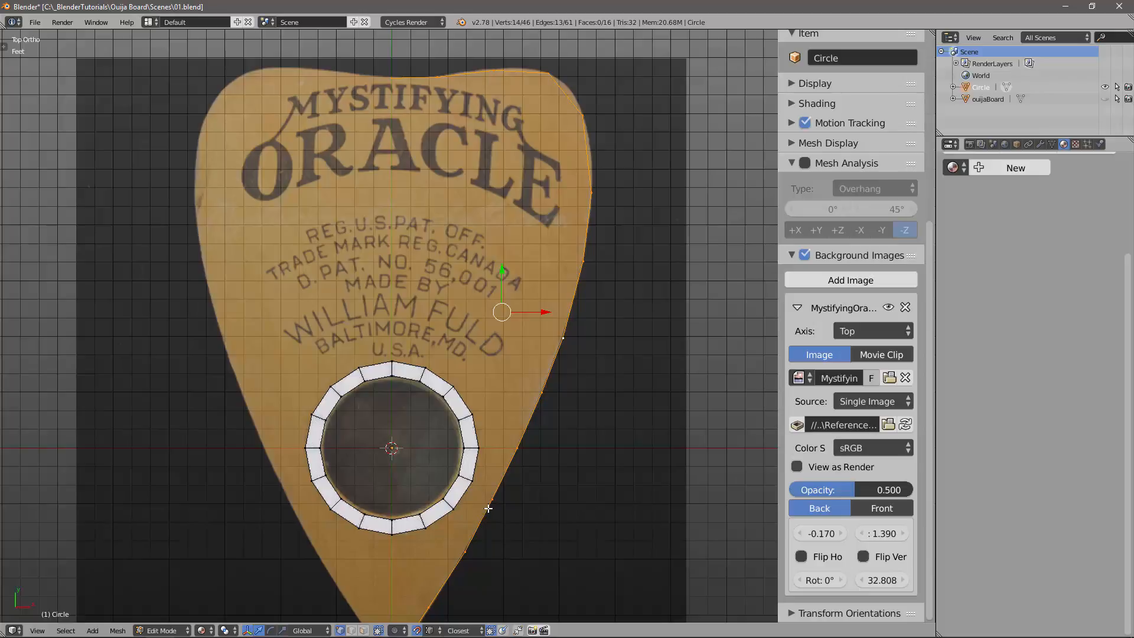
key(o)
key(e)
key(s)
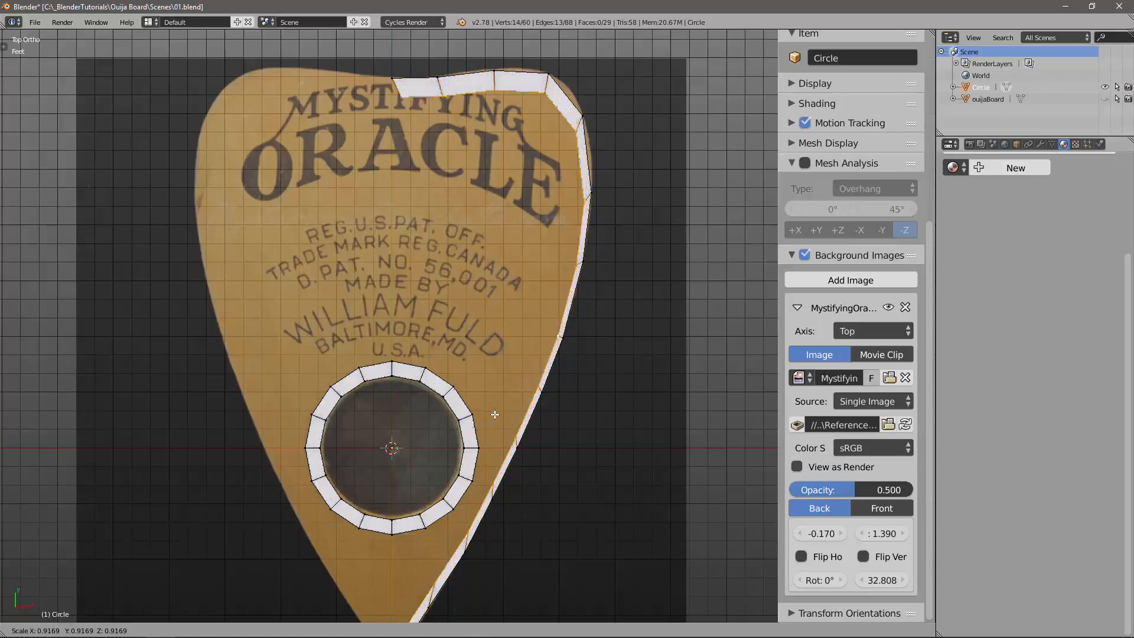
click(499, 409)
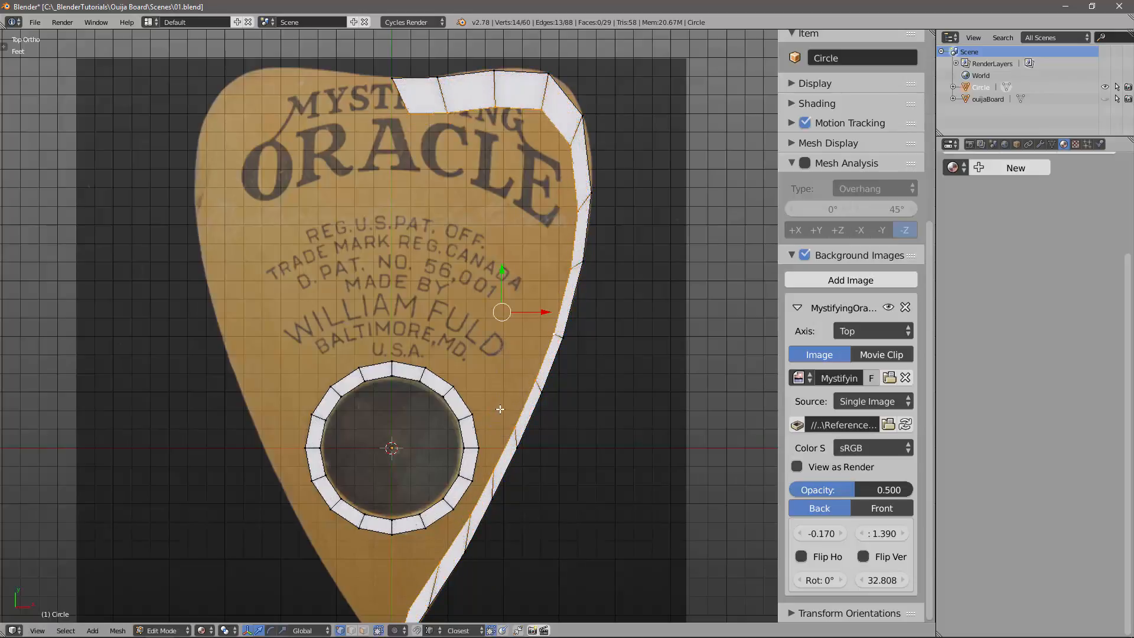
Snap the border strip's inner end vertex at the planchette's upper edge along X to the outer vertex on the centre line.
scroll(473, 236, up, 5)
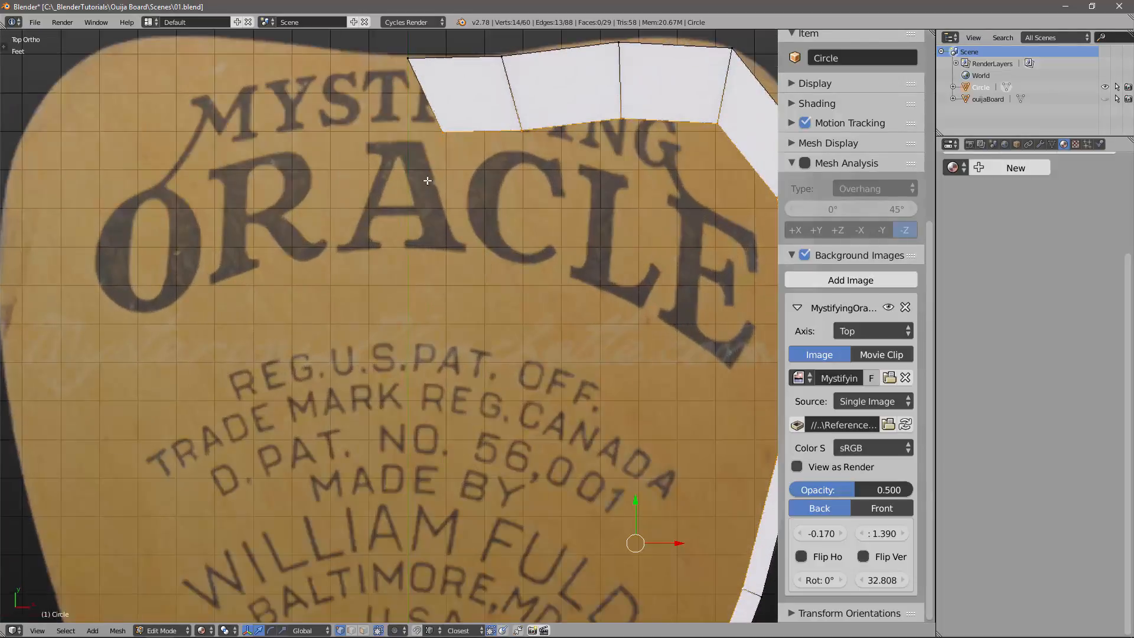
right_click(446, 142)
shift+middle_drag(451, 173, 438, 347)
scroll(438, 348, up, 2)
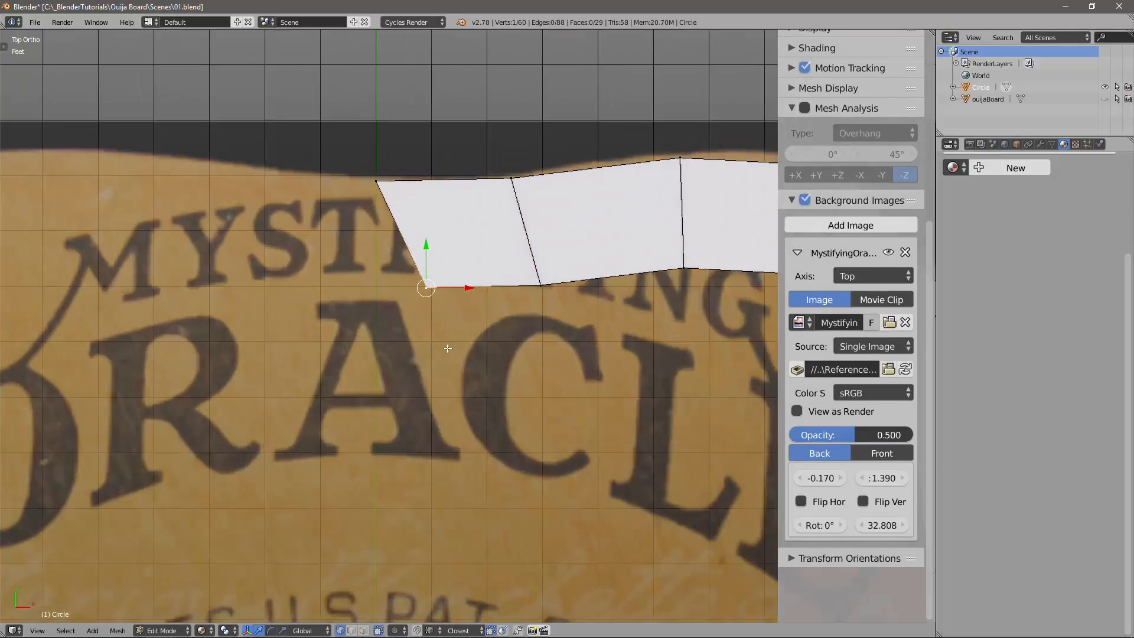
key(o)
key(g)
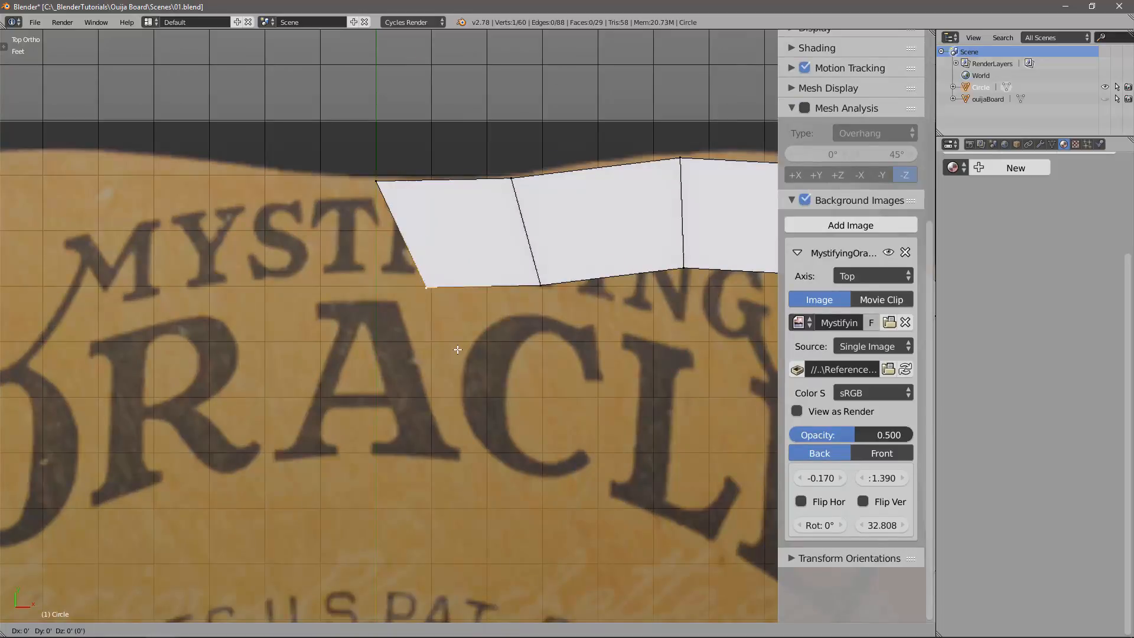
key(x)
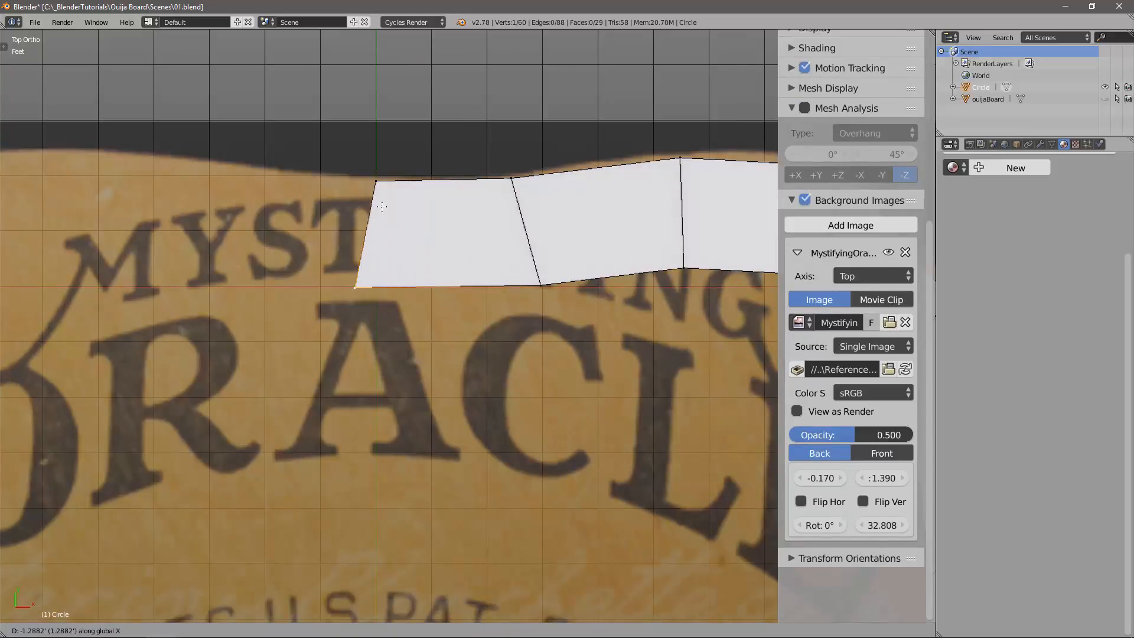
click(380, 181)
Snap the border strip's inner end vertex near the pointed tip along X to the tip vertex.
scroll(422, 406, down, 5)
shift+middle_drag(496, 504, 471, 177)
shift+middle_drag(456, 494, 454, 411)
scroll(453, 412, up, 6)
shift+middle_drag(410, 550, 454, 289)
shift+middle_drag(384, 404, 419, 306)
right_click(439, 305)
key(g)
key(x)
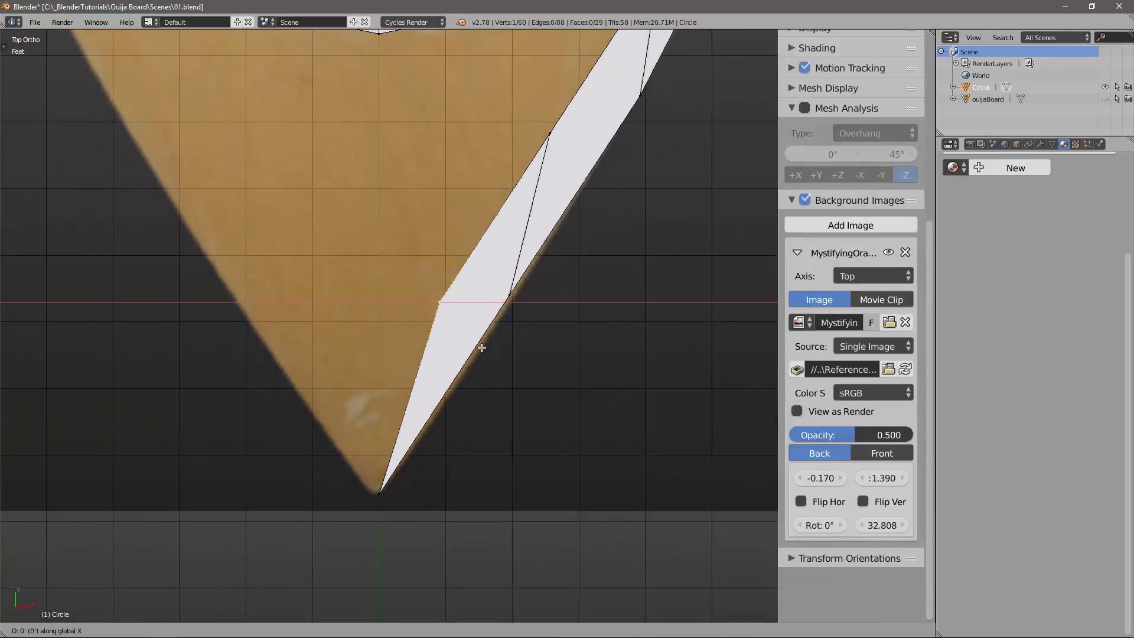
click(381, 493)
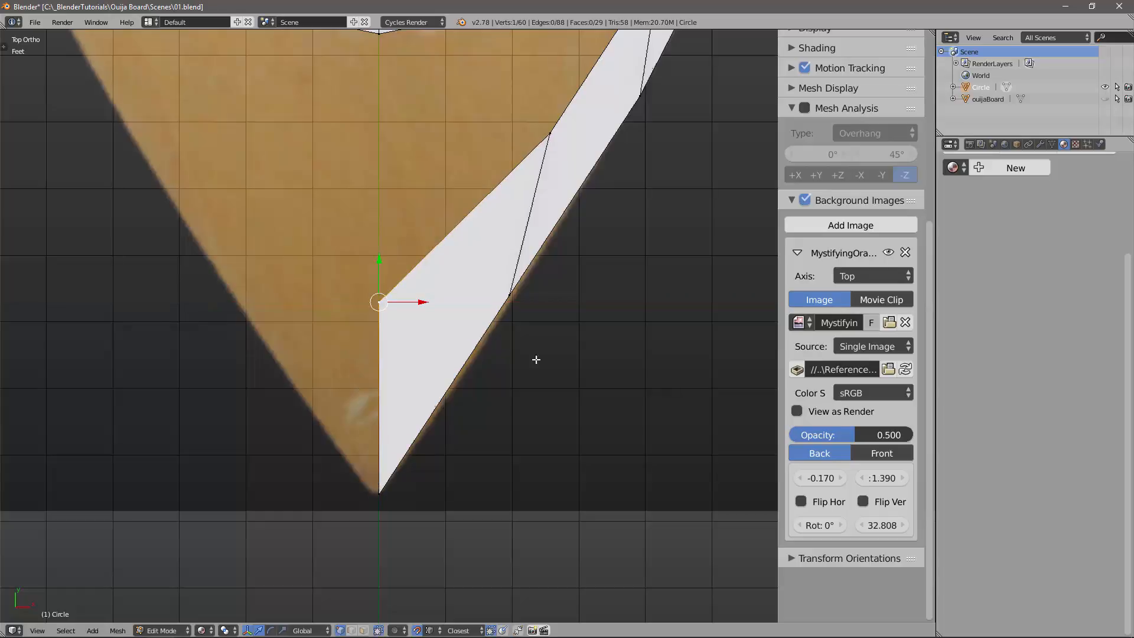
Turn off snapping and move the three inner border vertices above the tip to even out the strip's lower right side.
shift+middle_drag(584, 284, 557, 468)
scroll(532, 468, down, 3)
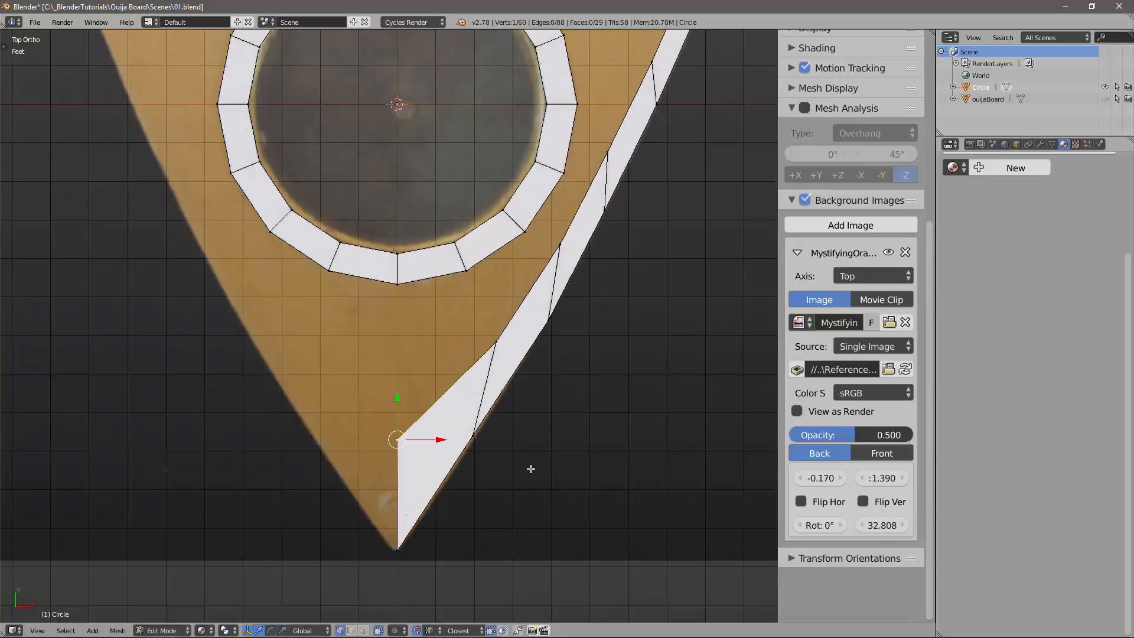
key(shift+Tab)
shift+middle_drag(485, 334, 469, 359)
right_click(478, 367)
key(g)
click(450, 388)
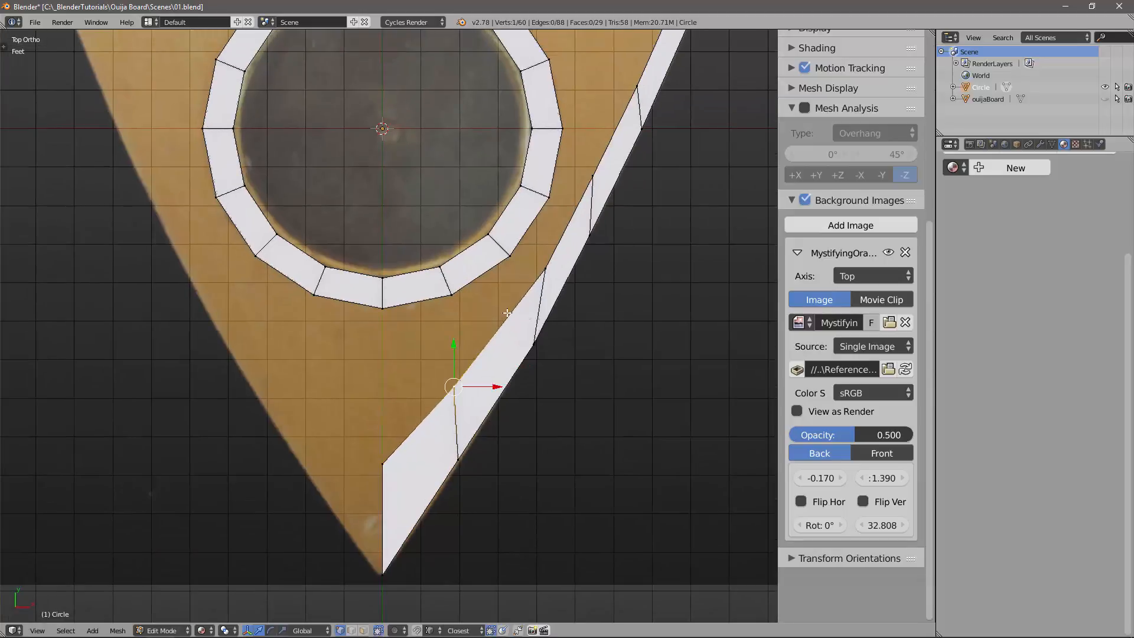
right_click(542, 275)
key(g)
click(528, 302)
right_click(592, 177)
key(g)
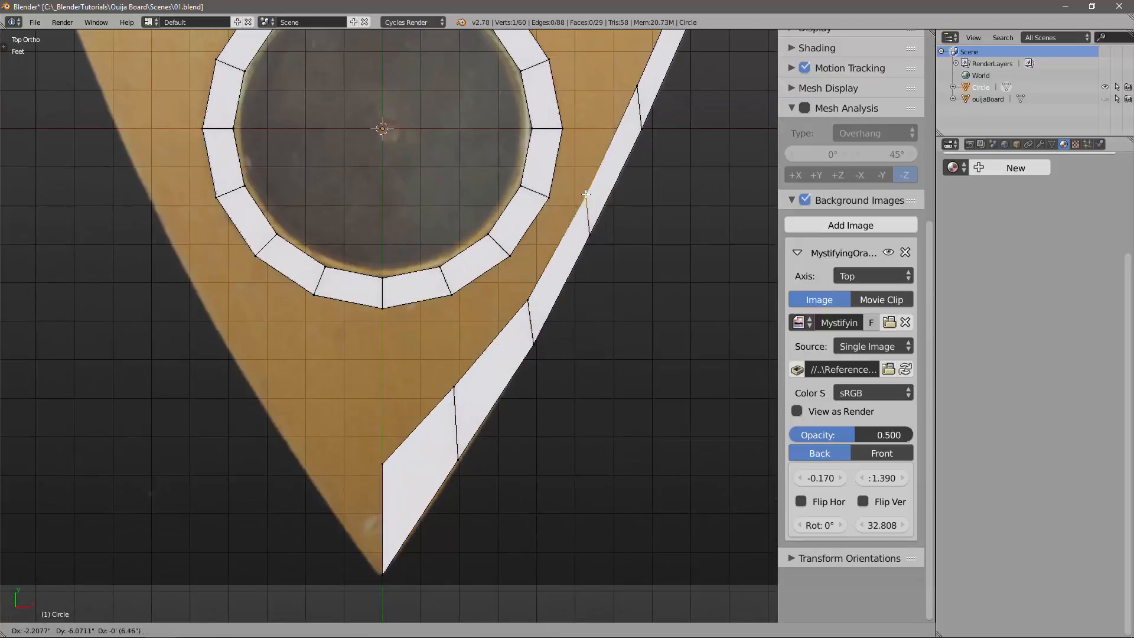
click(580, 203)
Move the two inner border vertices beside and above the window's centre level to square up the strip's faces.
shift+middle_drag(591, 214, 534, 463)
right_click(579, 339)
key(g)
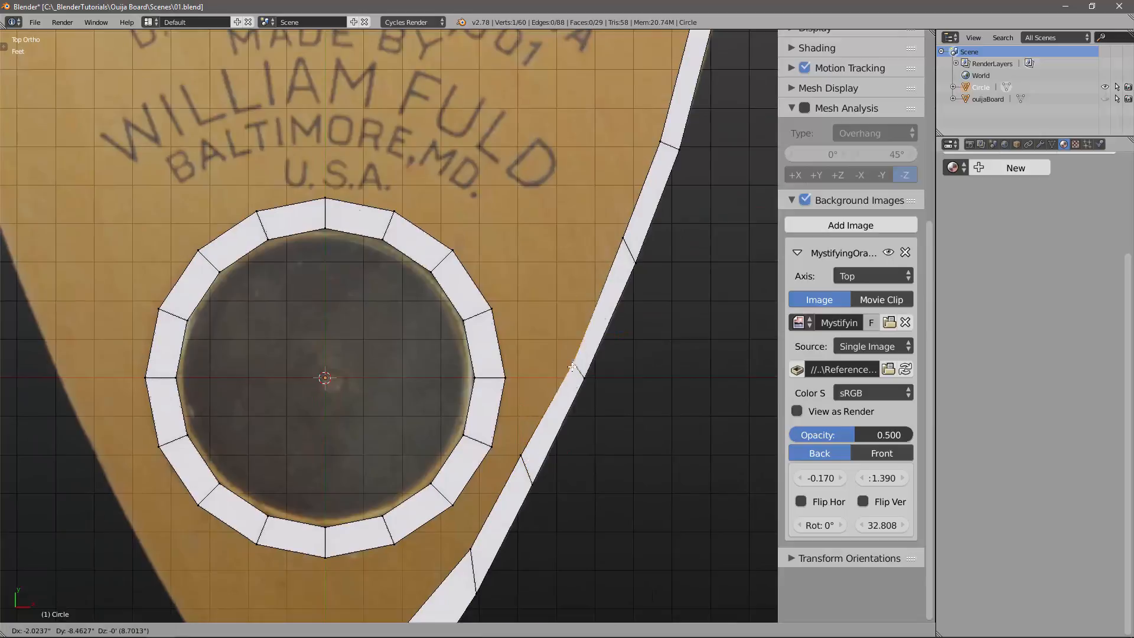
click(568, 365)
right_click(618, 249)
key(g)
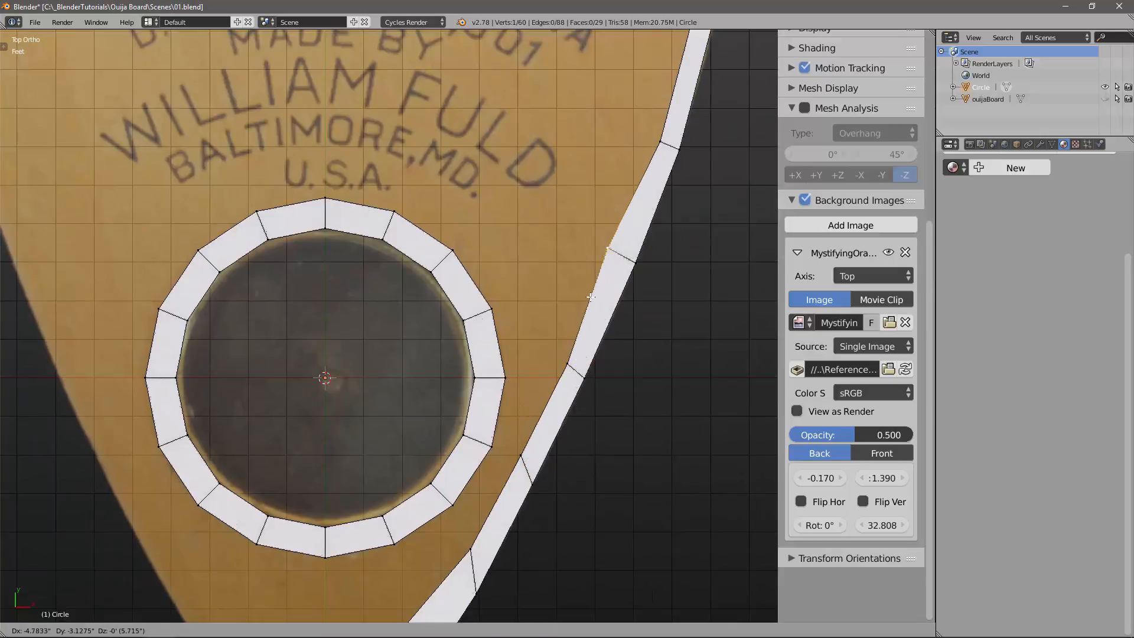
click(602, 259)
Fine-tune the three inner border vertices from the window's centre level downward to widen the strip slightly.
right_click(573, 367)
key(g)
click(565, 368)
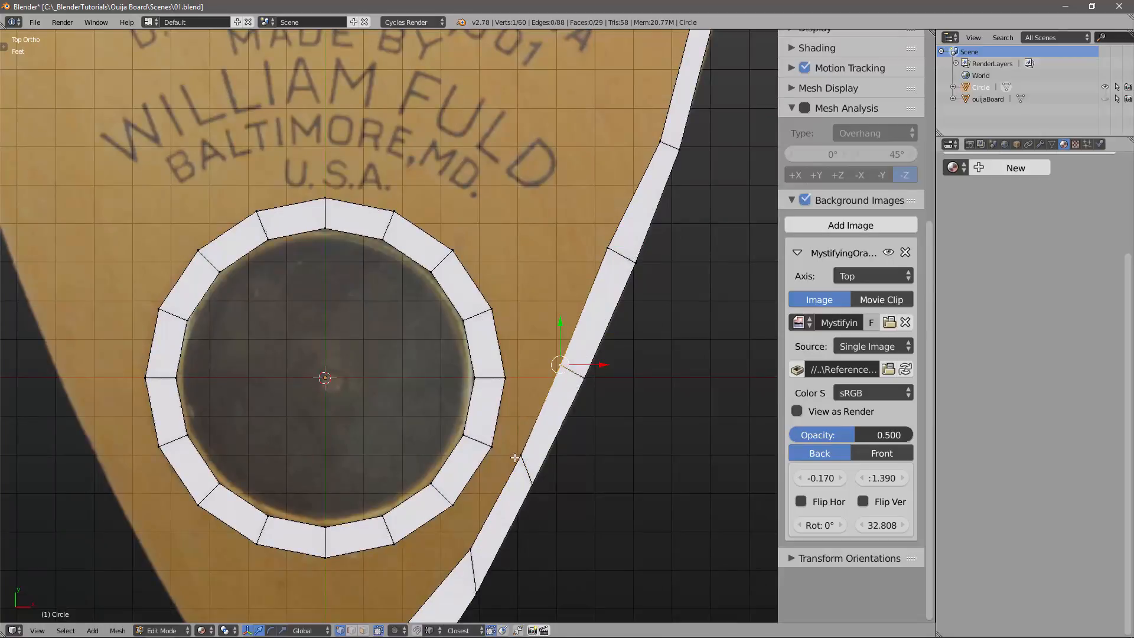
right_click(516, 458)
key(g)
click(512, 460)
right_click(459, 557)
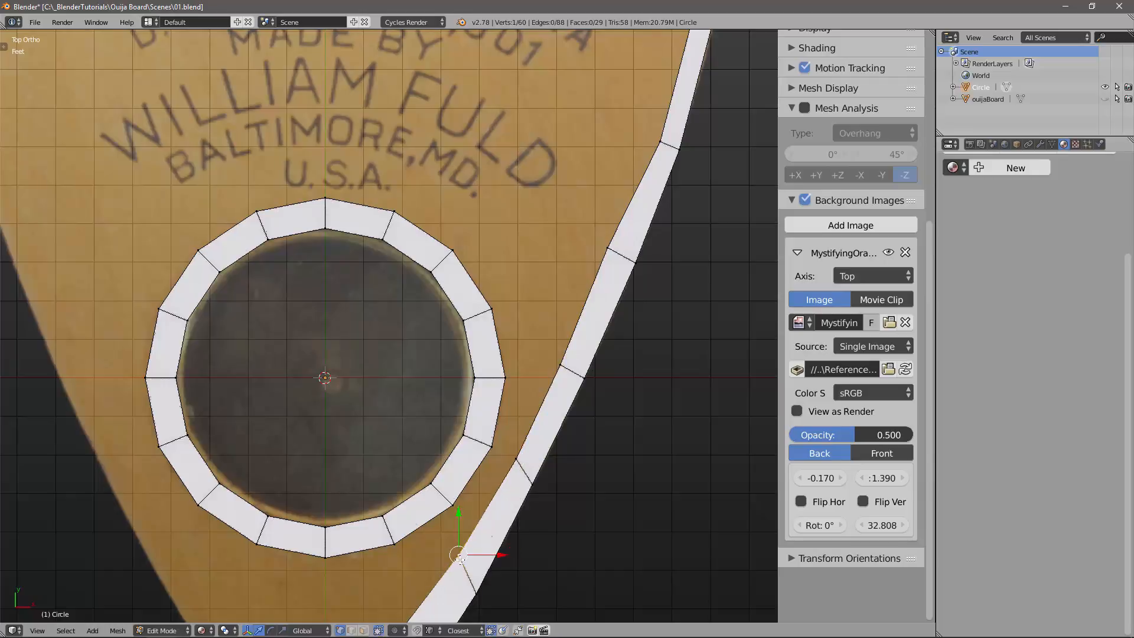
Move the next two inner border vertices up the planchette's right side above the window inward and upward.
shift+middle_drag(610, 171, 588, 303)
right_click(638, 275)
key(g)
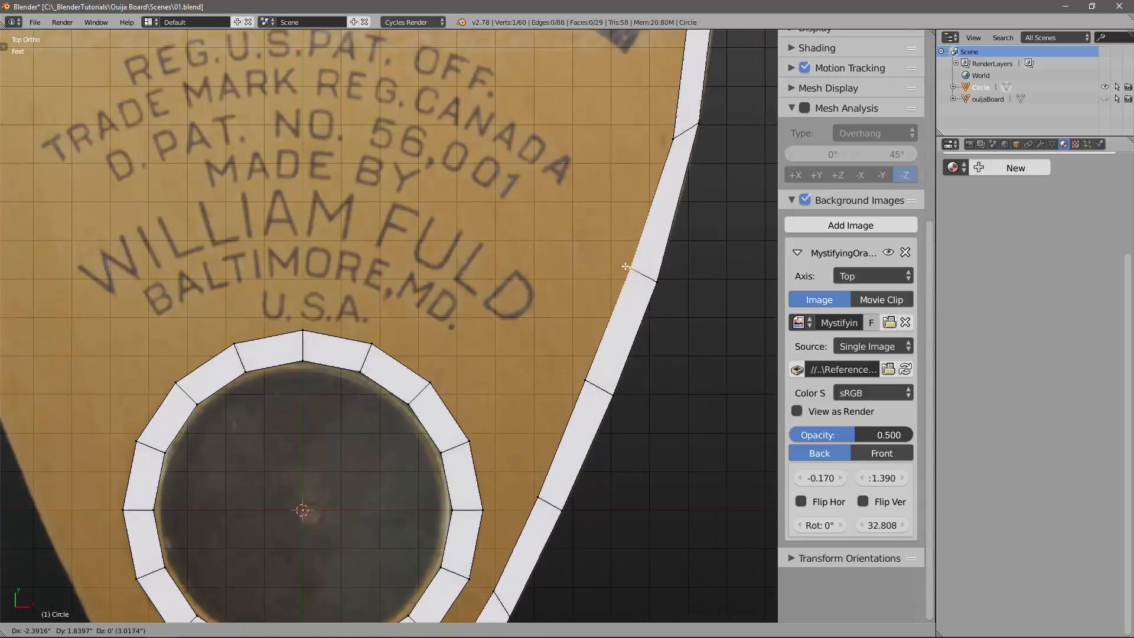
click(630, 269)
right_click(672, 135)
key(g)
click(665, 120)
Reposition the three inner border vertices around the planchette's right shoulder to even out the strip's width.
shift+middle_drag(639, 115, 617, 318)
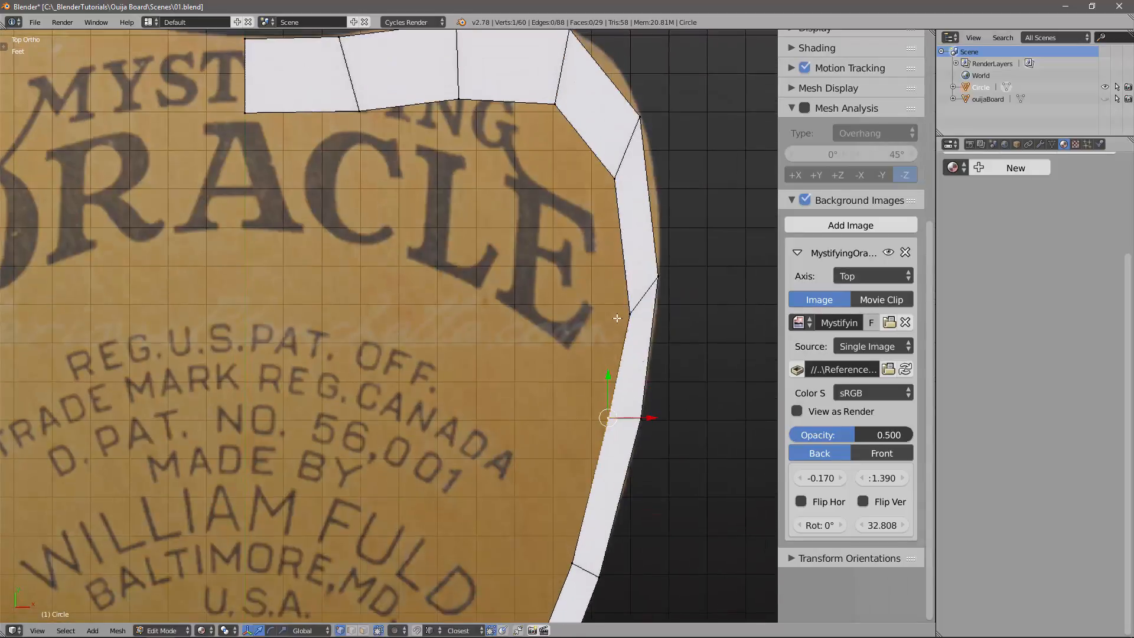
right_click(615, 299)
key(g)
click(602, 288)
right_click(617, 176)
key(g)
click(581, 136)
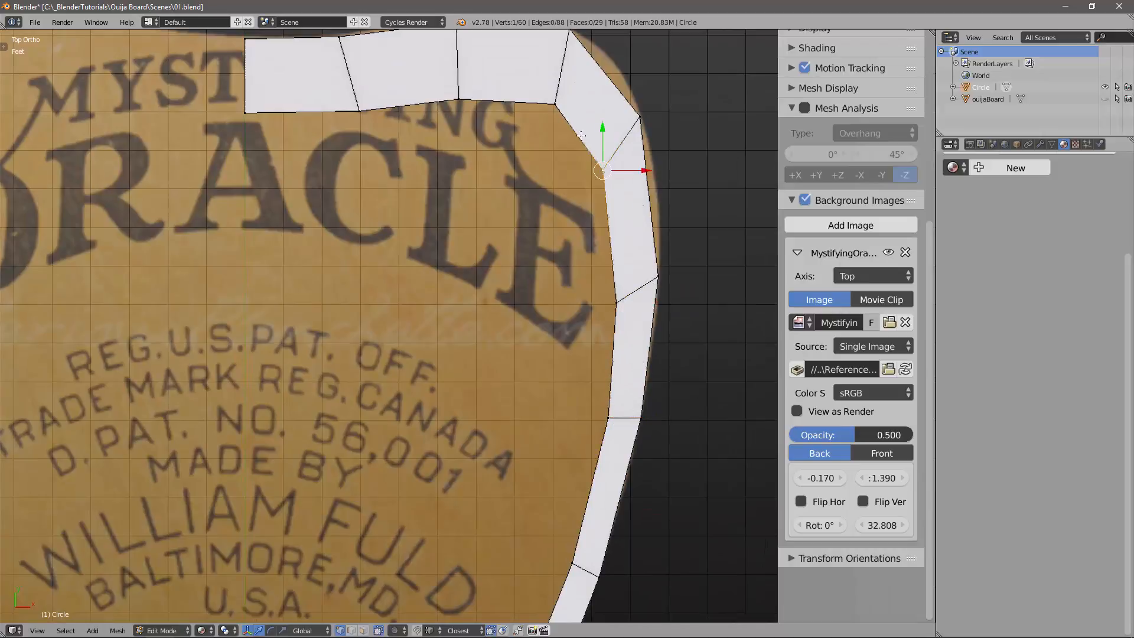
right_click(548, 109)
key(g)
click(537, 109)
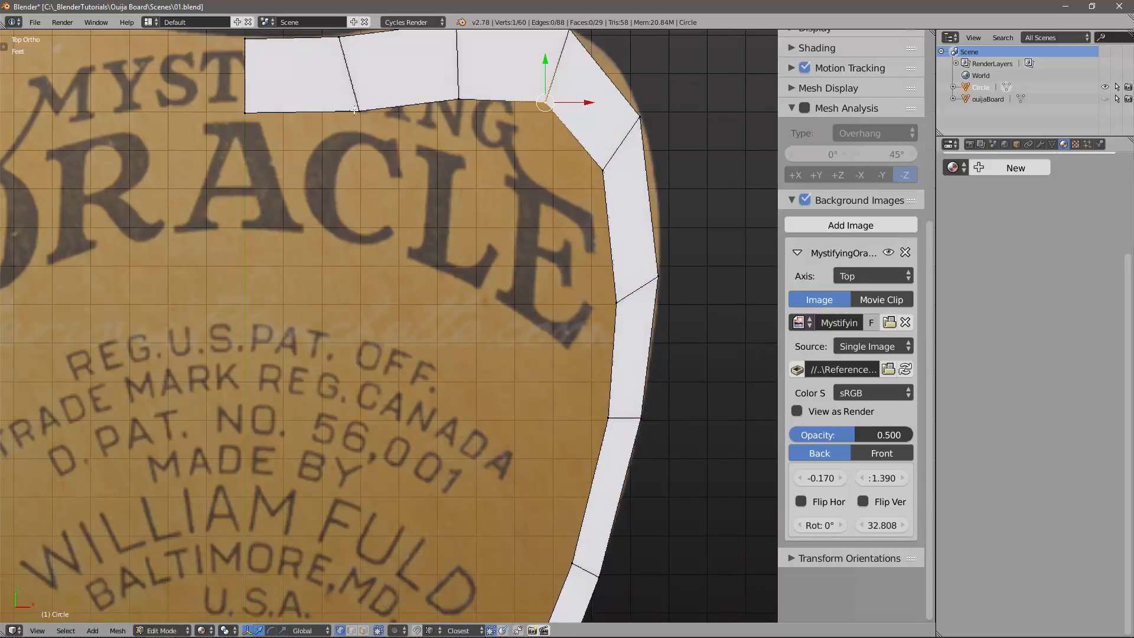
In edge select mode, fill a face between the border's upper inner edge beside the centre line and the window ring's top edge.
scroll(419, 222, down, 2)
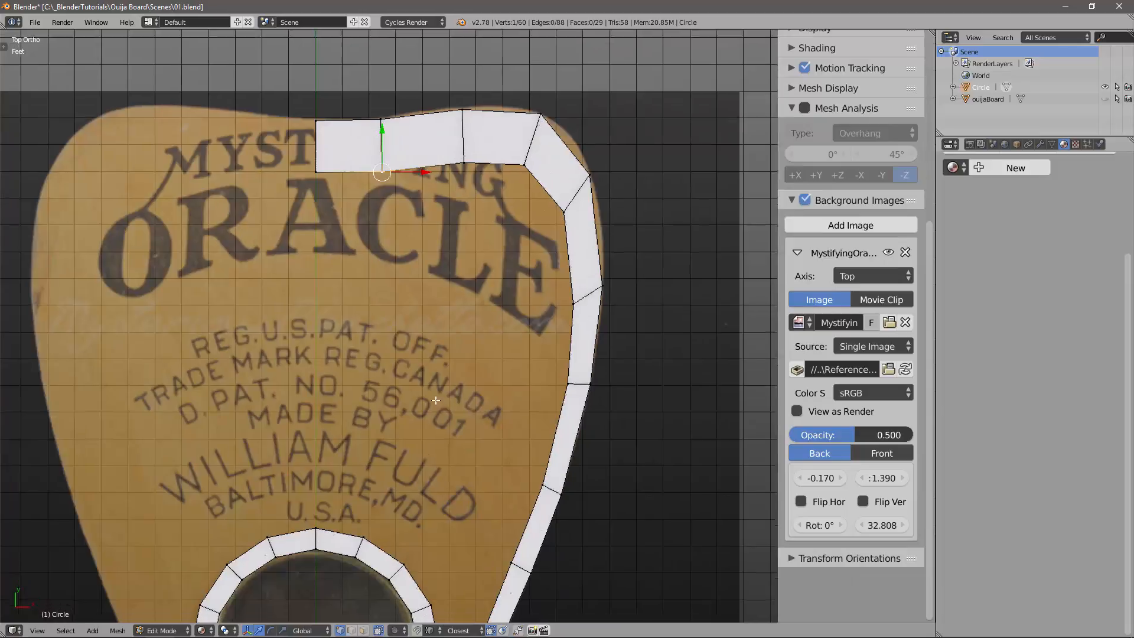
shift+middle_drag(430, 515, 462, 331)
scroll(468, 352, down, 2)
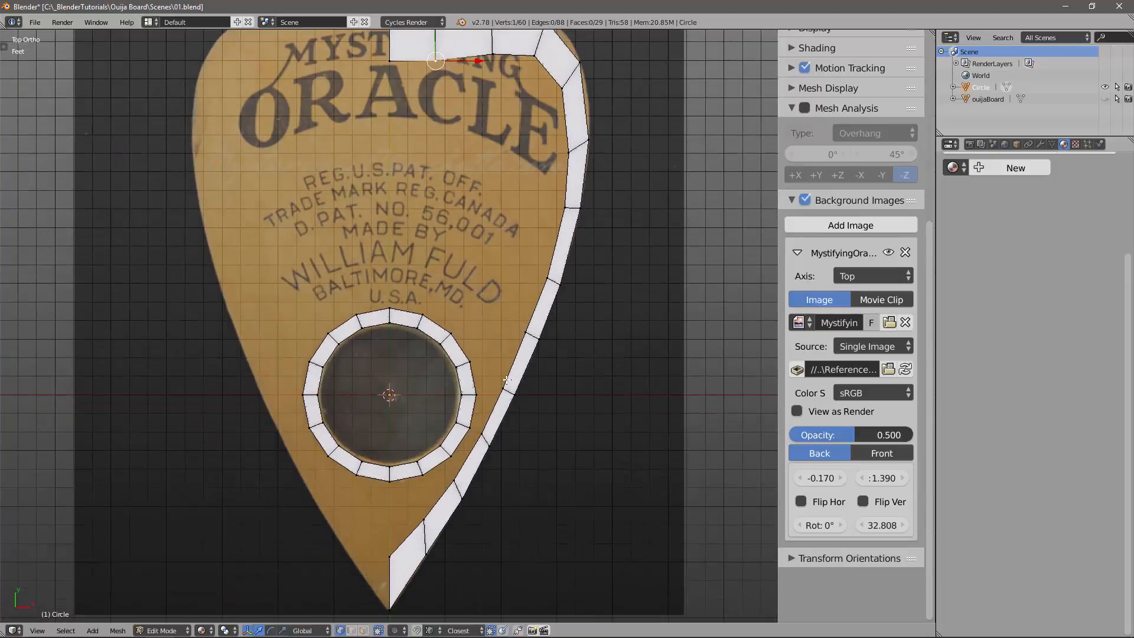
shift+middle_drag(445, 109, 458, 123)
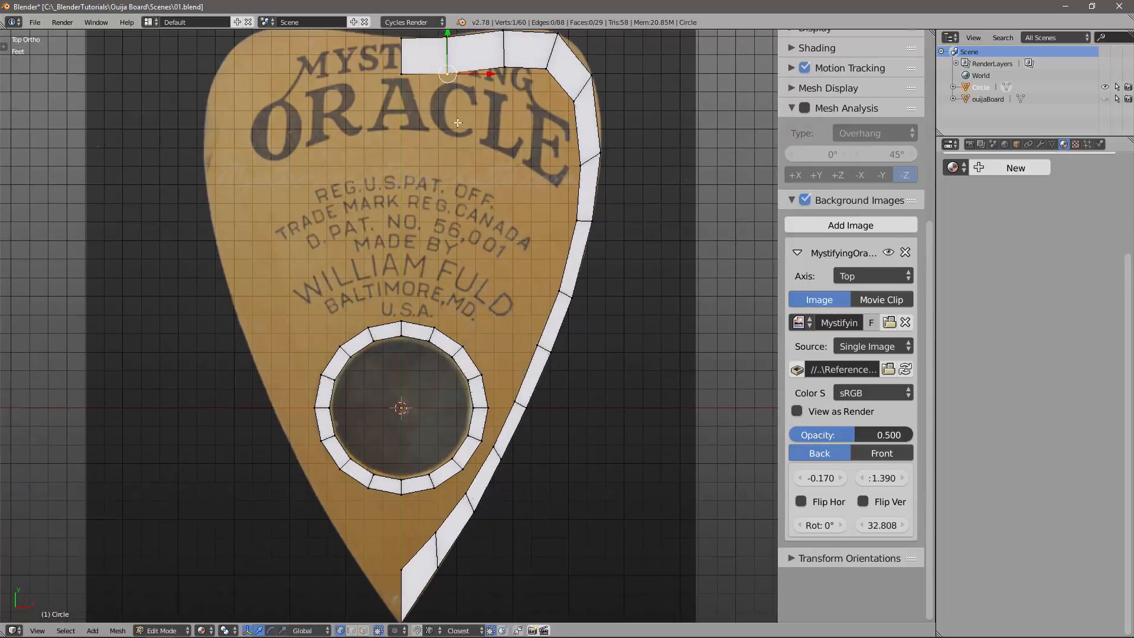
shift+middle_drag(433, 308, 433, 324)
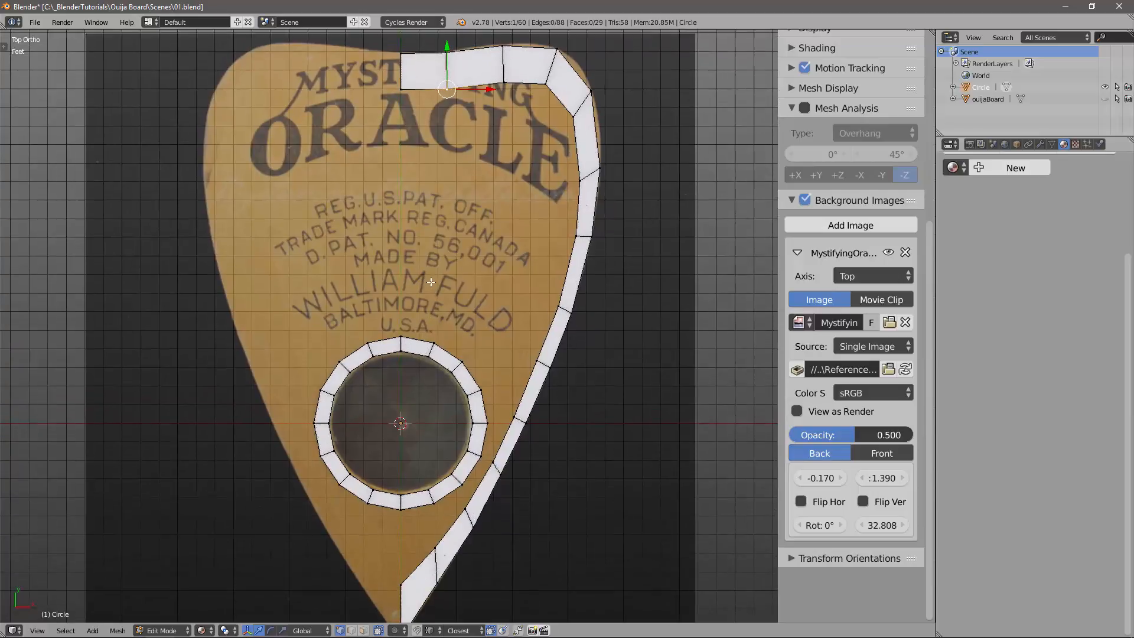
key(ctrl+Tab)
click(412, 289)
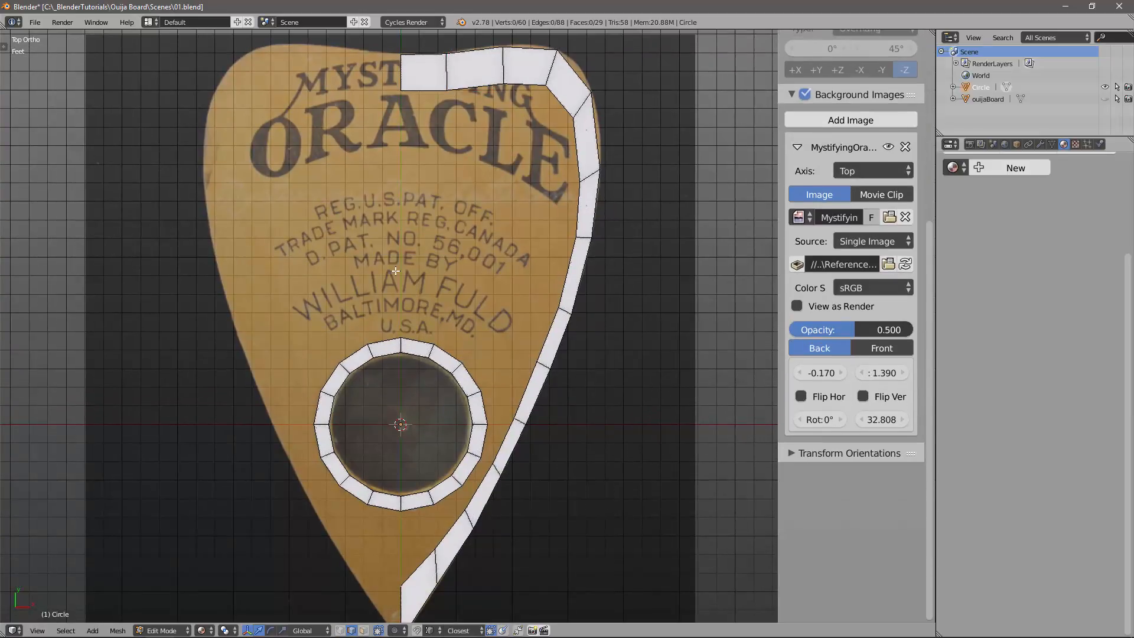
right_click(423, 89)
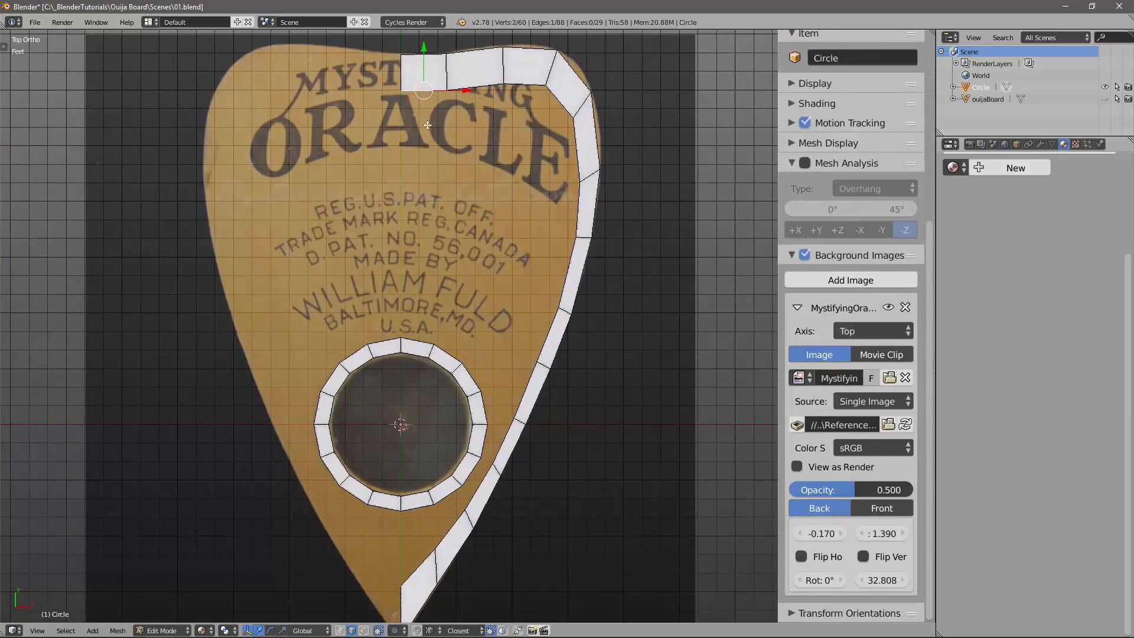
shift+right_click(413, 340)
key(f)
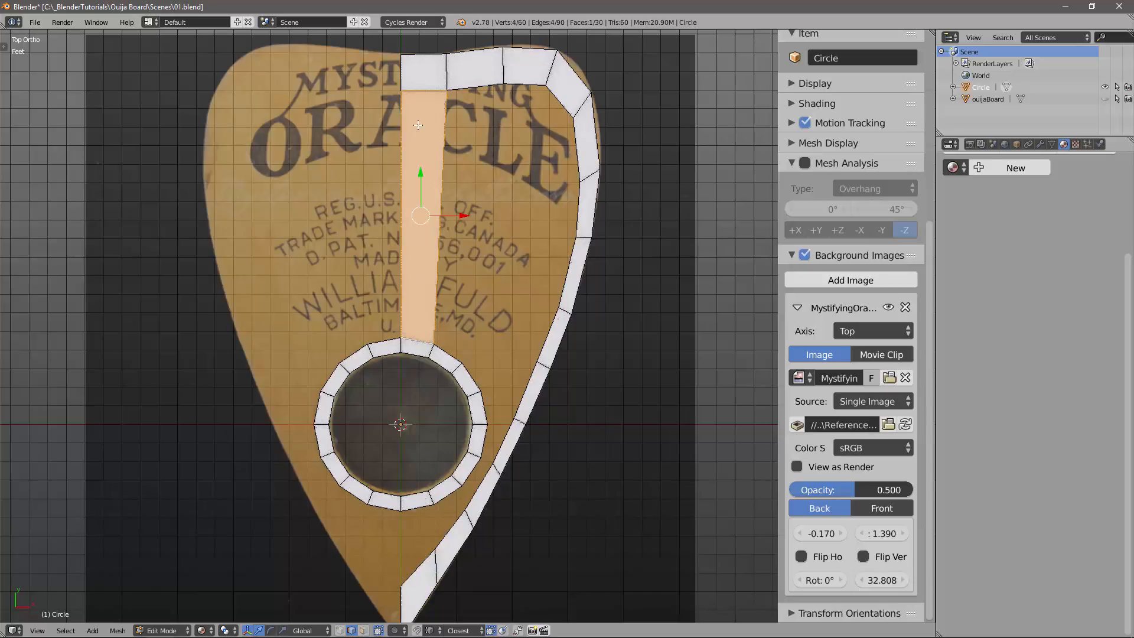
Fill a face between the border's second upper inner edge from the centre line and the window ring's neighbouring upper-right edge.
shift+middle_drag(464, 495, 489, 317)
scroll(450, 445, up, 3)
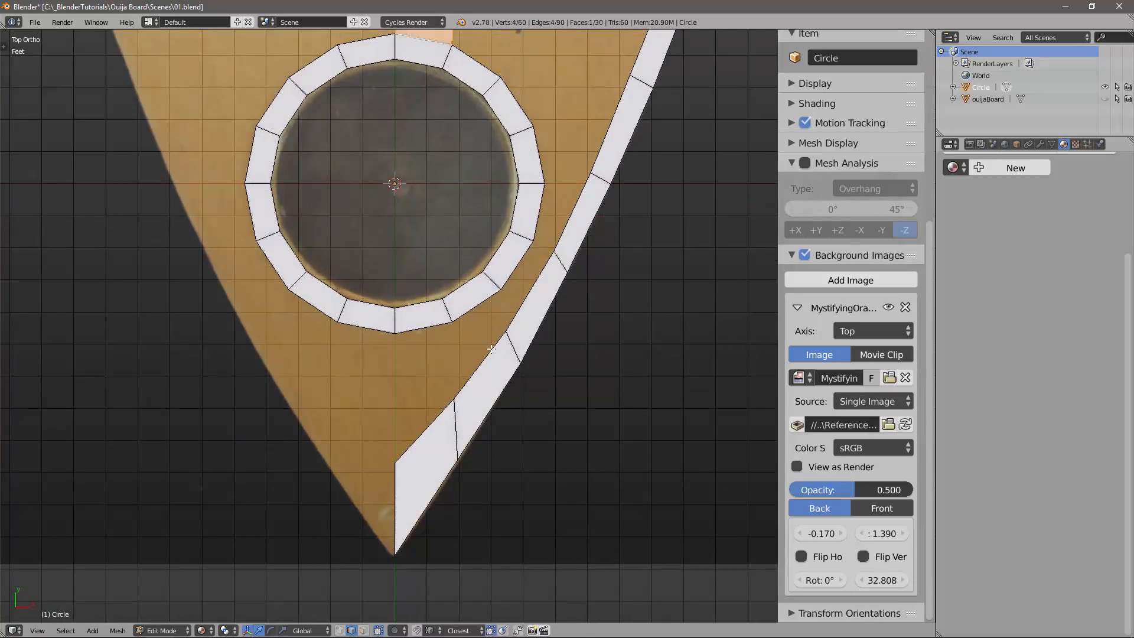
shift+middle_drag(545, 228, 523, 336)
scroll(524, 337, down, 3)
right_click(493, 156)
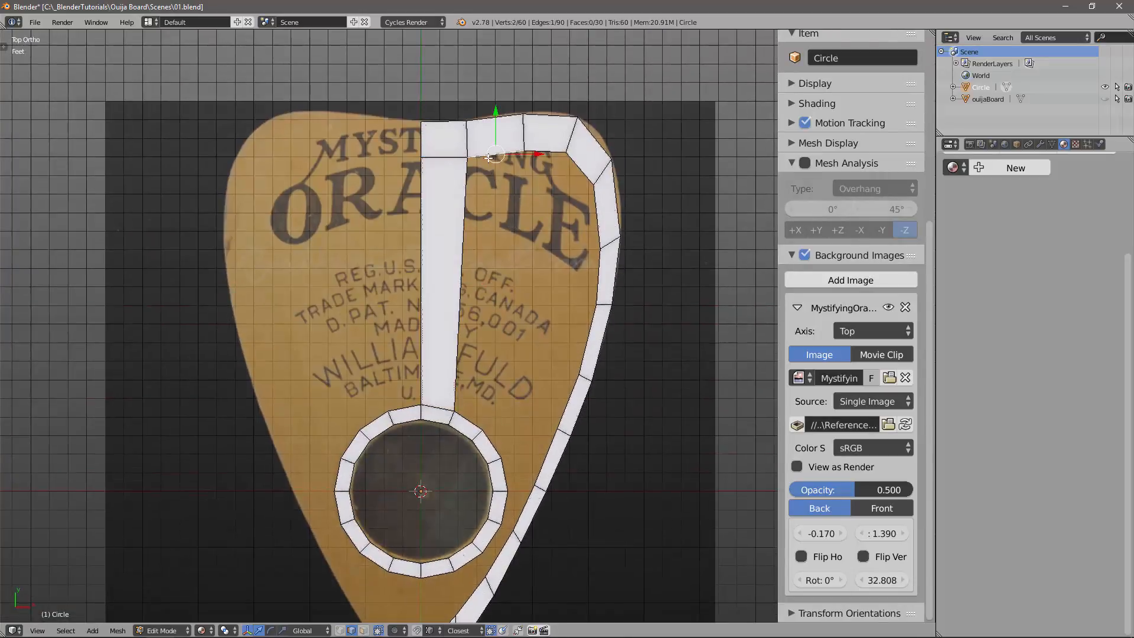
shift+right_click(472, 421)
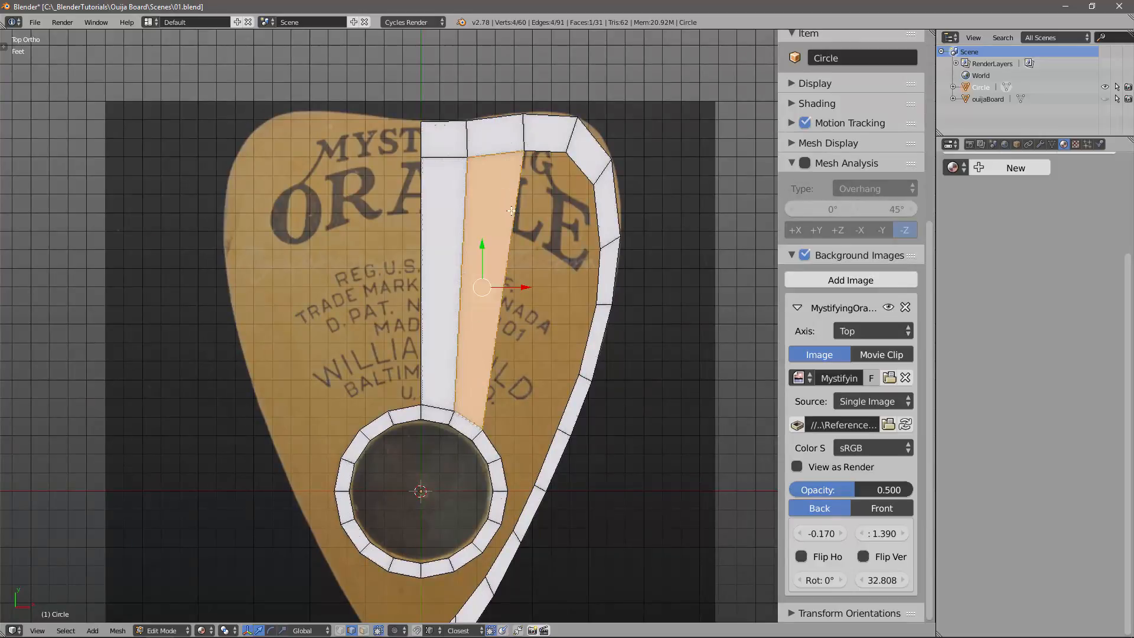
key(a)
Bridge the window ring's five lower-right outer edges with the five facing inner edges of the border using Bridge Edge Loops.
shift+scroll(507, 361, down, 4)
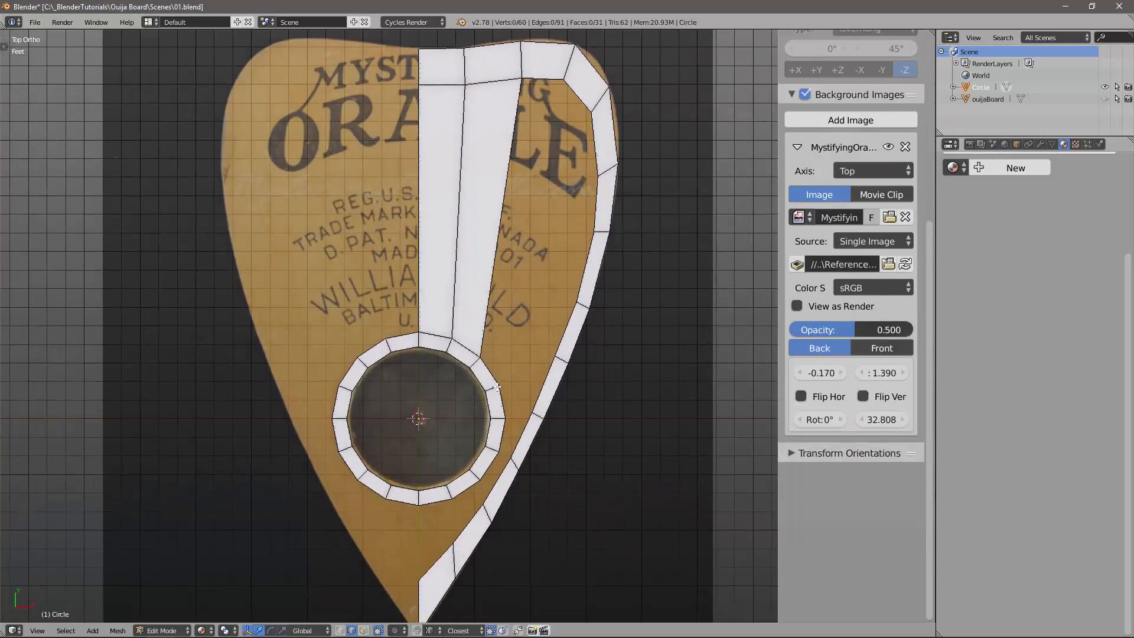
shift+middle_drag(497, 387, 499, 255)
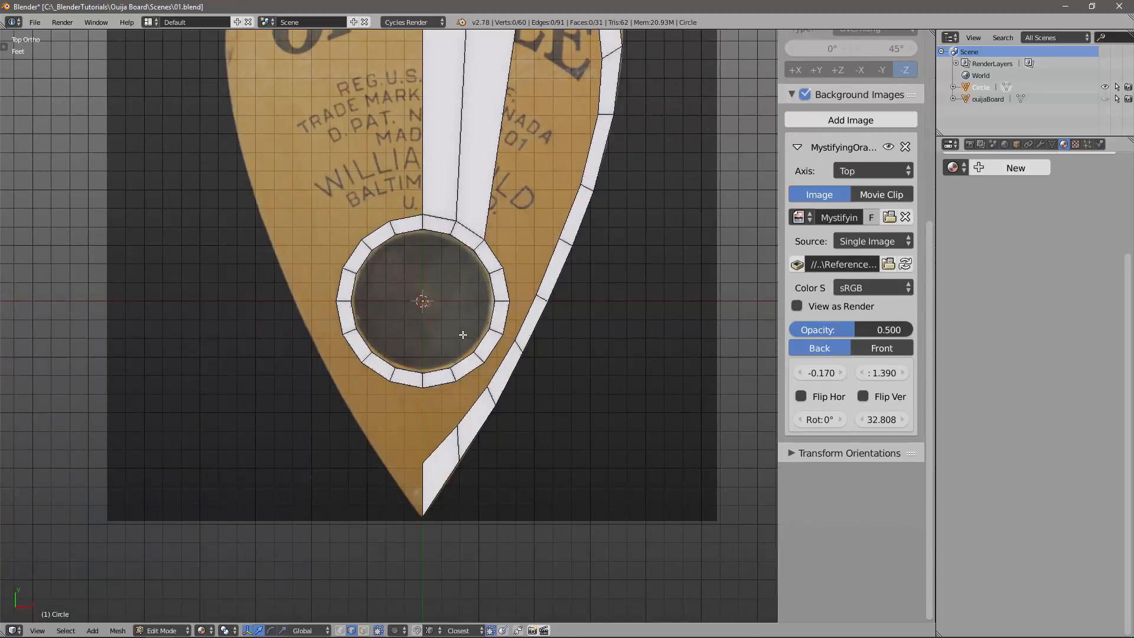
scroll(502, 349, up, 3)
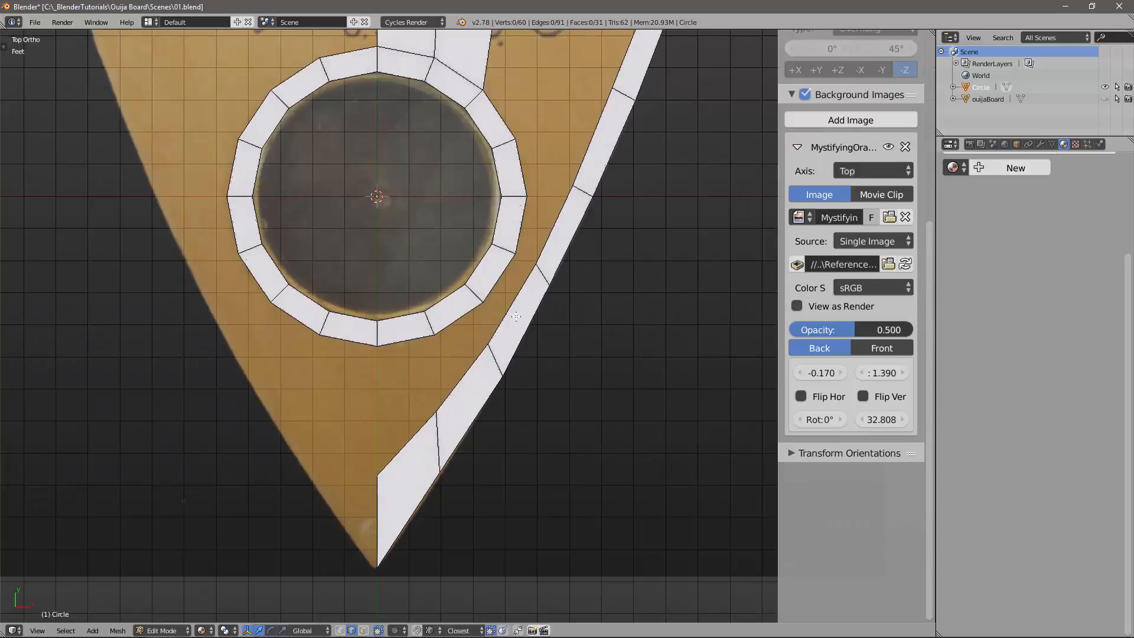
shift+middle_drag(453, 345, 438, 377)
right_click(387, 374)
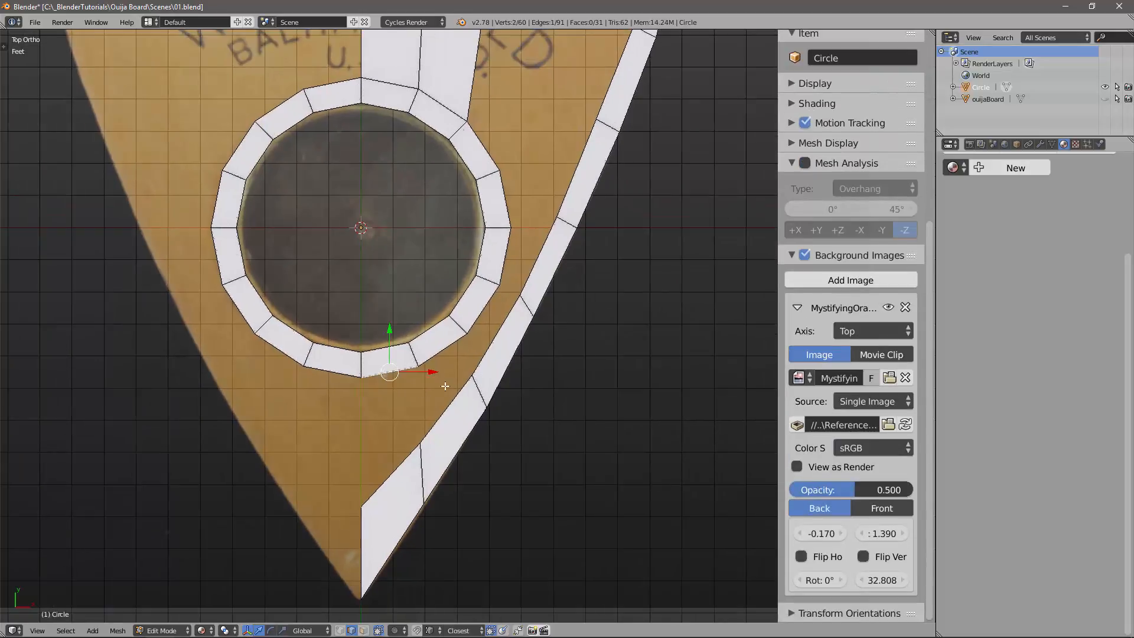
shift+right_click(449, 343)
shift+right_click(485, 307)
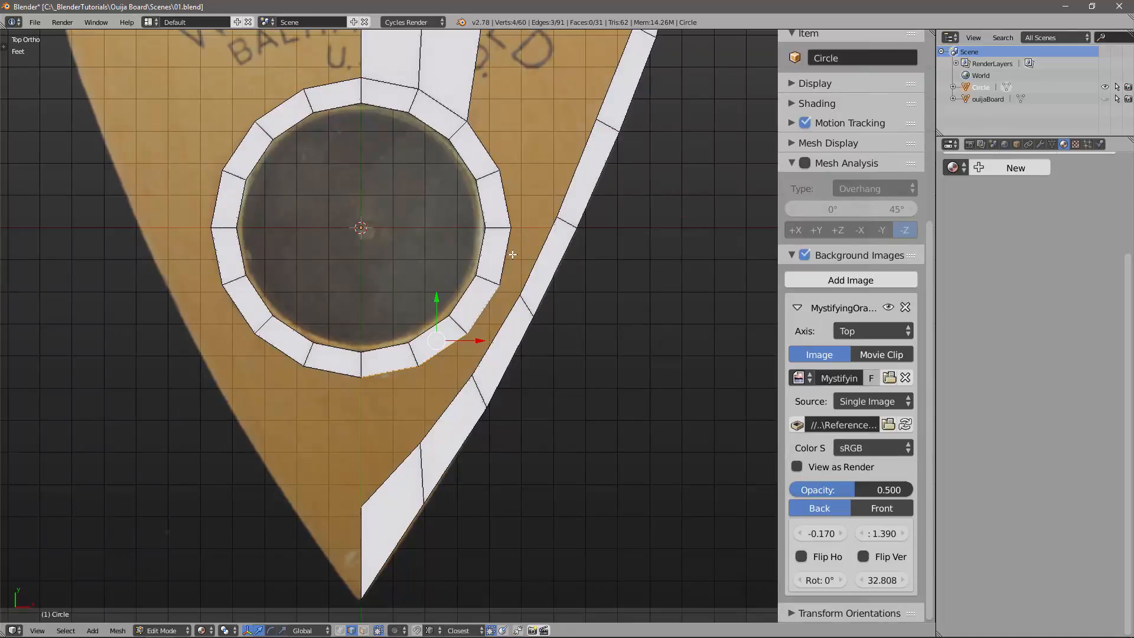
shift+right_click(512, 258)
shift+right_click(513, 203)
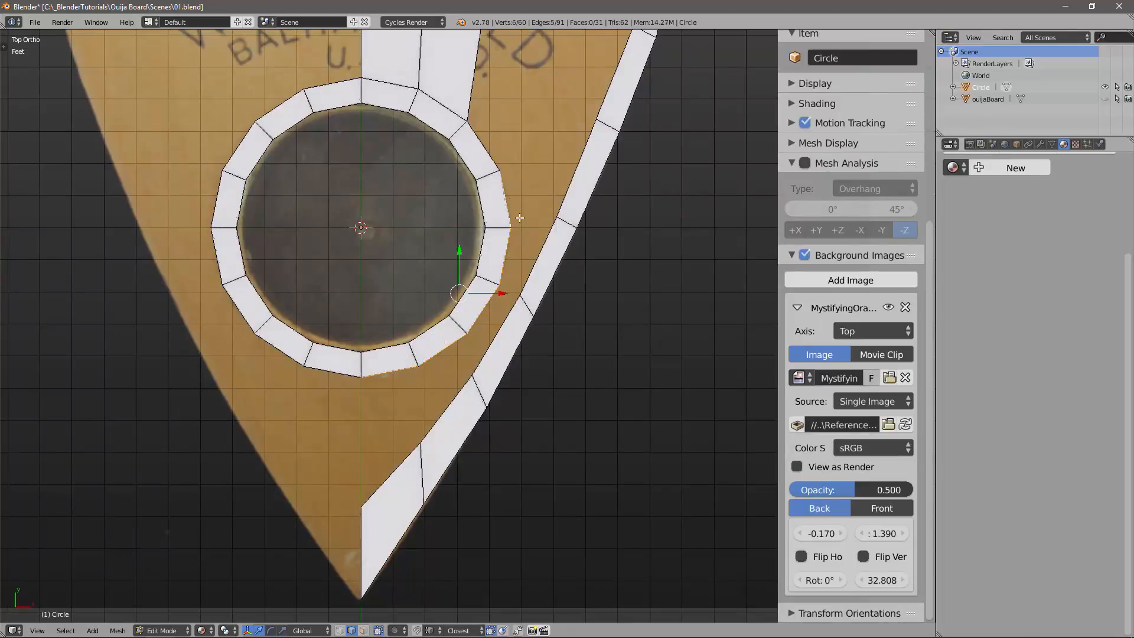
shift+right_click(393, 476)
shift+right_click(431, 430)
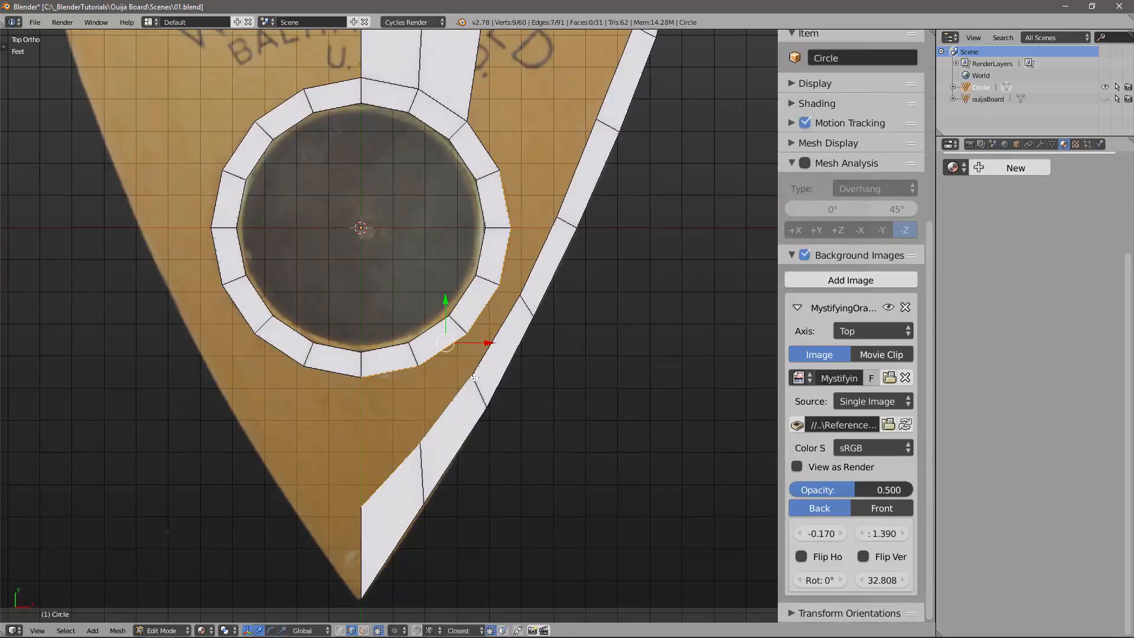
shift+right_click(507, 319)
shift+right_click(539, 258)
shift+right_click(564, 193)
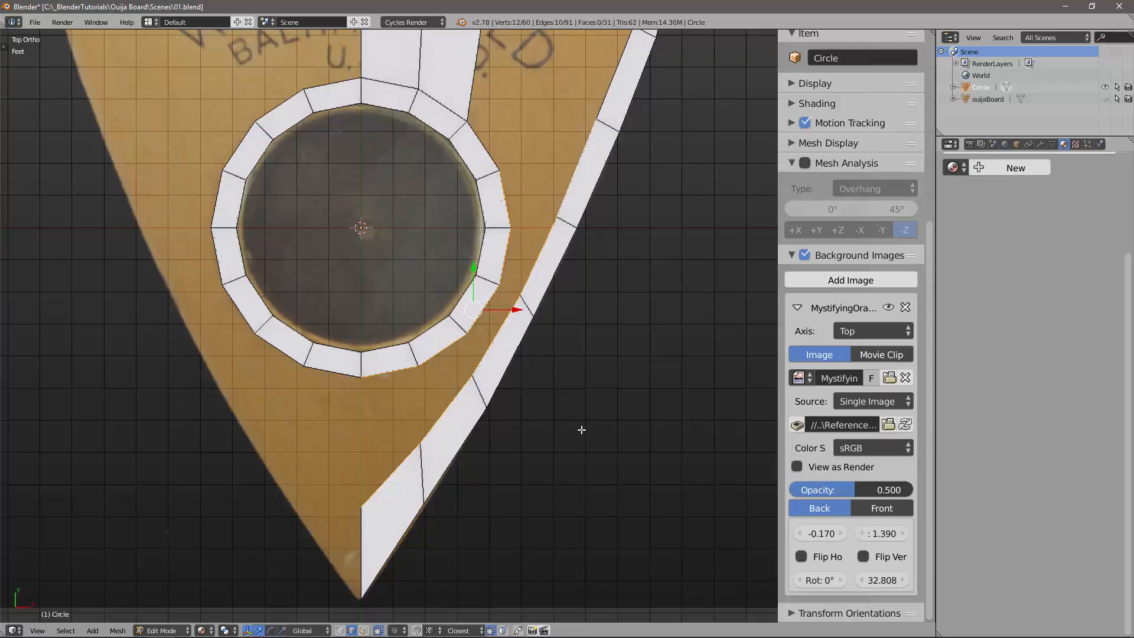
key(space)
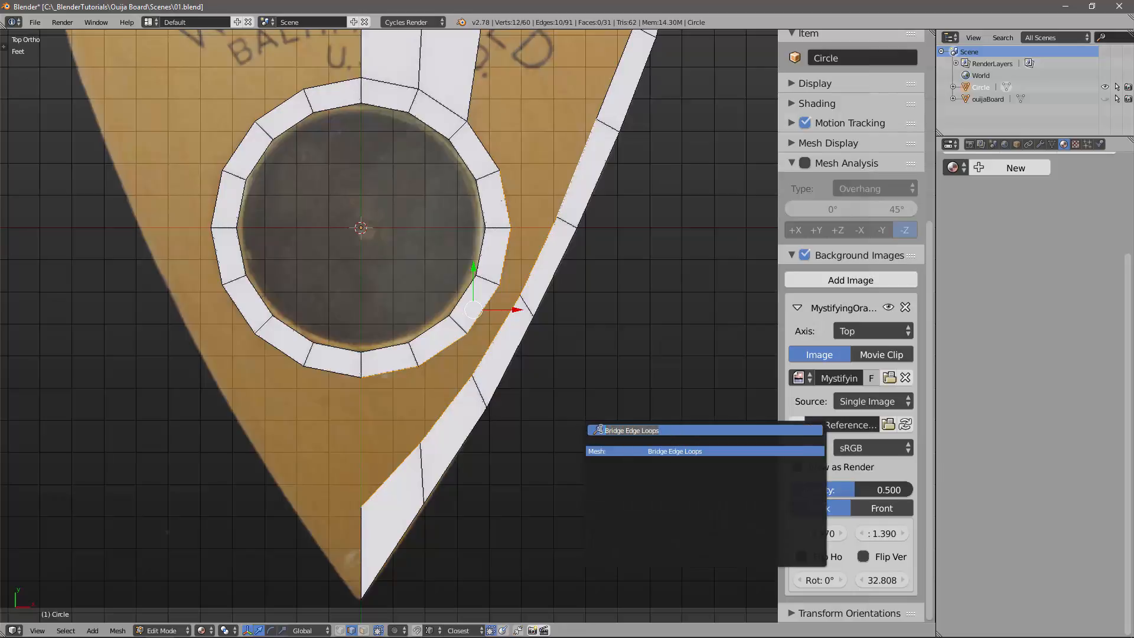
text(bridge)
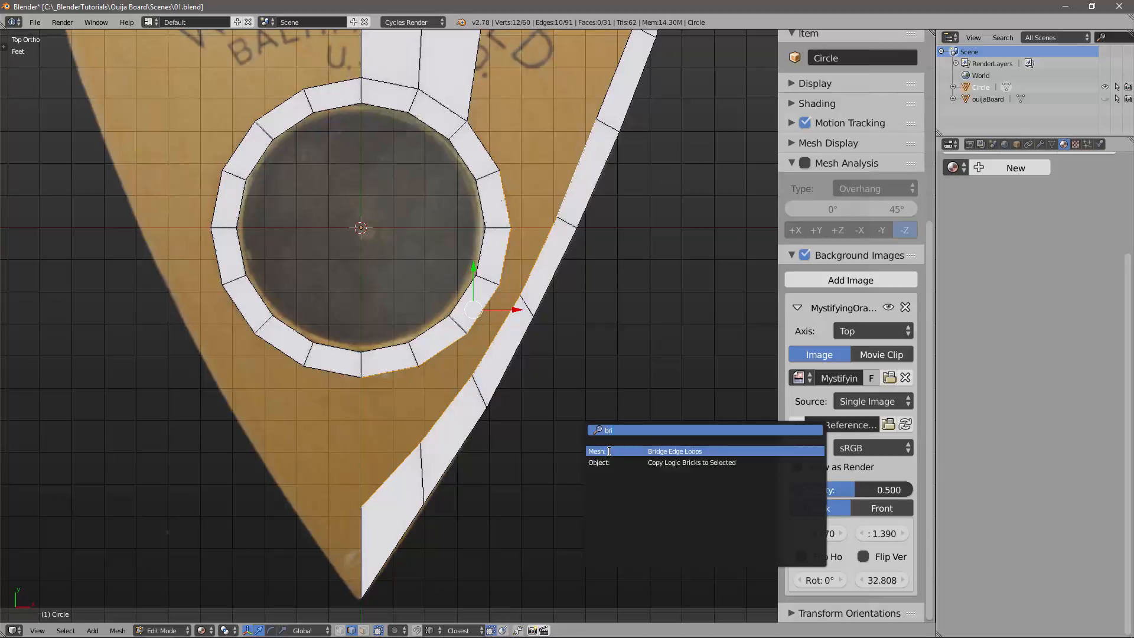
click(669, 451)
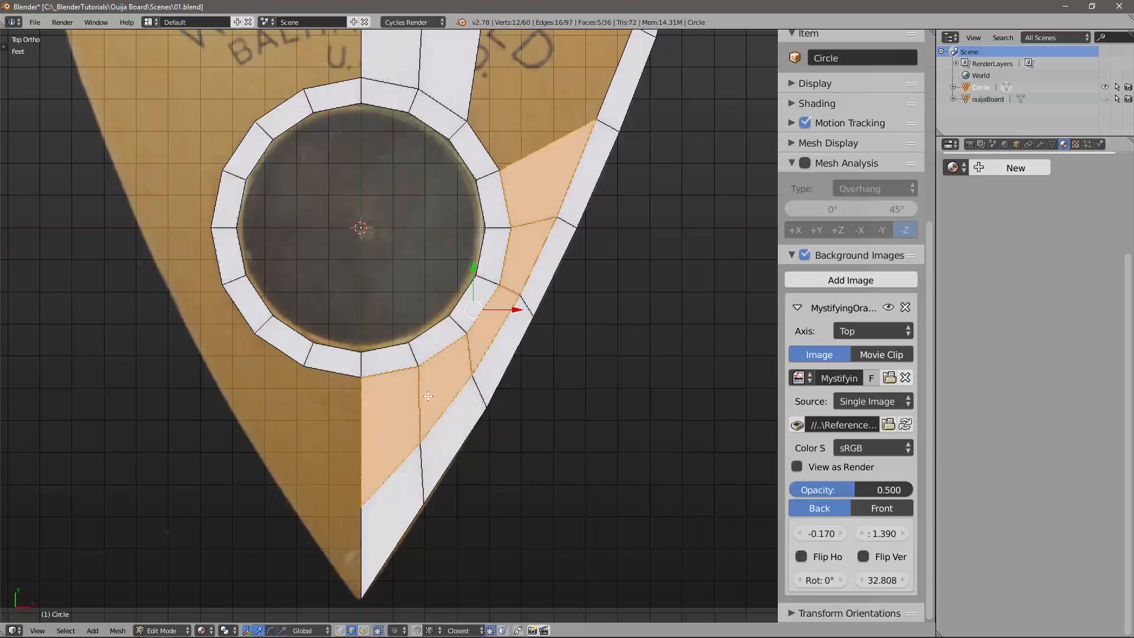
scroll(523, 389, down, 1)
key(a)
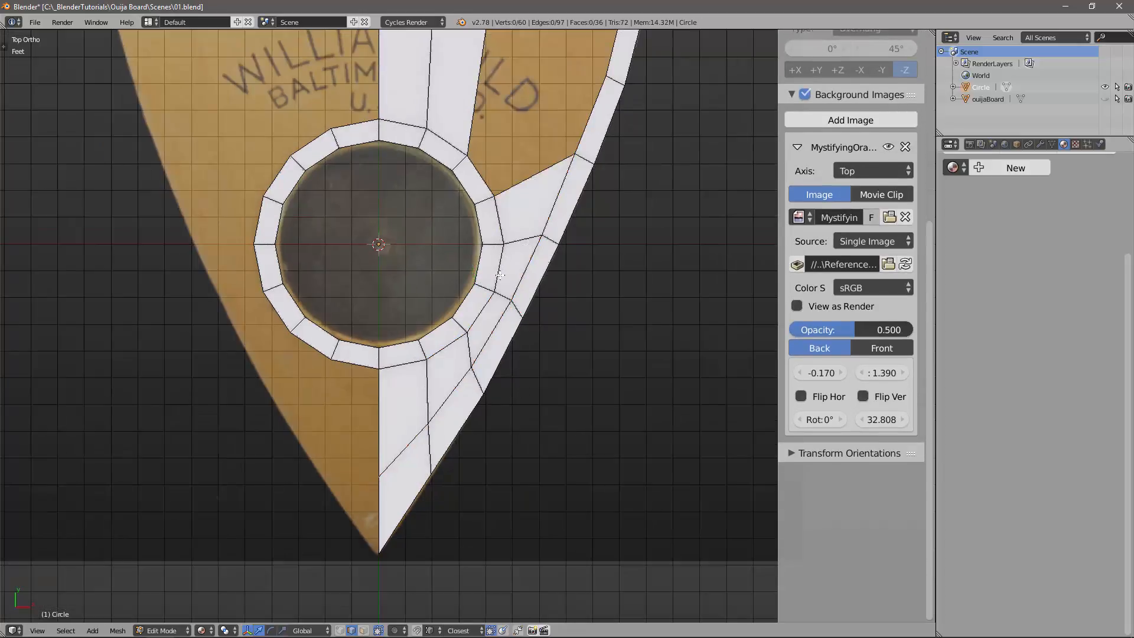
Examine the open gap between the two long upper faces and the right-hand border above the window.
shift+middle_drag(619, 75, 553, 257)
scroll(553, 257, down, 3)
scroll(552, 253, up, 1)
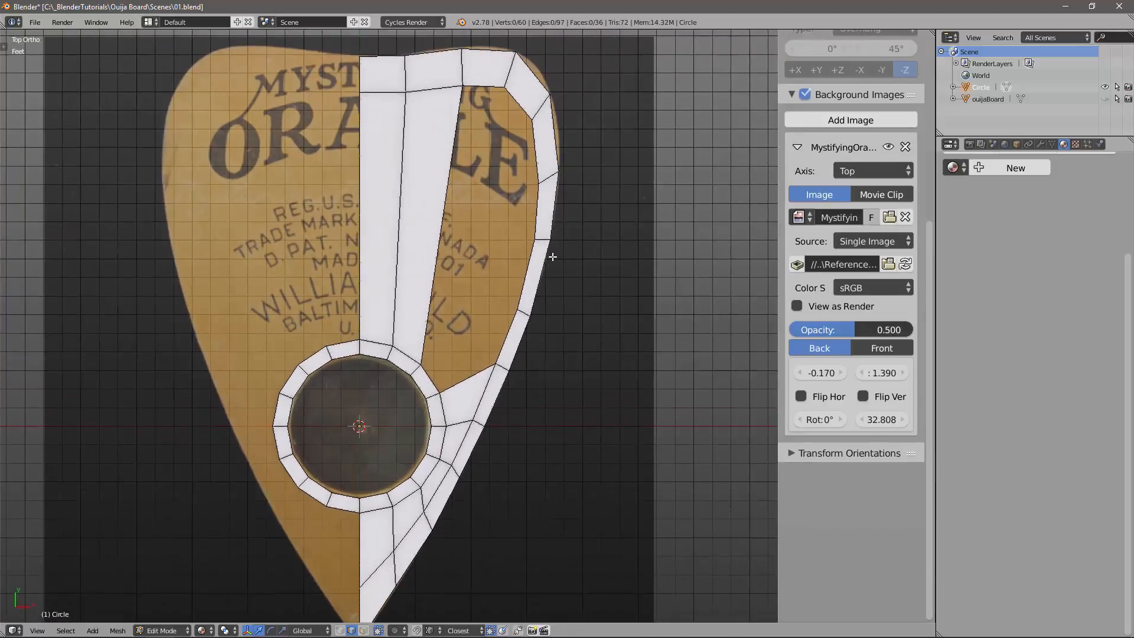
scroll(542, 253, down, 1)
scroll(529, 290, up, 1)
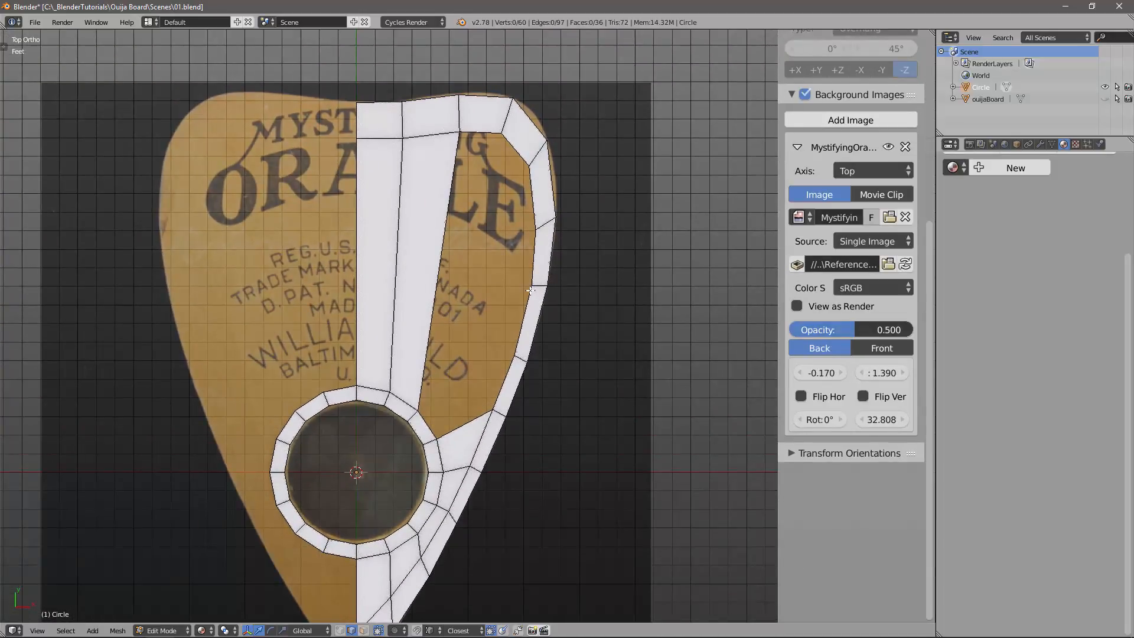
scroll(526, 290, up, 1)
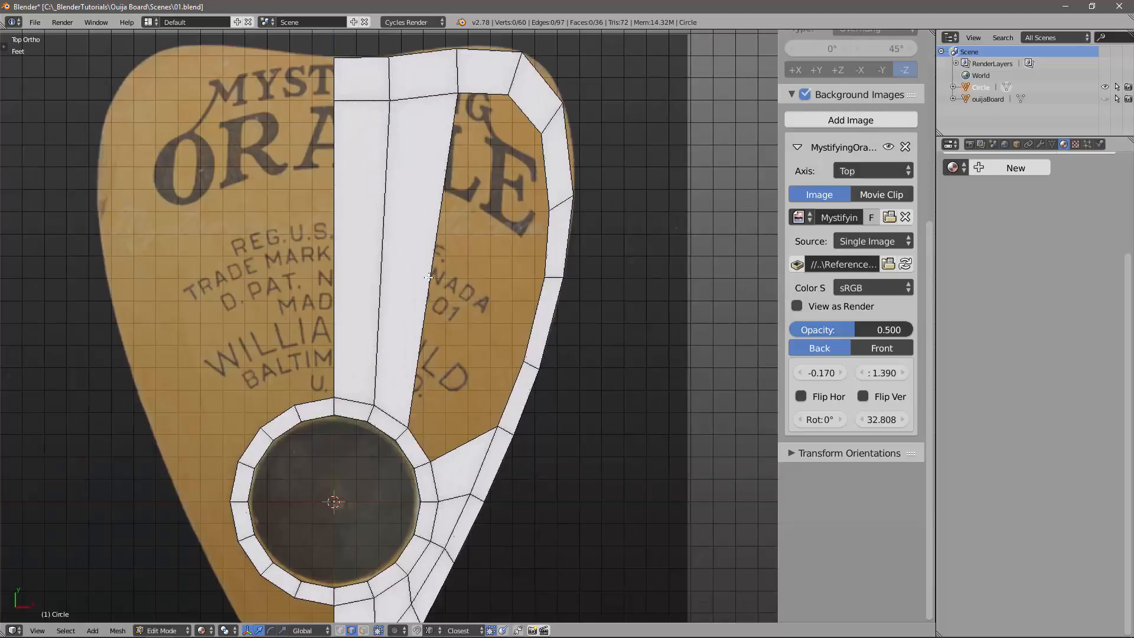
scroll(527, 274, down, 3)
scroll(481, 219, up, 3)
scroll(502, 204, down, 3)
scroll(498, 254, up, 3)
scroll(467, 276, down, 3)
scroll(518, 251, up, 3)
scroll(510, 248, down, 3)
scroll(541, 194, up, 3)
Add five evenly spaced loop cuts across the two long faces between the border's upper edge and the window ring.
key(ctrl+r)
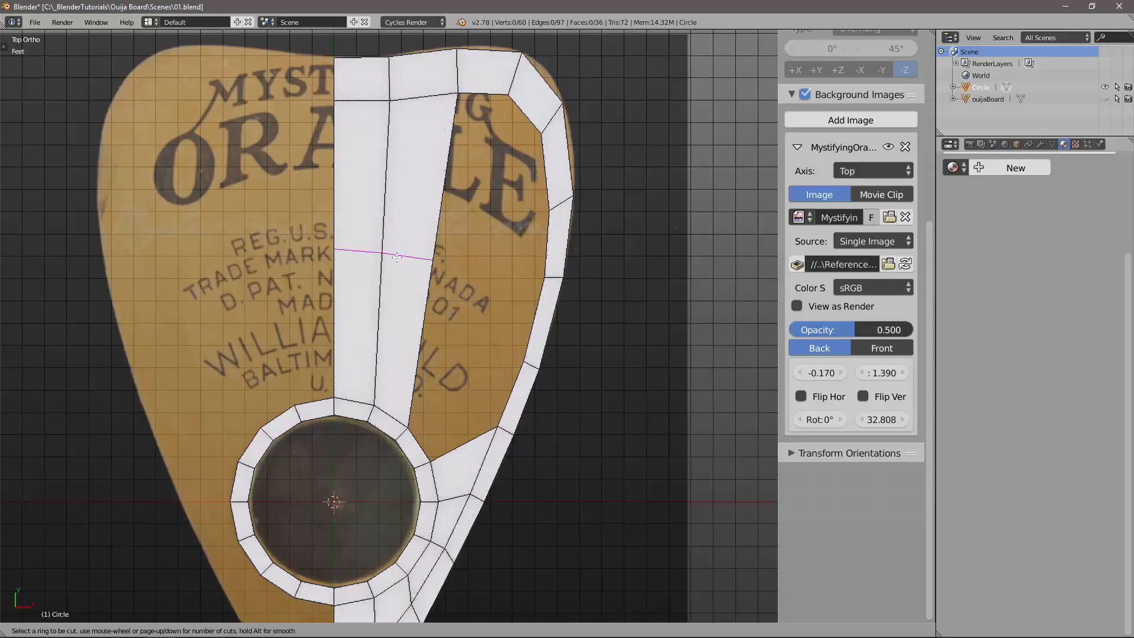
scroll(396, 257, up, 4)
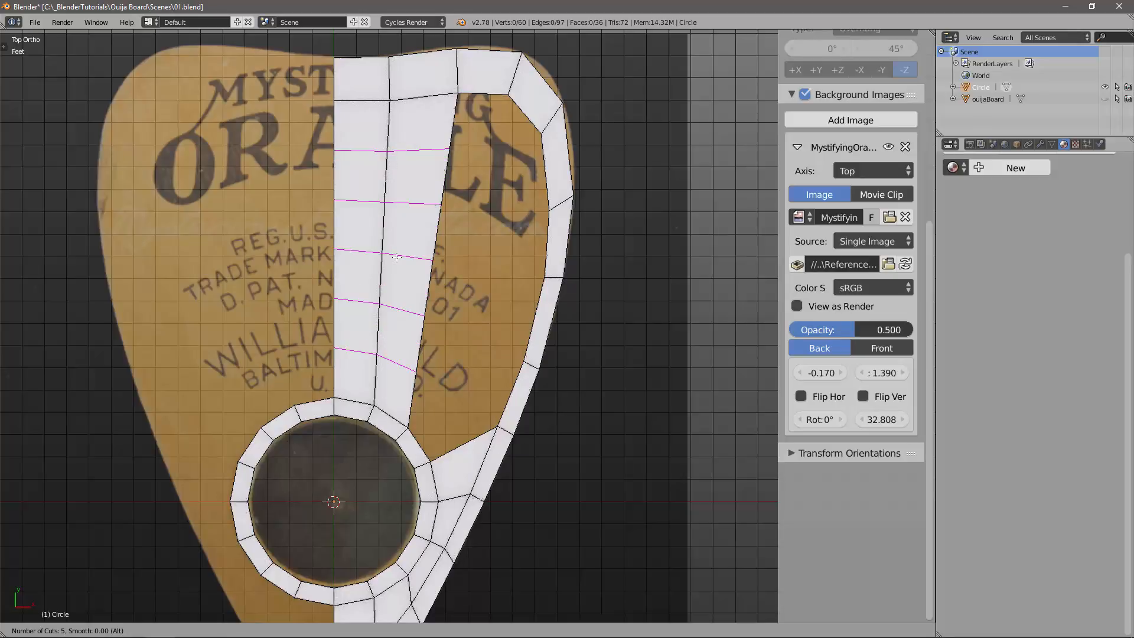
click(397, 257)
right_click(397, 257)
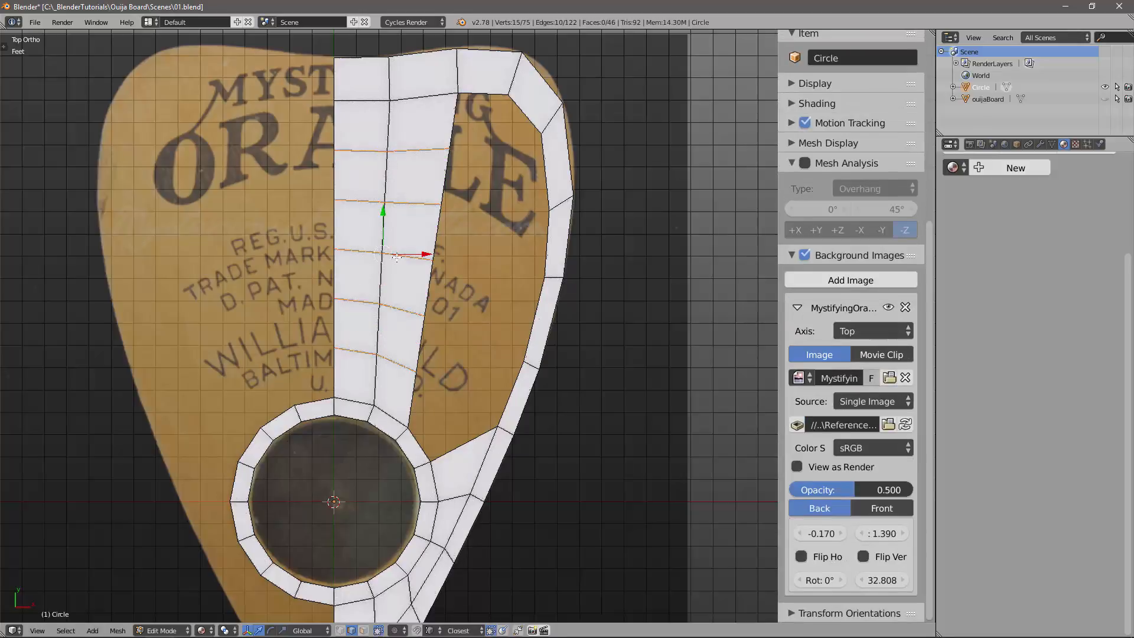
key(a)
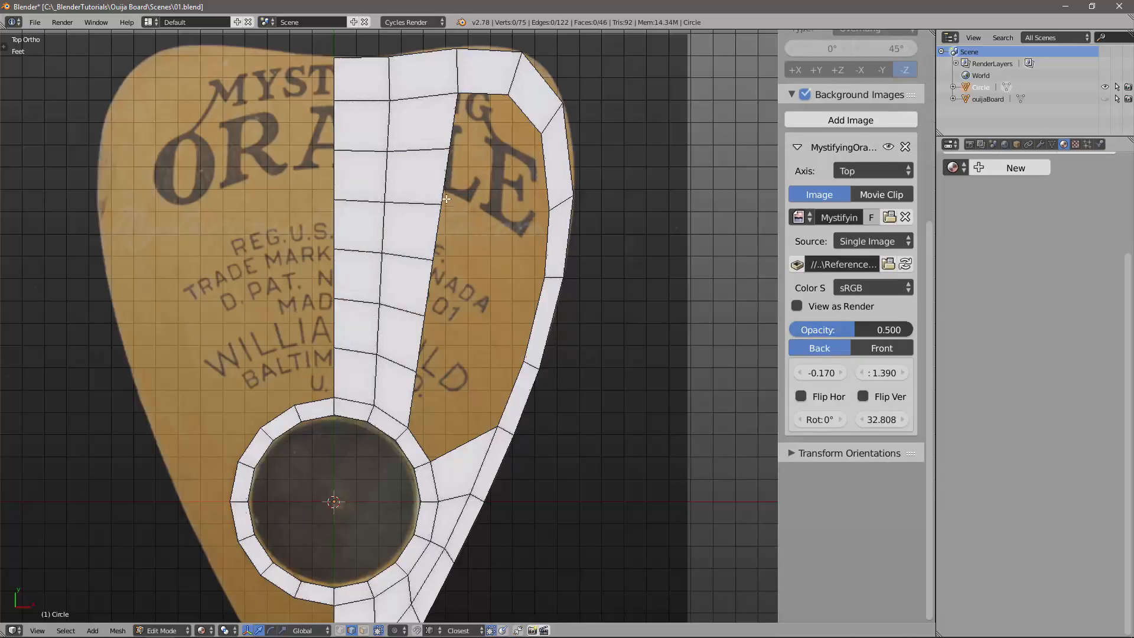
Bridge the subdivided column's four lower outer edges with the four facing inner edges of the right-hand border.
right_click(445, 140)
right_click(446, 186)
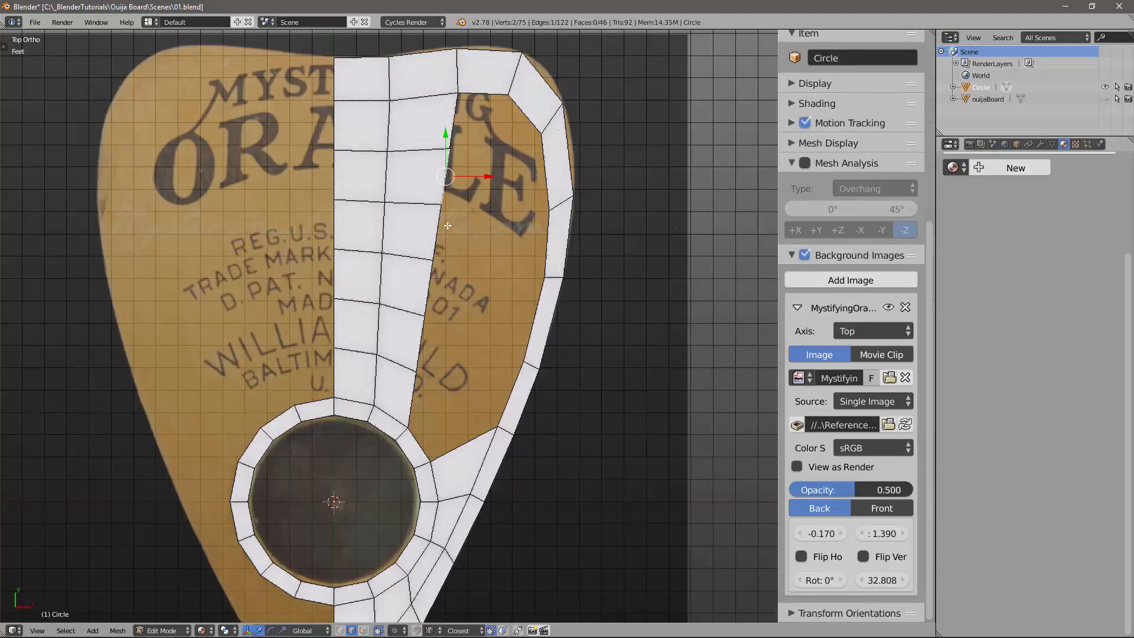
shift+right_click(438, 219)
shift+right_click(430, 286)
shift+right_click(421, 337)
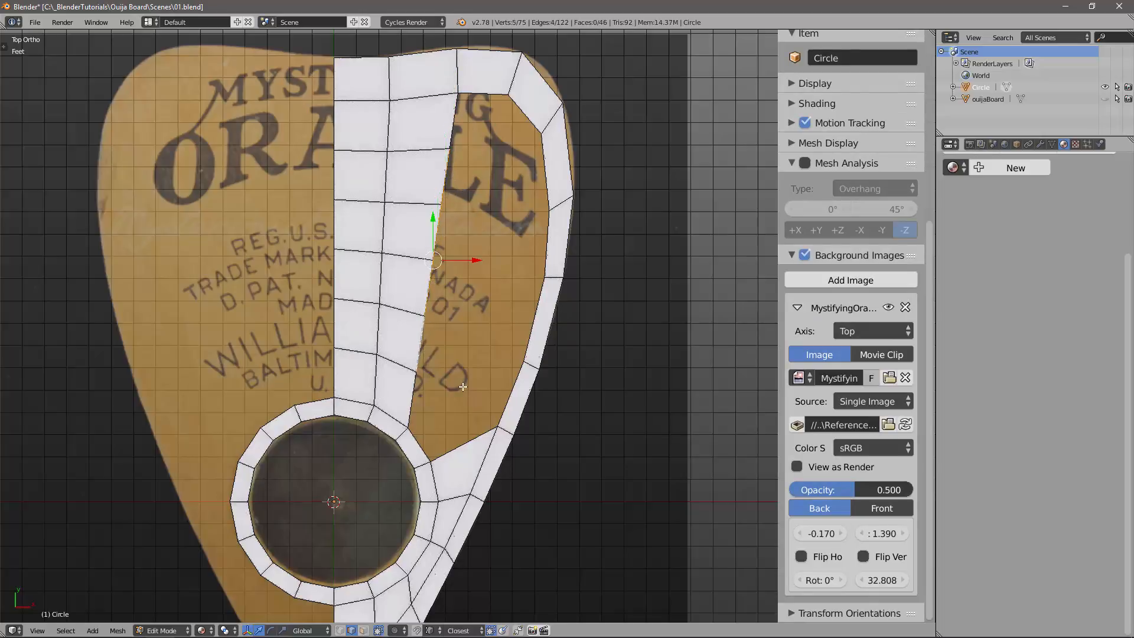
shift+right_click(542, 165)
shift+right_click(546, 229)
shift+right_click(535, 303)
shift+right_click(534, 316)
shift+right_click(505, 415)
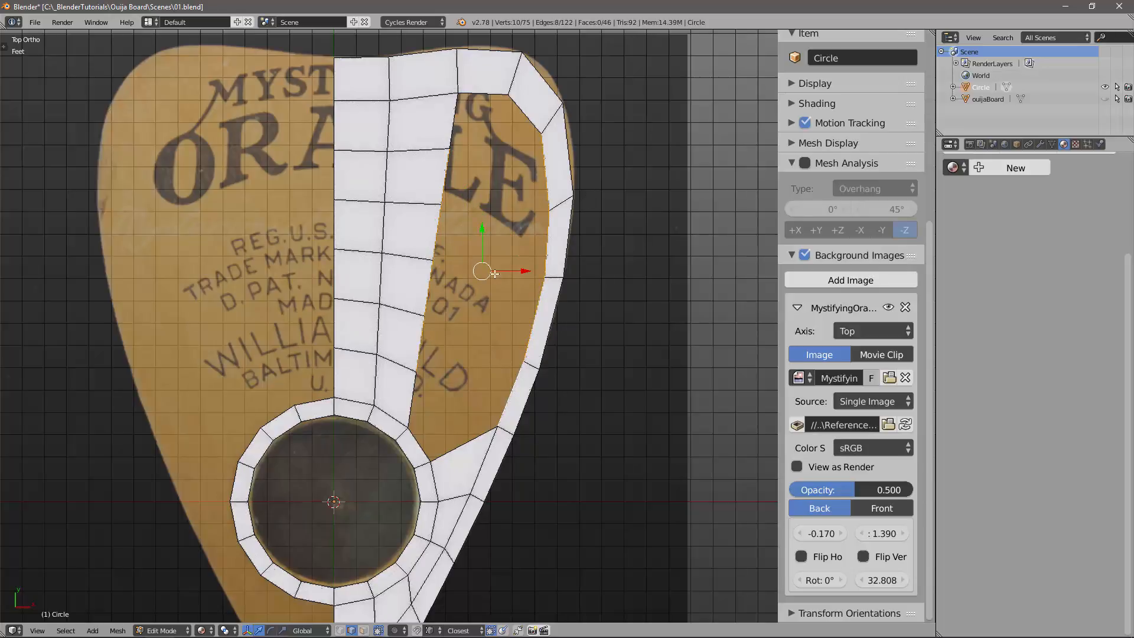
key(space)
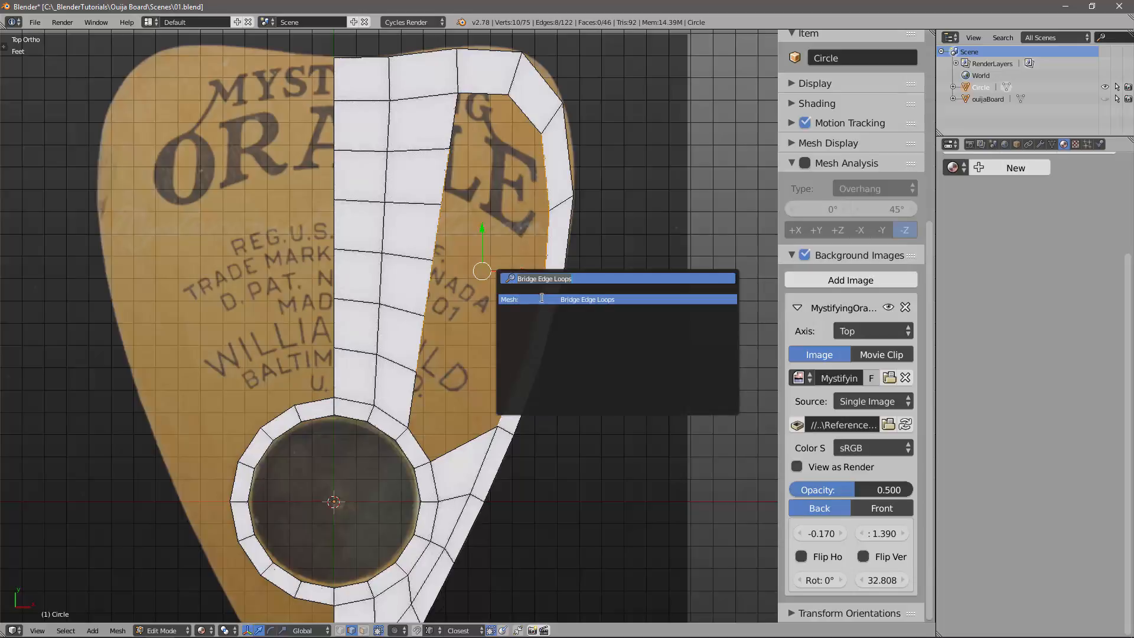
click(589, 302)
key(a)
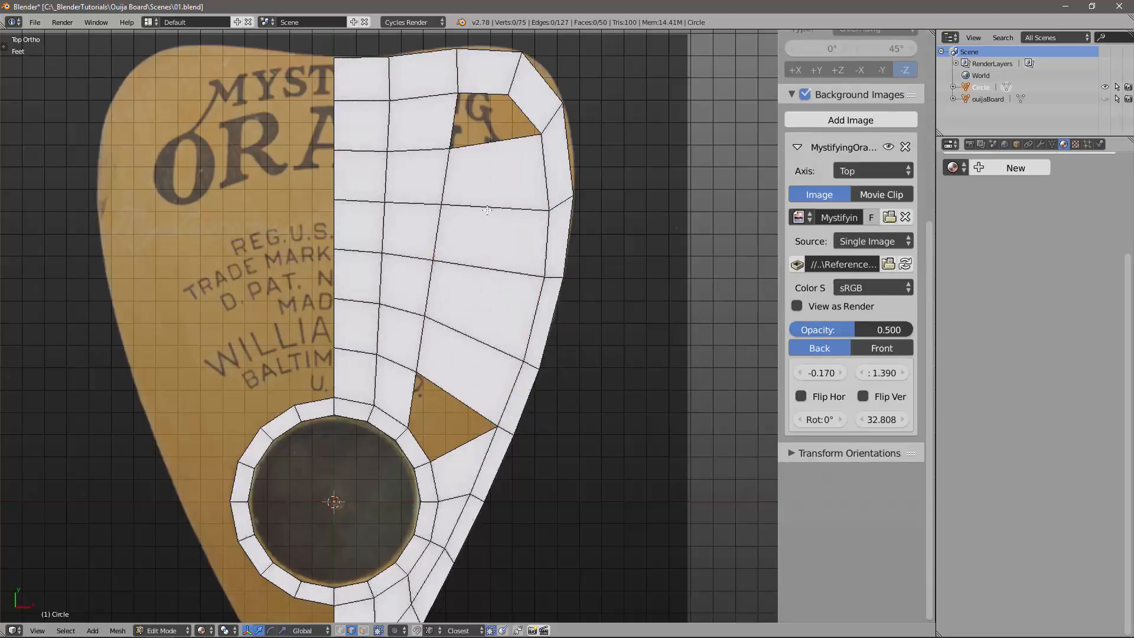
Fill the two remaining four-sided holes, one near the upper-right shoulder and one beside the window ring.
key(ctrl+Tab)
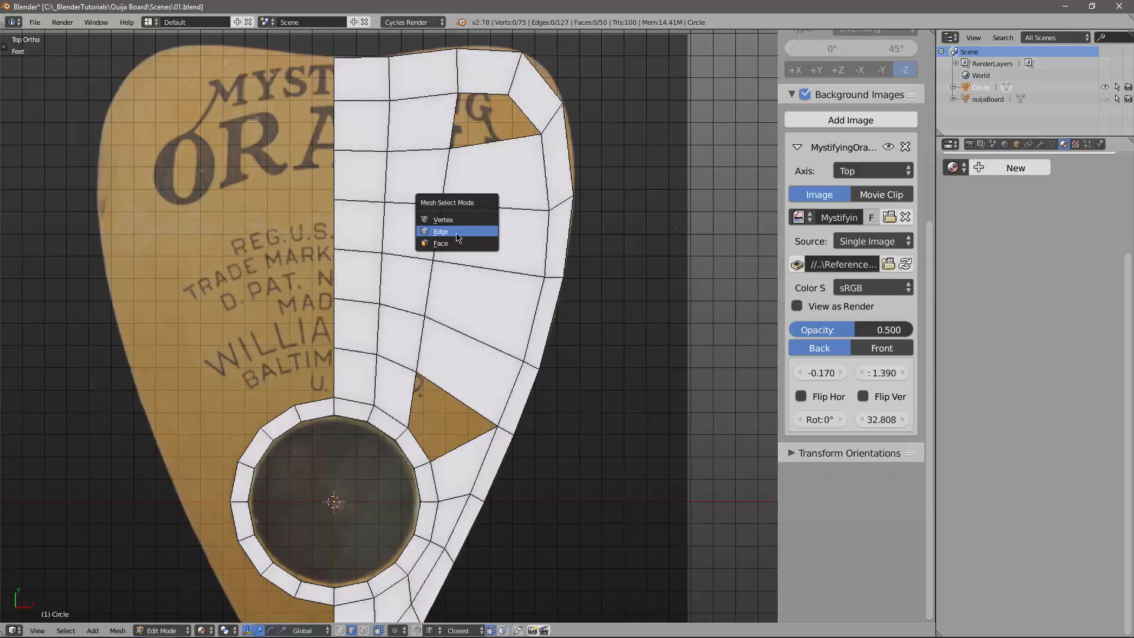
click(447, 242)
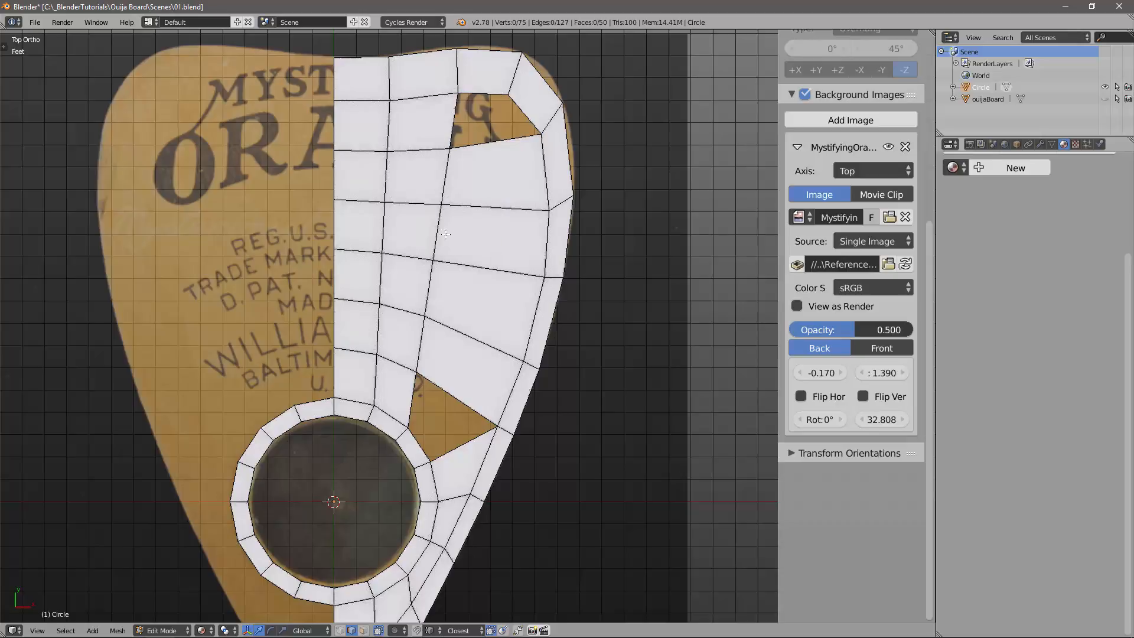
right_click(478, 144)
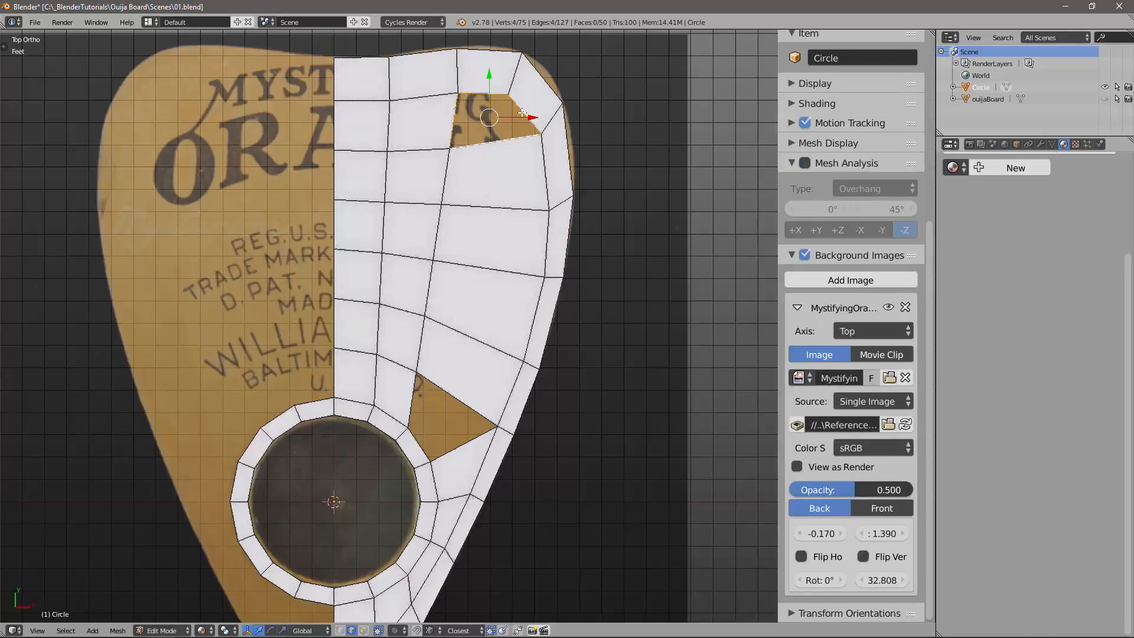
key(f)
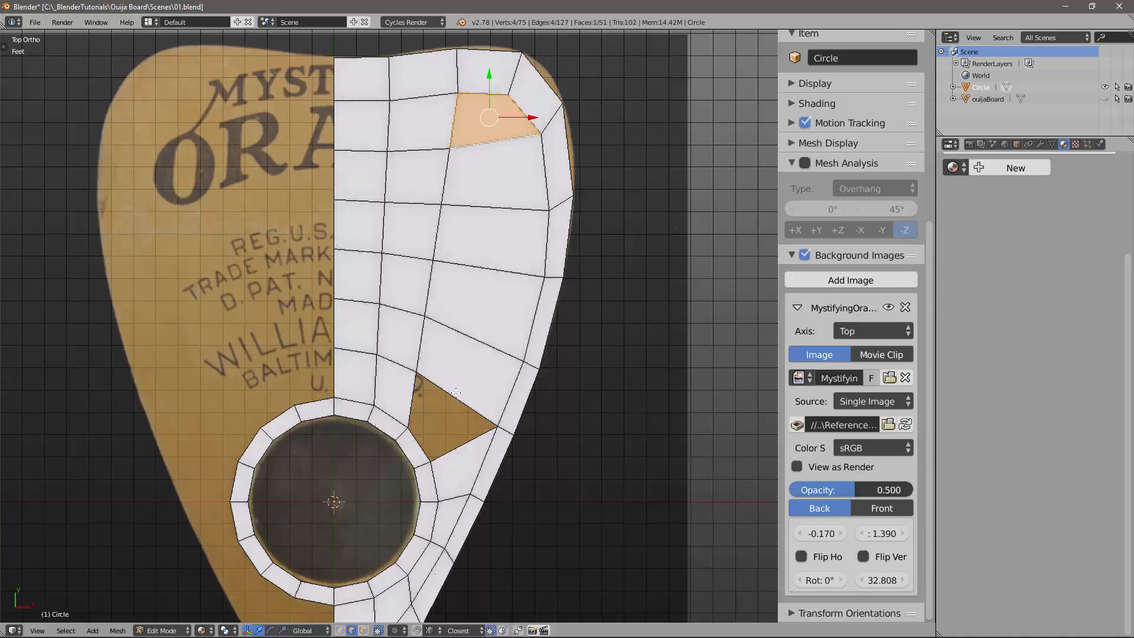
alt+right_click(453, 379)
key(f)
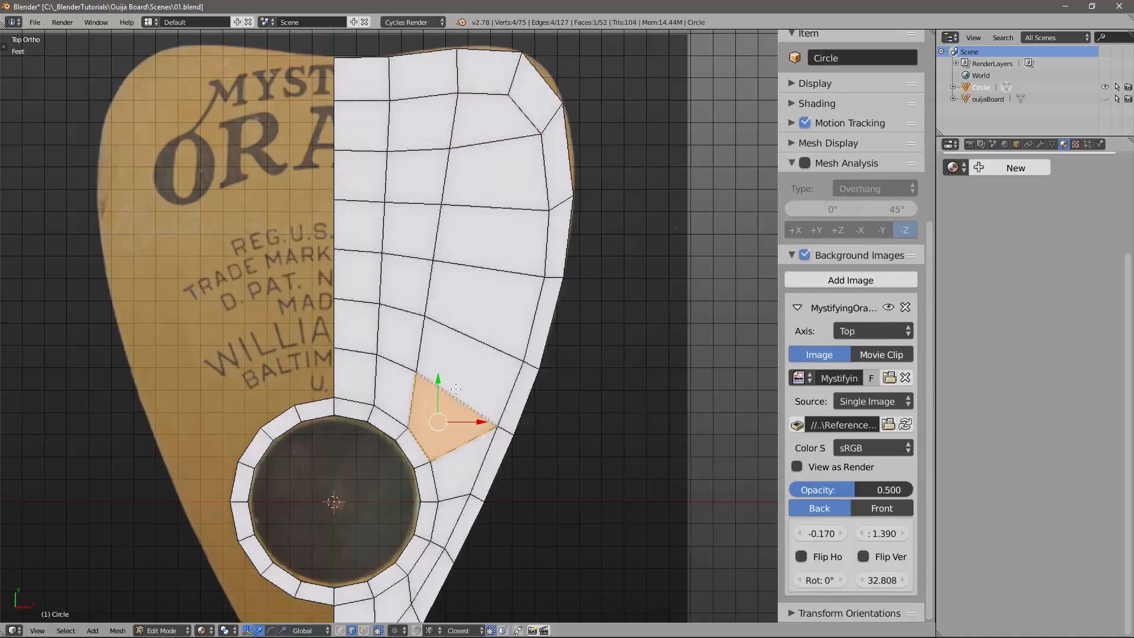
key(a)
View the half planchette in perspective and hide the viewport's grid floor.
scroll(467, 378, down, 3)
middle_drag(474, 366, 519, 268)
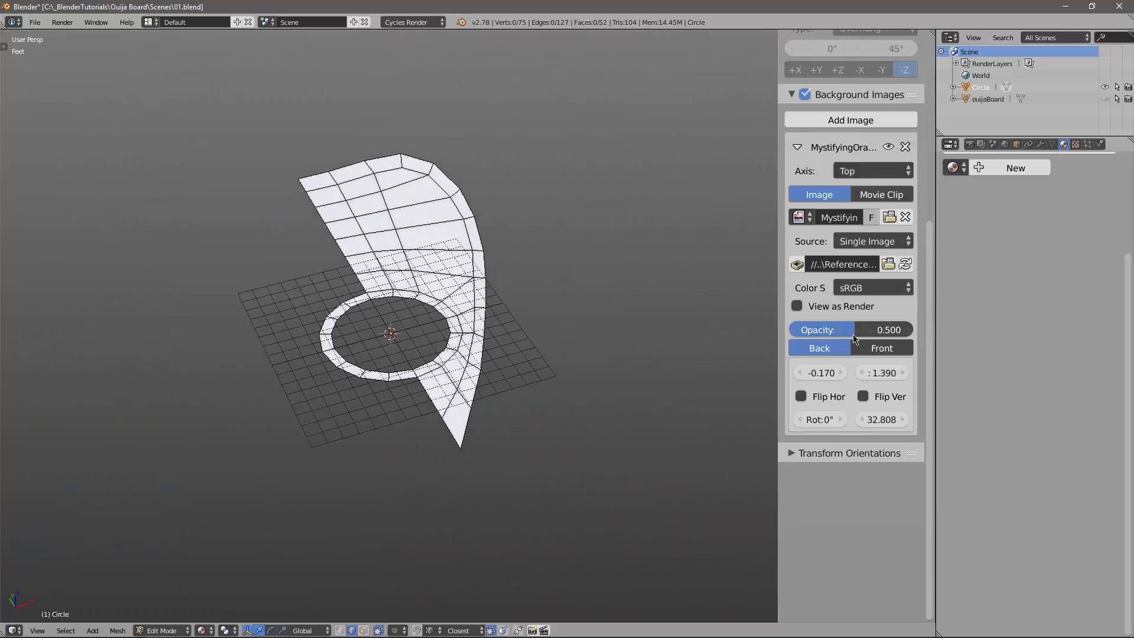
scroll(848, 334, up, 10)
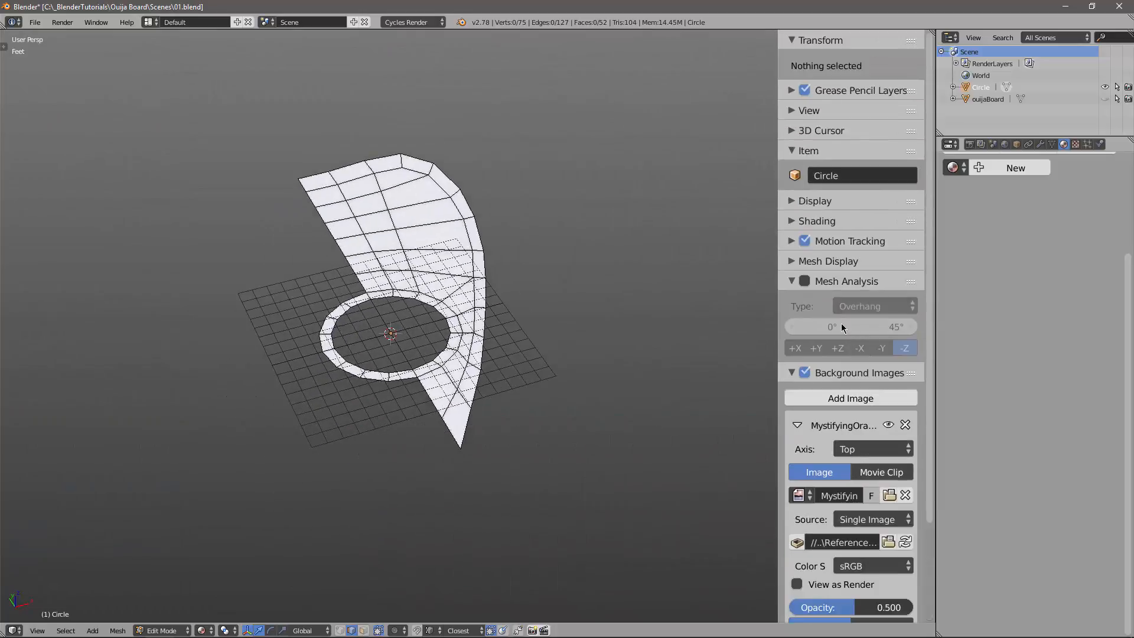
click(792, 201)
click(793, 322)
click(799, 205)
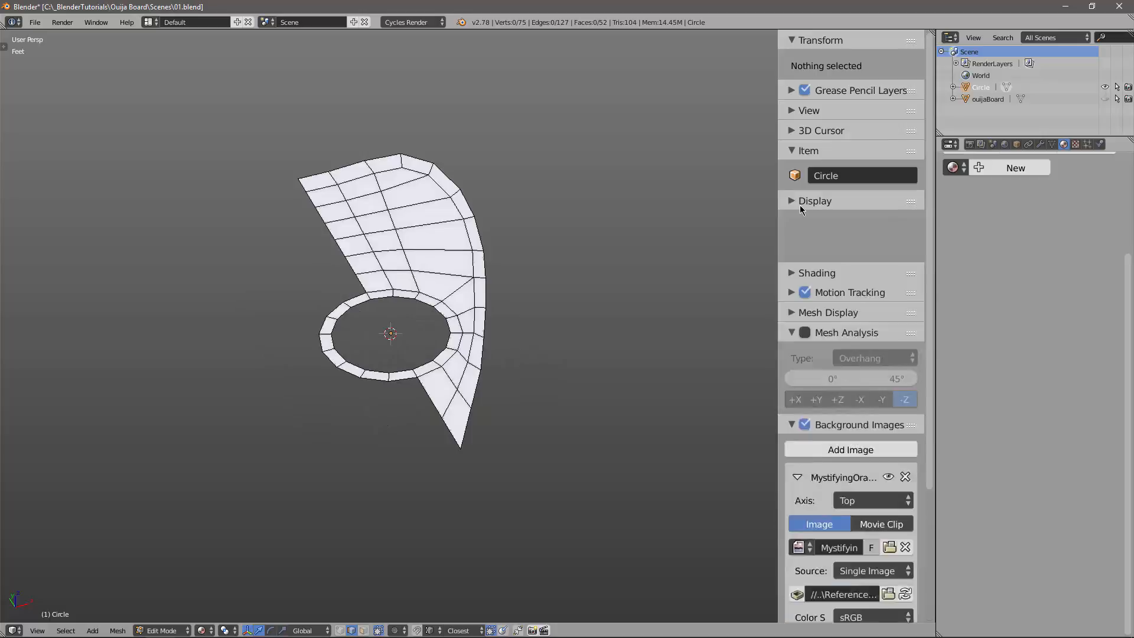
Hide the viewport's properties sidebar and switch to vertex selection in the top orthographic view of the planchette.
key(n)
key(KP_5)
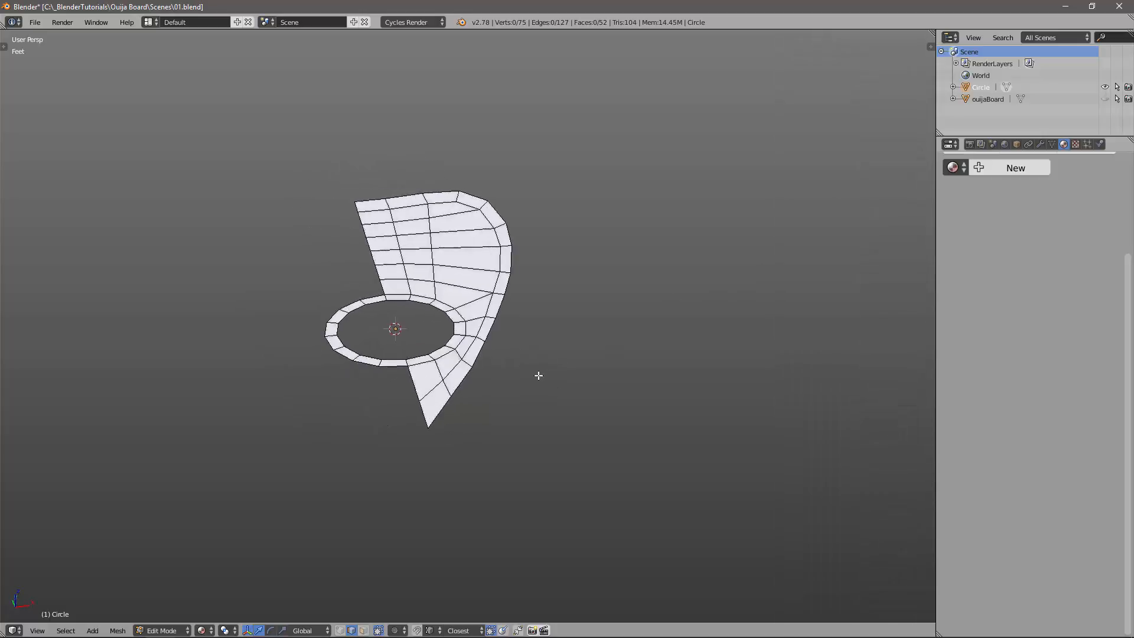
key(KP_7)
shift+middle_drag(485, 287, 531, 390)
scroll(531, 390, up, 2)
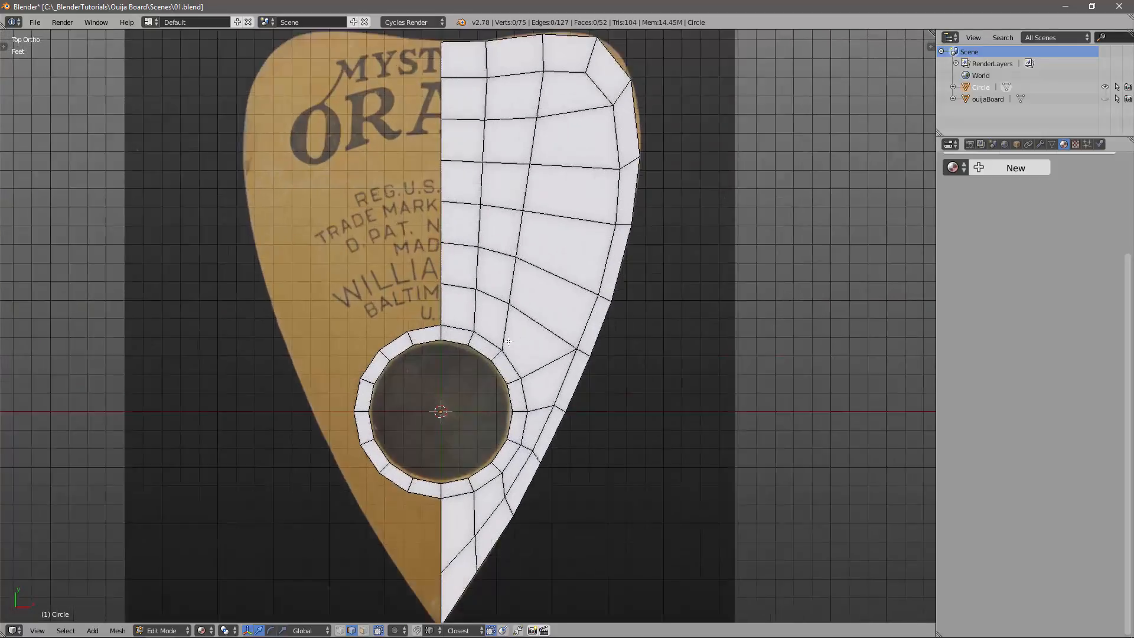
key(ctrl+Tab)
click(494, 331)
Circle-select the window ring's vertices left of the centre line and delete them, leaving only the right half of the mesh.
shift+middle_drag(453, 406, 418, 309)
key(a)
key(a)
key(a)
key(a)
scroll(418, 310, down, 1)
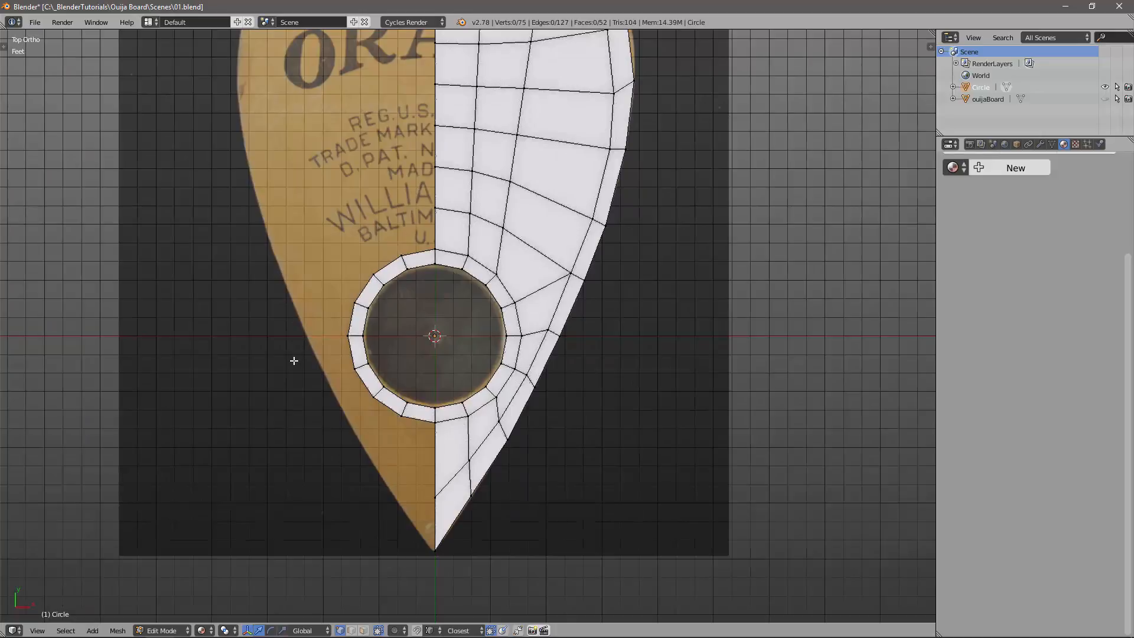
key(c)
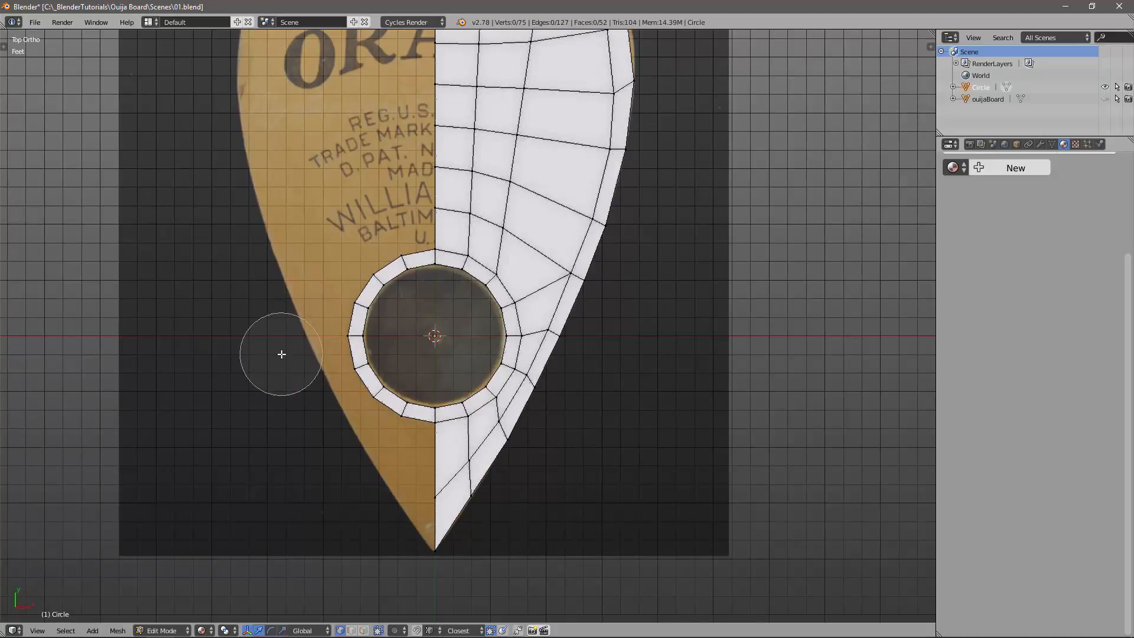
mouse_move(370, 272)
mouse_down()
mouse_move(363, 348)
mouse_move(378, 396)
mouse_move(373, 287)
mouse_up()
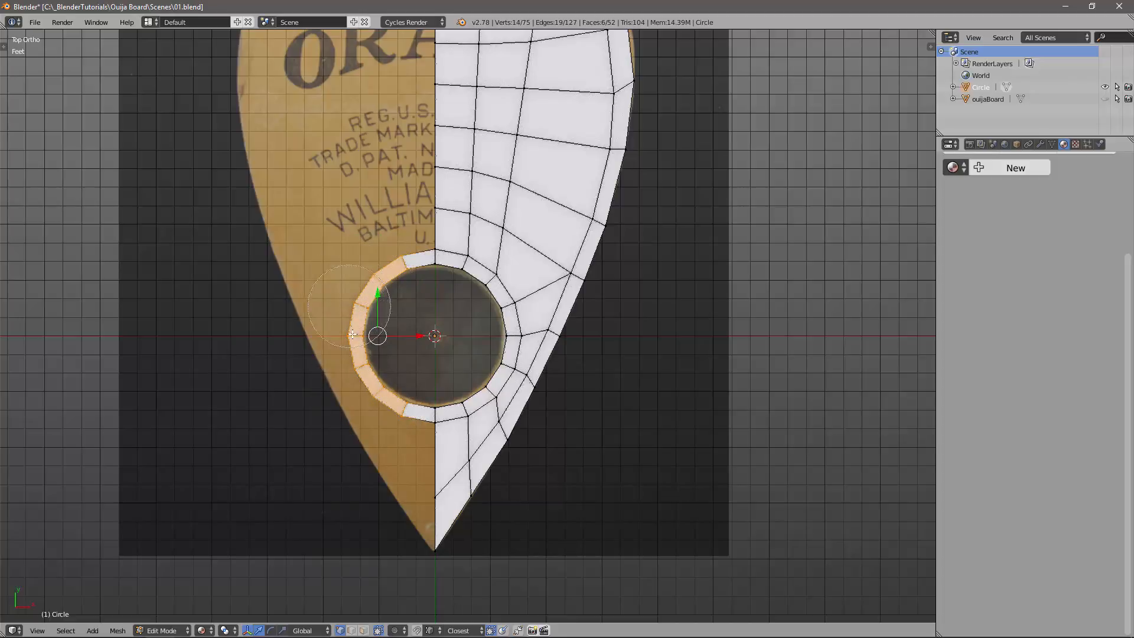
key(Escape)
key(x)
click(326, 268)
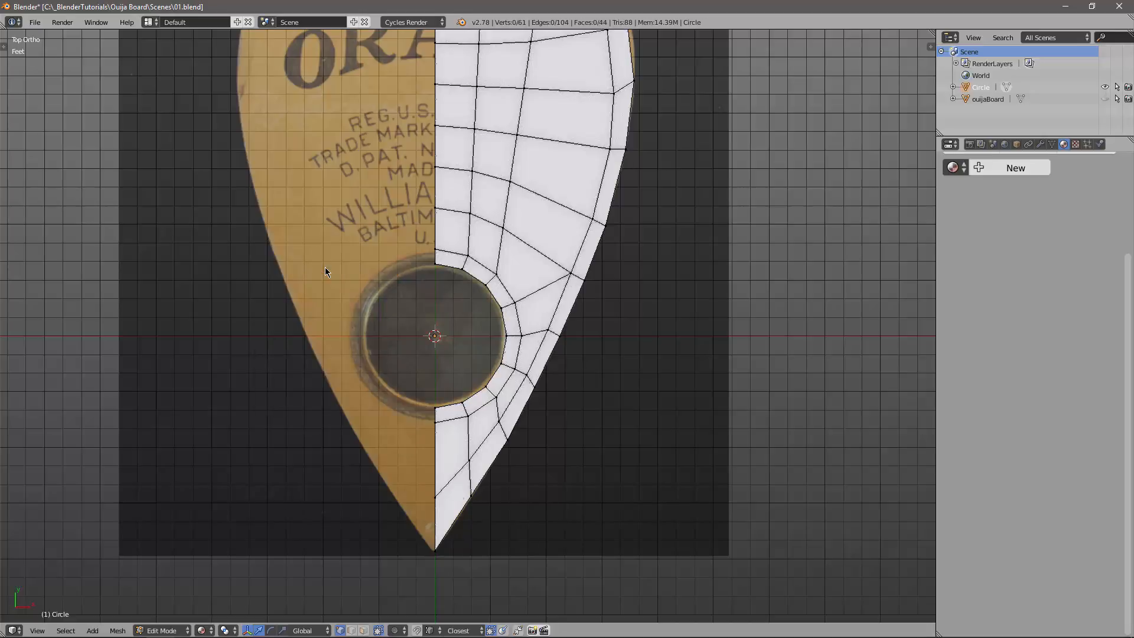
Return to Object Mode and add a Mirror modifier on the X axis to complete the planchette's left half.
key(Tab)
click(243, 326)
shift+middle_drag(498, 304, 483, 349)
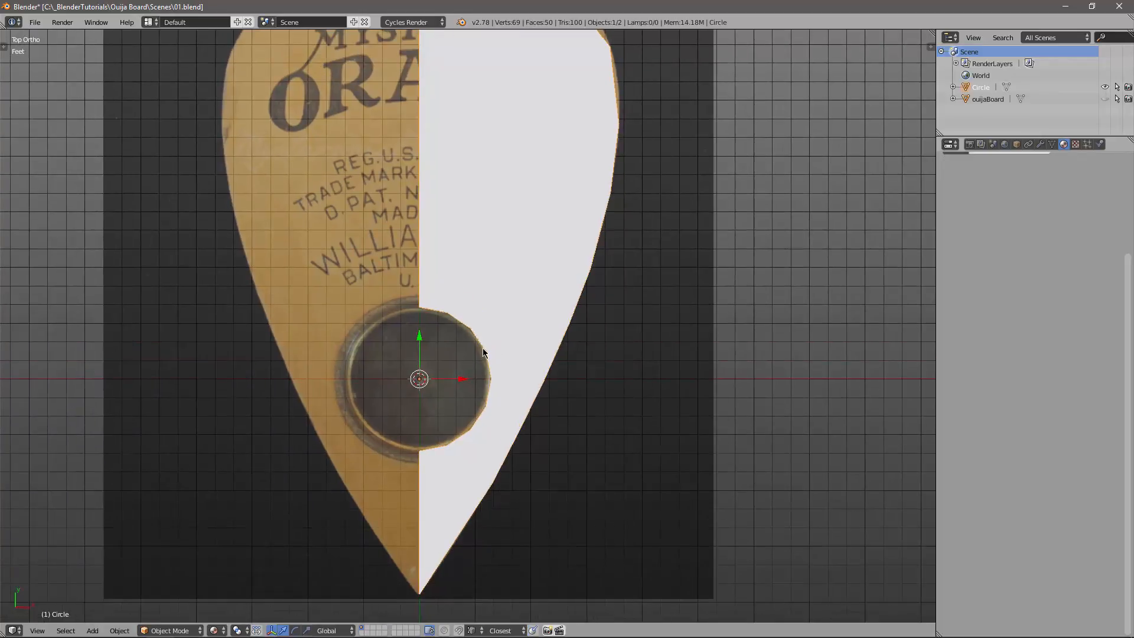
scroll(587, 372, down, 3)
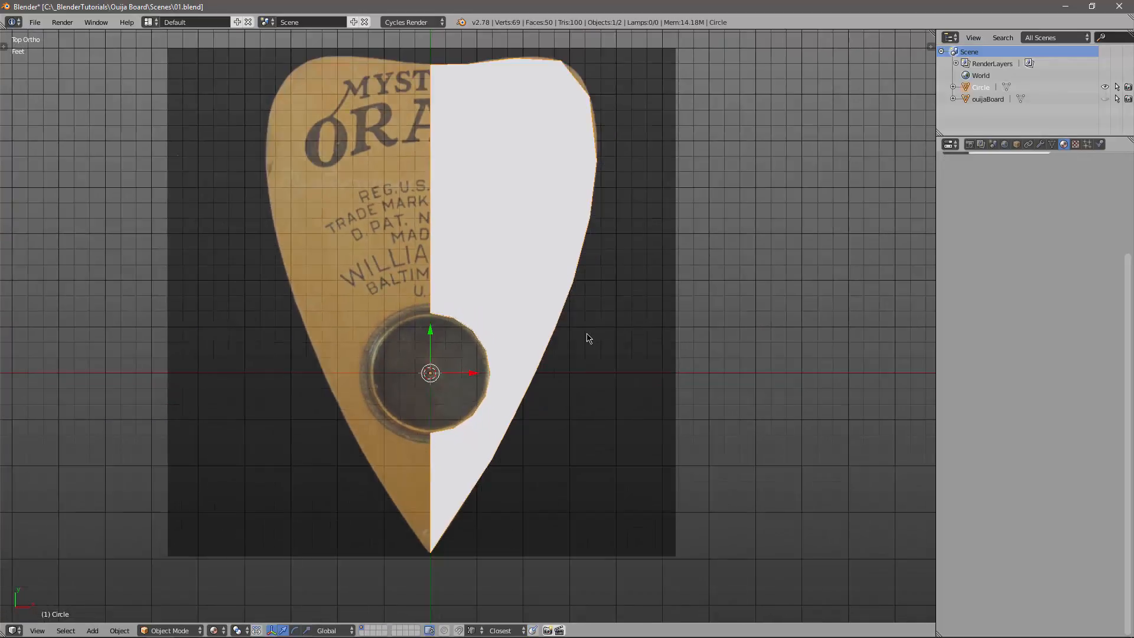
scroll(1015, 243, up, 5)
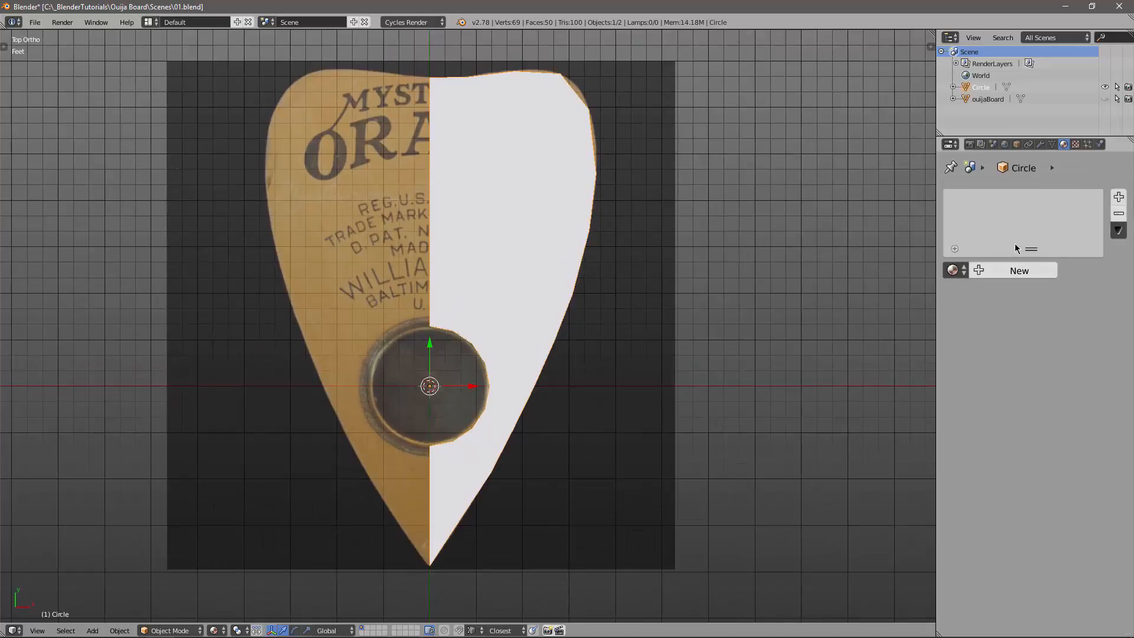
click(1040, 145)
click(1020, 198)
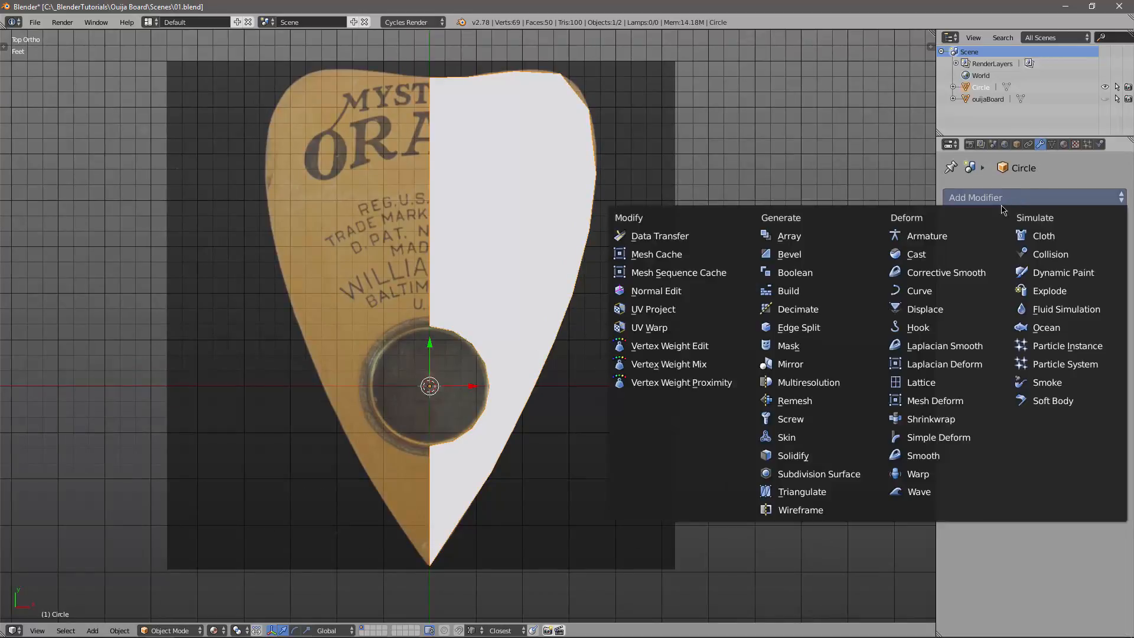
click(806, 363)
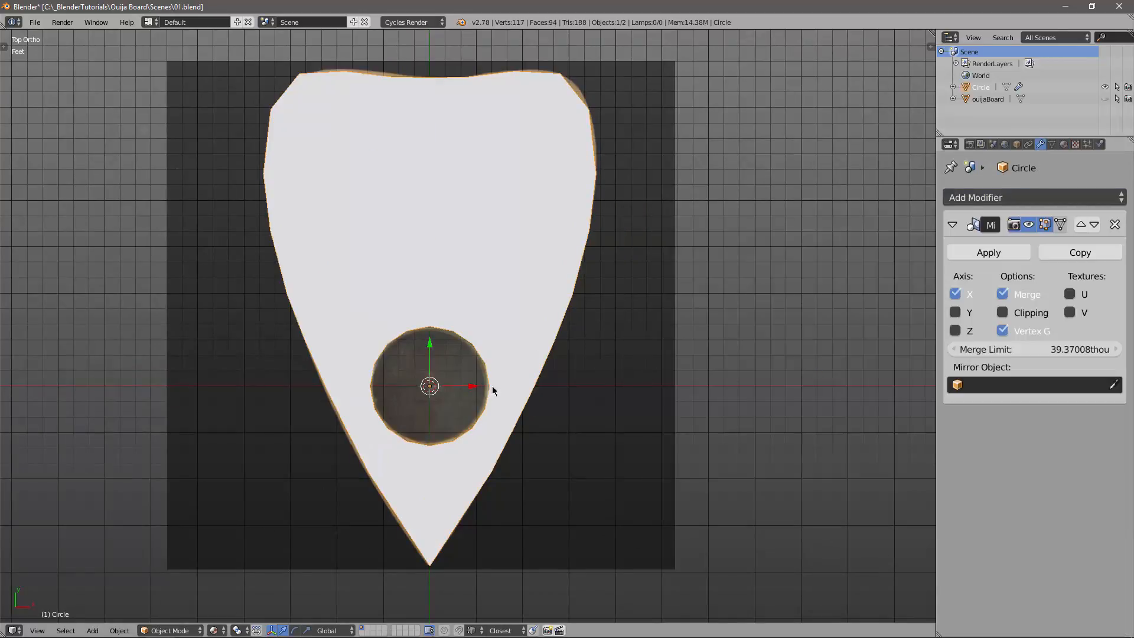
middle_drag(489, 387, 505, 308)
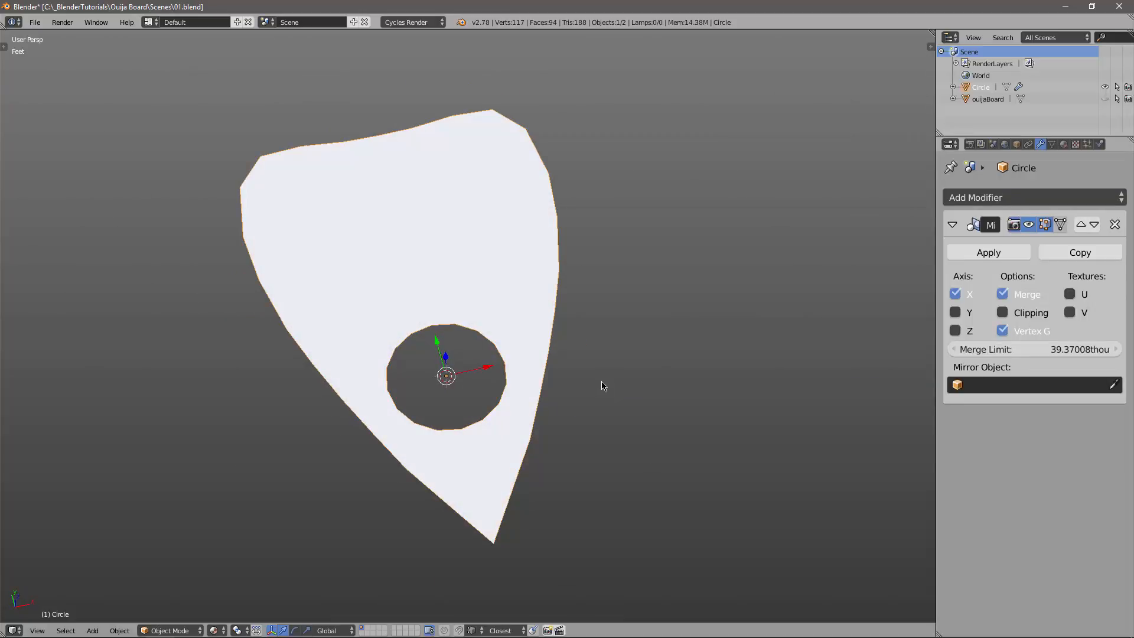
key(KP_7)
Add a Subdivision Surface modifier to the mirrored planchette and compare its smoothed outline with the reference image.
click(1015, 198)
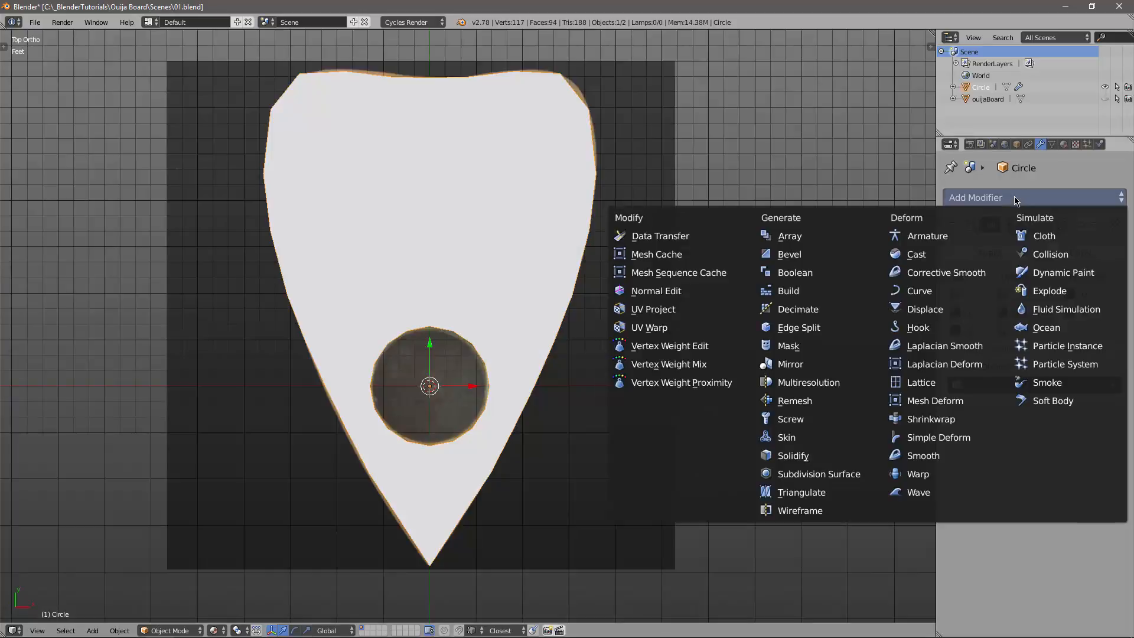
click(791, 483)
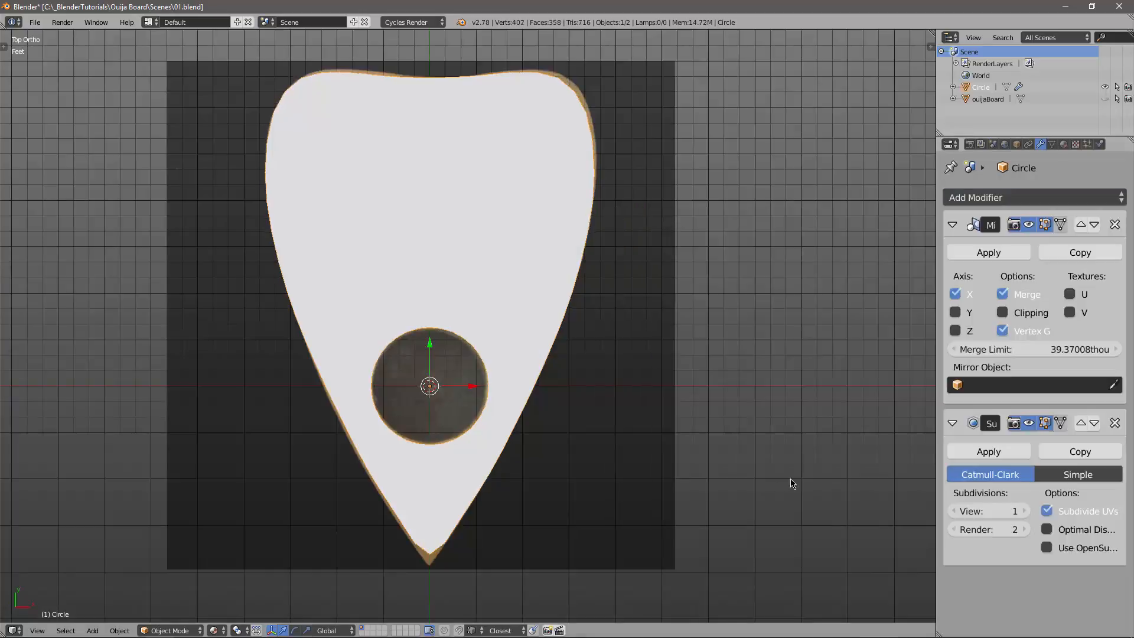
shift+middle_drag(576, 550, 579, 402)
scroll(579, 403, up, 3)
shift+middle_drag(692, 74, 660, 336)
scroll(661, 336, down, 1)
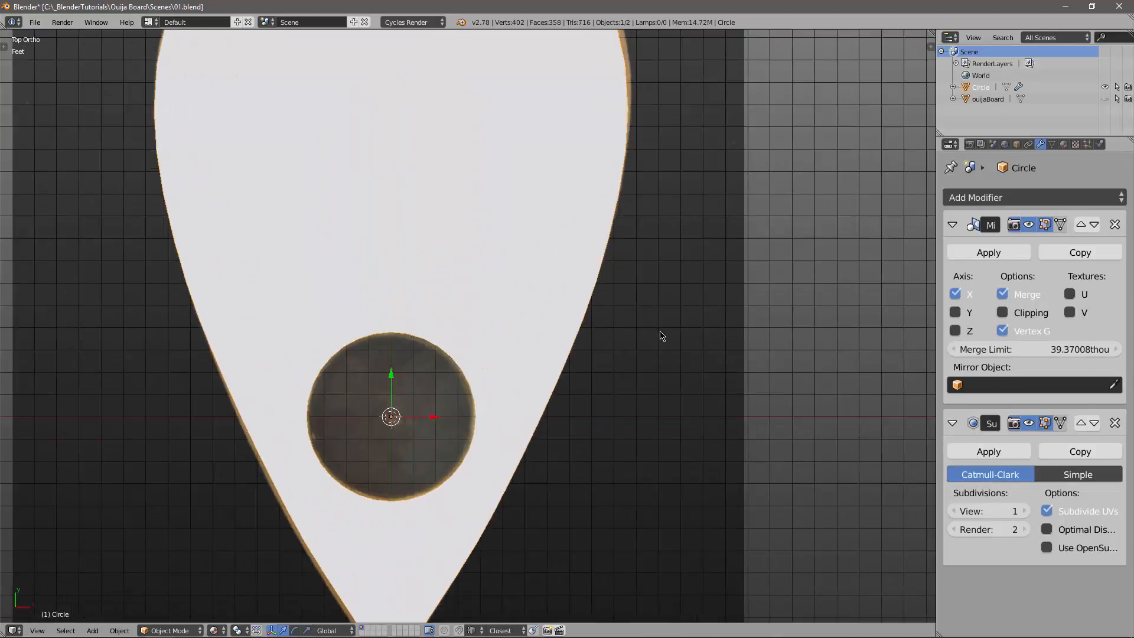
scroll(659, 322, down, 1)
shift+middle_drag(661, 231, 657, 307)
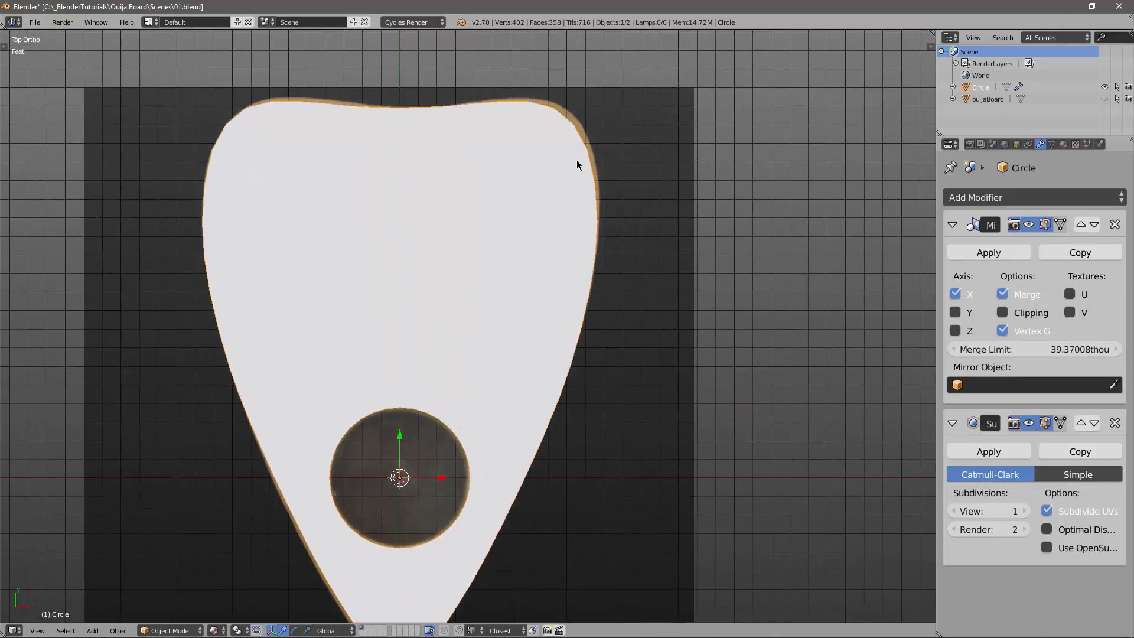
In Edit Mode, move the three outline vertices around the right shoulder outward so the smoothed edge follows the reference image.
key(Tab)
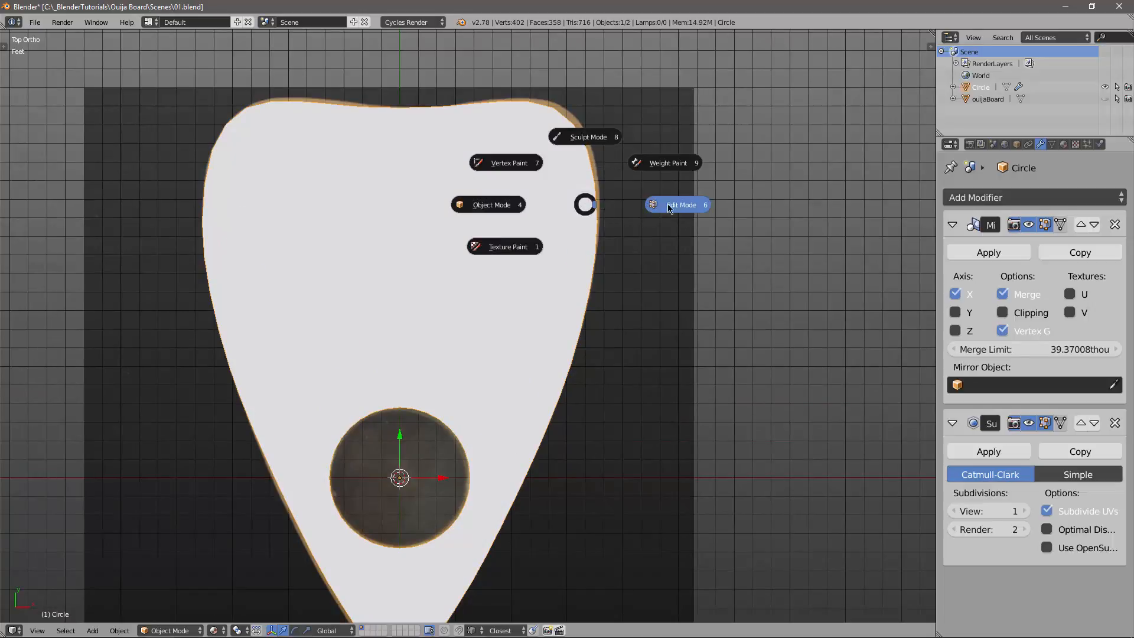
click(670, 208)
shift+middle_drag(641, 196, 642, 303)
scroll(643, 305, up, 1)
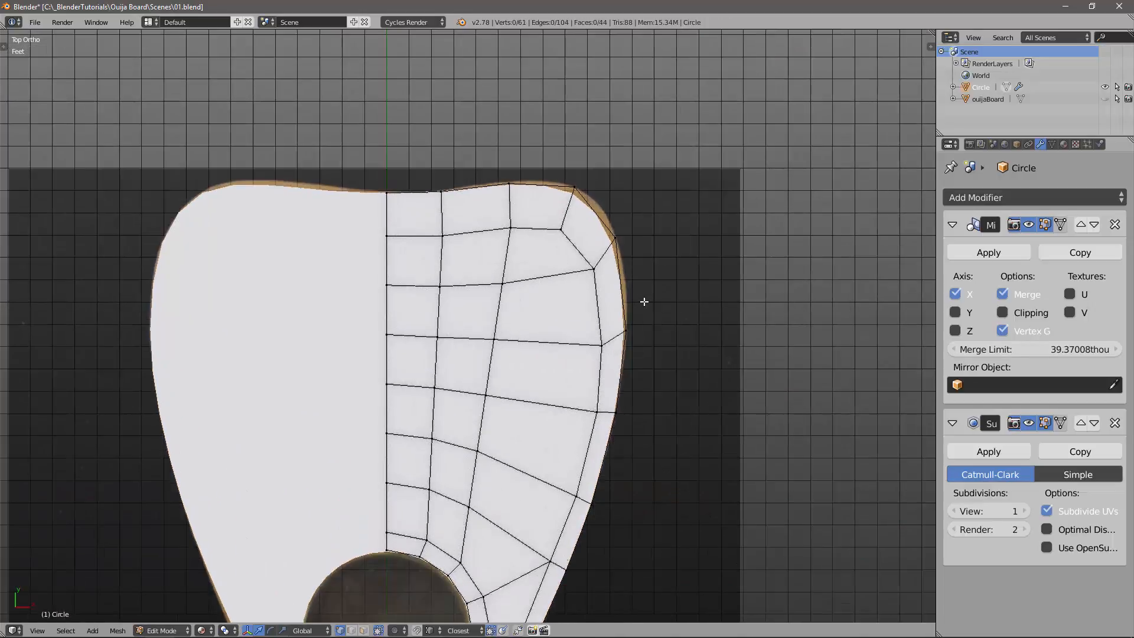
key(ctrl+Tab)
click(629, 300)
shift+middle_drag(624, 304, 615, 249)
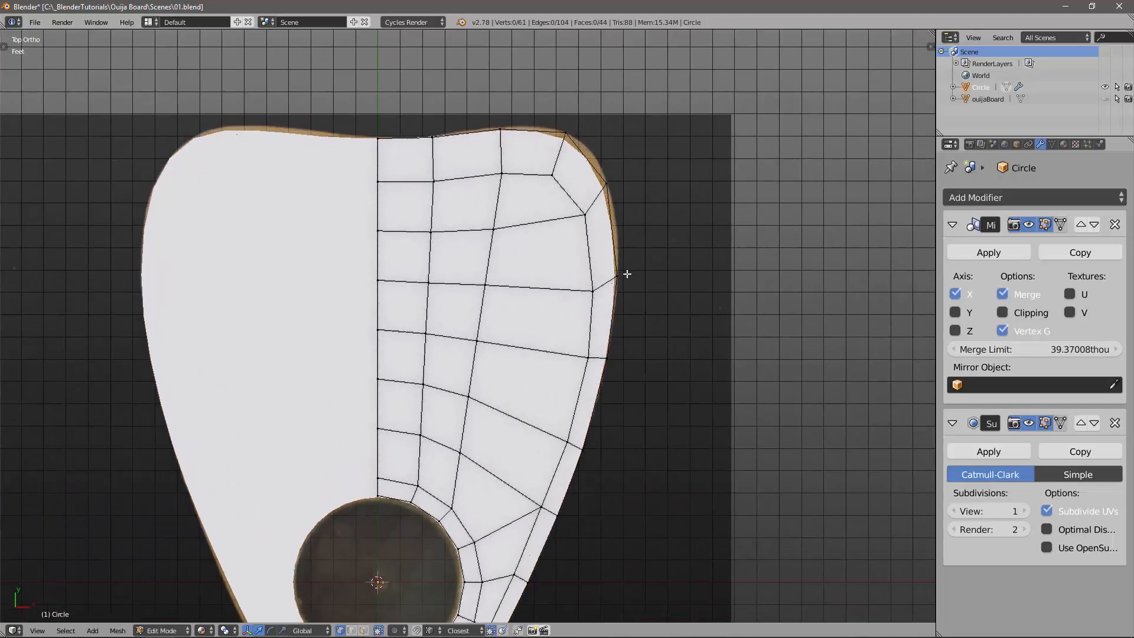
right_click(564, 134)
key(g)
click(568, 125)
right_click(614, 182)
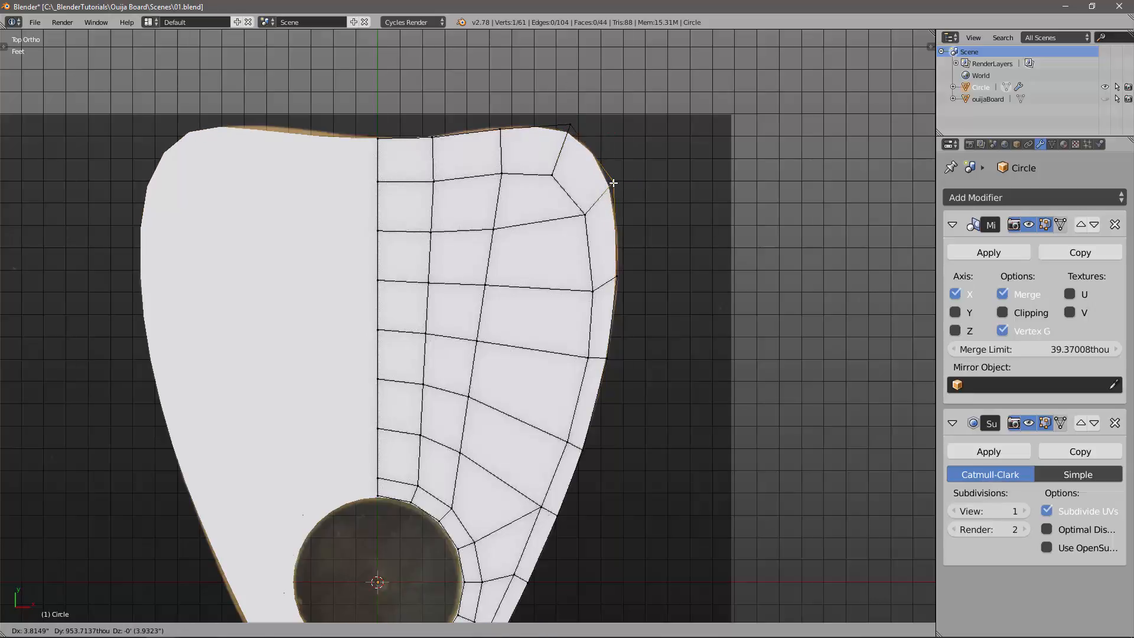
right_click(624, 275)
key(g)
click(621, 275)
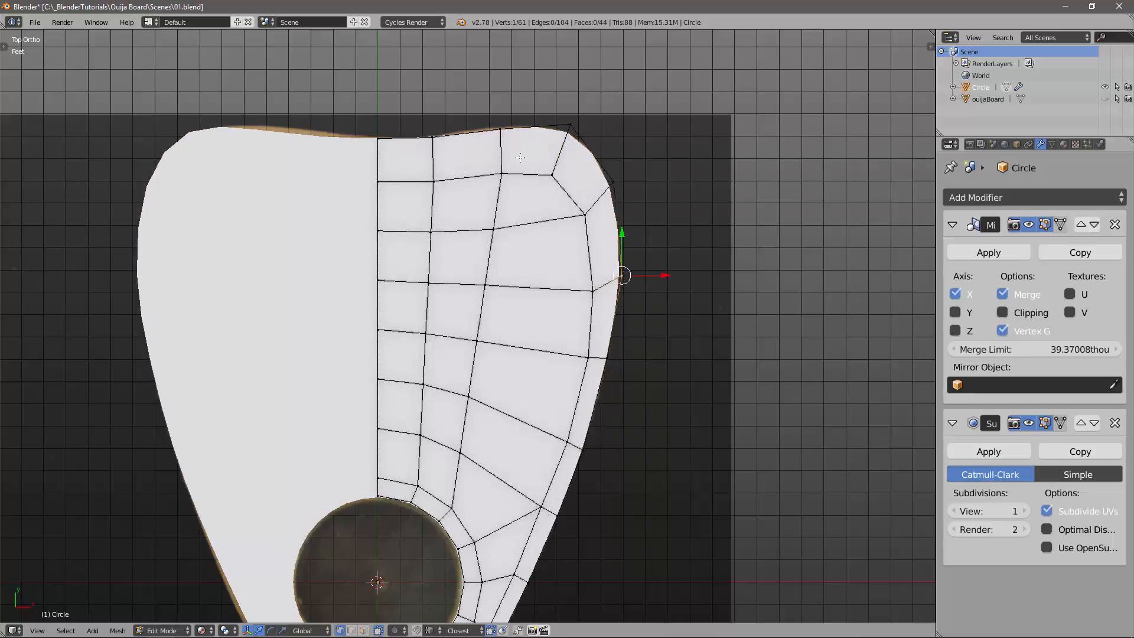
Try a viewport subdivision level of 2 for the planchette's tip and set it back to 1.
shift+middle_drag(564, 576, 589, 302)
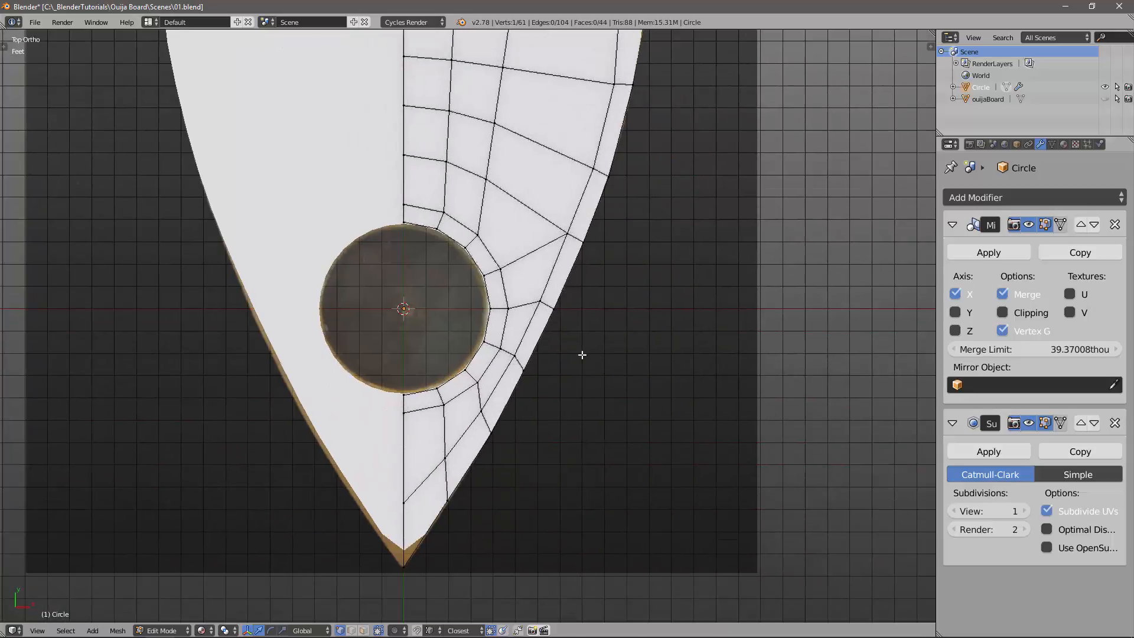
shift+middle_drag(464, 553, 491, 432)
scroll(450, 431, up, 3)
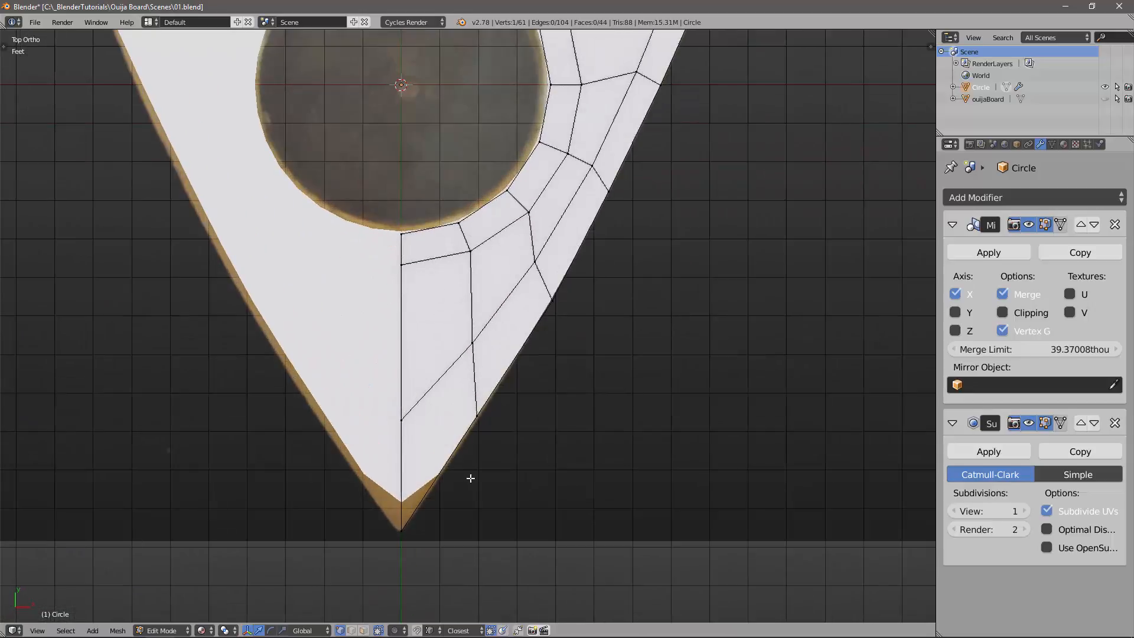
shift+middle_drag(394, 523, 434, 413)
scroll(434, 413, up, 3)
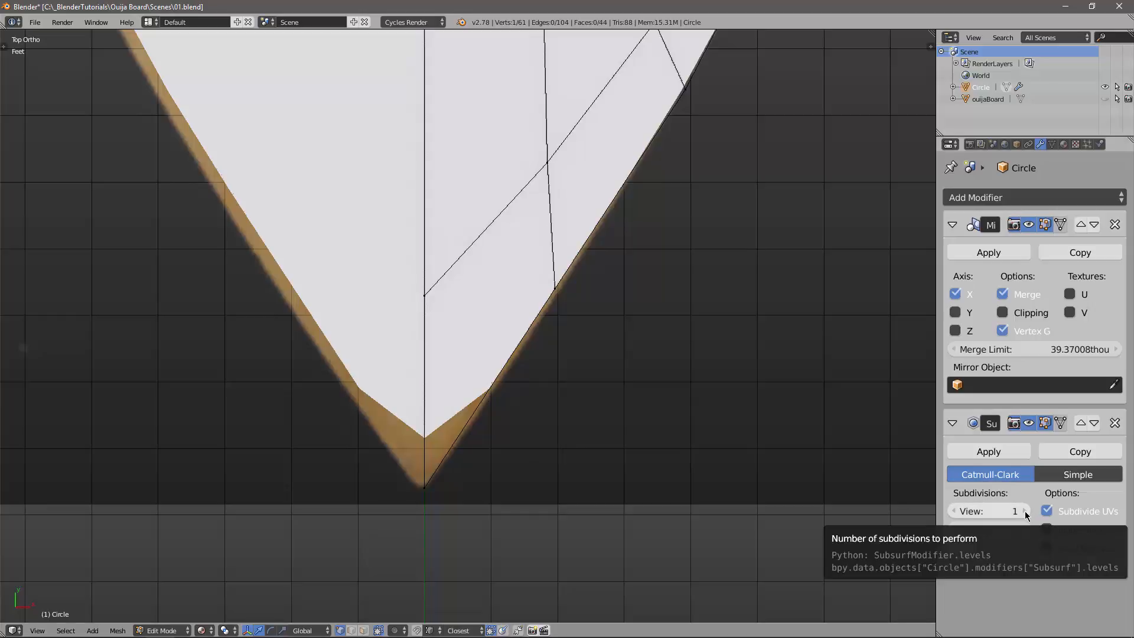
key(ctrl+2)
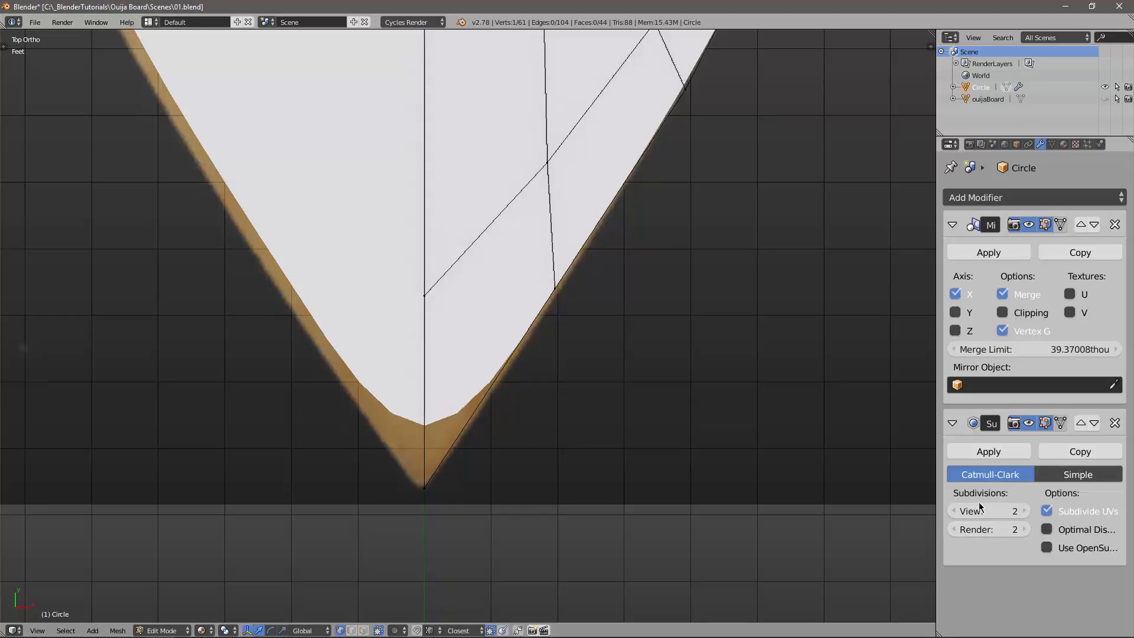
click(952, 512)
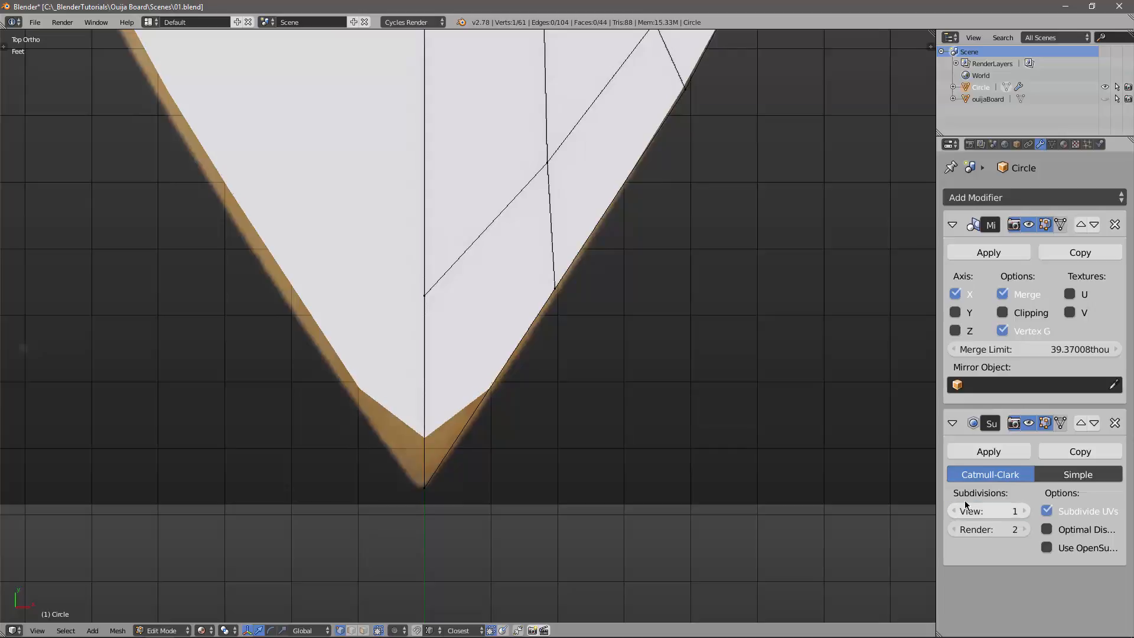
Move the lowest side vertex of the outline down along the reference edge, close to the tip, to sharpen the smoothed point.
right_click(552, 287)
scroll(532, 271, down, 1)
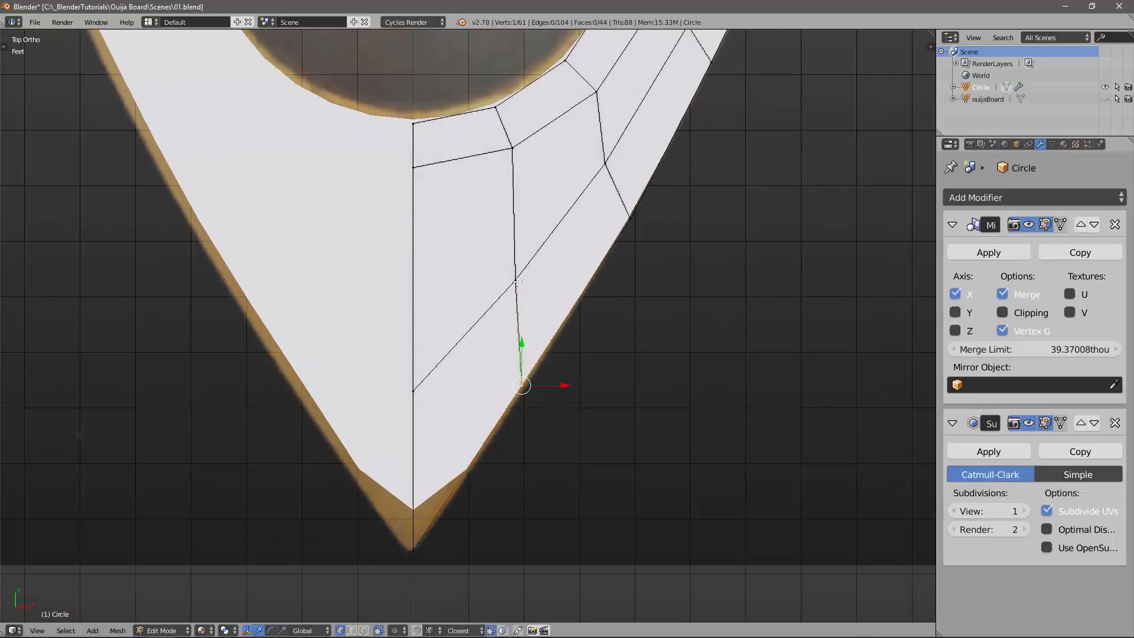
shift+right_click(516, 280)
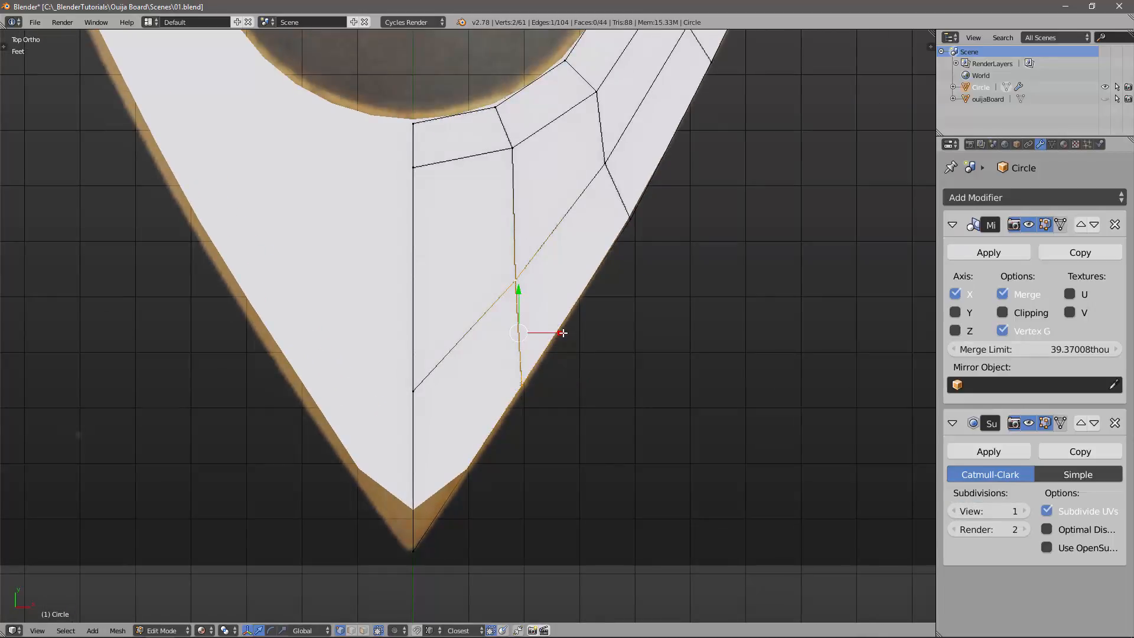
drag(561, 332, 486, 418)
right_click(480, 380)
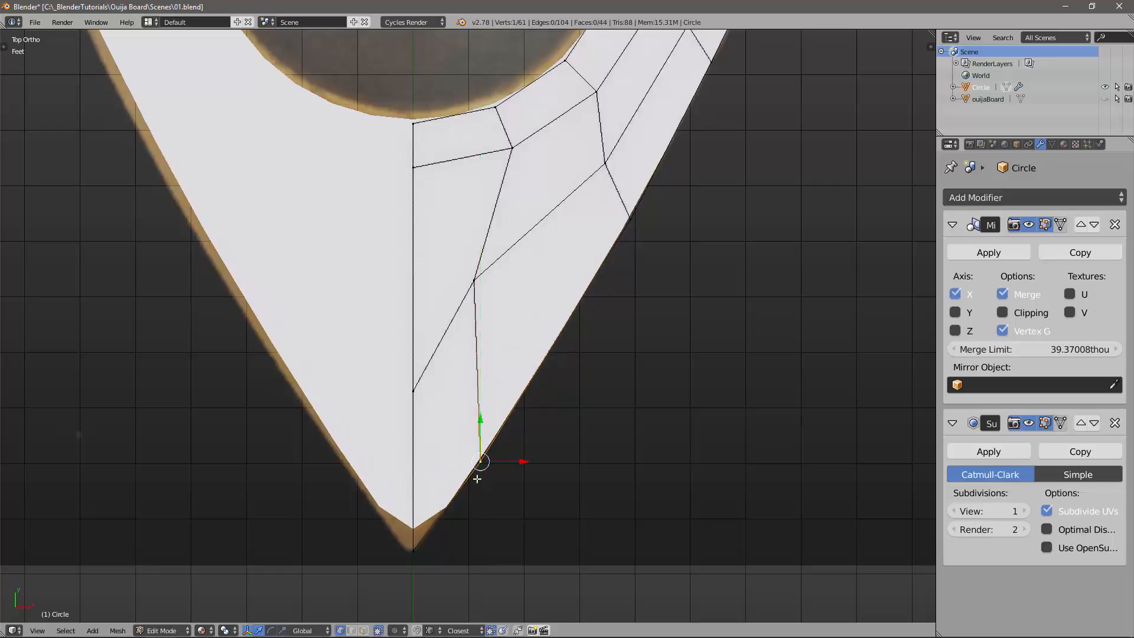
key(g)
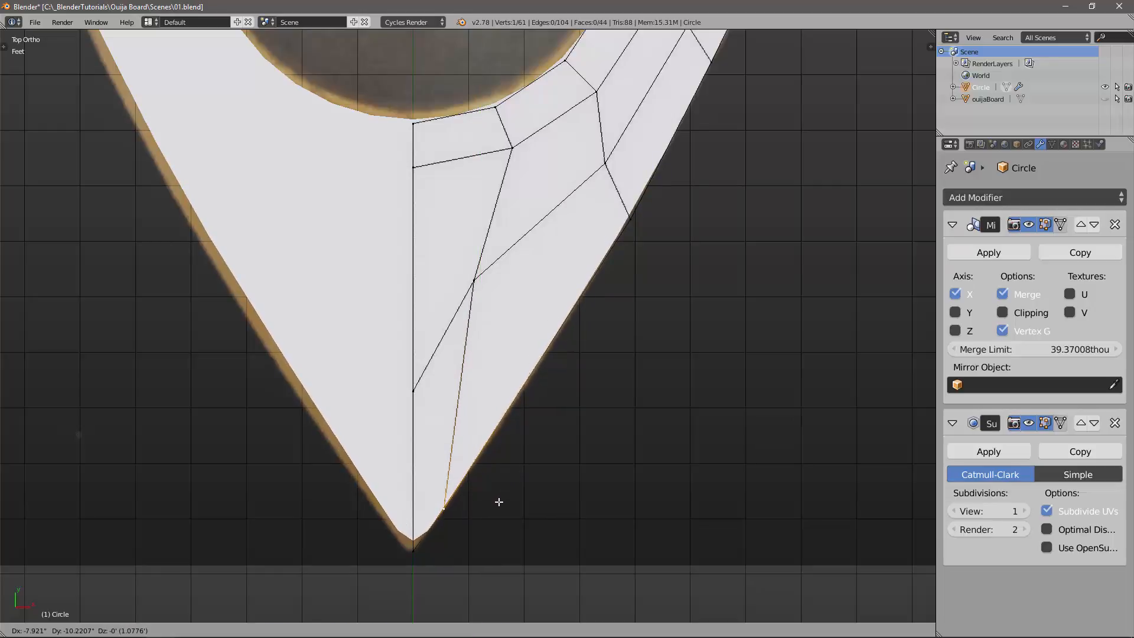
click(498, 500)
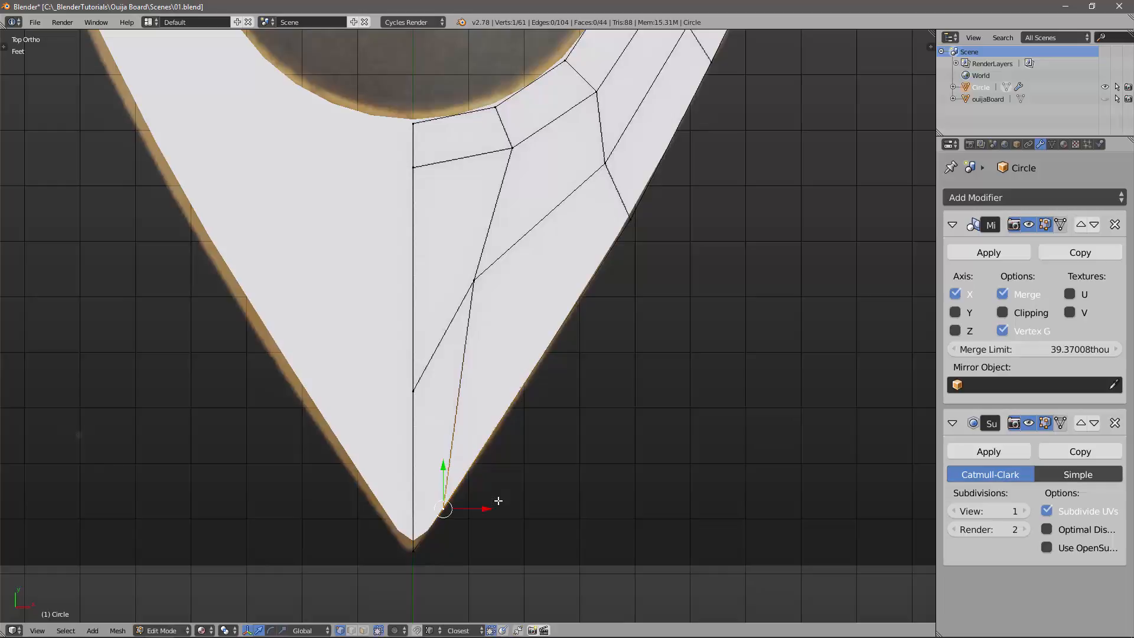
Even out the inner edge flow above the tip by shifting two inner vertices toward the border and raising the lower centre-line vertex.
right_click(474, 281)
key(g)
click(523, 288)
right_click(590, 189)
key(g)
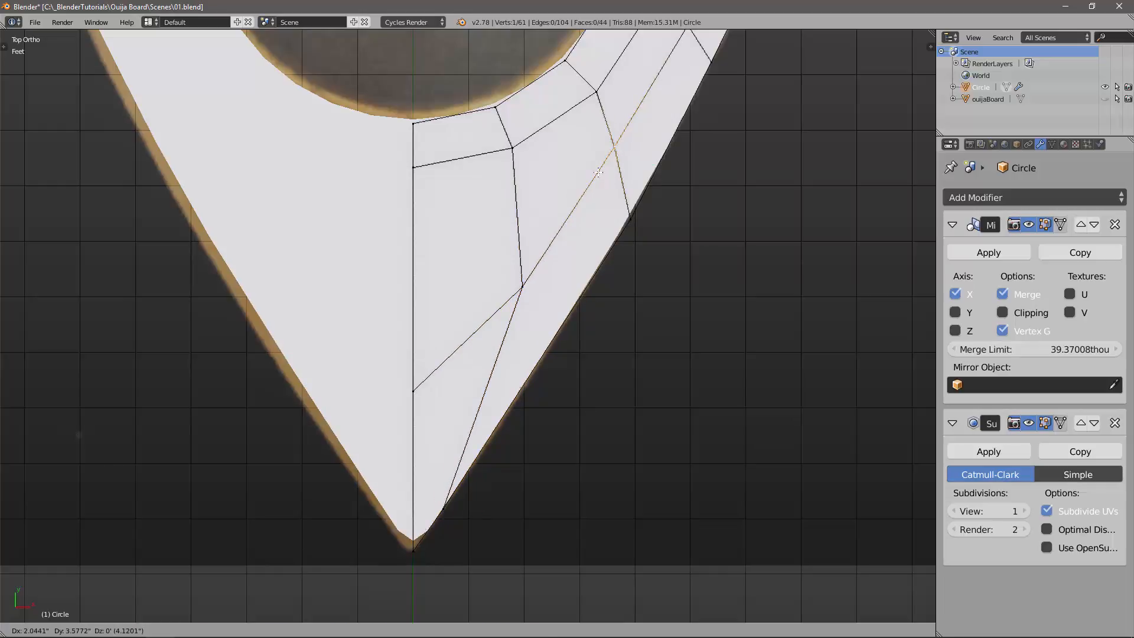
click(599, 172)
right_click(412, 392)
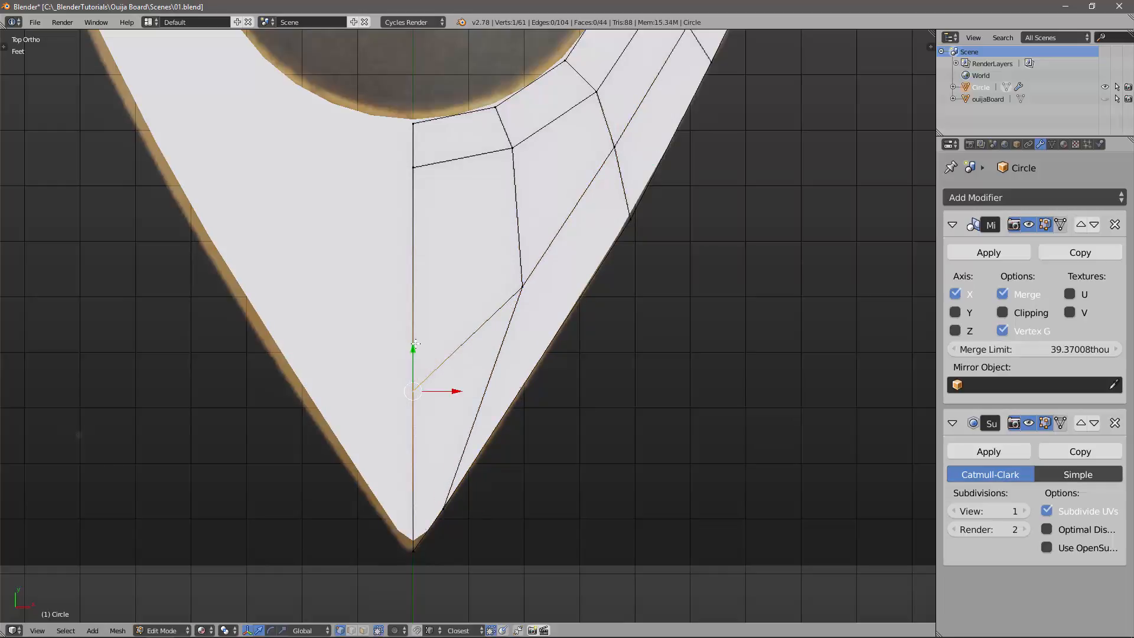
key(g)
click(414, 306)
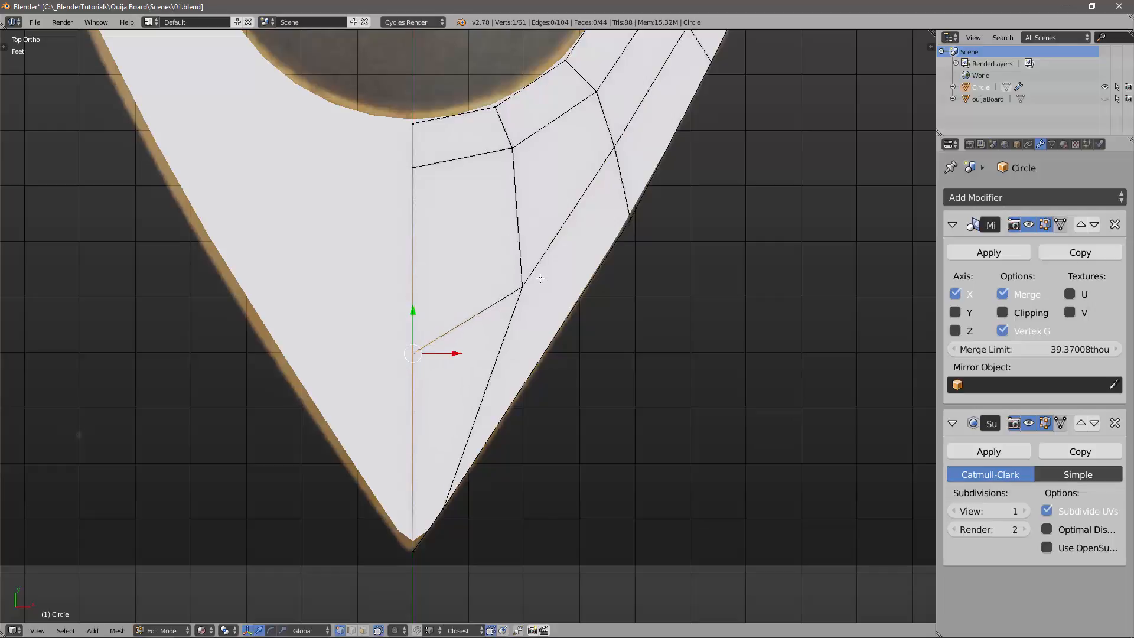
scroll(515, 397, down, 4)
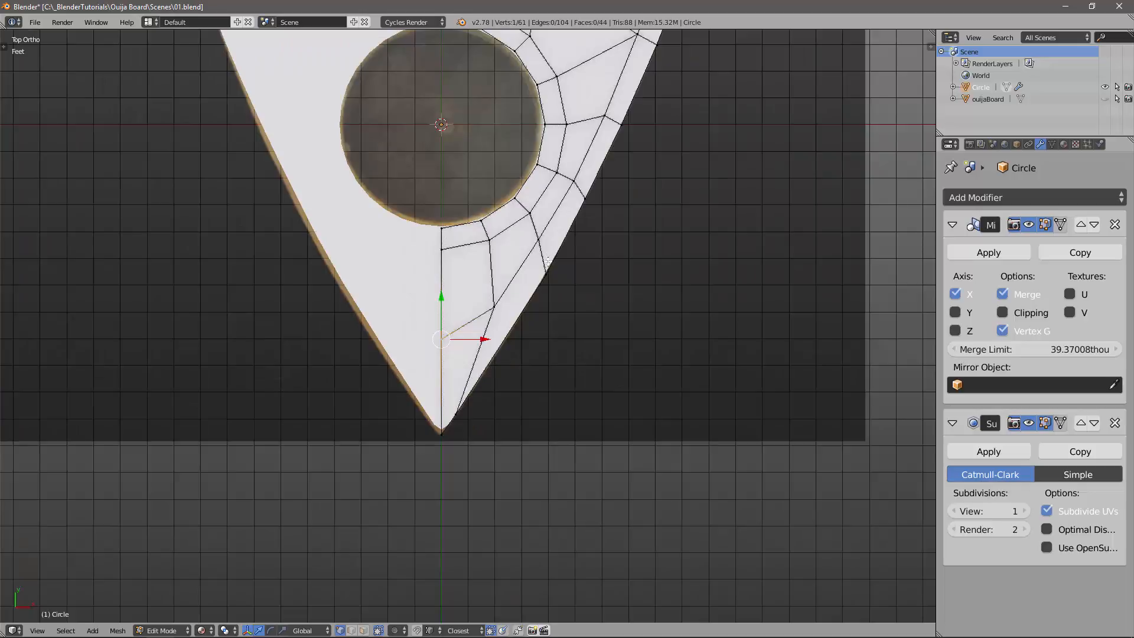
Return the planchette to Object Mode, remove its Subdivision Surface modifier and deselect it.
shift+middle_drag(548, 262, 530, 356)
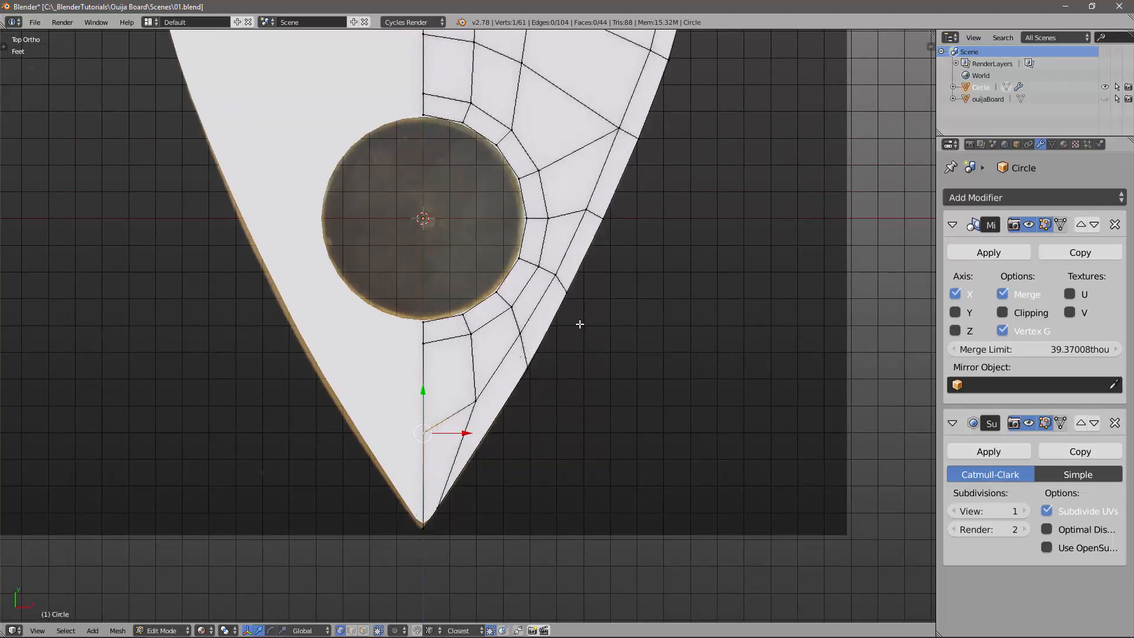
scroll(588, 250, down, 4)
key(Tab)
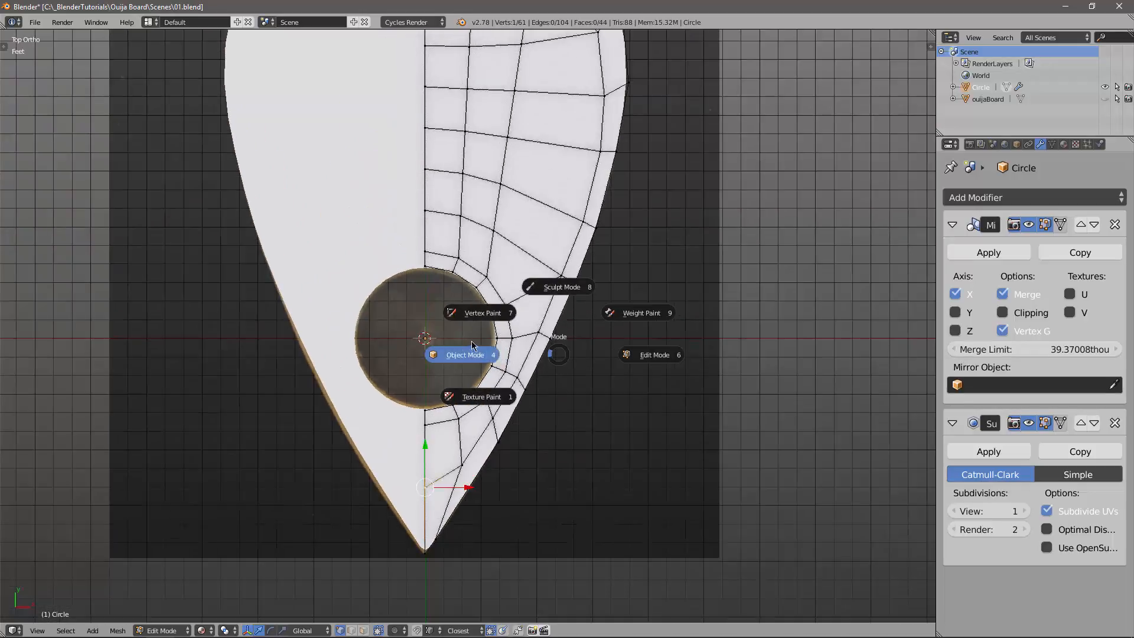
middle_drag(634, 422, 767, 388)
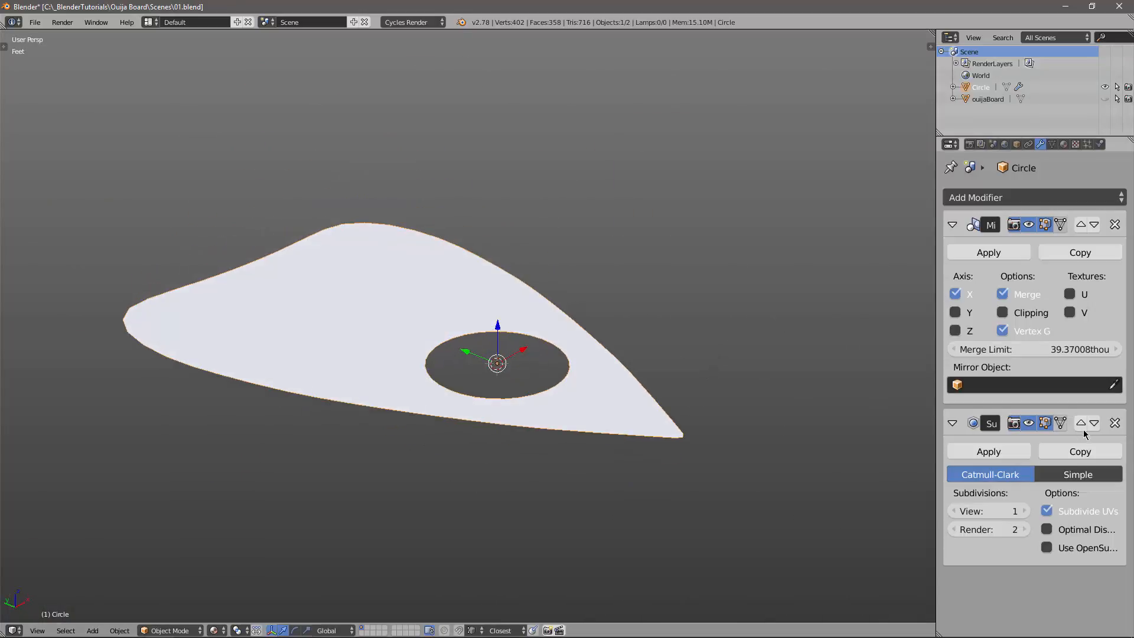
click(1114, 423)
middle_drag(546, 373, 580, 340)
key(a)
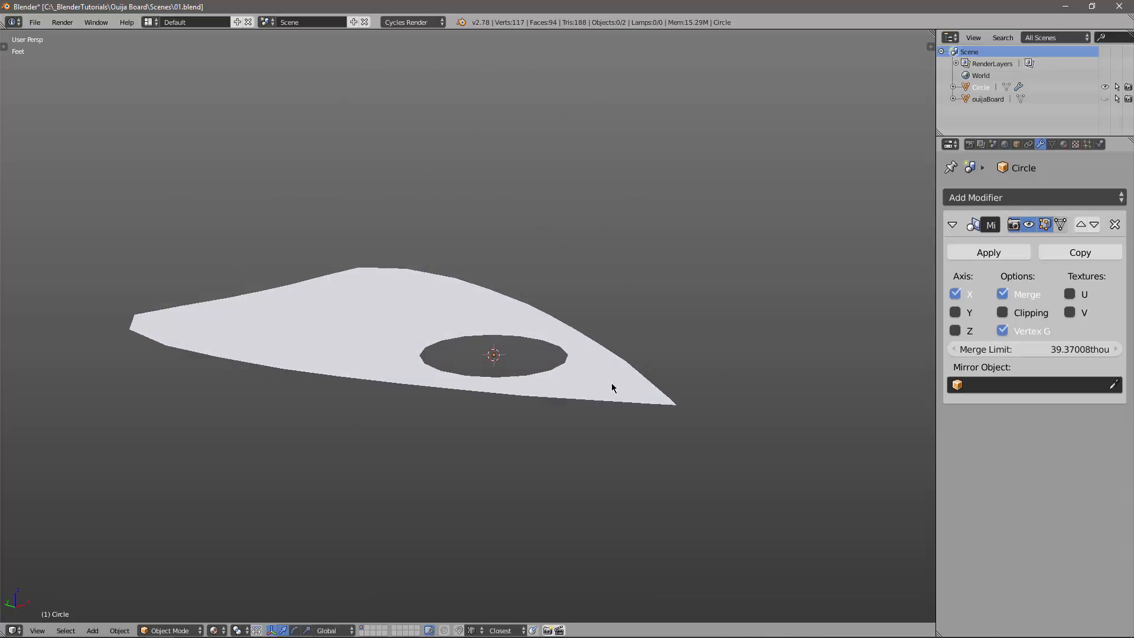
Apply the planchette's Mirror modifier so both halves become one real mesh.
middle_drag(611, 386, 708, 376)
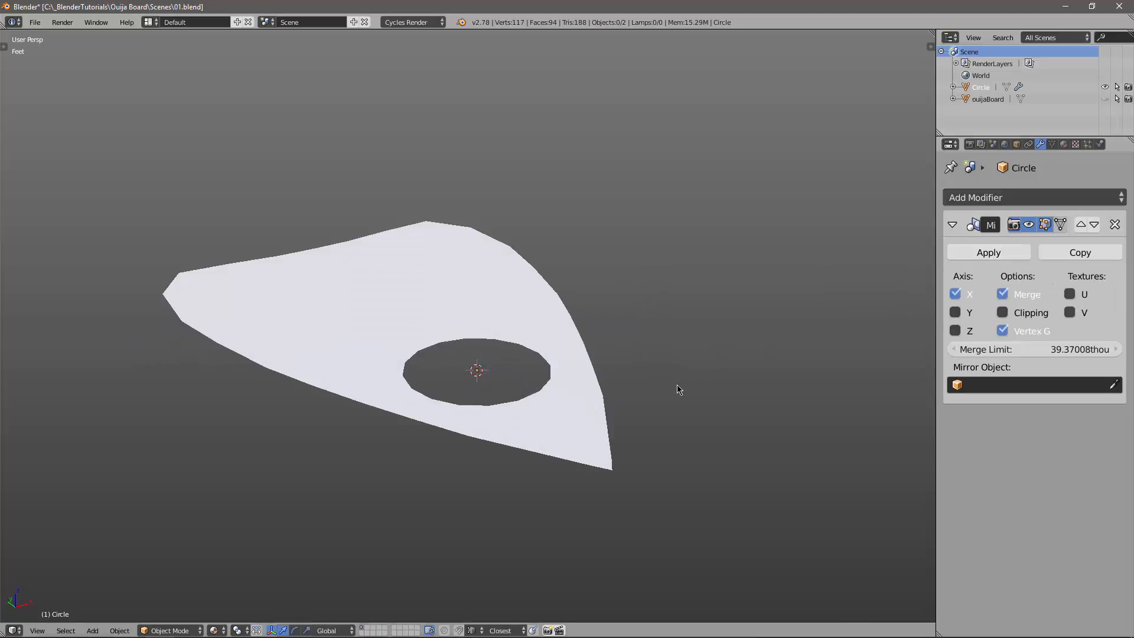
middle_drag(896, 312, 891, 316)
click(976, 254)
middle_drag(597, 397, 603, 373)
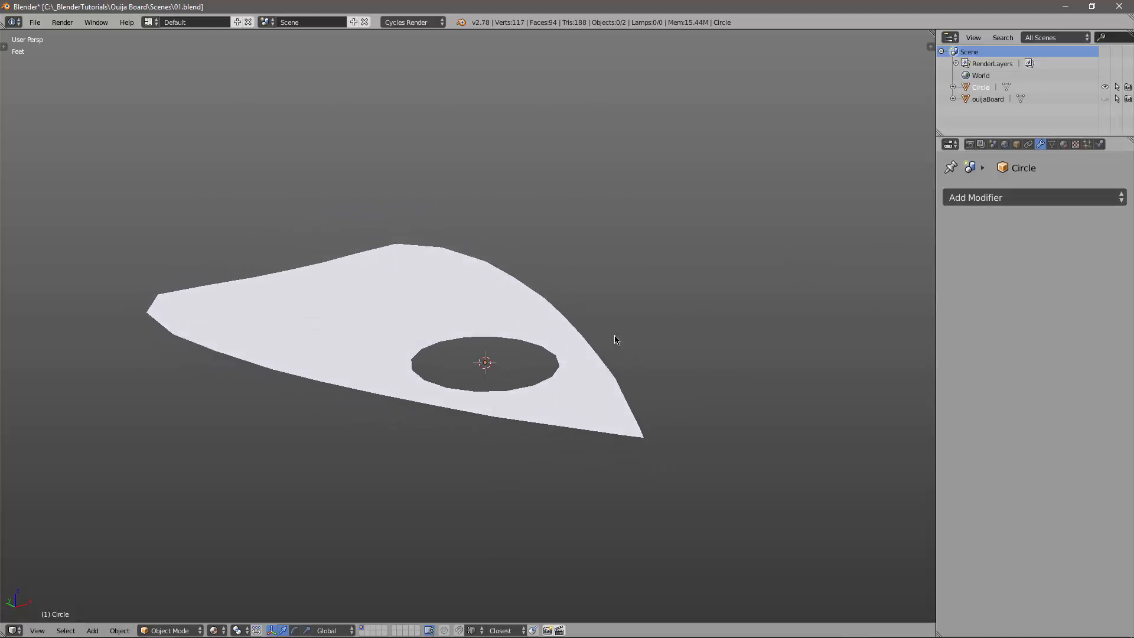
Recalculate the normals of the entire planchette mesh in Edit Mode and return to Object Mode.
key(Tab)
click(661, 335)
key(a)
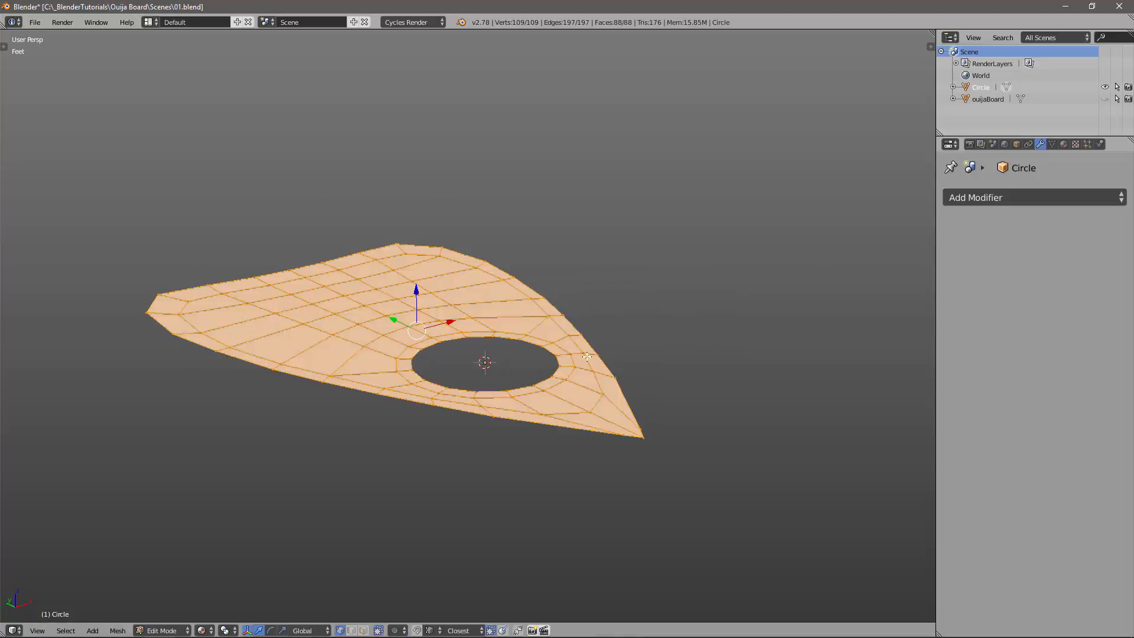
key(t)
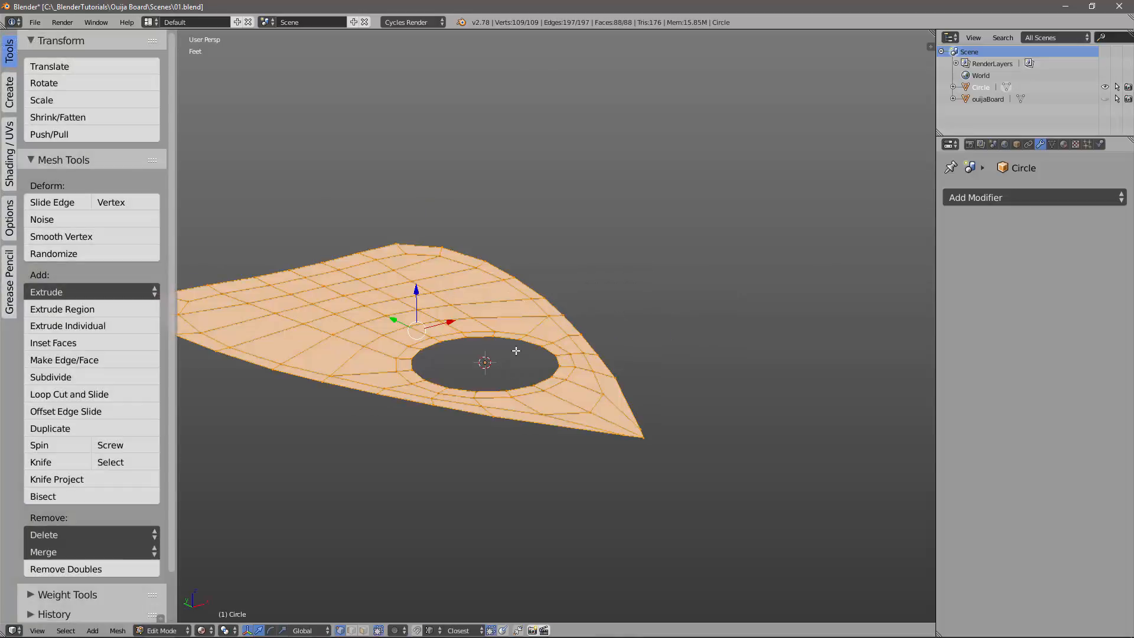
click(9, 154)
click(68, 190)
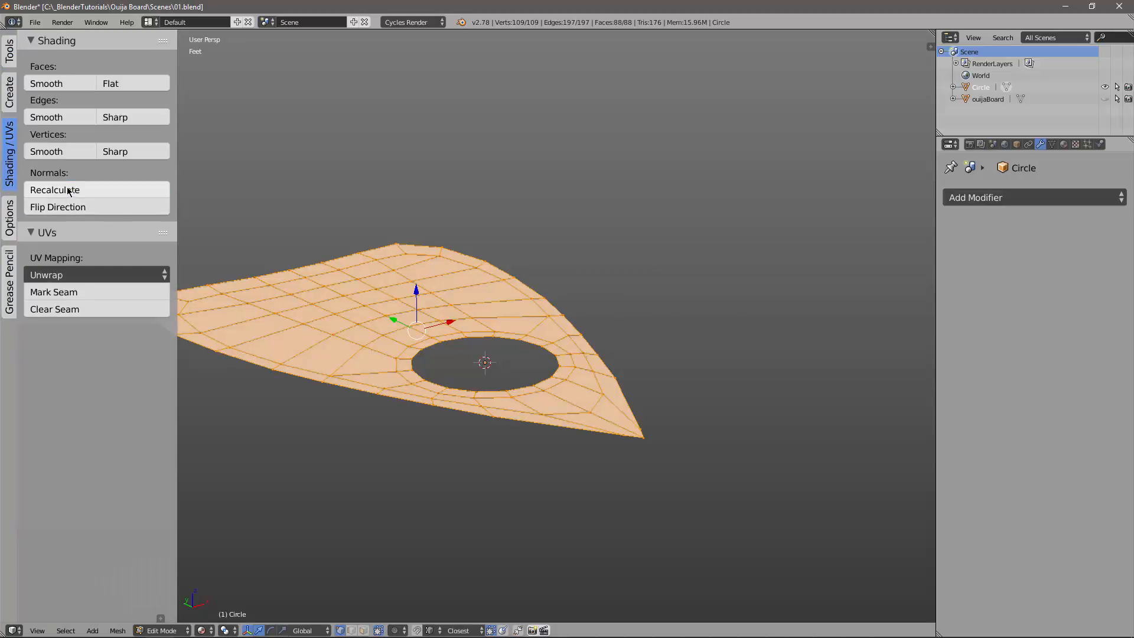
key(Tab)
click(512, 421)
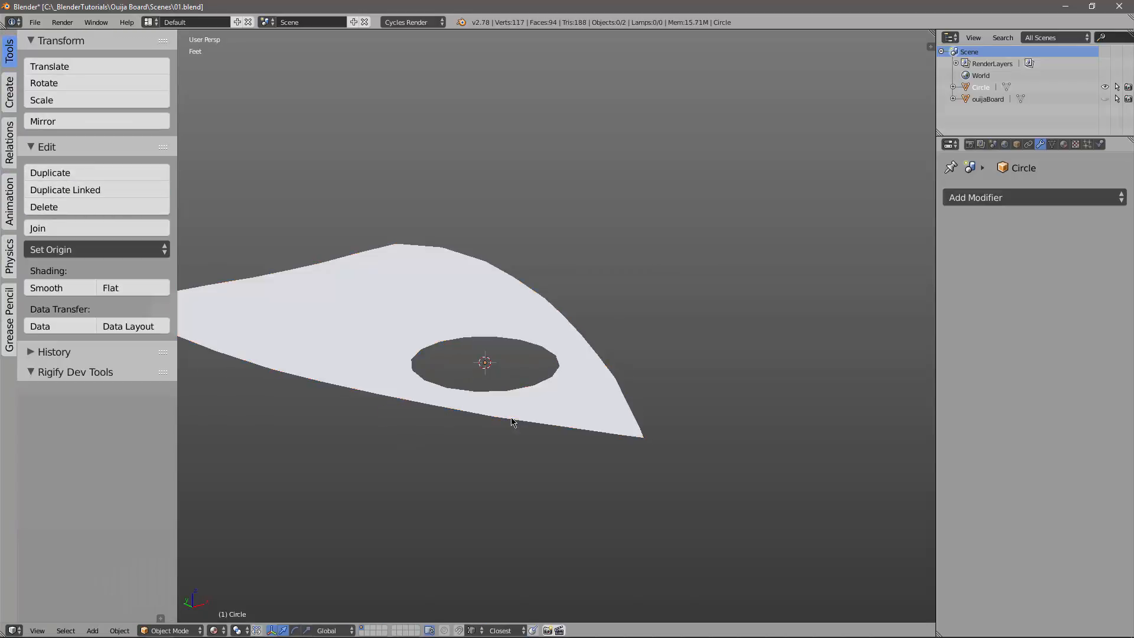
key(t)
middle_drag(543, 409, 537, 175)
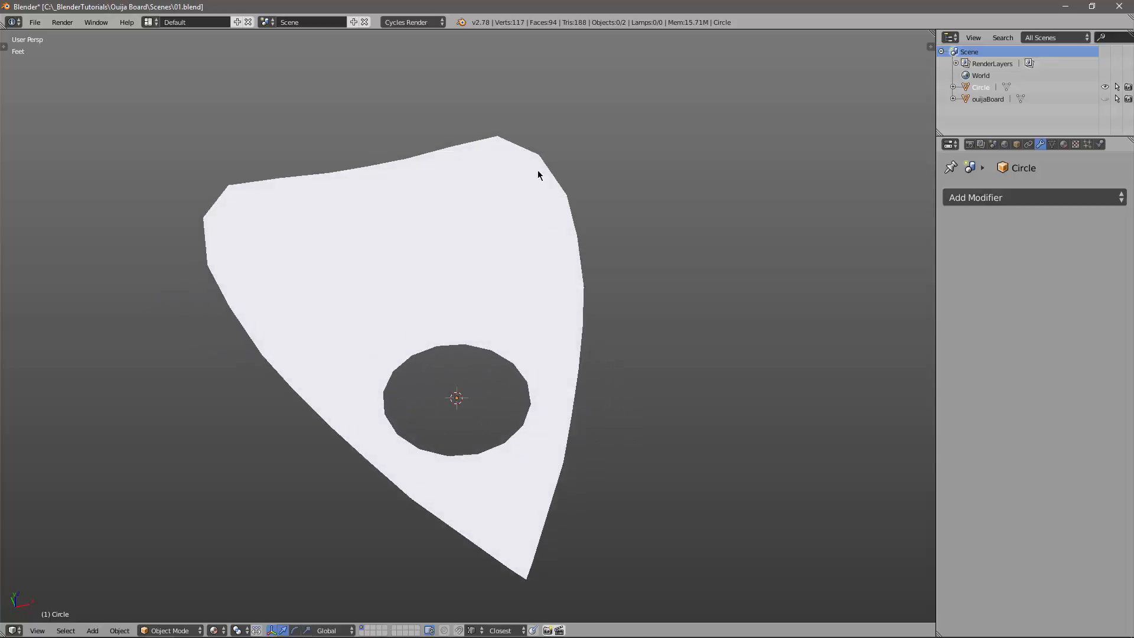
mouse_move(529, 363)
middle_down()
mouse_move(534, 230)
mouse_move(531, 339)
mouse_move(509, 256)
mouse_move(534, 253)
mouse_move(528, 380)
middle_up()
mouse_move(602, 392)
middle_down()
mouse_move(595, 354)
mouse_move(612, 388)
middle_up()
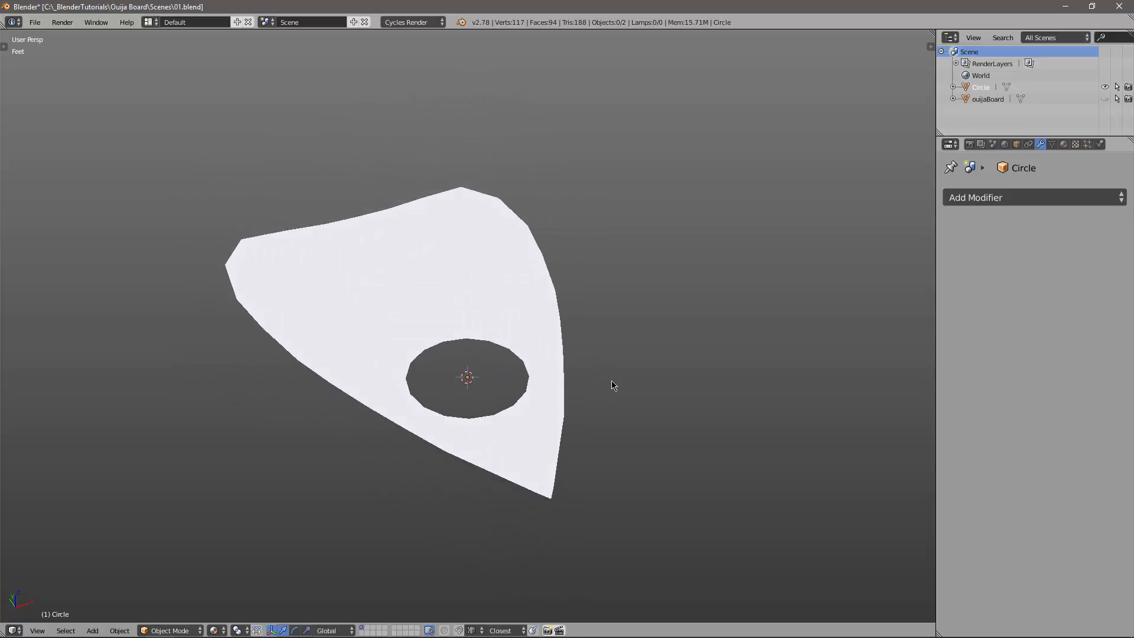
Try a Solidify modifier with a thickness of 1' on the planchette, inspect the thickened rim, and remove the modifier.
click(1028, 198)
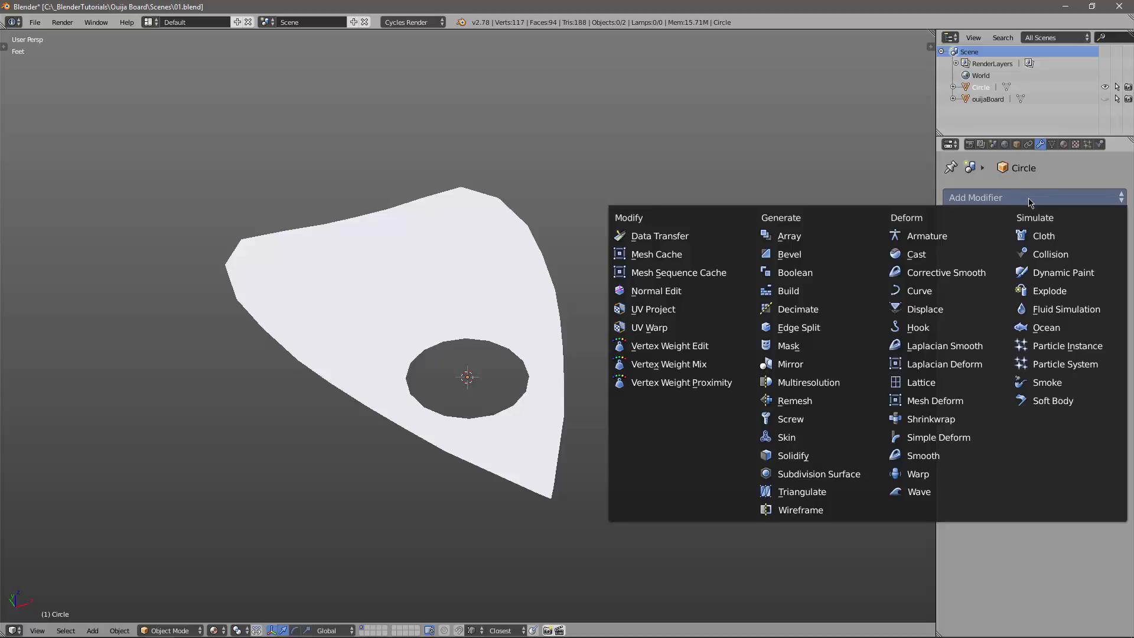
click(816, 456)
middle_drag(629, 425, 655, 401)
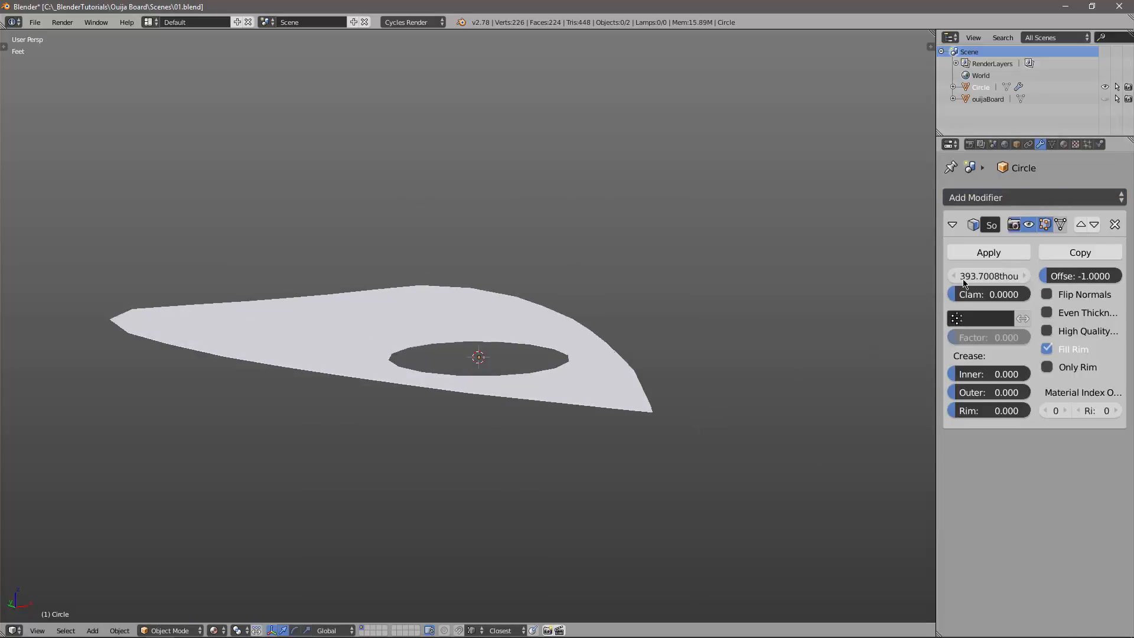
click(988, 275)
text(1')
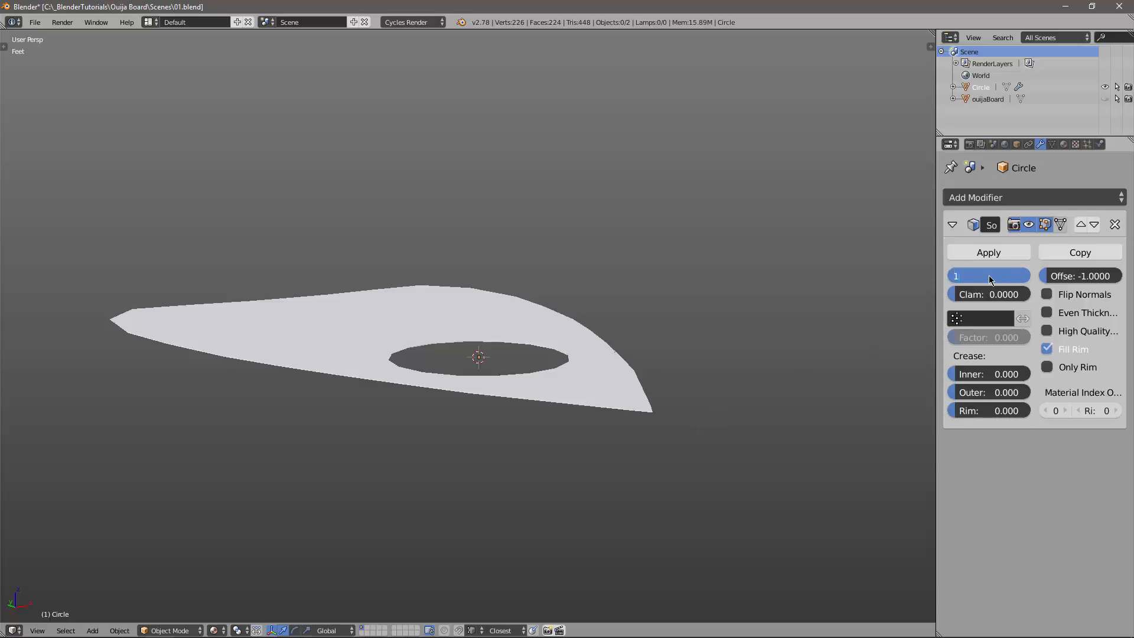
key(Return)
middle_drag(527, 347, 691, 374)
middle_drag(617, 412, 623, 405)
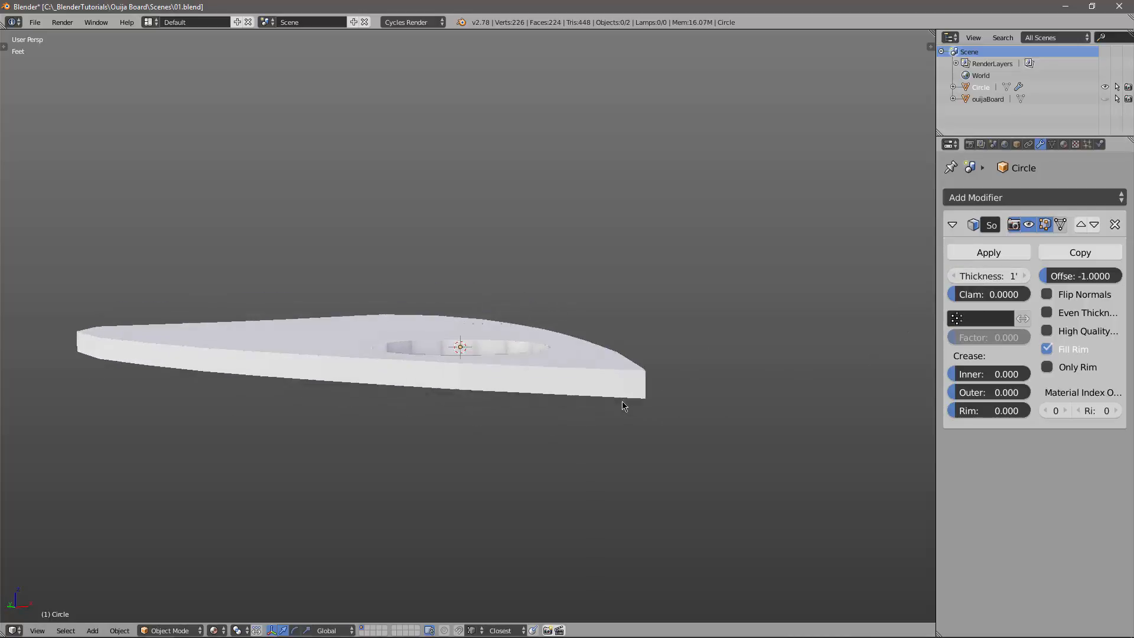
scroll(617, 404, down, 2)
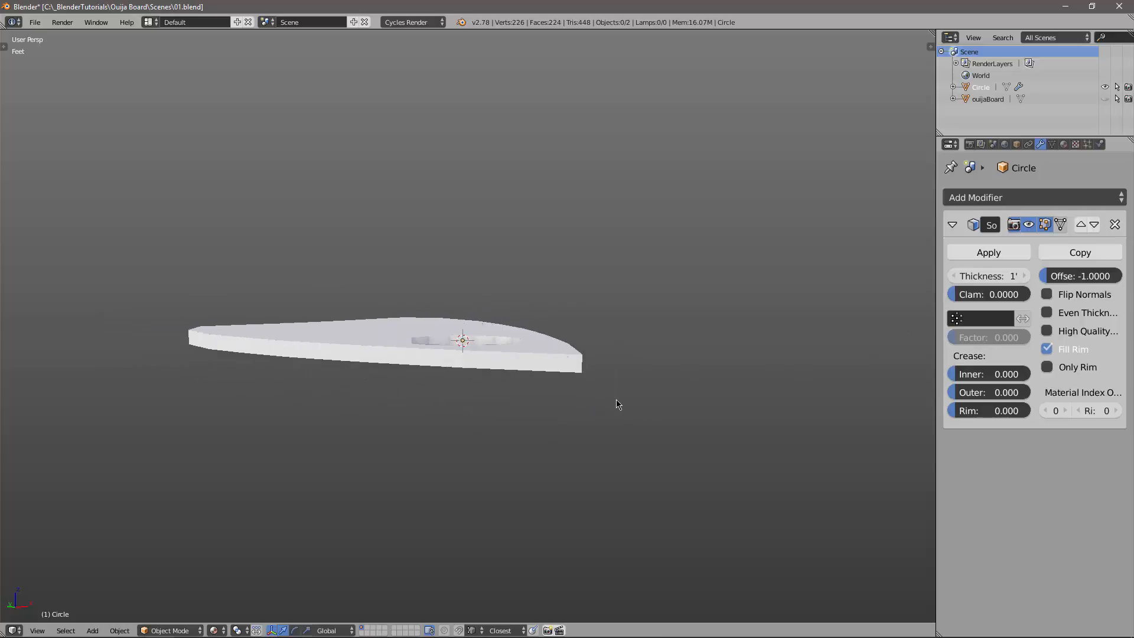
middle_drag(617, 404, 622, 432)
scroll(623, 431, up, 3)
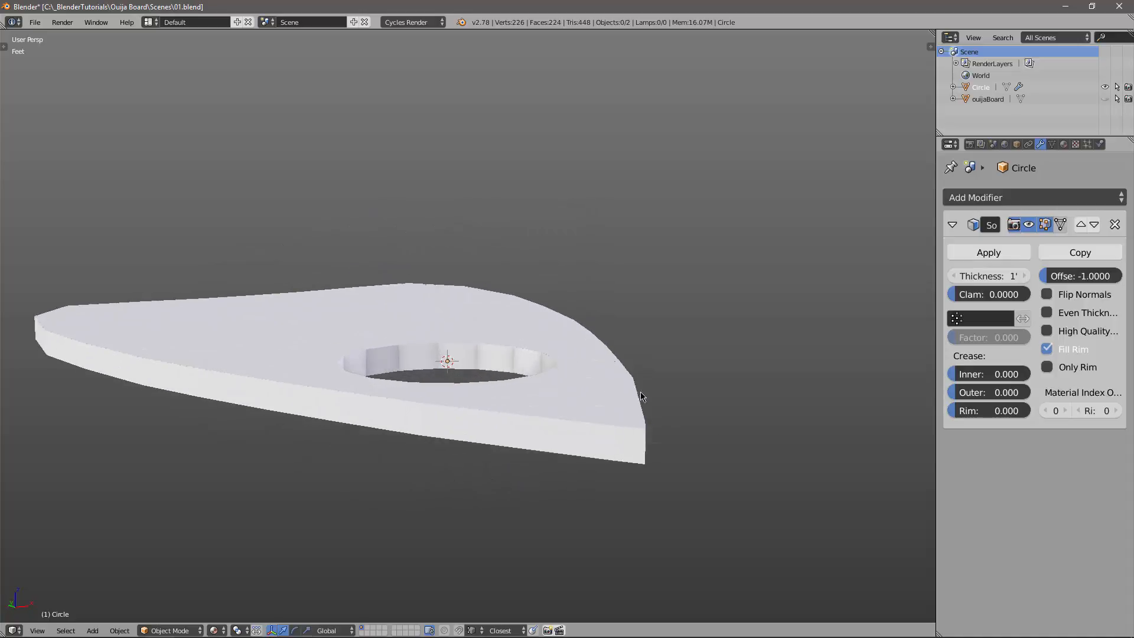
middle_drag(640, 392, 643, 388)
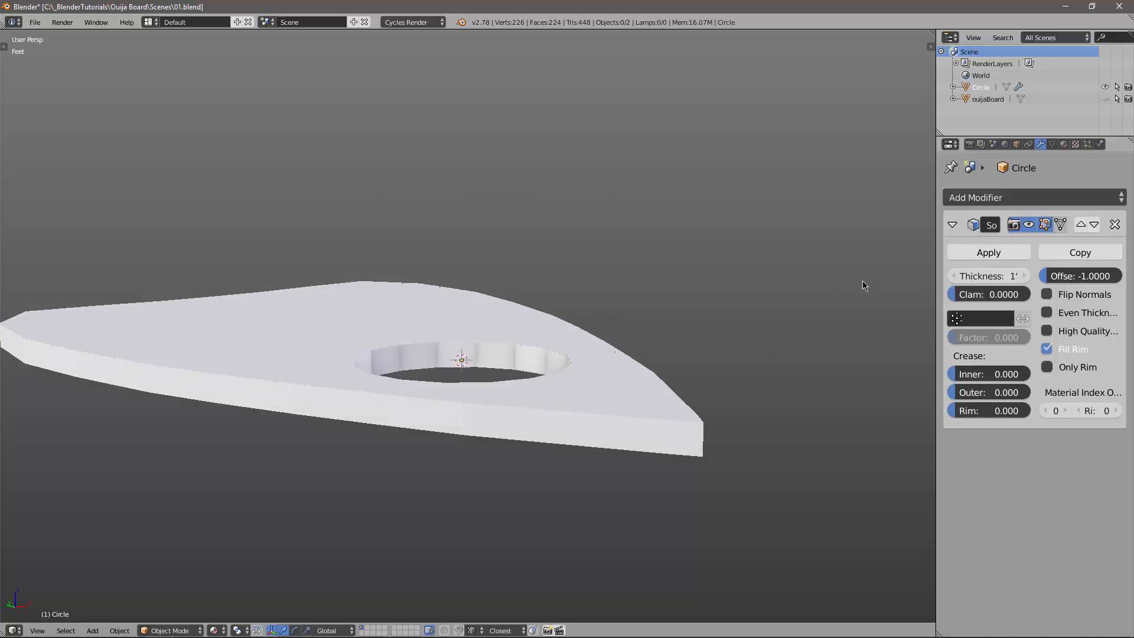
middle_drag(731, 321, 701, 347)
click(1115, 224)
In top orthographic view, turn off the background reference images and unhide the ouijaBoard object.
key(KP_7)
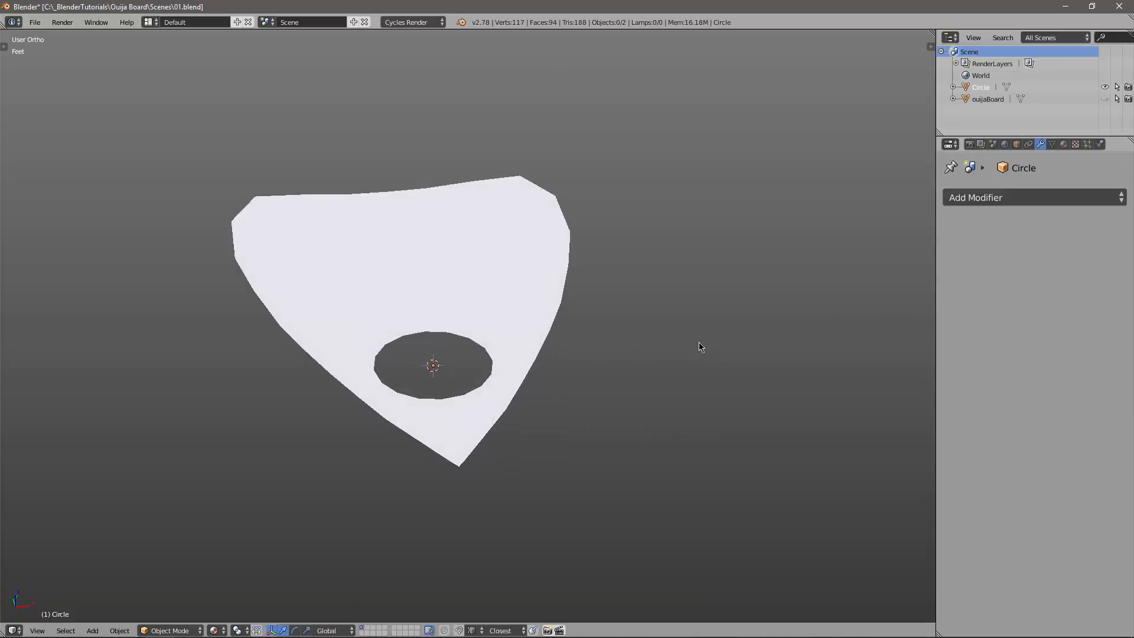
scroll(716, 392, down, 2)
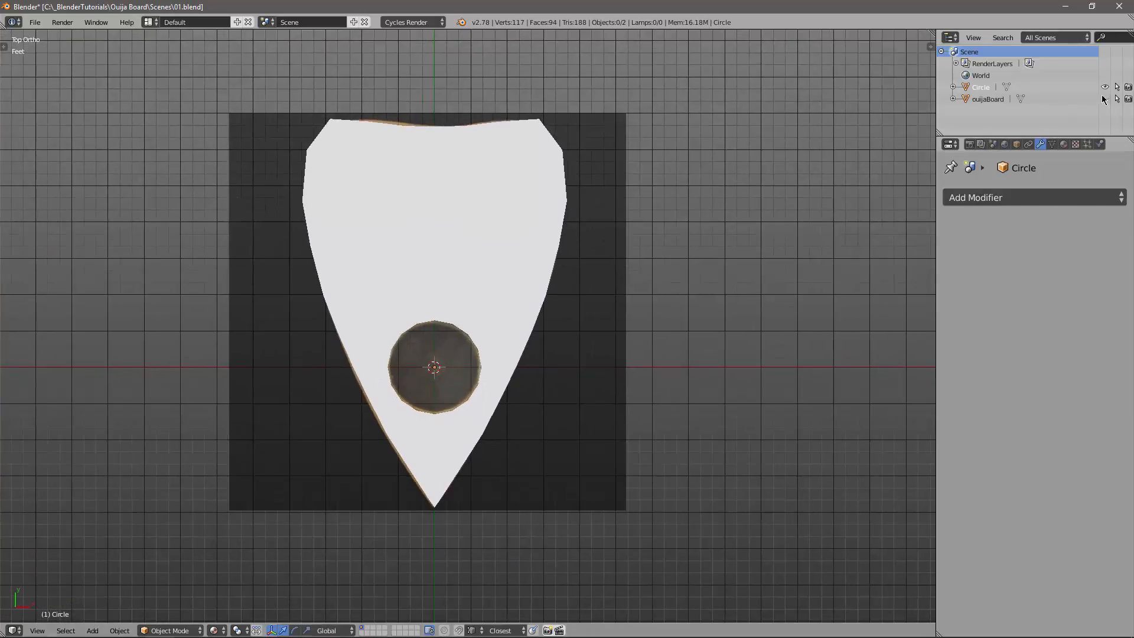
key(n)
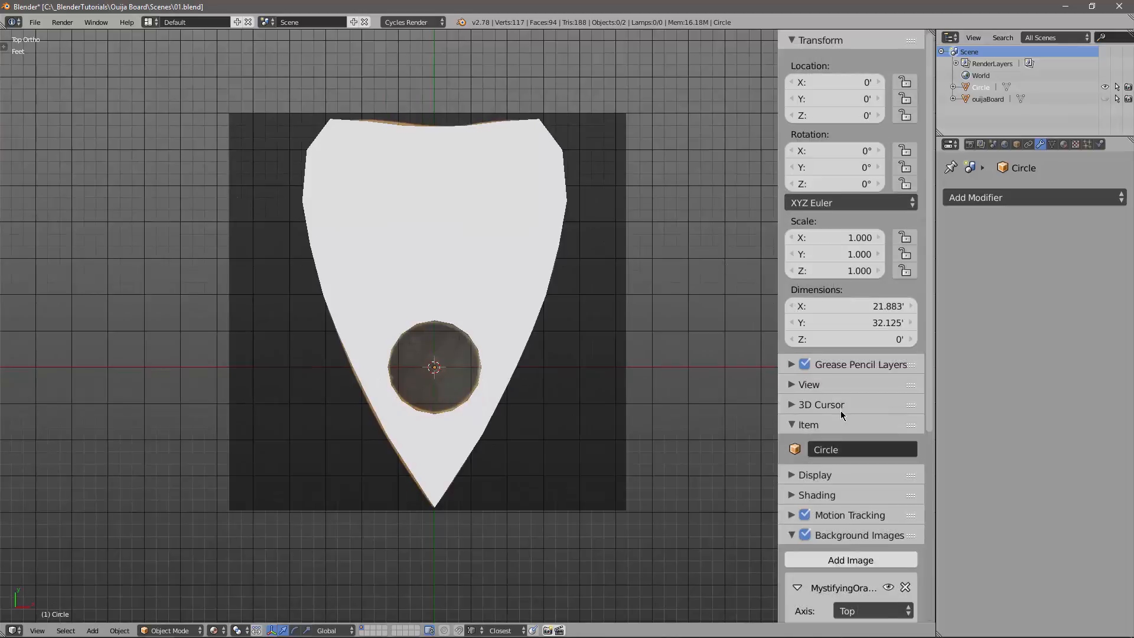
scroll(841, 410, down, 10)
click(804, 256)
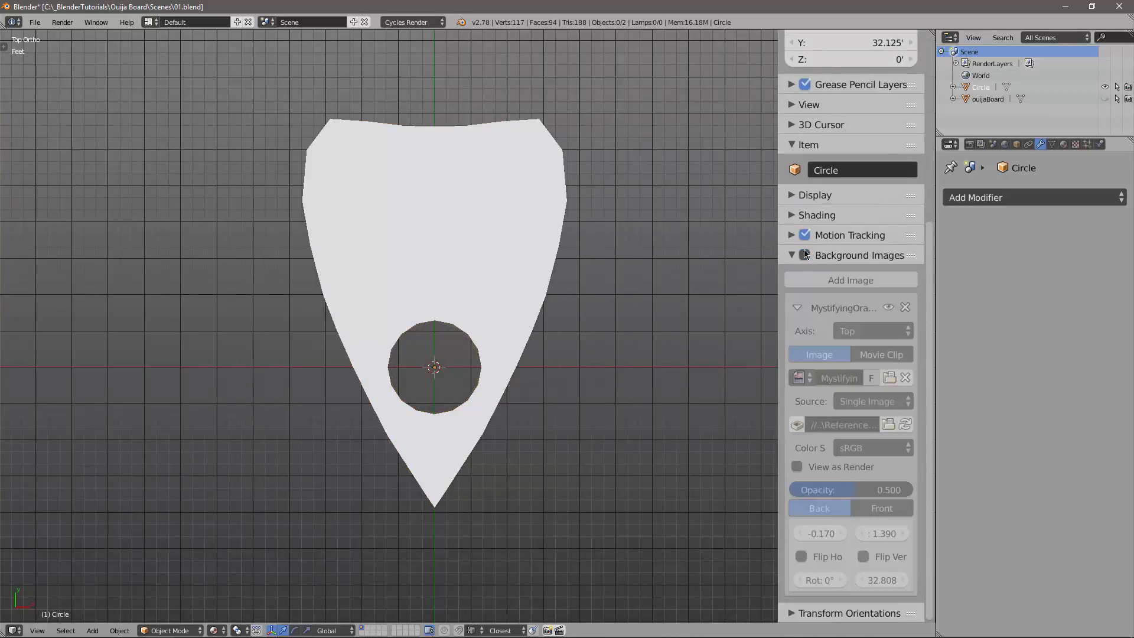
click(795, 257)
key(n)
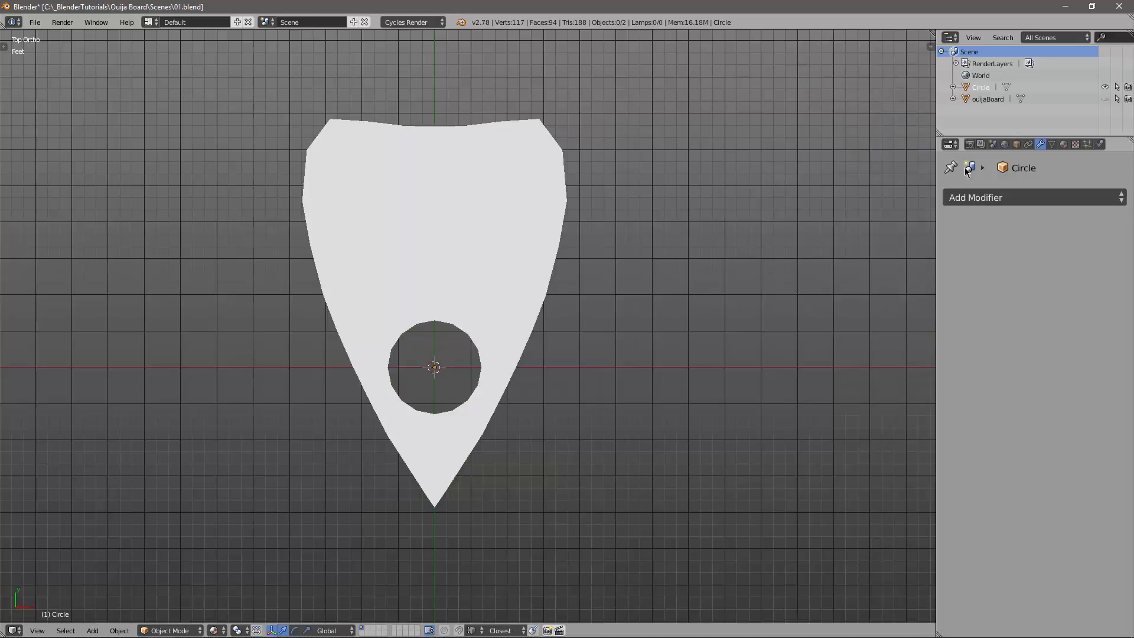
click(1104, 98)
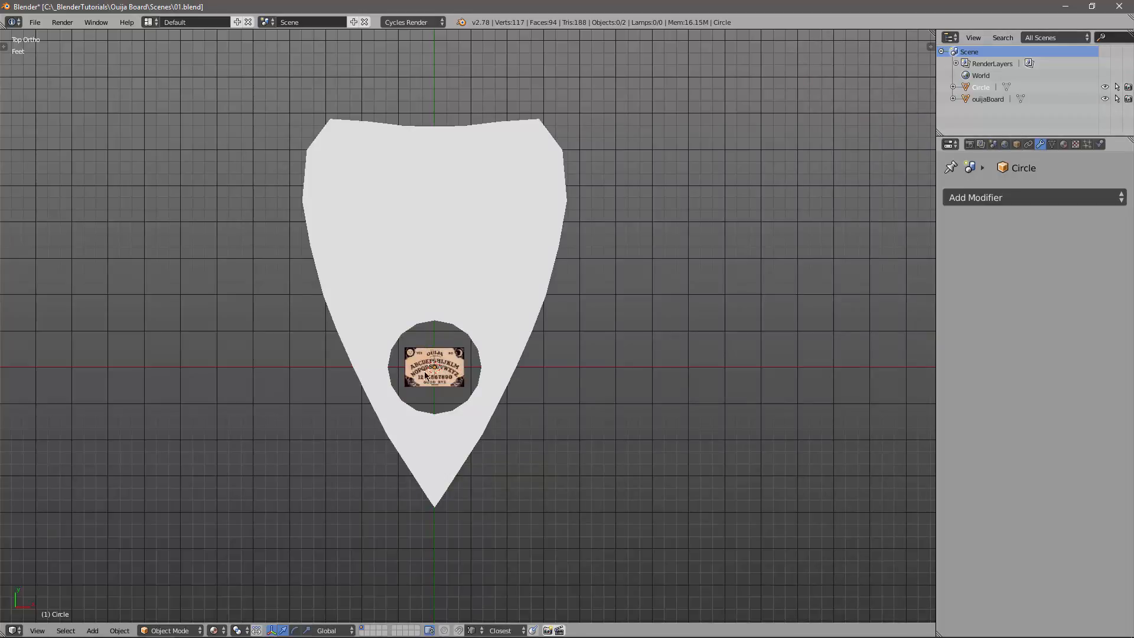
shift+middle_drag(561, 382, 571, 374)
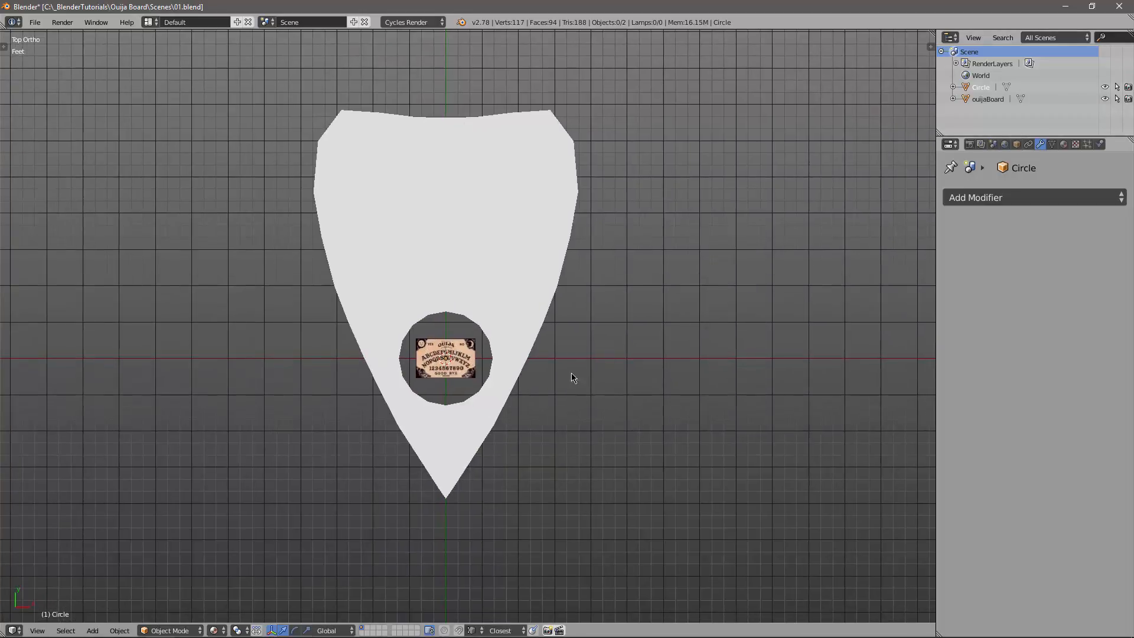
Scale the entire planchette mesh down in Edit Mode to roughly a fifth of the board's width.
right_click(548, 310)
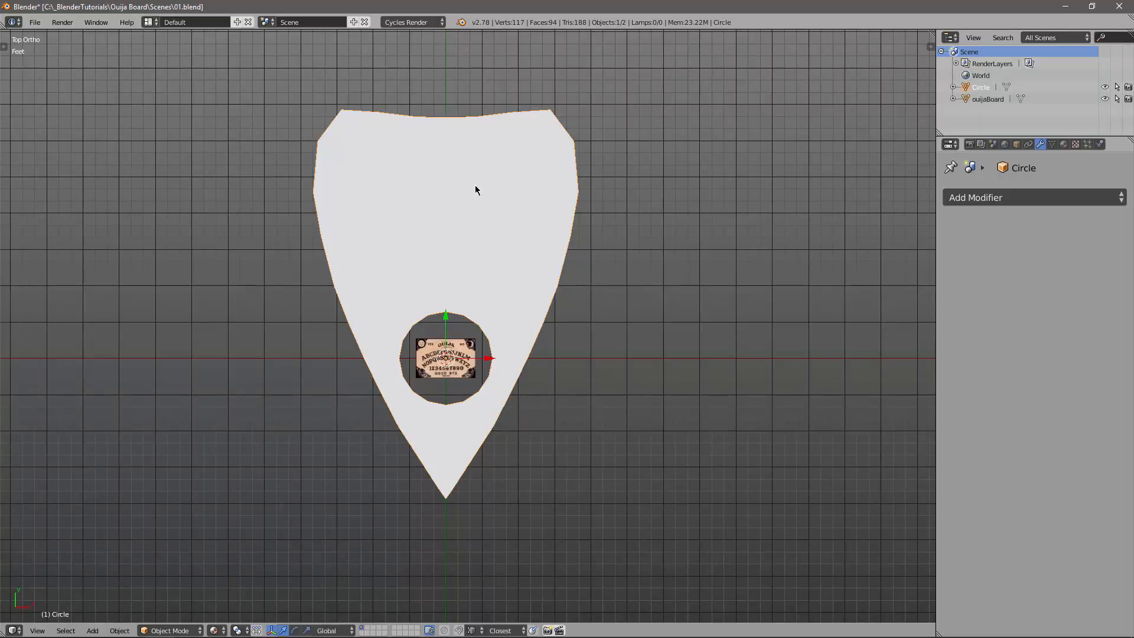
key(Tab)
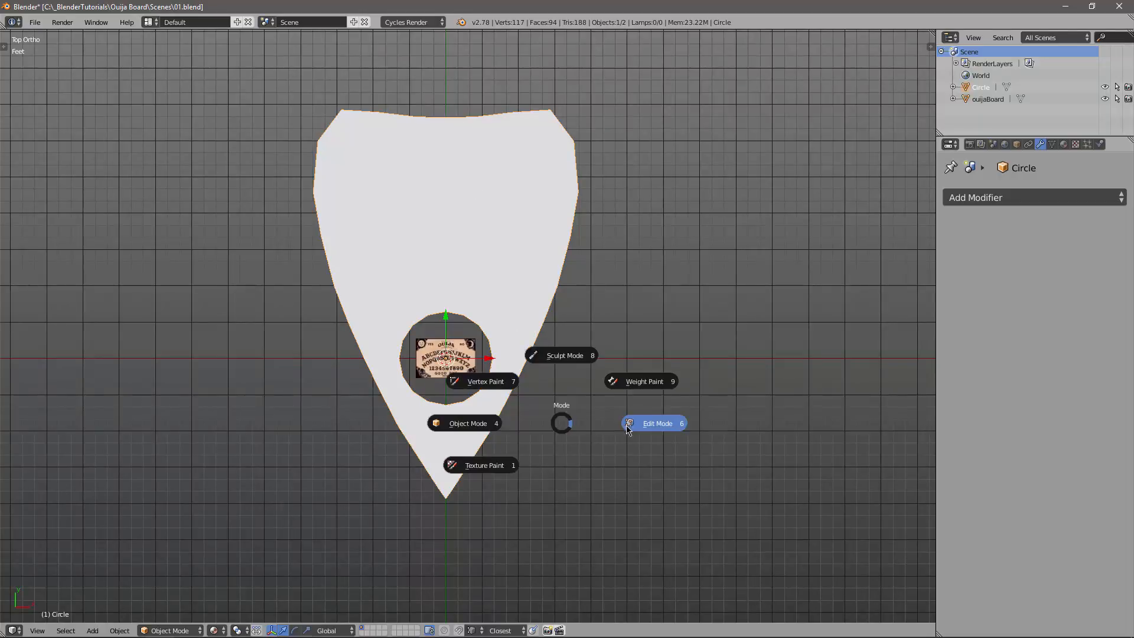
click(648, 428)
key(a)
key(a)
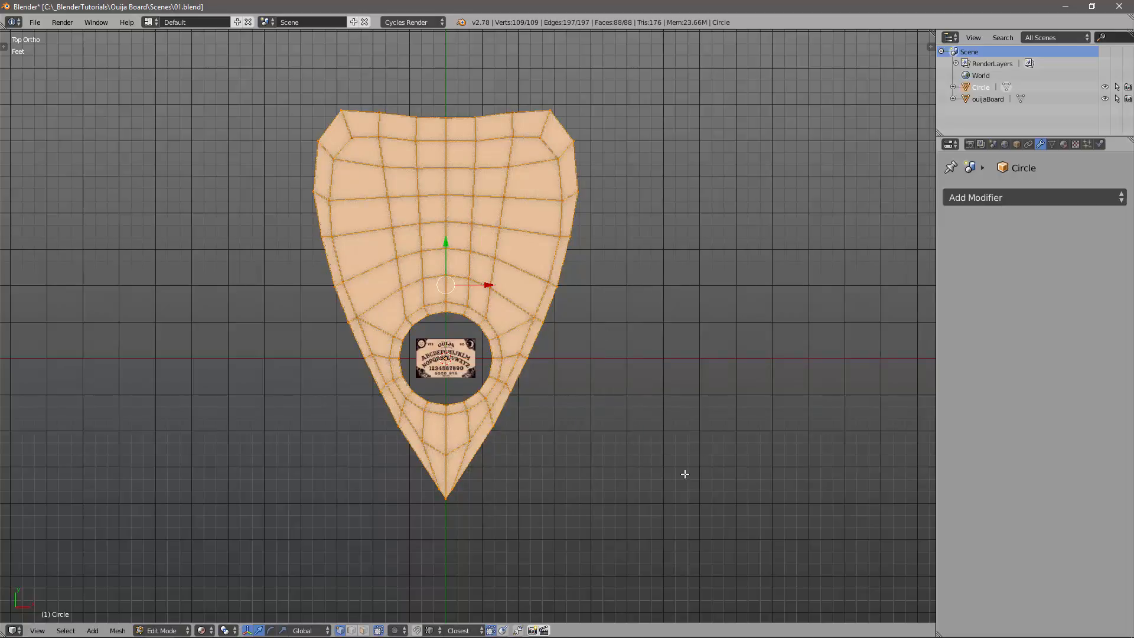
key(s)
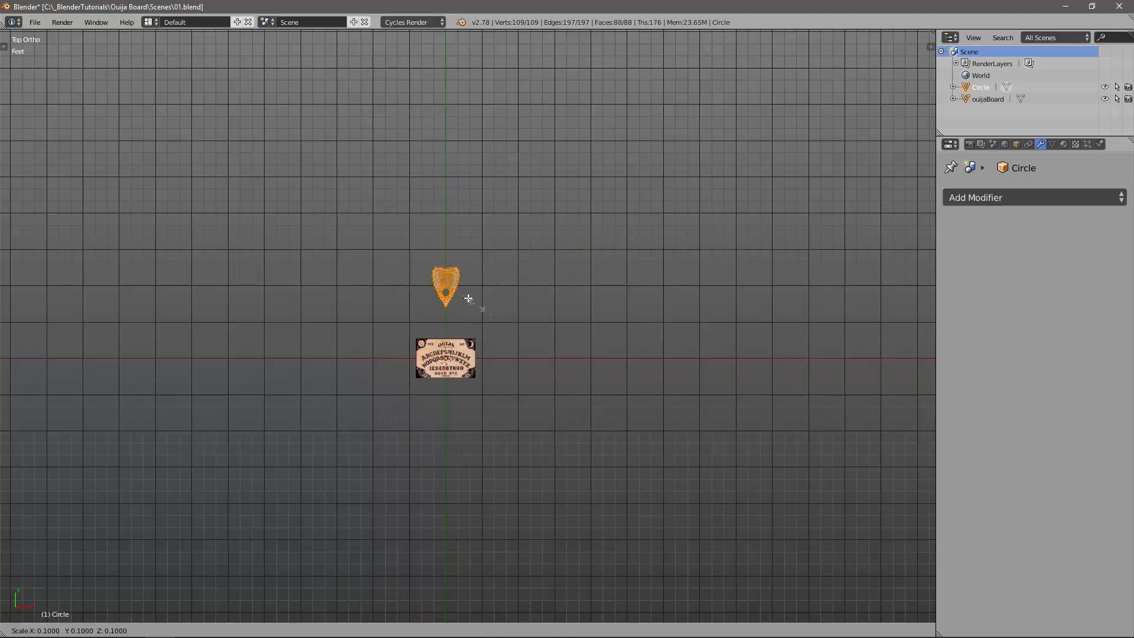
click(462, 294)
scroll(467, 331, up, 8)
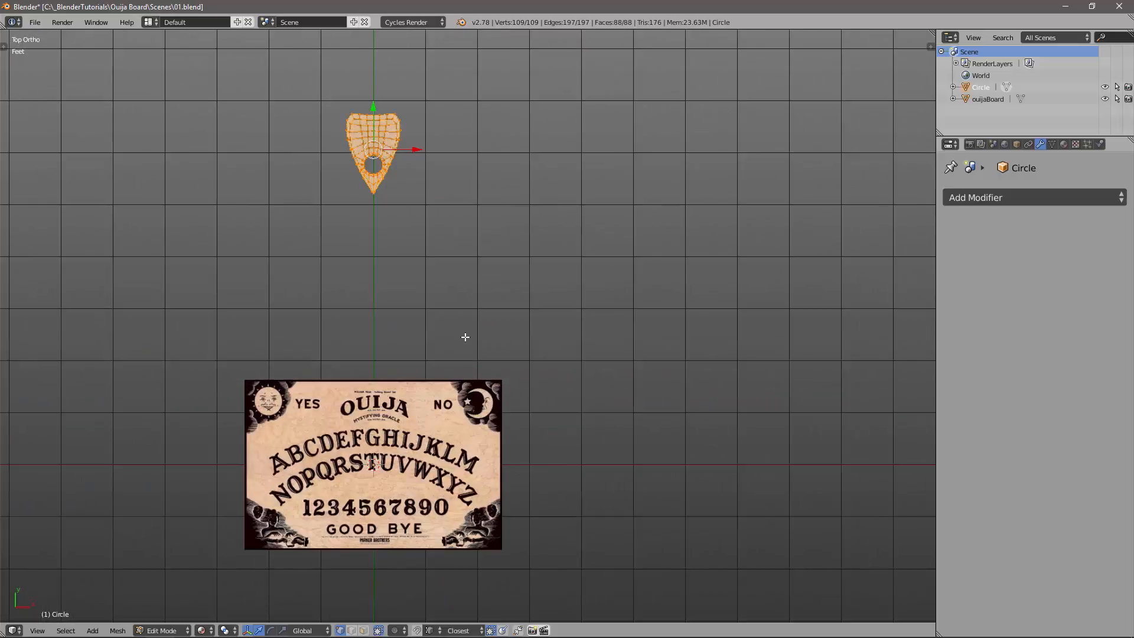
Move the planchette mesh down along the Y axis onto the board so its hole frames the letter T.
scroll(535, 291, down, 1)
key(g)
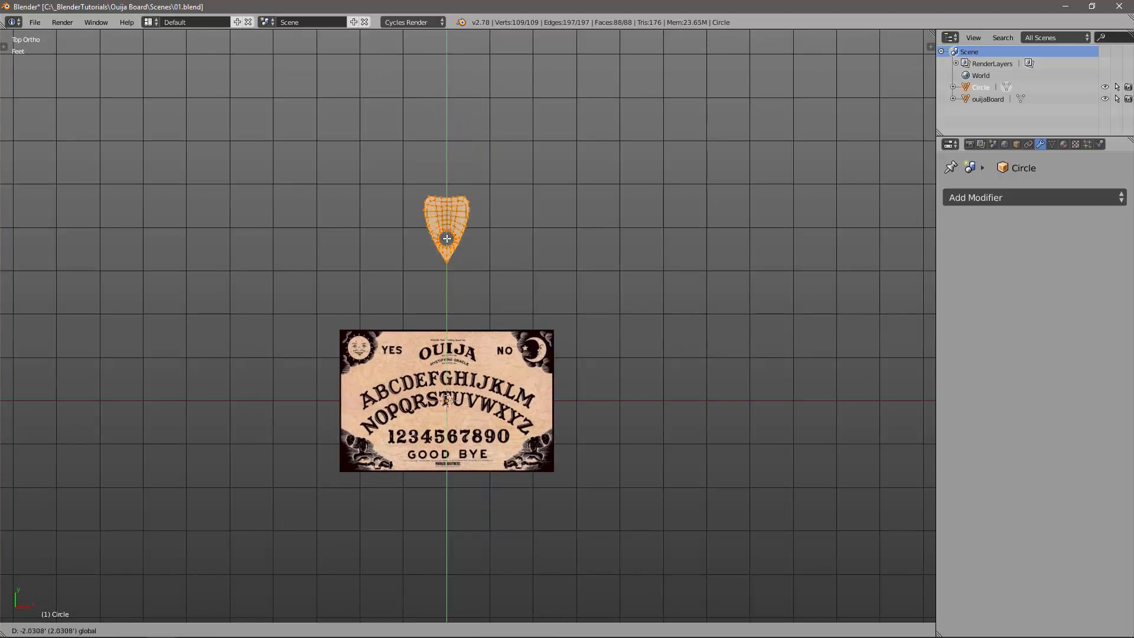
click(447, 343)
scroll(468, 327, up, 5)
shift+middle_drag(527, 413, 542, 156)
scroll(515, 272, up, 3)
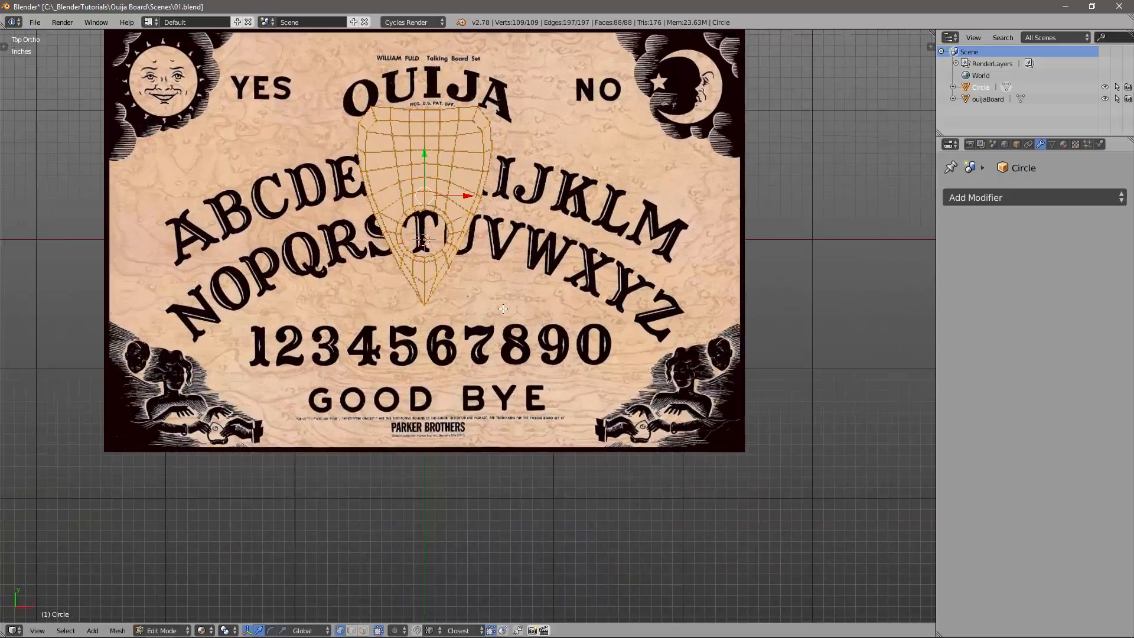
Scale the planchette mesh down slightly so its hole fits more closely around the letter T.
shift+middle_drag(507, 251, 545, 423)
key(s)
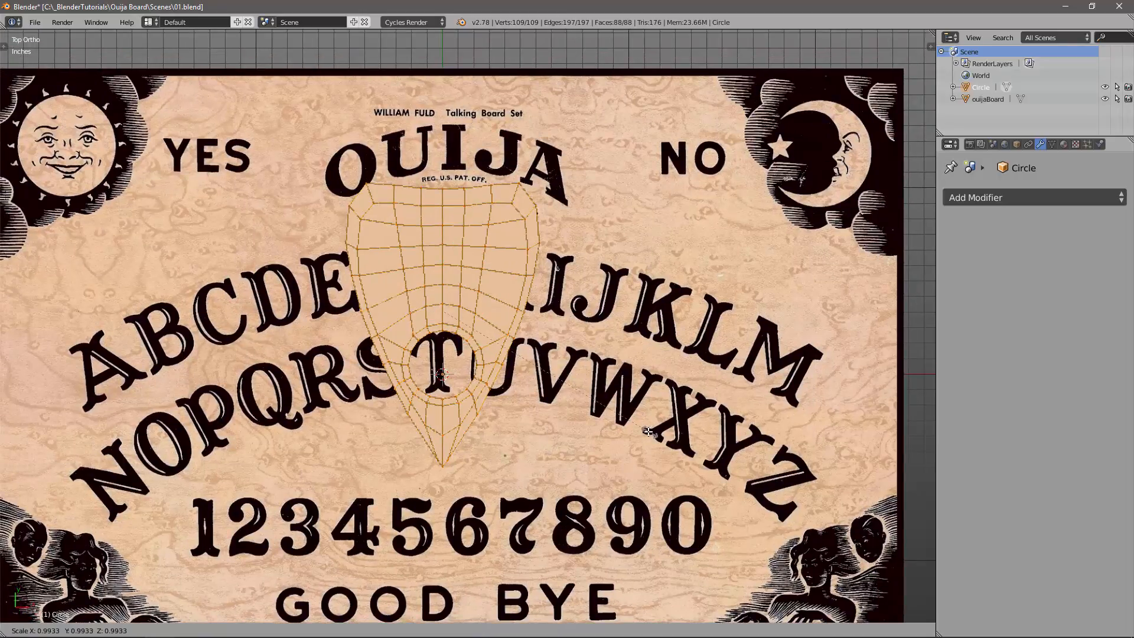
click(631, 424)
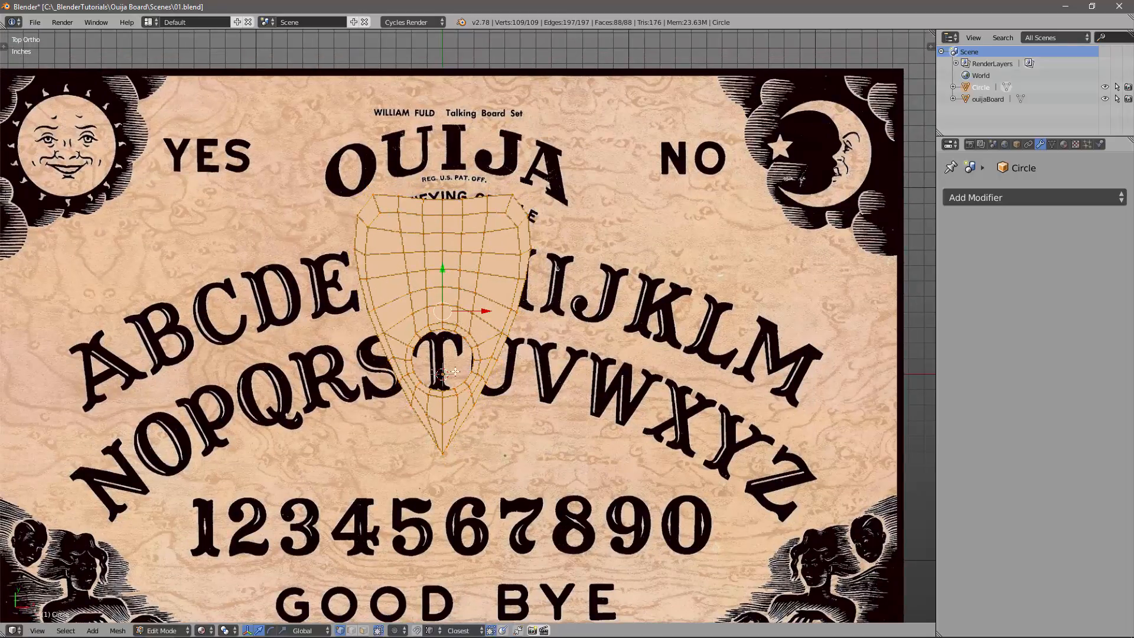
Return to Object Mode and add a Solidify modifier to the planchette to give it thickness.
scroll(454, 371, down, 3)
scroll(496, 357, up, 1)
mouse_move(507, 355)
middle_down()
mouse_move(451, 267)
mouse_move(454, 277)
mouse_move(484, 236)
mouse_move(520, 369)
middle_up()
scroll(520, 369, up, 5)
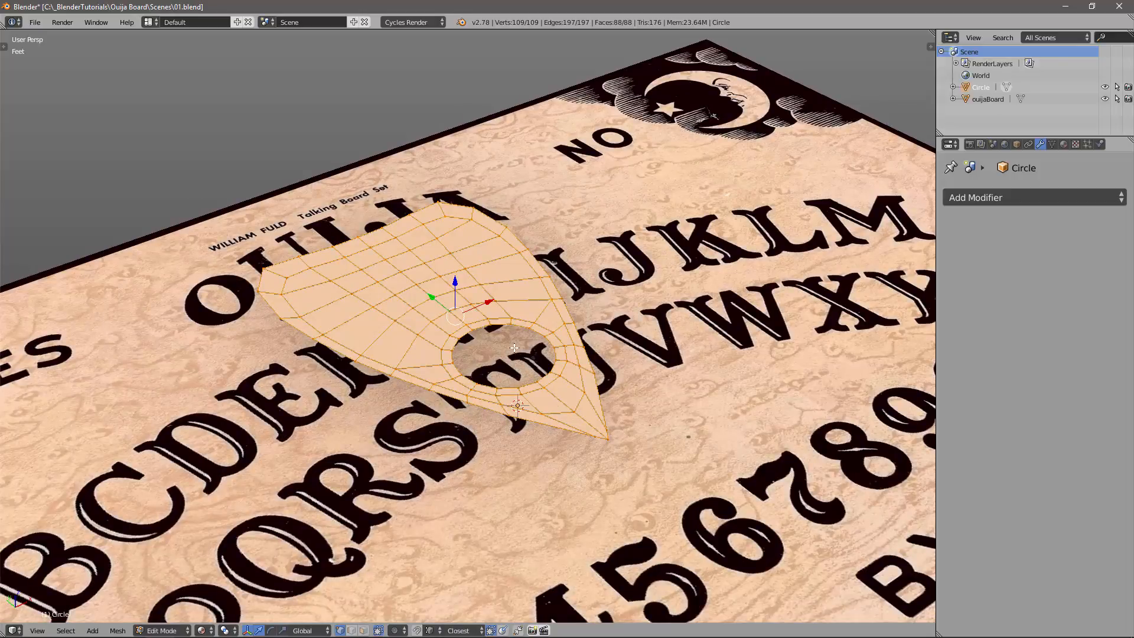
key(Tab)
click(449, 346)
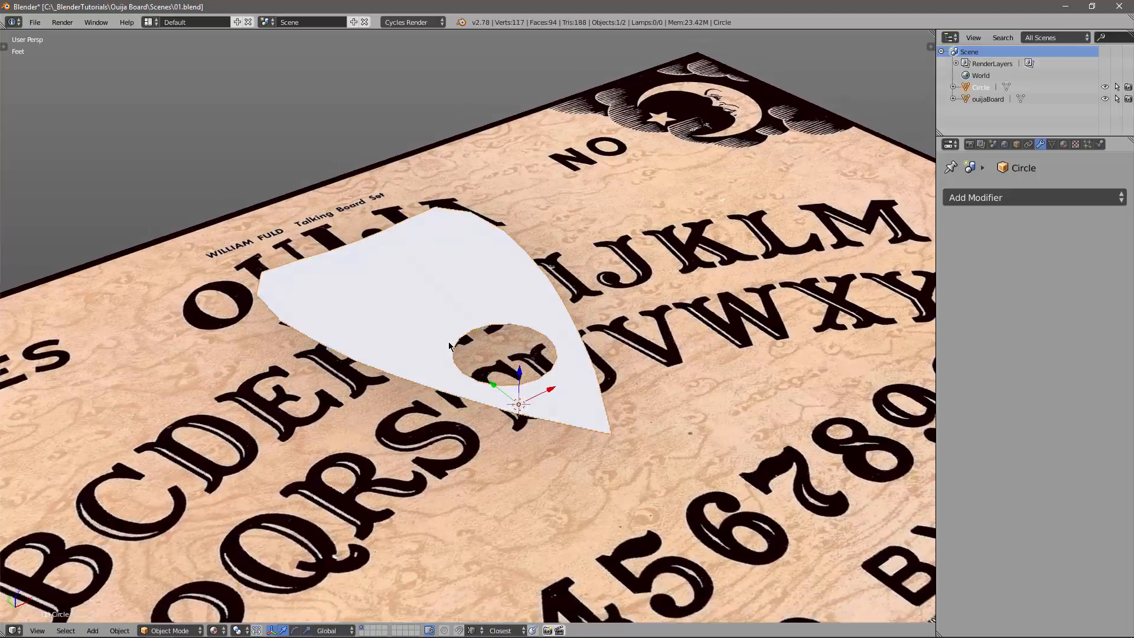
middle_drag(448, 347, 549, 304)
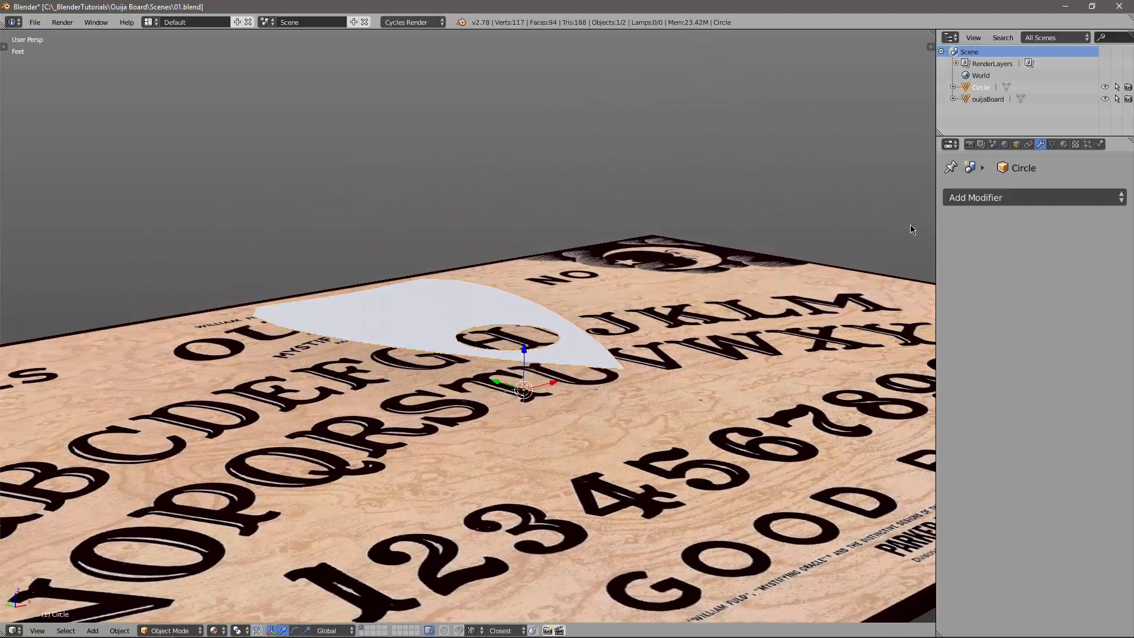
click(1034, 197)
click(793, 455)
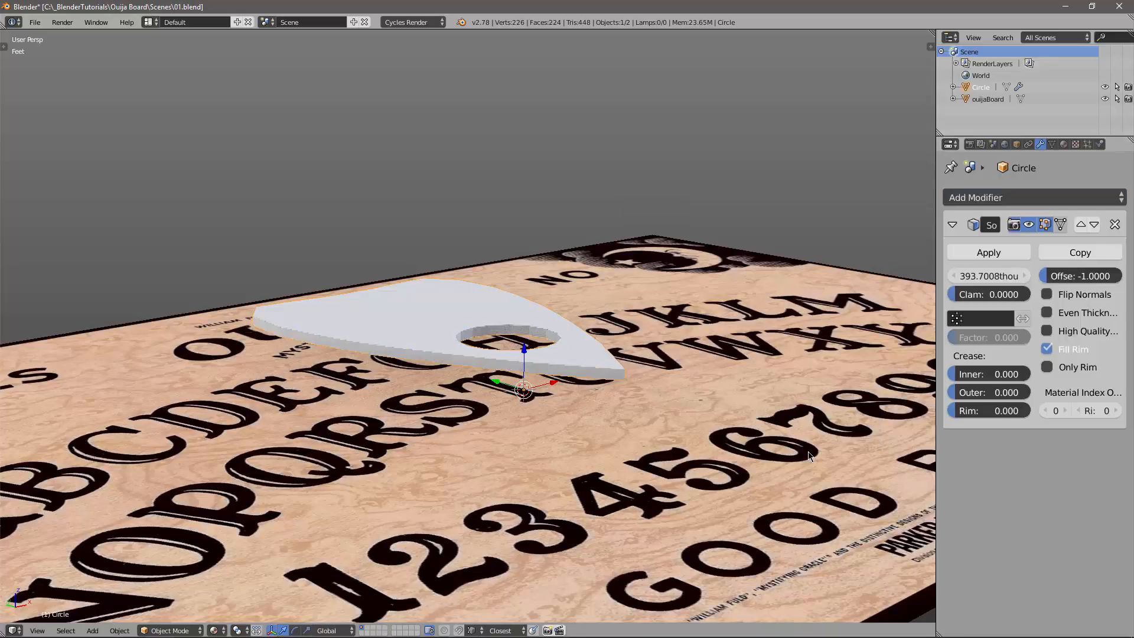
Hide the ouijaBoard object and apply the planchette's Solidify modifier.
middle_drag(636, 427, 620, 361)
key(n)
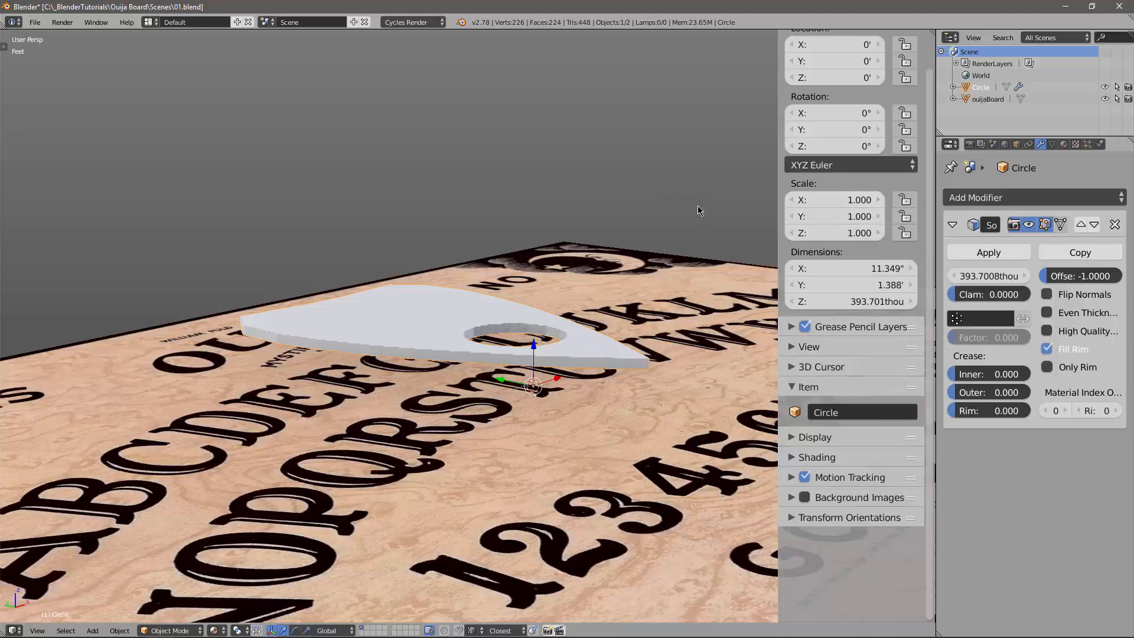
key(n)
middle_drag(696, 206, 697, 307)
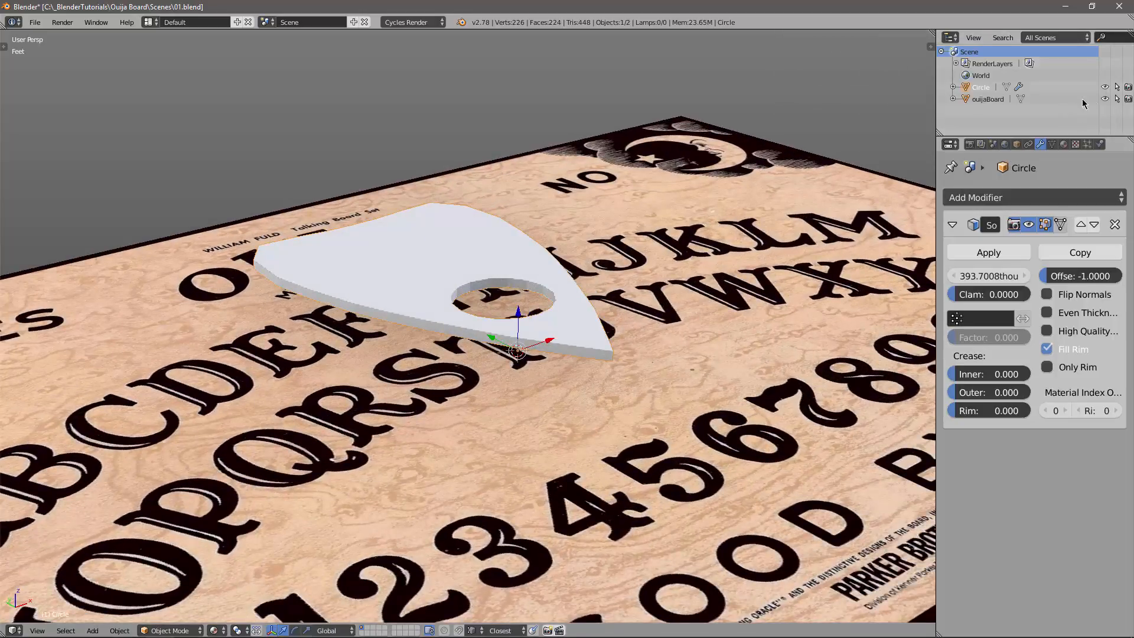
click(1104, 99)
middle_drag(597, 282, 597, 378)
scroll(589, 313, up, 3)
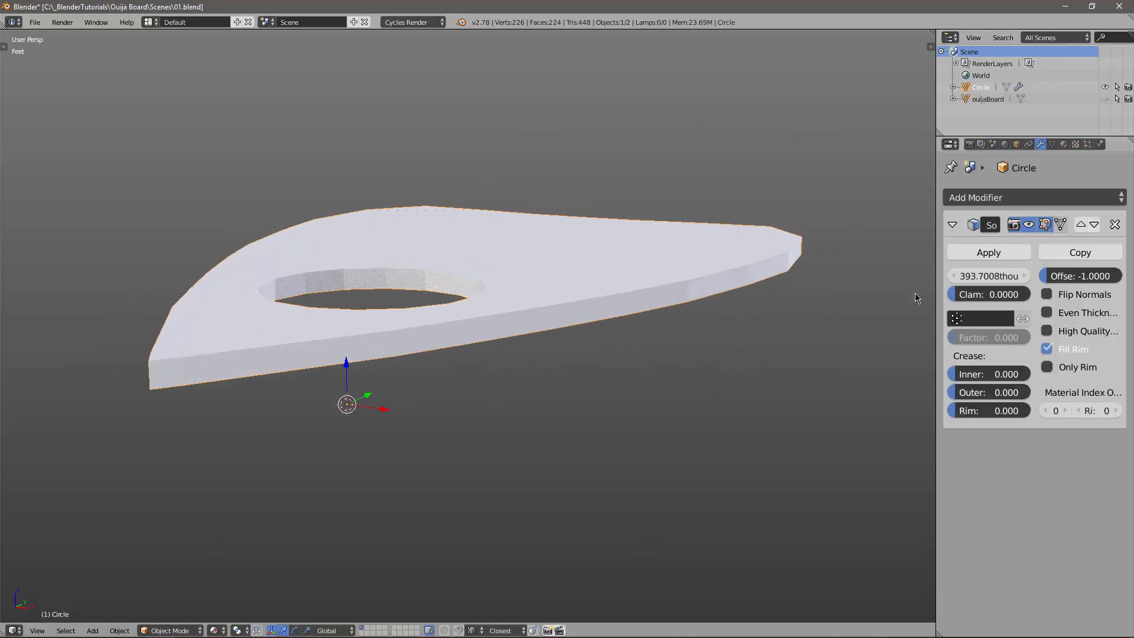
click(987, 254)
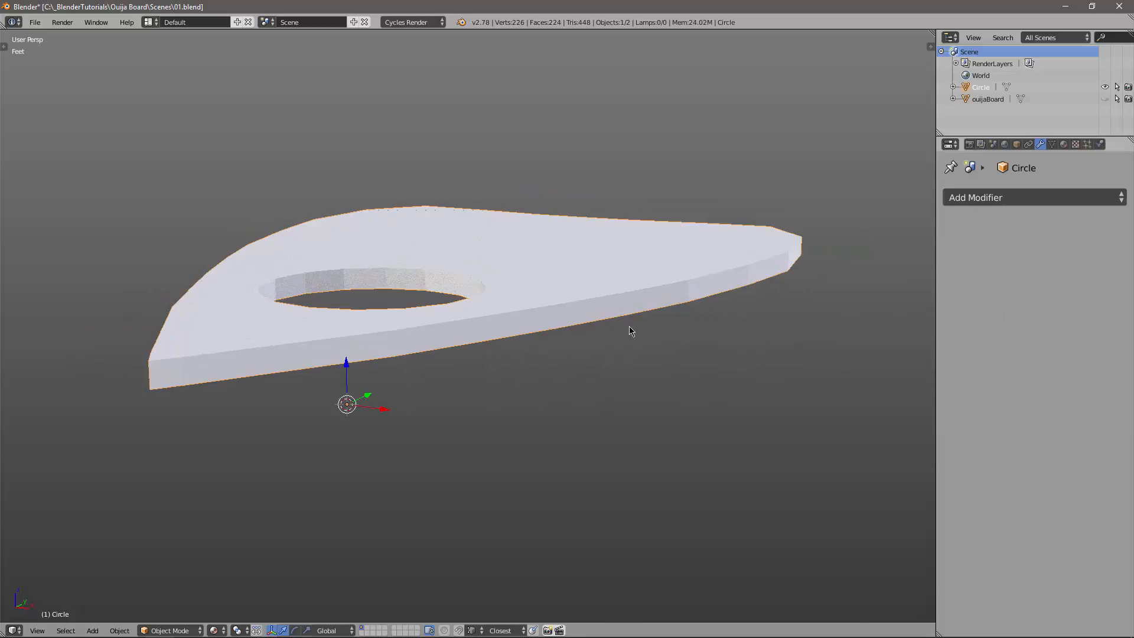
Add a Subdivision Surface modifier to the solidified planchette.
middle_drag(628, 331, 602, 386)
key(KP_7)
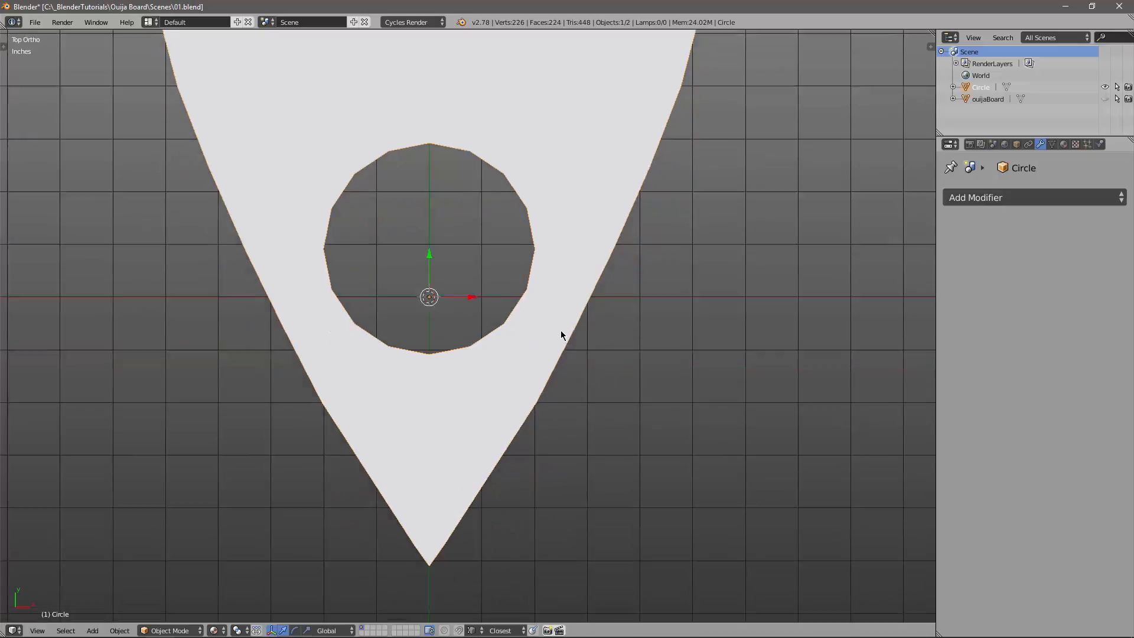
scroll(576, 409, up, 2)
click(1039, 198)
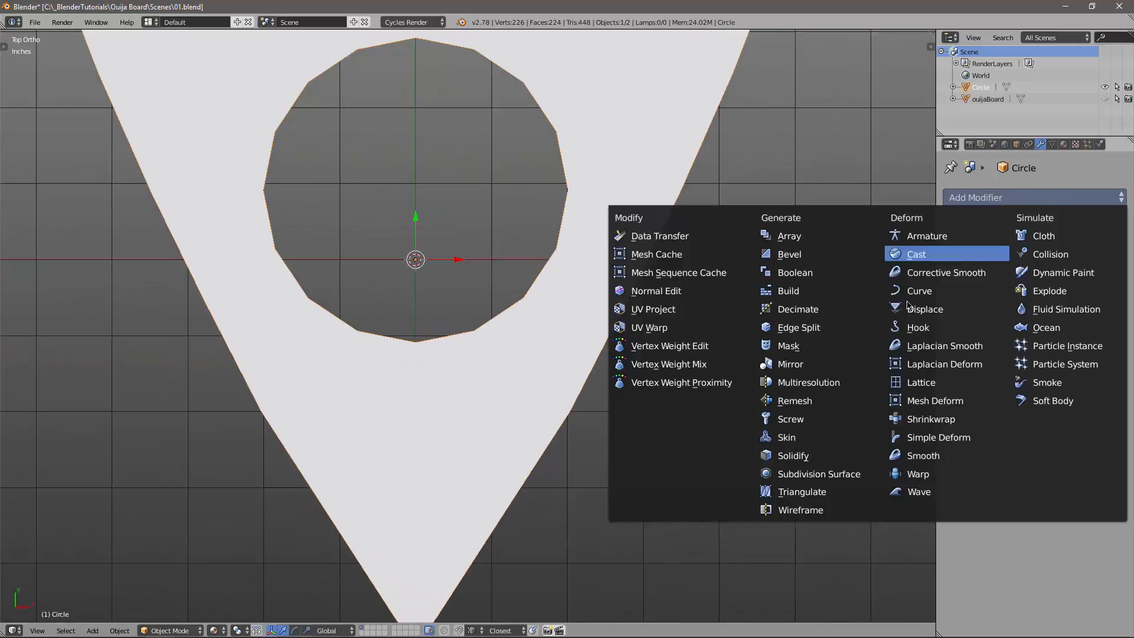
click(818, 475)
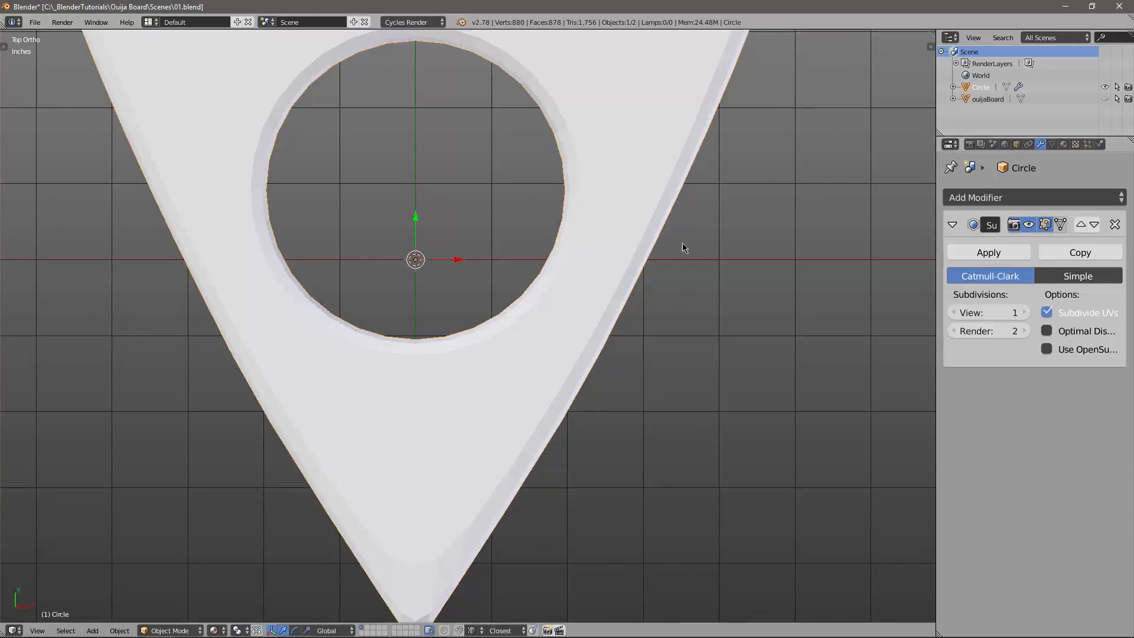
middle_drag(665, 388, 722, 277)
middle_drag(651, 338, 646, 292)
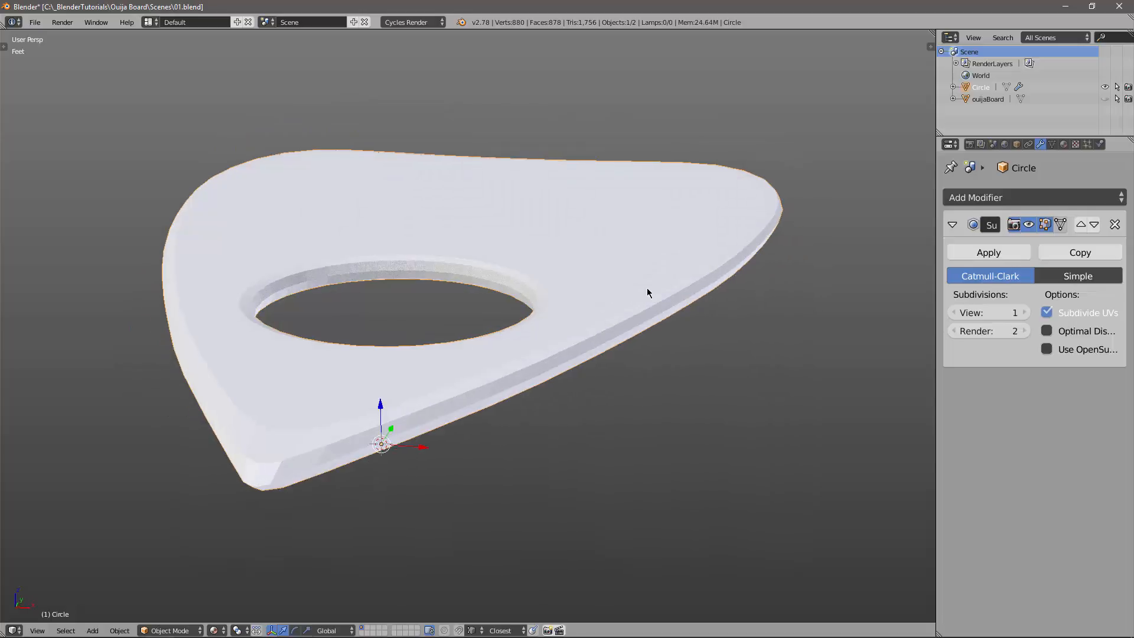
Set the planchette's shading to Smooth.
key(t)
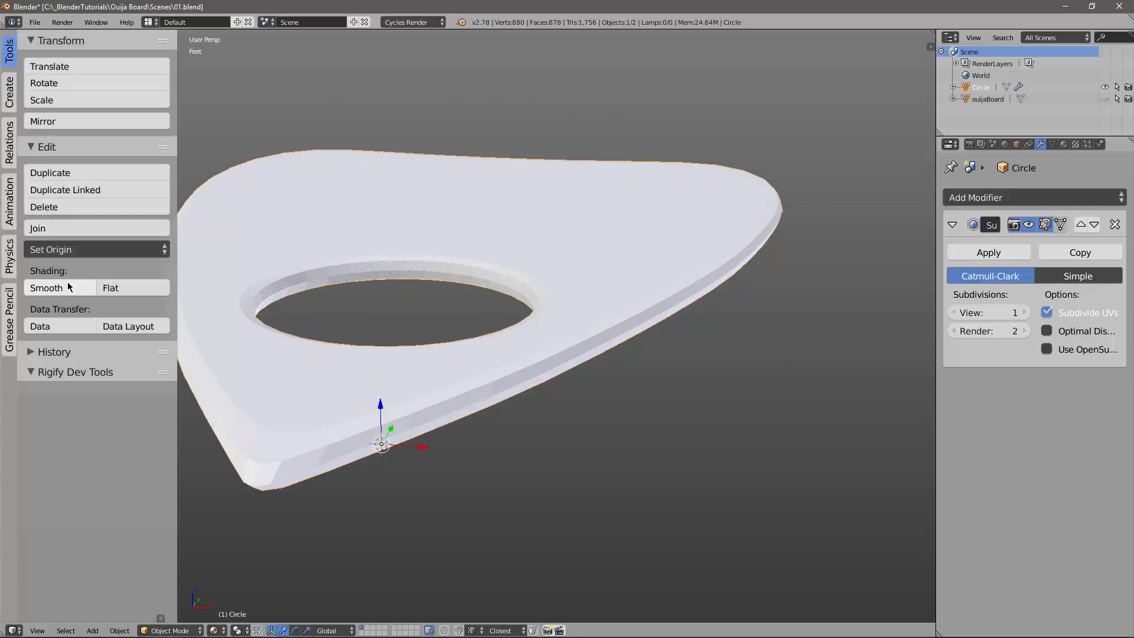
click(61, 287)
key(t)
middle_drag(607, 342, 600, 338)
Enter Edit Mode on the planchette and enable the Subdivision Surface modifier's display on the editing cage.
key(Tab)
click(679, 341)
middle_drag(676, 344, 610, 372)
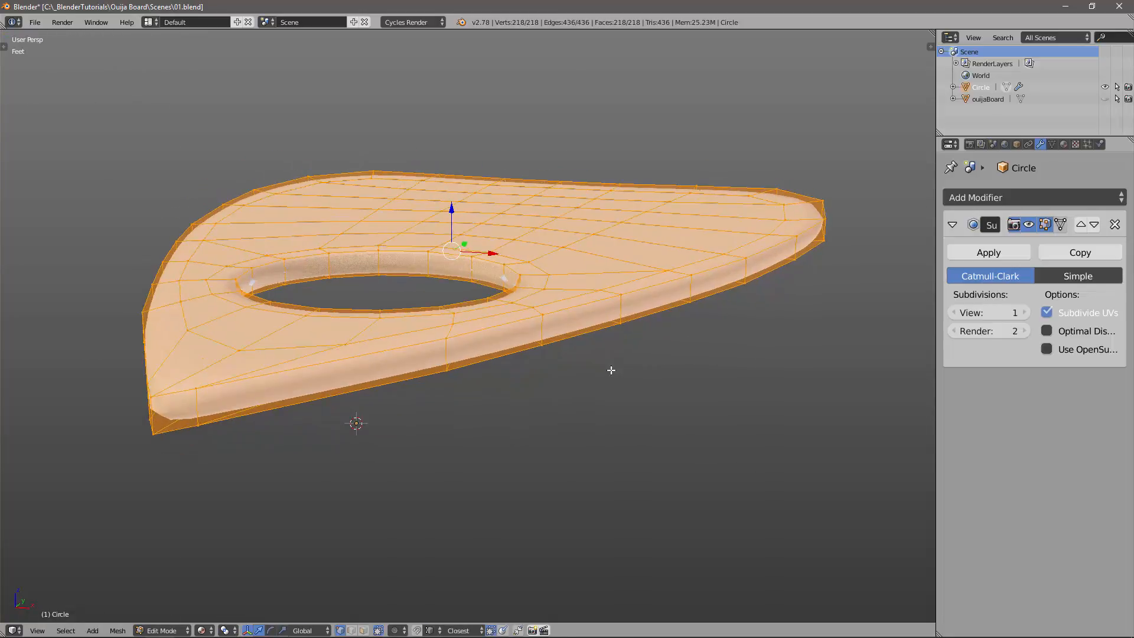
click(1061, 226)
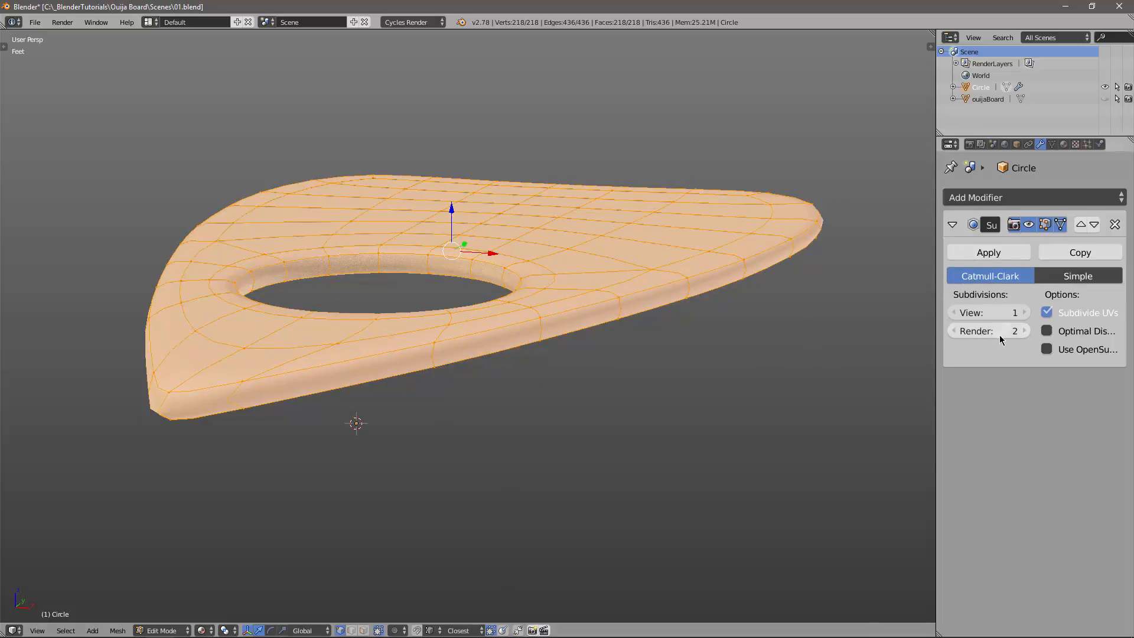
middle_drag(552, 352, 470, 350)
Add two loop cuts around the planchette's outer side wall, one near the upper edge and one near the lower edge.
key(a)
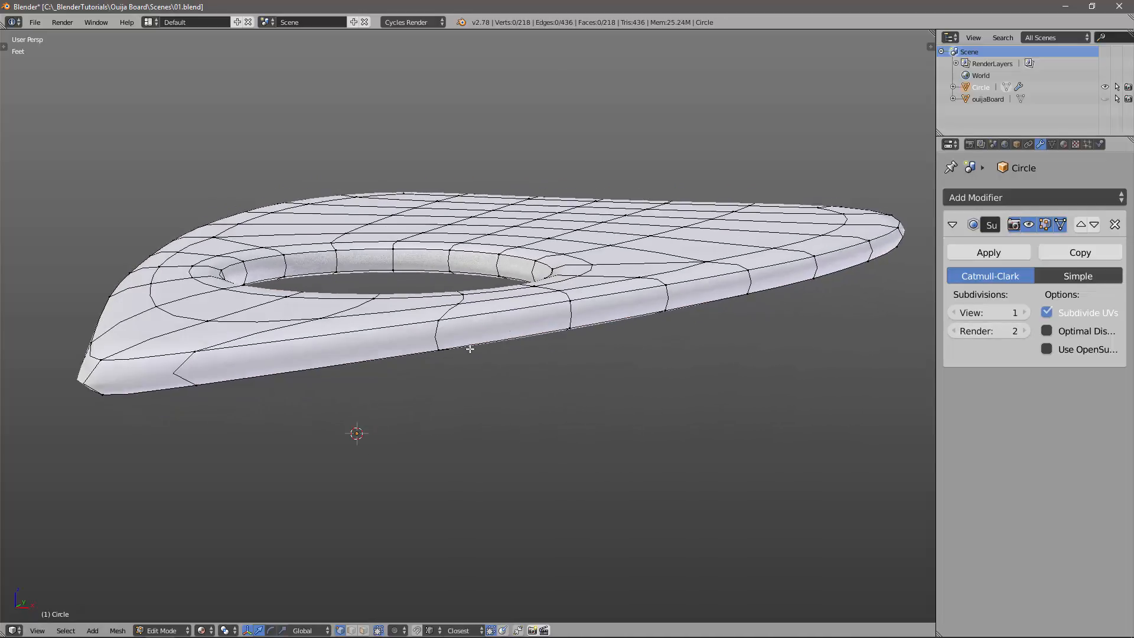
key(ctrl+r)
click(438, 336)
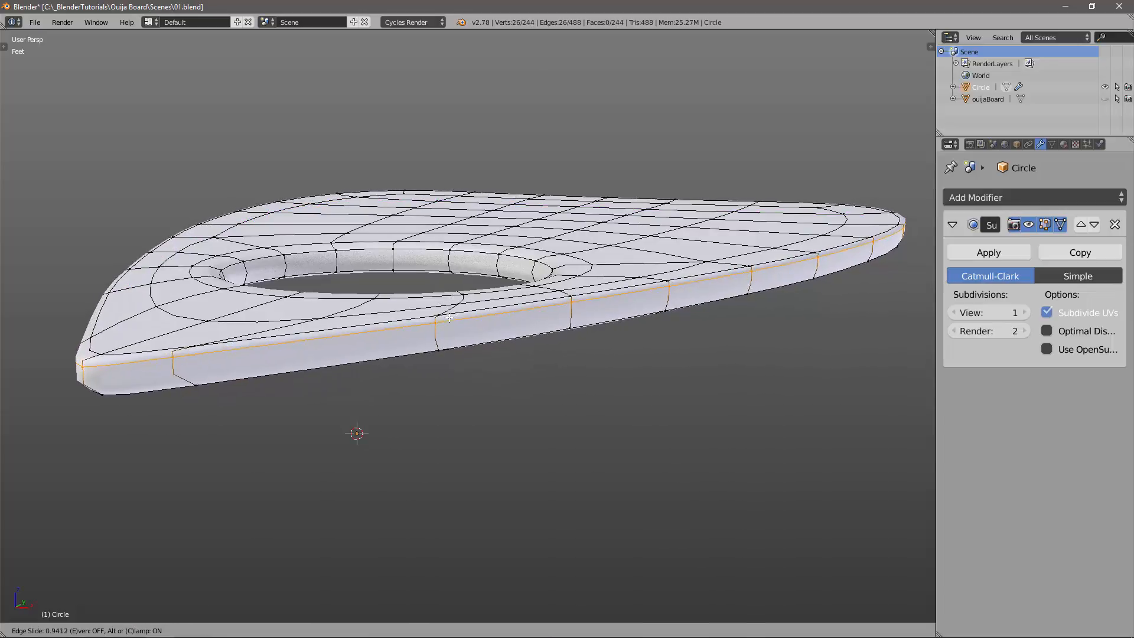
click(448, 332)
key(ctrl+r)
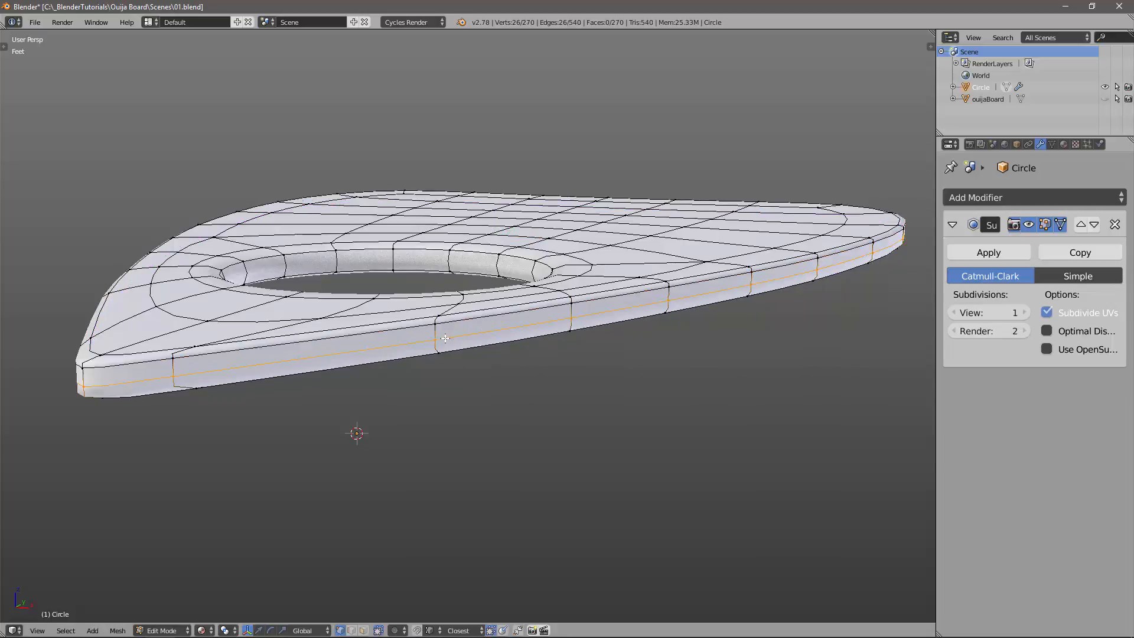
click(447, 342)
click(450, 352)
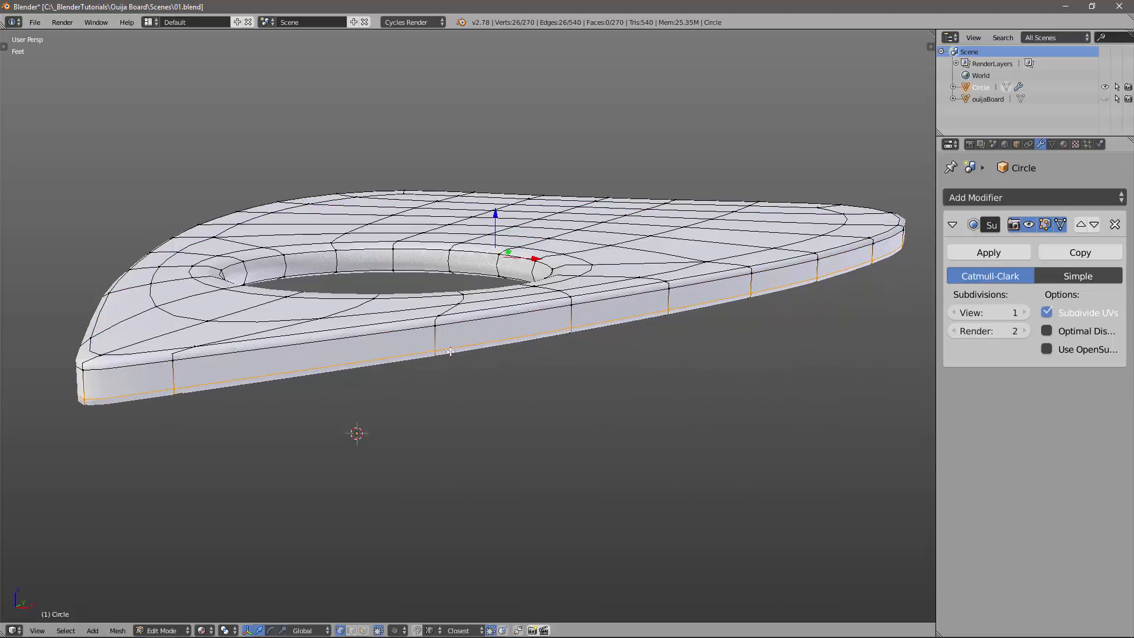
Add two loop cuts to the hole's inner wall, one near its upper rim and one near its lower rim.
middle_drag(445, 350, 458, 292)
key(ctrl+r)
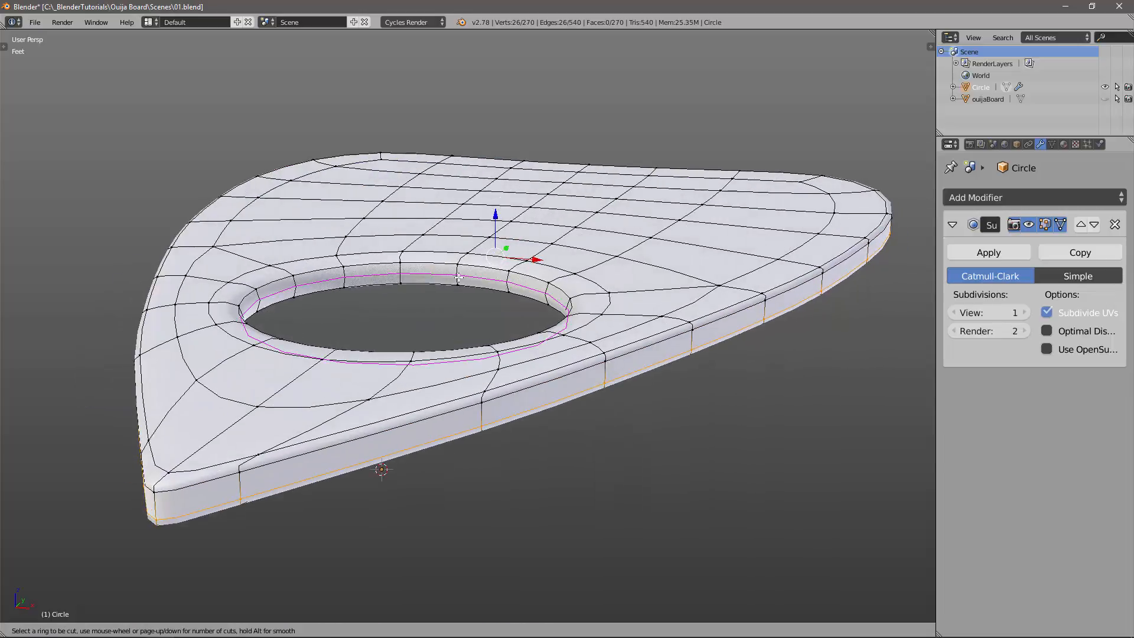
click(458, 275)
click(462, 264)
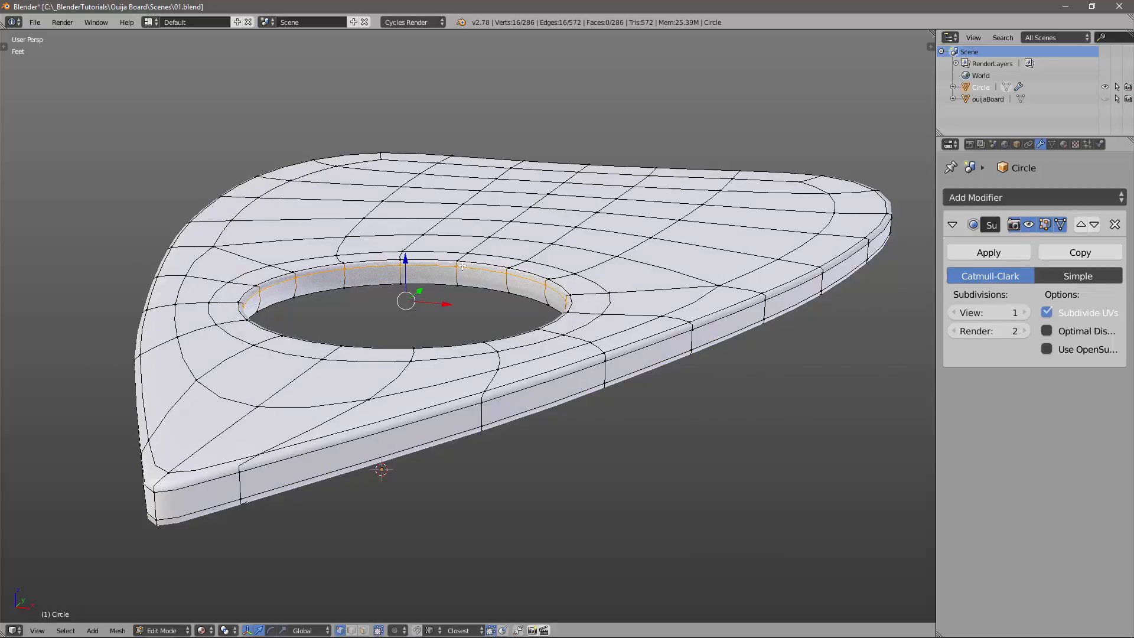
key(ctrl+r)
click(458, 276)
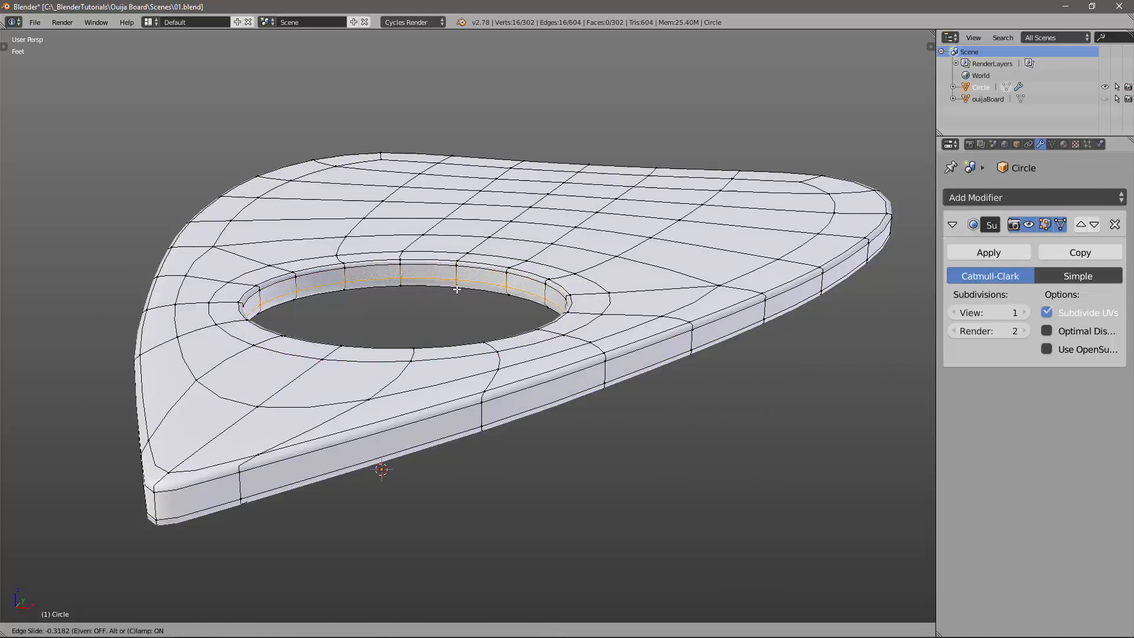
click(455, 286)
Add a loop cut on the top surface between the hole's edge and the surrounding edge ring, and return to Object Mode.
middle_drag(501, 330, 554, 302)
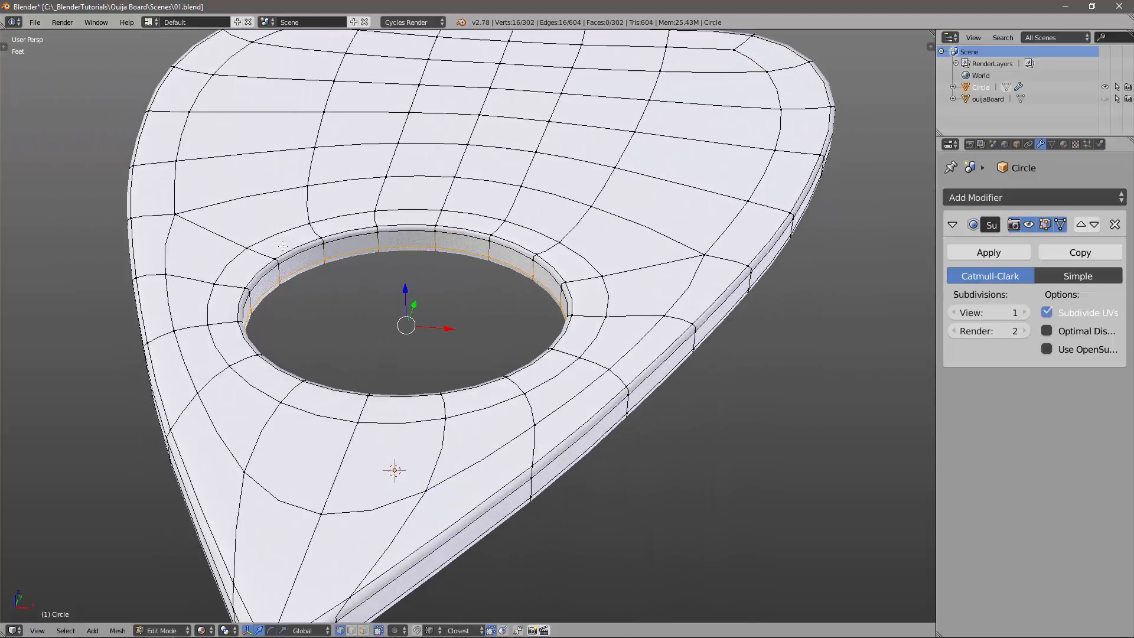
key(ctrl+r)
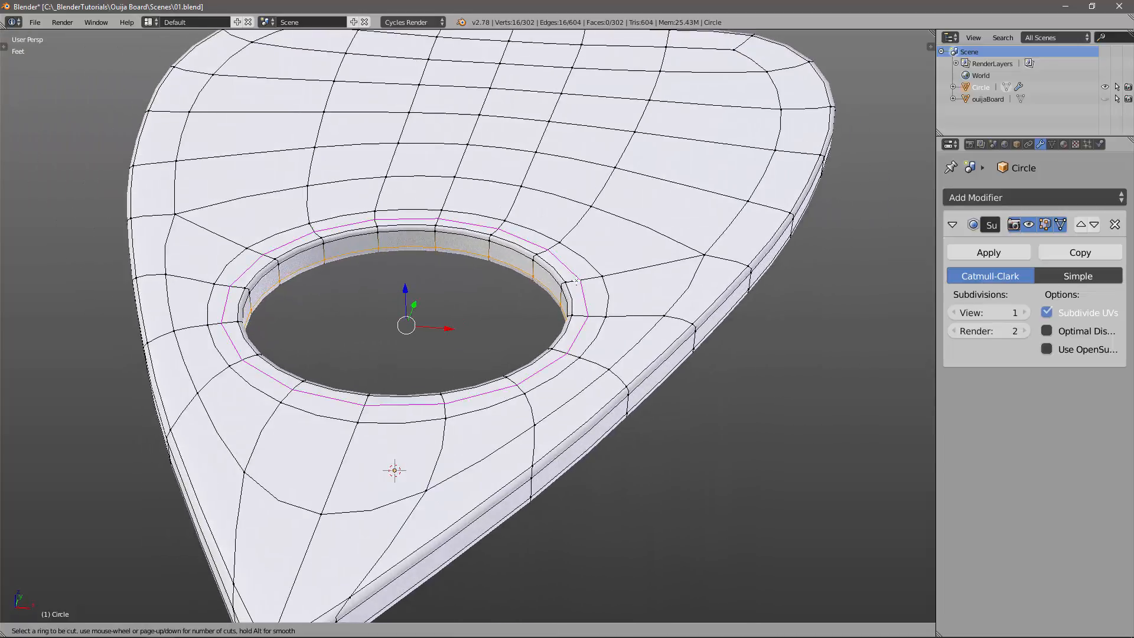
click(578, 280)
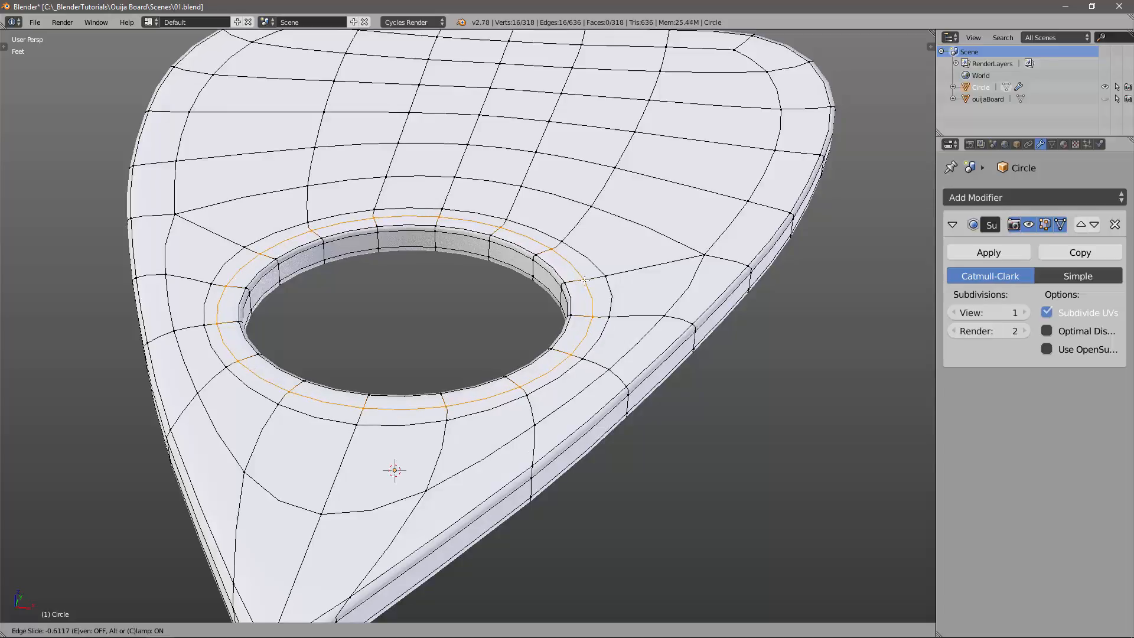
click(581, 284)
key(a)
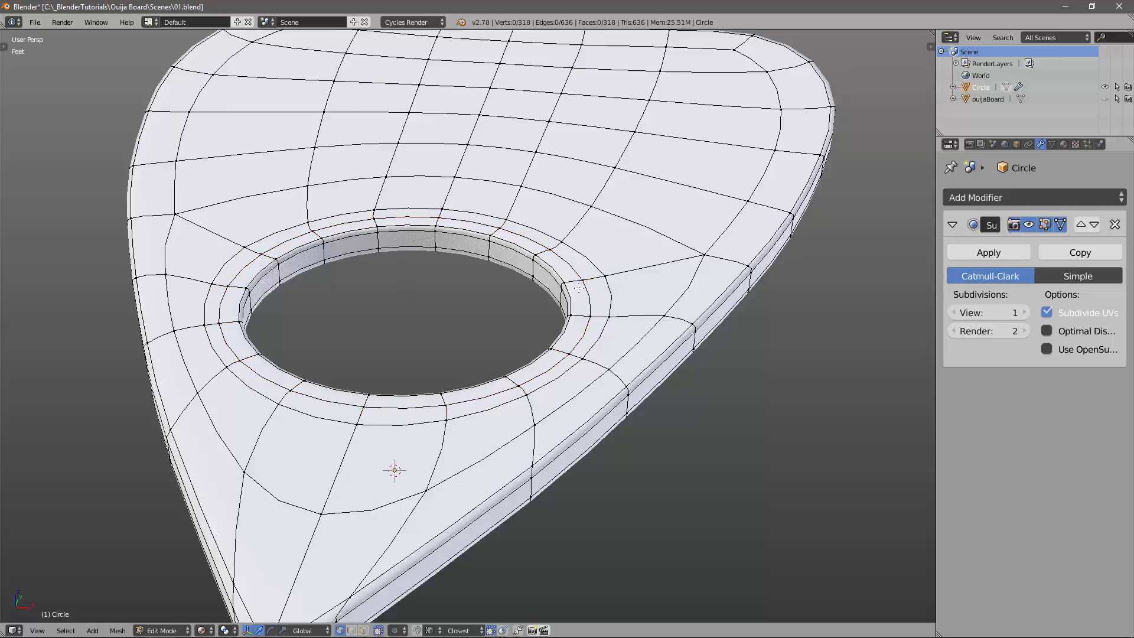
scroll(577, 288, down, 2)
key(Tab)
click(508, 293)
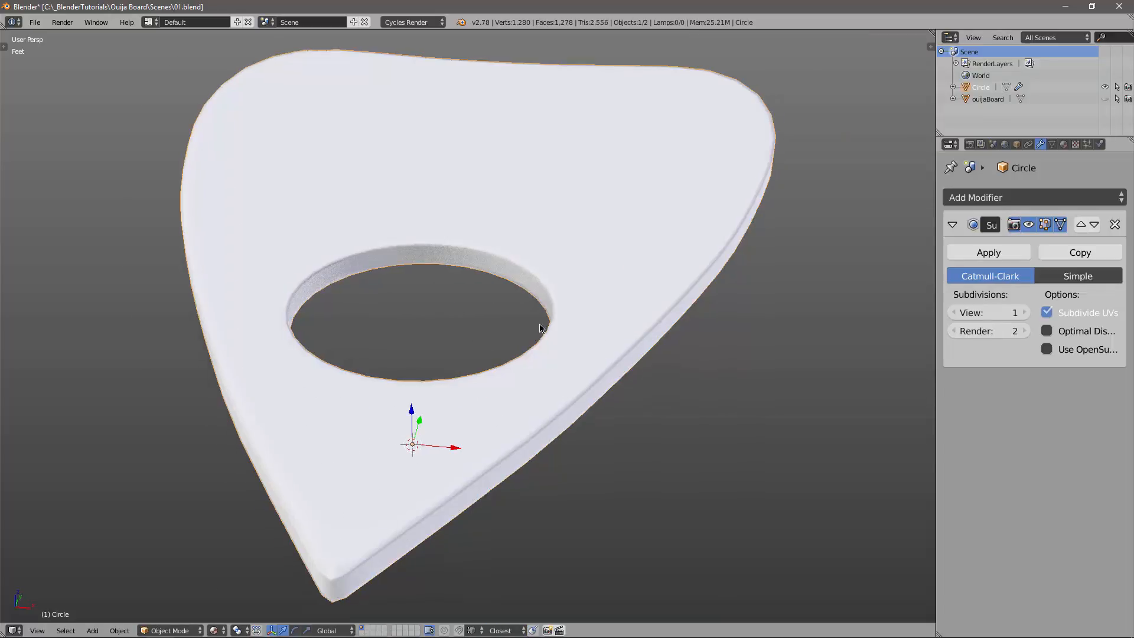
middle_drag(508, 293, 571, 393)
scroll(571, 398, up, 3)
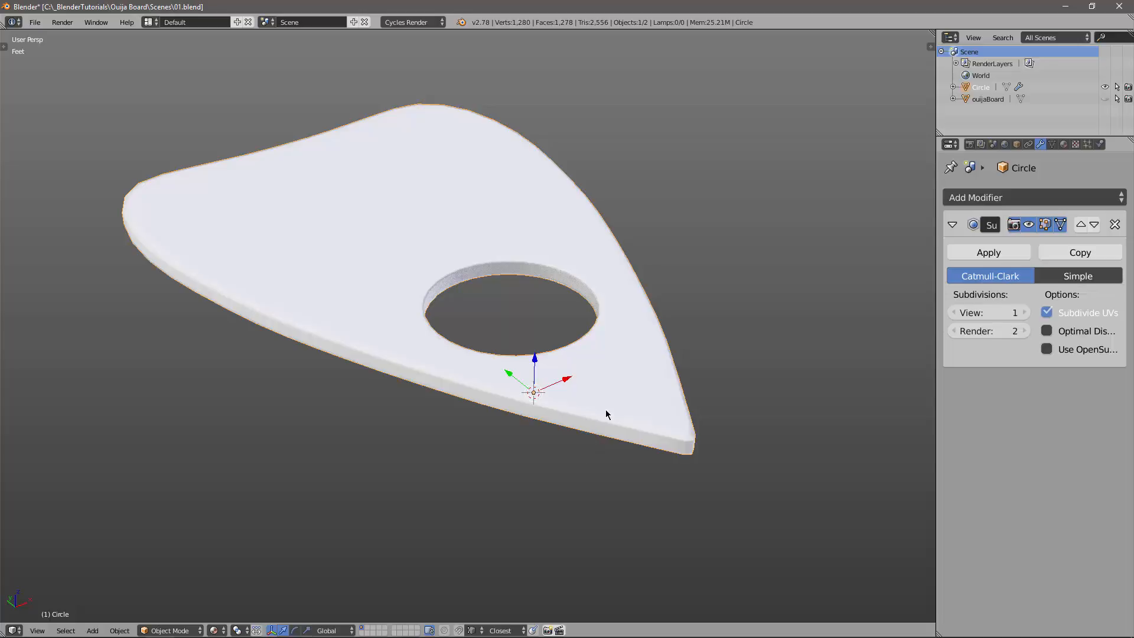
Turn on the background images in top orthographic view and expand their settings.
key(n)
key(n)
key(n)
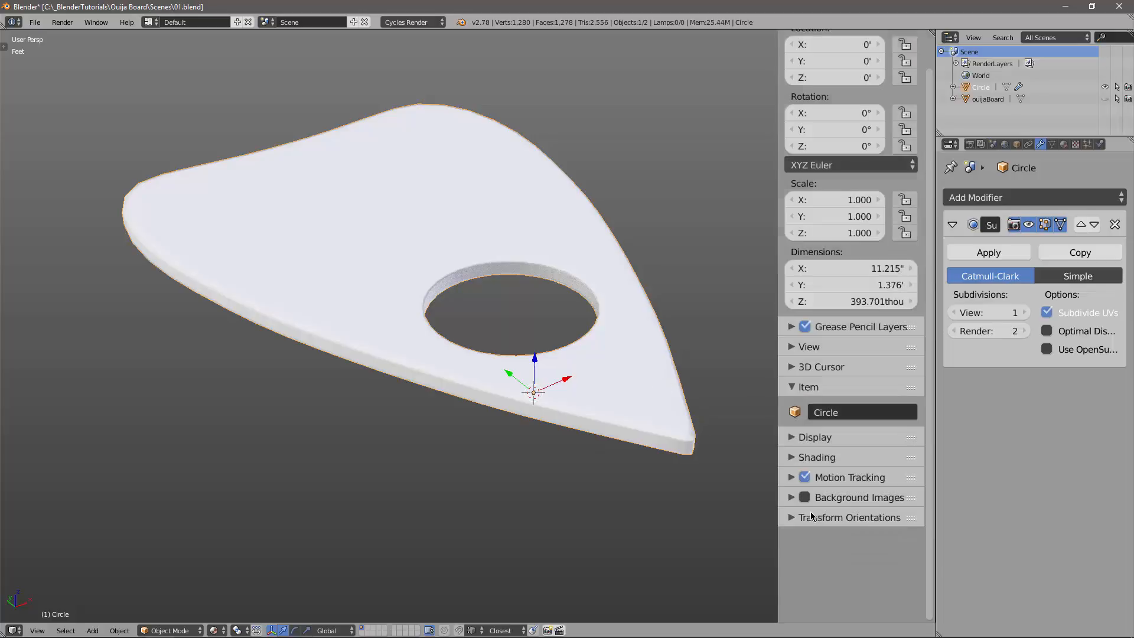
click(804, 497)
key(KP_7)
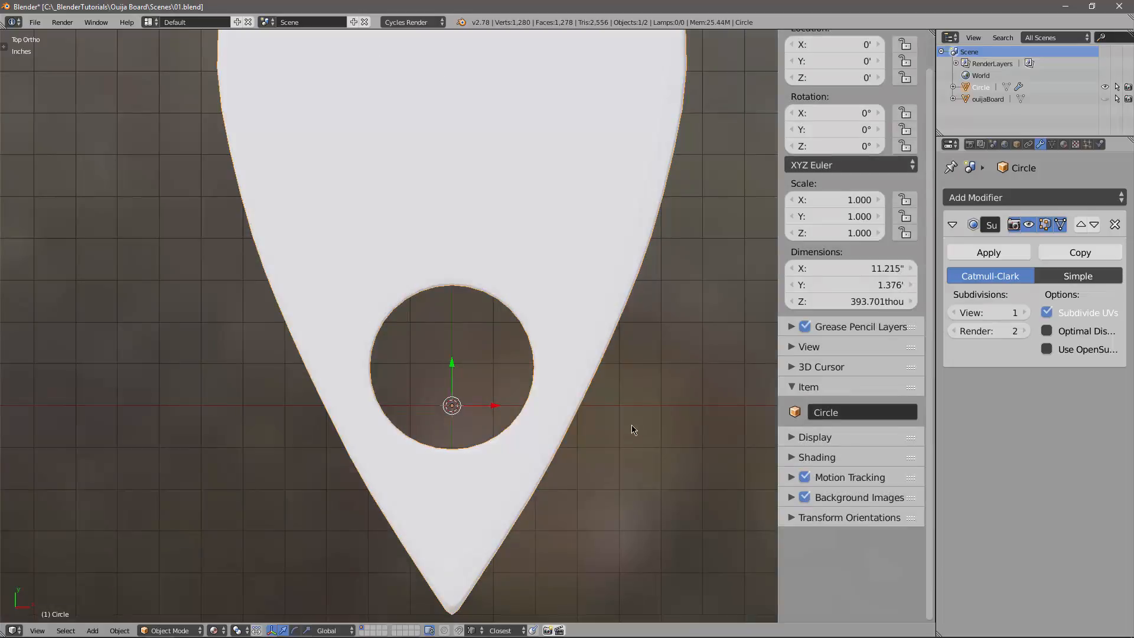
scroll(632, 424, down, 3)
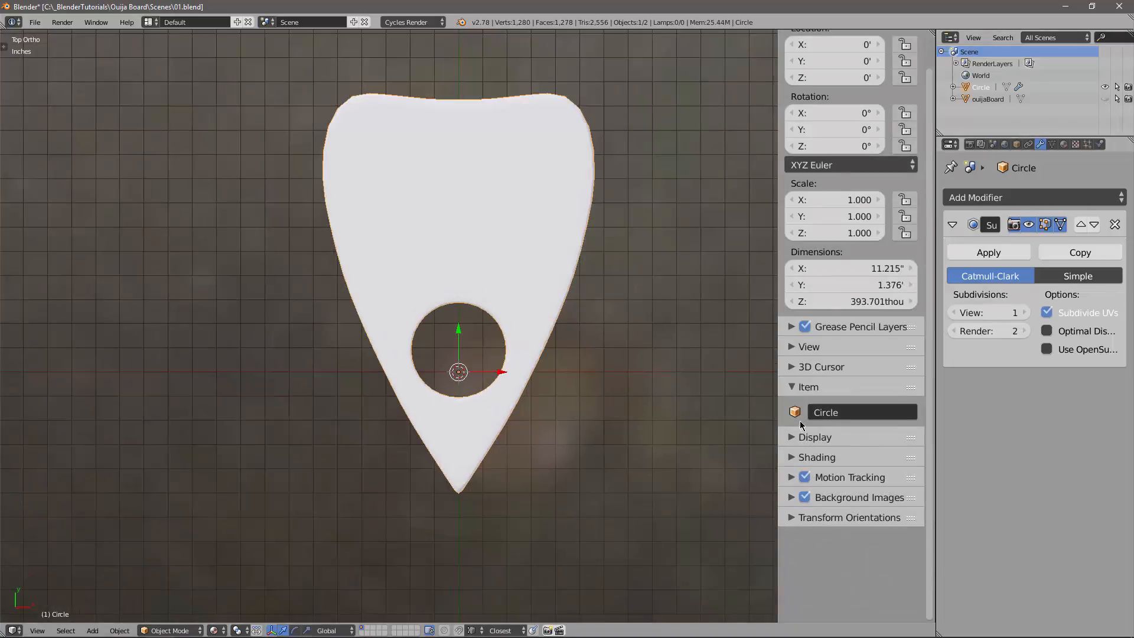
click(792, 498)
Examine the ring around the planchette's window in the reference image and compare it with the modelled hole.
scroll(850, 508, down, 5)
scroll(623, 444, down, 5)
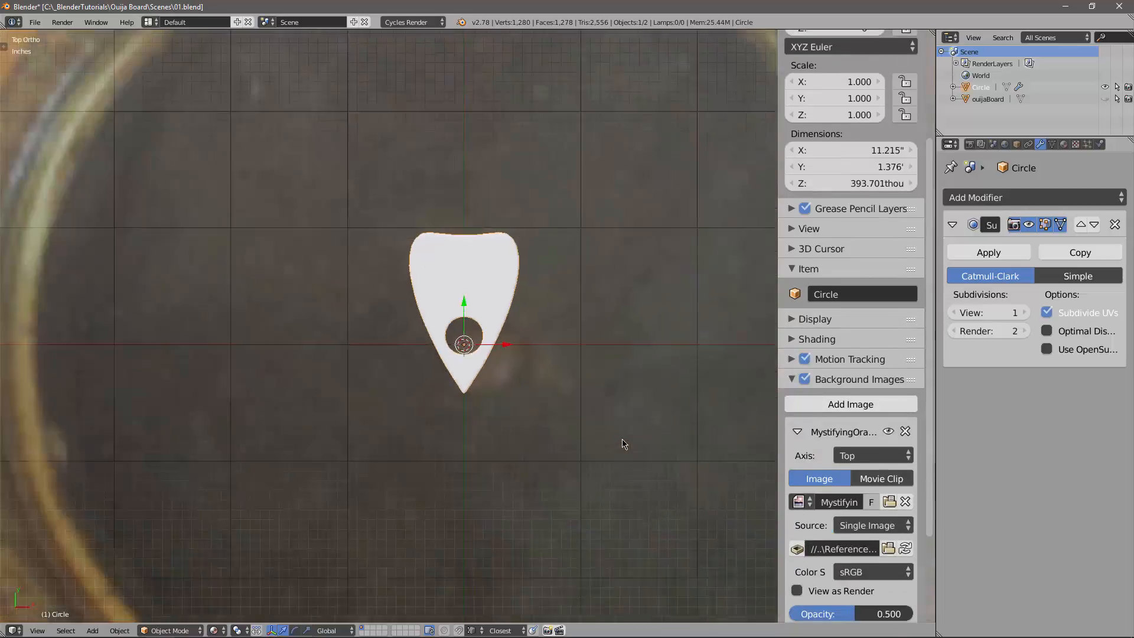
scroll(623, 444, down, 10)
scroll(570, 362, up, 4)
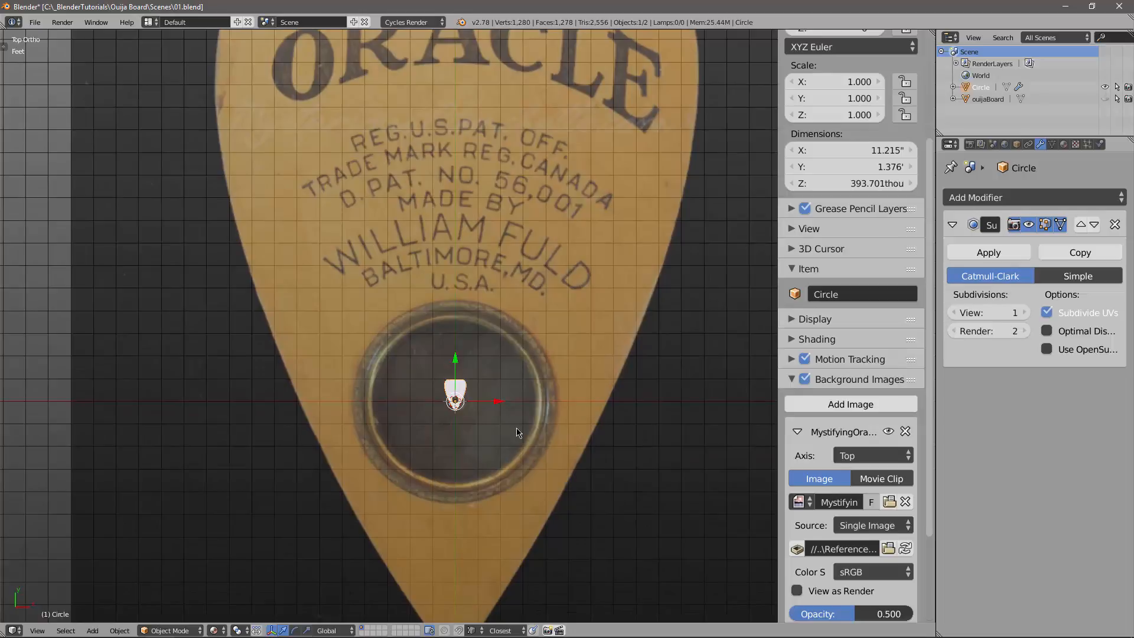
scroll(514, 422, up, 5)
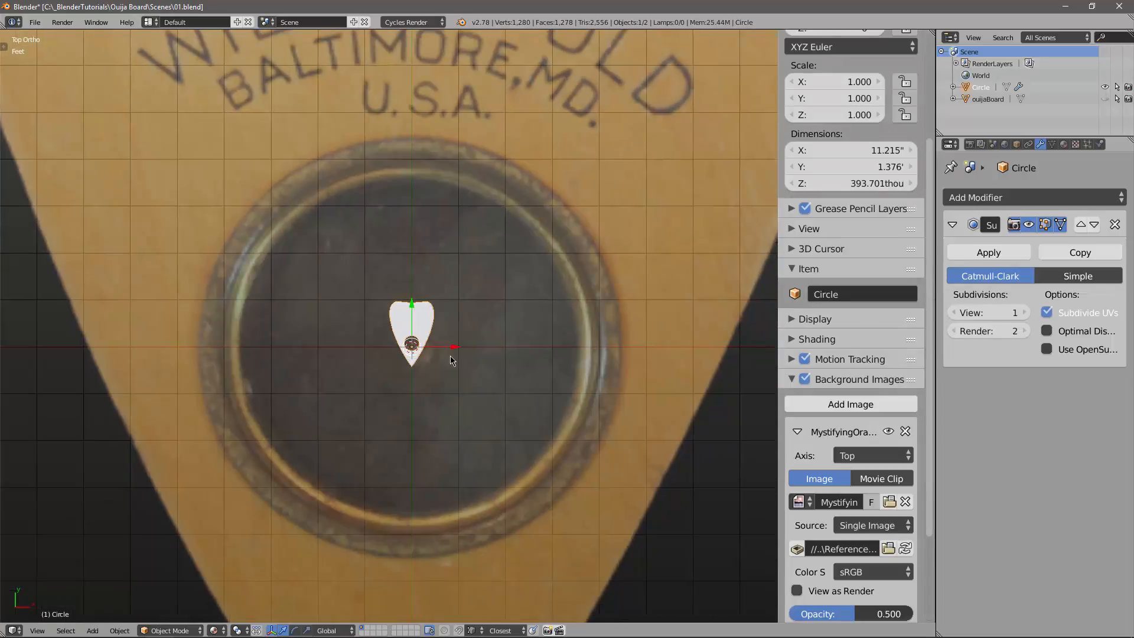
middle_drag(451, 359, 487, 286)
scroll(463, 381, up, 8)
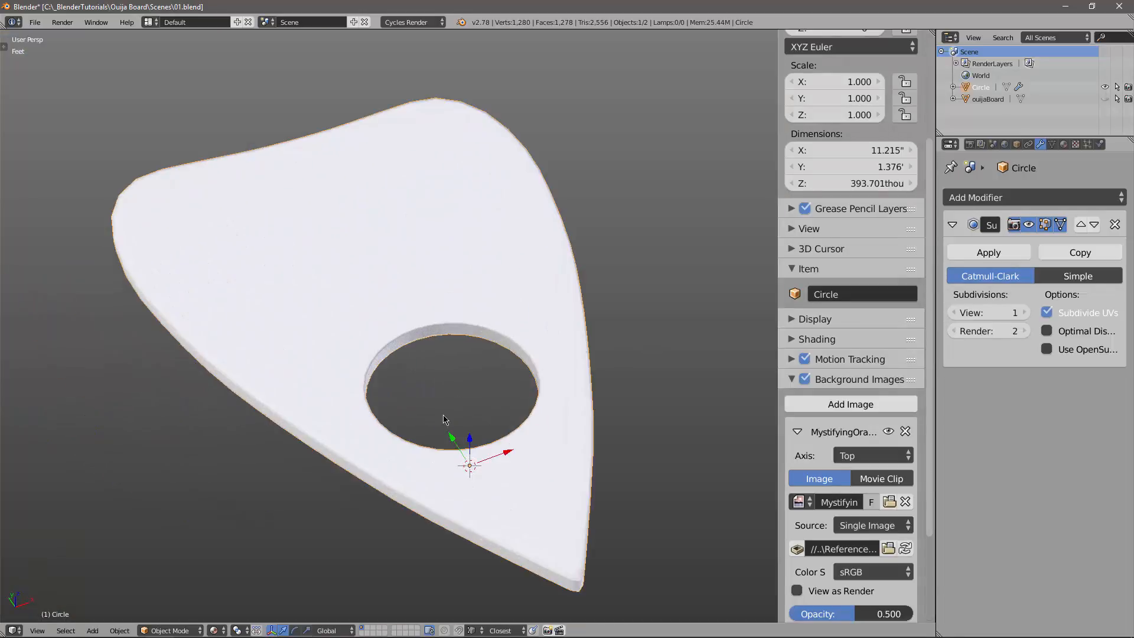
Enter Edit Mode on the planchette and select the middle edge loop encircling the hole on its top surface.
middle_drag(369, 444, 428, 308)
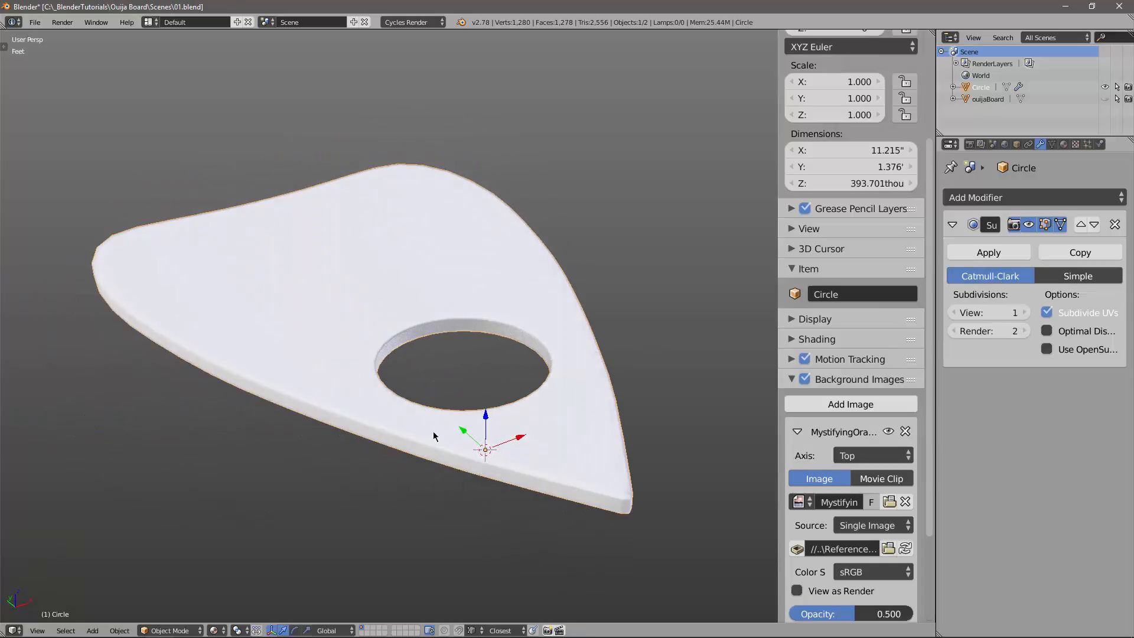
middle_drag(512, 348, 489, 304)
scroll(462, 309, up, 2)
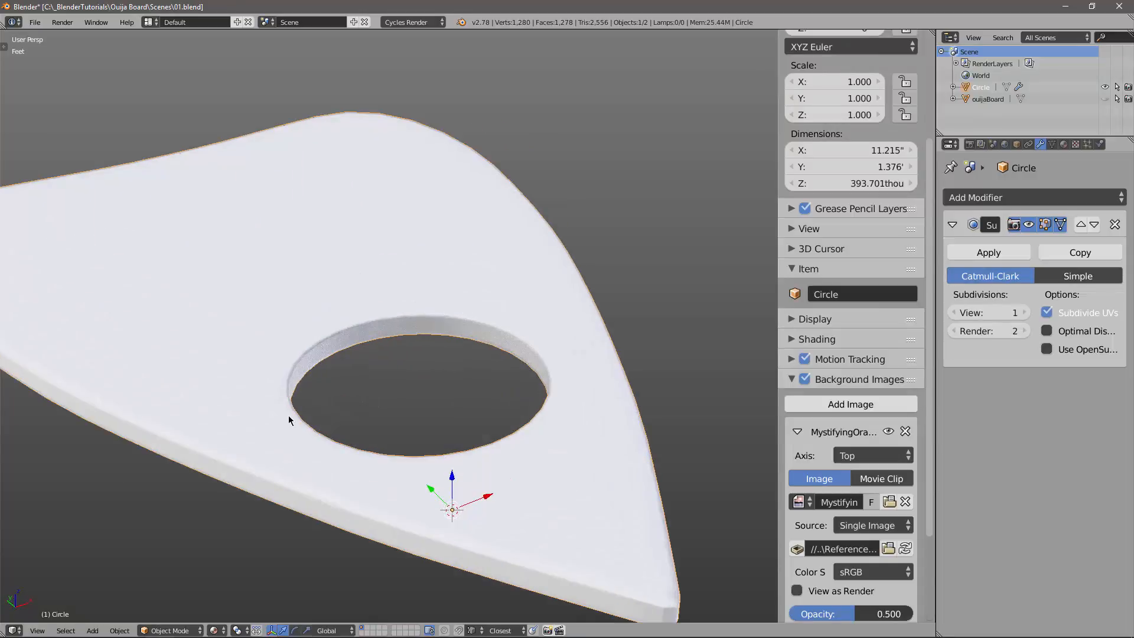
shift+middle_drag(460, 359, 484, 264)
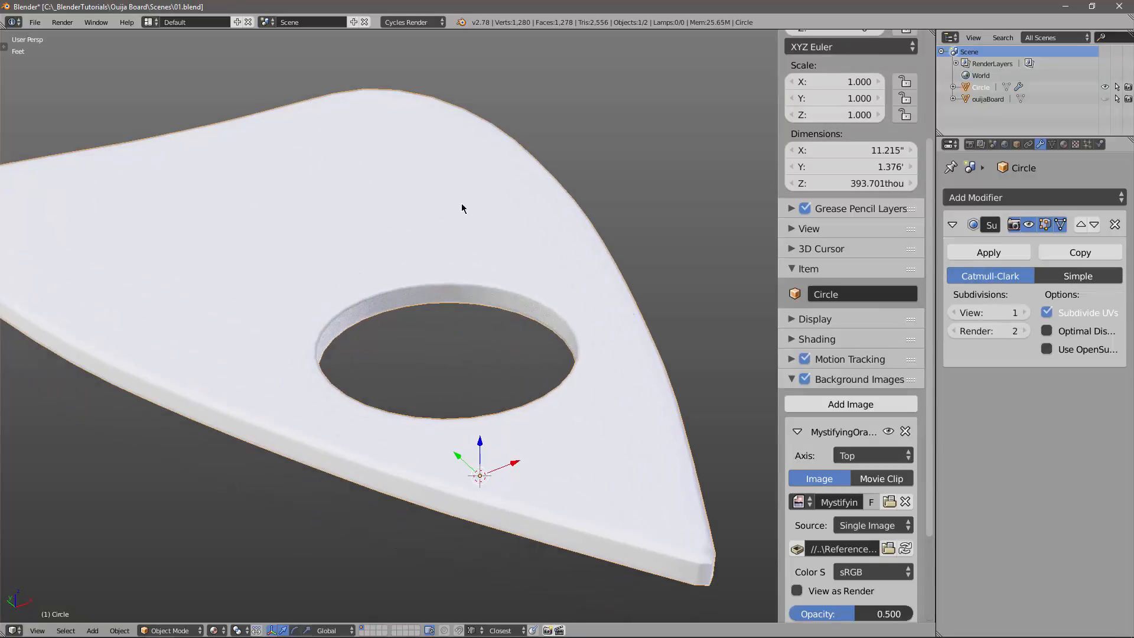
click(566, 230)
middle_drag(551, 282, 540, 300)
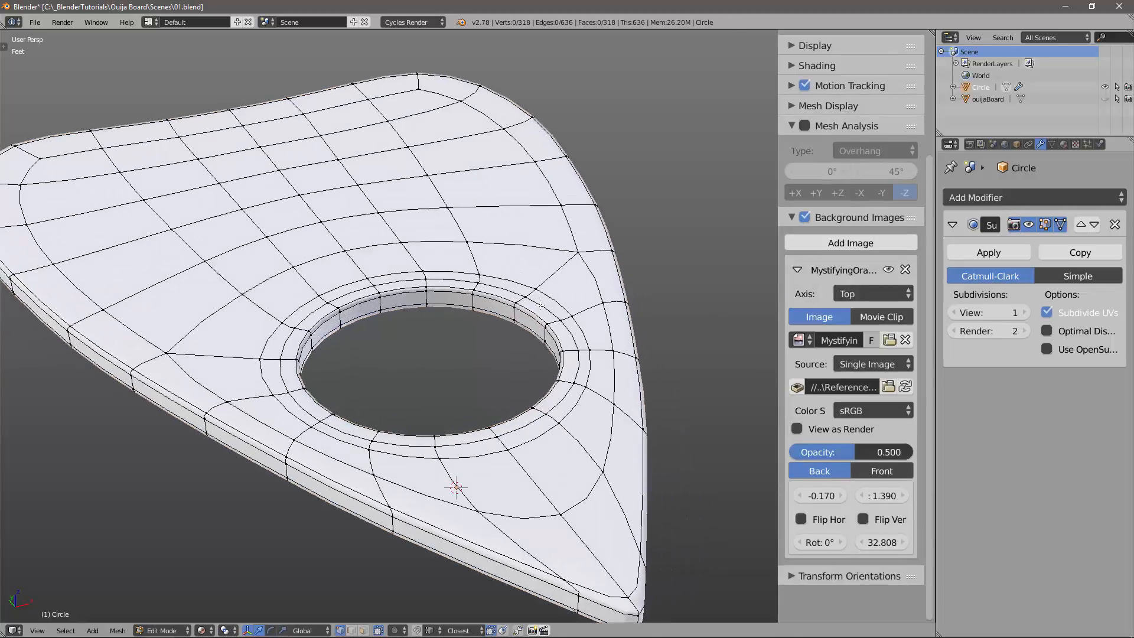
alt+right_click(540, 305)
middle_drag(437, 387, 440, 378)
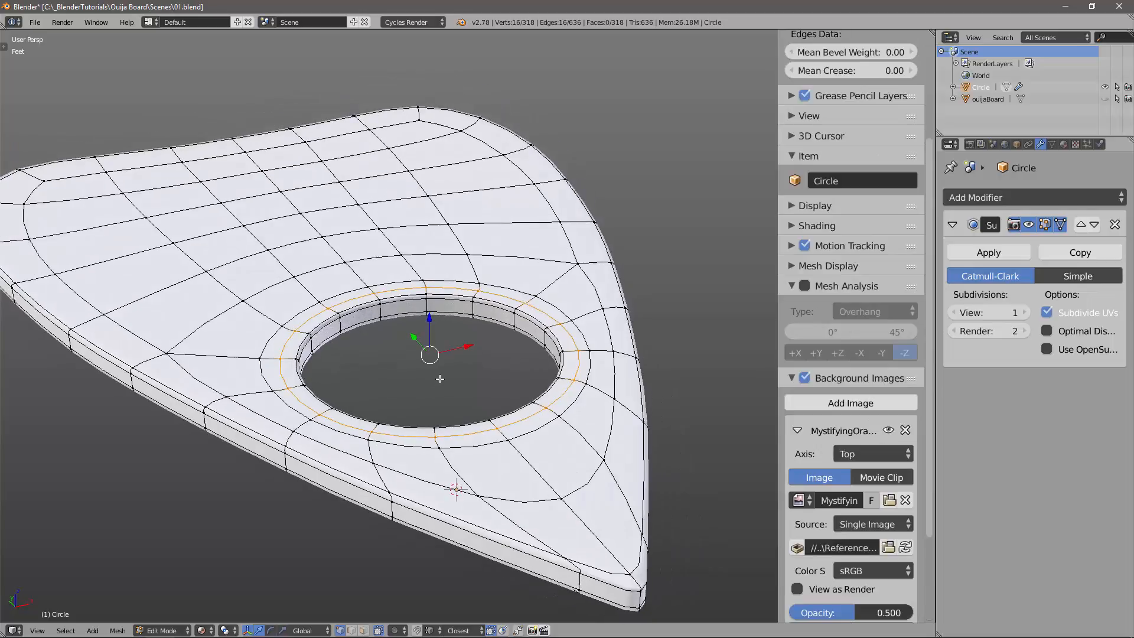
Return to Object Mode and set the planchette's viewport subdivisions to 0.
key(Tab)
click(347, 381)
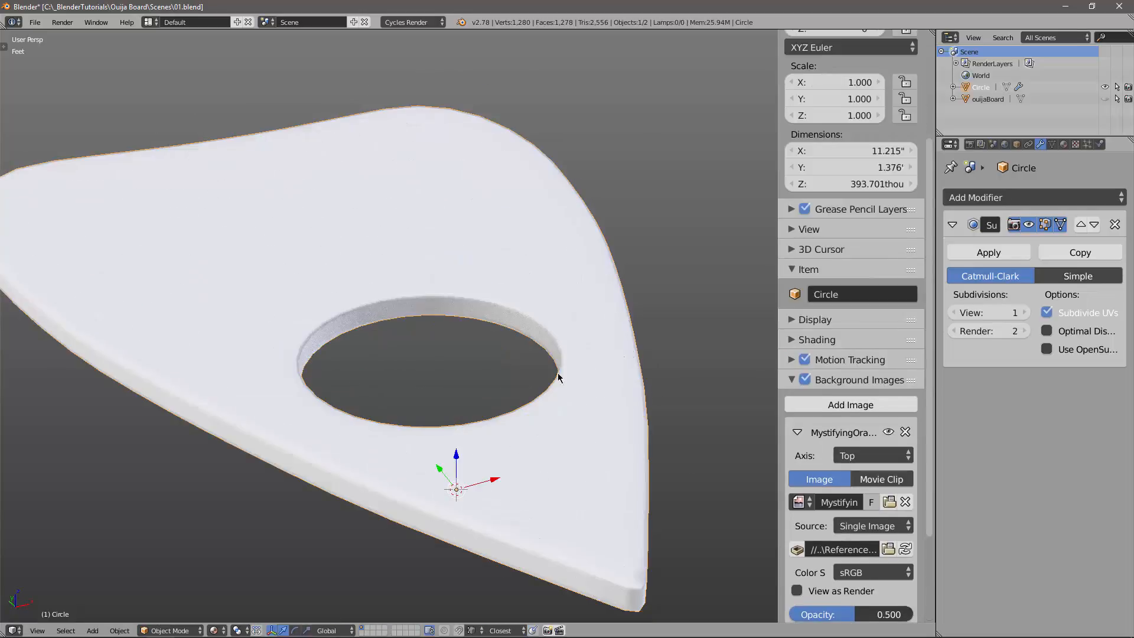
click(954, 312)
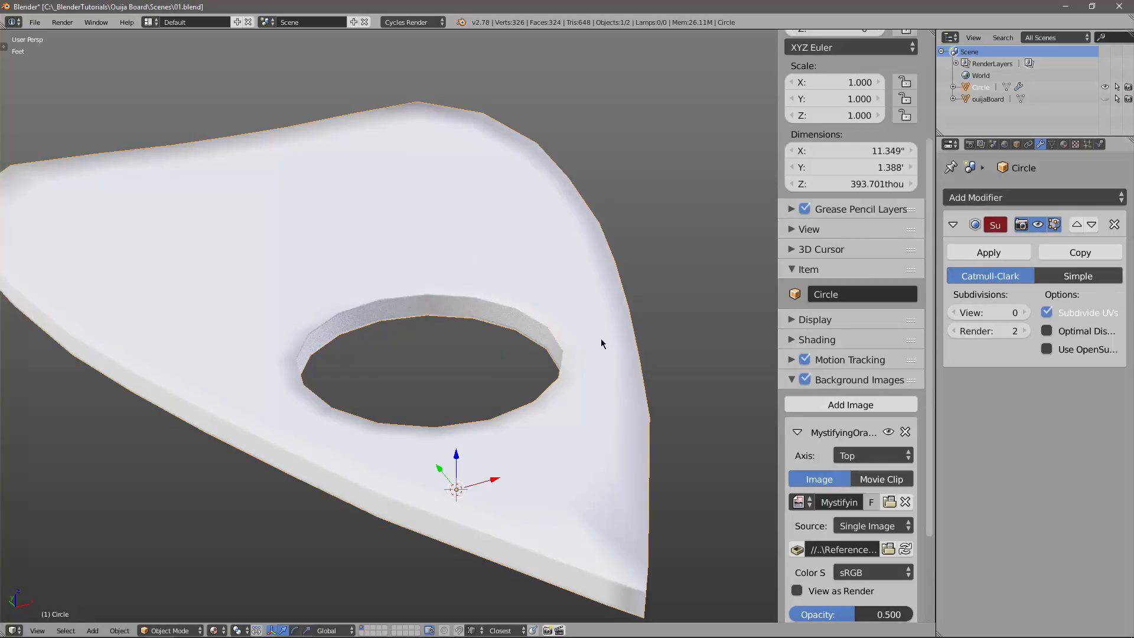
middle_drag(600, 339, 570, 346)
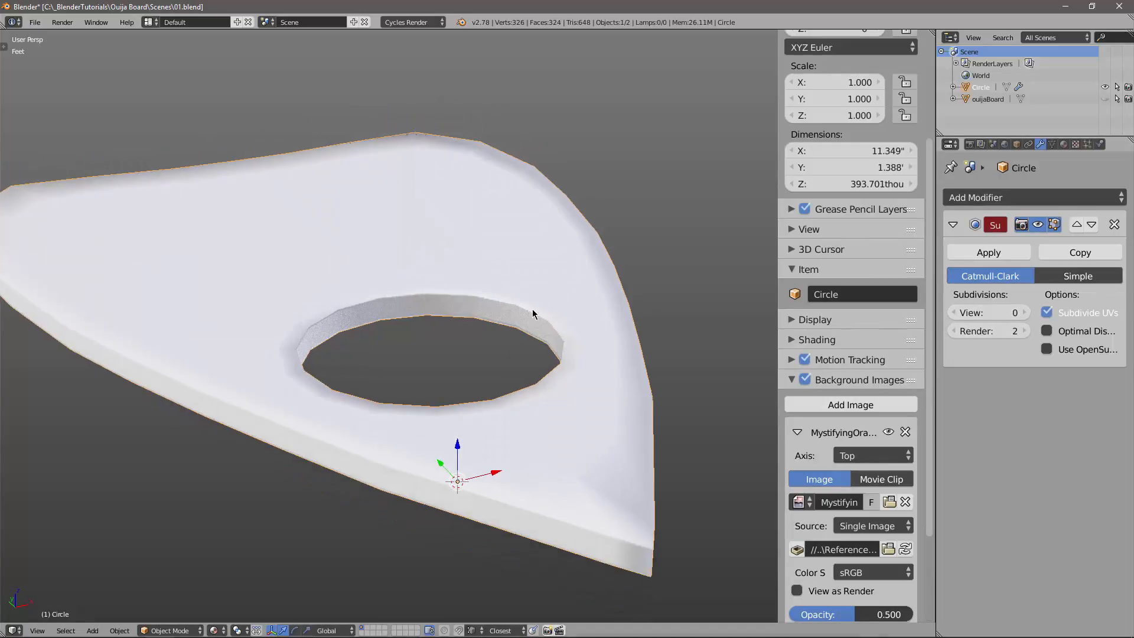
In Edit Mode, scale the selected edge loop around the hole inward to about 0.976.
key(Tab)
click(616, 316)
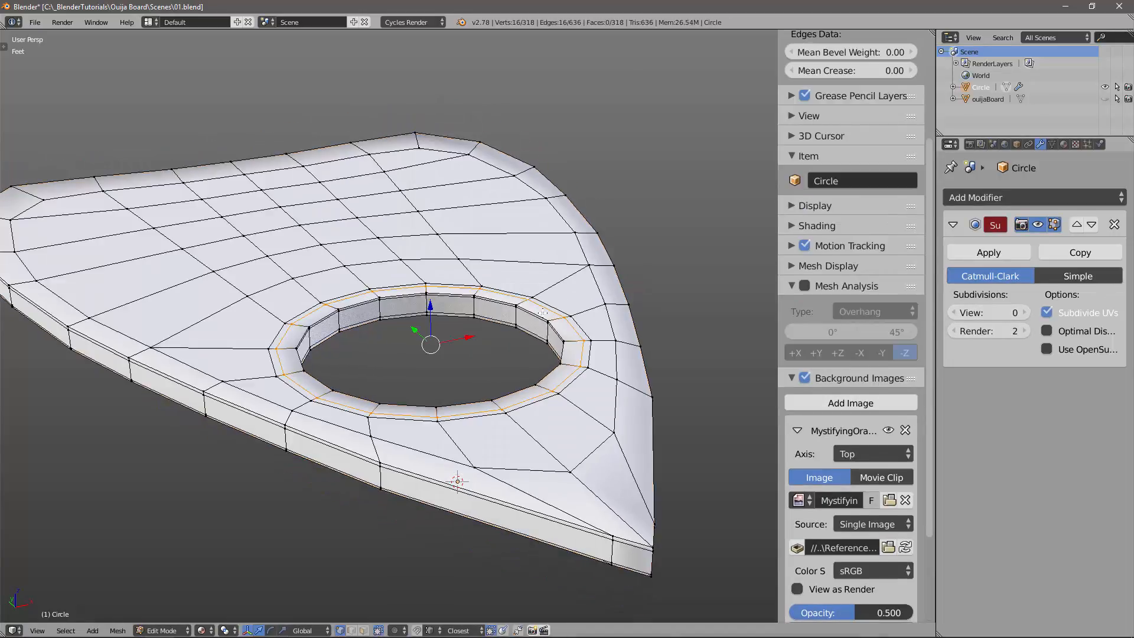
middle_drag(467, 327, 534, 331)
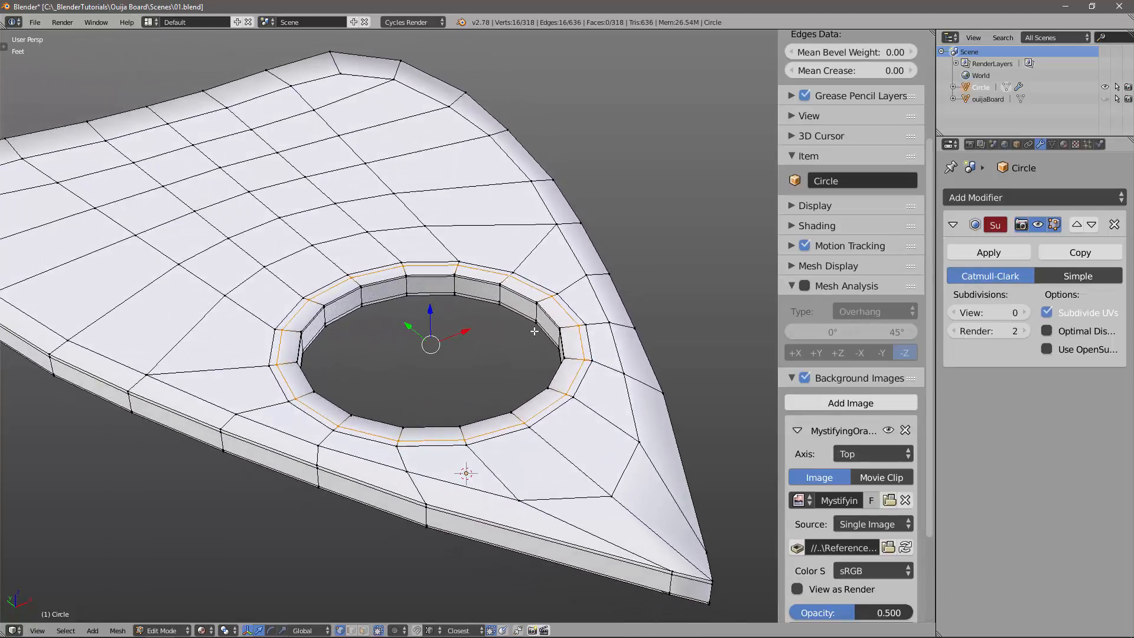
key(s)
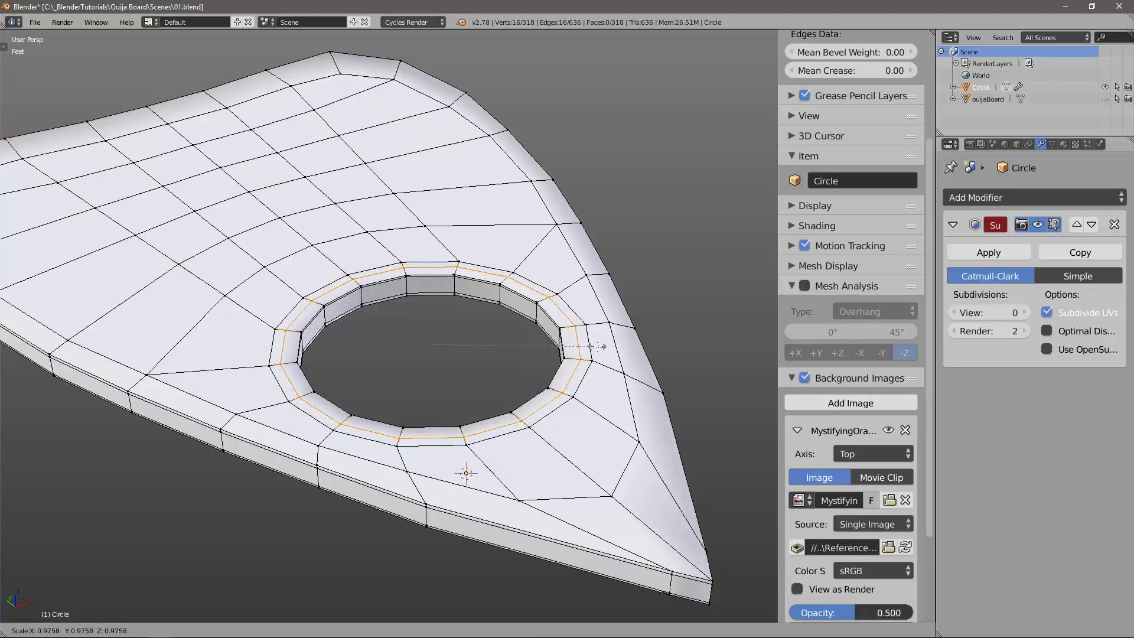
click(597, 345)
middle_drag(597, 345, 537, 365)
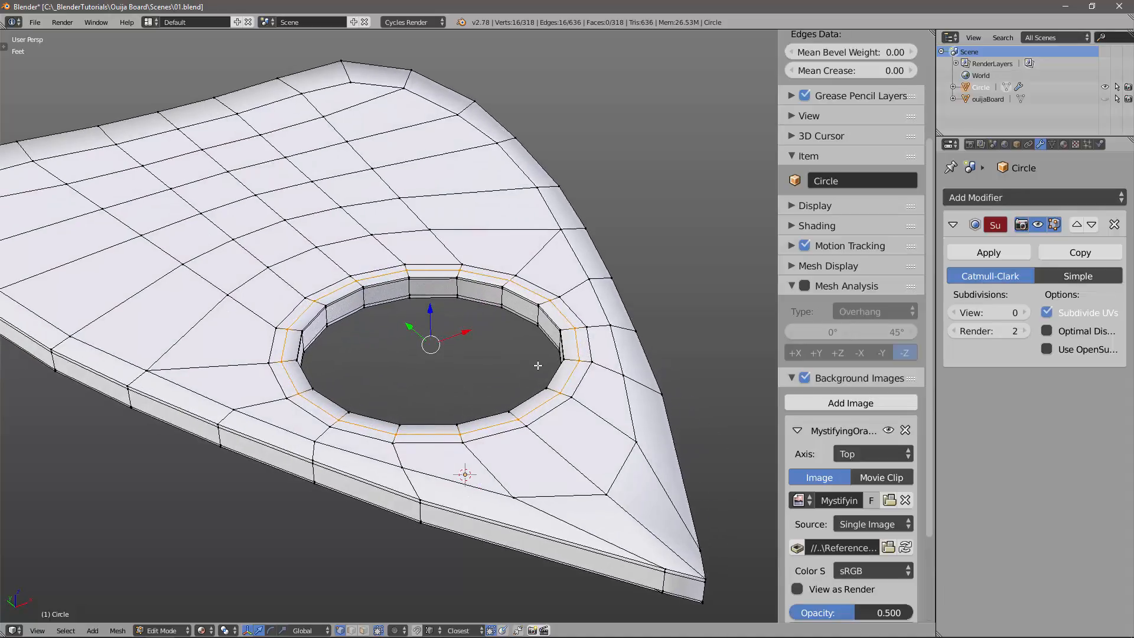
In face select mode, select the two concentric face rings around the hole and extrude them upward into a raised rim.
key(ctrl+Tab)
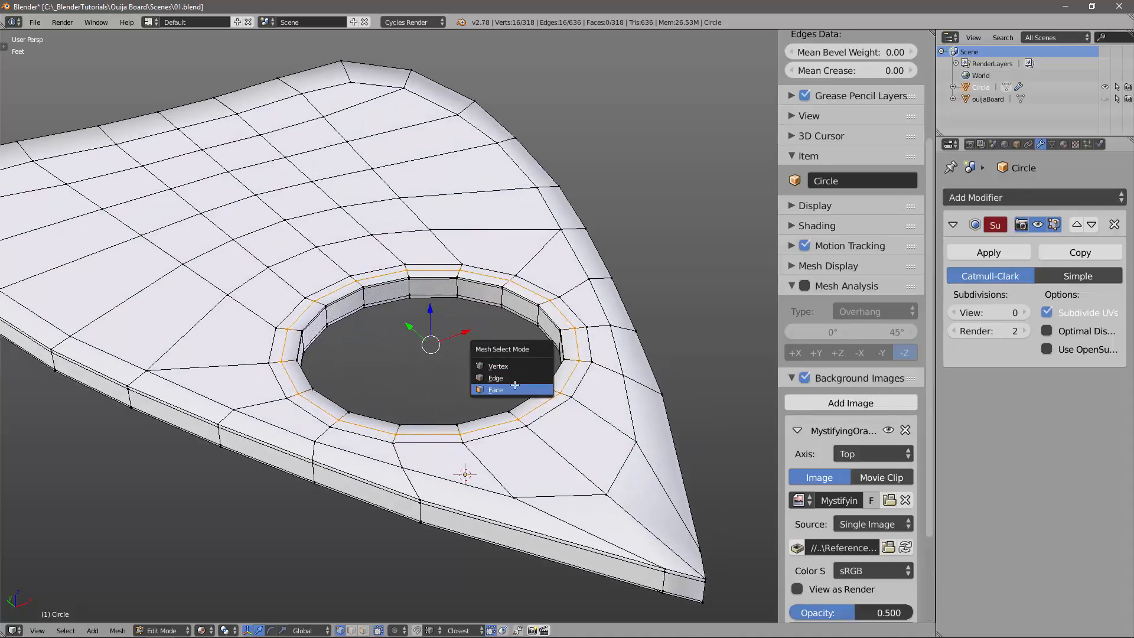
click(496, 385)
scroll(414, 360, up, 5)
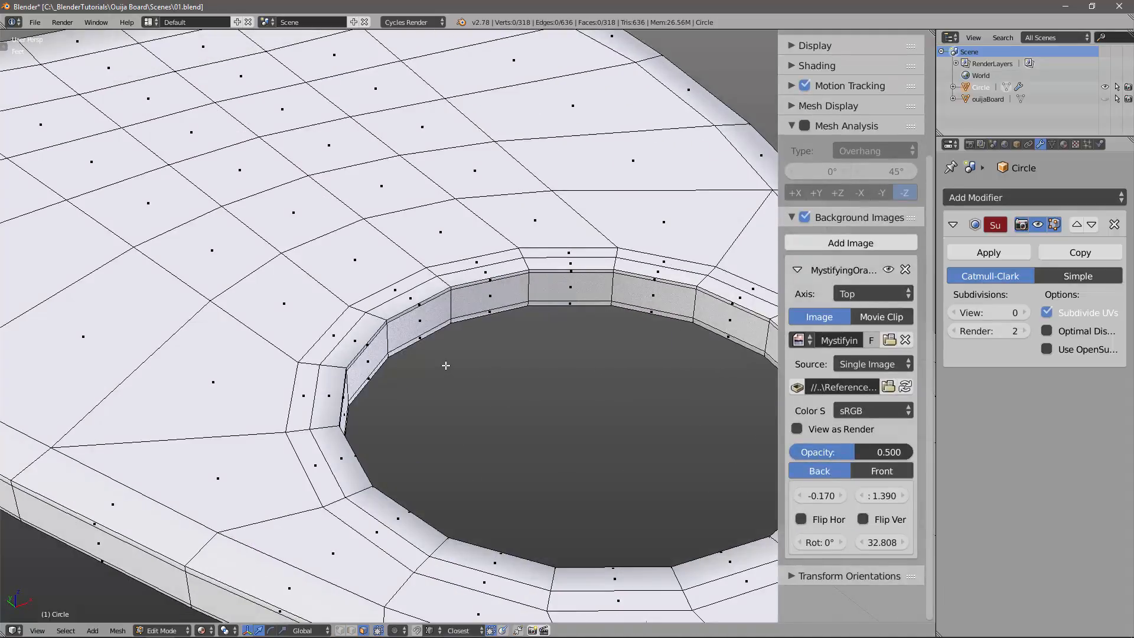
middle_drag(469, 337, 465, 329)
key(a)
key(a)
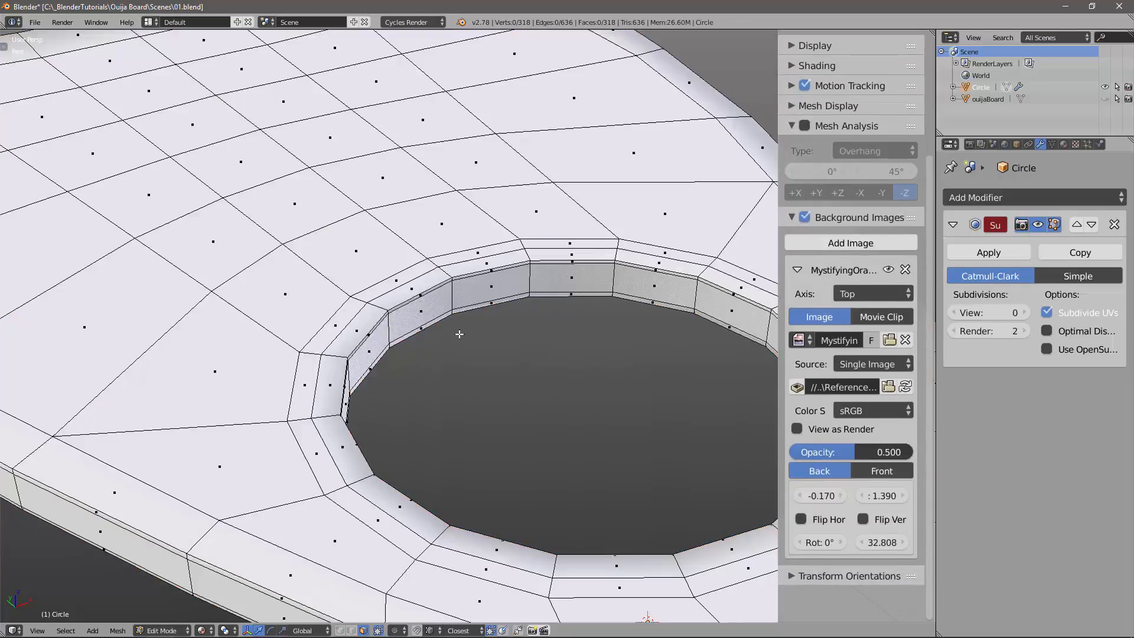
alt+right_click(359, 300)
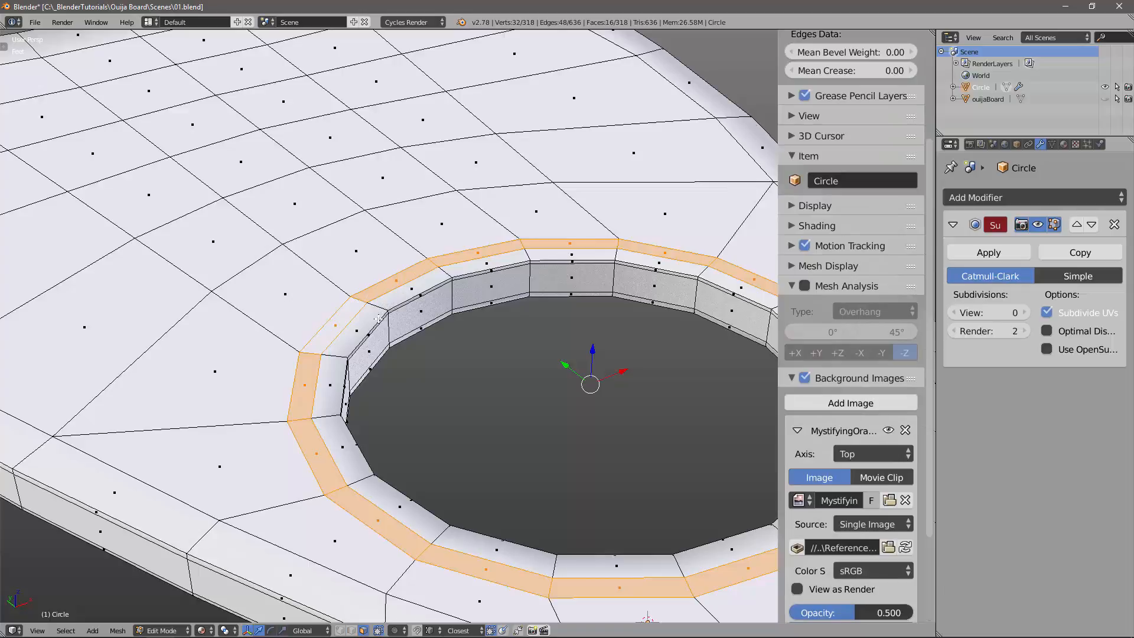
alt+shift+right_click(377, 306)
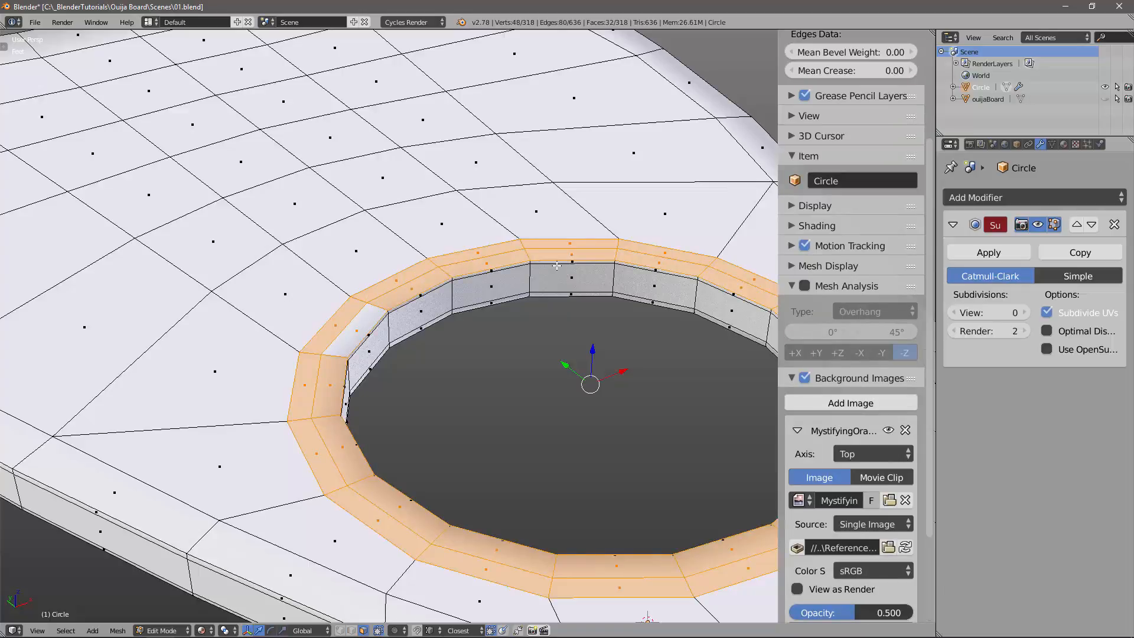
scroll(484, 302, down, 1)
middle_drag(500, 285, 505, 275)
middle_drag(450, 336, 433, 339)
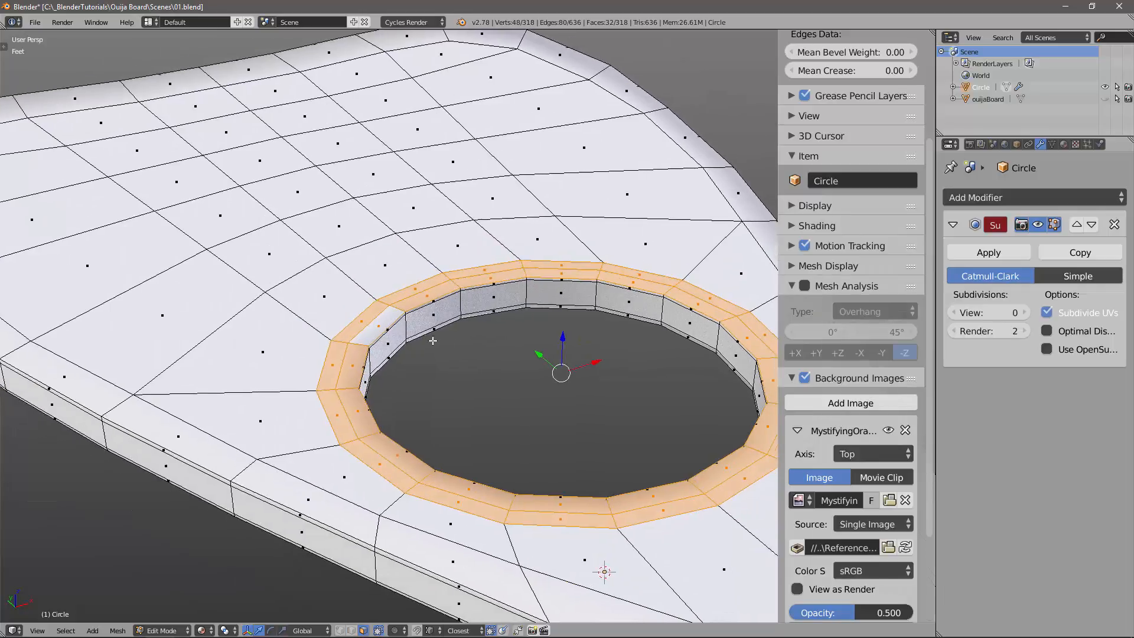
shift+middle_drag(461, 381, 409, 345)
key(e)
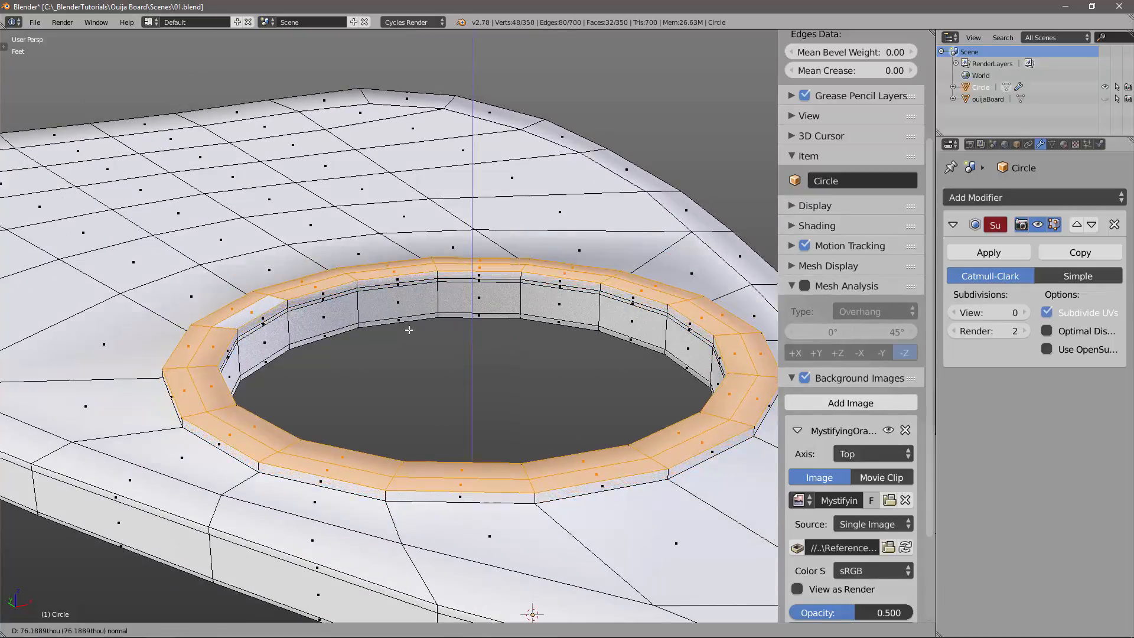
click(406, 326)
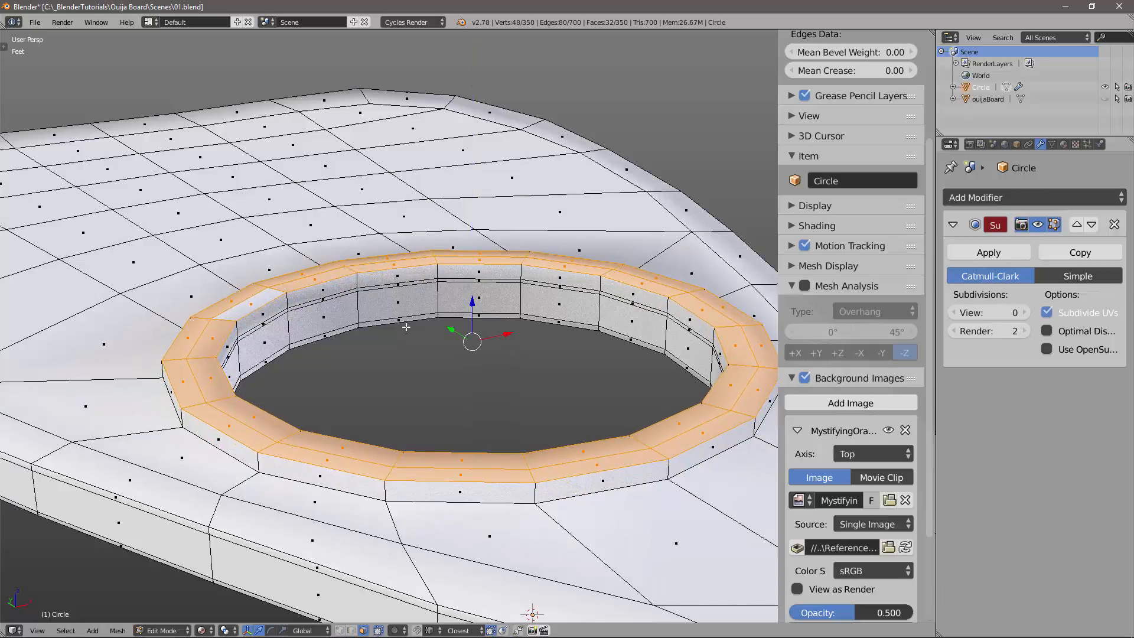
Raise the middle edge loop on top of the rim slightly, then return to Object Mode and deselect everything.
middle_drag(406, 326, 397, 367)
key(ctrl+Tab)
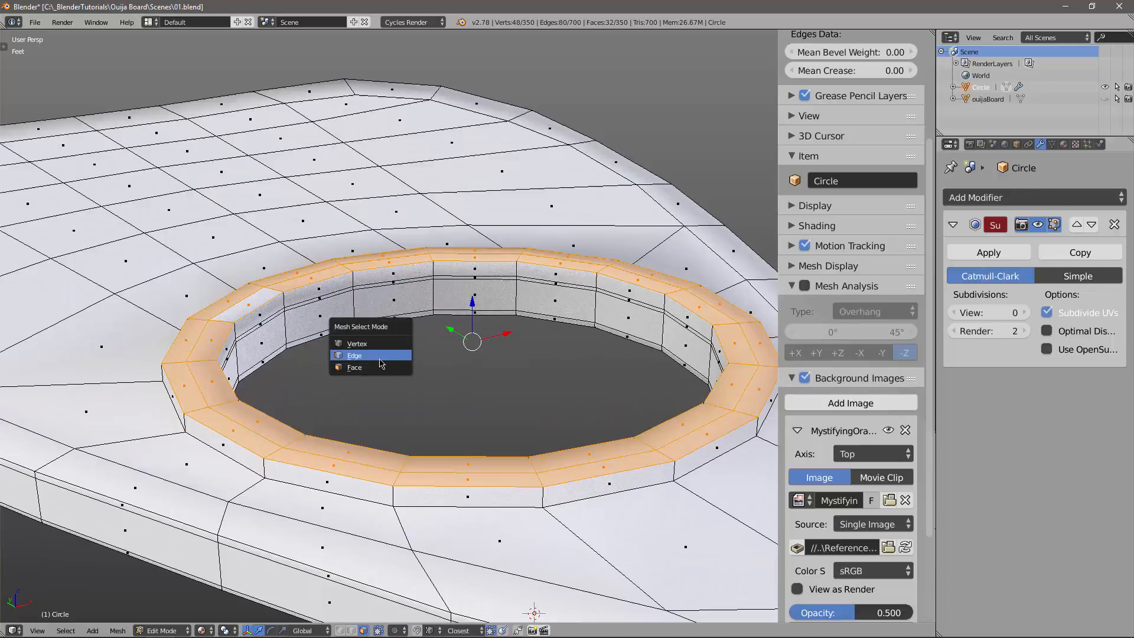
click(377, 356)
alt+click(239, 301)
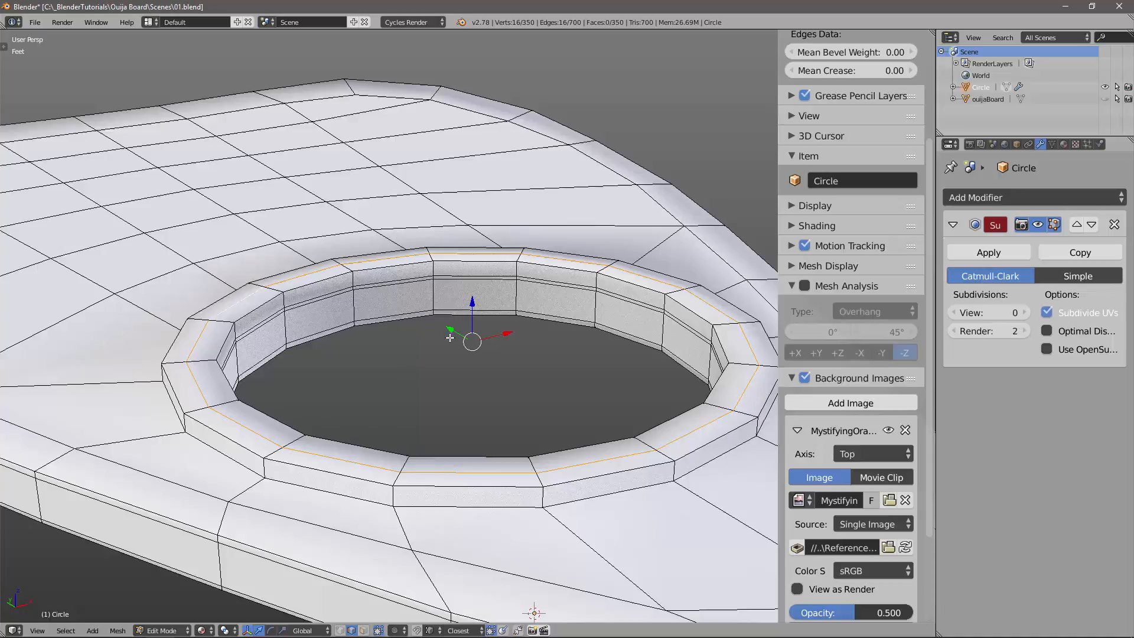
drag(472, 303, 470, 292)
middle_drag(465, 363, 435, 347)
key(Tab)
click(347, 380)
key(a)
scroll(354, 376, down, 1)
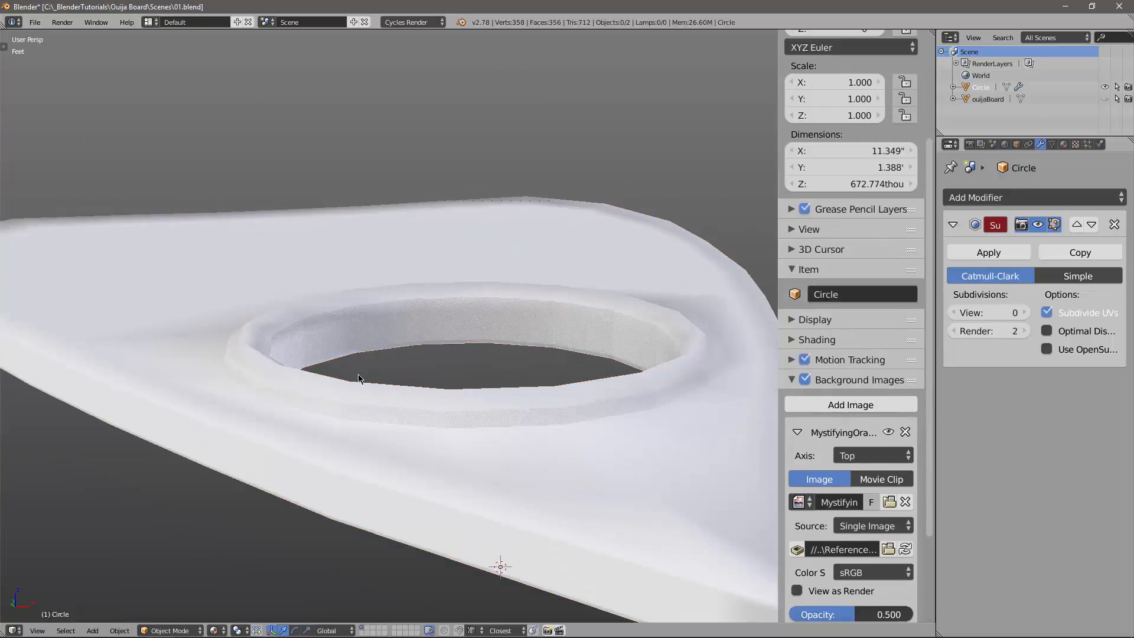
Set the planchette's viewport subdivisions to 2 and switch the viewport shading to Texture.
click(1024, 312)
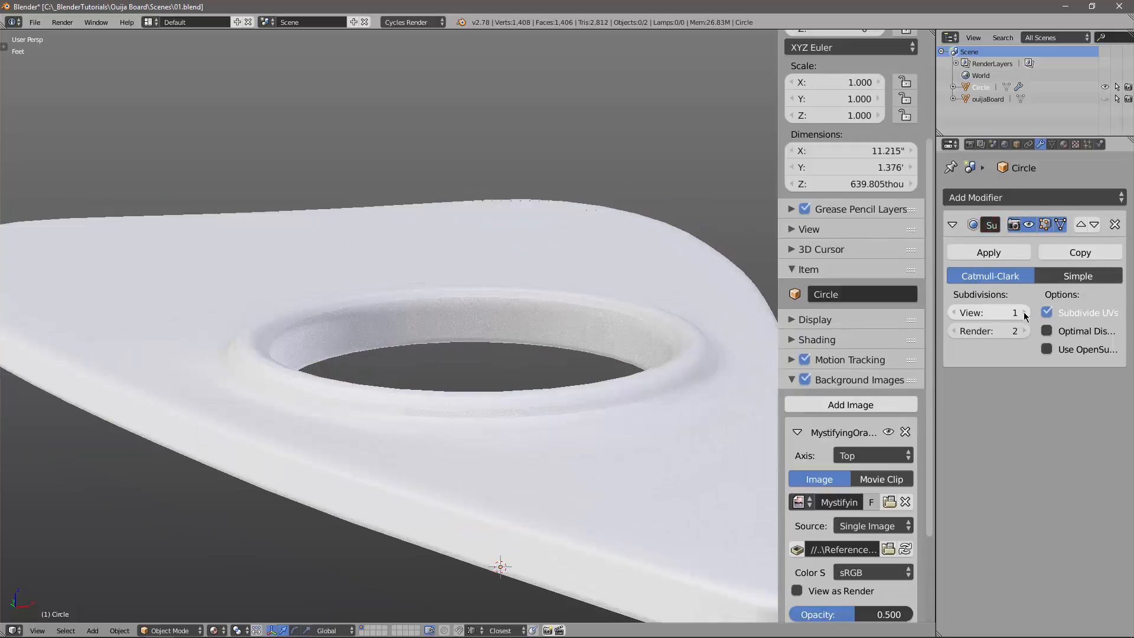
click(1024, 314)
scroll(534, 325, down, 2)
middle_drag(532, 324, 394, 317)
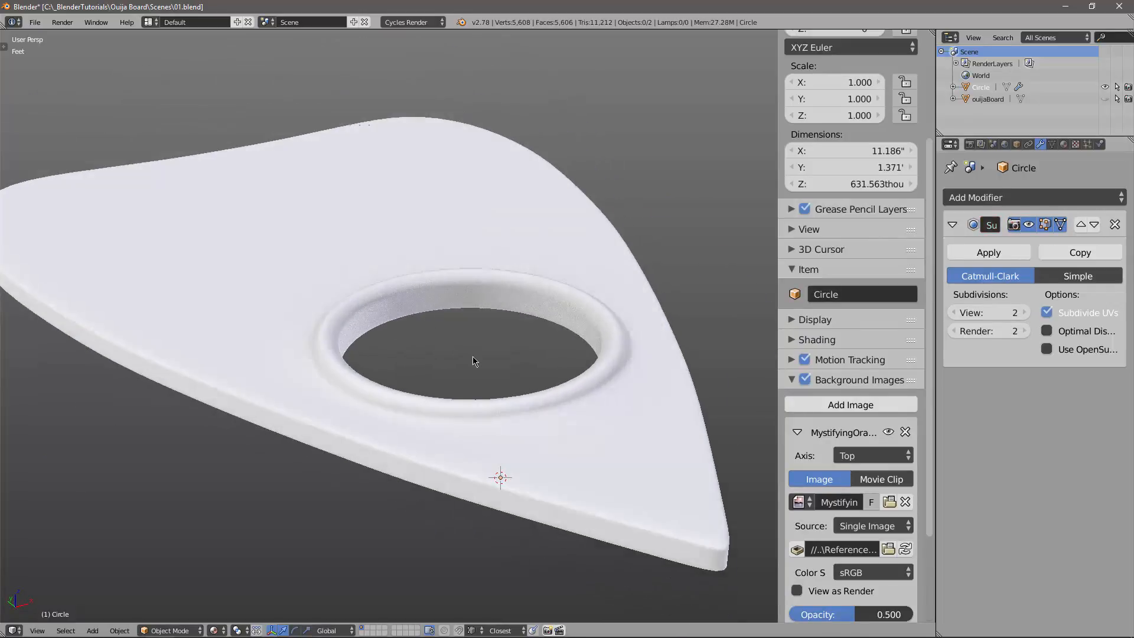
key(z)
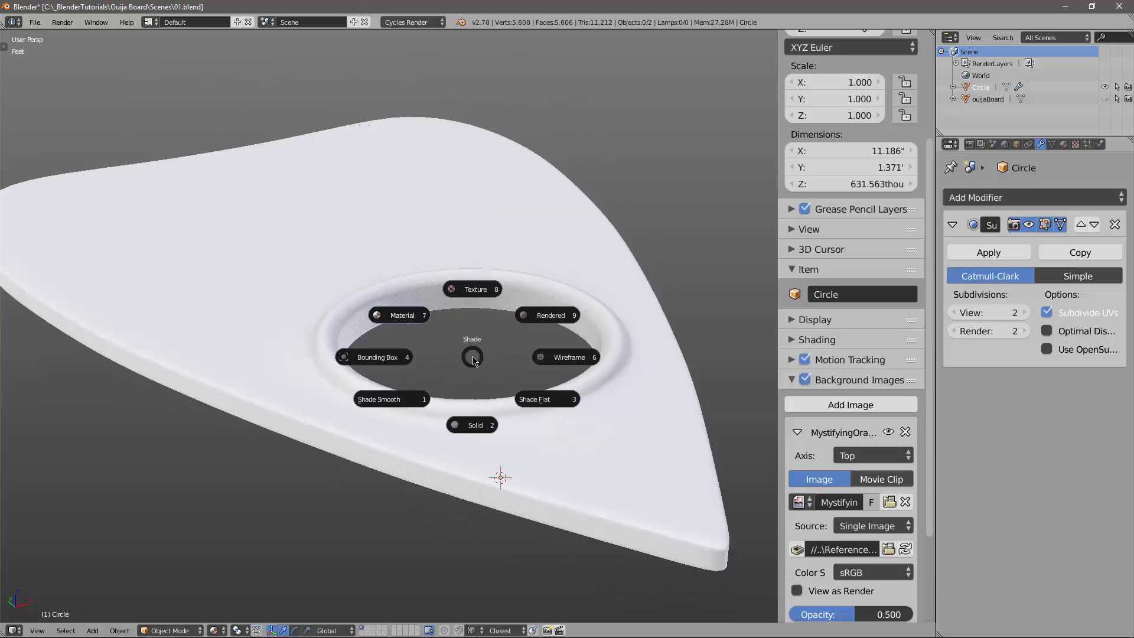
click(479, 316)
middle_drag(484, 353, 205, 370)
scroll(478, 383, up, 2)
scroll(372, 372, up, 1)
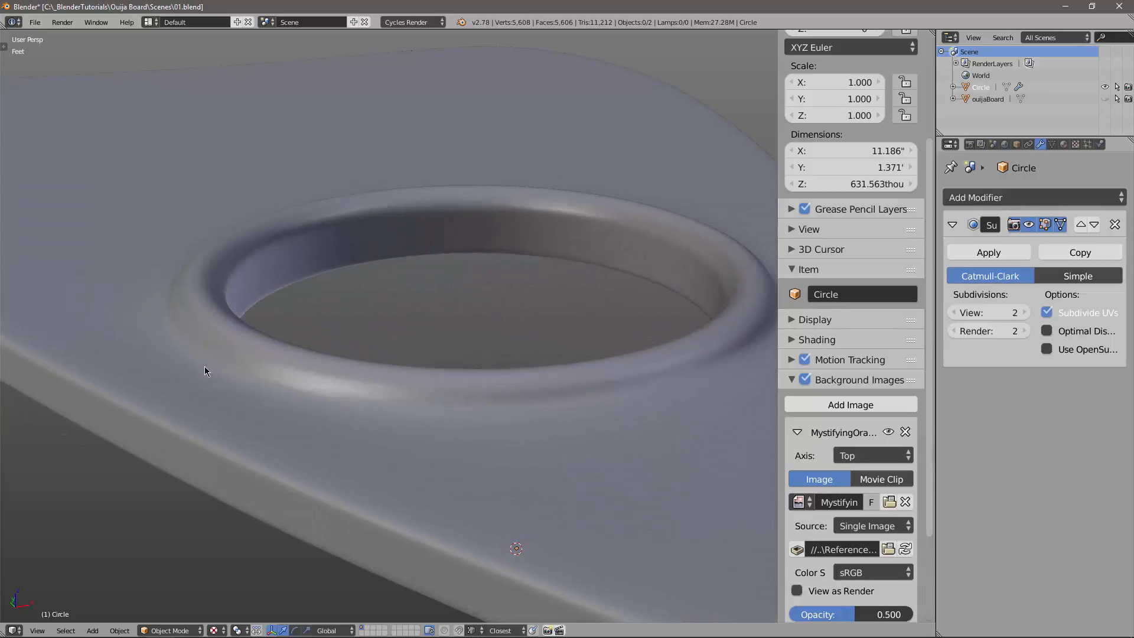
Bevel the edge loop at the outer base of the raised rim with one segment, and return to Object Mode.
right_click(261, 384)
key(Tab)
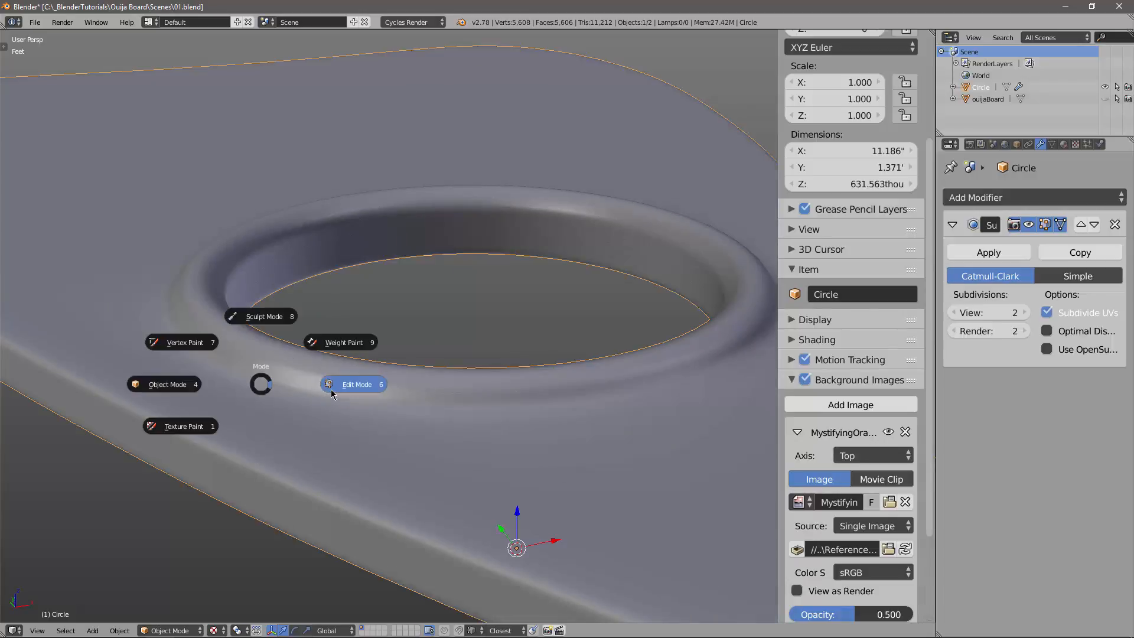
click(331, 389)
shift+middle_drag(330, 389, 349, 391)
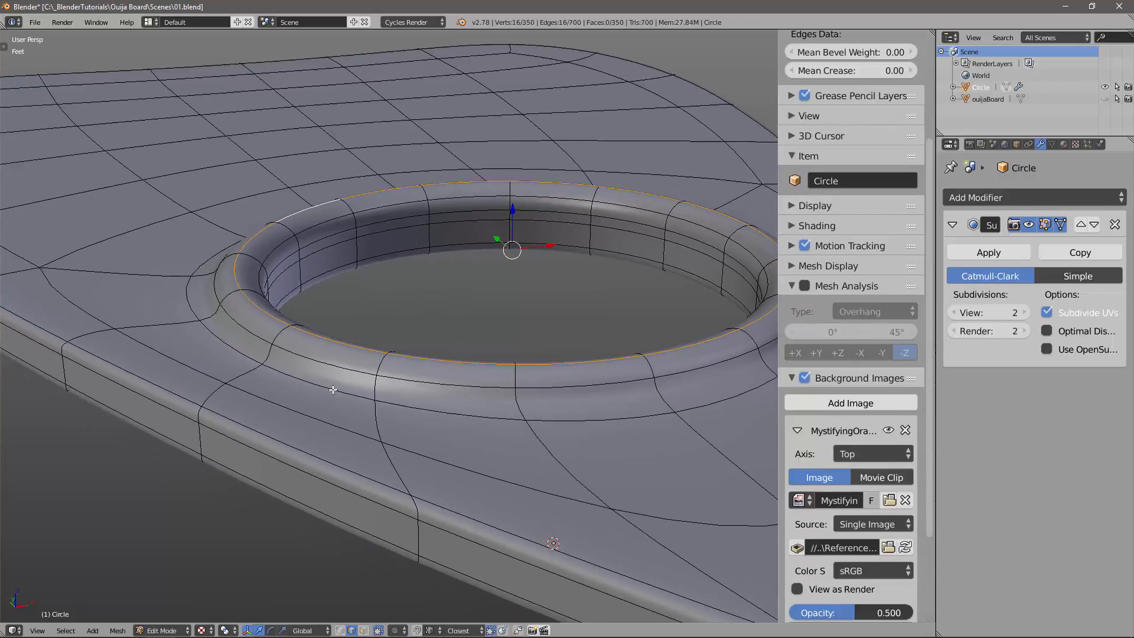
alt+right_click(333, 390)
middle_drag(428, 392, 505, 402)
key(ctrl+b)
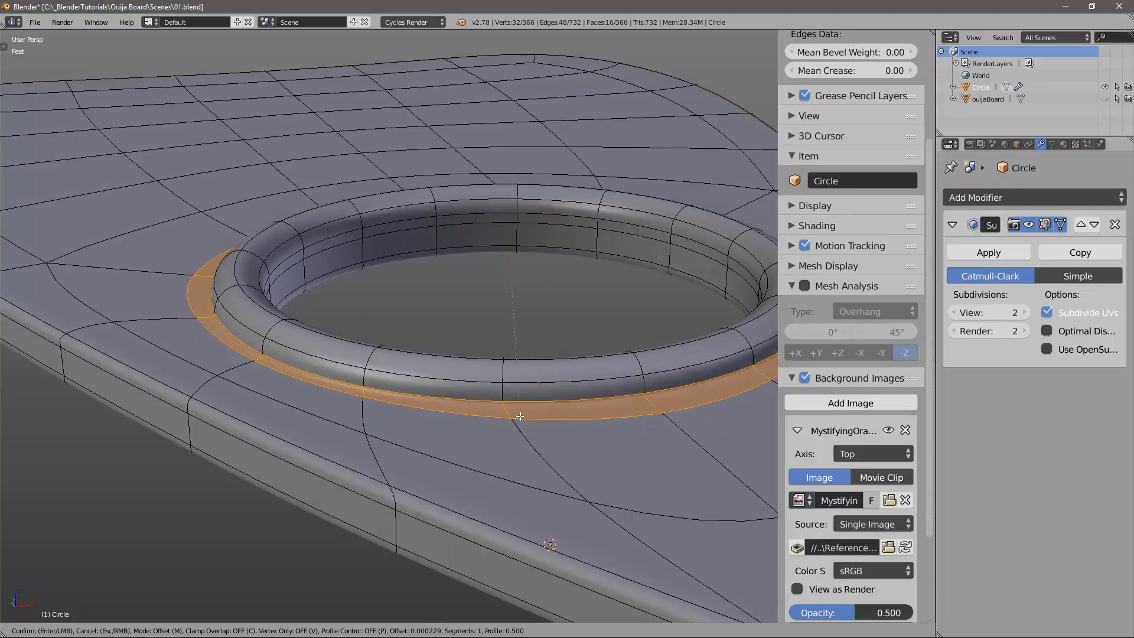
click(520, 417)
key(Tab)
click(496, 449)
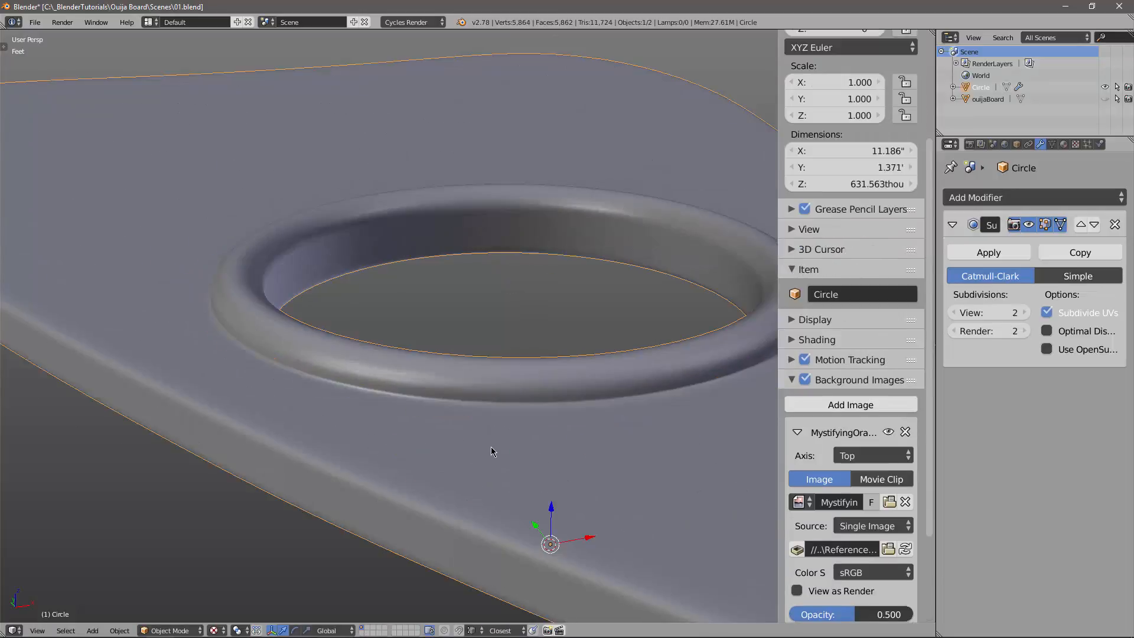
Check the whole planchette from several angles and set its viewport subdivisions to 1.
scroll(497, 413, down, 4)
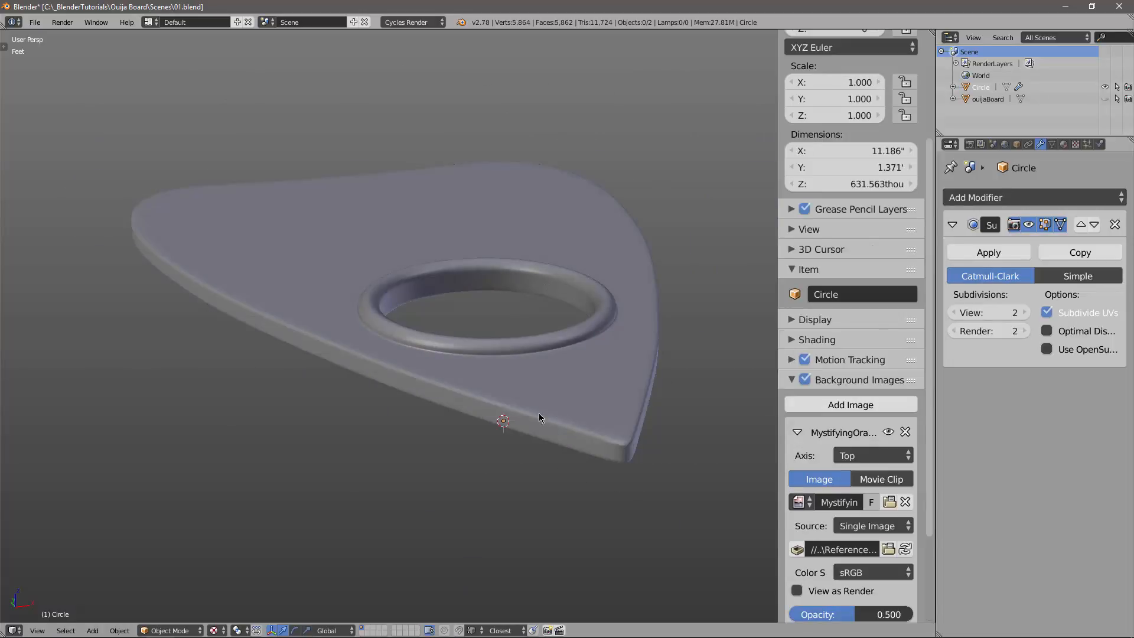
middle_drag(539, 412, 260, 440)
scroll(583, 409, down, 3)
middle_drag(584, 414, 489, 466)
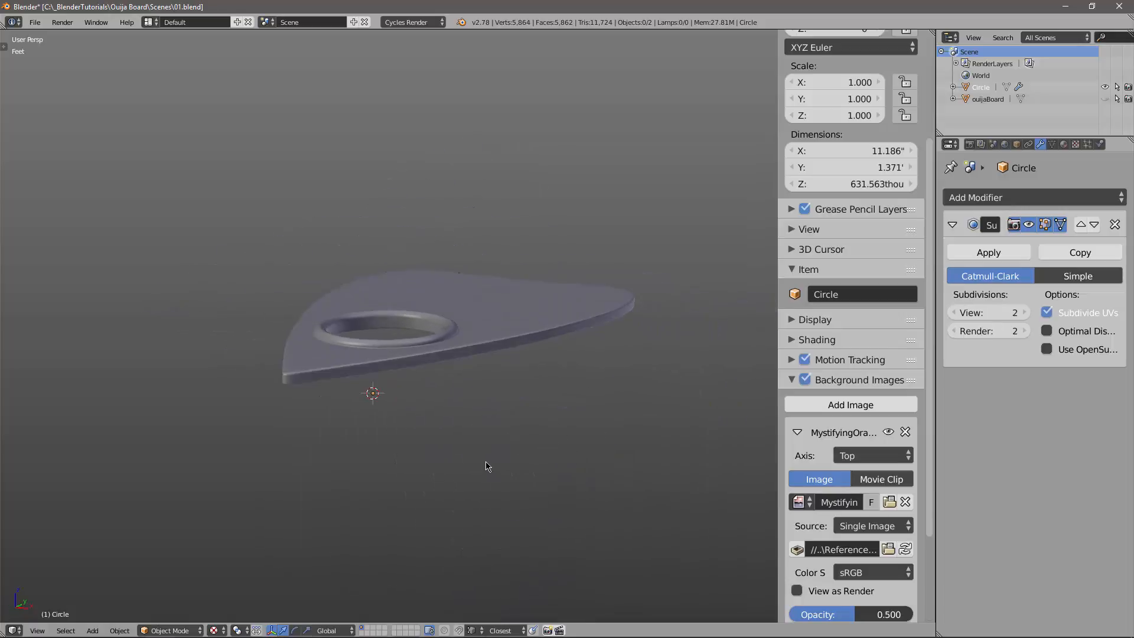
click(953, 313)
middle_drag(629, 307, 487, 390)
Switch to the top orthographic view and remove the reference background image.
key(KP_7)
scroll(817, 414, down, 3)
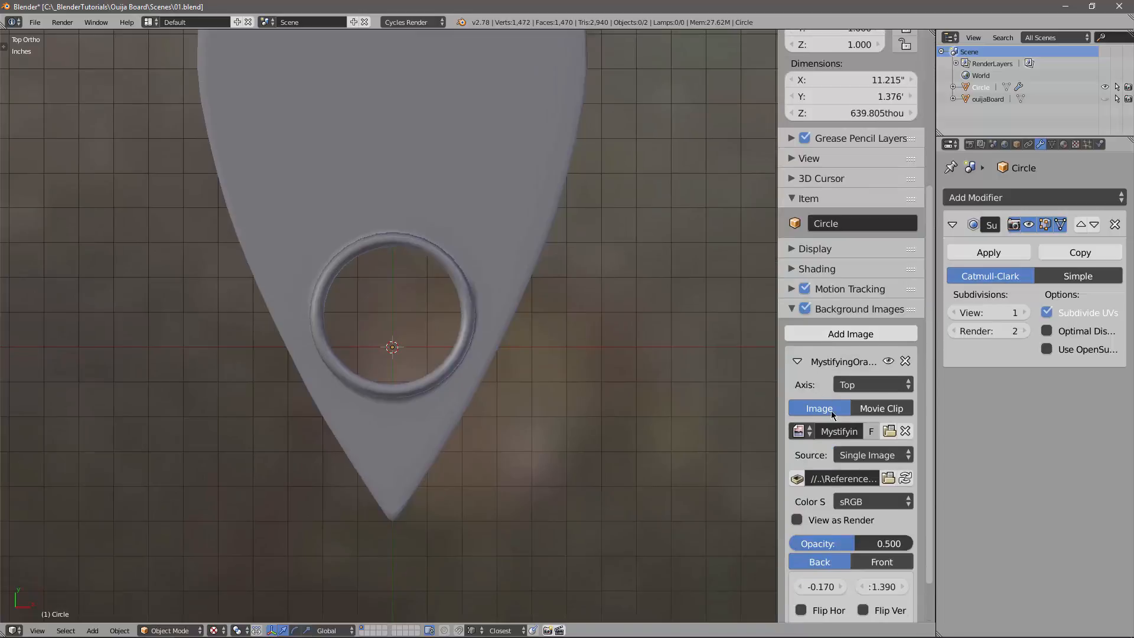
click(905, 361)
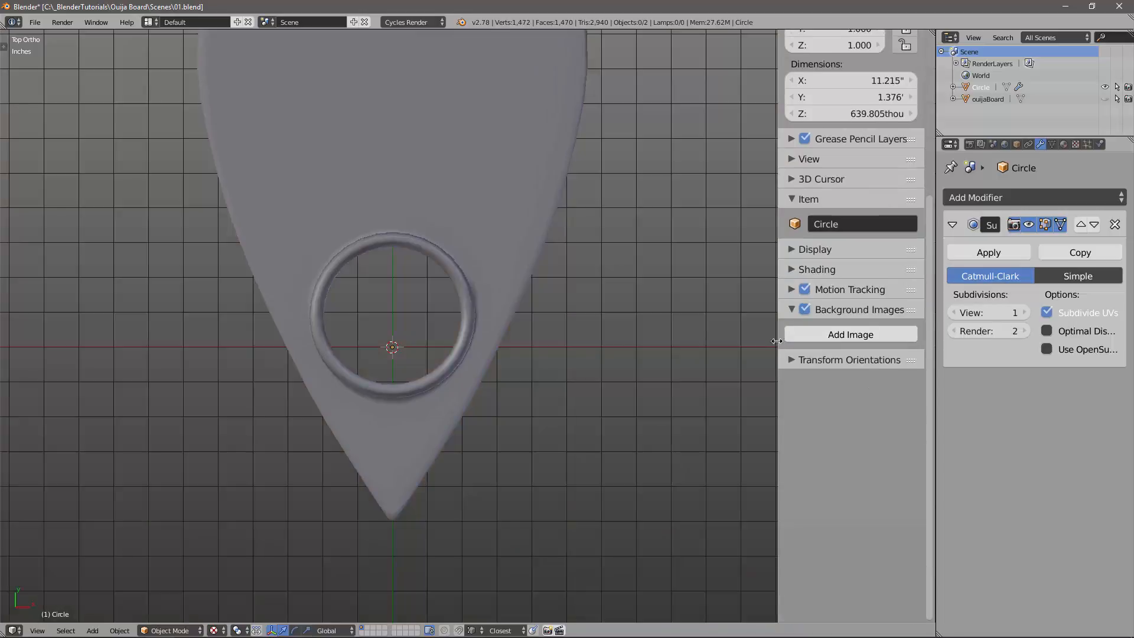
Close the properties sidebar and add a mesh cylinder at the centre of the scene.
click(792, 310)
key(n)
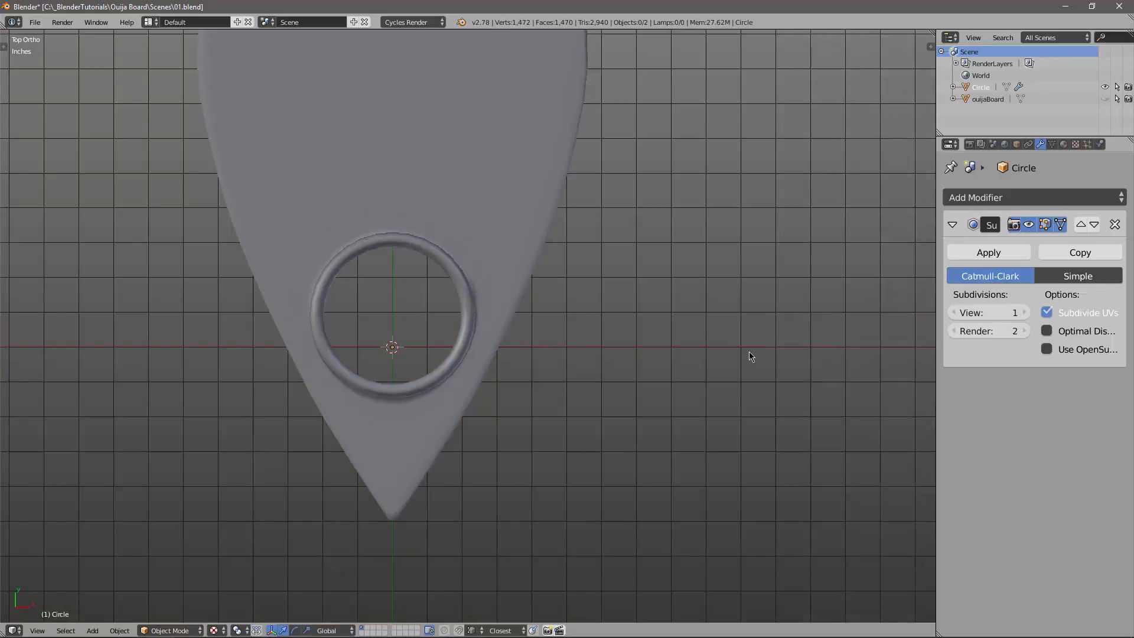
scroll(649, 354, down, 3)
shift+middle_drag(547, 366, 574, 400)
scroll(549, 393, up, 2)
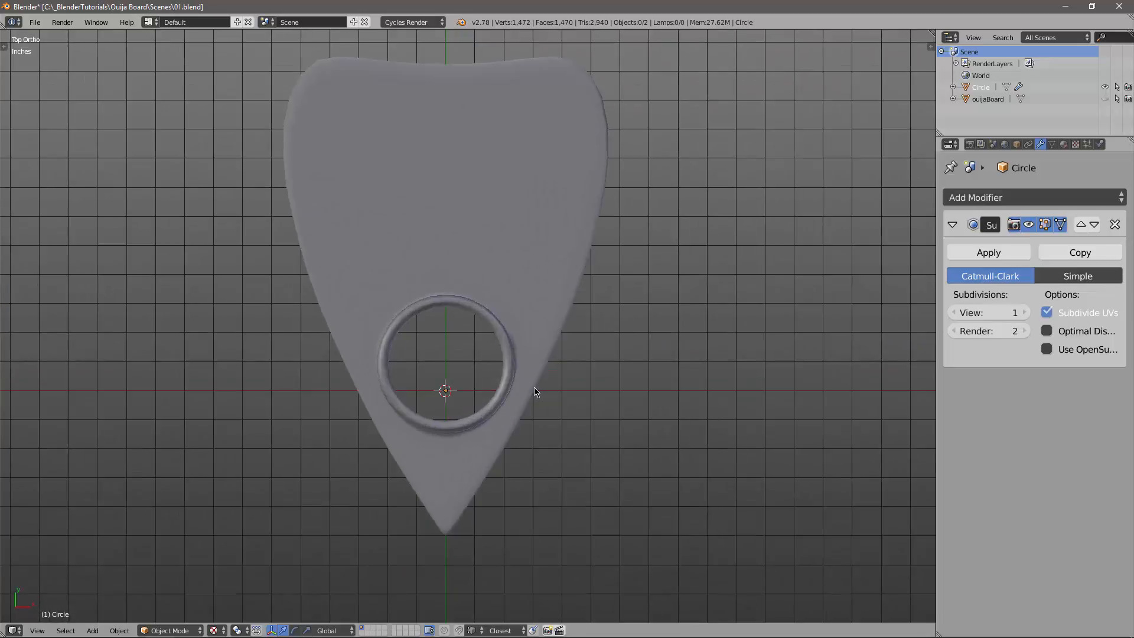
key(shift+a)
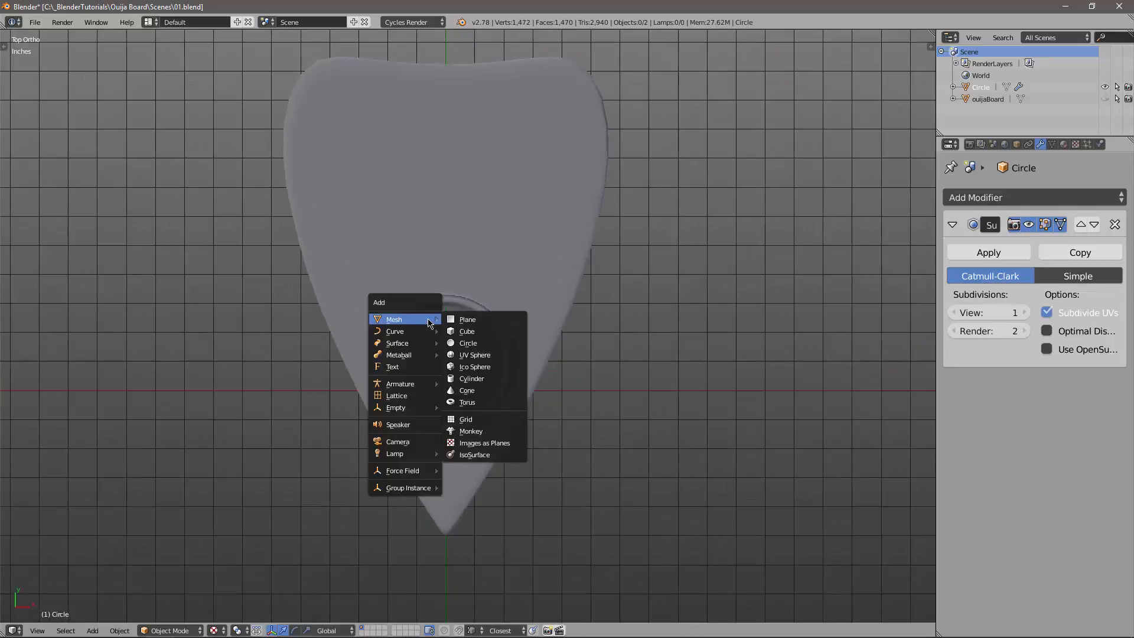
click(471, 378)
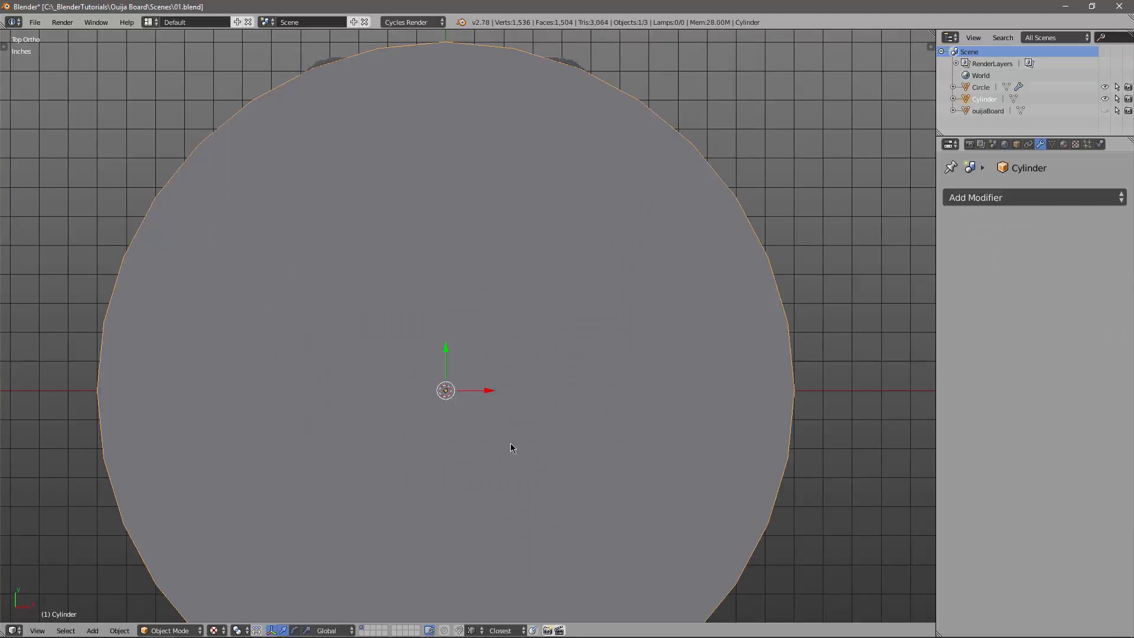
In top wireframe view and Edit Mode, scale the whole cylinder down to about 0.95 inches across.
scroll(555, 389, down, 3)
middle_drag(579, 392, 658, 278)
scroll(704, 374, down, 3)
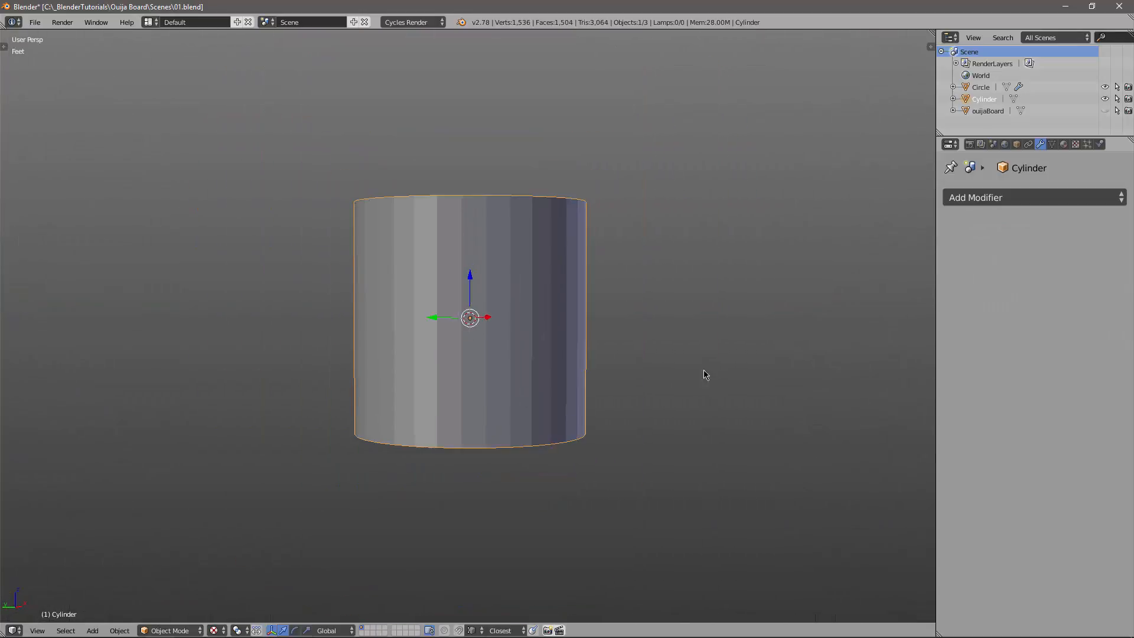
mouse_move(704, 374)
middle_down()
mouse_move(638, 420)
mouse_move(551, 437)
mouse_move(585, 341)
mouse_move(537, 412)
mouse_move(585, 368)
middle_up()
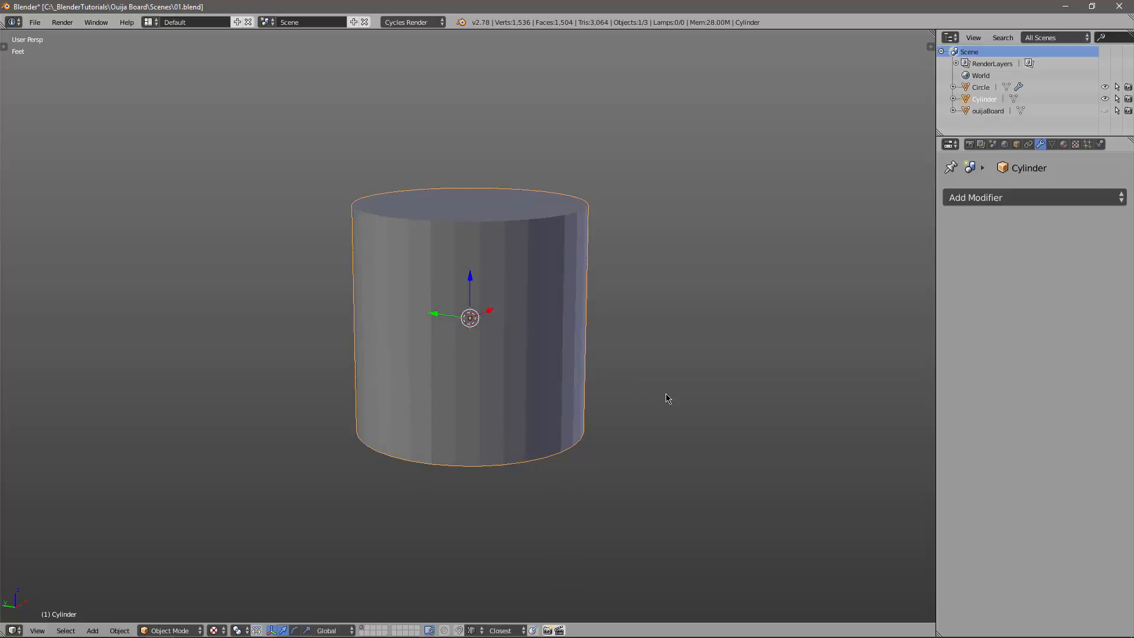
key(KP_7)
key(z)
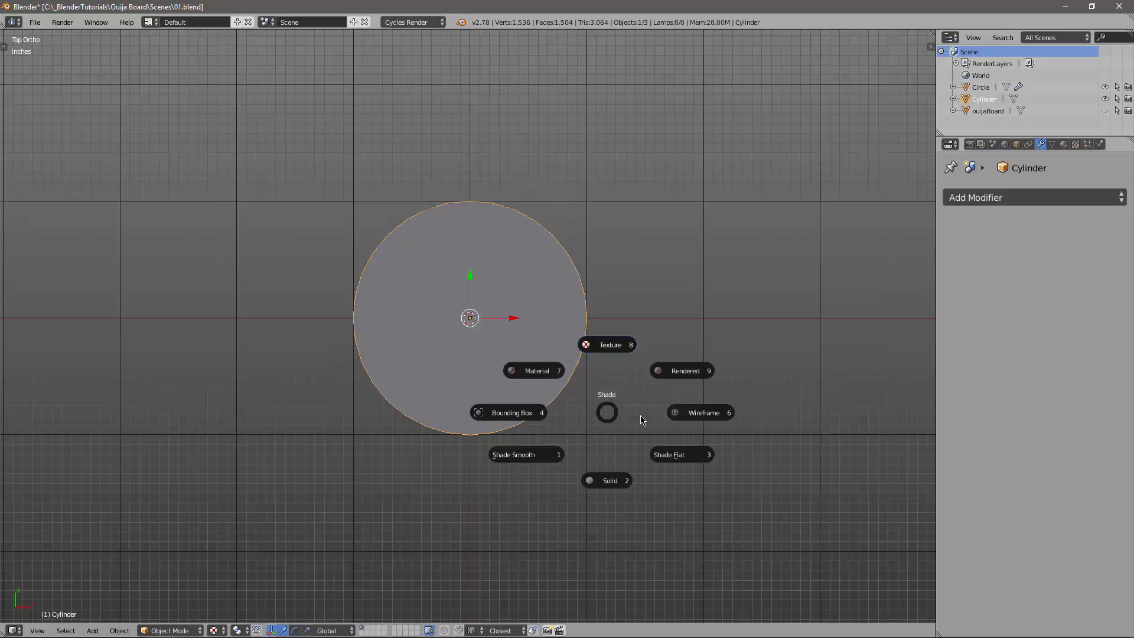
click(643, 420)
scroll(652, 420, up, 3)
key(Tab)
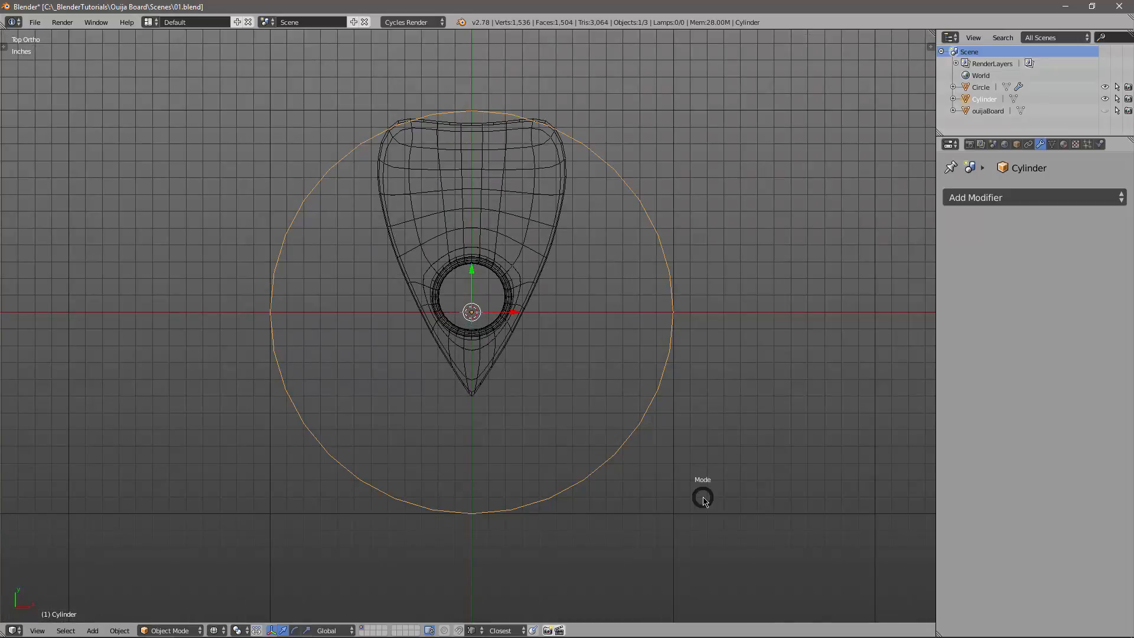
click(778, 489)
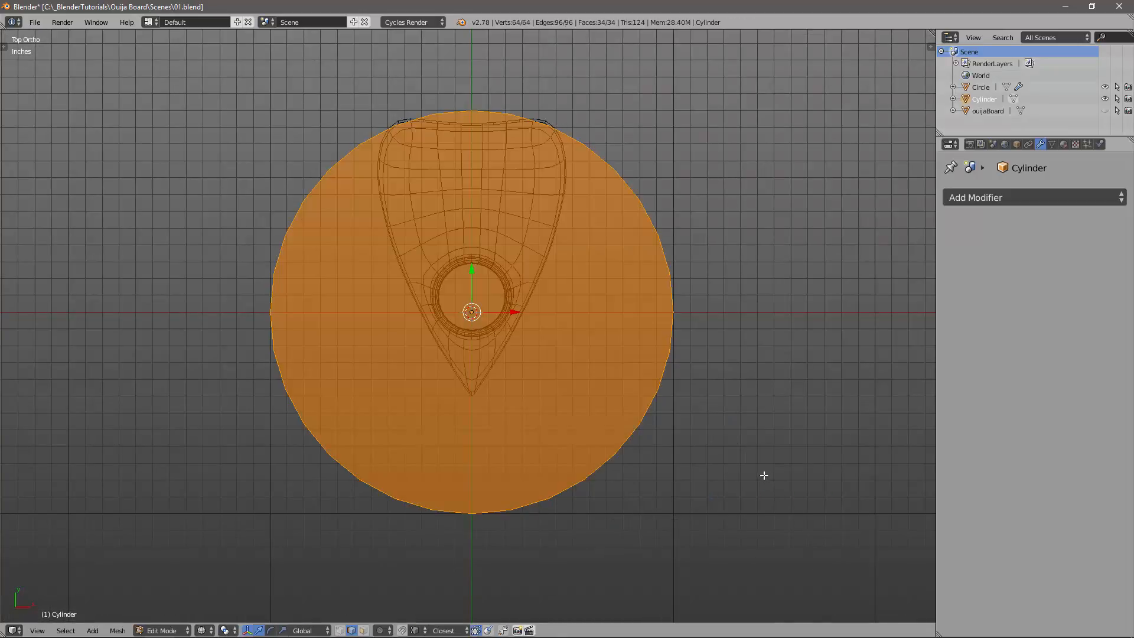
key(s)
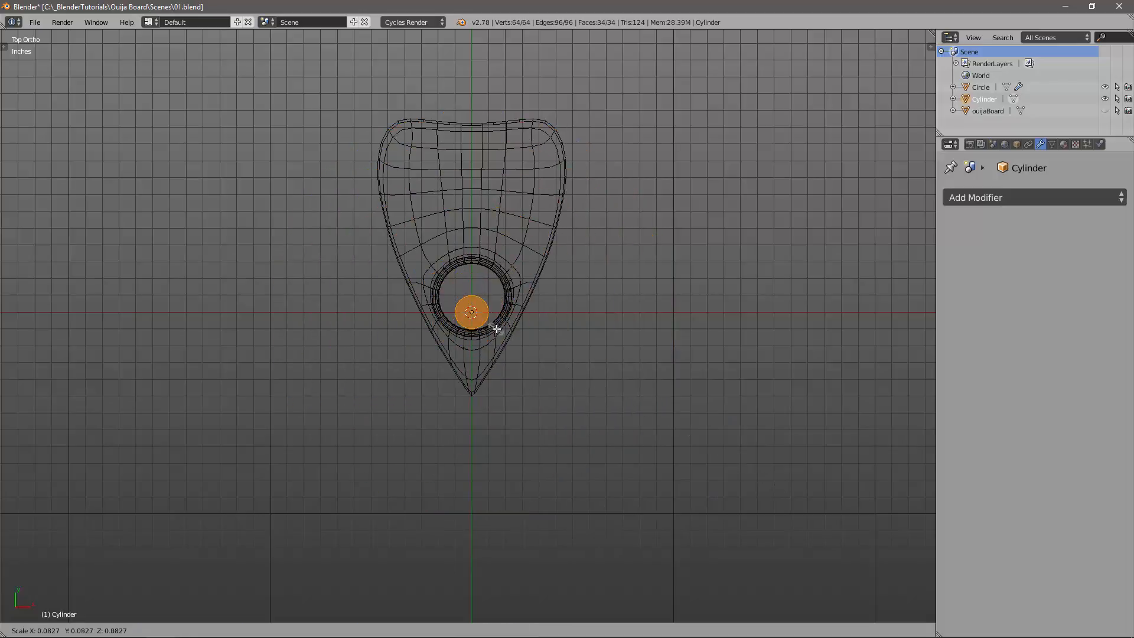
click(485, 323)
Move the small cylinder along the Y axis toward the planchette's pointed tip, about 3.06 inches from the centre.
key(g)
key(y)
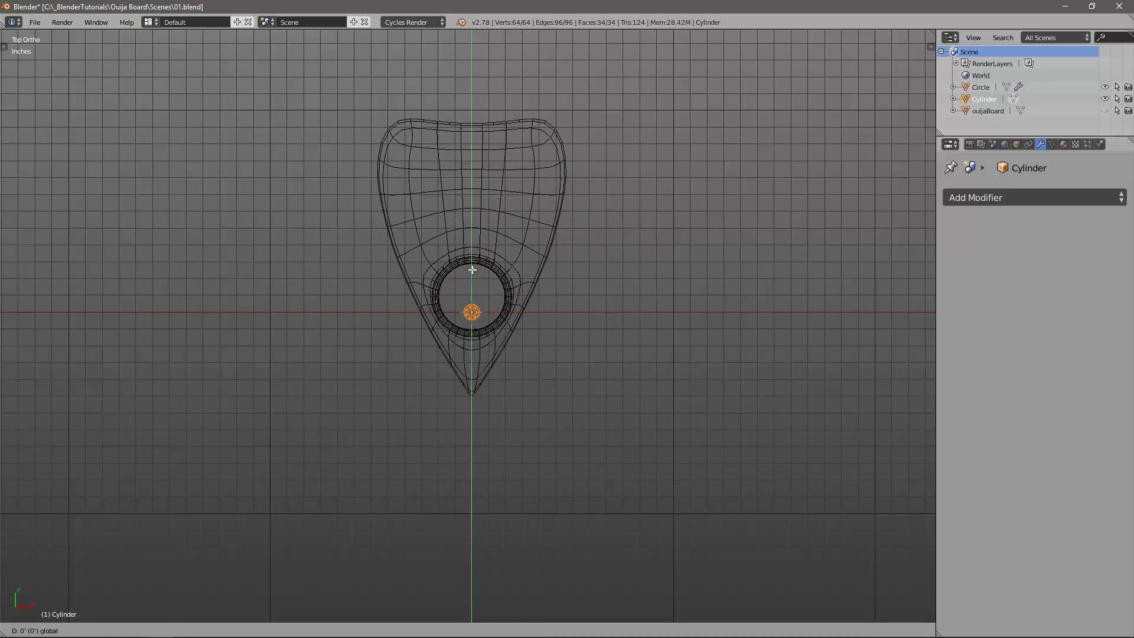
click(476, 327)
Switch to solid shading and raise the cylinder about 1 inch along Z to meet the planchette's underside.
mouse_move(534, 411)
middle_down()
mouse_move(607, 264)
mouse_move(531, 437)
mouse_move(547, 403)
middle_up()
key(z)
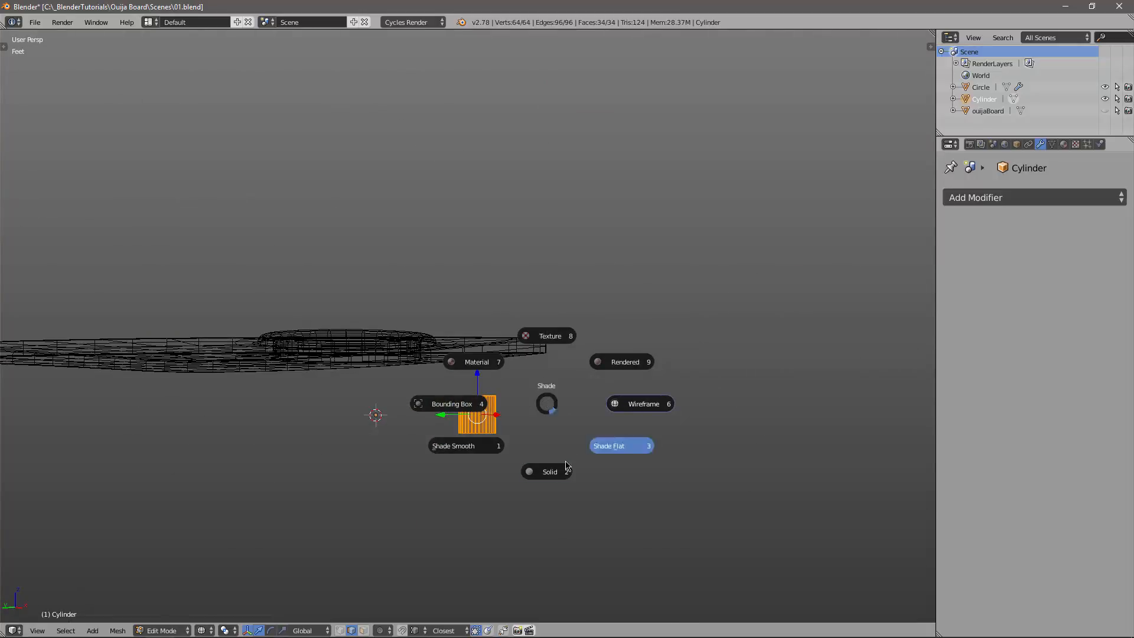
click(547, 470)
middle_drag(451, 451, 472, 425)
key(g)
key(z)
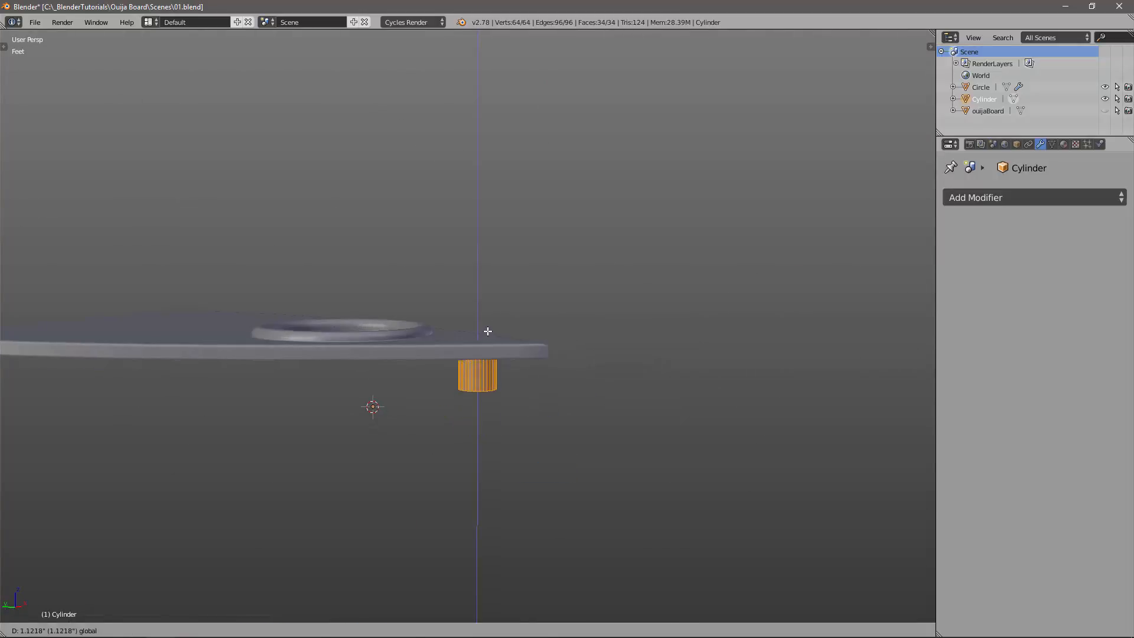
click(509, 370)
Bevel the edge loop around the cylinder's bottom face with one segment and return to Object Mode.
middle_drag(509, 370, 523, 321)
scroll(508, 413, up, 4)
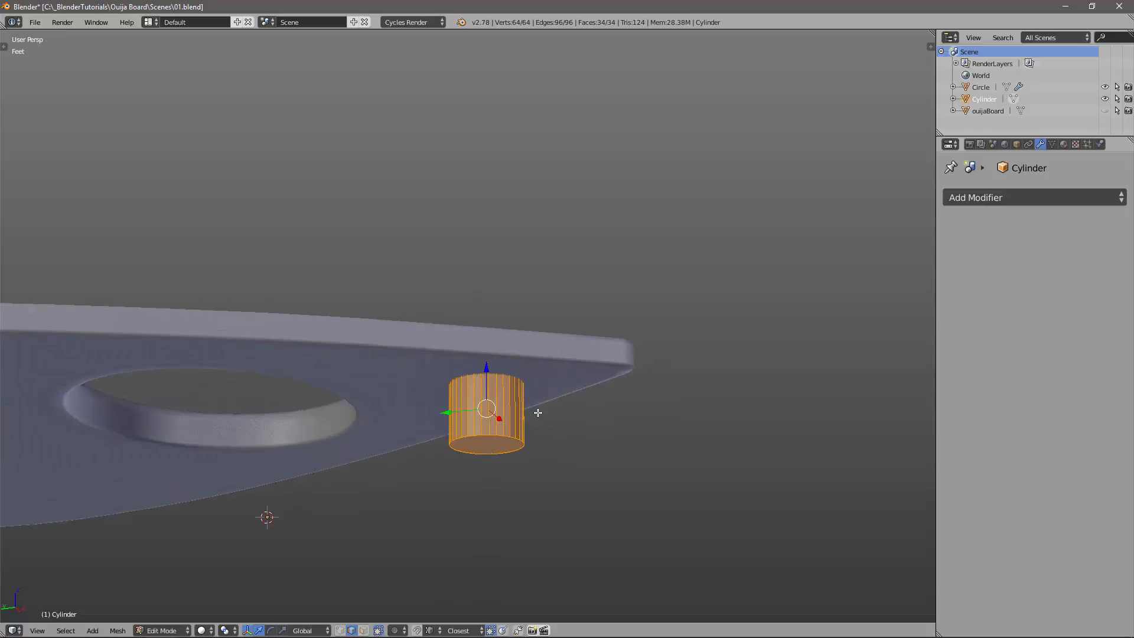
shift+middle_drag(505, 481, 509, 379)
scroll(514, 348, up, 4)
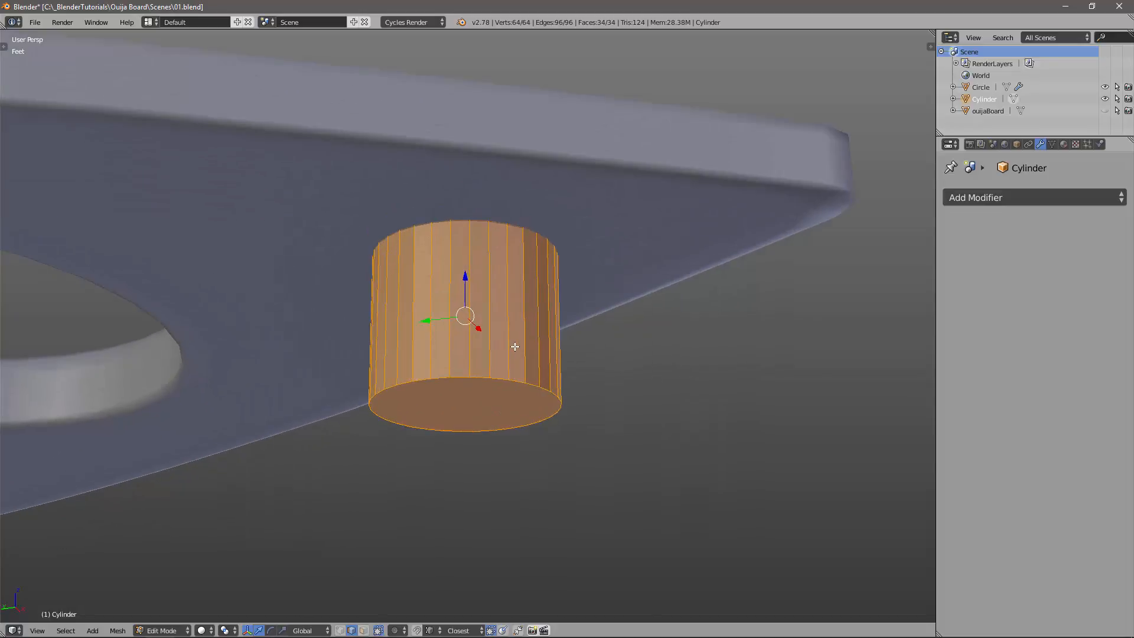
key(super)
right_click(516, 384)
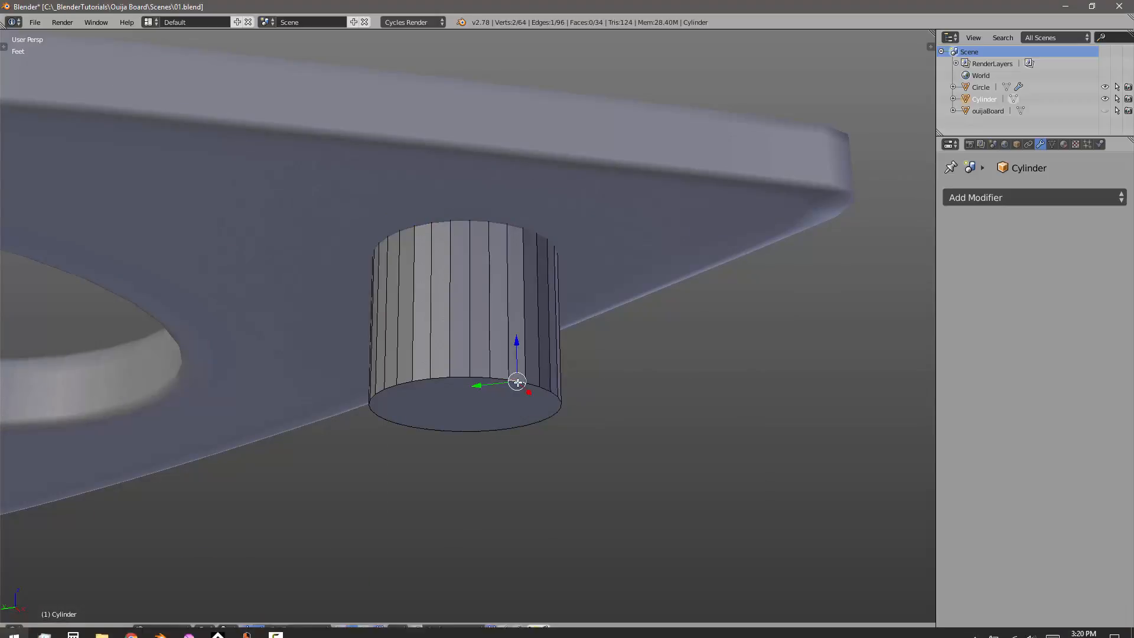
alt+right_click(494, 377)
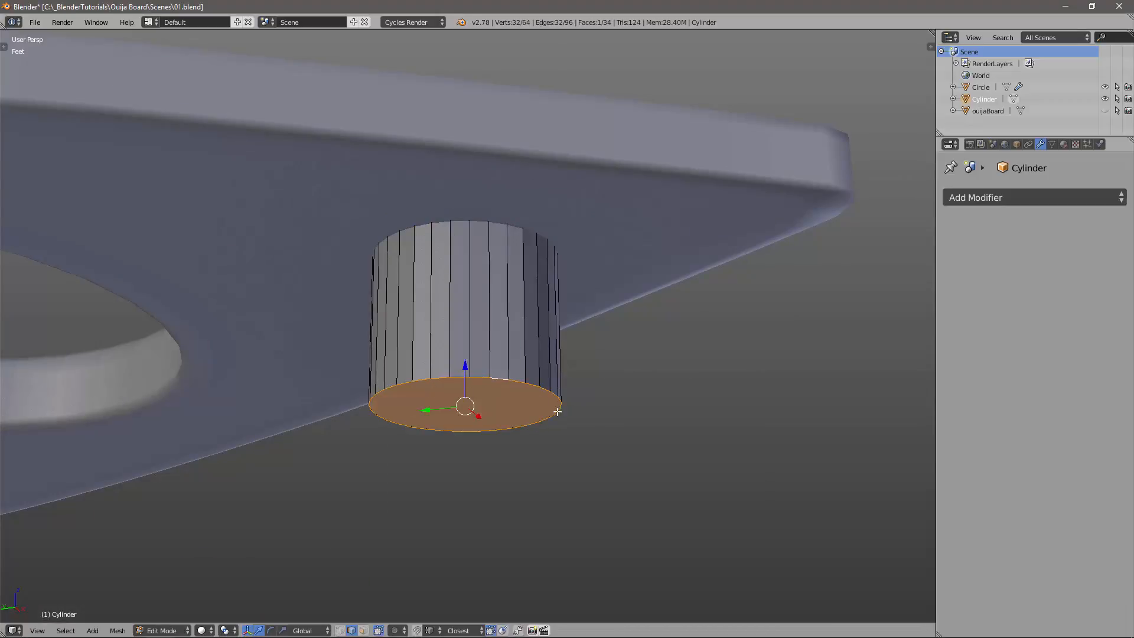
middle_drag(693, 465, 682, 476)
key(i)
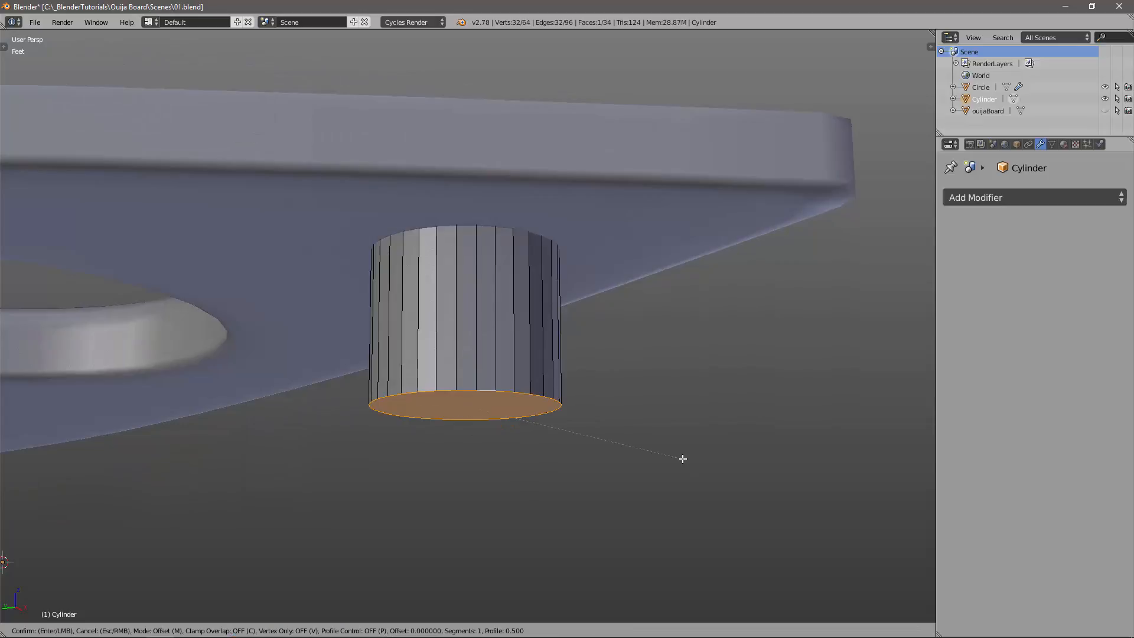
click(684, 466)
middle_drag(684, 466, 619, 405)
key(Tab)
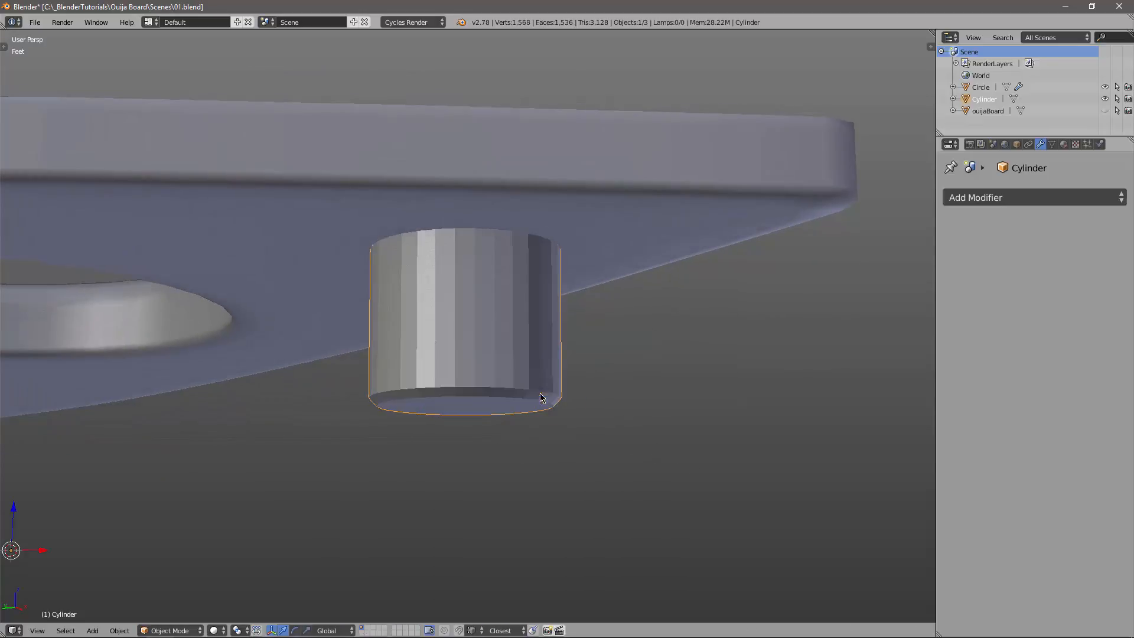
Shade the cylinder smooth, then add an Edge Split modifier with a 30° split angle and apply it.
key(t)
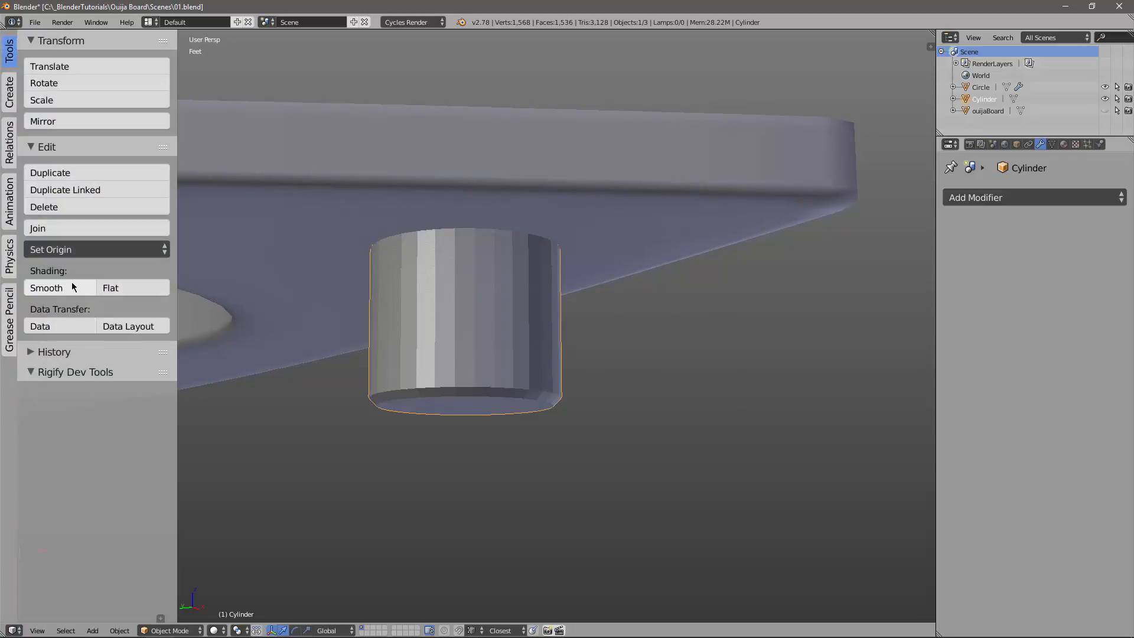
click(73, 288)
click(1033, 197)
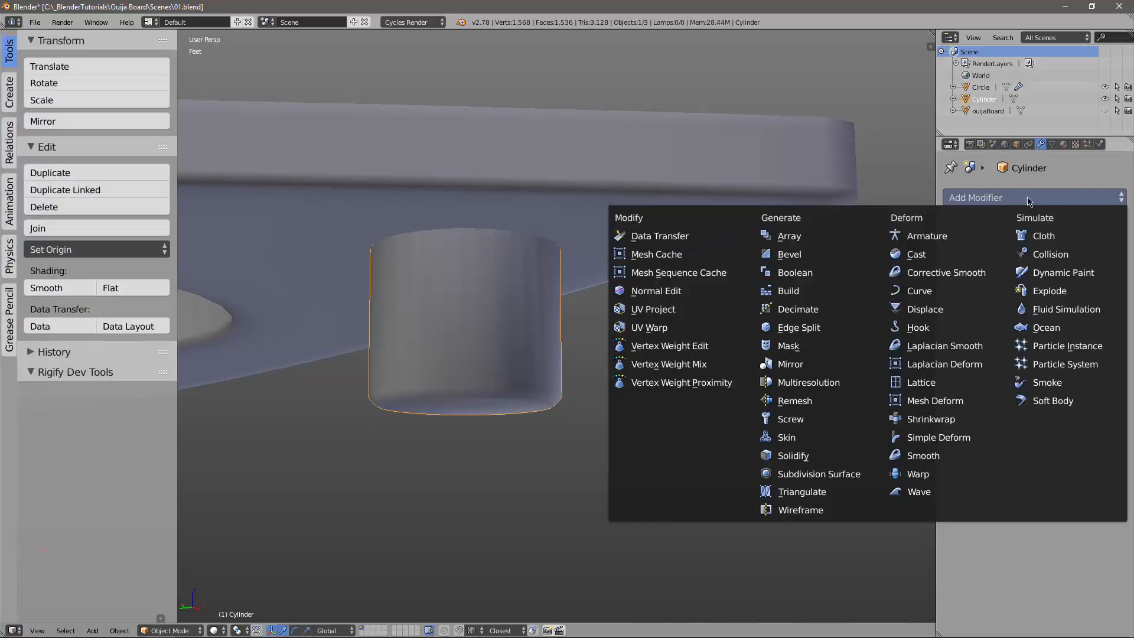
click(799, 327)
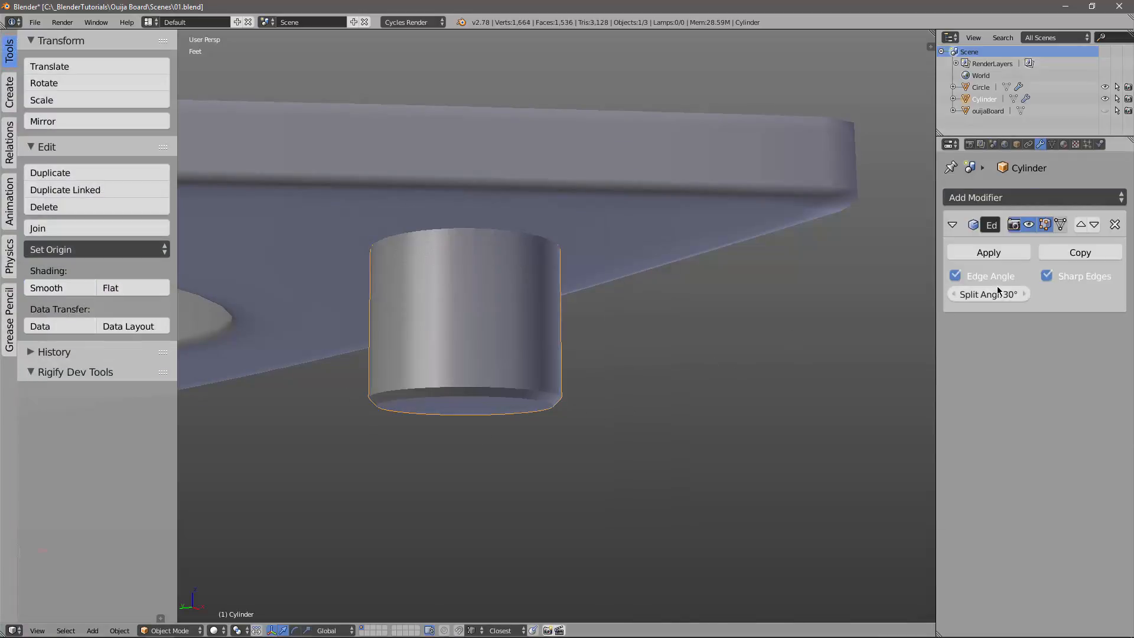
click(988, 253)
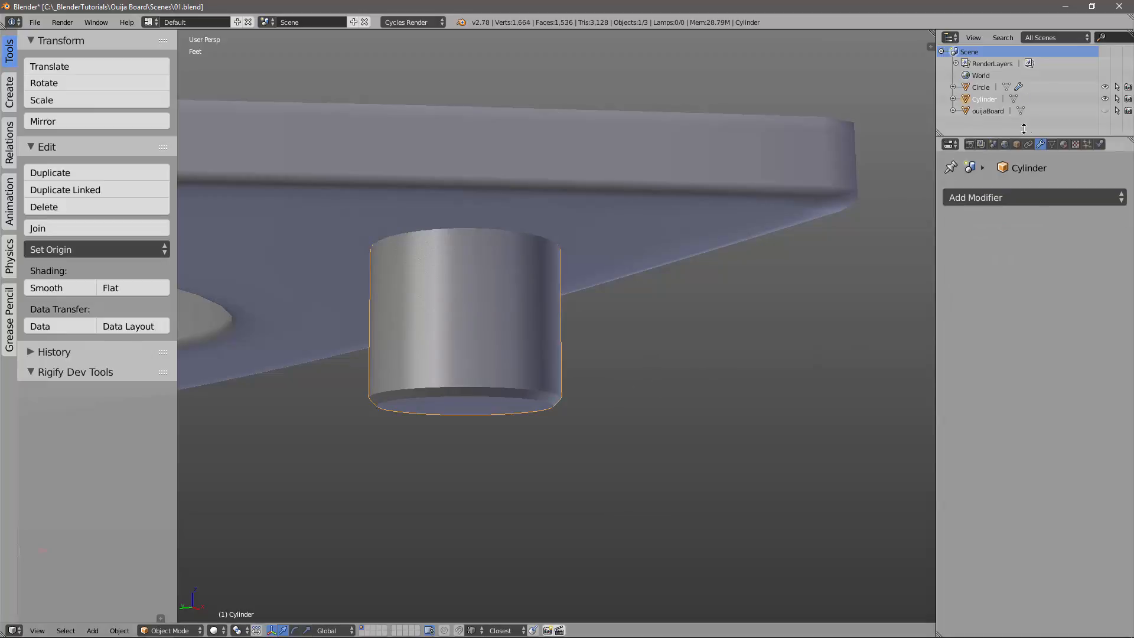
Rename the cylinder object as leg.
double_click(990, 99)
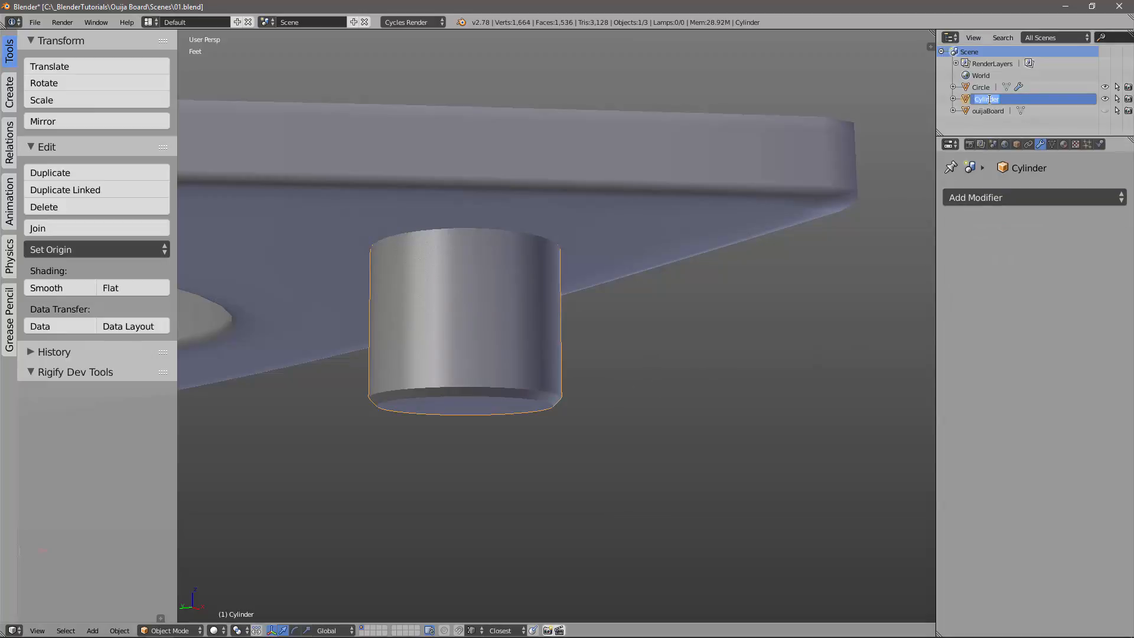
text(leg)
key(Return)
In top wireframe view, show the leg's transform values and move its origin to the centre of its geometry.
scroll(658, 401, down, 5)
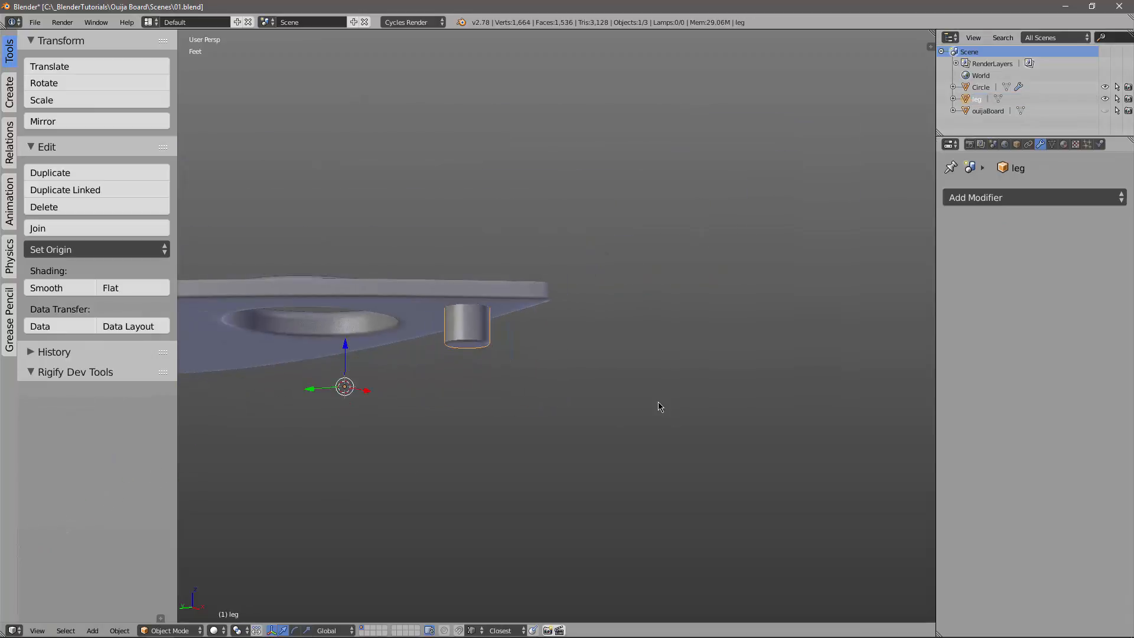
middle_drag(660, 406, 536, 432)
key(KP_7)
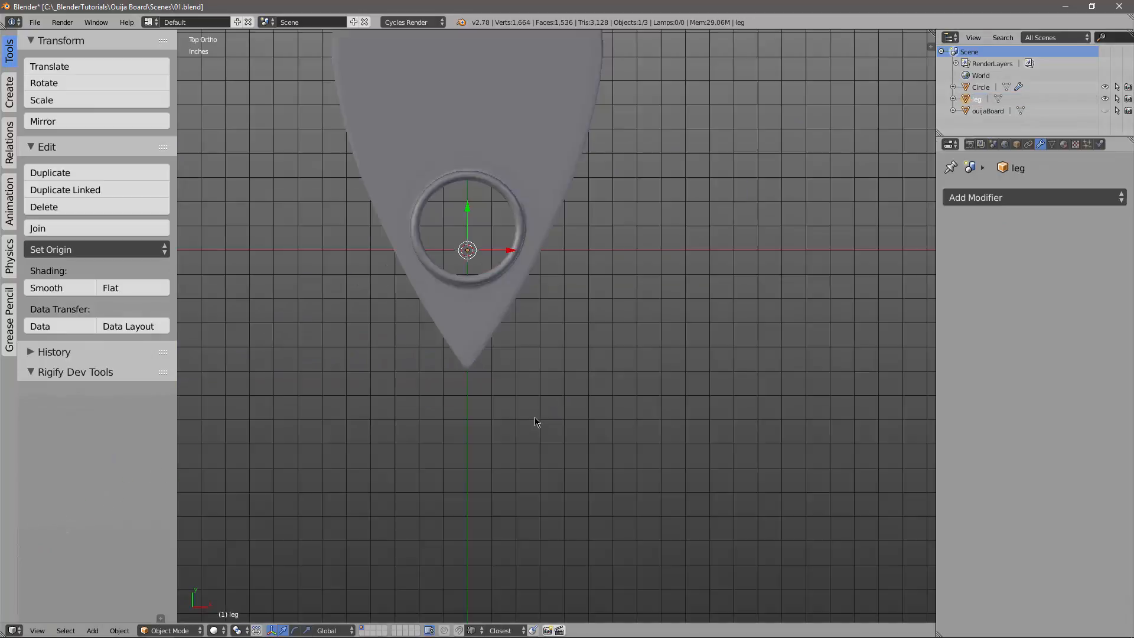
key(z)
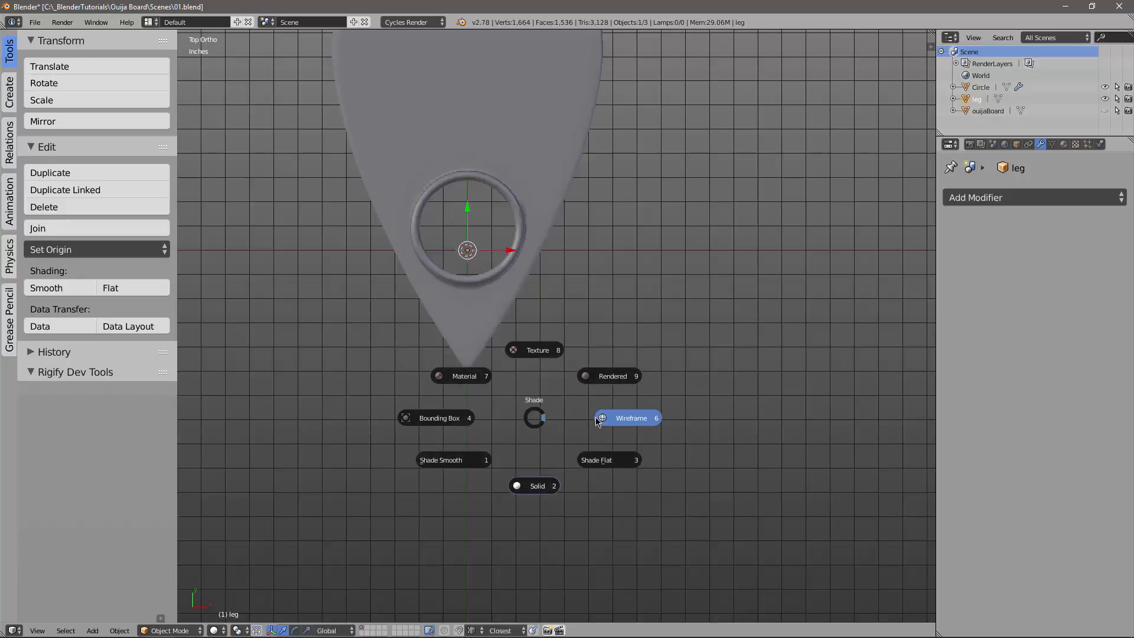
click(596, 416)
mouse_move(553, 312)
shift+middle_down()
mouse_move(571, 433)
mouse_move(539, 432)
mouse_move(565, 405)
shift+middle_up()
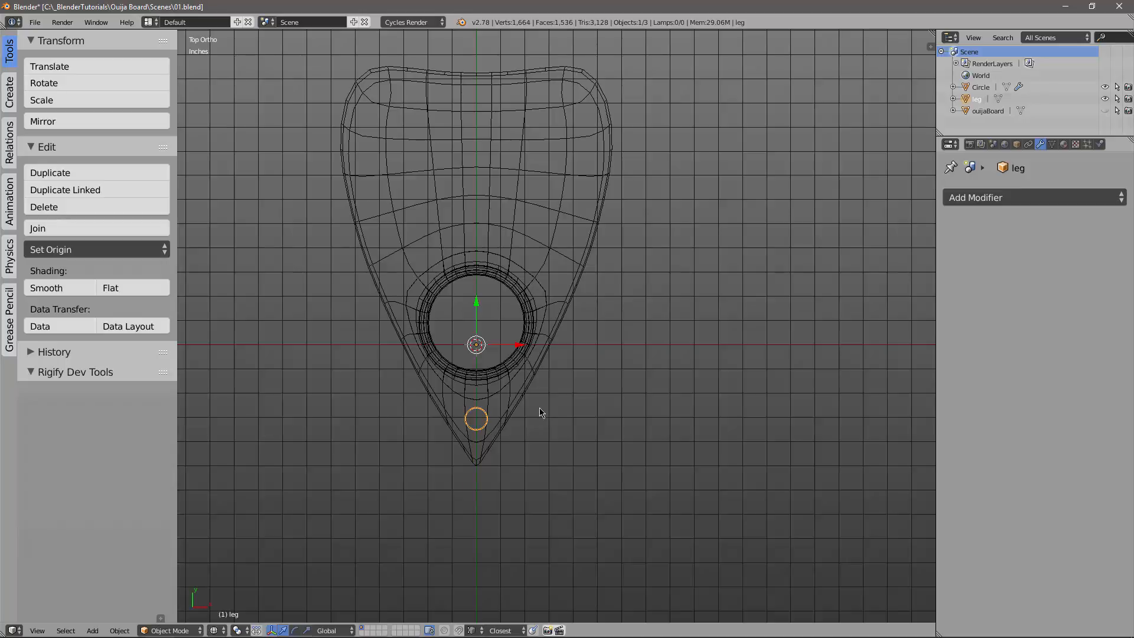
key(n)
scroll(832, 129, up, 8)
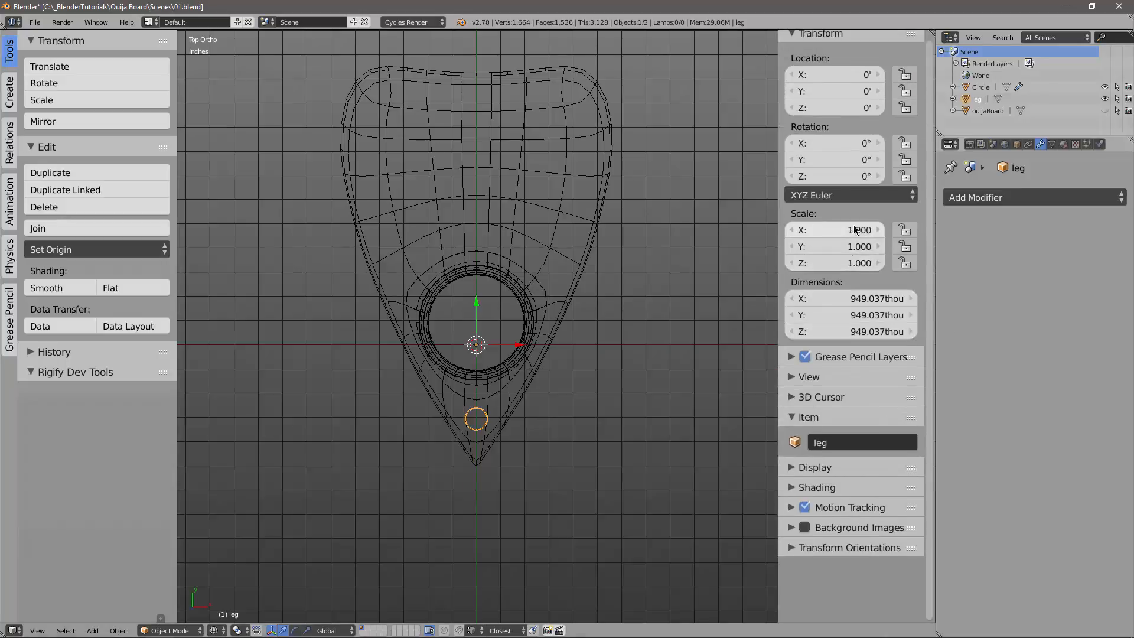
scroll(817, 219, up, 1)
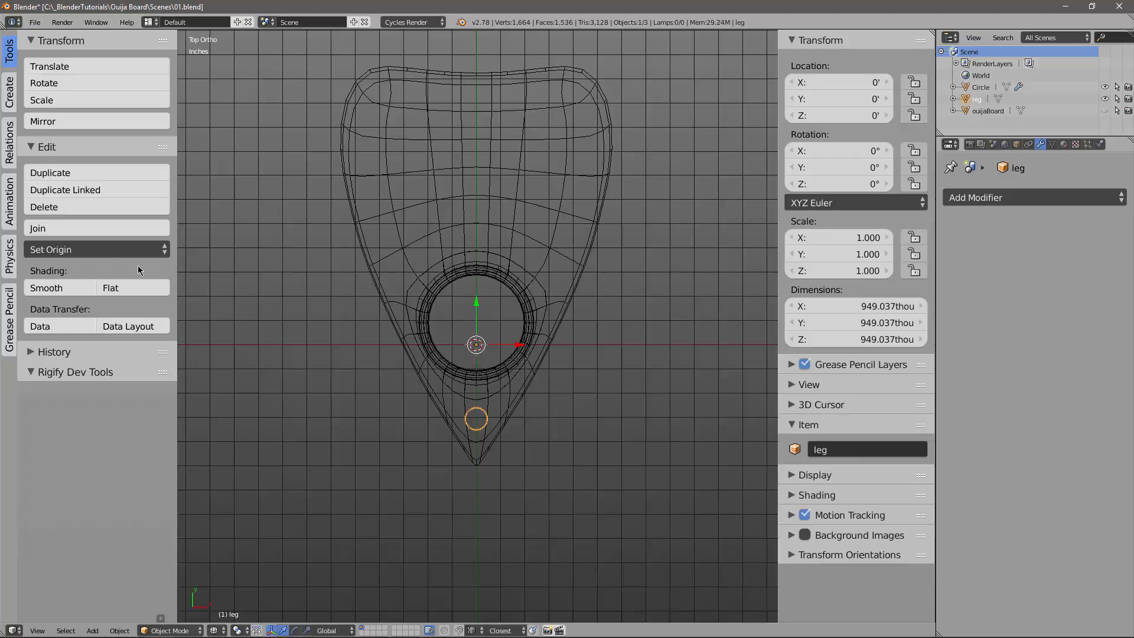
click(88, 249)
click(138, 288)
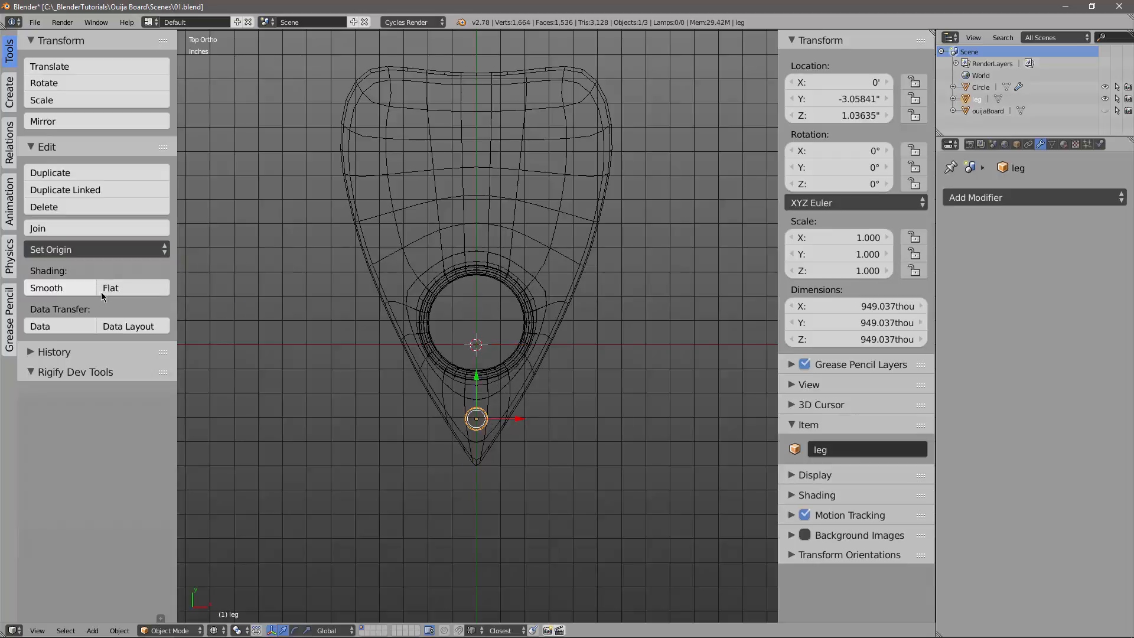
Duplicate the leg to the wide end's negative-X corner, at about X -4.13 and Y 9.83 inches.
shift+middle_drag(569, 393, 570, 432)
key(shift+d)
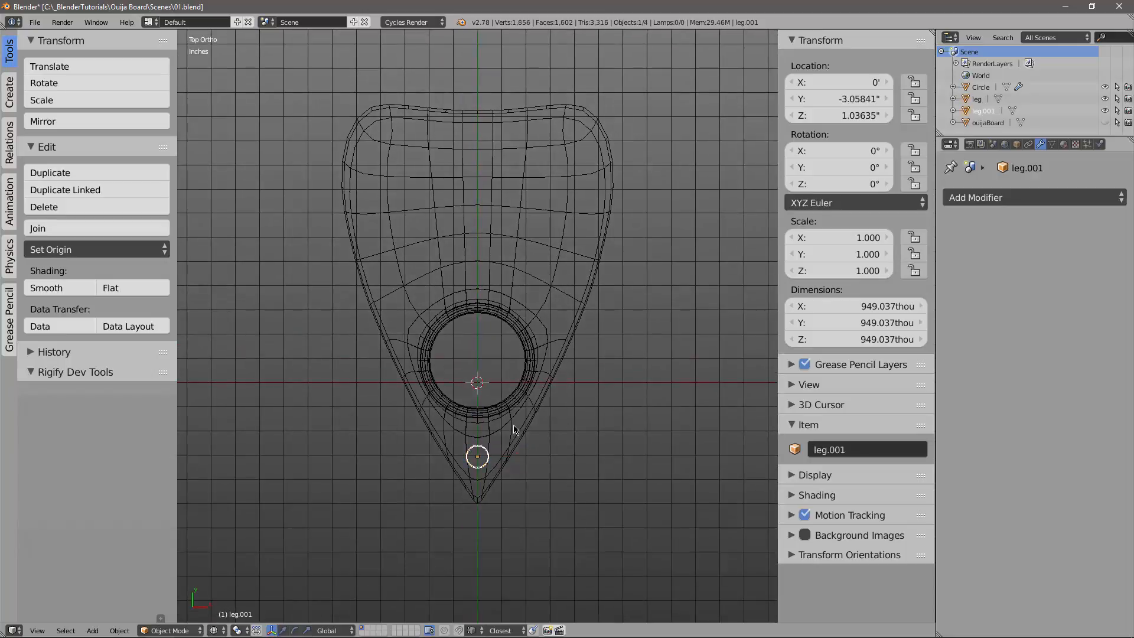
click(414, 117)
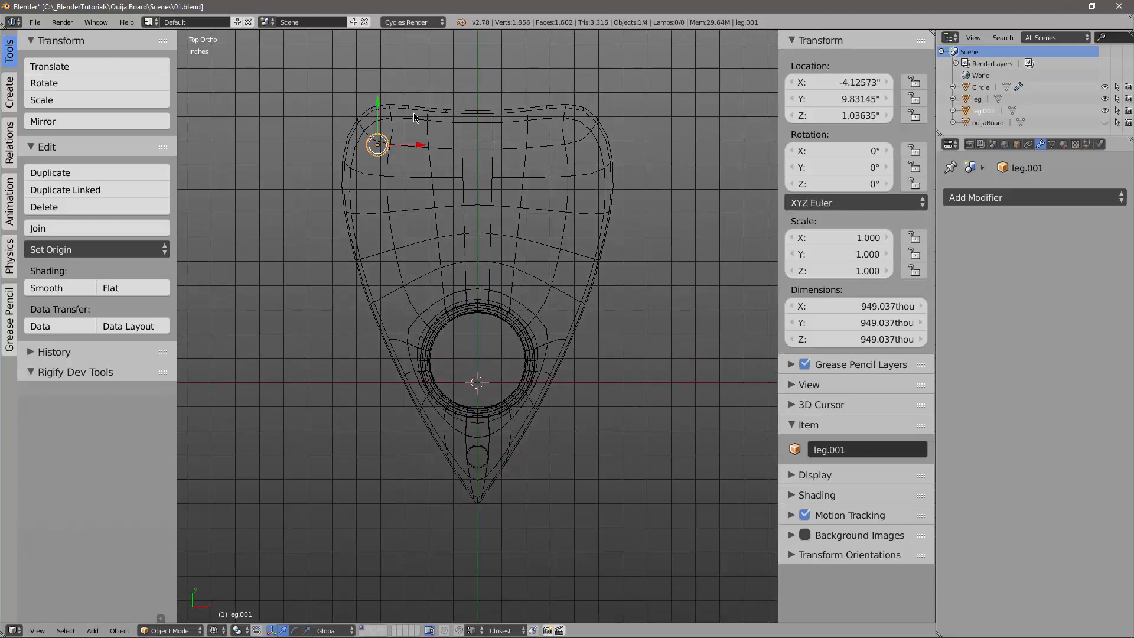
Duplicate the leg along the X axis to the wide end's opposite corner, at about X 4.05 inches, and return to solid shading.
shift+middle_drag(463, 171, 464, 227)
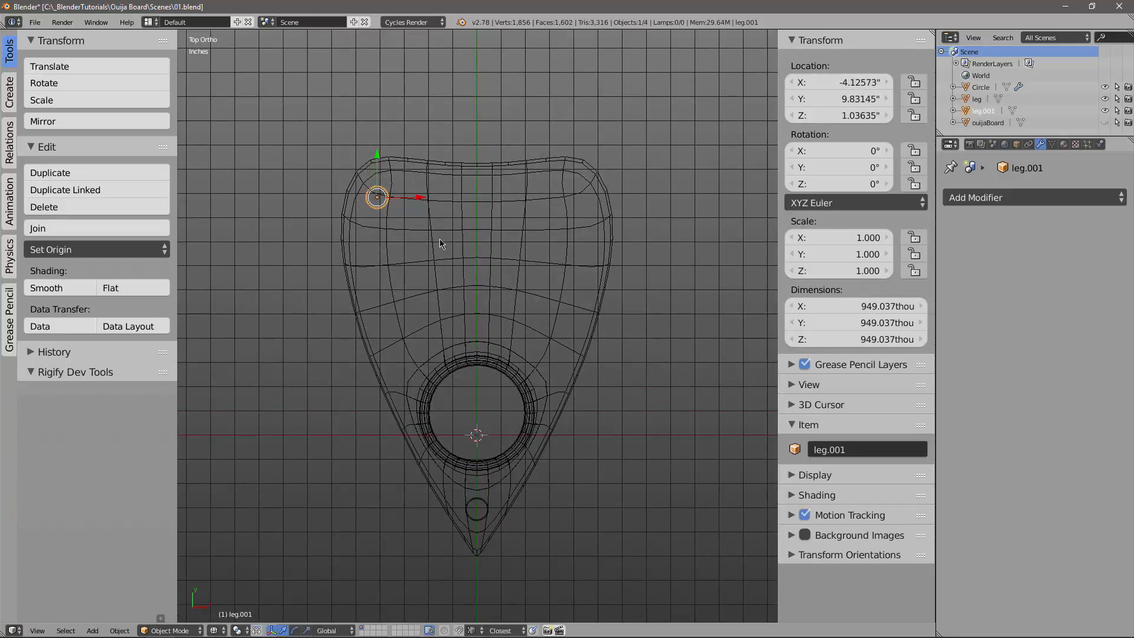
key(shift+d)
key(x)
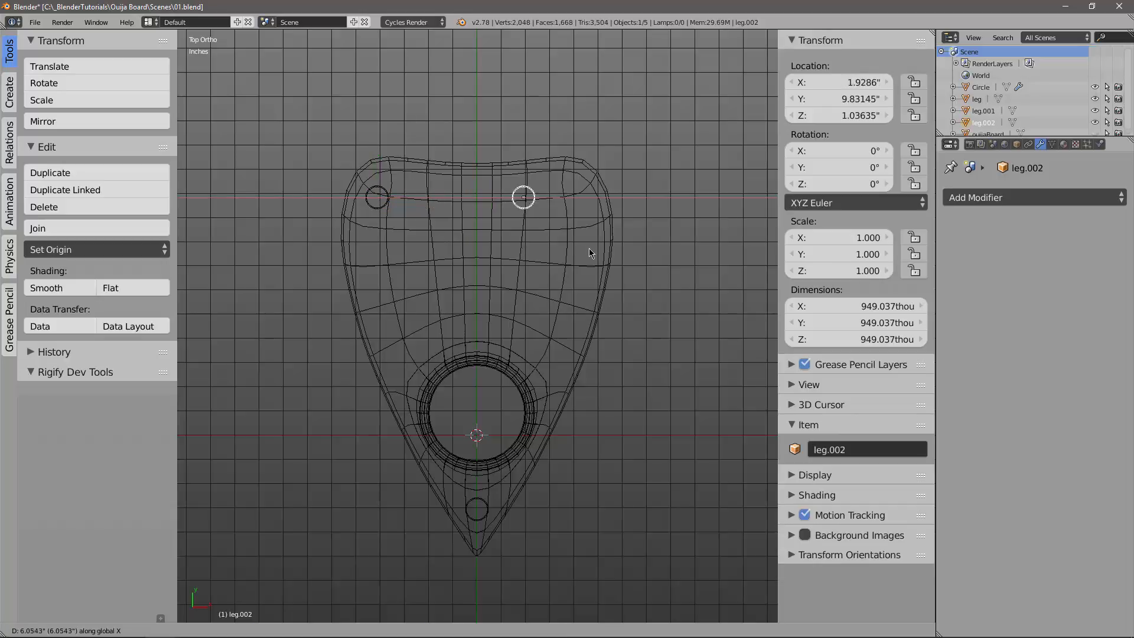
click(636, 253)
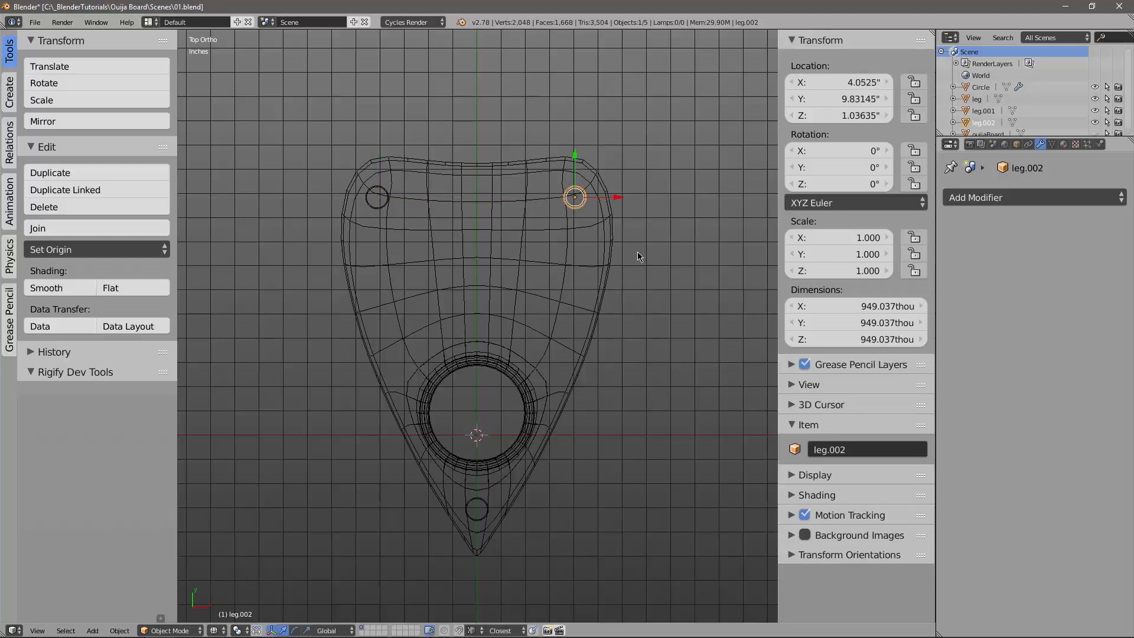
mouse_move(553, 319)
middle_down()
mouse_move(561, 296)
mouse_move(544, 317)
mouse_move(559, 312)
middle_up()
key(z)
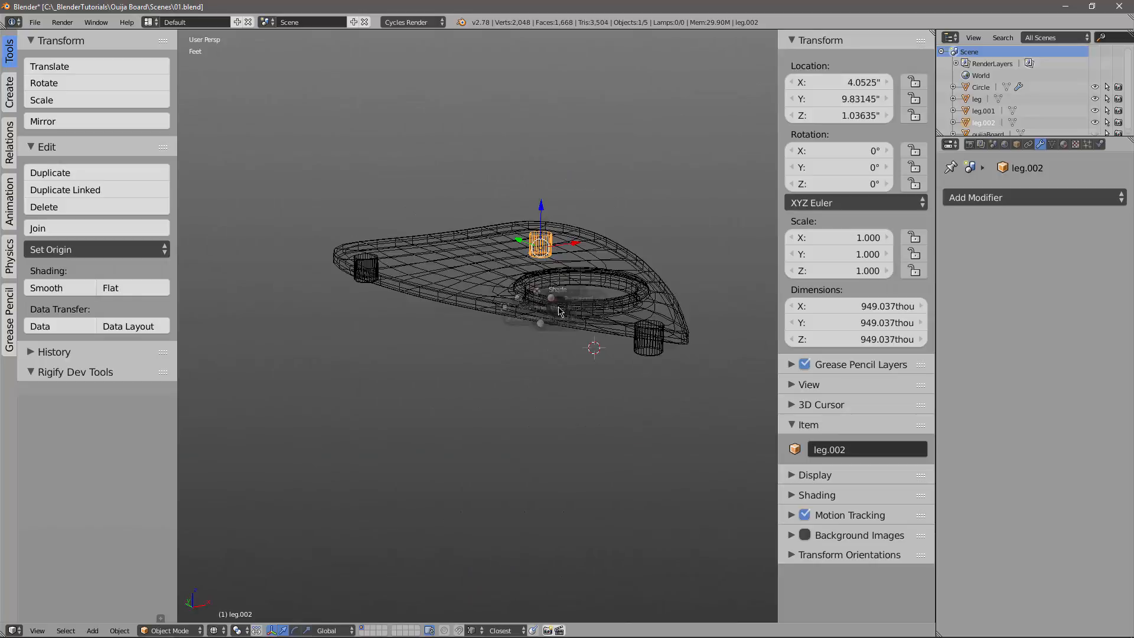
click(559, 387)
mouse_move(521, 408)
middle_down()
mouse_move(565, 376)
mouse_move(501, 356)
mouse_move(496, 408)
mouse_move(524, 431)
mouse_move(522, 399)
mouse_move(518, 408)
middle_up()
Examine the planchette's window opening and raised rim from above and at an angle.
key(KP_7)
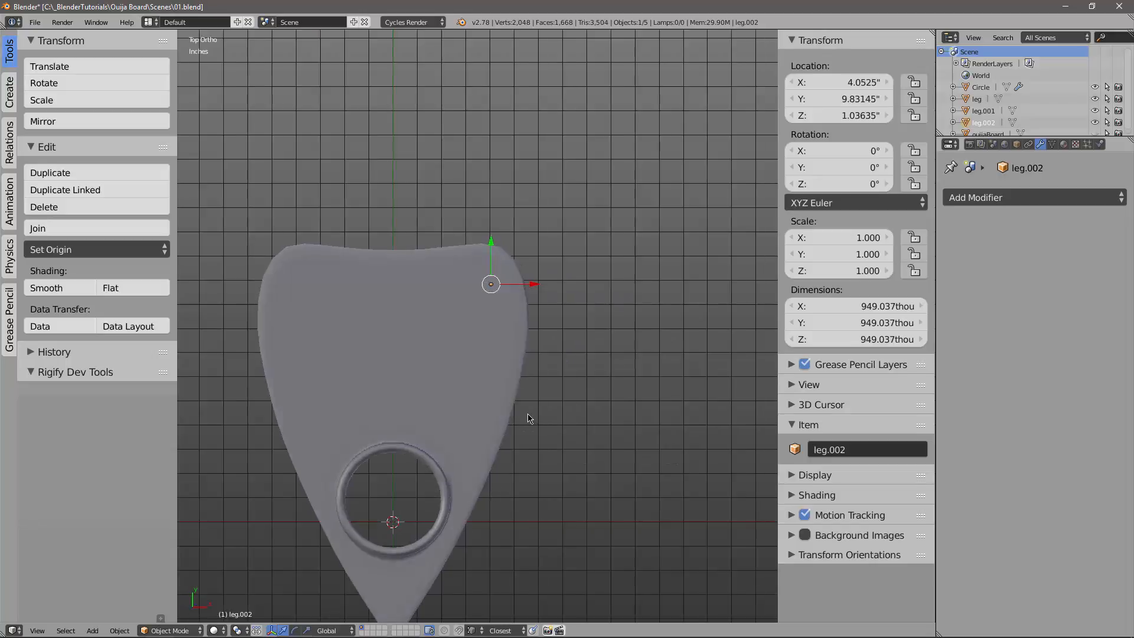
shift+middle_drag(488, 491, 550, 320)
scroll(551, 320, up, 2)
middle_drag(464, 360, 491, 295)
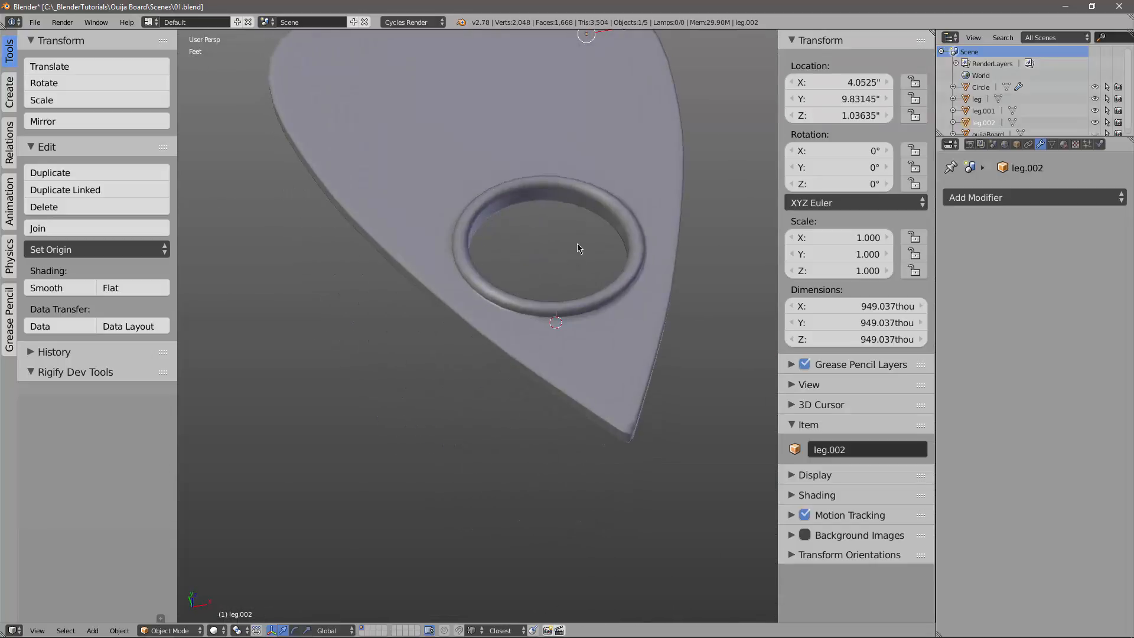
middle_drag(577, 248, 552, 383)
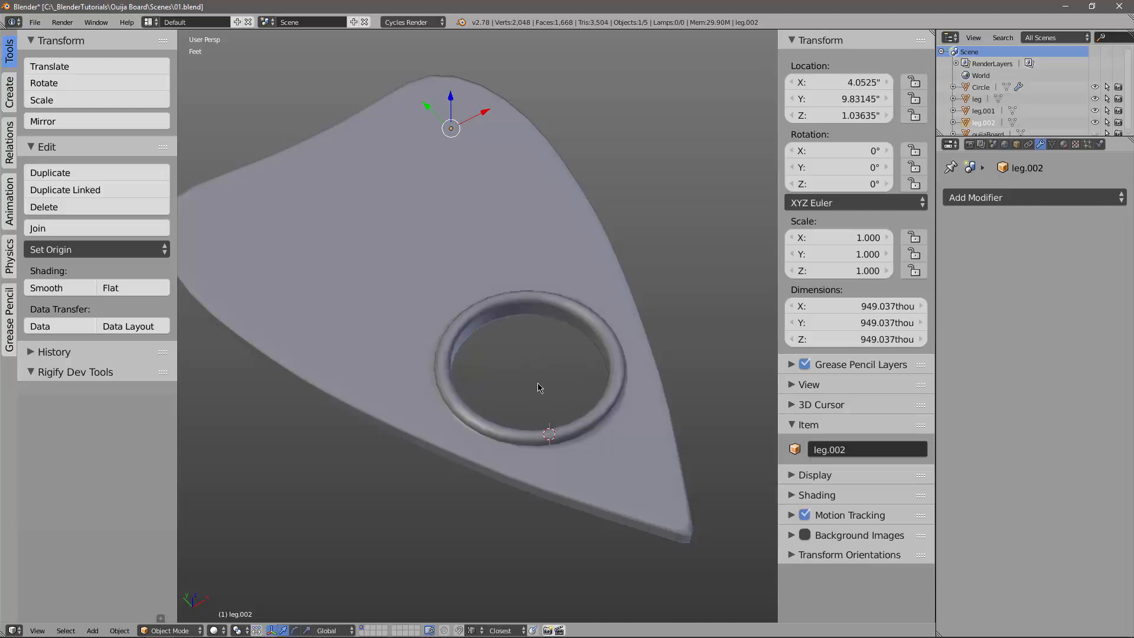
key(KP_7)
key(KP_Decimal)
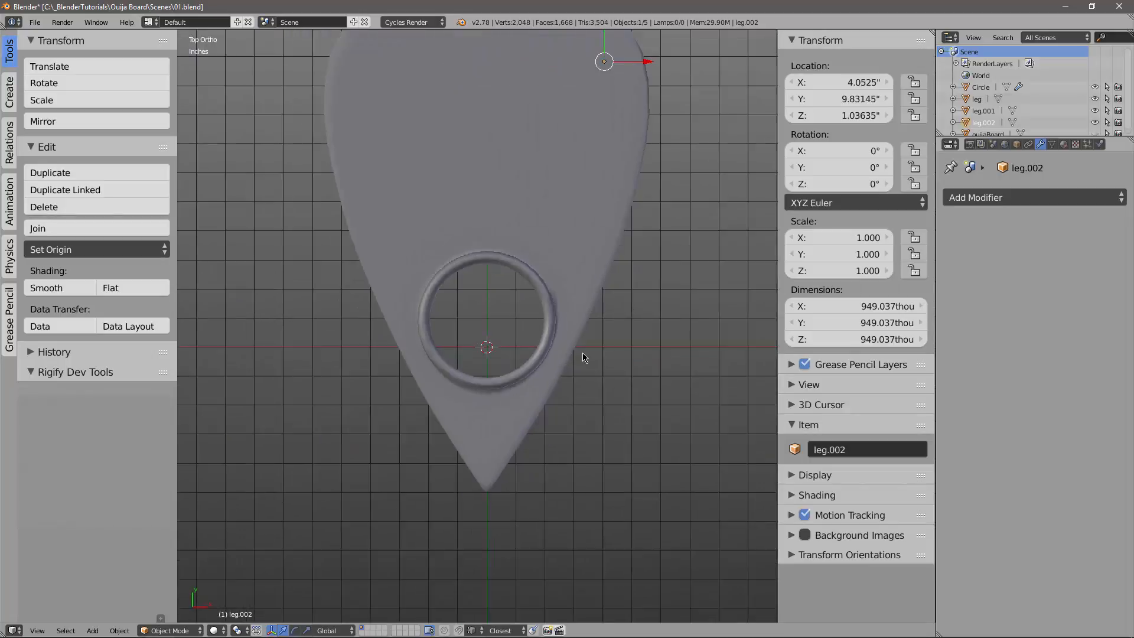
scroll(582, 353, up, 3)
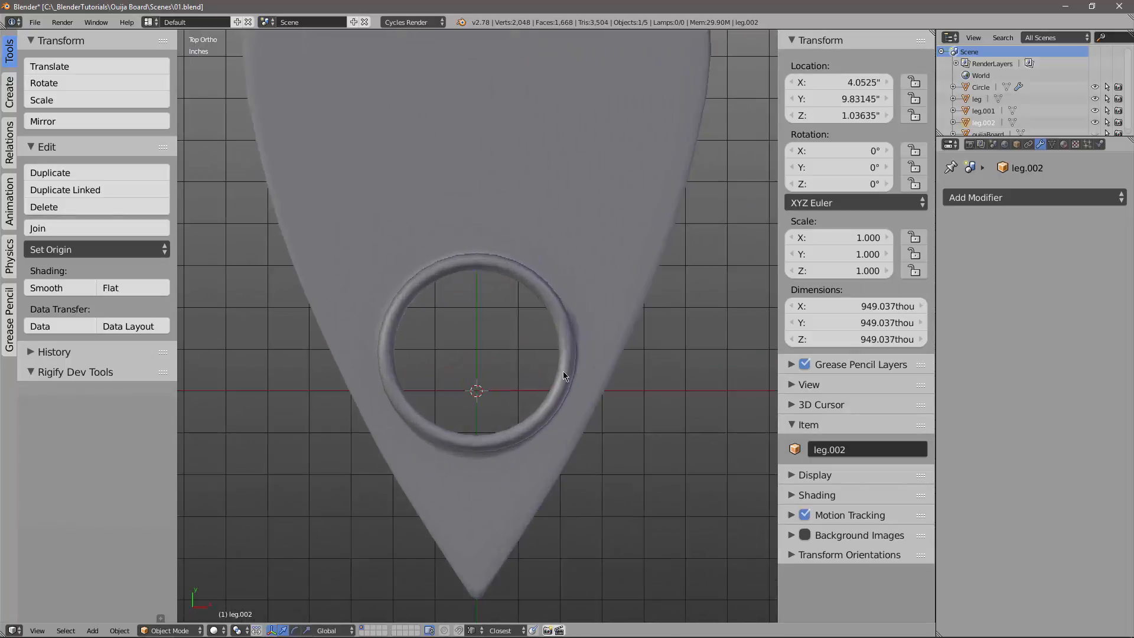
middle_drag(524, 364, 545, 286)
In Edit Mode on the planchette body, clear the selection and select the edge loop around the window's inner wall.
right_click(544, 286)
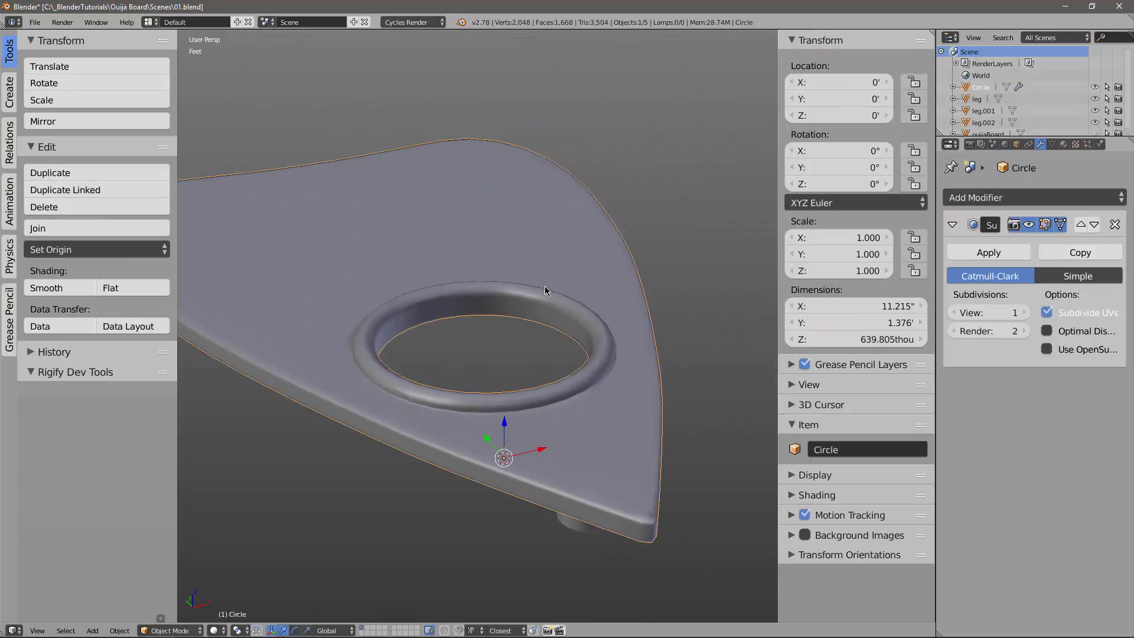
key(Tab)
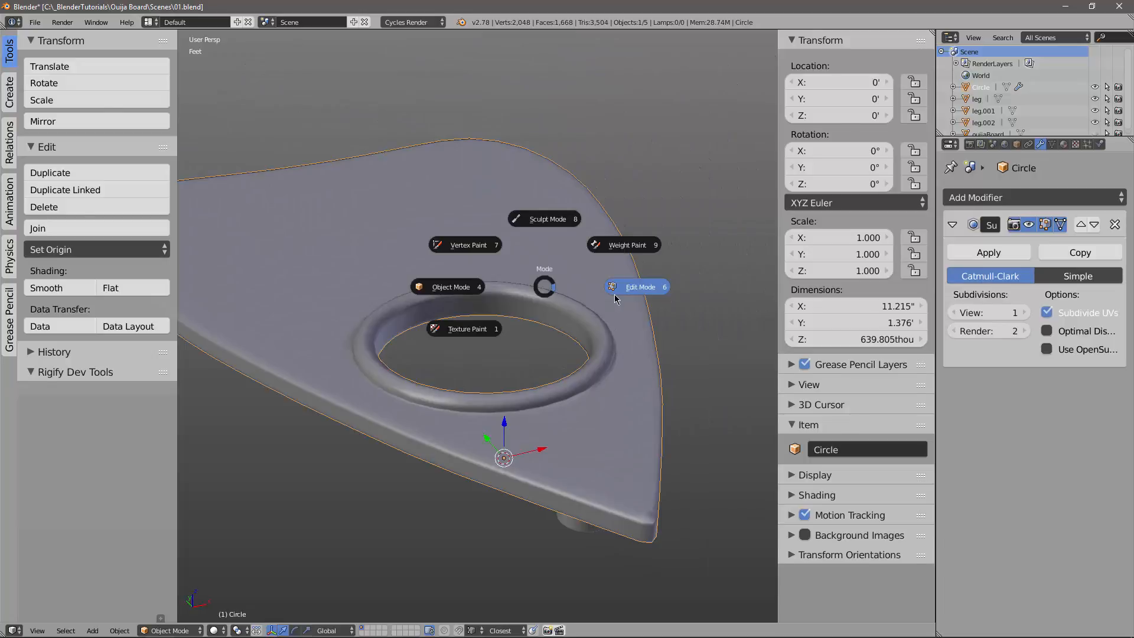
click(555, 287)
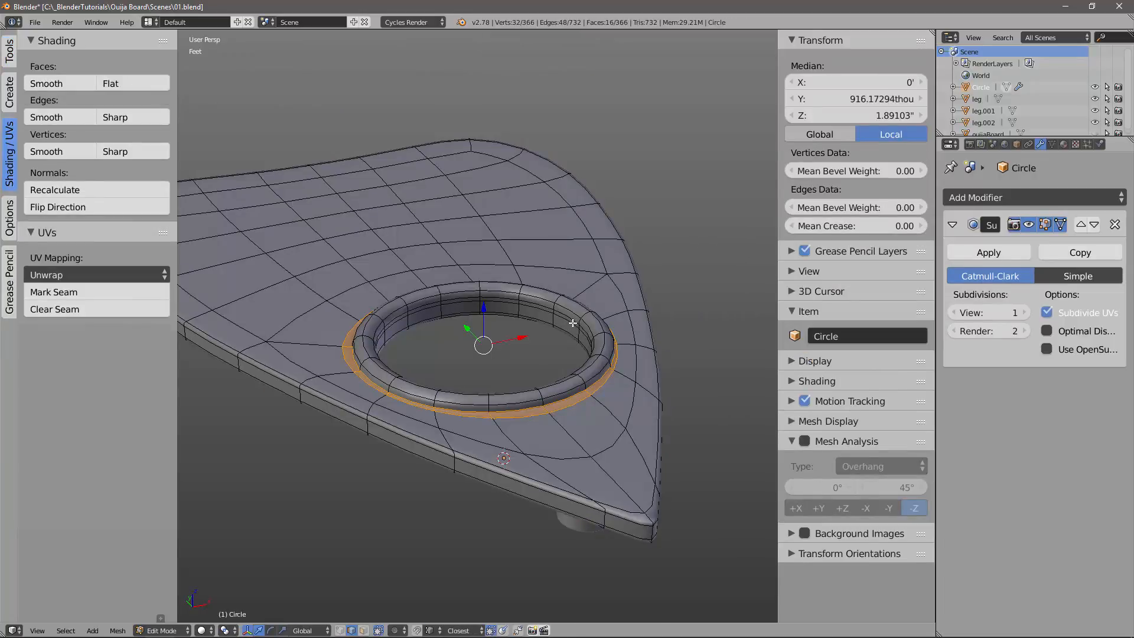
key(a)
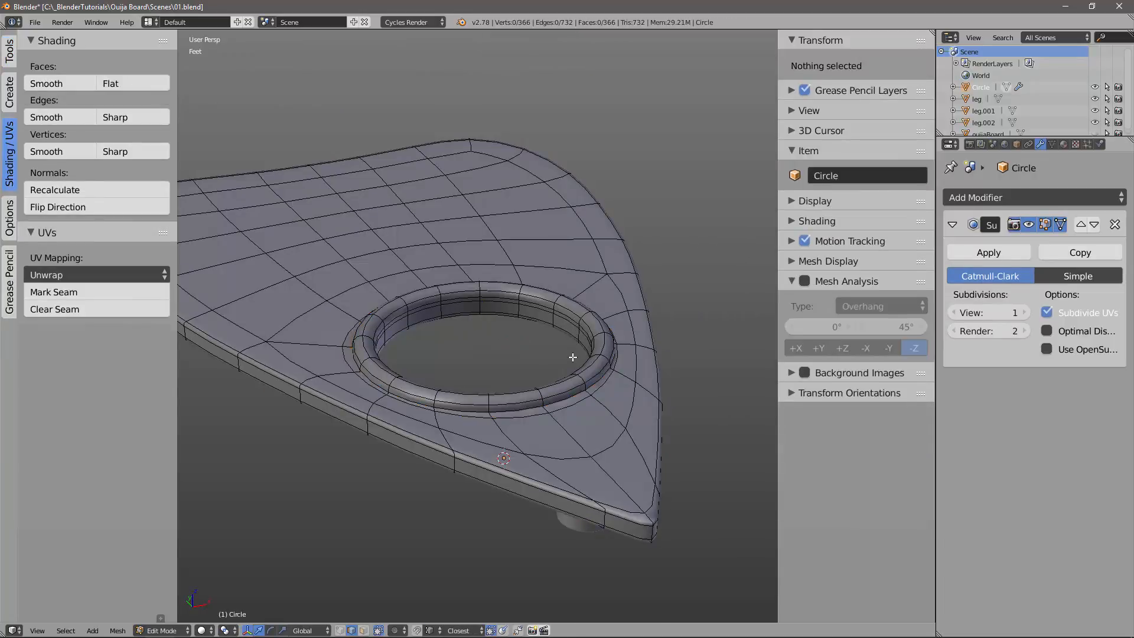
scroll(560, 366, up, 3)
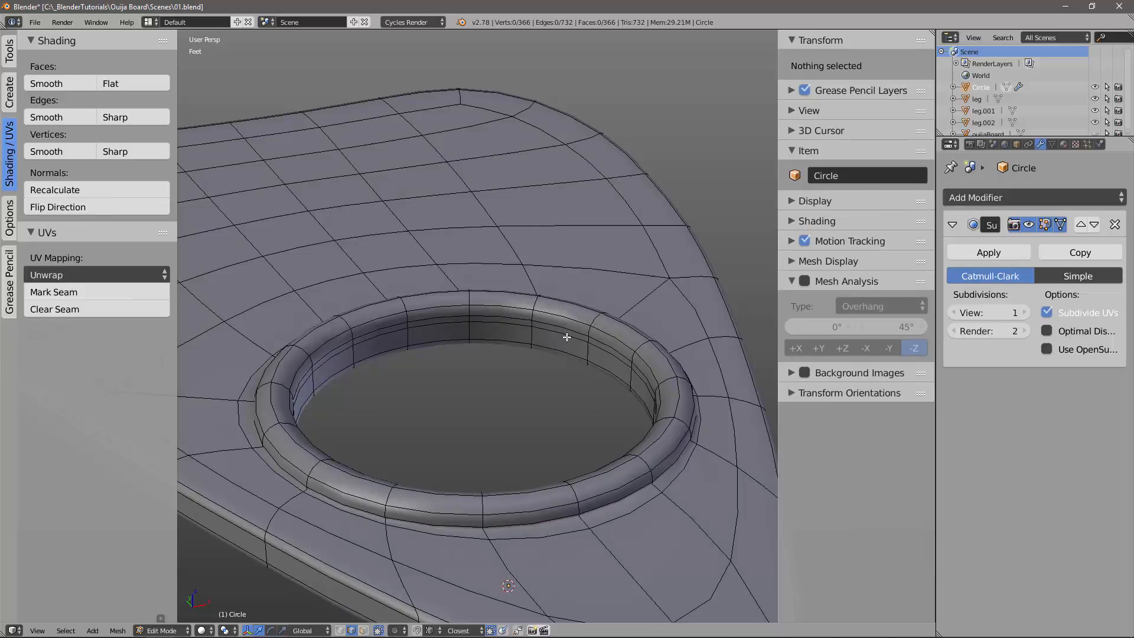
alt+right_click(566, 338)
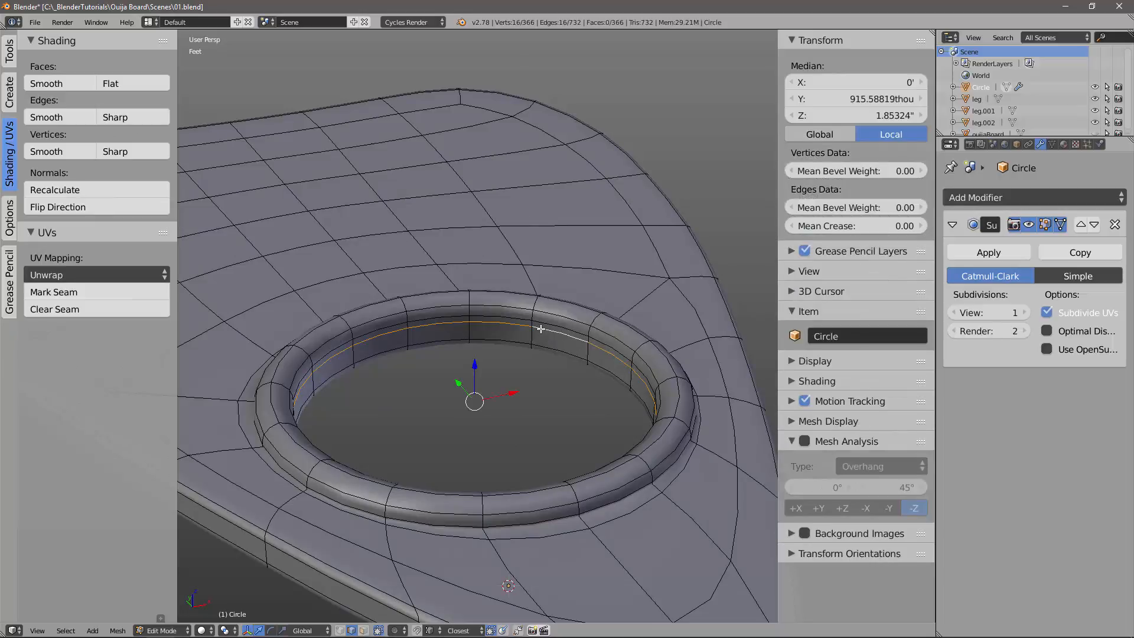
scroll(565, 344, down, 2)
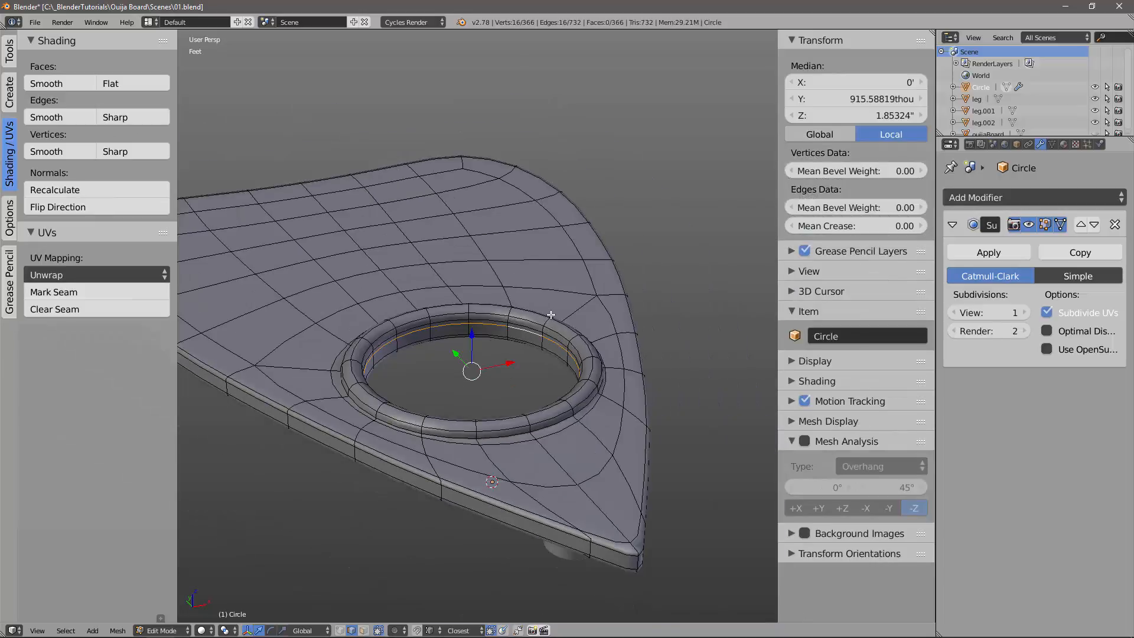
Snap the 3D cursor to the centre of the selected window edge loop.
key(shift+s)
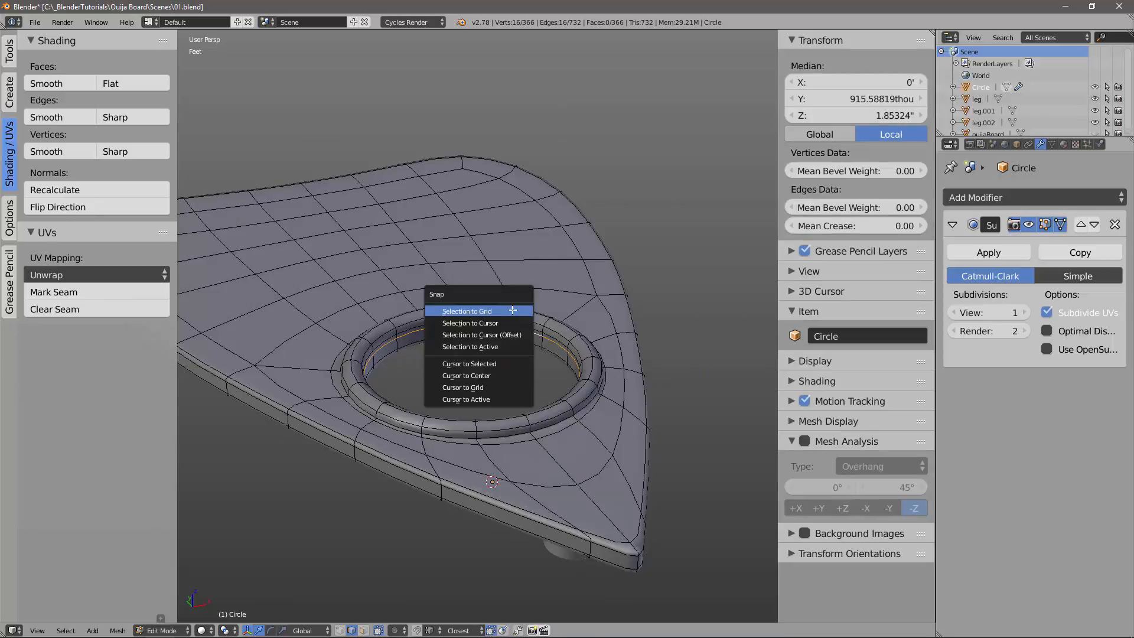
click(493, 375)
middle_drag(530, 362, 559, 386)
scroll(530, 427, down, 6)
scroll(555, 329, up, 9)
key(shift+s)
click(536, 350)
scroll(566, 356, down, 3)
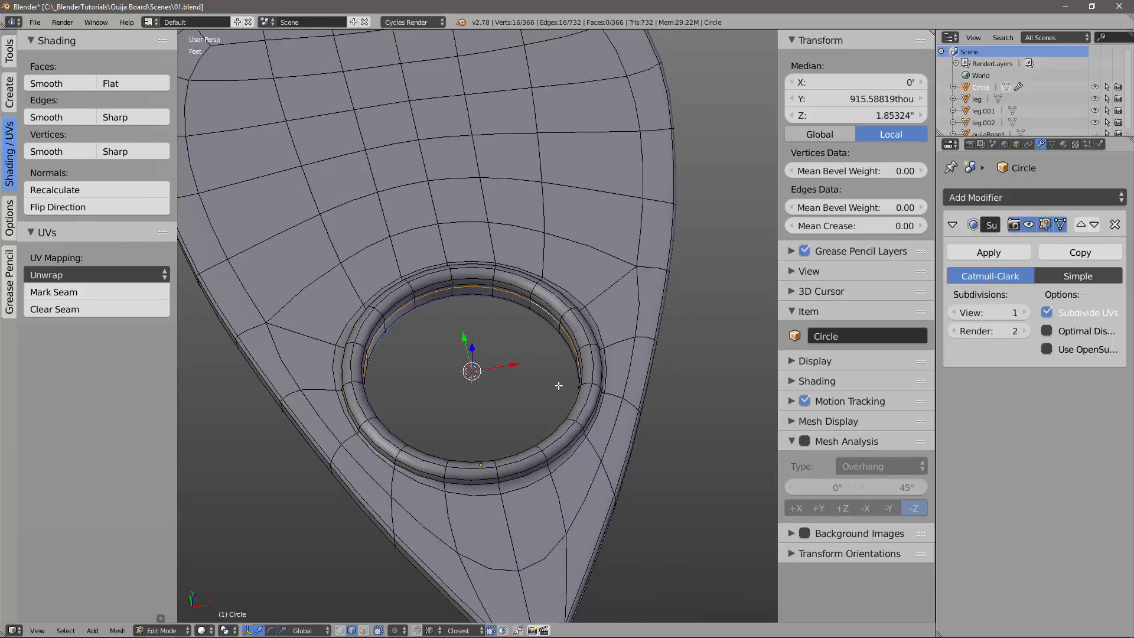
Return to Object Mode, deselect everything and add a cylinder at the 3D cursor in top view.
key(KP_7)
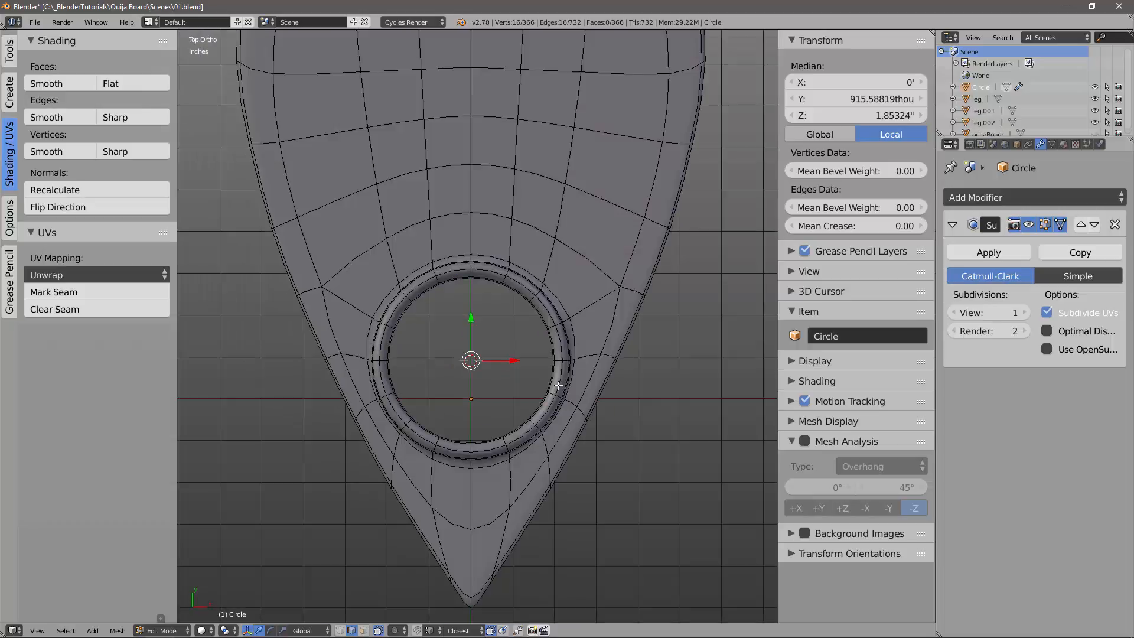
key(Tab)
click(499, 394)
scroll(497, 387, down, 1)
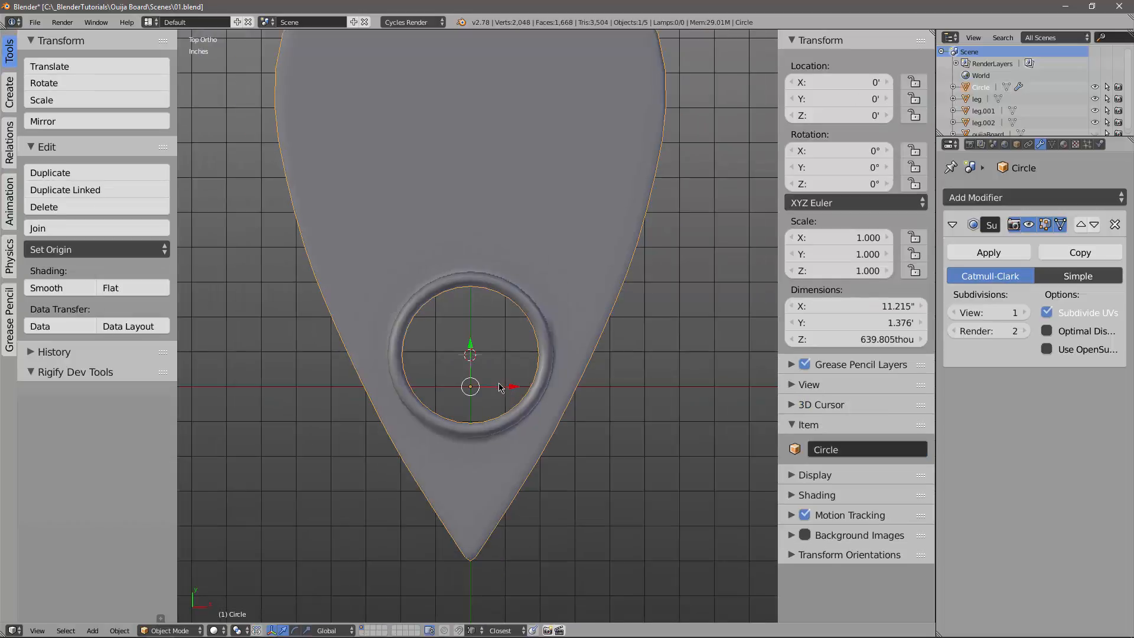
key(a)
shift+middle_drag(512, 391, 497, 402)
key(shift+a)
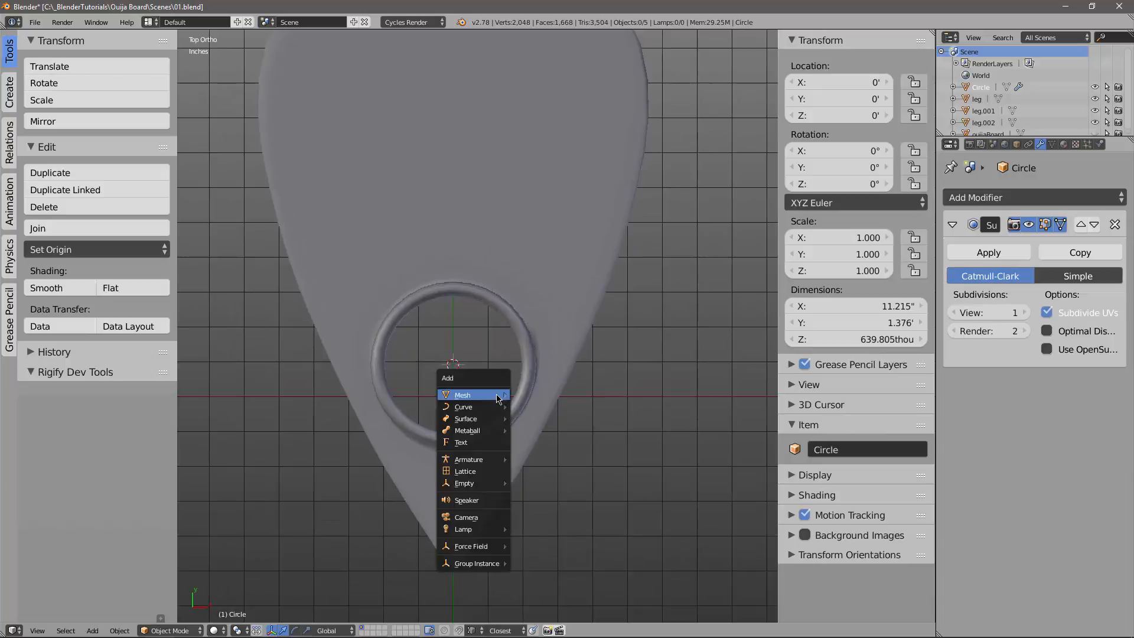
mouse_move(496, 394)
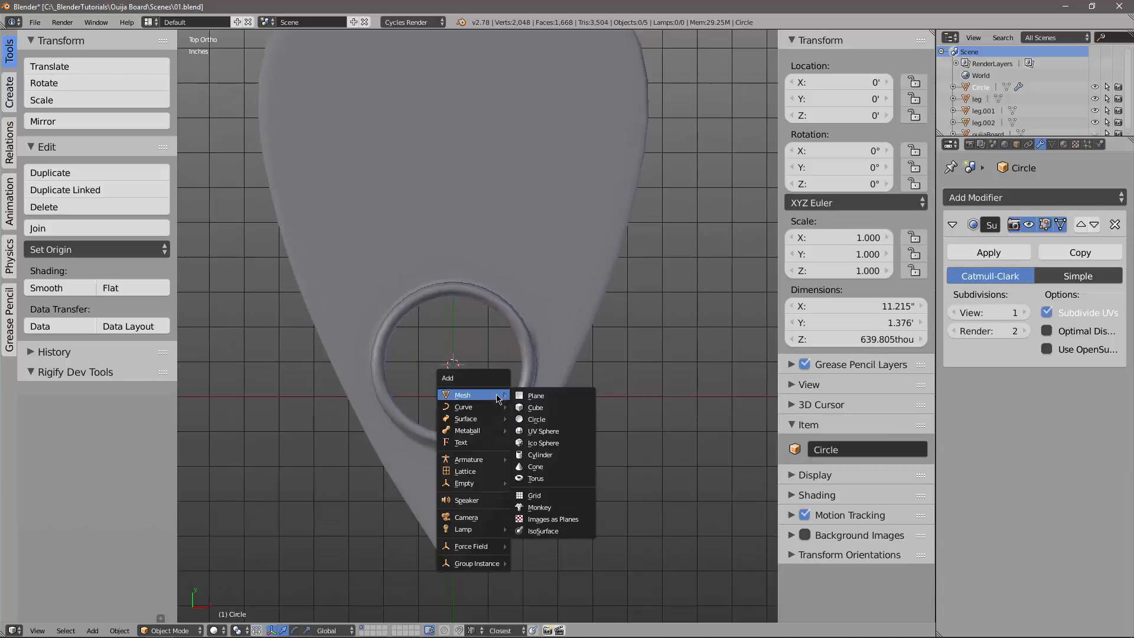
click(542, 455)
In wireframe shading, scale the cylinder down to the window opening, about 4 inches across.
scroll(554, 437, down, 6)
key(z)
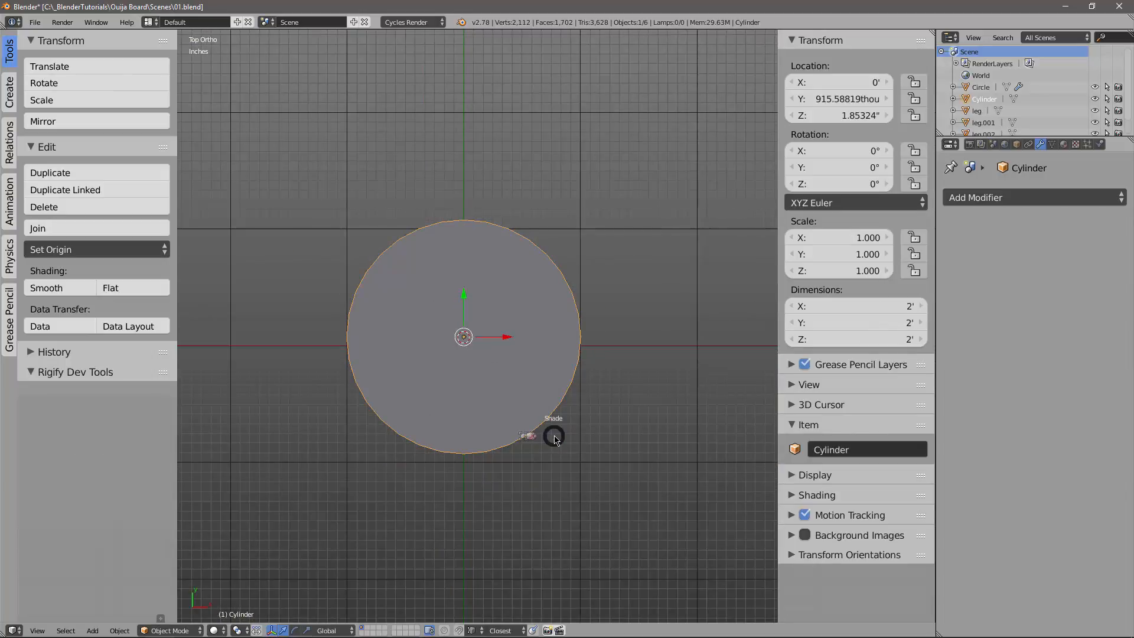
click(631, 439)
scroll(601, 438, up, 3)
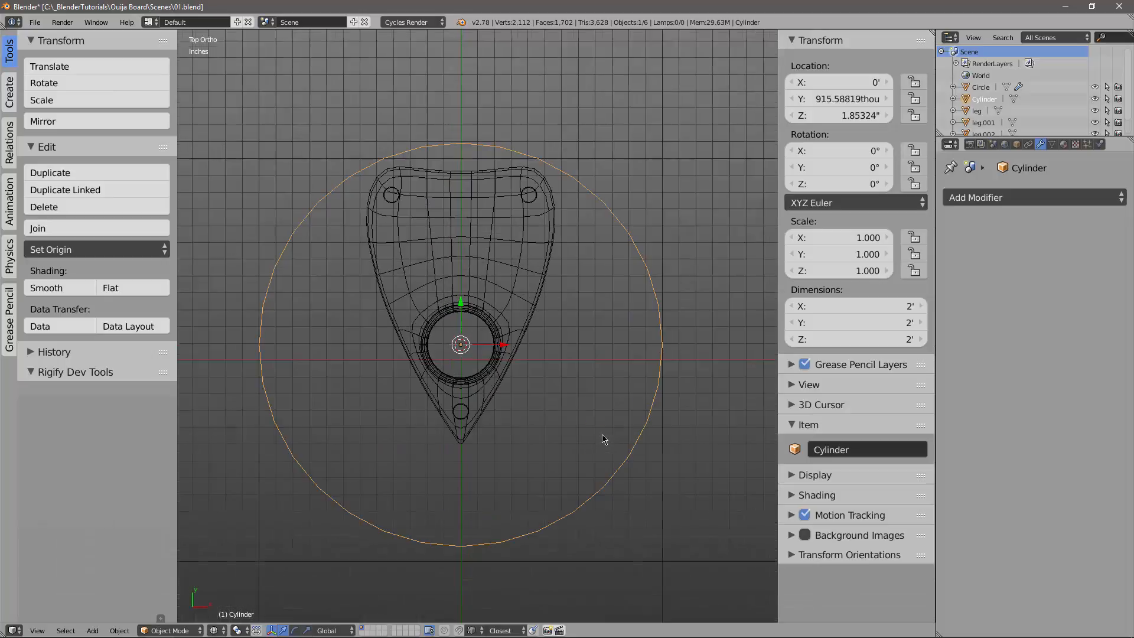
key(s)
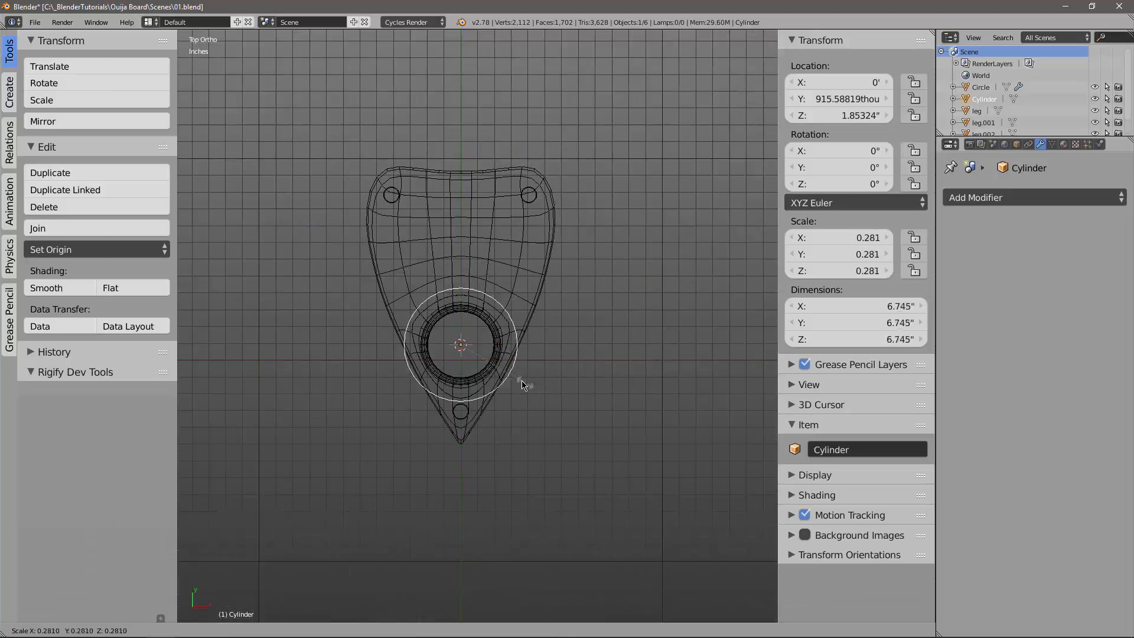
click(502, 370)
scroll(513, 391, up, 4)
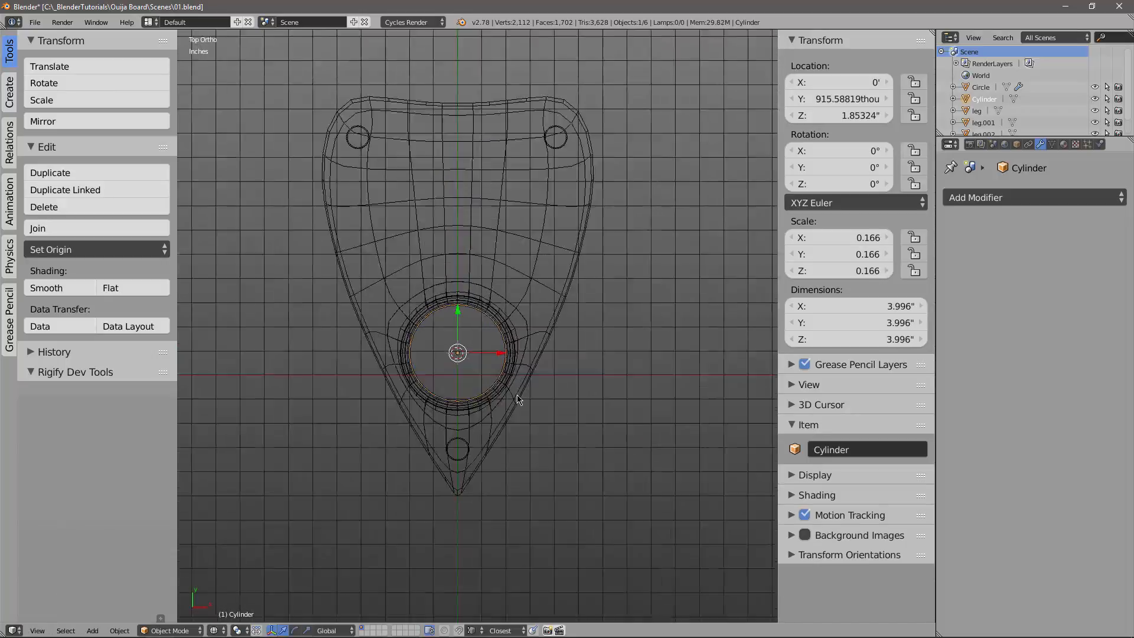
In solid shading, fine-tune the cylinder's scale to fit inside the window rim, with a uniform factor of about 0.167.
key(z)
click(519, 463)
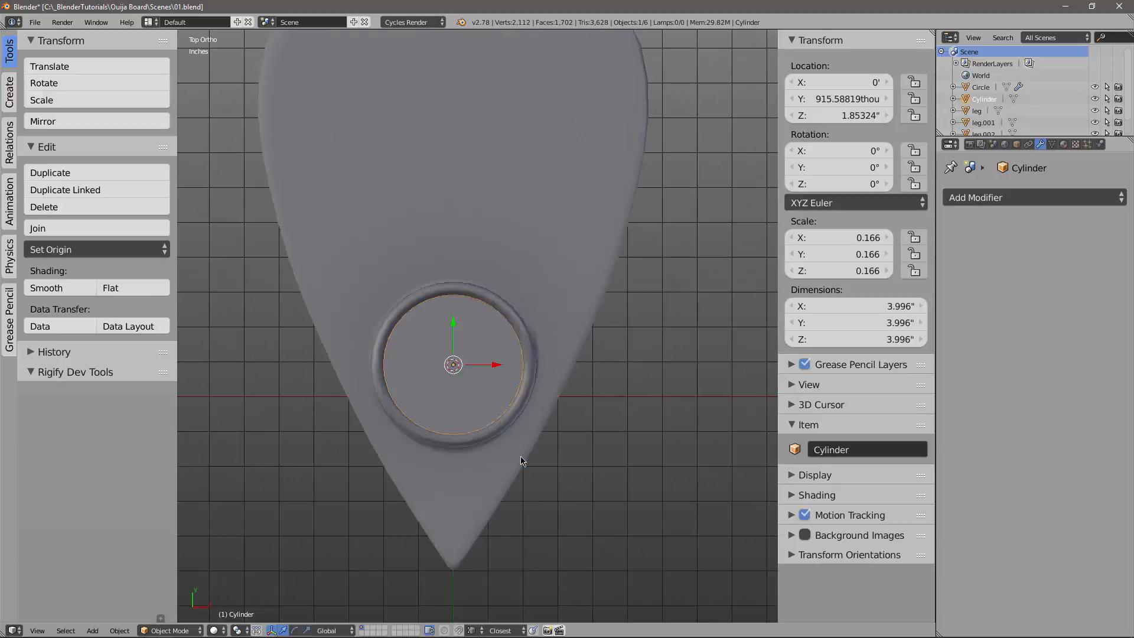
scroll(540, 459, up, 4)
key(s)
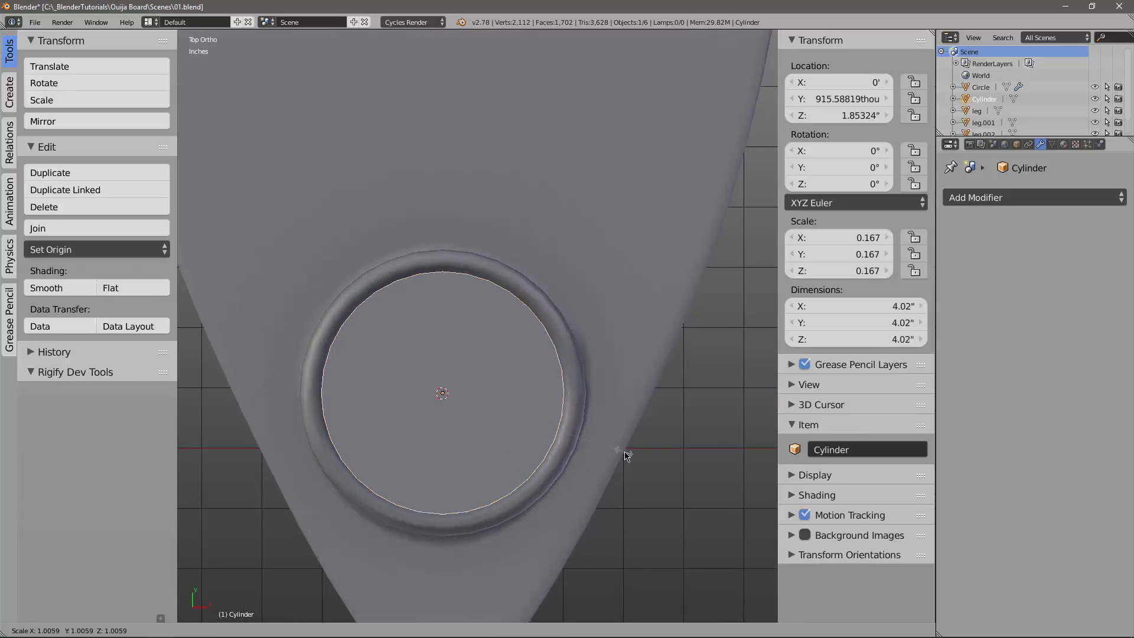
click(628, 457)
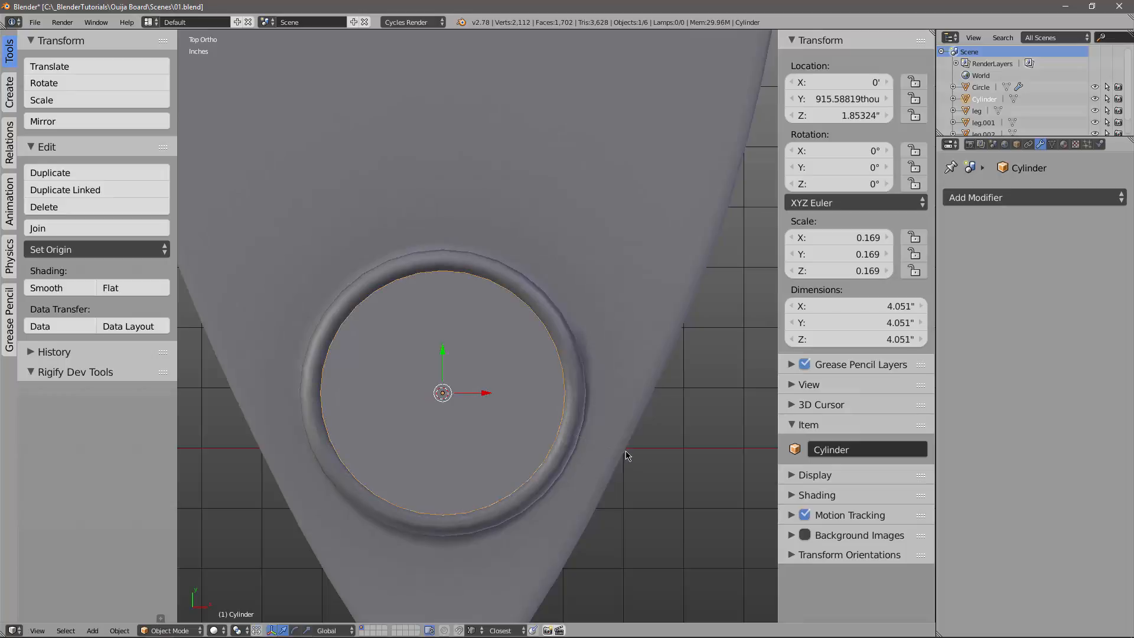
scroll(633, 433, up, 3)
middle_drag(632, 433, 665, 361)
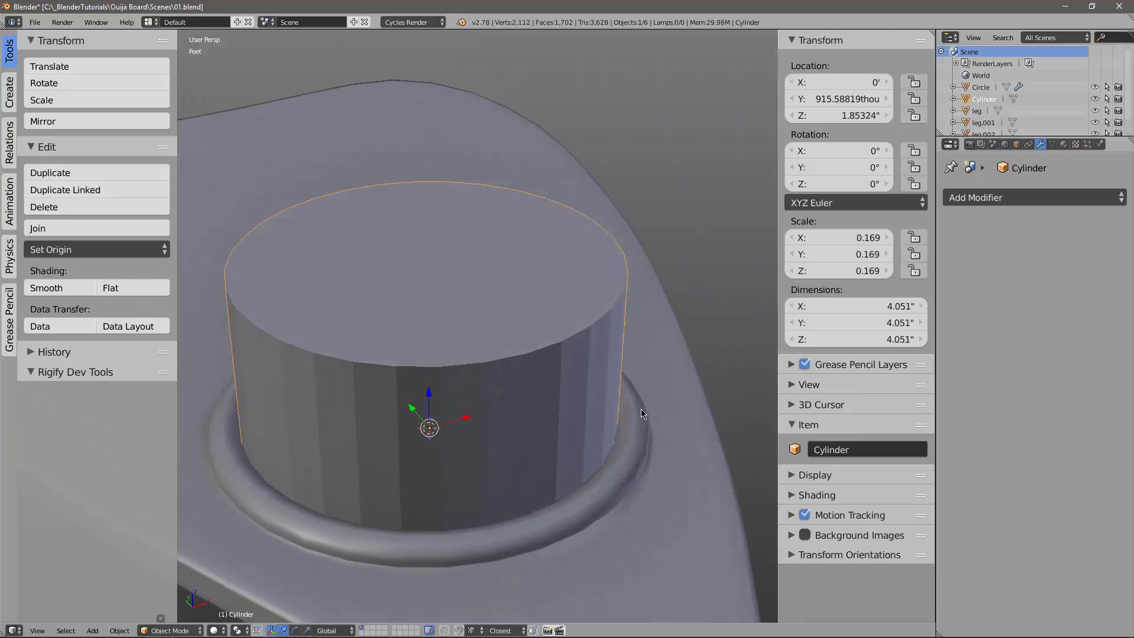
key(s)
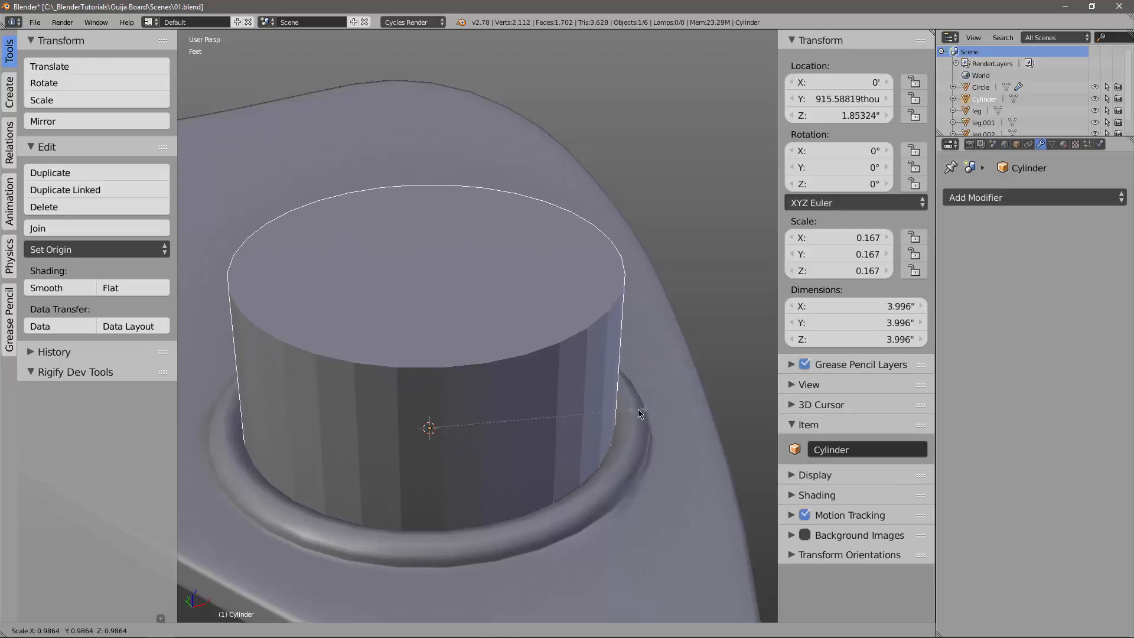
click(638, 408)
Shade the window cylinder smooth, then add an Edge Split modifier and apply it.
click(37, 289)
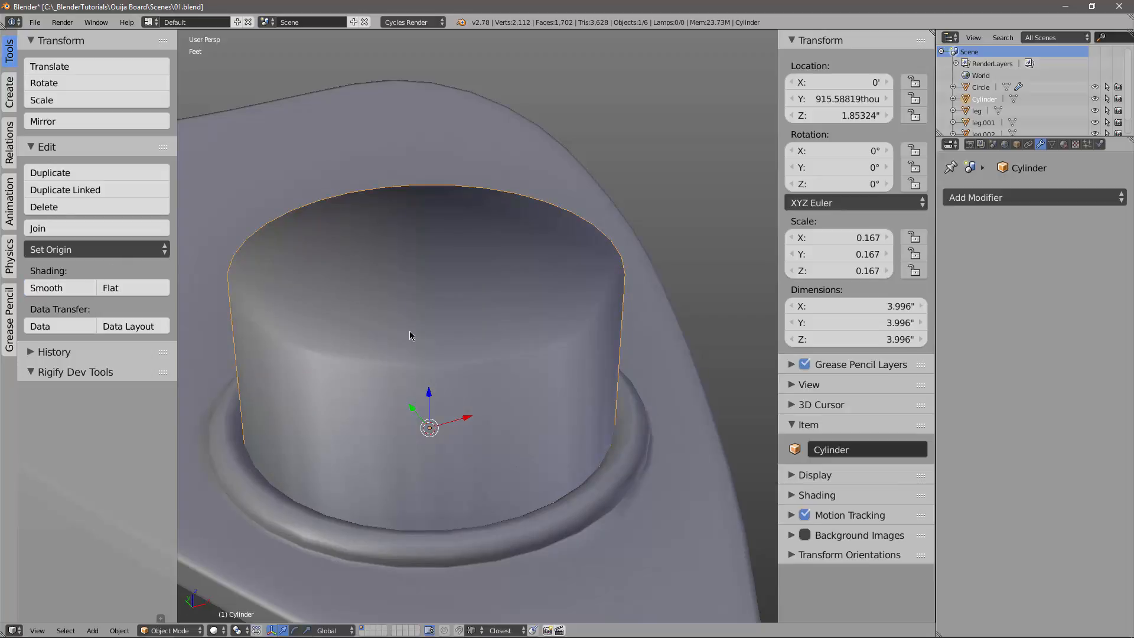
click(1040, 198)
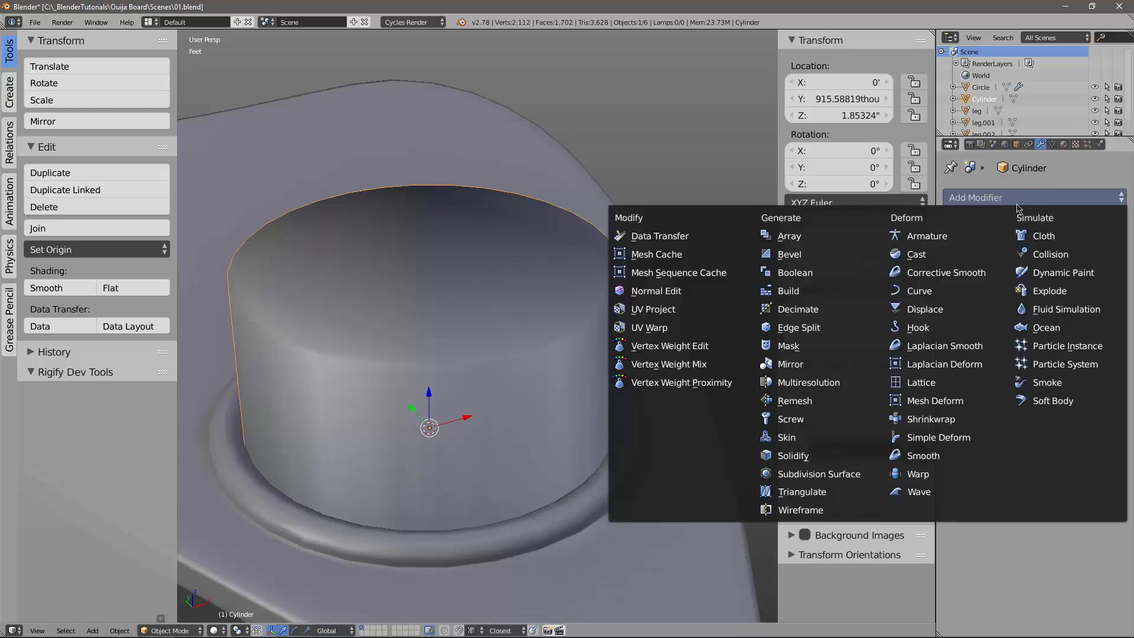
click(807, 326)
click(988, 252)
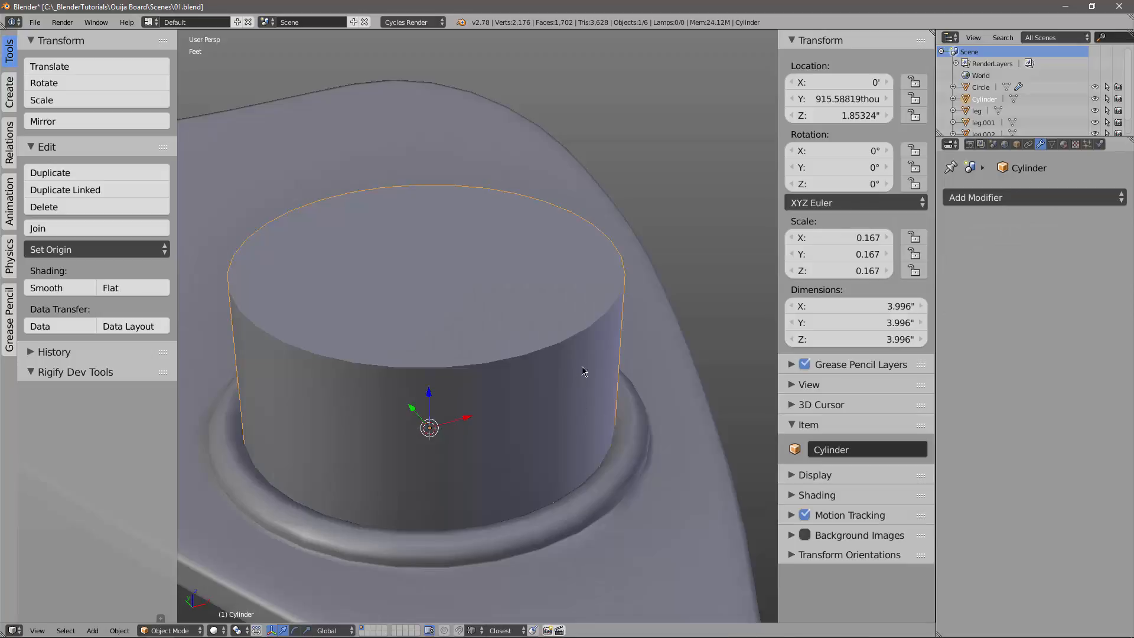
Scale the window cylinder down along the Z axis into a thin disc within the rim.
middle_drag(582, 371, 662, 320)
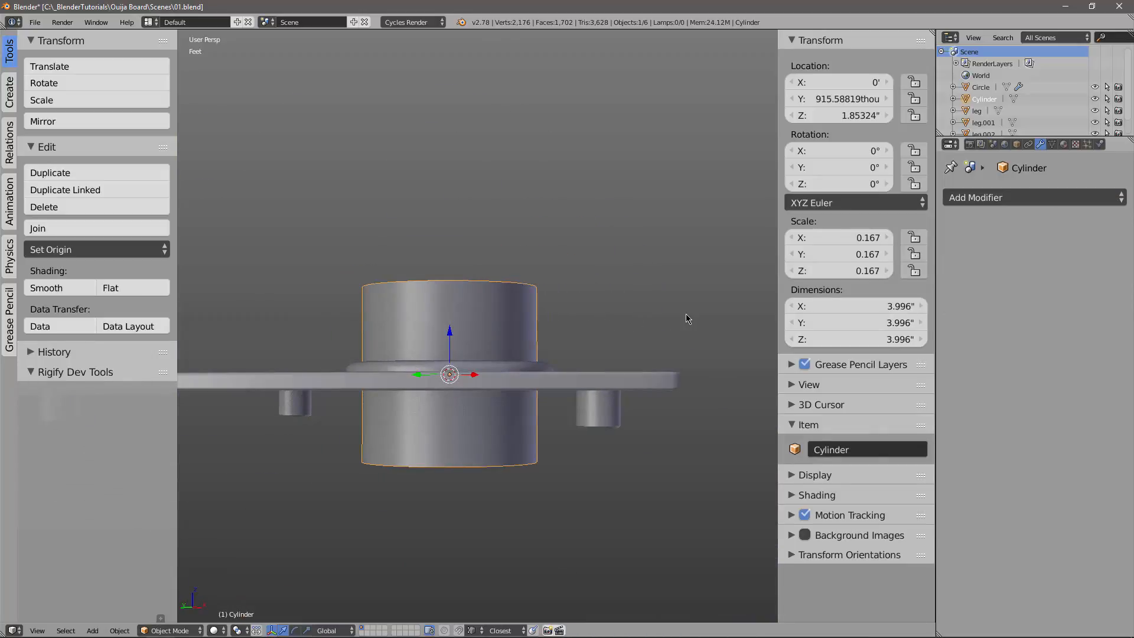
key(s)
key(z)
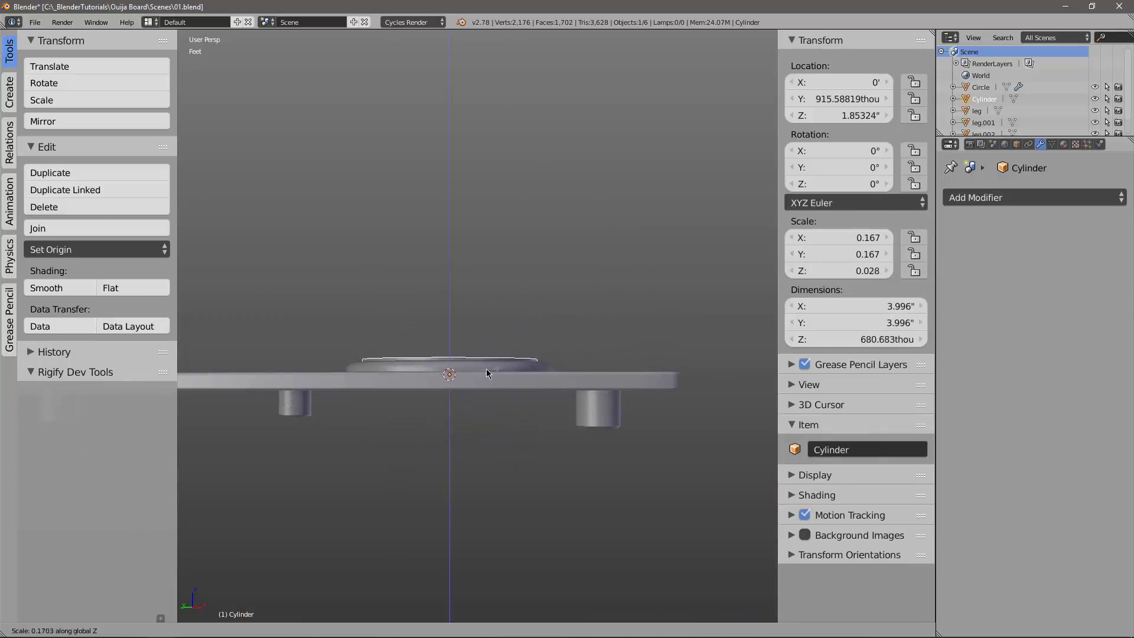
Flatten the cylinder along Z to about 338 thou thick and lower it inside the planchette ring to a Z location of about 1.657".
click(470, 371)
middle_drag(486, 383, 456, 422)
scroll(450, 416, up, 4)
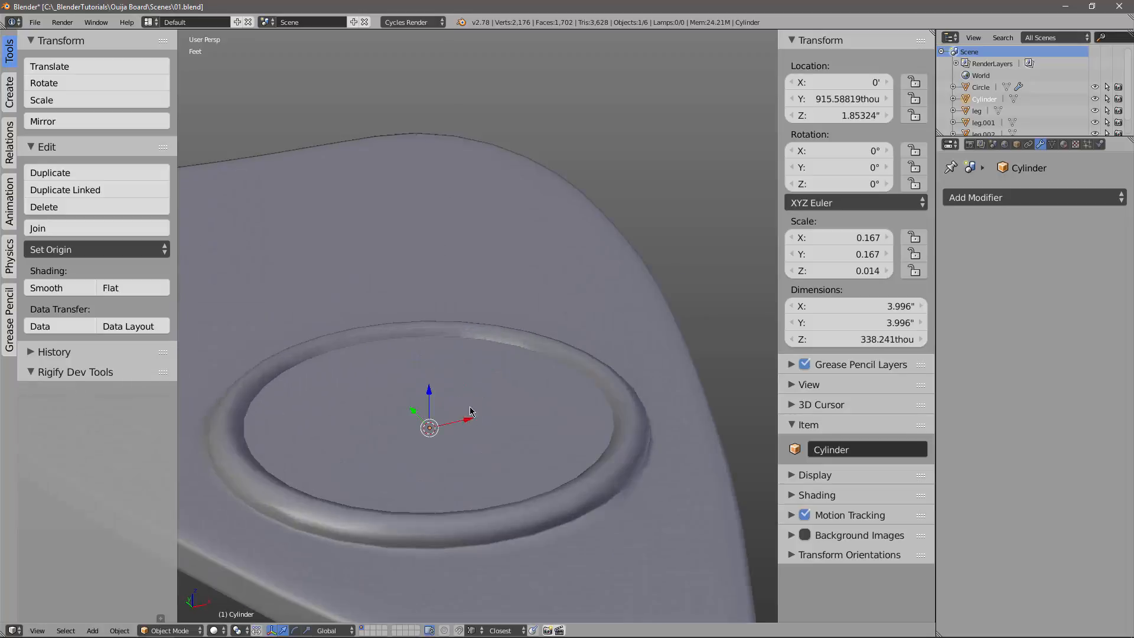
mouse_move(484, 192)
mouse_down()
mouse_move(481, 214)
mouse_move(482, 205)
mouse_up()
middle_drag(546, 297, 523, 358)
scroll(528, 313, down, 3)
Rename the Cylinder object as glass.
double_click(985, 99)
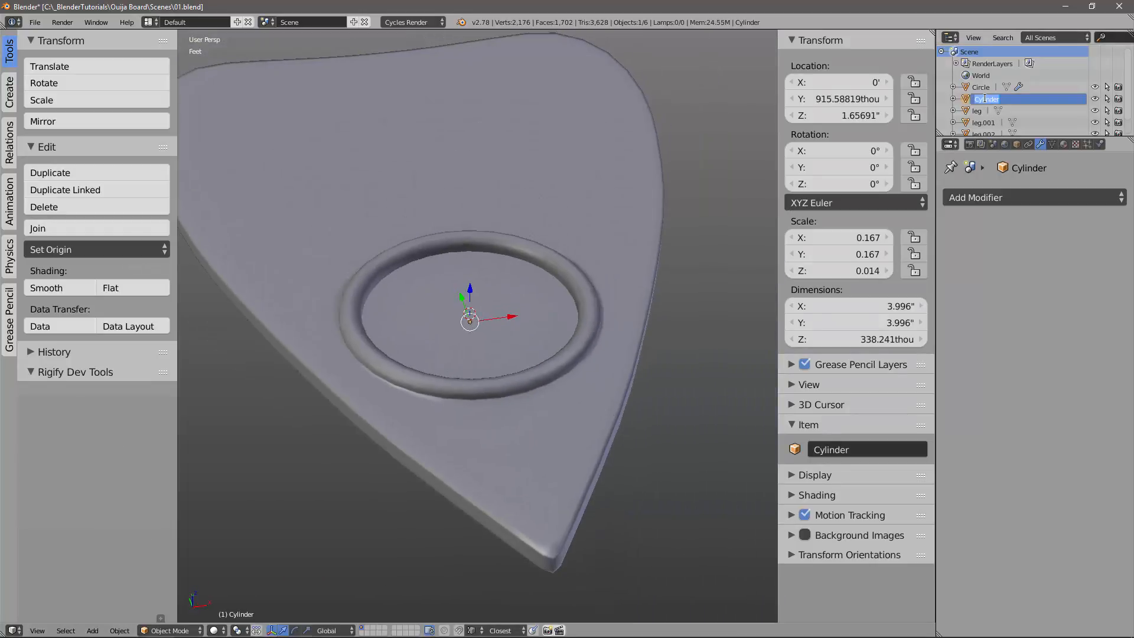
text(glass)
key(Return)
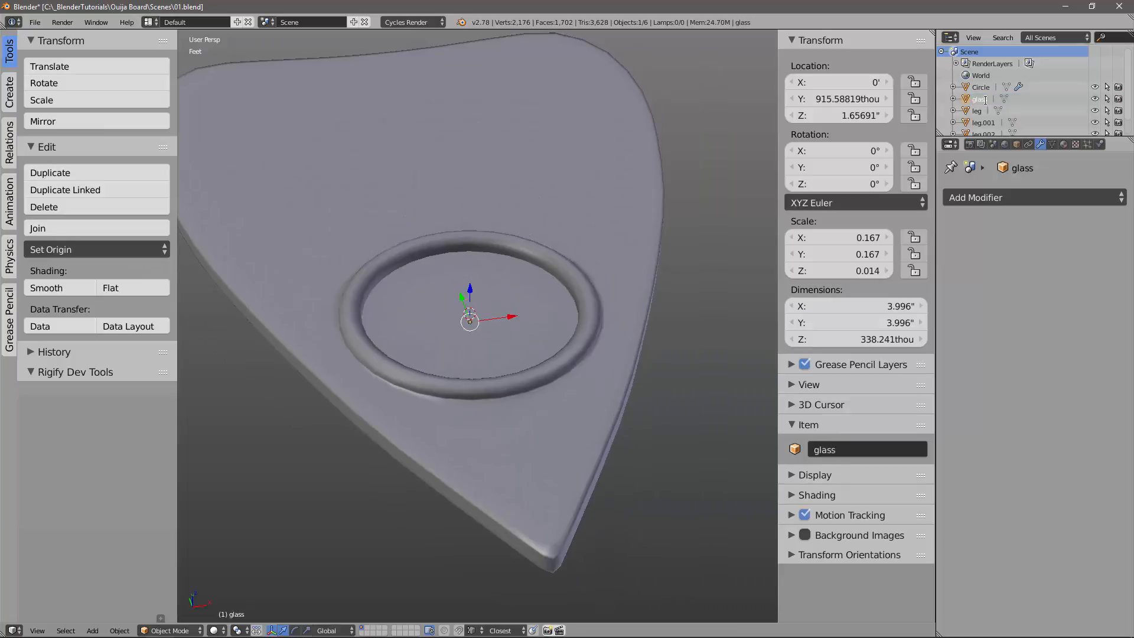
Rename the Circle object that forms the pointed body as planchette.
scroll(550, 312, down, 4)
middle_drag(551, 312, 587, 306)
right_click(512, 257)
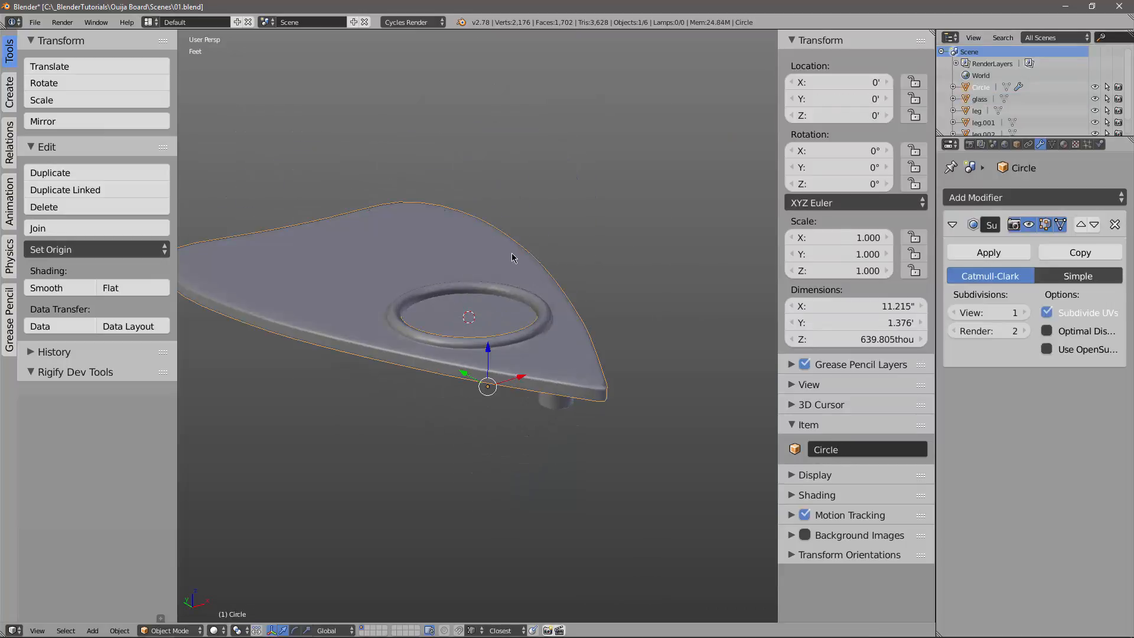
double_click(984, 88)
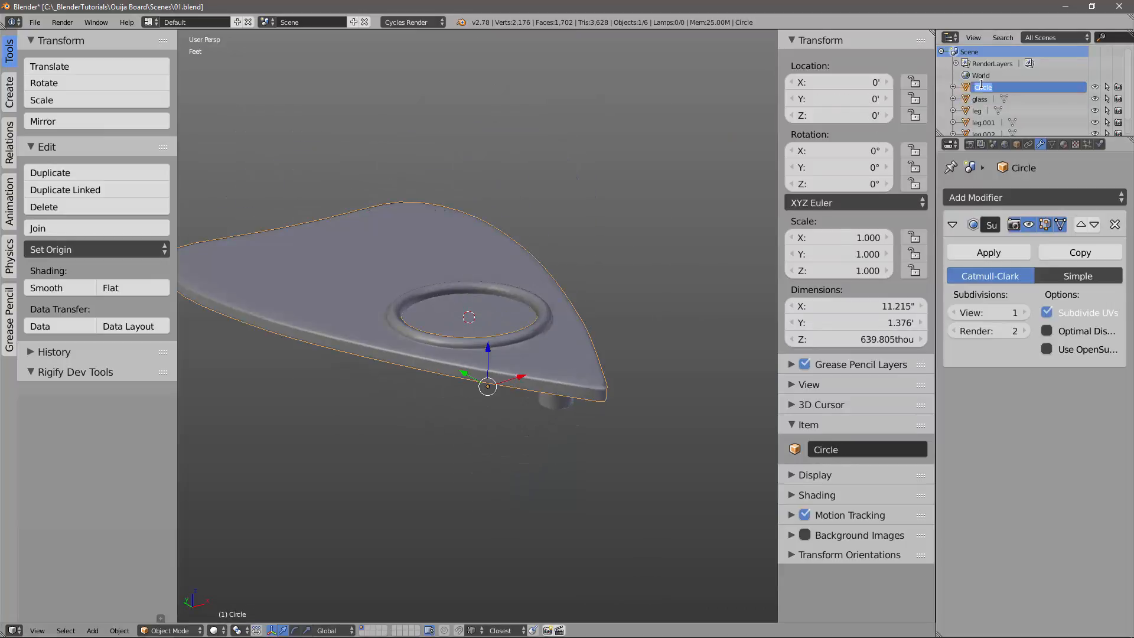
text(plachette)
key(Return)
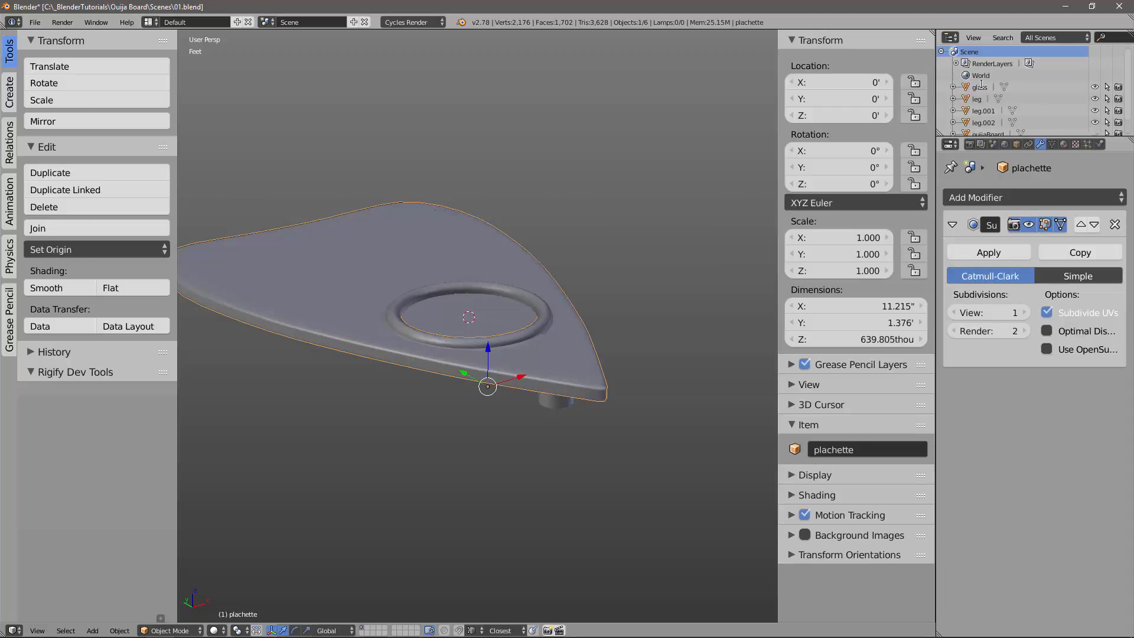
drag(1110, 136, 1110, 179)
double_click(990, 146)
click(984, 146)
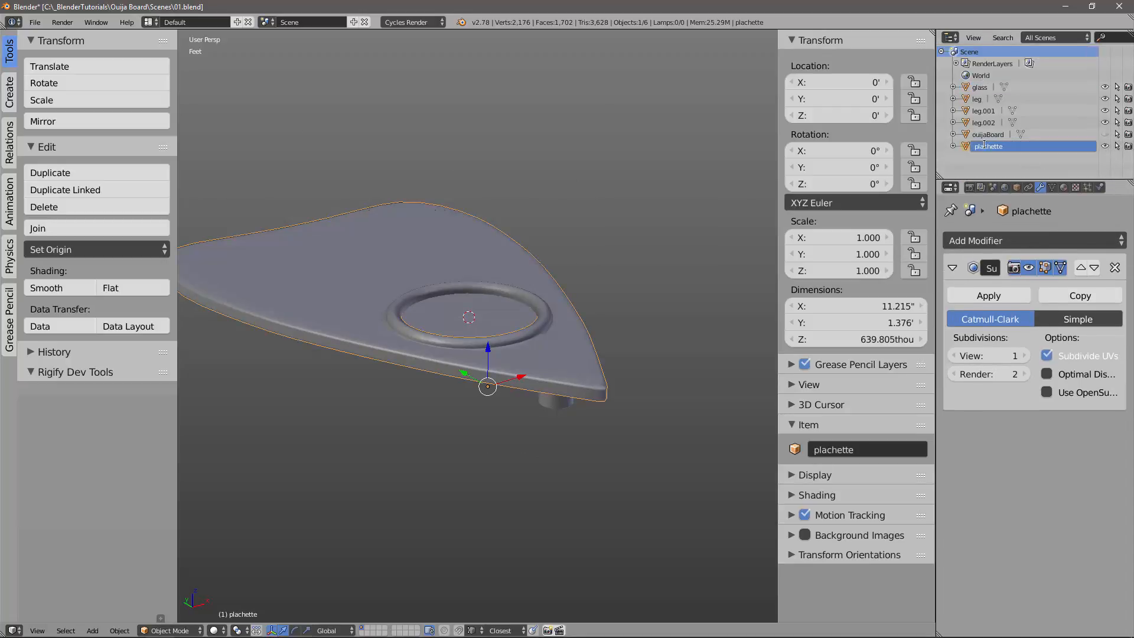
text(n)
key(Return)
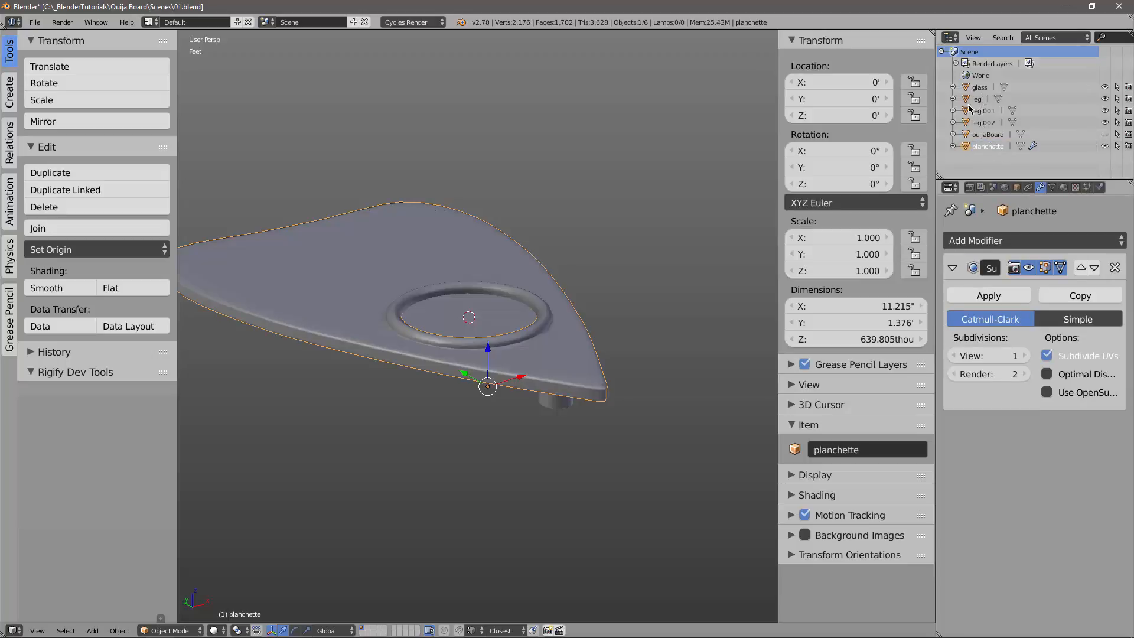
Set the planchette's origin to its geometry.
key(a)
middle_drag(591, 337, 593, 313)
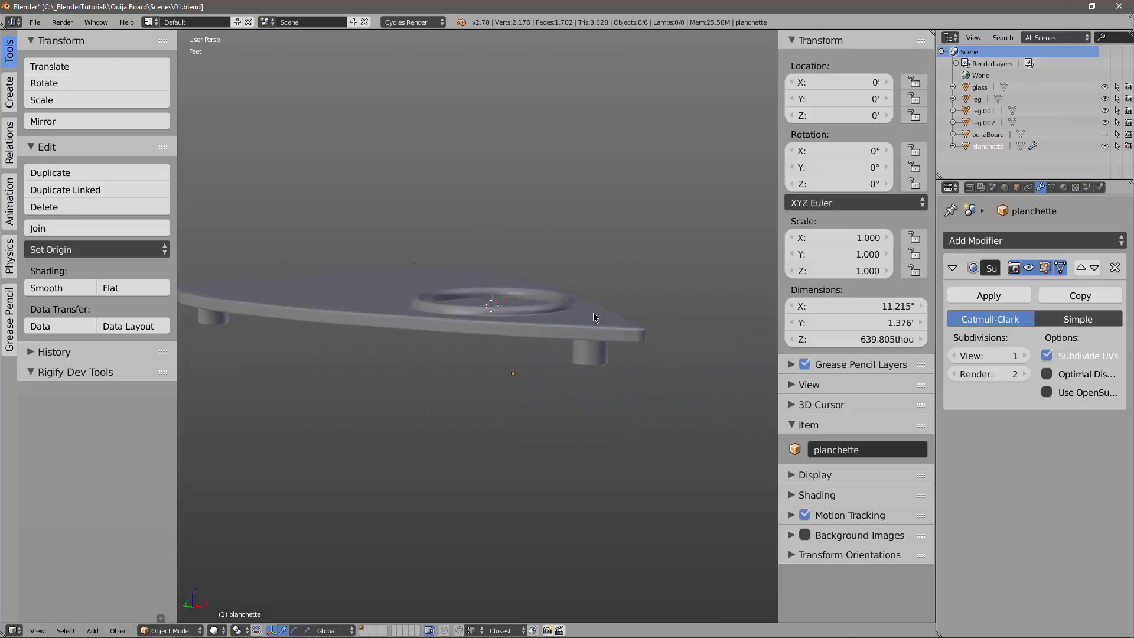
right_click(363, 326)
middle_drag(420, 355, 425, 350)
click(89, 249)
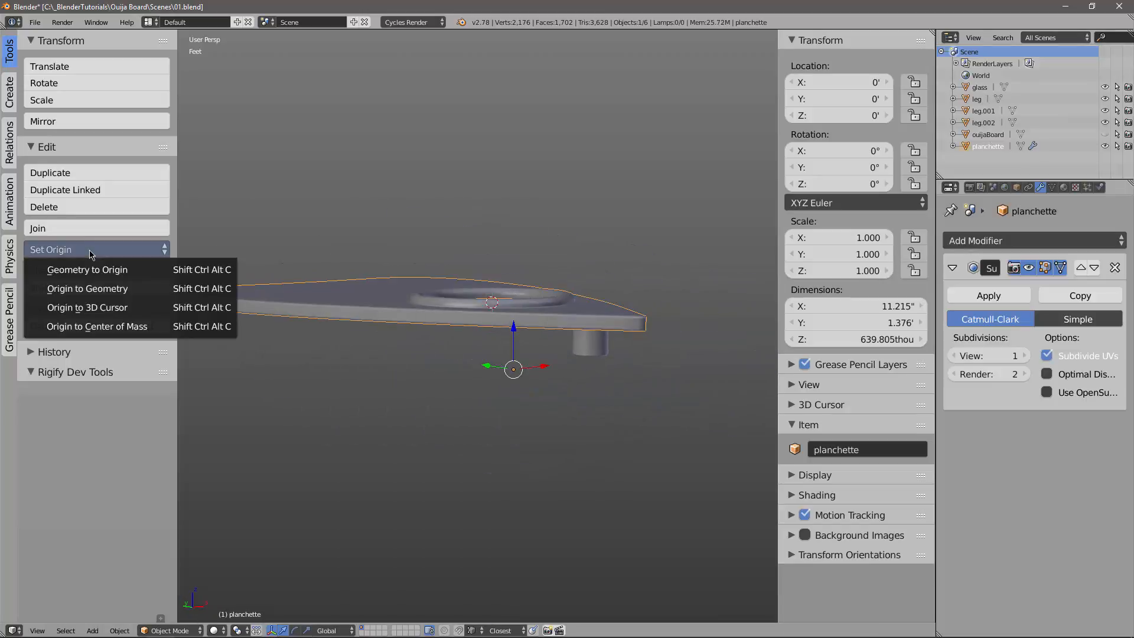
click(106, 286)
middle_drag(509, 375, 512, 391)
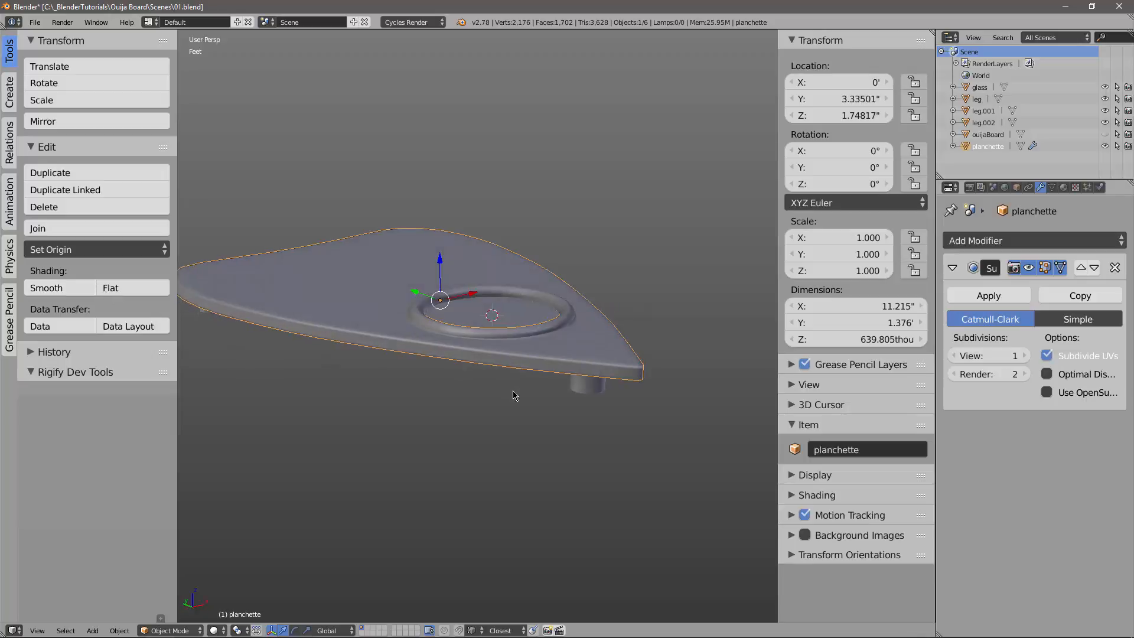
Apply the scale of the glass object so its X, Y and Z scale values are 1.000.
right_click(530, 306)
middle_drag(544, 320, 522, 239)
scroll(481, 337, up, 3)
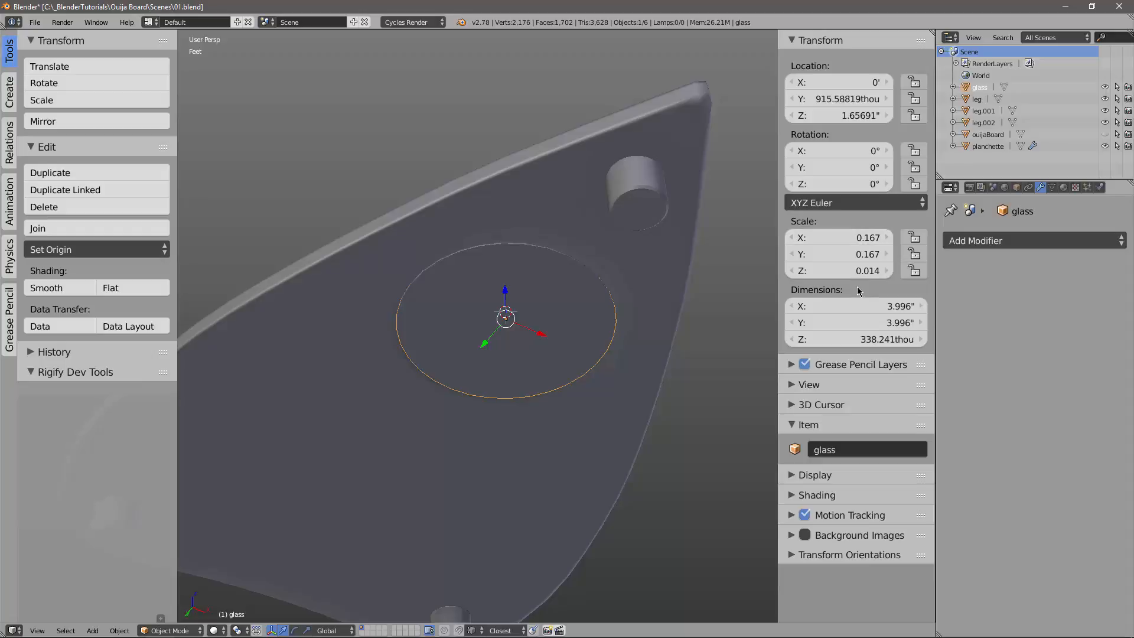
shift+middle_drag(563, 325, 539, 326)
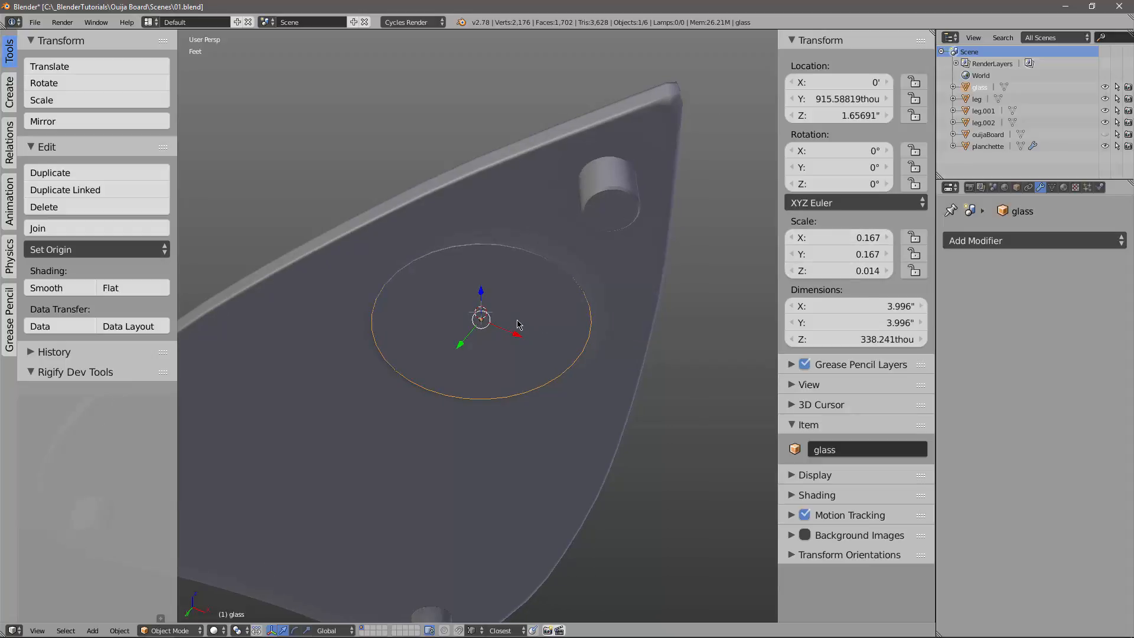
key(ctrl+a)
click(474, 346)
middle_drag(594, 356, 597, 401)
scroll(571, 328, down, 2)
middle_drag(571, 329, 541, 345)
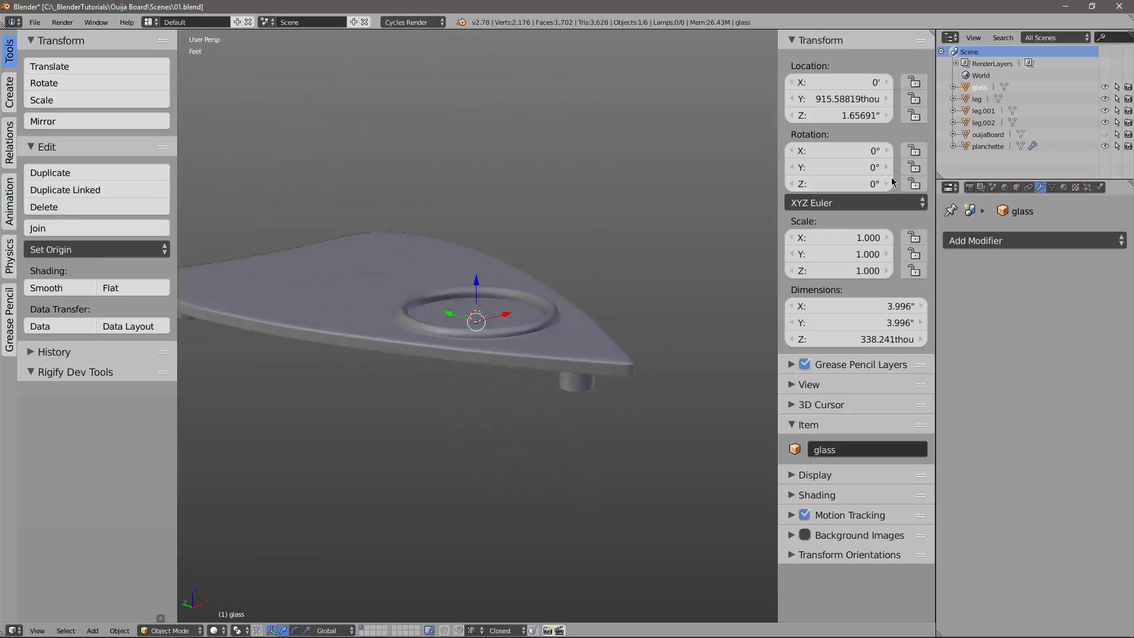
Parent the glass, leg, leg.001 and leg.002 objects to the planchette using the Object option.
click(977, 99)
click(983, 112)
click(983, 122)
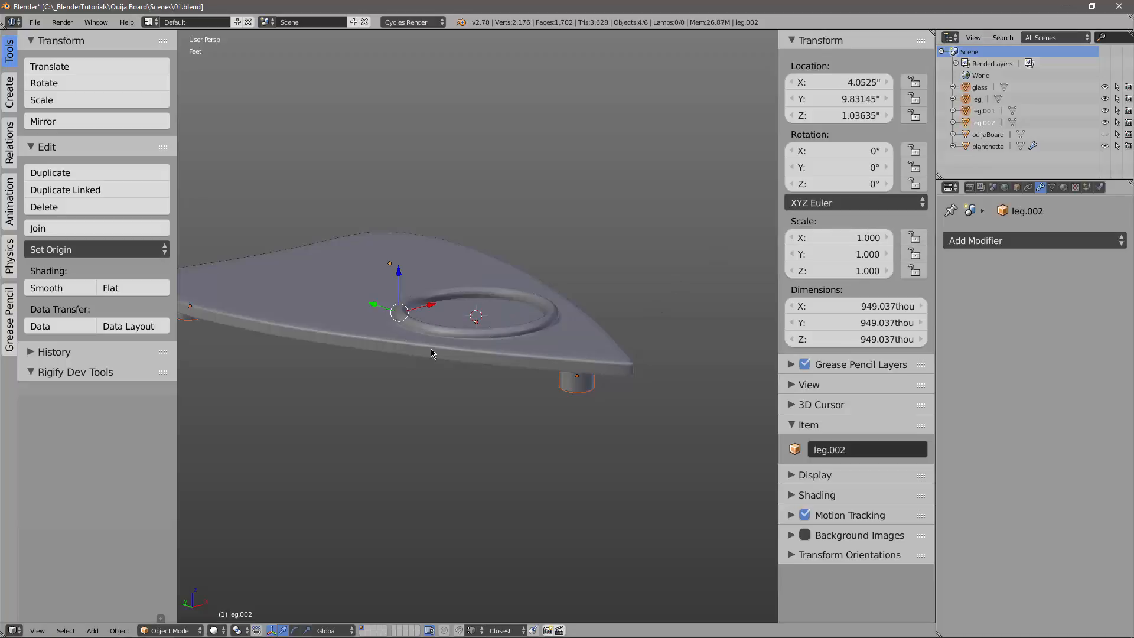
right_click(346, 341)
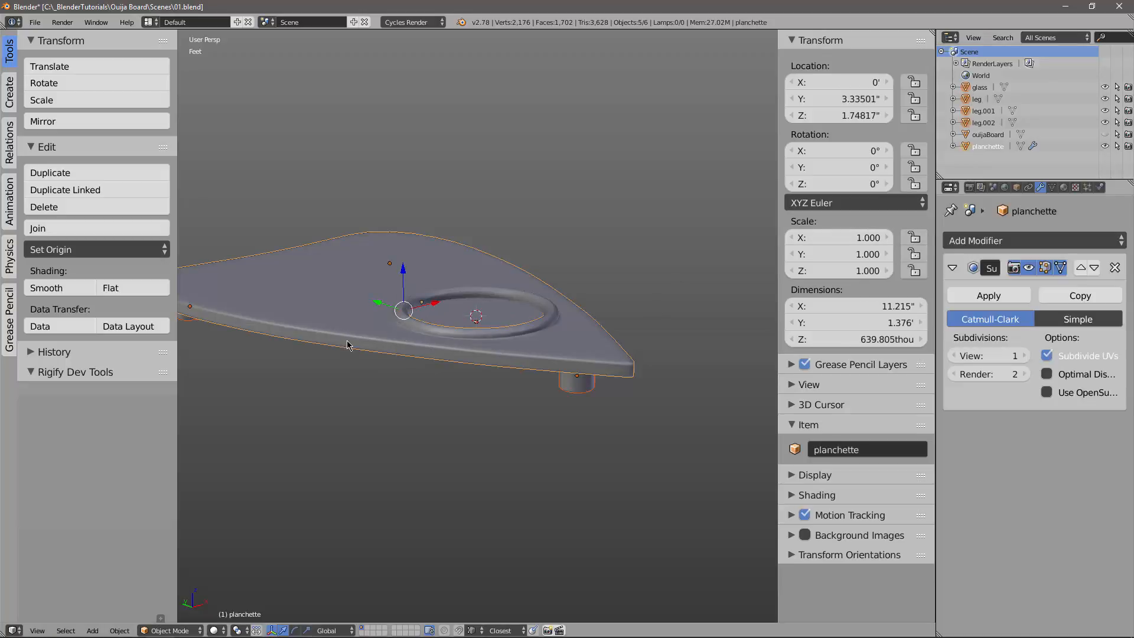
key(ctrl+p)
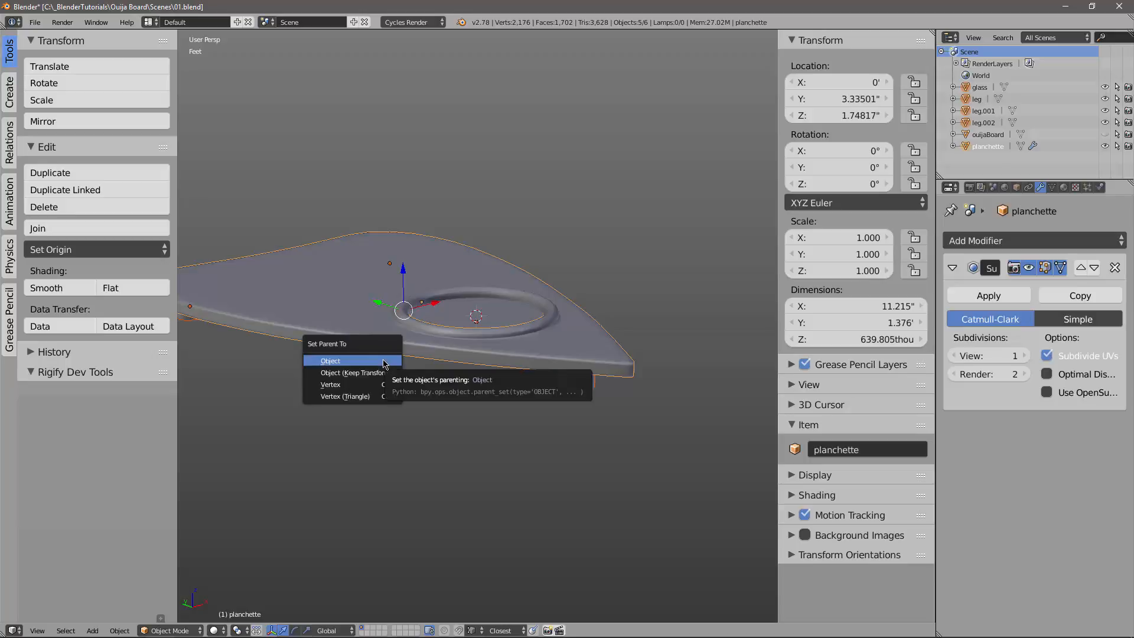
click(383, 364)
Try moving the planchette to check that its parented glass and legs follow, and cancel the move.
key(KP_Decimal)
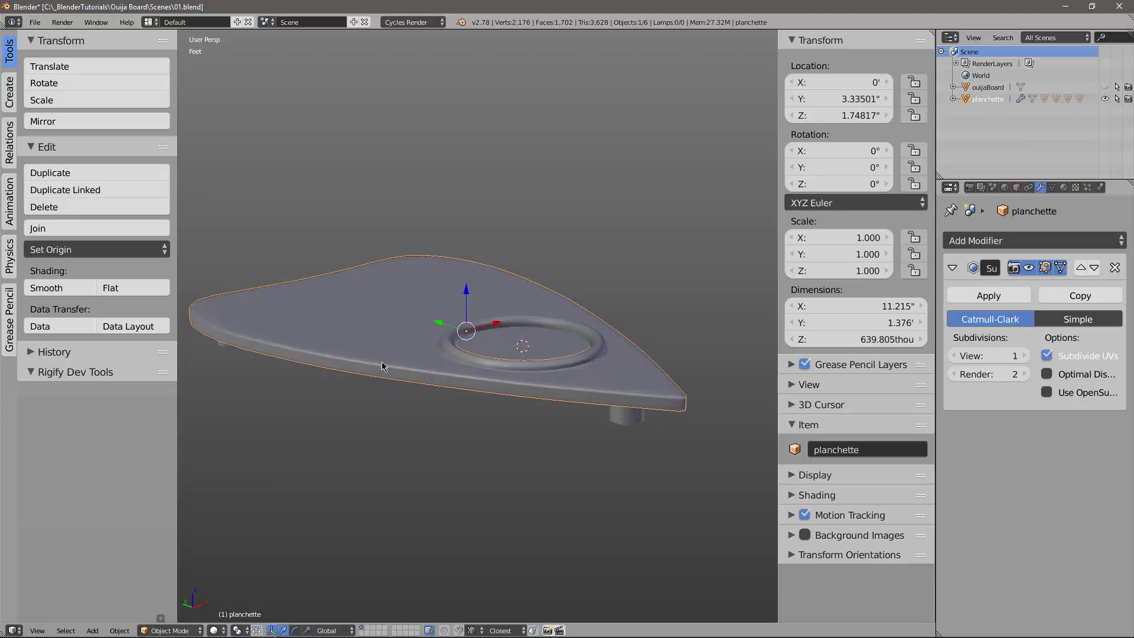
key(g)
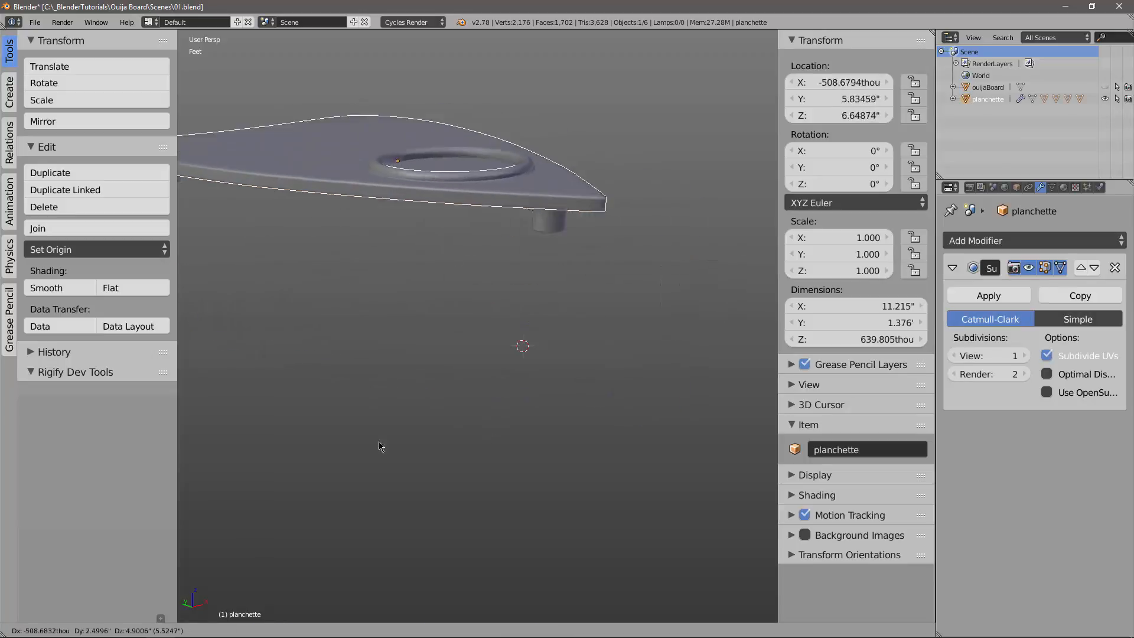
right_click(557, 382)
Hide the 3D view's tool shelf and properties region, and make the ouijaBoard object visible.
scroll(603, 417, down, 2)
middle_drag(604, 417, 587, 423)
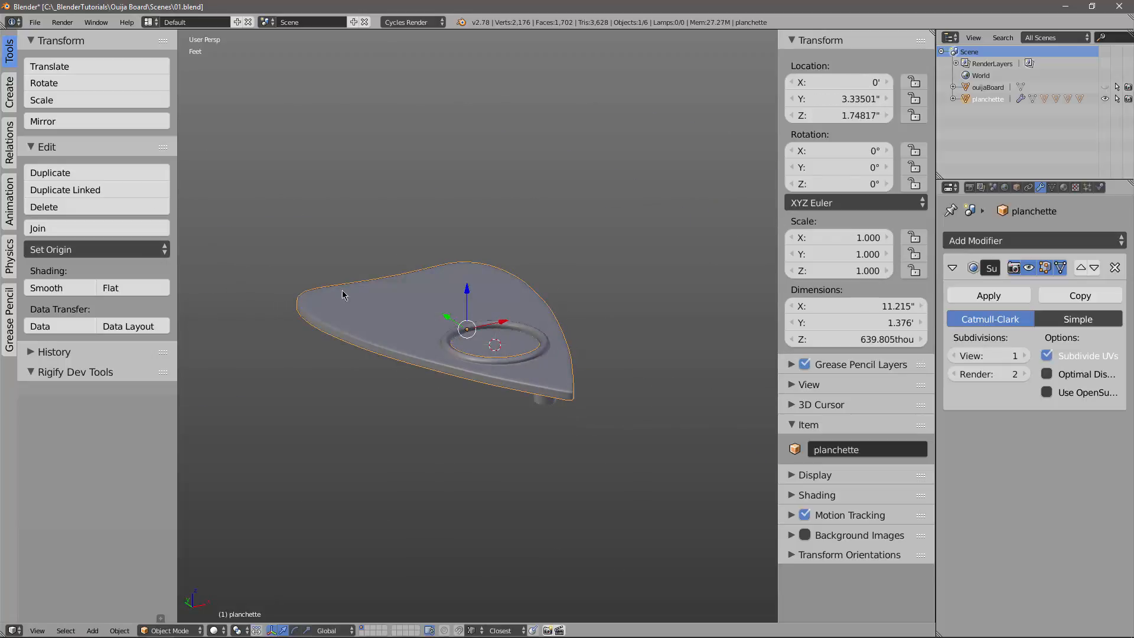
key(t)
key(n)
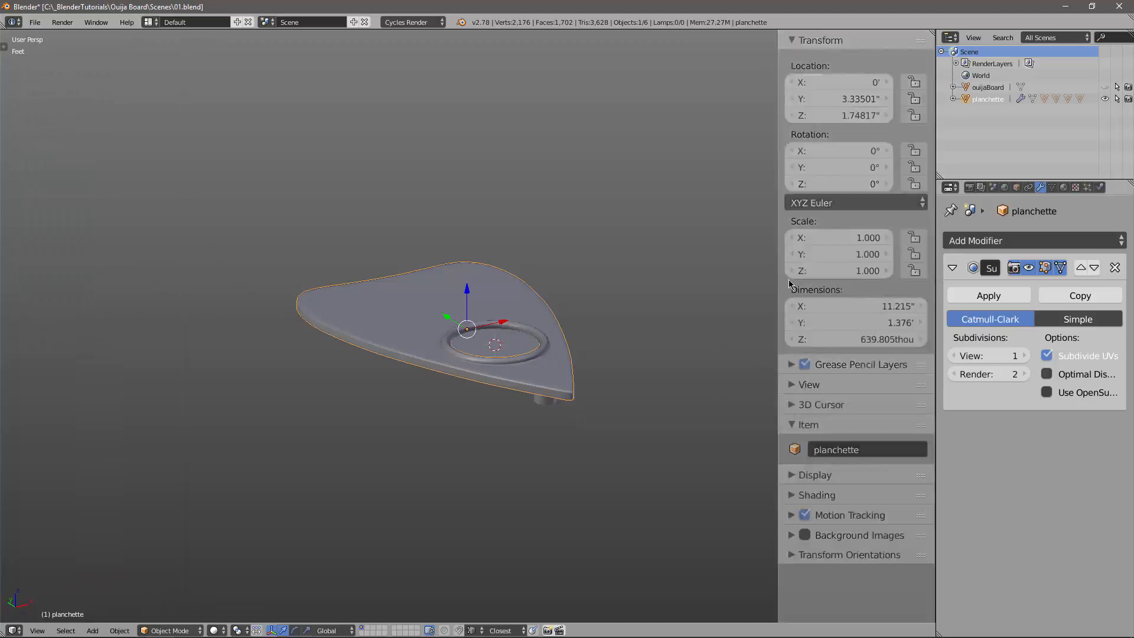
click(1104, 87)
middle_drag(739, 298, 752, 300)
scroll(750, 295, down, 1)
shift+middle_drag(566, 380, 538, 334)
scroll(537, 334, down, 1)
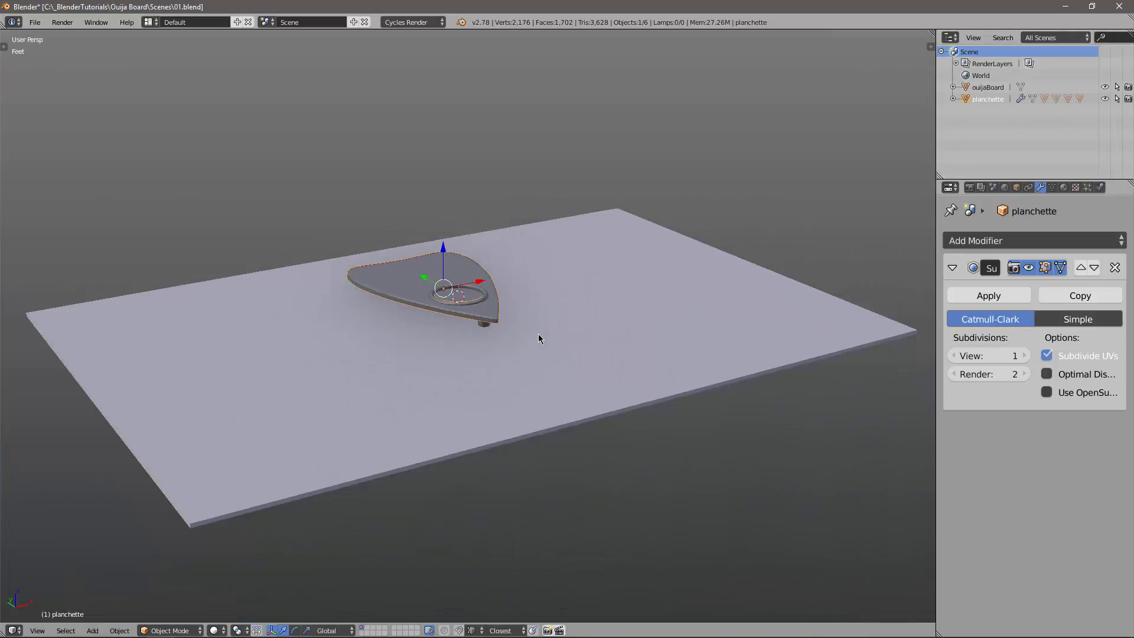
Preview the scene in Material shading, and set the viewport shading to Texture.
key(z)
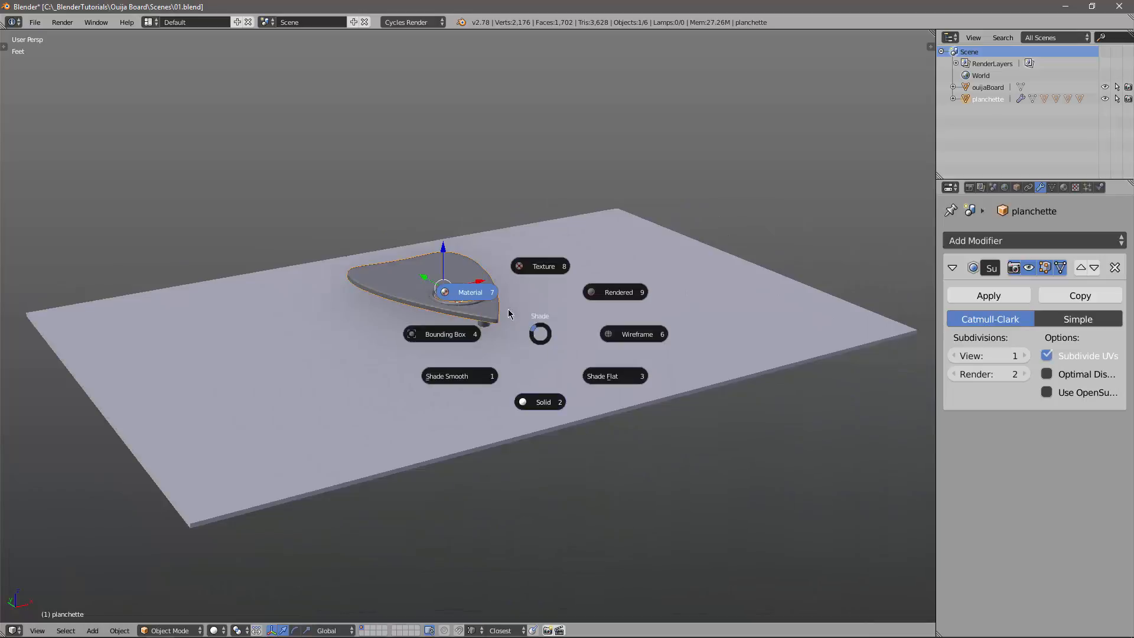
click(481, 297)
key(z)
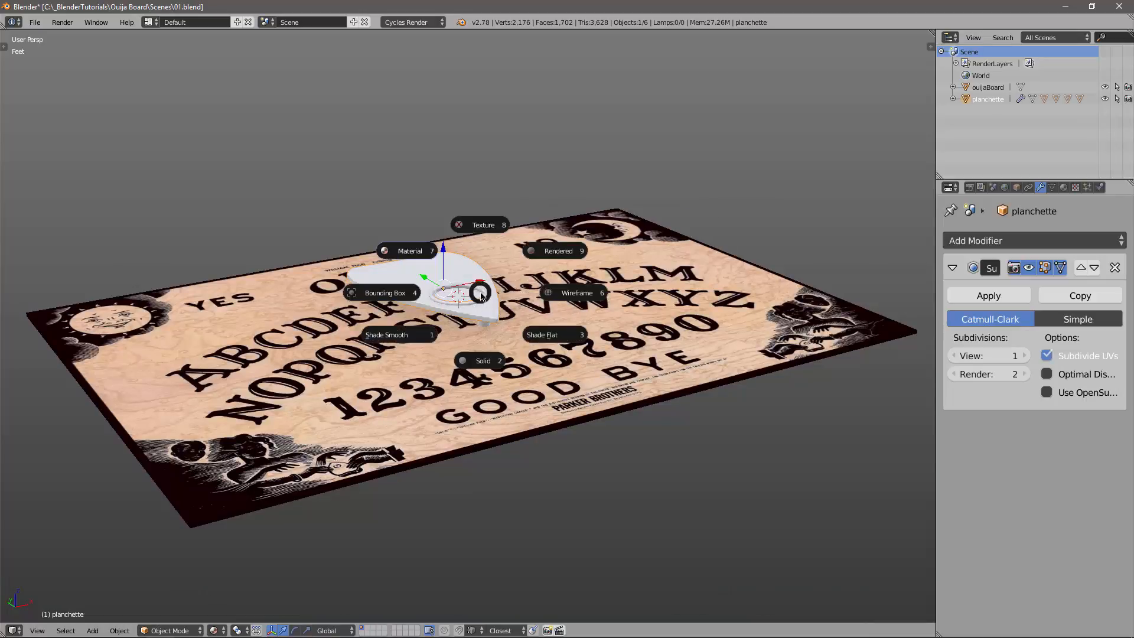
click(480, 227)
Adjust the planchette's height slightly along Z so its legs rest on the board, and deselect it.
key(a)
middle_drag(531, 348, 460, 248)
scroll(451, 313, up, 4)
right_click(411, 284)
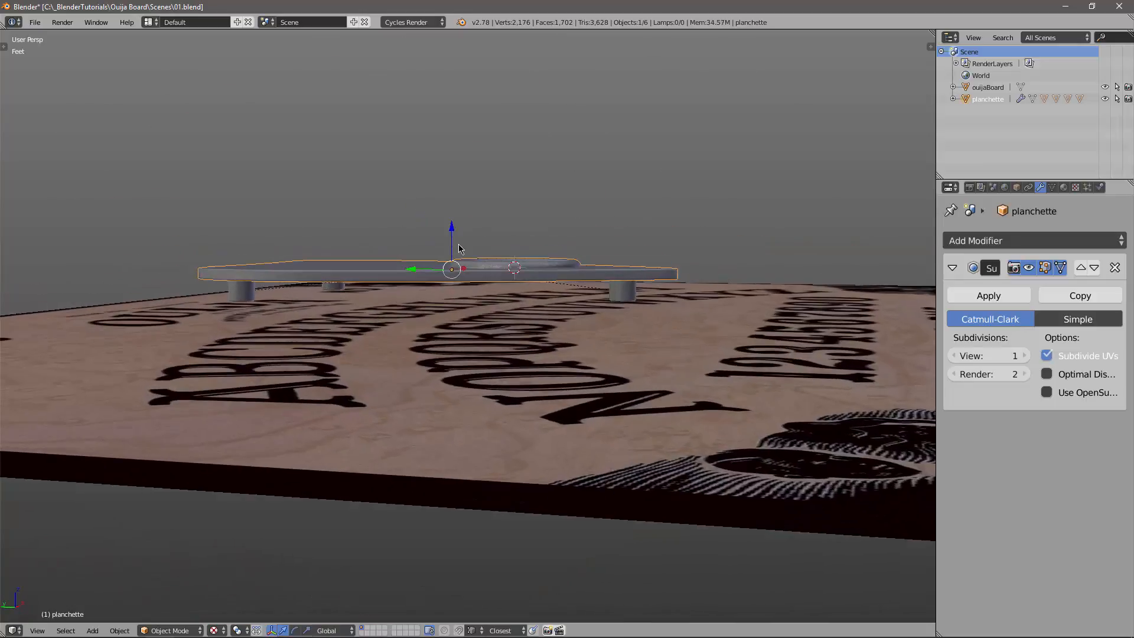
mouse_move(452, 232)
mouse_down()
mouse_move(447, 255)
mouse_move(458, 221)
mouse_move(459, 233)
mouse_up()
middle_drag(460, 232, 540, 377)
key(a)
Examine the planchette and the textured Ouija board together from several angles and distances.
scroll(540, 349, down, 4)
scroll(567, 384, up, 4)
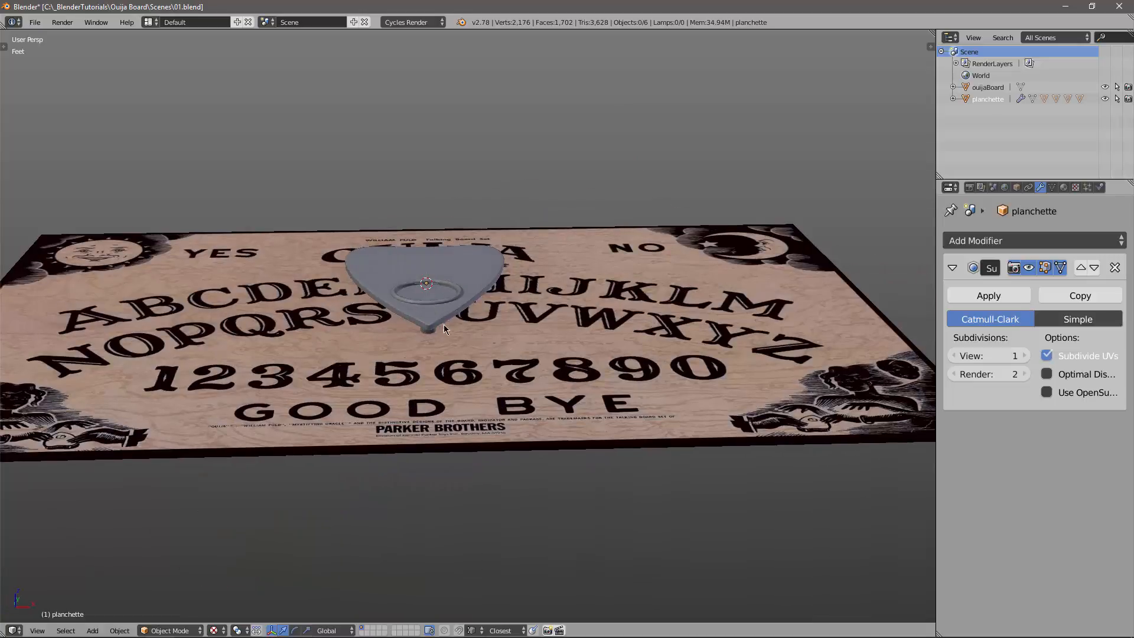
middle_drag(444, 326, 397, 253)
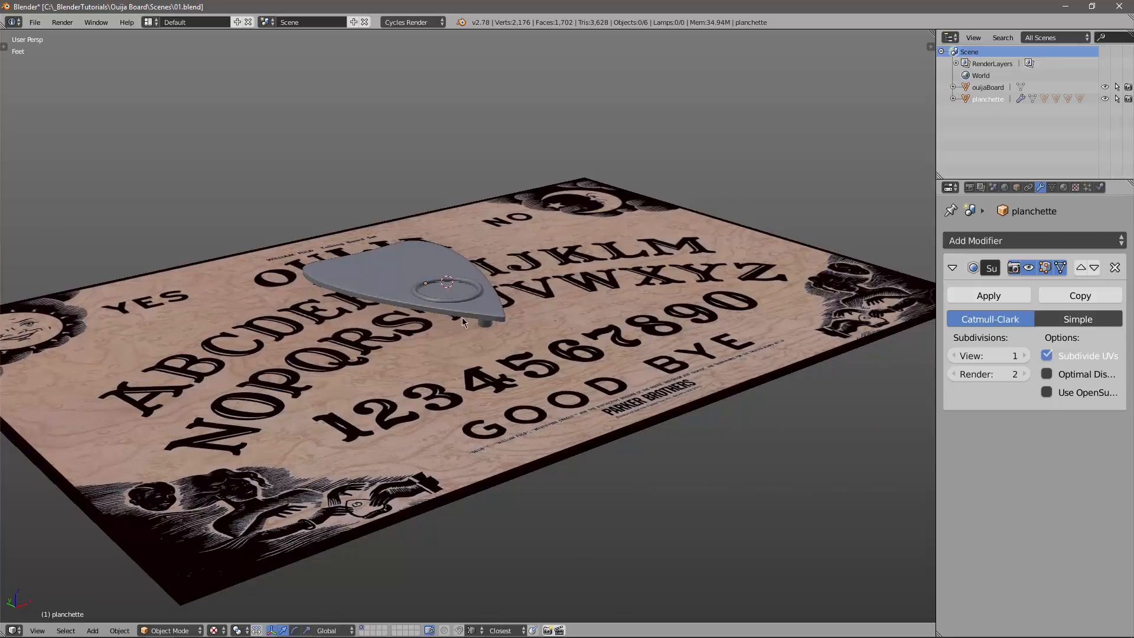
middle_drag(362, 200, 360, 252)
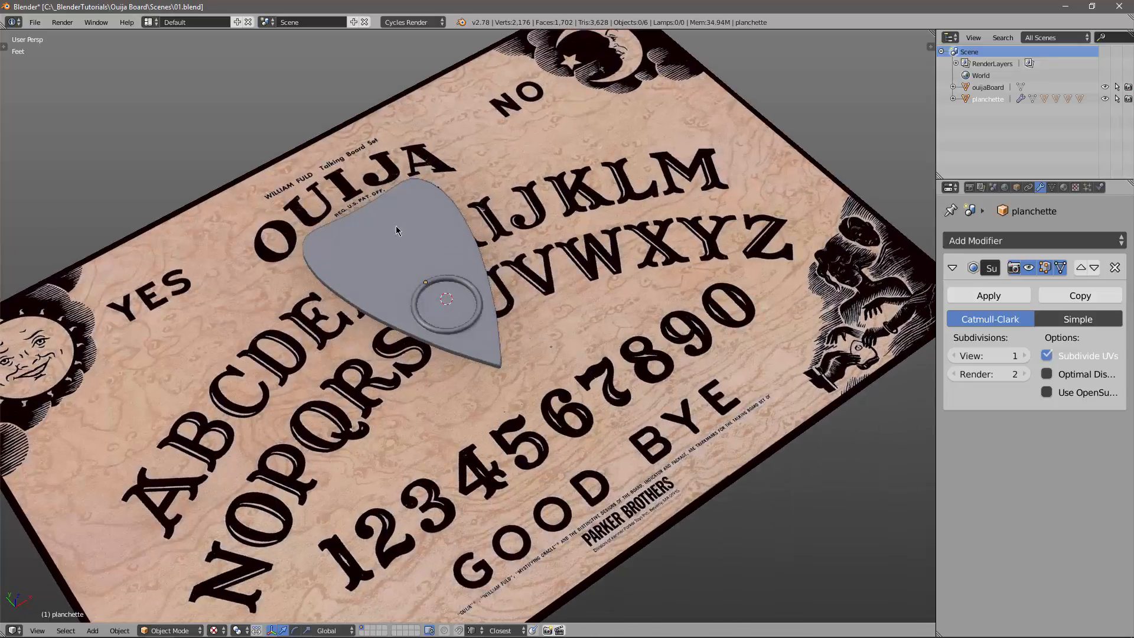
middle_drag(427, 283, 458, 212)
scroll(519, 330, down, 2)
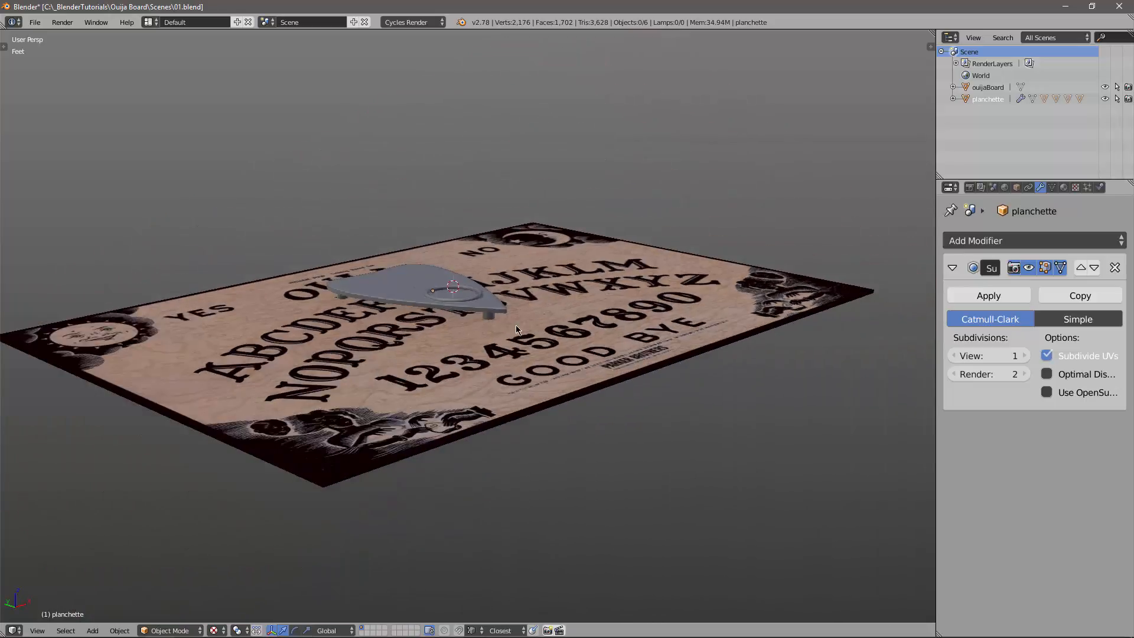
mouse_move(578, 349)
middle_down()
mouse_move(585, 338)
mouse_move(515, 330)
mouse_move(426, 341)
mouse_move(577, 349)
middle_up()
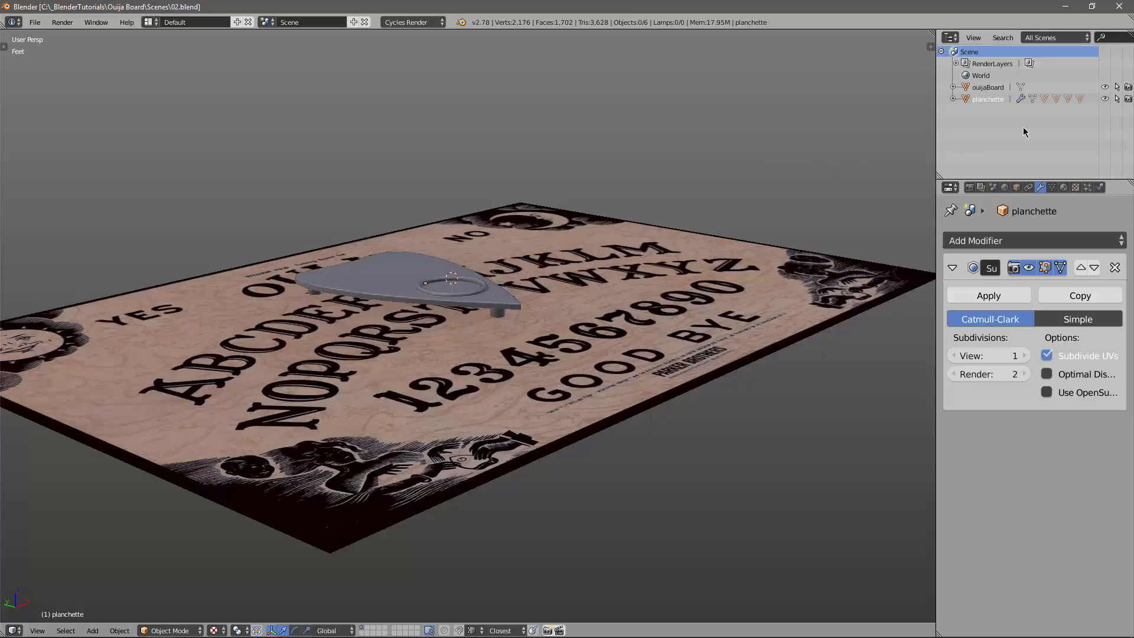
Hide the ouijaBoard object and open the planchette mesh in Edit Mode.
click(1105, 87)
middle_drag(523, 321, 458, 349)
right_click(429, 261)
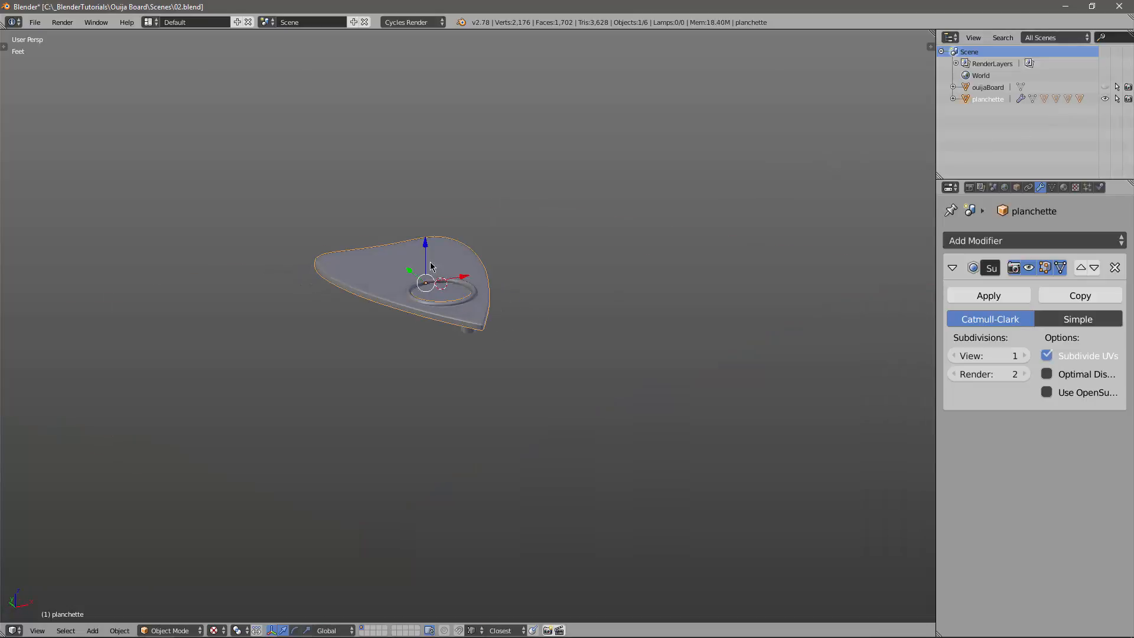
middle_drag(561, 342, 544, 403)
scroll(490, 360, up, 4)
key(Tab)
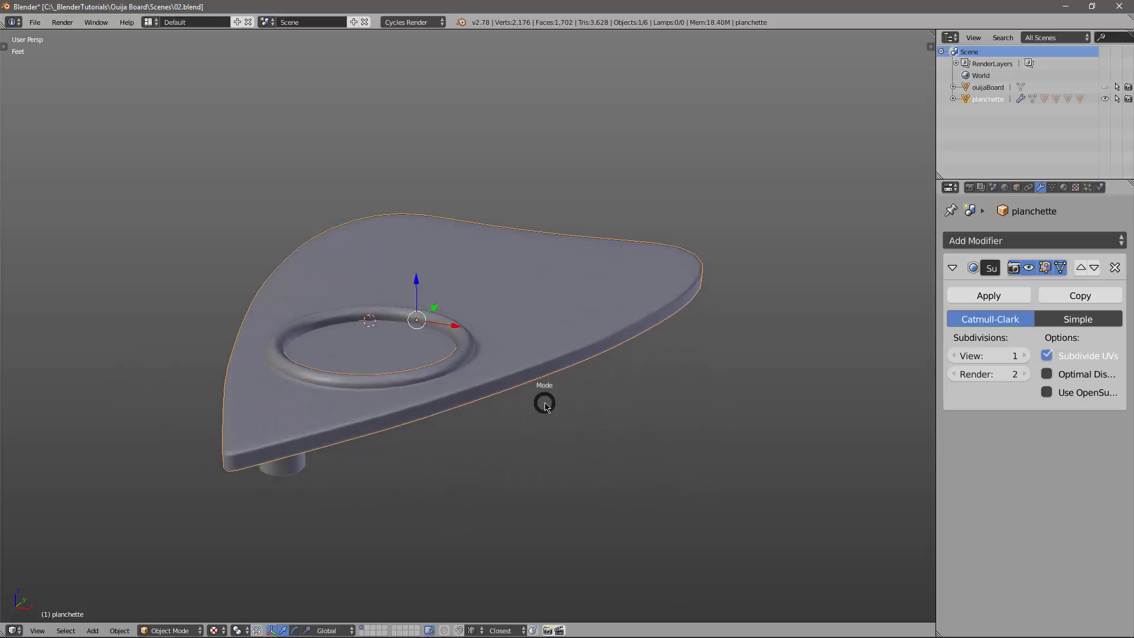
click(667, 410)
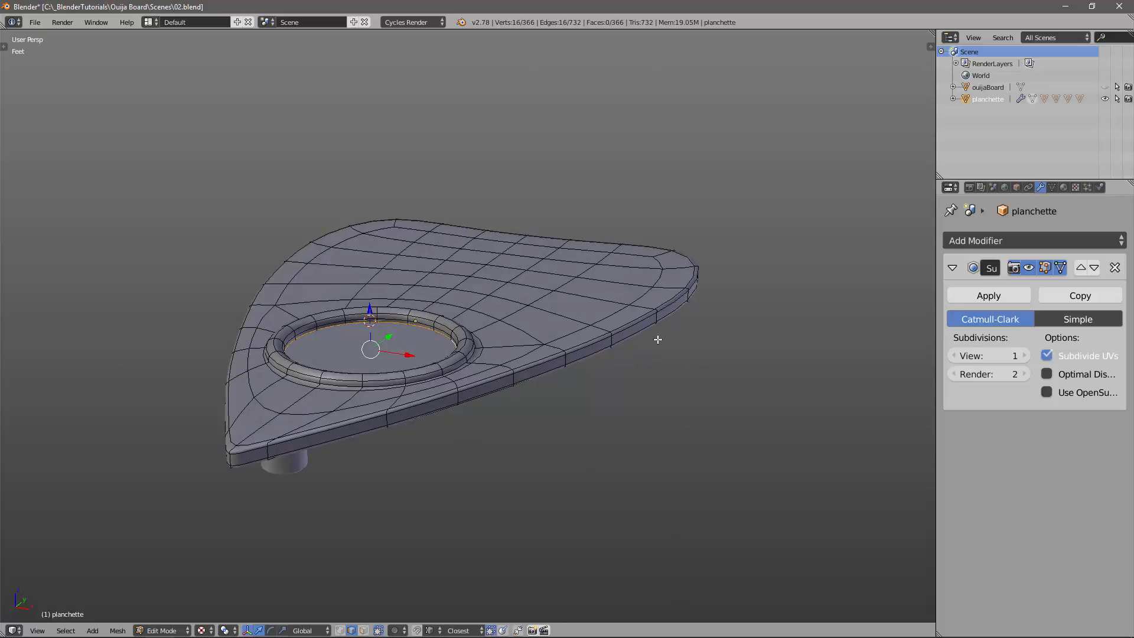
Hide the glass object parented to the planchette and set the subdivision modifier's View level to 0.
click(953, 99)
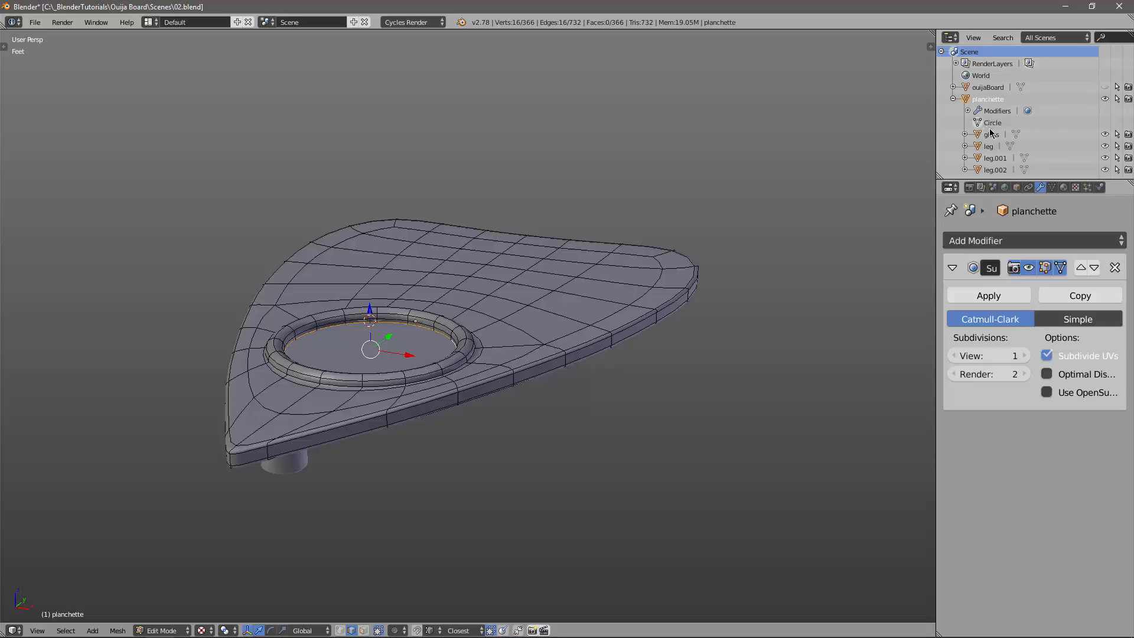
click(1104, 134)
middle_drag(496, 366, 512, 387)
click(954, 356)
scroll(512, 387, up, 4)
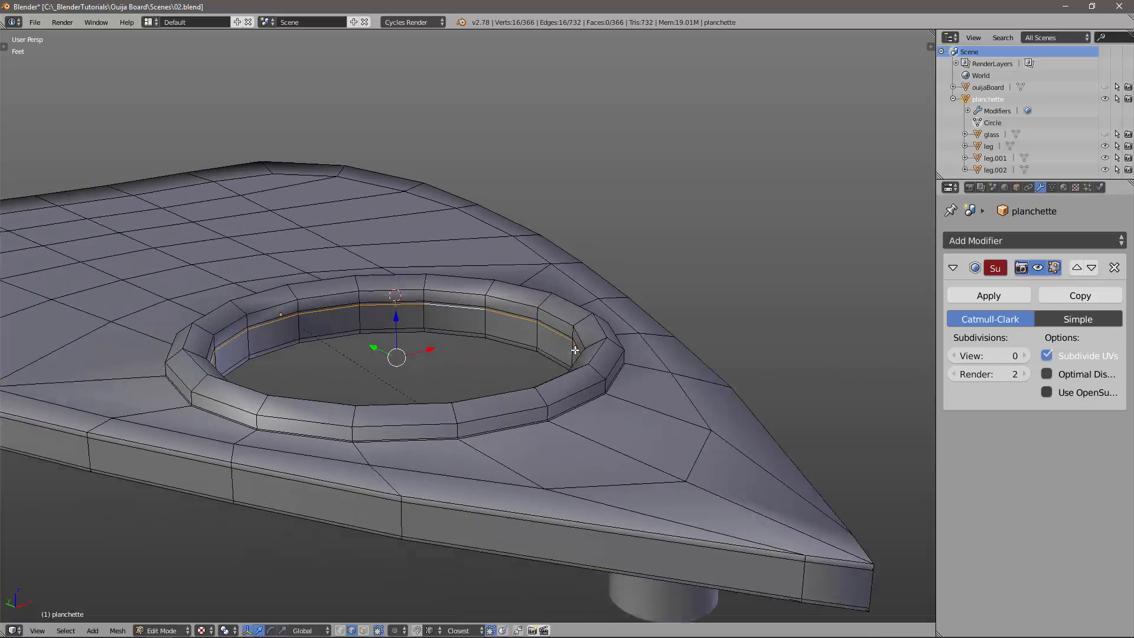
Mark the middle edge loop on the inner wall of the planchette's round hole as a seam and deselect it.
drag(471, 316, 477, 324)
middle_drag(477, 323, 409, 285)
key(a)
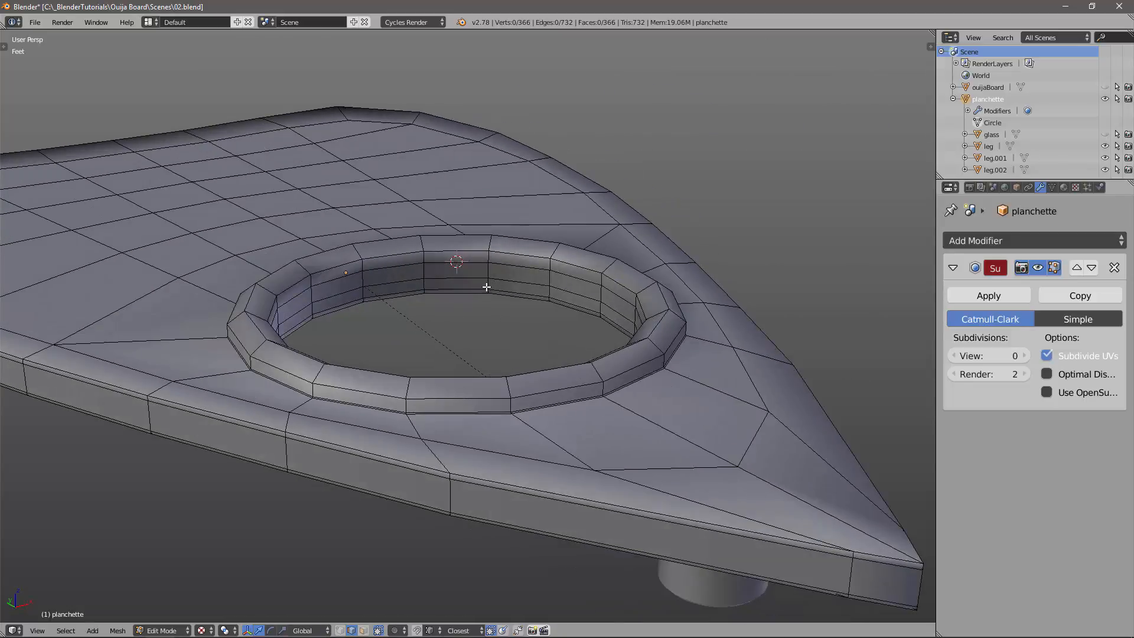
alt+right_click(506, 283)
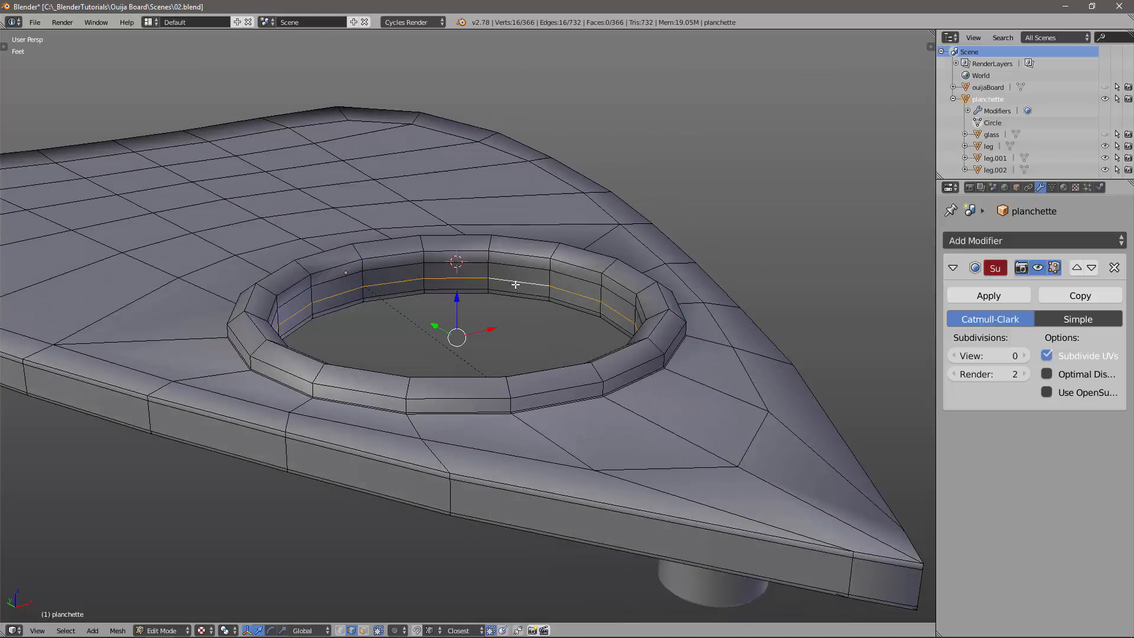
mouse_move(516, 284)
middle_down()
mouse_move(536, 287)
mouse_move(526, 279)
middle_up()
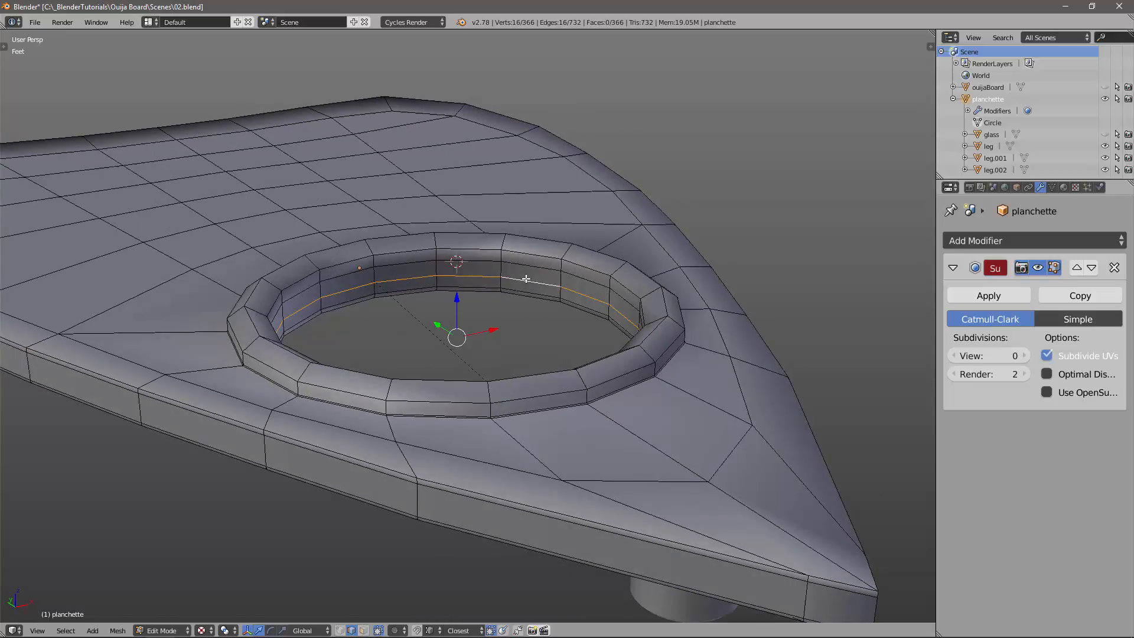
key(ctrl+e)
click(528, 282)
key(a)
scroll(526, 278, down, 2)
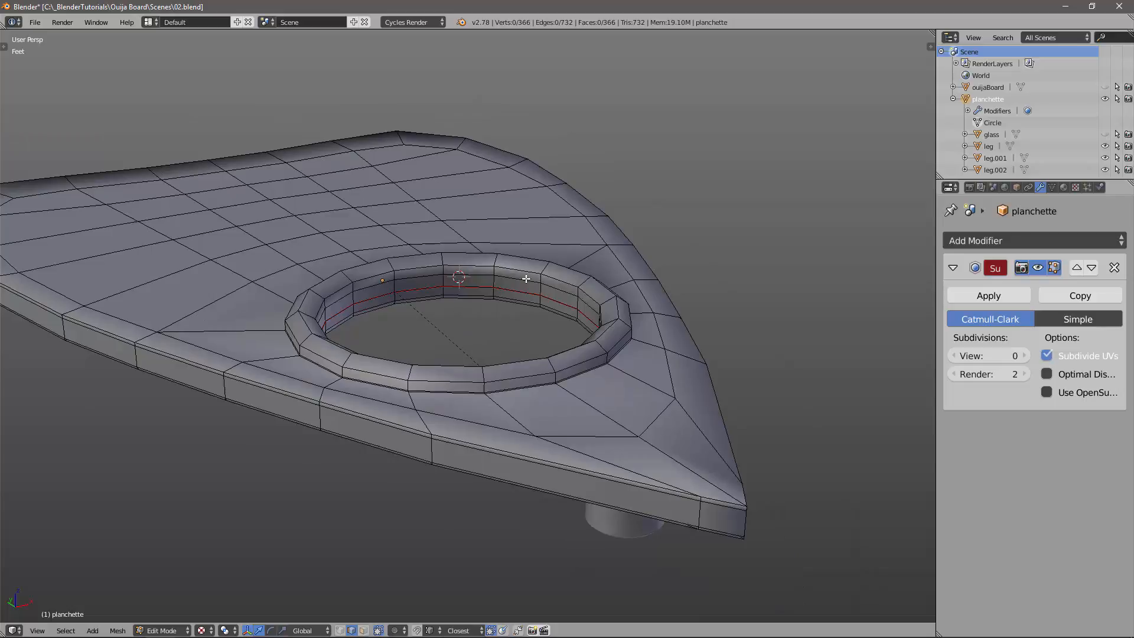
Mark the upper edge loop running around the planchette's outer side wall as a seam and deselect it.
scroll(526, 279, down, 3)
middle_drag(526, 314, 521, 361)
scroll(522, 361, up, 3)
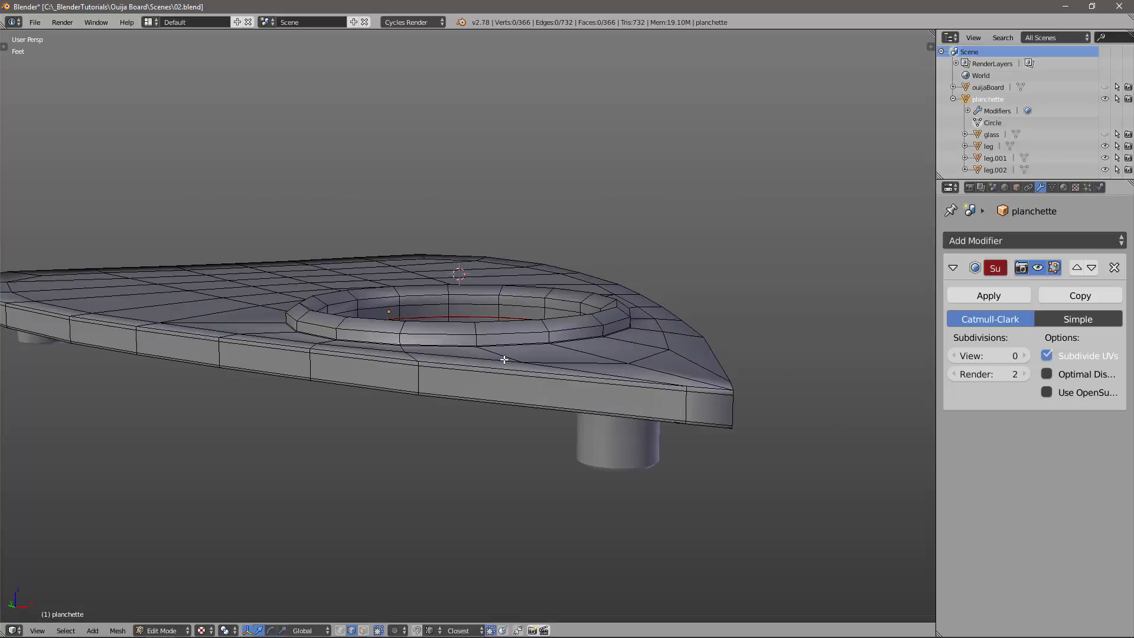
middle_drag(531, 337, 429, 352)
scroll(454, 442, up, 2)
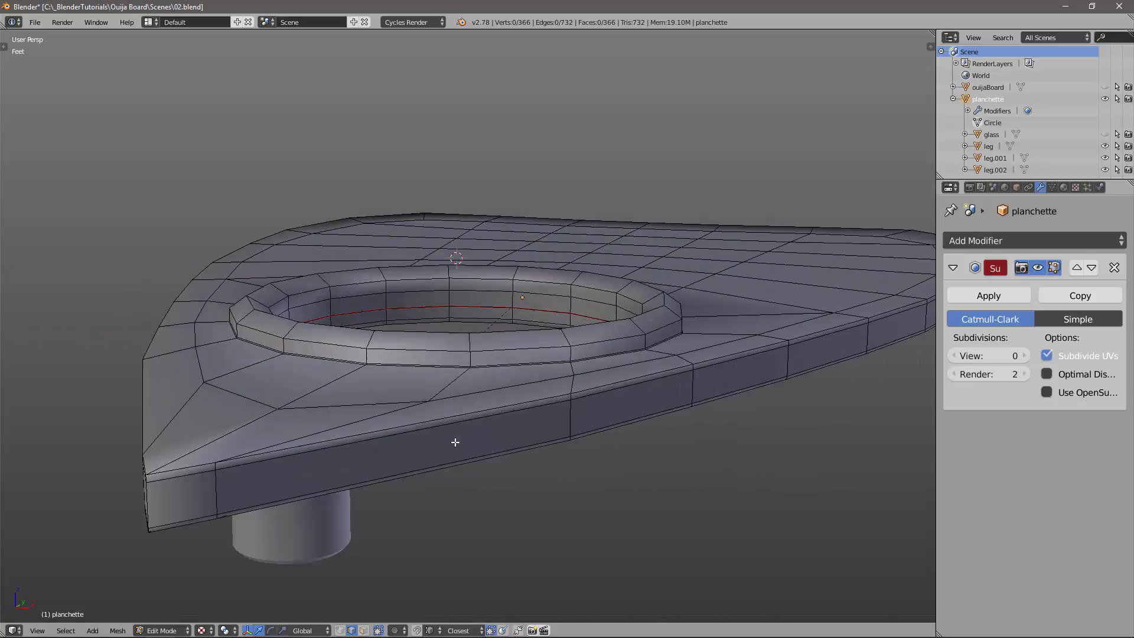
middle_drag(454, 441, 476, 411)
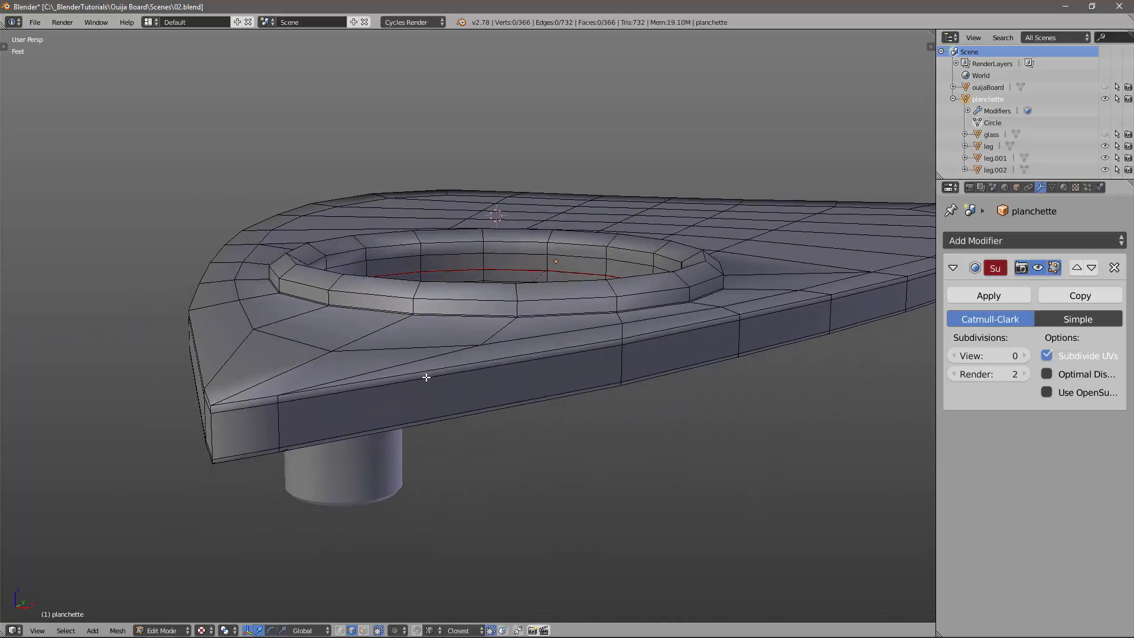
alt+right_click(425, 378)
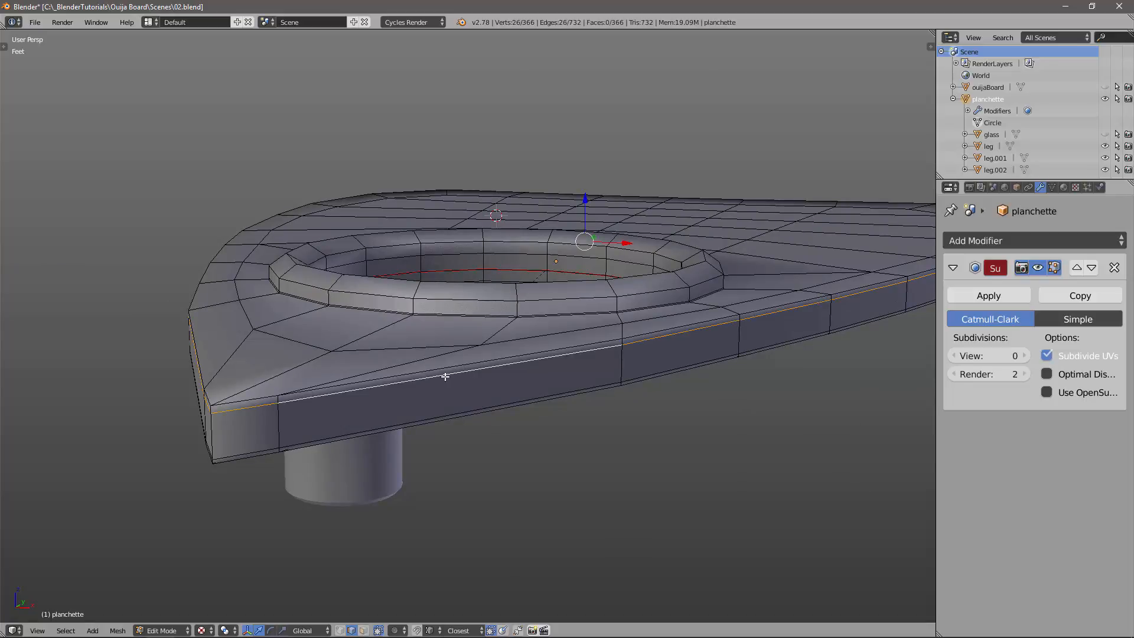
key(ctrl+e)
click(445, 376)
key(a)
scroll(446, 377, down, 3)
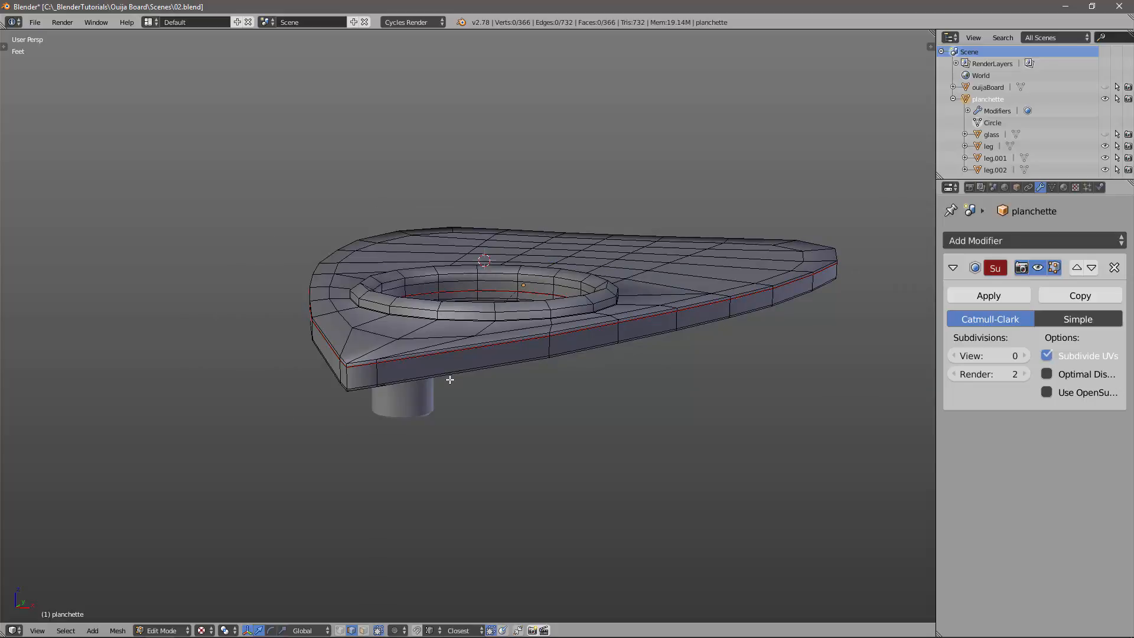
middle_drag(450, 380, 522, 418)
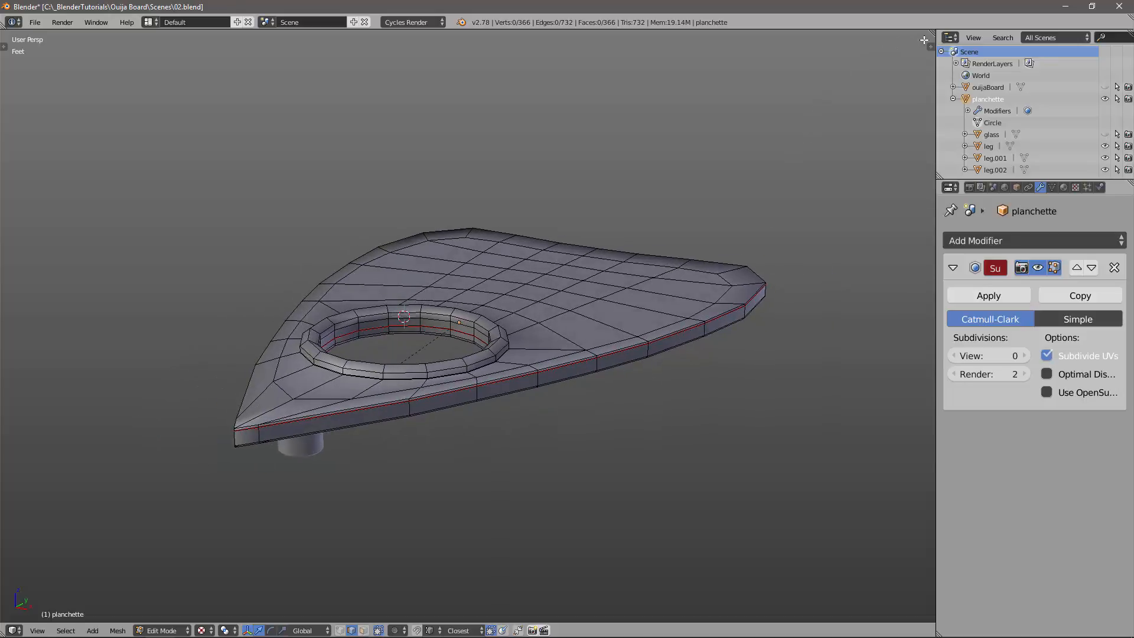
Split the 3D view into two areas side by side and turn one into a UV/Image Editor.
drag(924, 40, 481, 85)
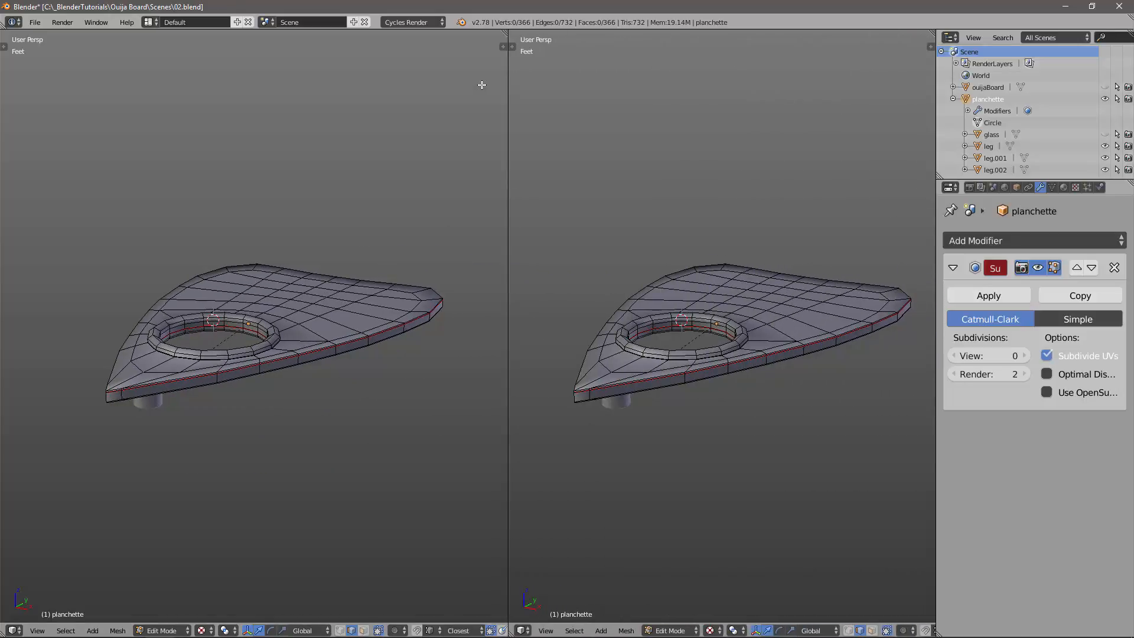
click(15, 630)
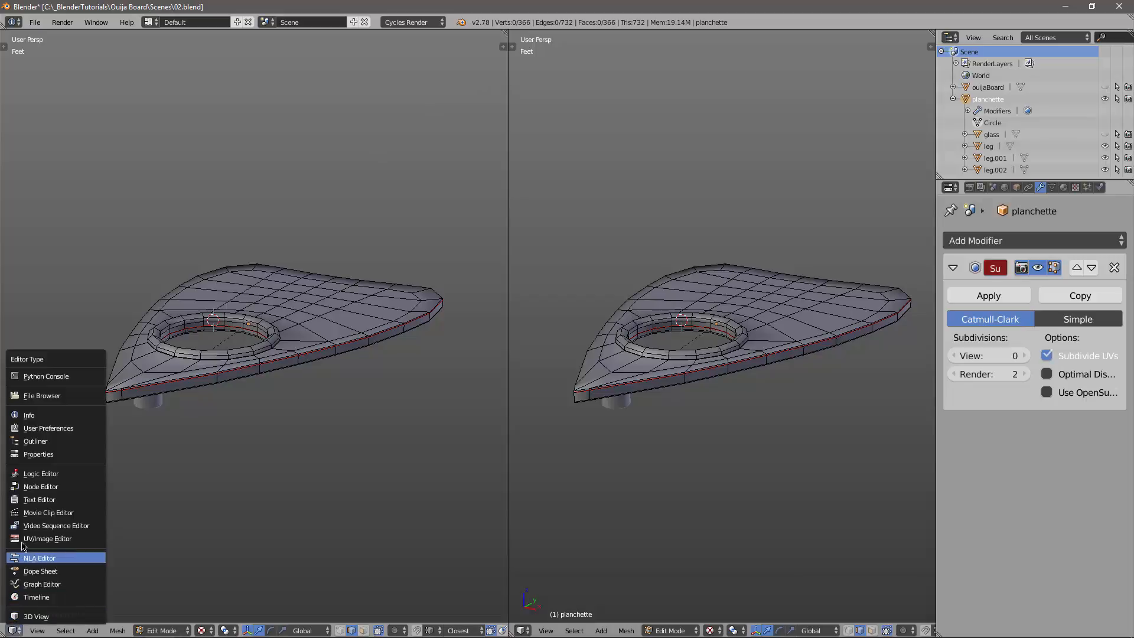
click(102, 529)
scroll(220, 472, up, 1)
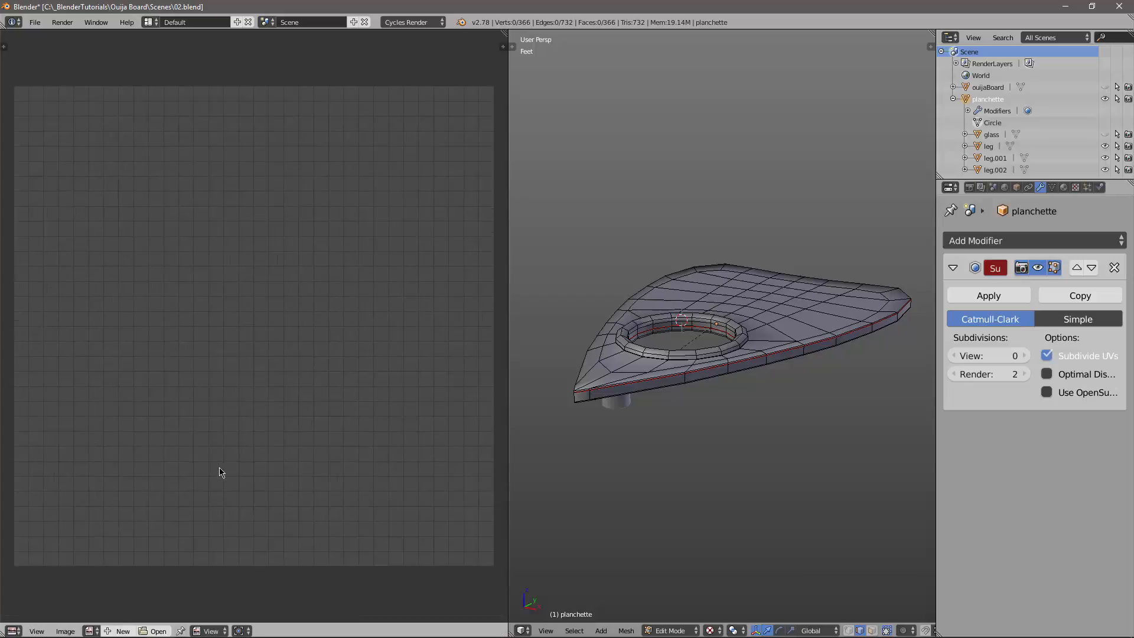
Select the entire planchette mesh and unwrap it along the marked seams.
shift+middle_drag(792, 370, 768, 366)
middle_drag(760, 372, 765, 334)
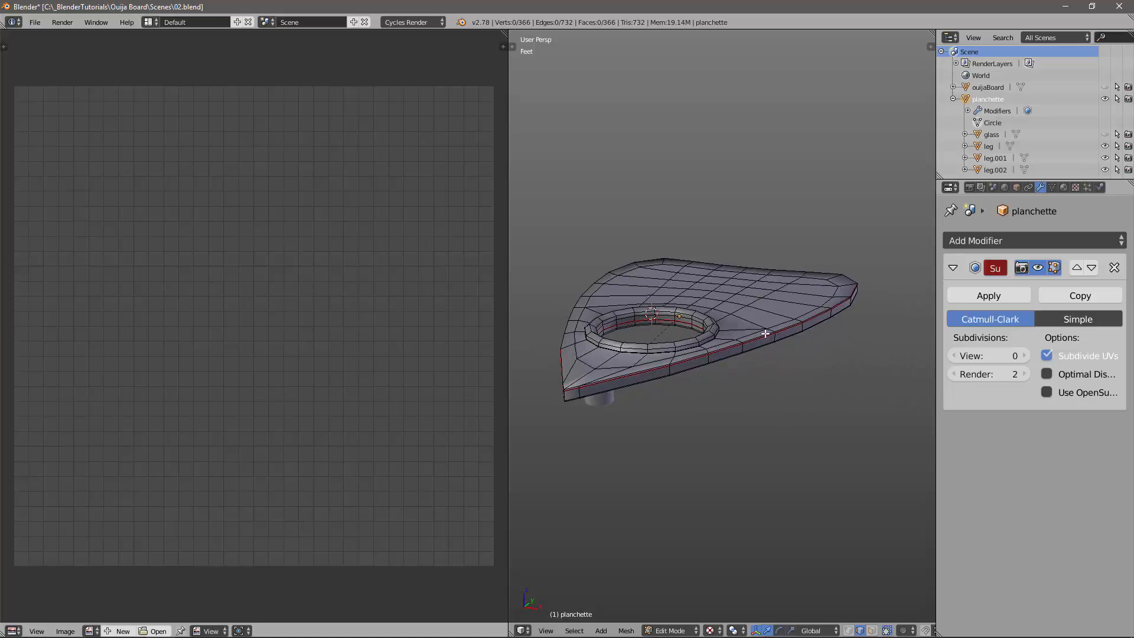
key(a)
key(a)
key(a)
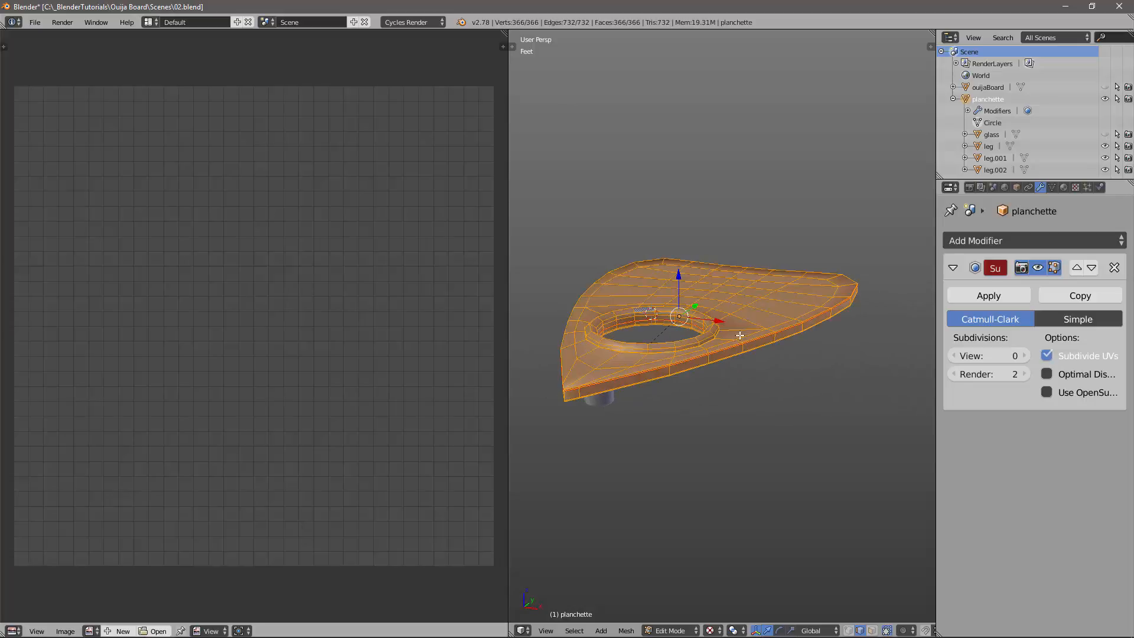
key(u)
click(724, 295)
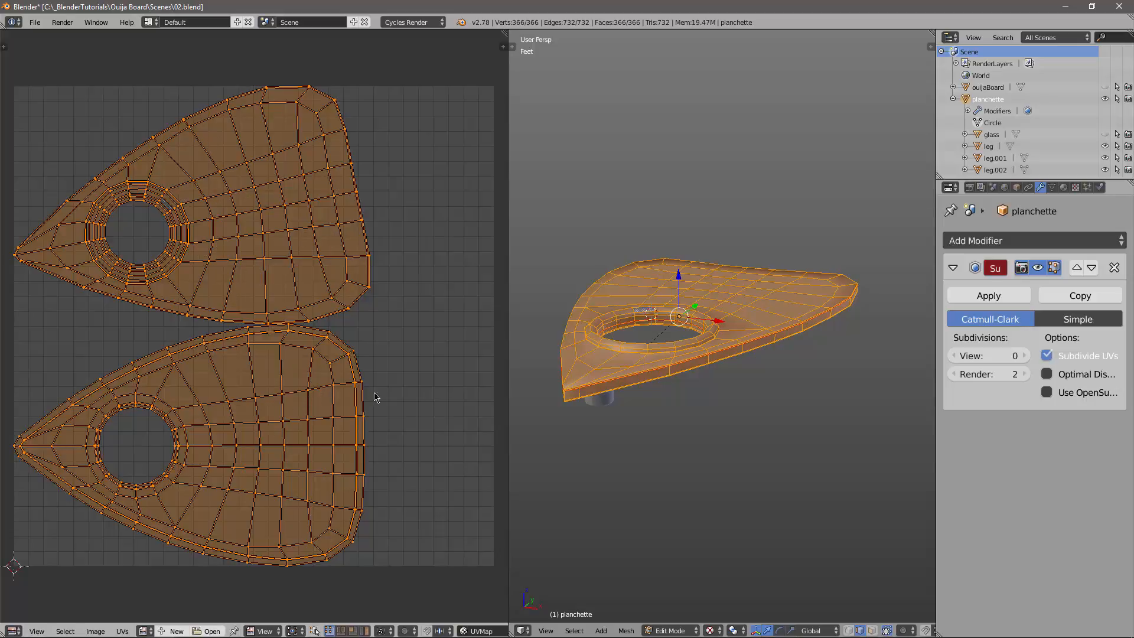
Return the planchette to Object Mode and give it a new material.
key(Tab)
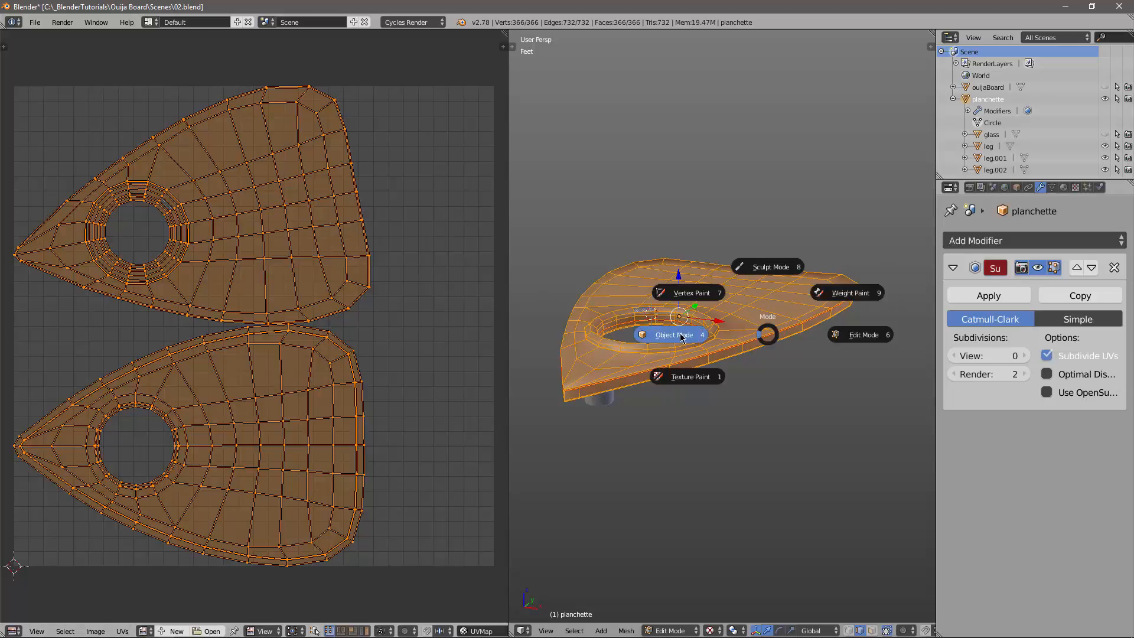
click(680, 337)
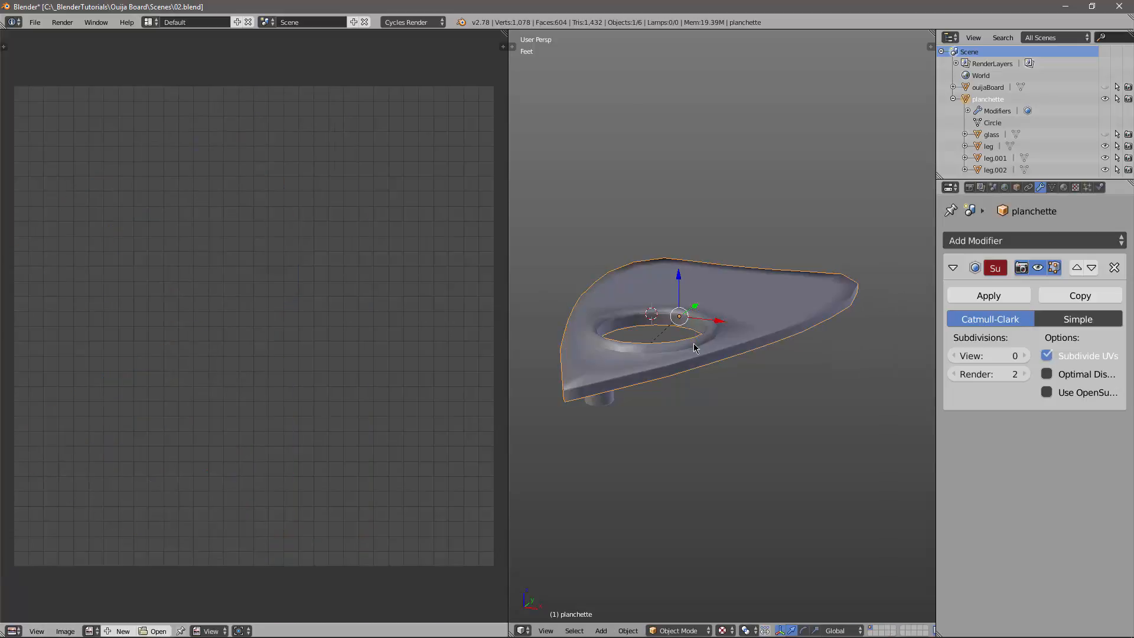
click(1064, 187)
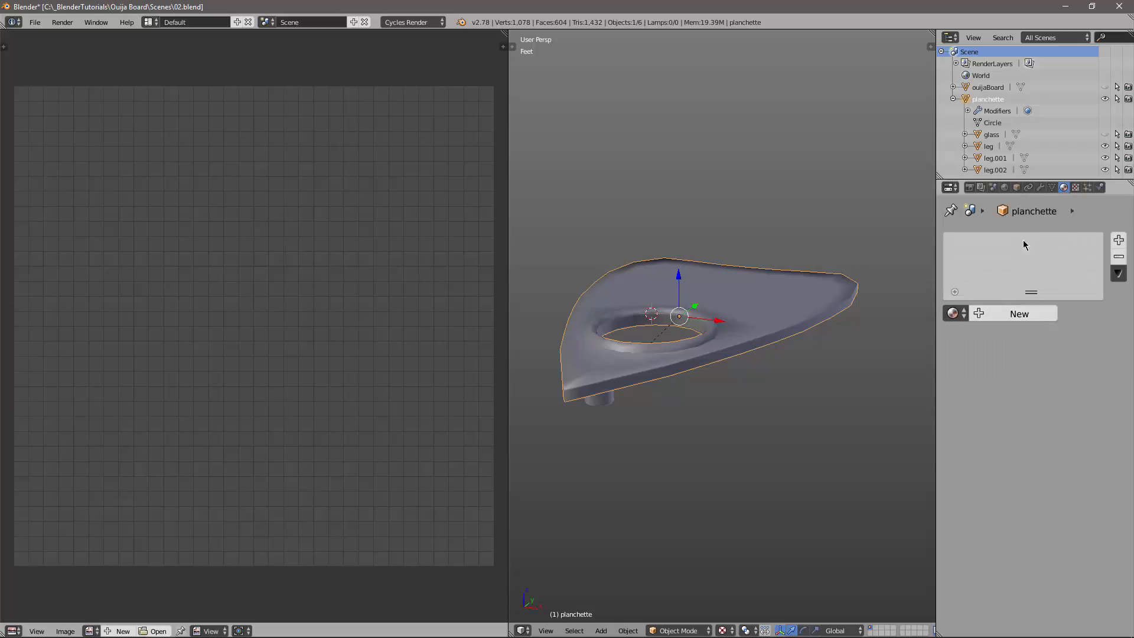
click(1011, 314)
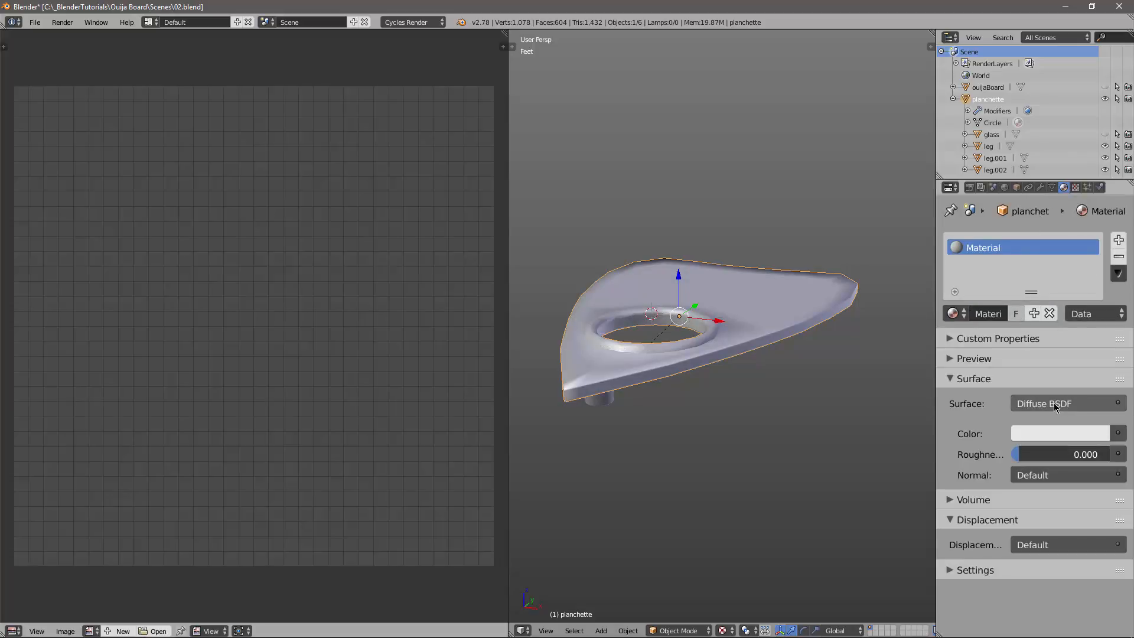
Use an Image Texture for the material's Diffuse color and load ouijaPlanchette.png from the References folder.
click(1119, 436)
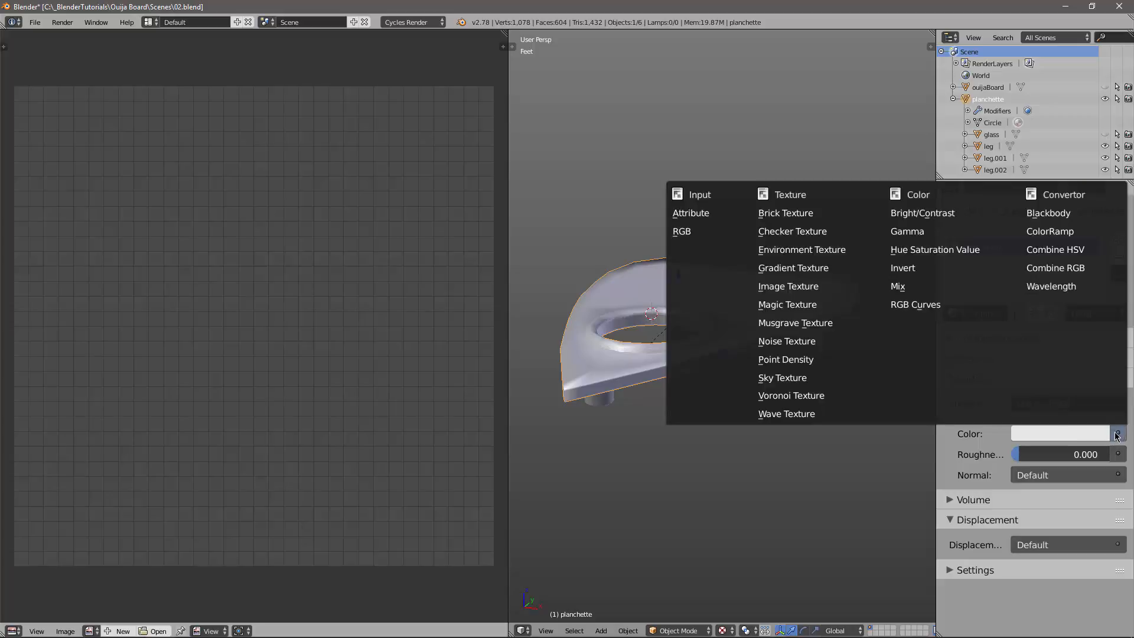
click(799, 290)
click(1078, 454)
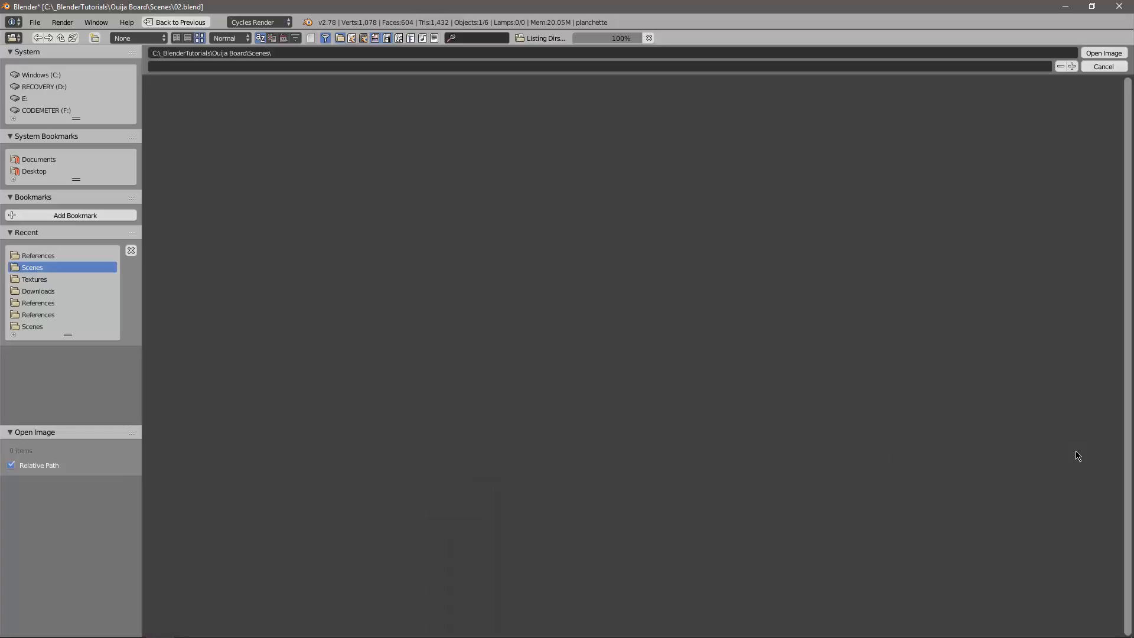
click(189, 118)
click(278, 142)
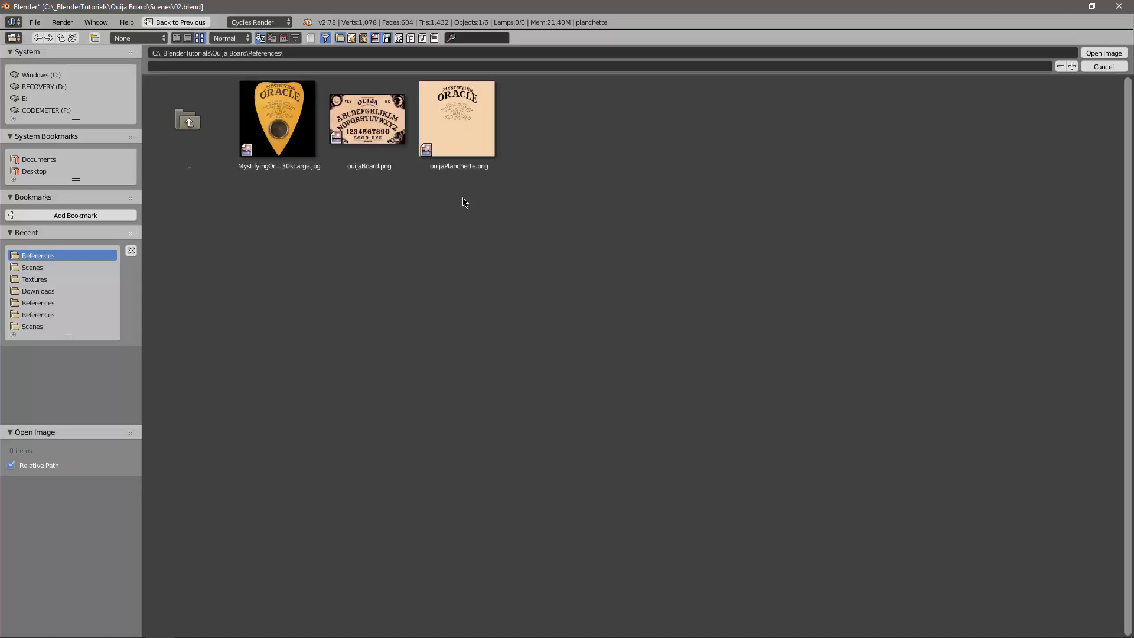
click(459, 140)
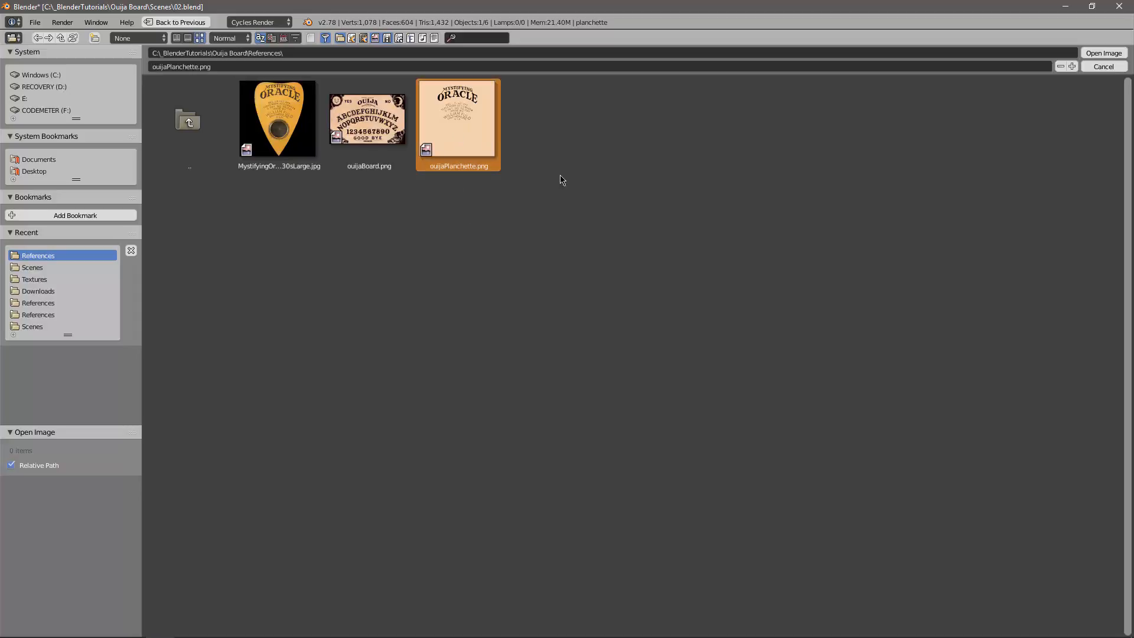
click(1115, 54)
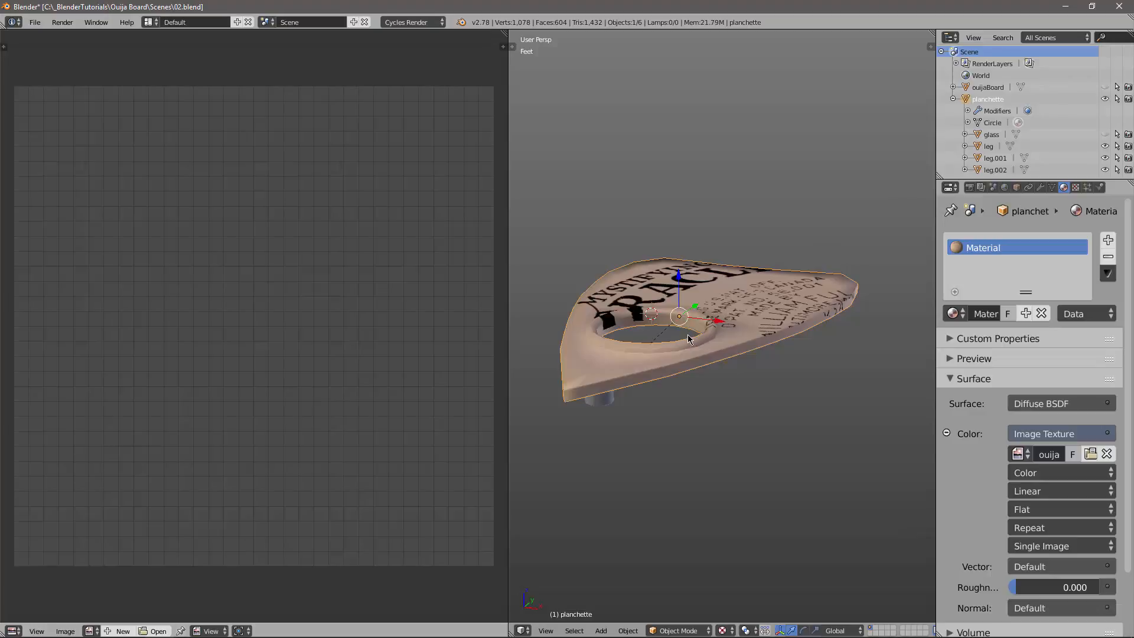
Put the planchette back in Edit Mode and show ouijaPlanchette.png behind its UV layout.
middle_drag(688, 338, 761, 336)
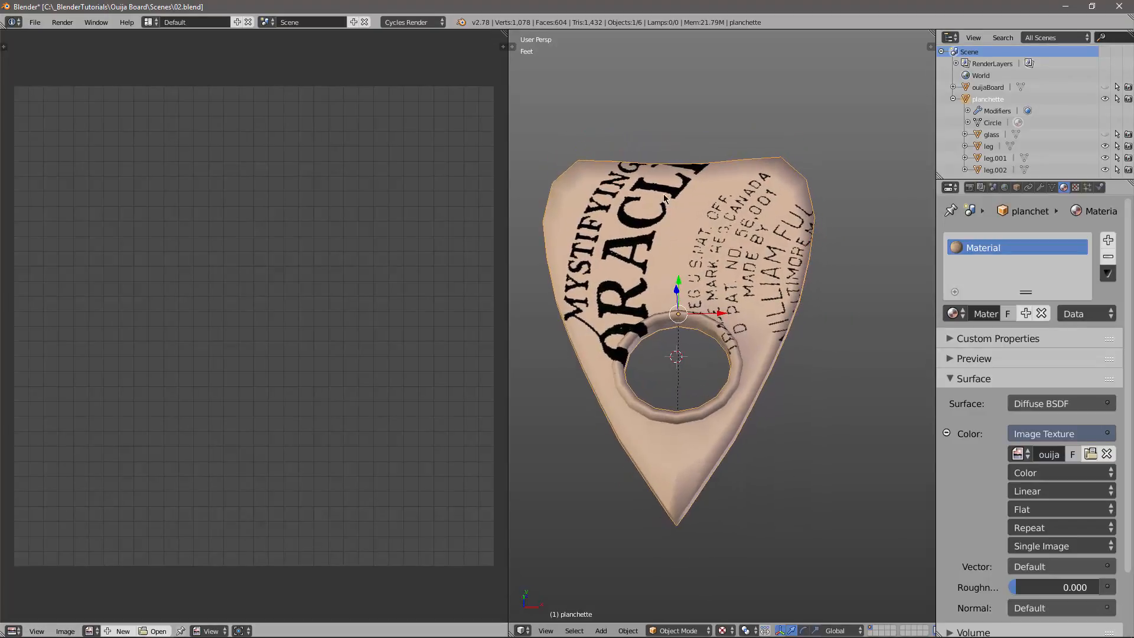
middle_drag(688, 245, 679, 260)
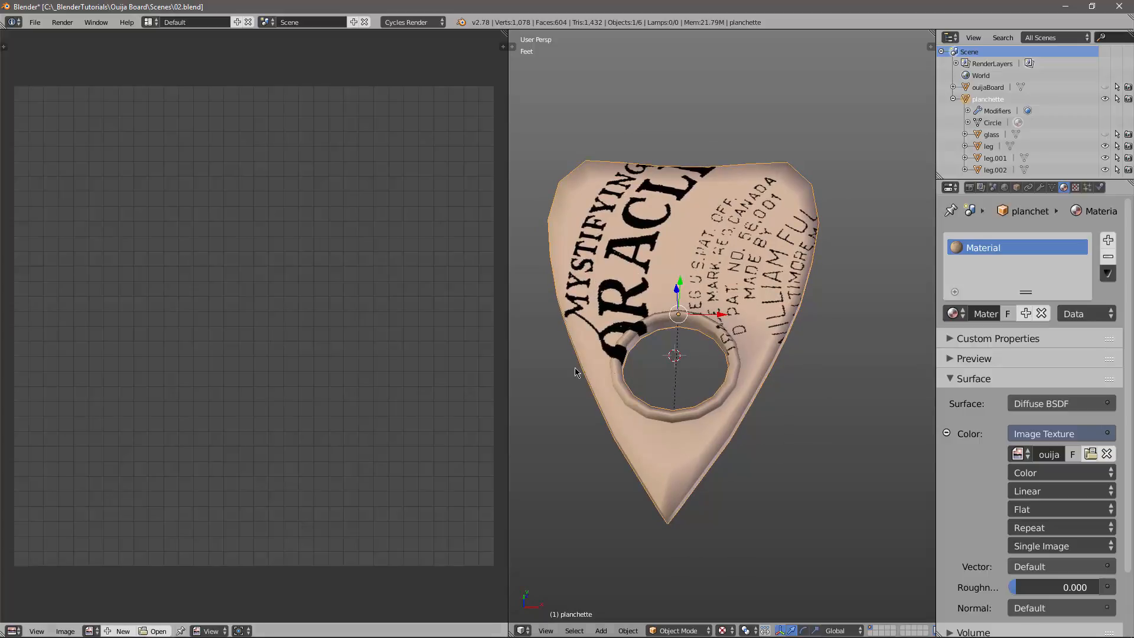
key(ctrl+Tab)
click(703, 358)
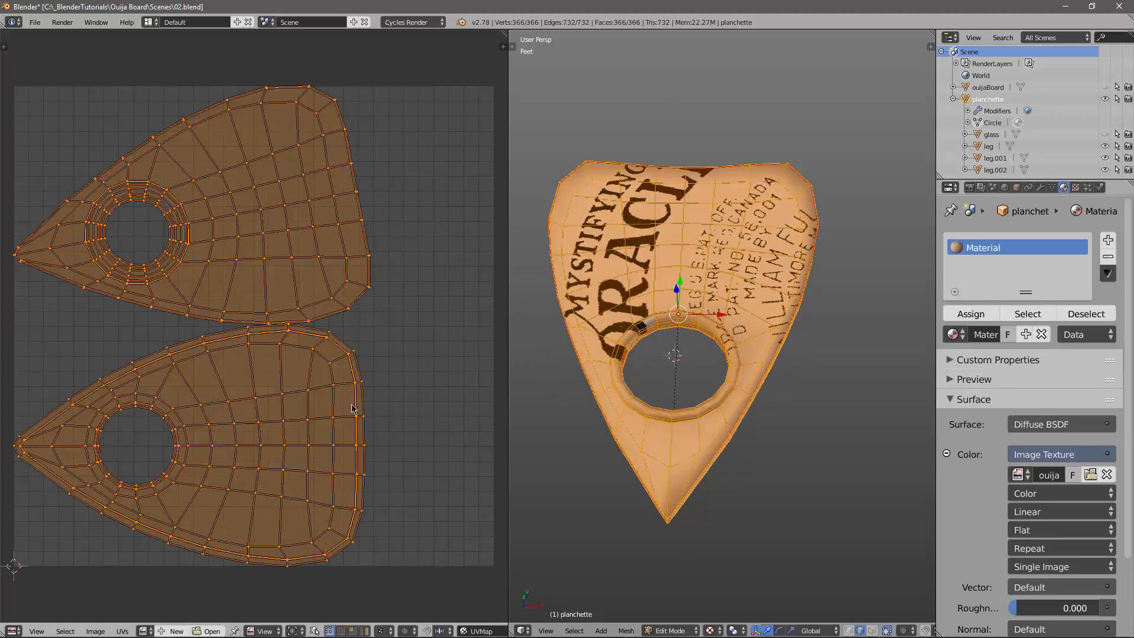
click(143, 631)
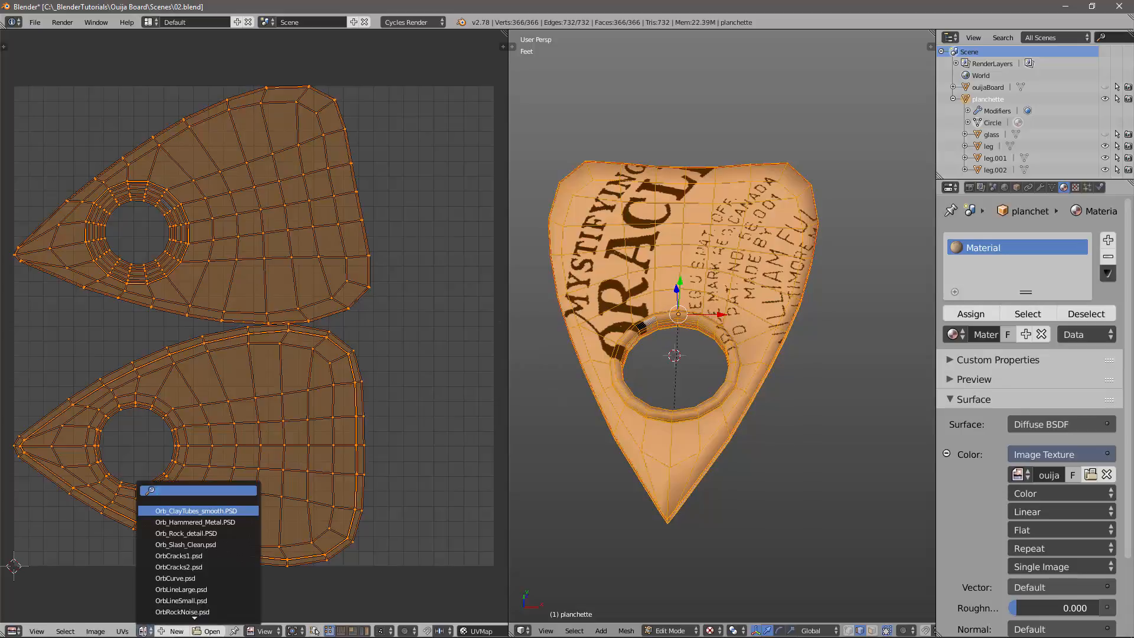
scroll(160, 541, down, 3)
scroll(160, 541, down, 8)
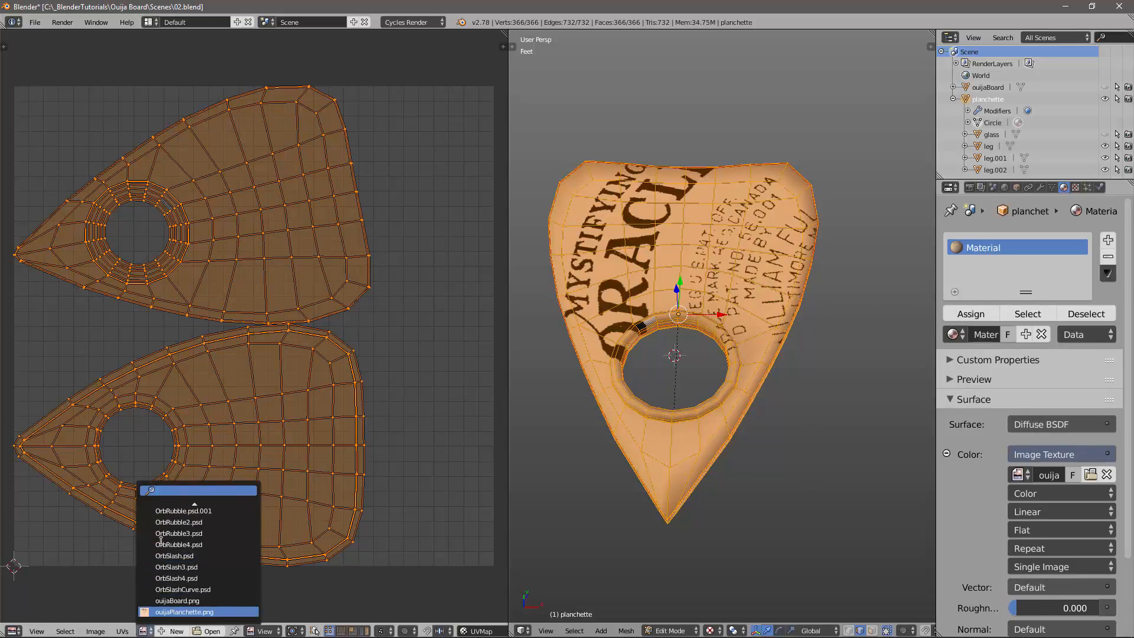
click(182, 612)
key(Home)
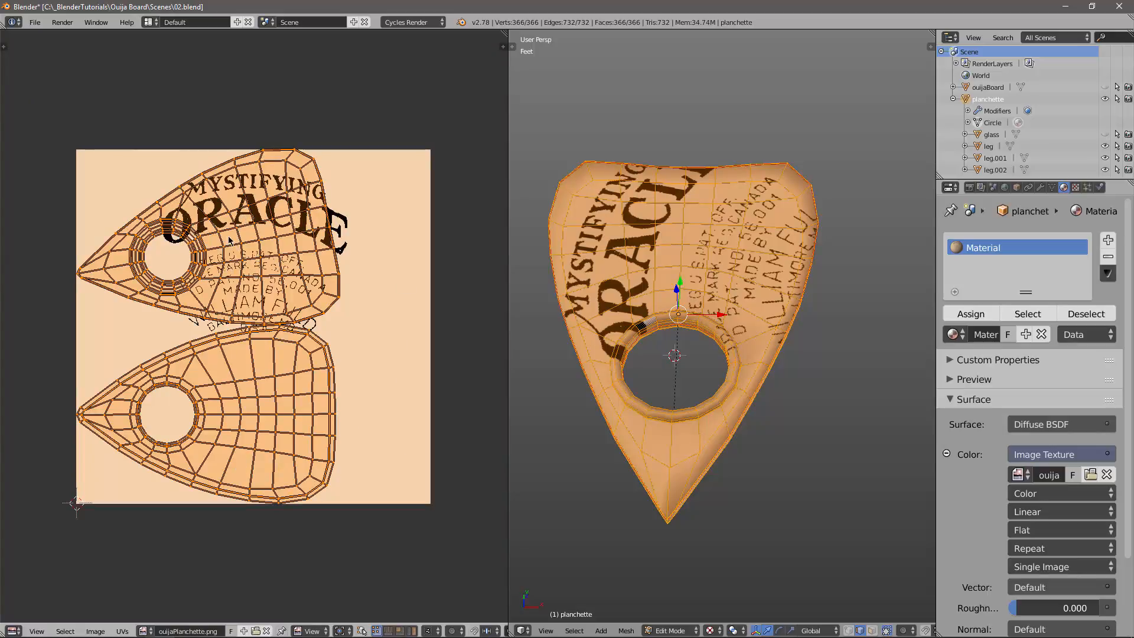
Select only the lower UV island without lettering and move it off the texture, below the image.
scroll(229, 239, up, 2)
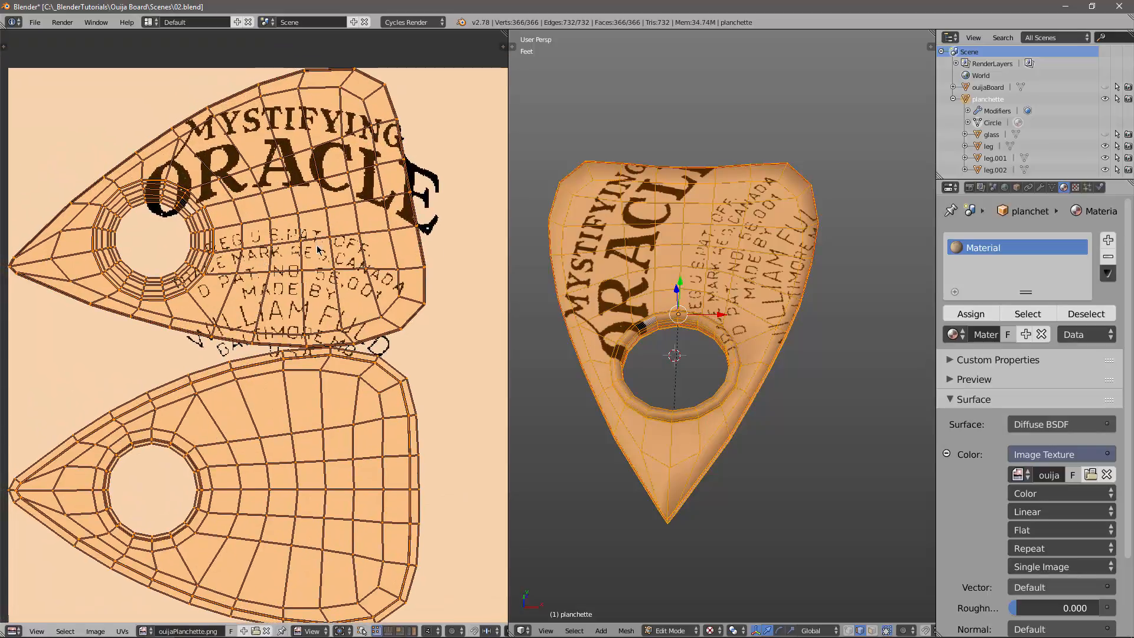
scroll(317, 250, down, 1)
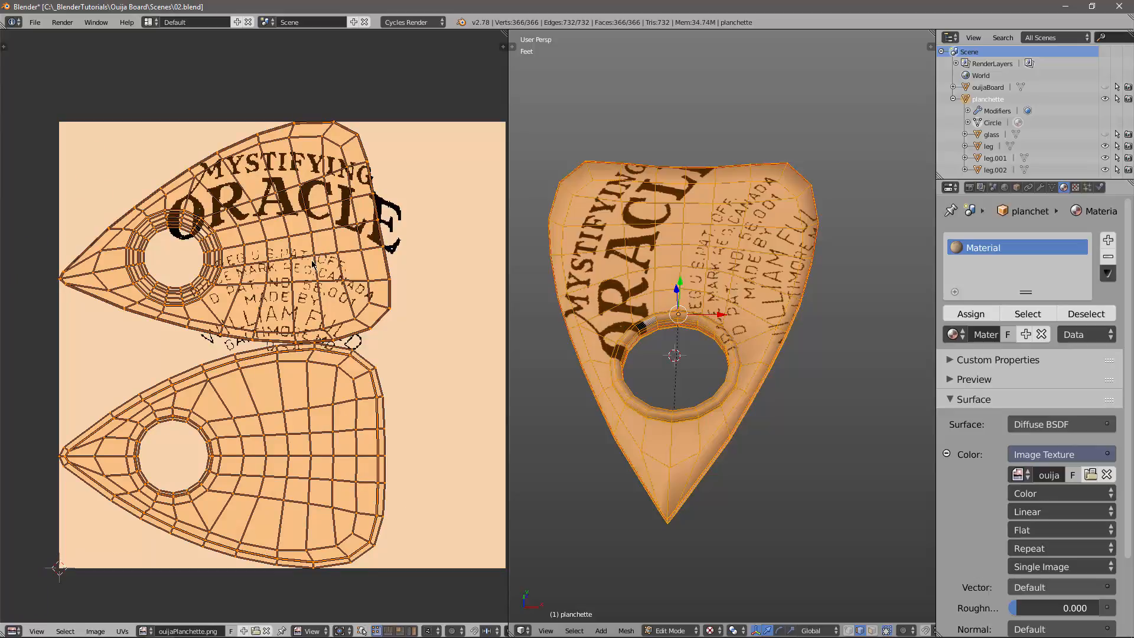
key(a)
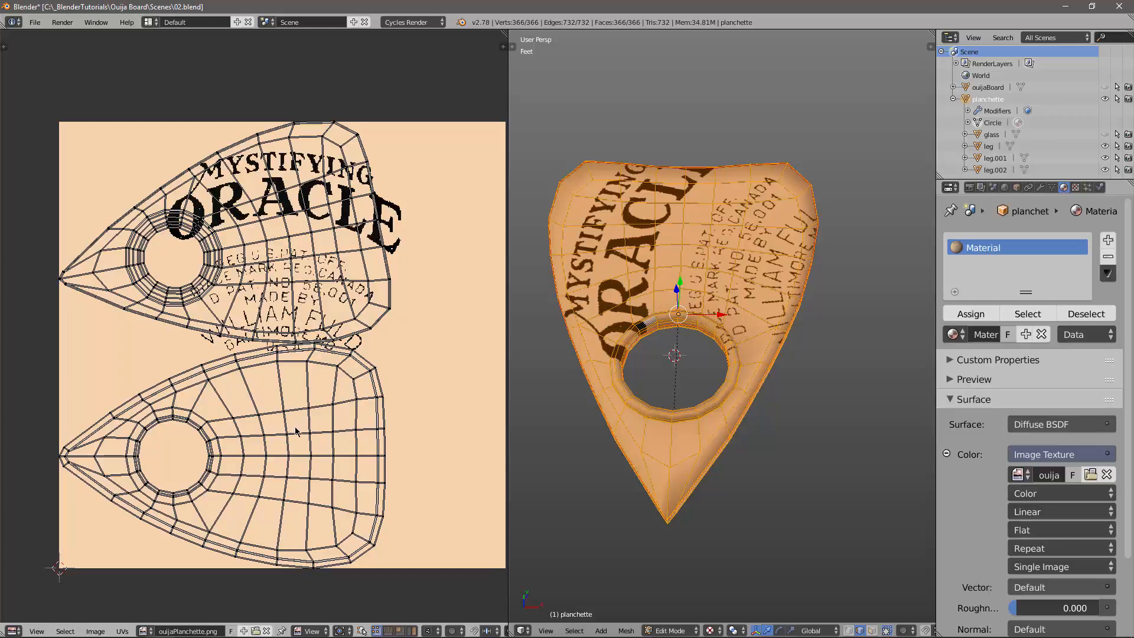
key(l)
scroll(289, 455, down, 2)
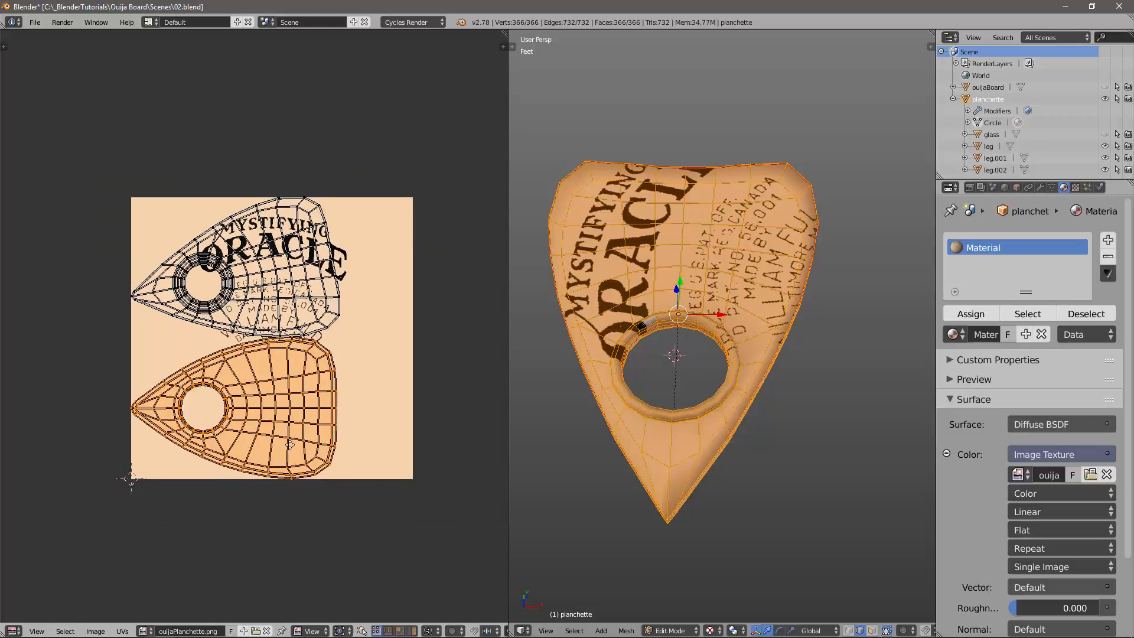
key(g)
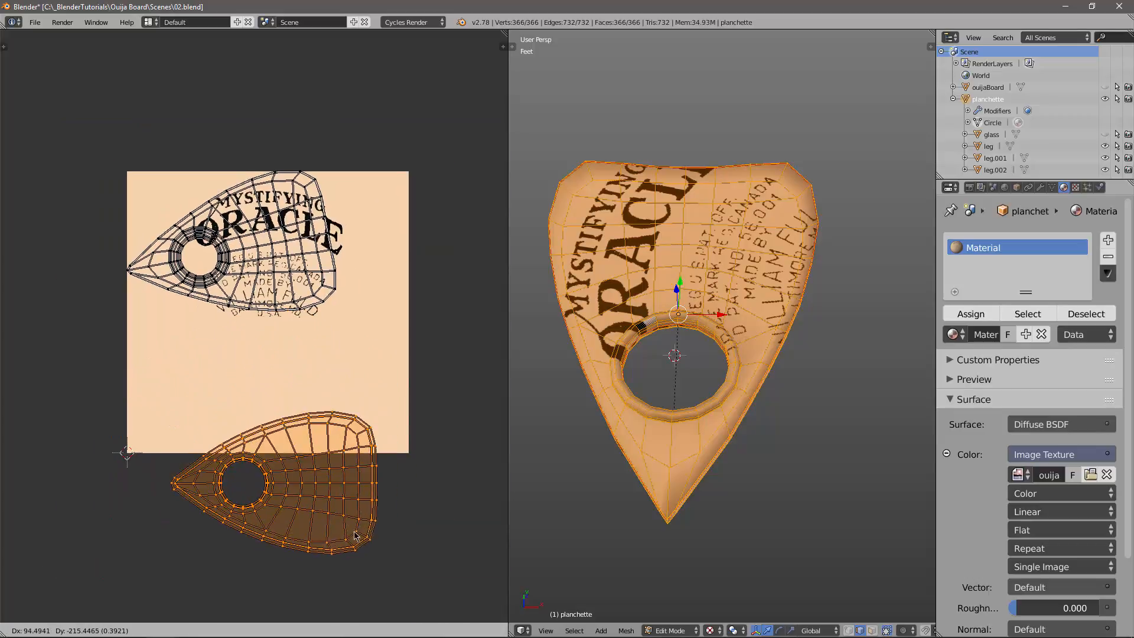
click(346, 575)
Select the lettered top-face UV island, rotate it upright with its tip pointing down, and move it over the lettering.
key(a)
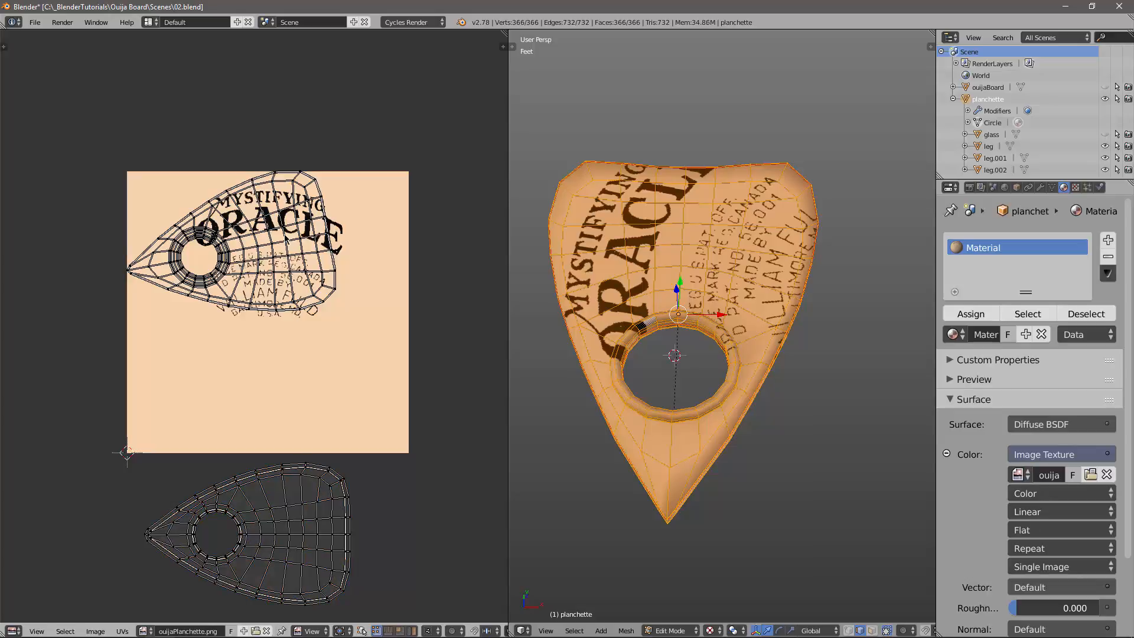
key(l)
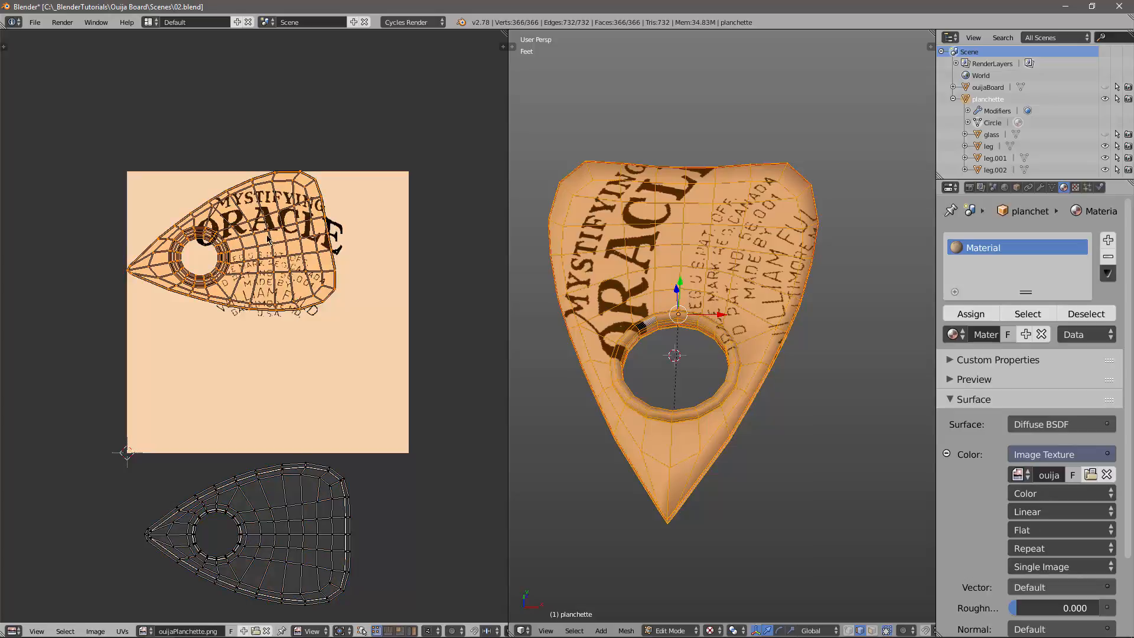
scroll(316, 278, up, 1)
key(r)
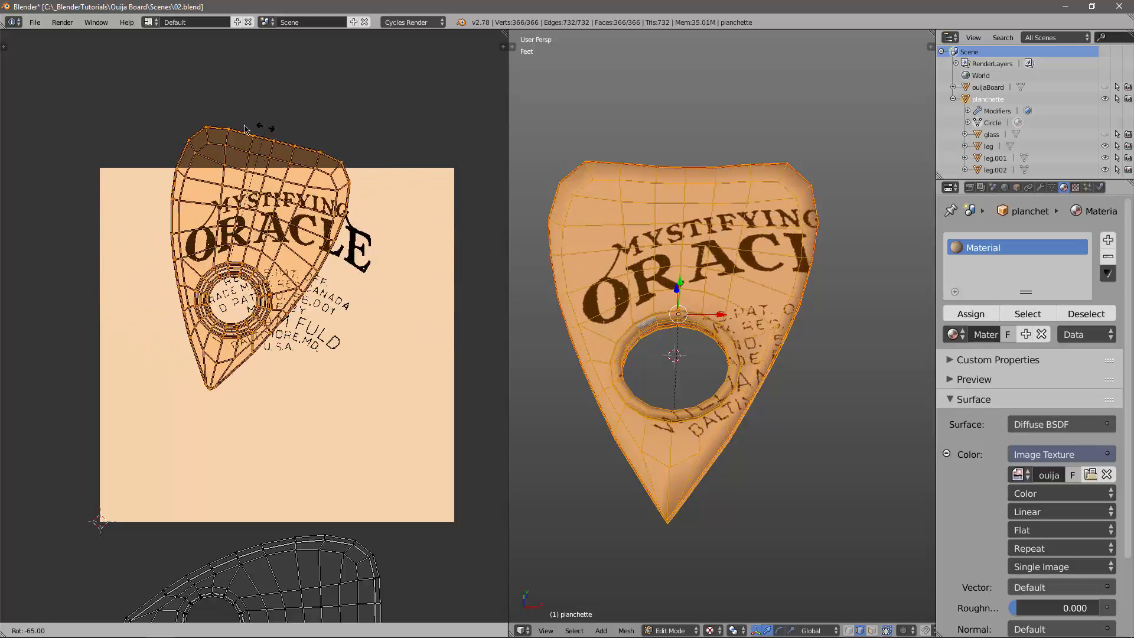
click(283, 180)
key(g)
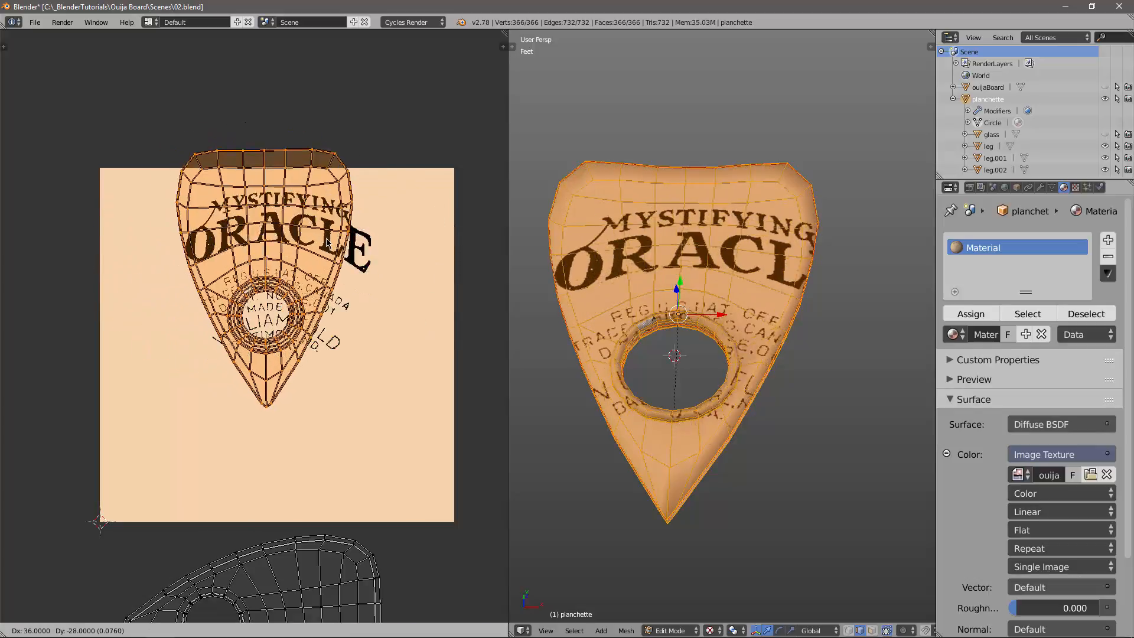
click(339, 275)
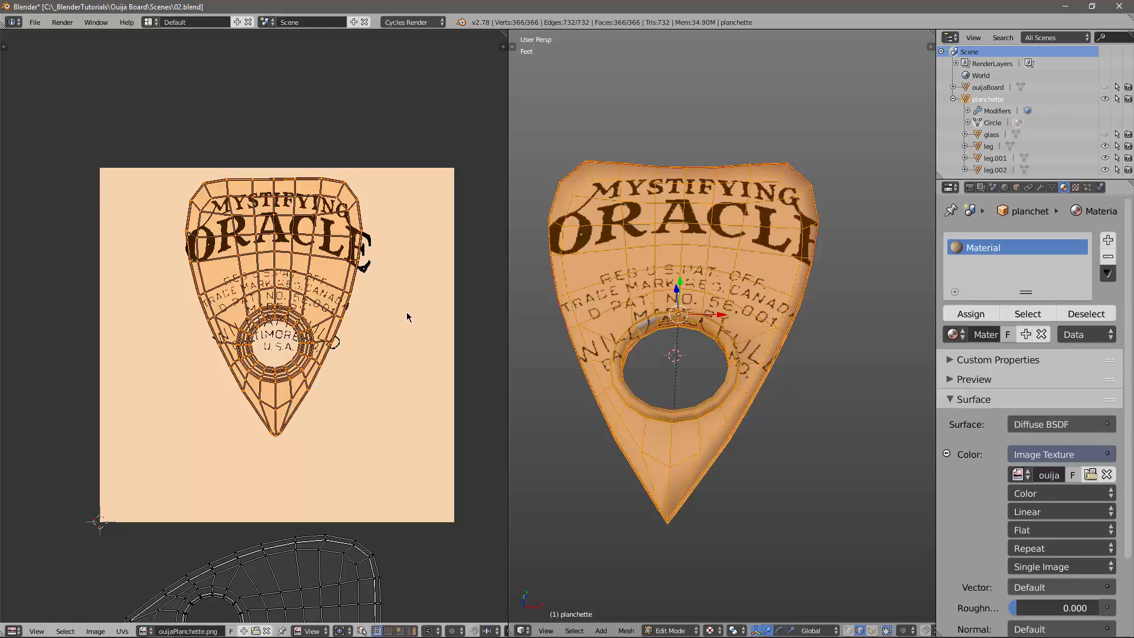
Enlarge and reposition the top-face UV island until all the lettering fits between its upper edge and the round hole.
key(s)
click(424, 322)
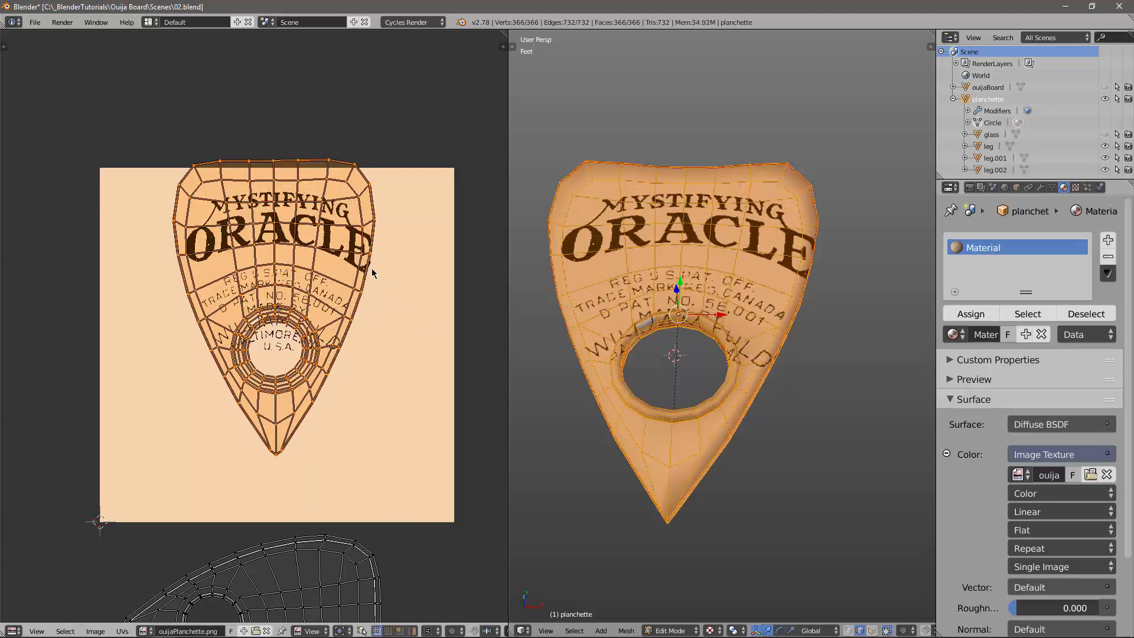
key(g)
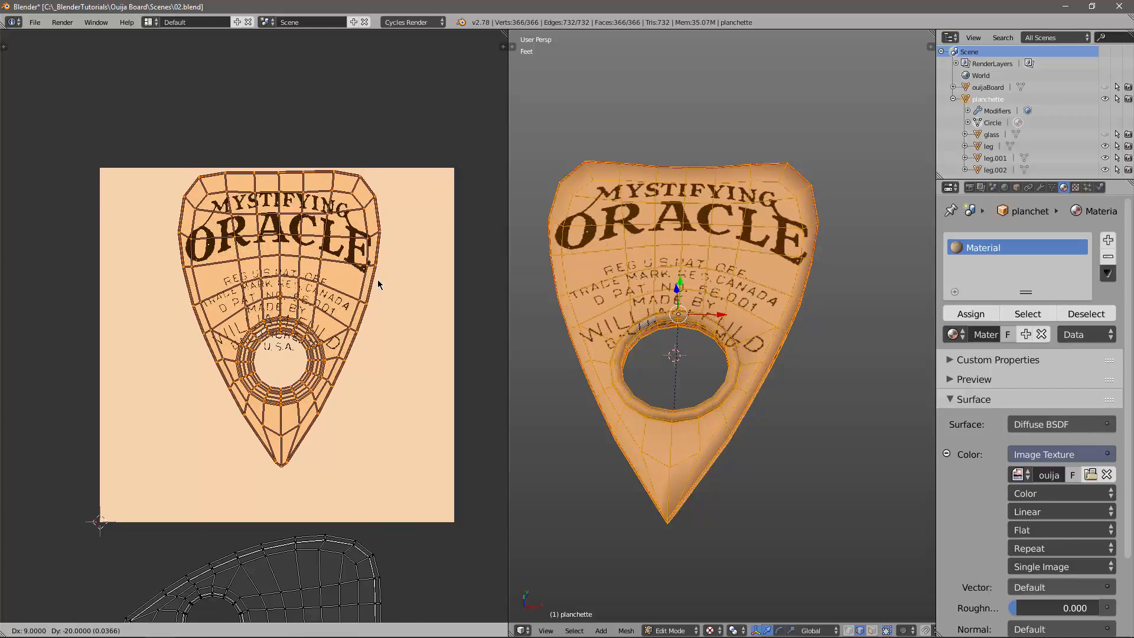
click(377, 279)
key(s)
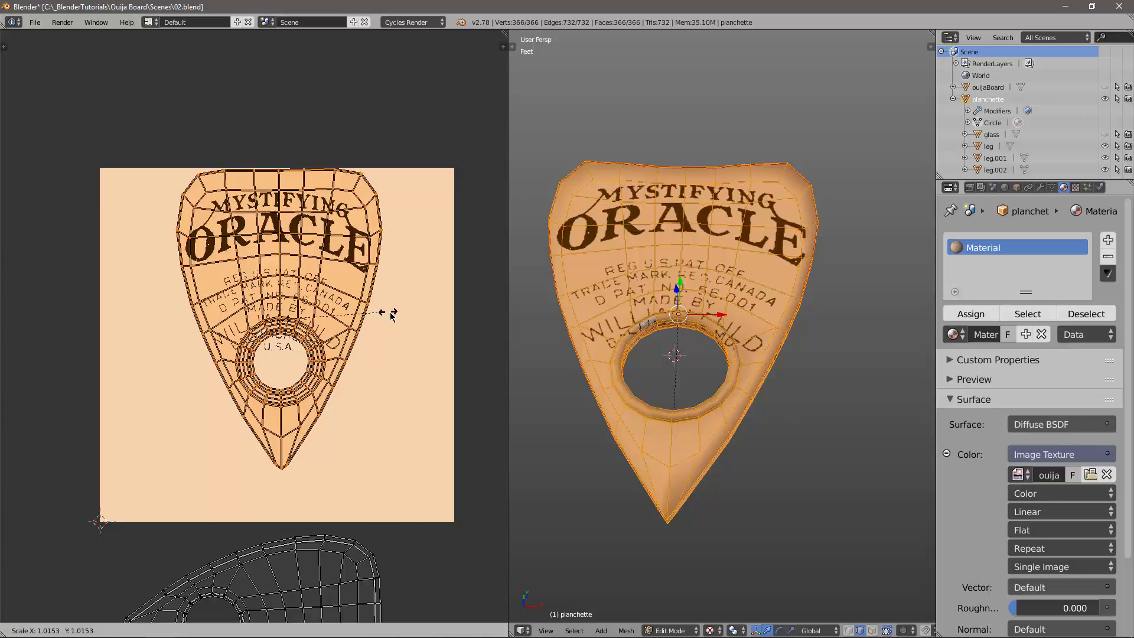
click(410, 341)
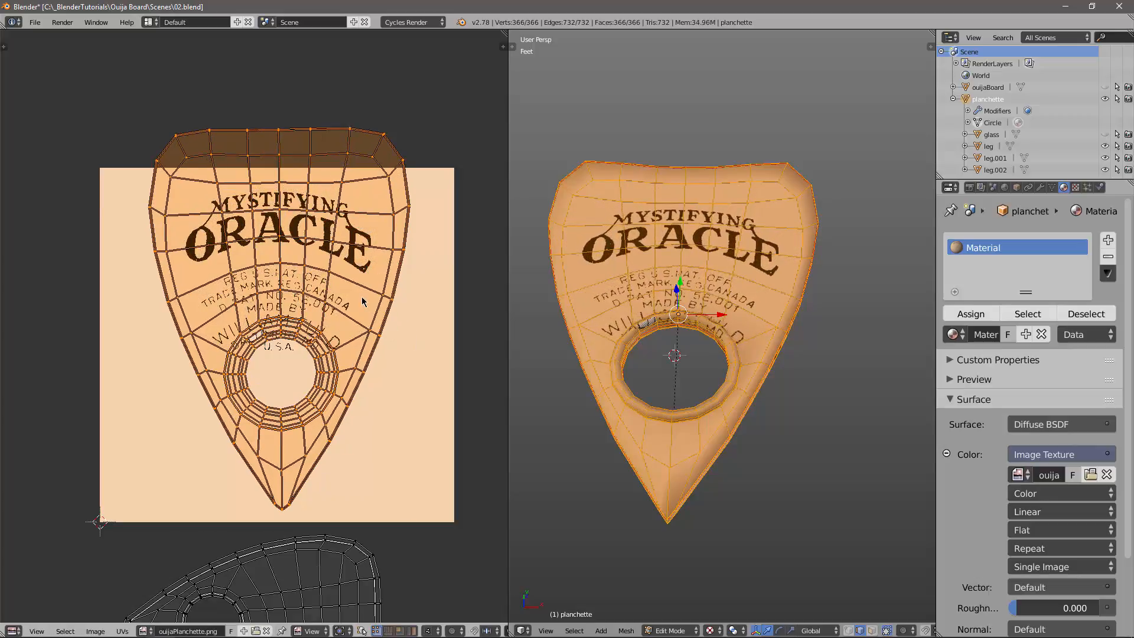
key(g)
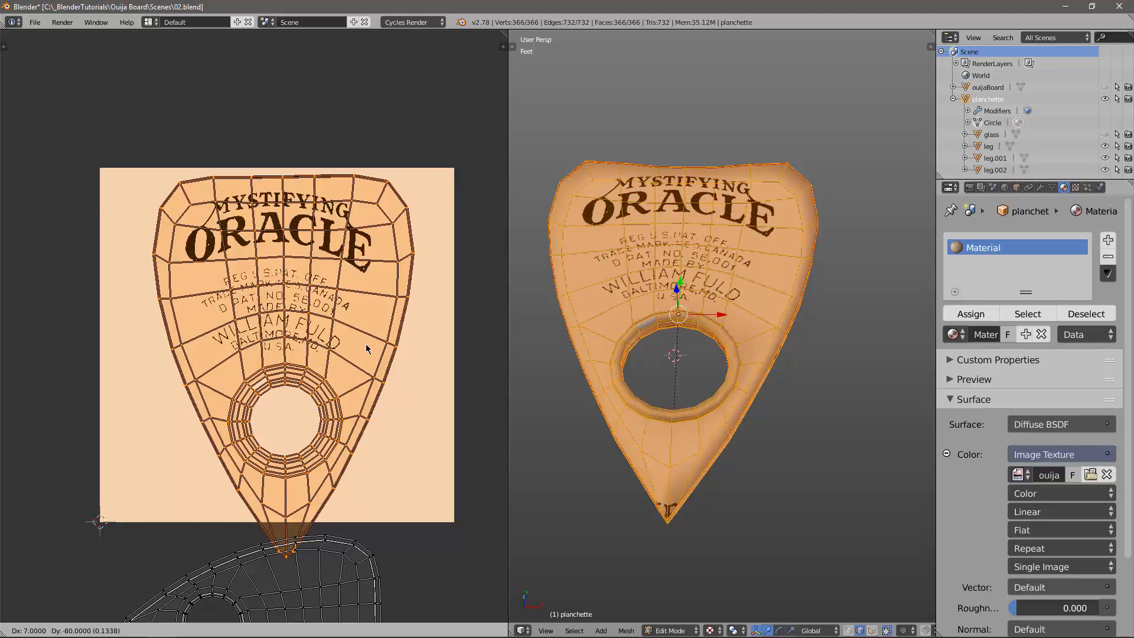
click(362, 348)
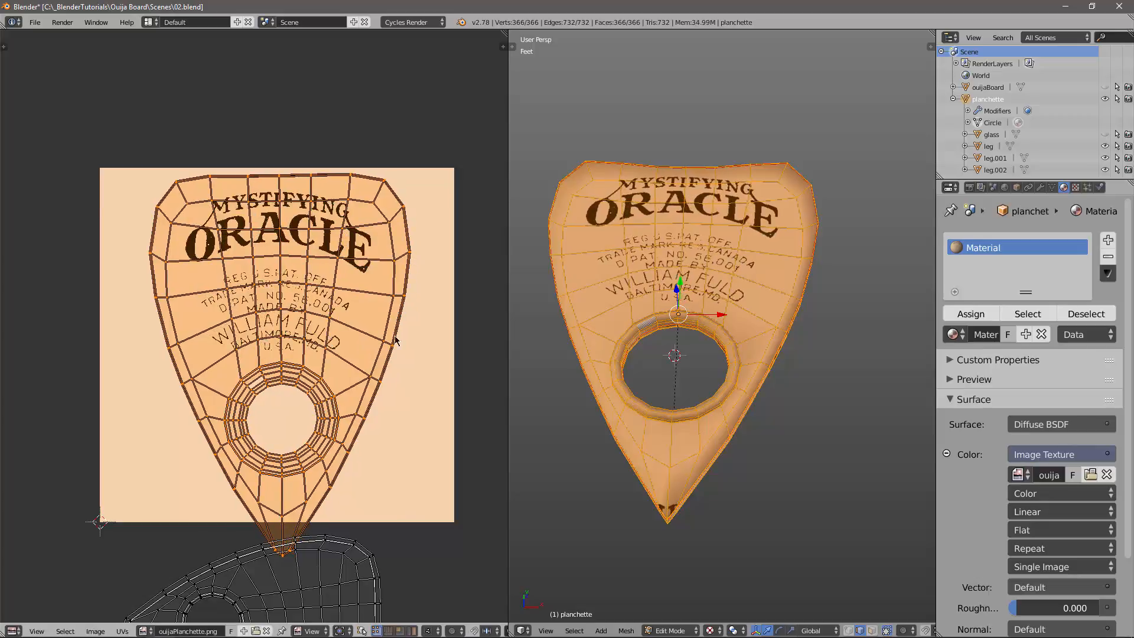
Select the plain UV island below the texture and move it sideways, clear of the top-face island's tip.
middle_drag(694, 322, 748, 341)
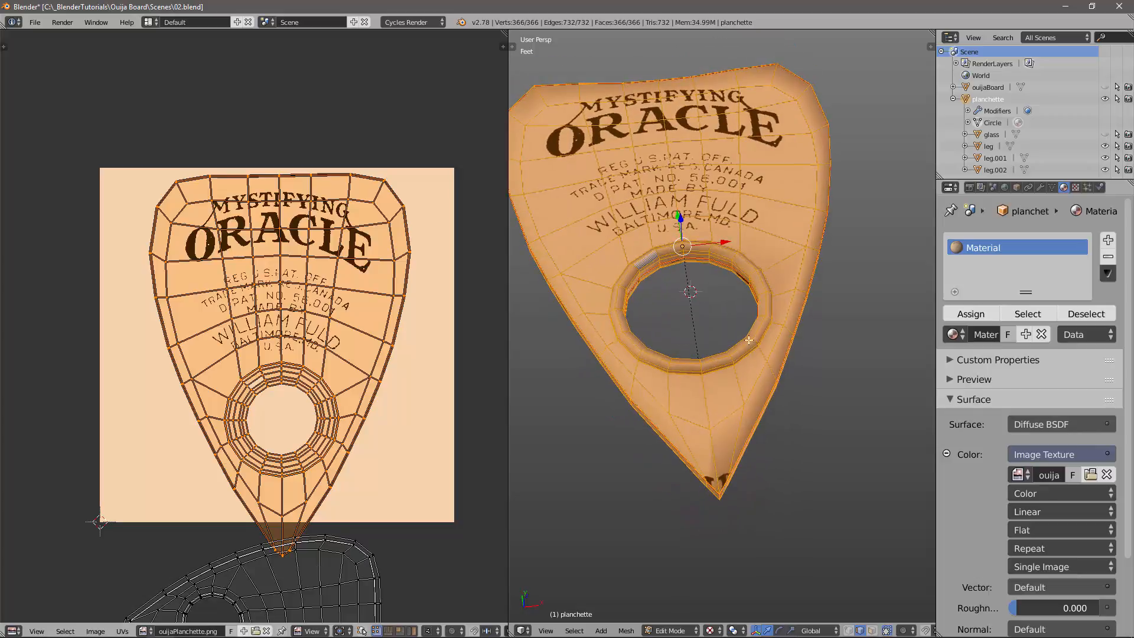
middle_drag(362, 443, 358, 385)
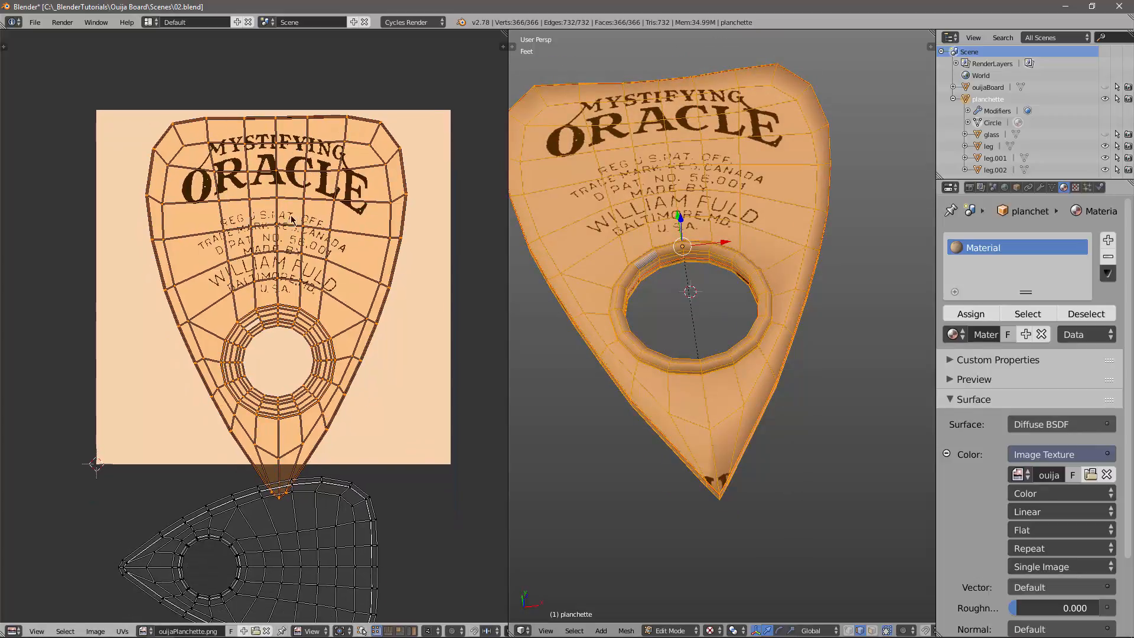
scroll(296, 531, up, 3)
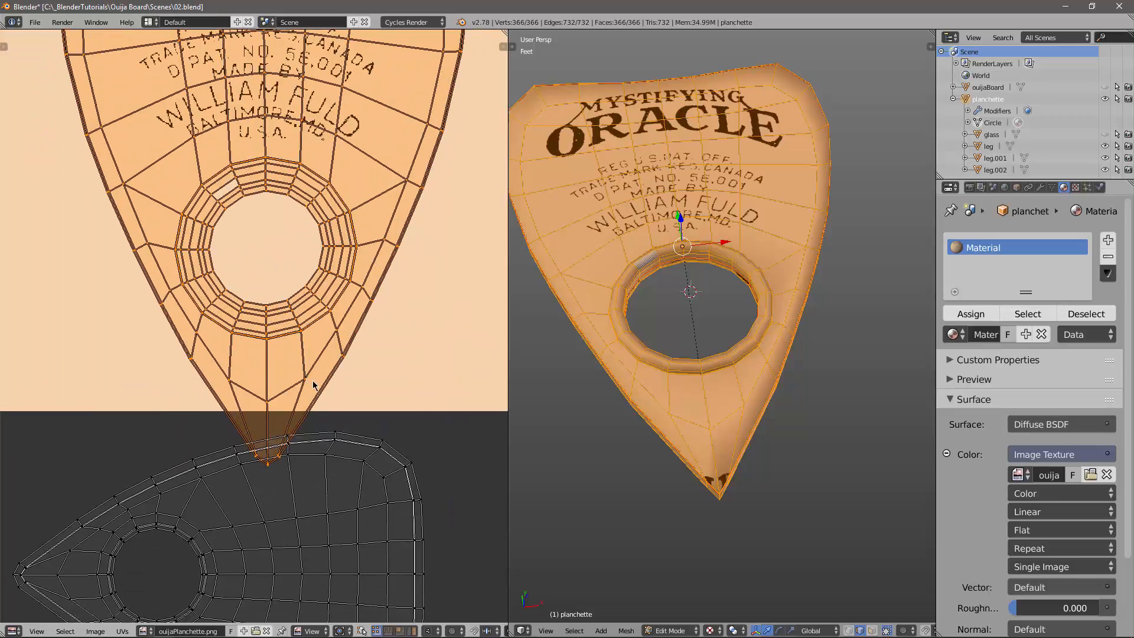
scroll(313, 384, down, 1)
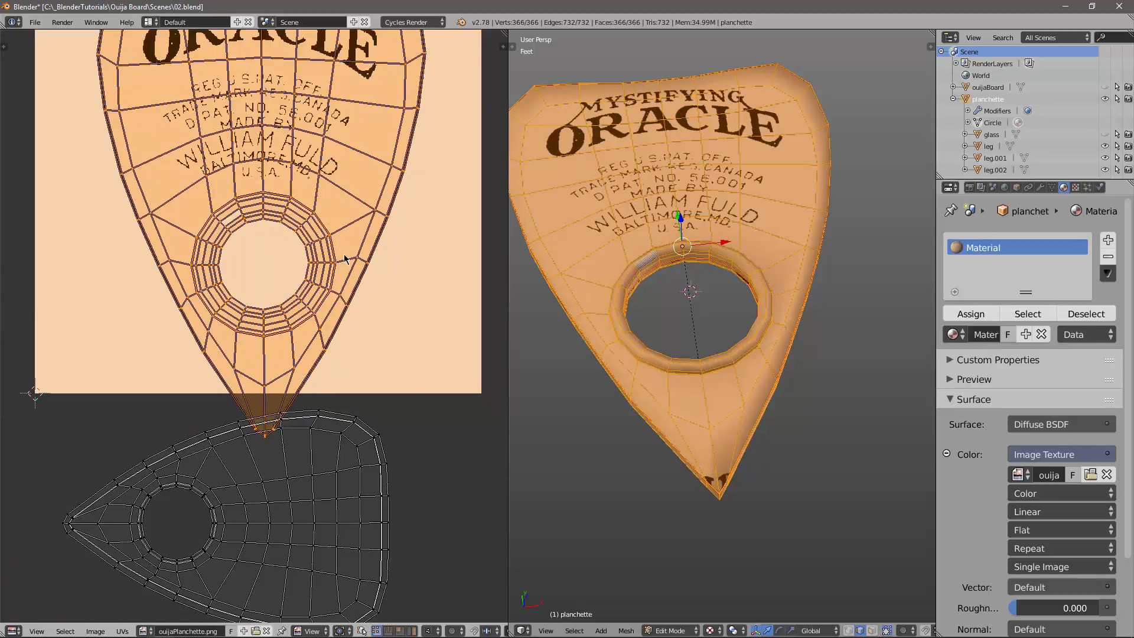
key(a)
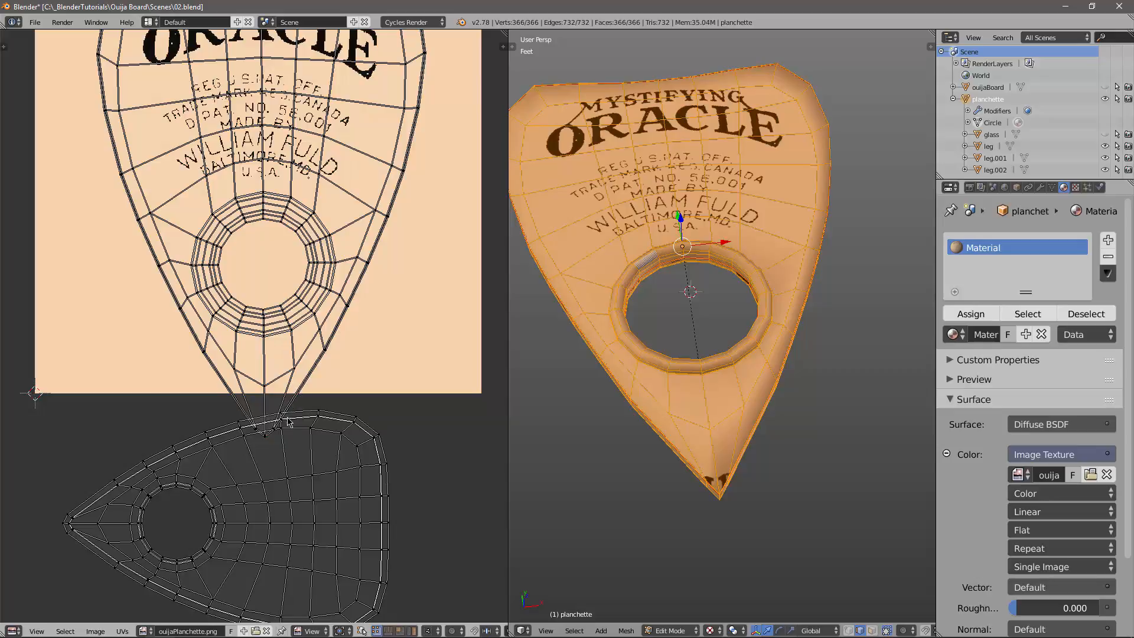
key(a)
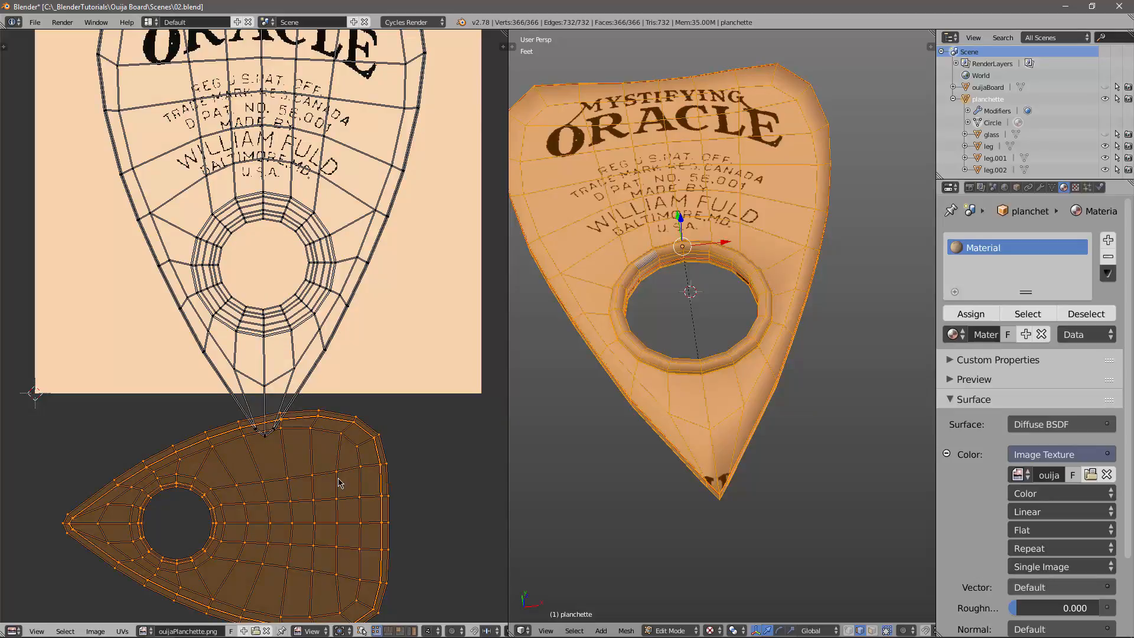
key(g)
click(252, 437)
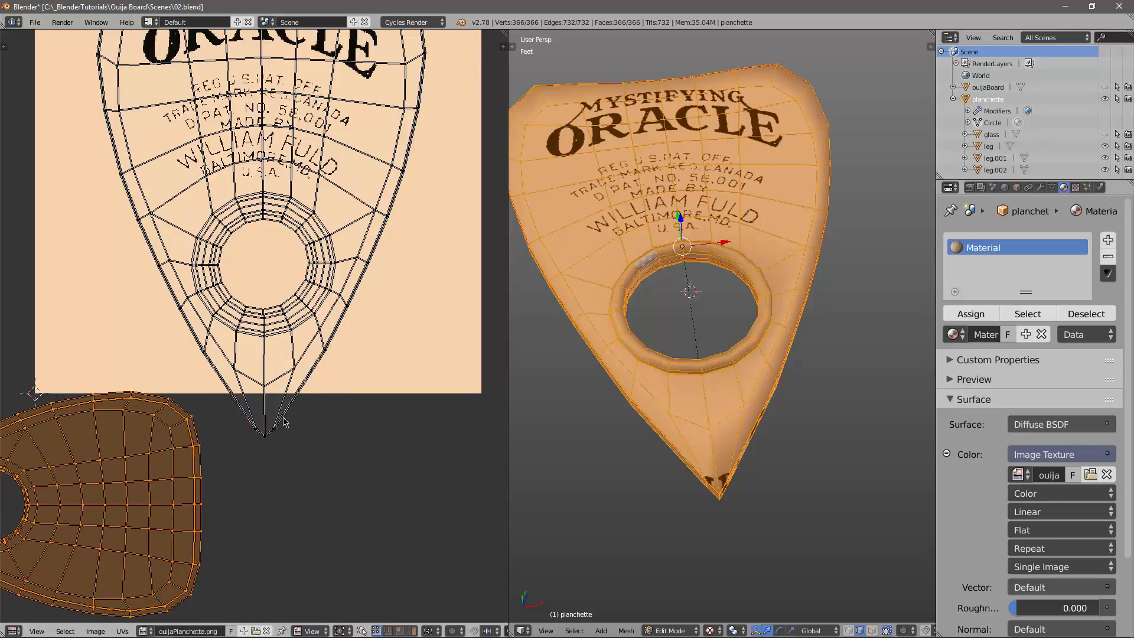
Select the vertices at the top-face island's tip and move them up until the tip lies inside the texture.
key(a)
key(b)
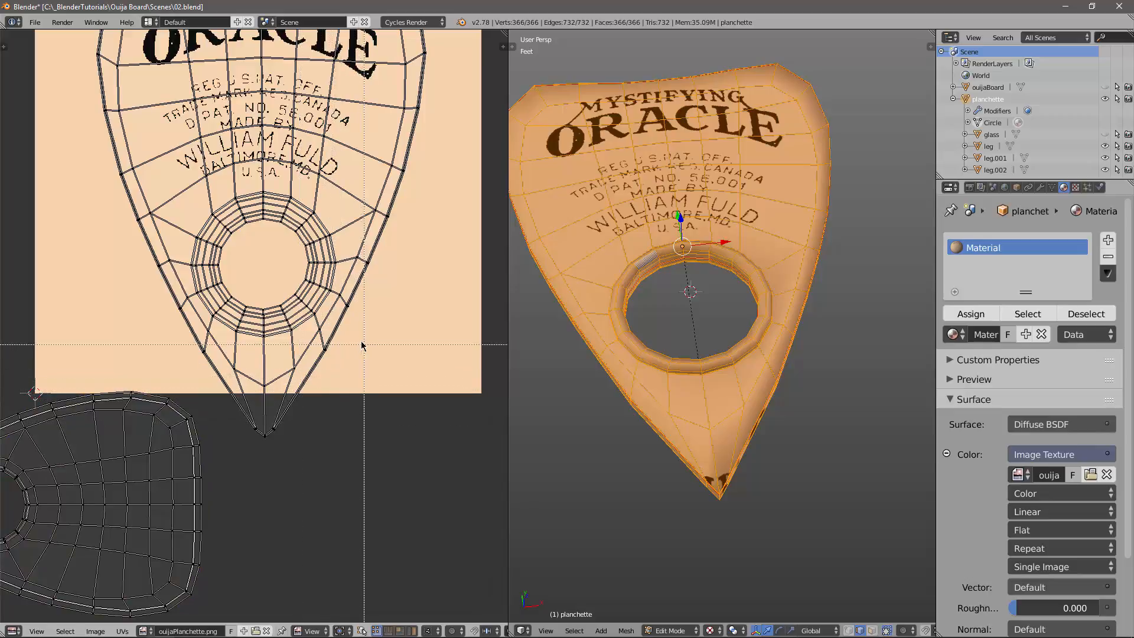
drag(358, 340, 244, 478)
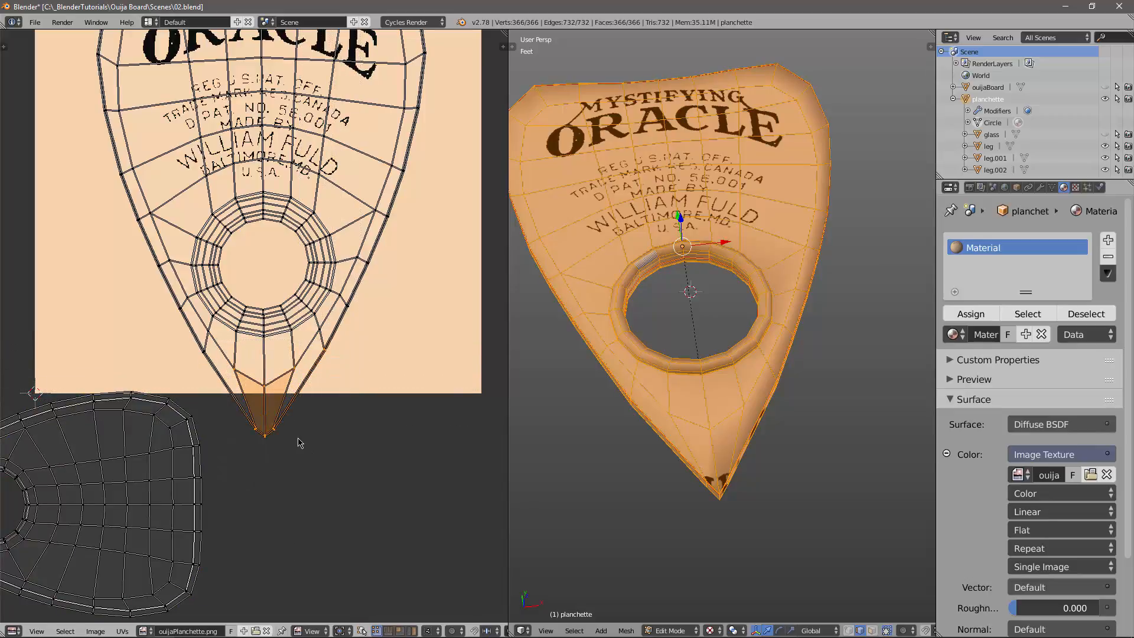
key(g)
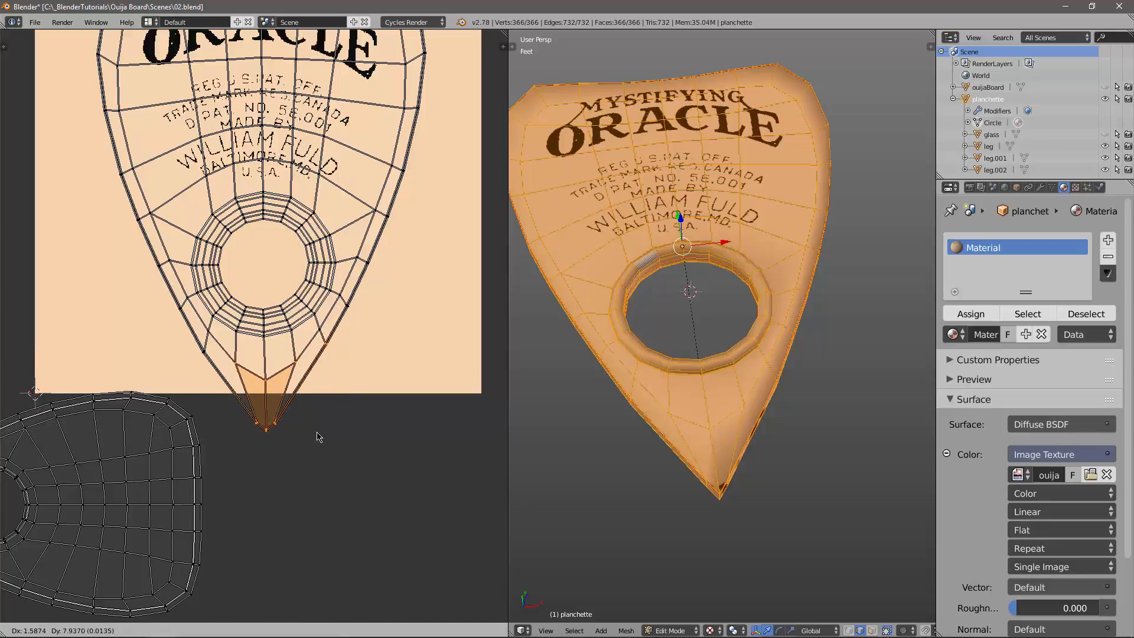
click(321, 413)
key(a)
key(b)
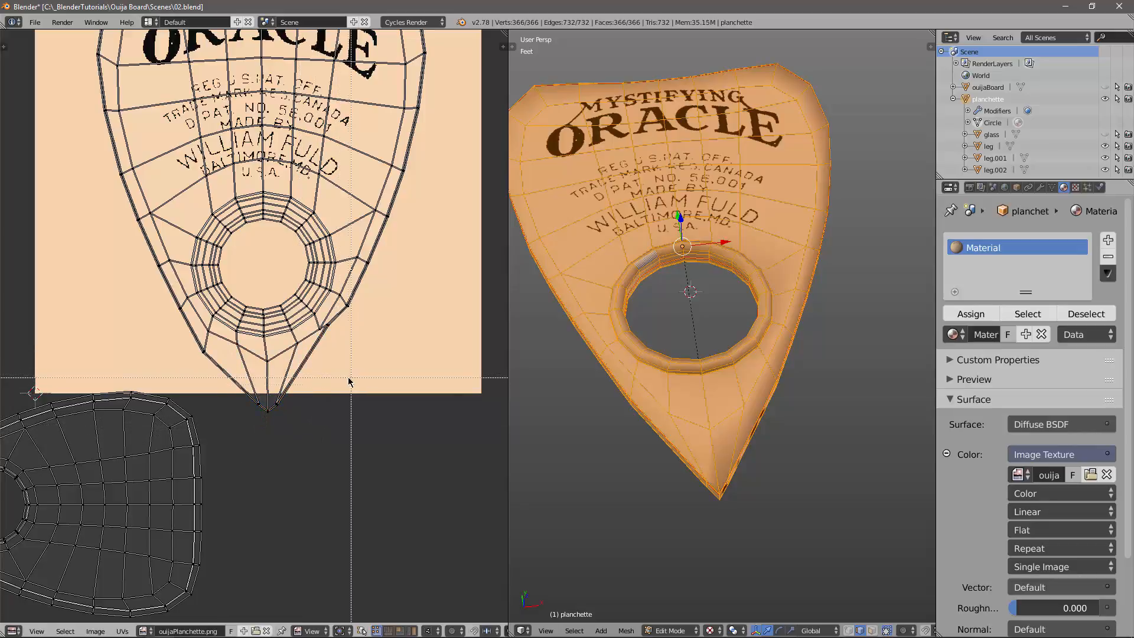
drag(348, 378, 224, 430)
key(g)
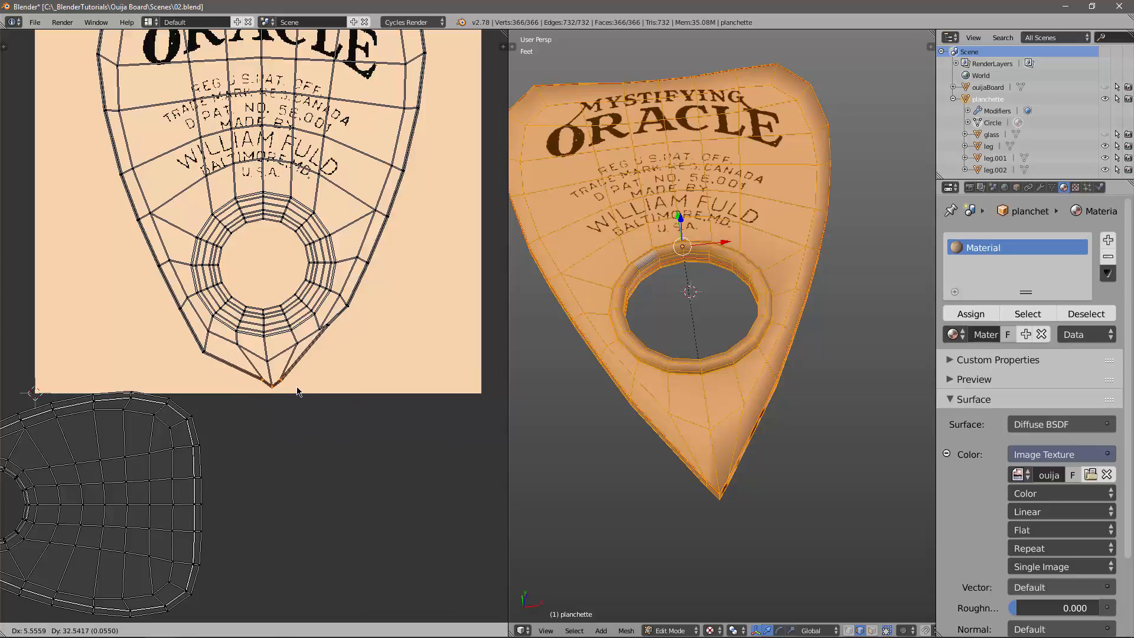
click(301, 370)
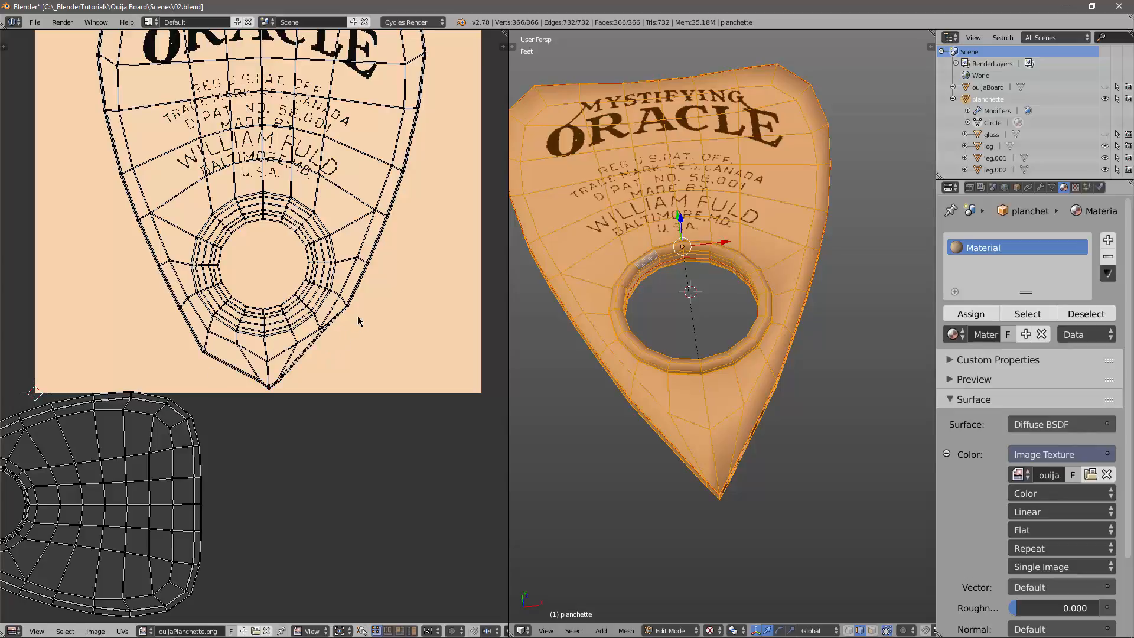
Select the pinched outline vertices on the right of the island's tip and move them outward, clear of the hole's rings.
key(b)
drag(354, 313, 323, 345)
key(g)
click(370, 366)
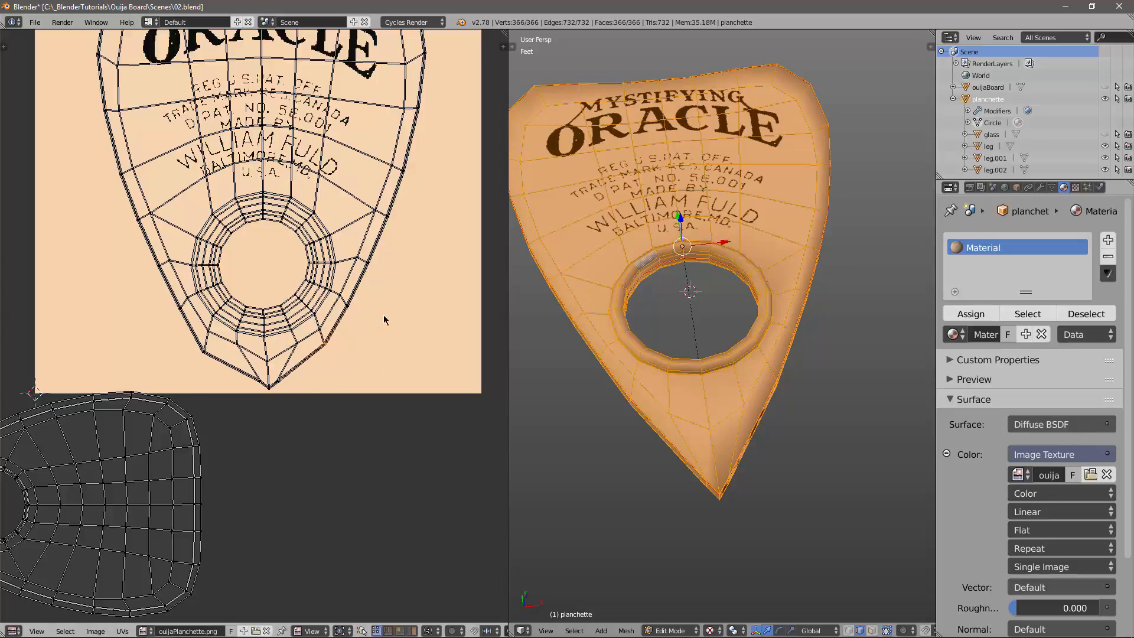
Shrink the plain UV island to well under half its size and move it onto the blank lower-left corner of the texture.
middle_drag(641, 409, 630, 367)
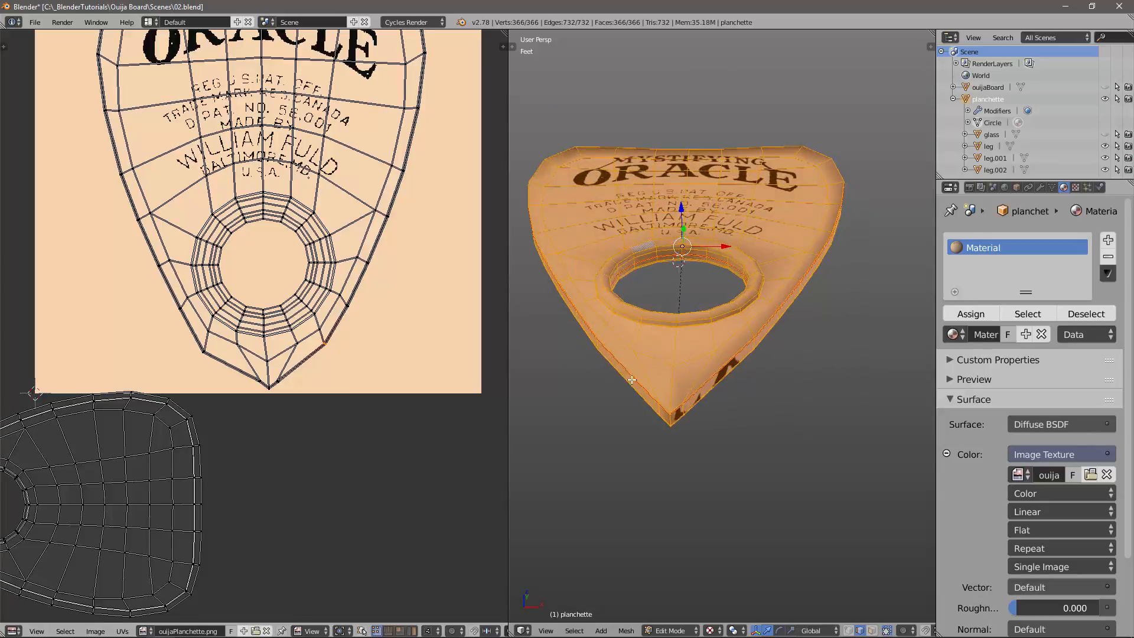
scroll(290, 404, down, 2)
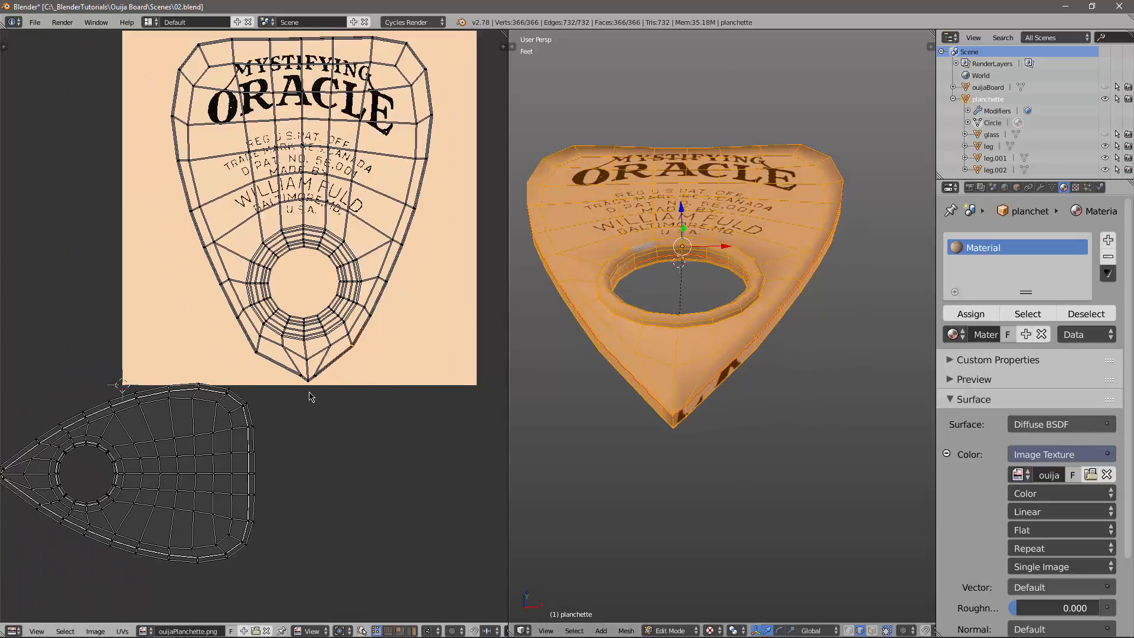
key(a)
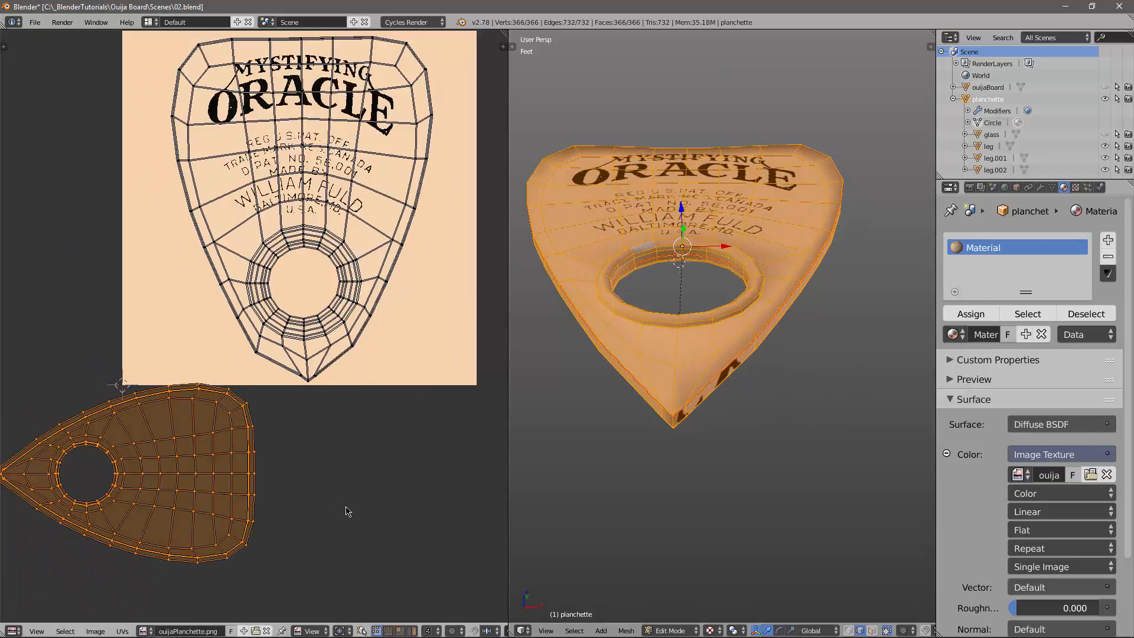
key(s)
click(230, 477)
key(g)
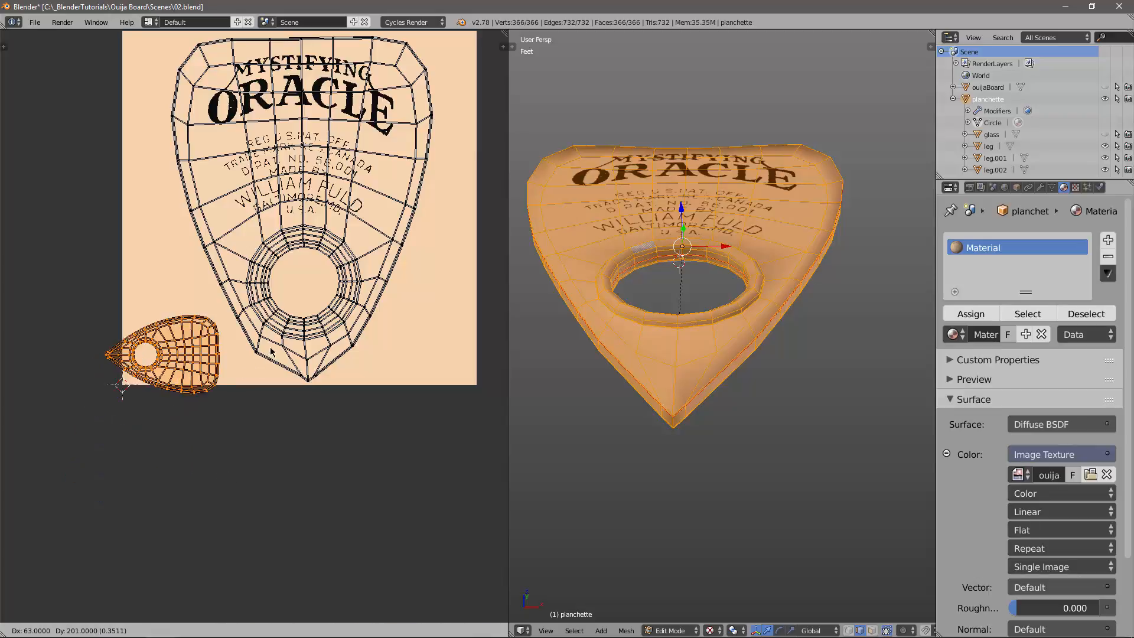
click(282, 342)
Rotate the small plain UV island upright and place it fully inside the blank area beside the top-face island.
key(r)
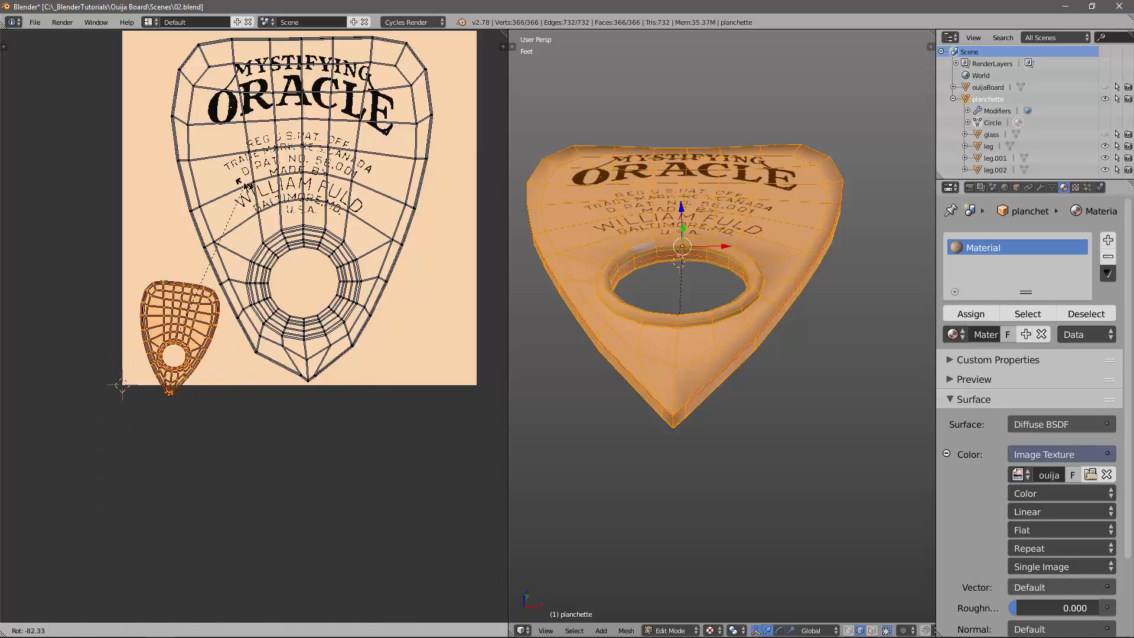
click(241, 268)
key(g)
click(248, 338)
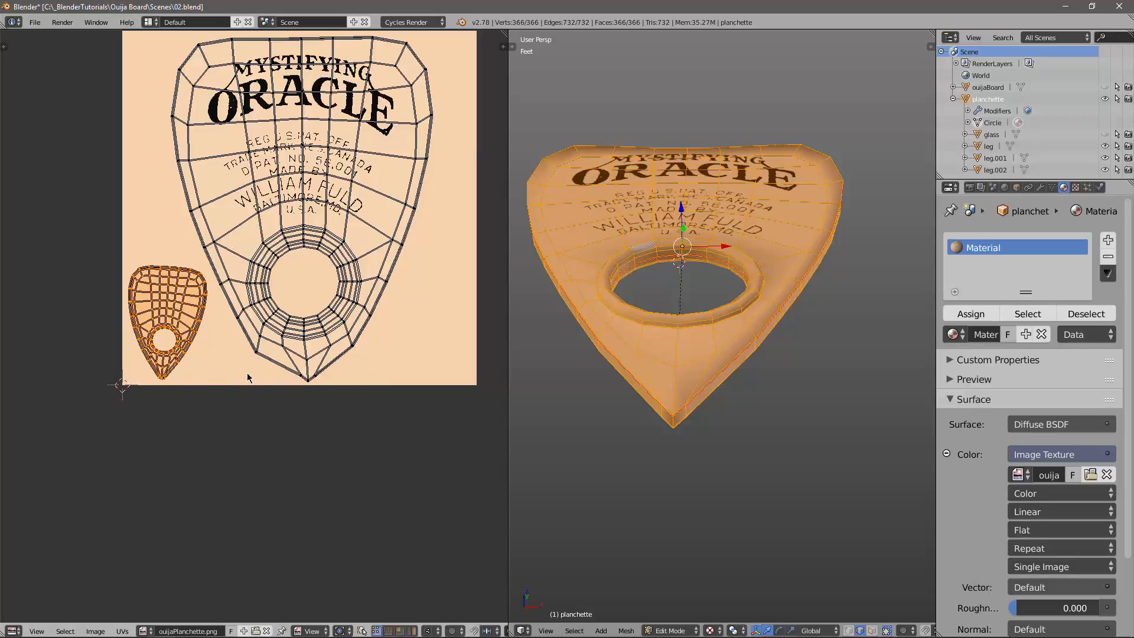
middle_drag(251, 342, 213, 380)
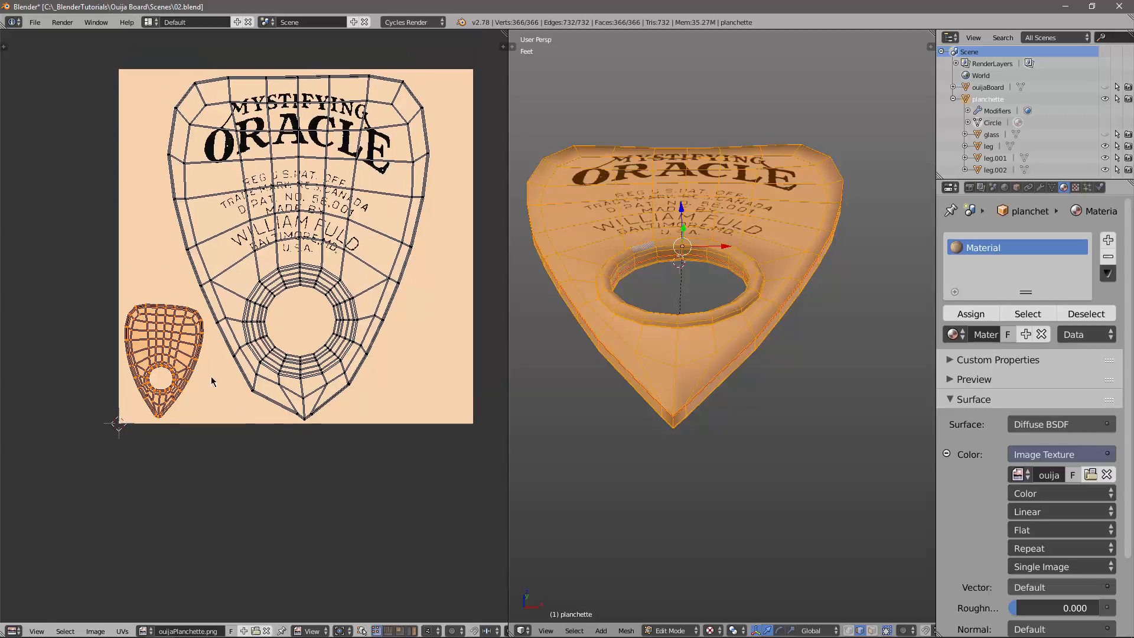
Switch the planchette to Object Mode and widen the 3D view over most of the image editor.
key(Tab)
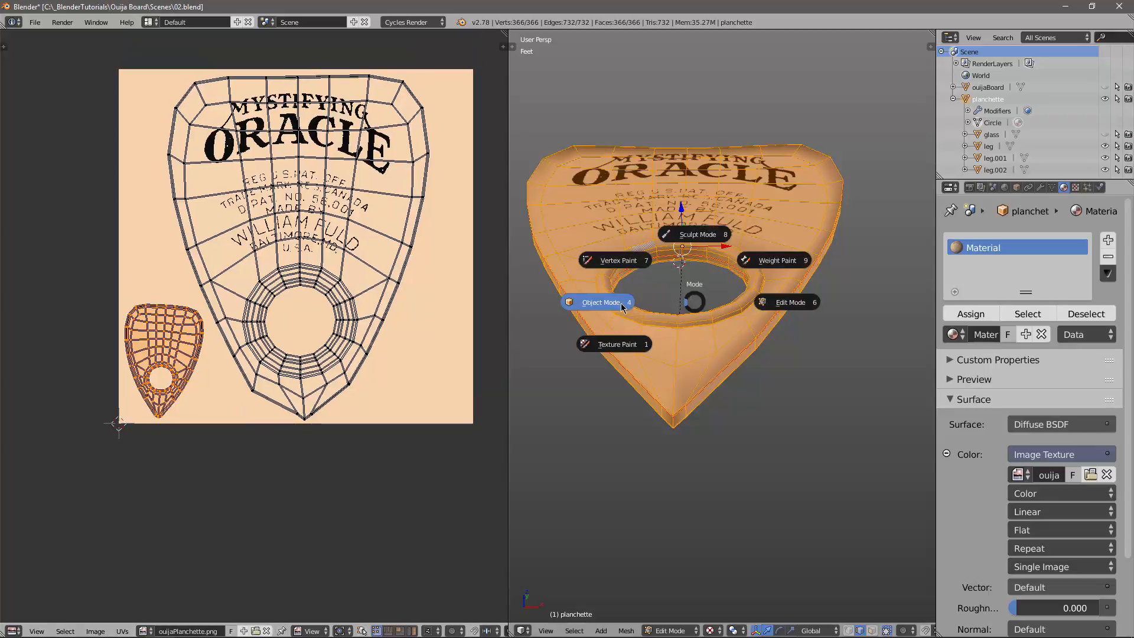
click(617, 304)
middle_drag(653, 334, 660, 365)
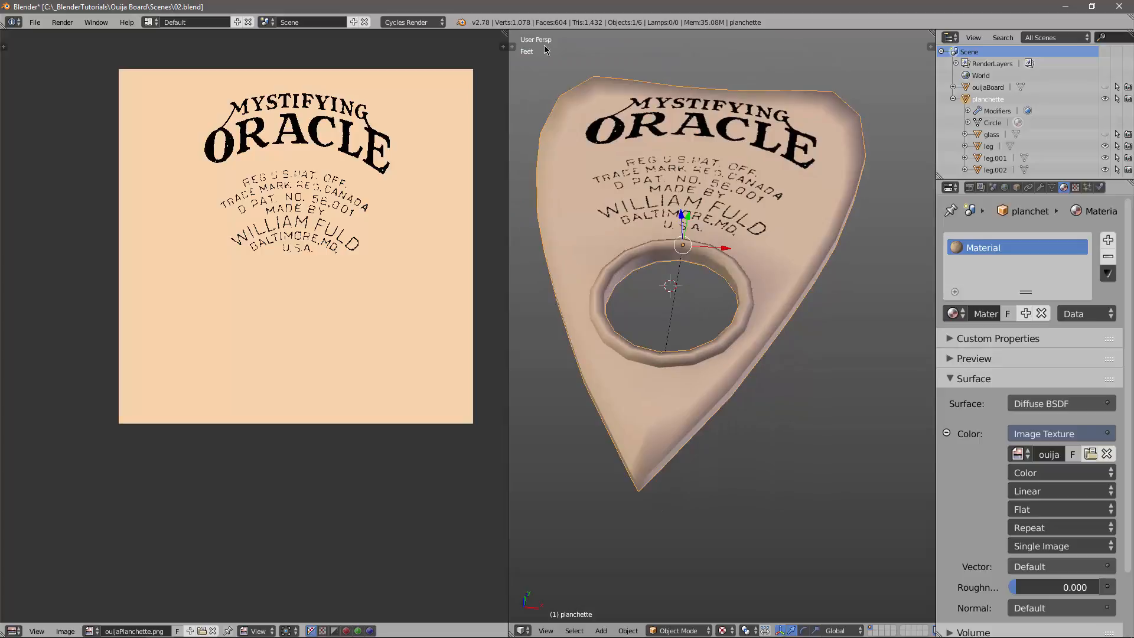
drag(509, 88, 133, 88)
middle_drag(564, 382, 579, 331)
Set the planchette's Subdivision Surface modifier to 2 view subdivisions and clear the selection.
click(1039, 187)
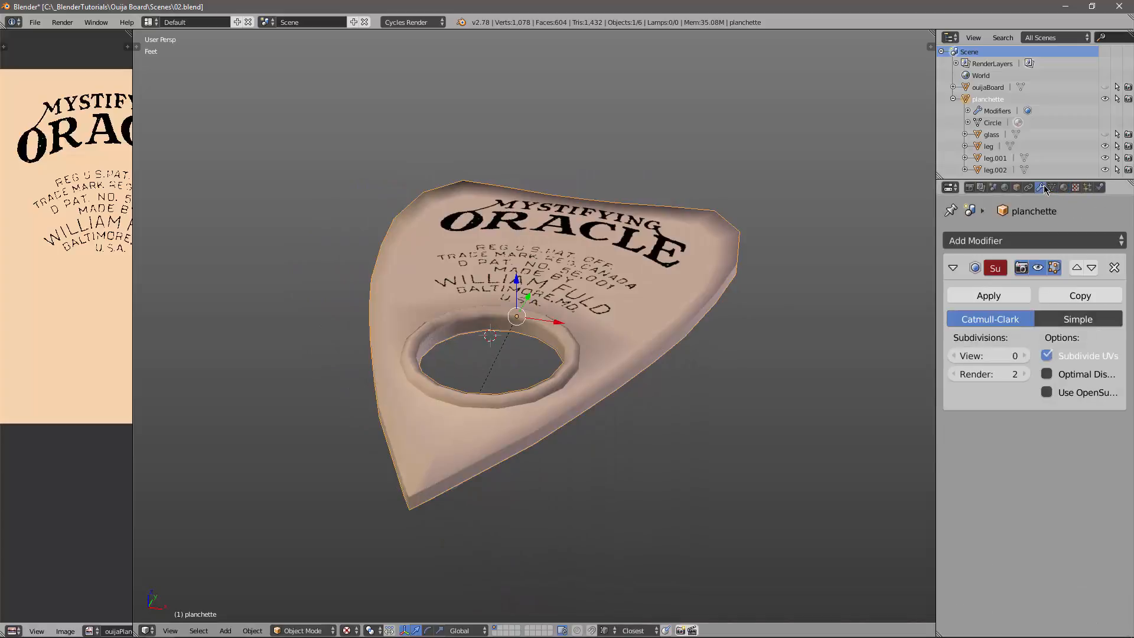
click(1025, 357)
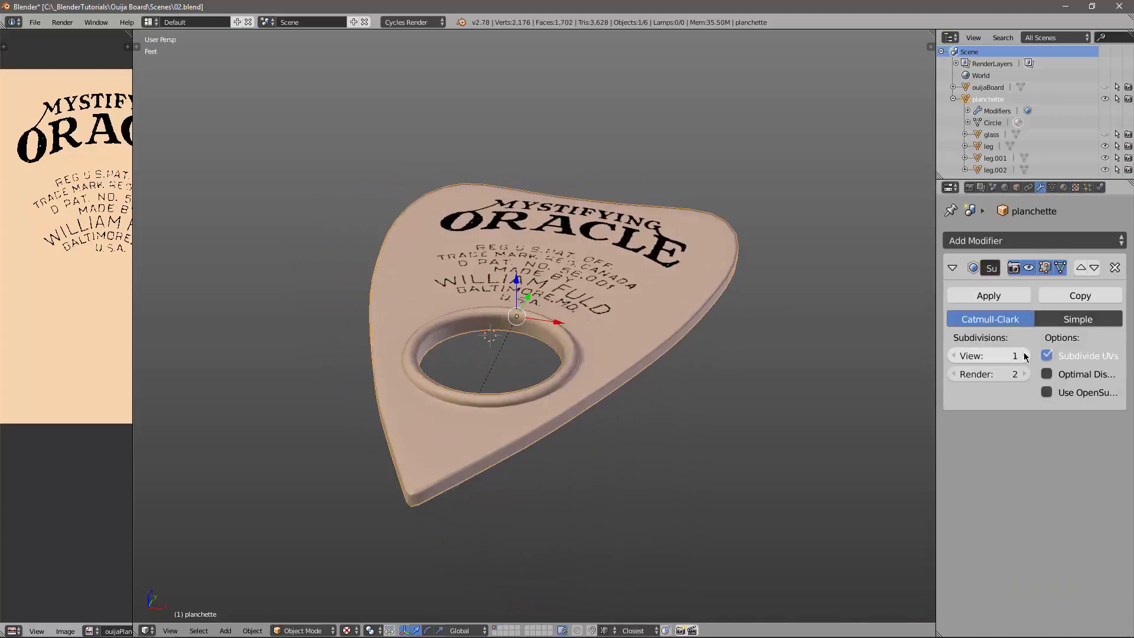
middle_drag(590, 389, 647, 330)
key(a)
click(1025, 356)
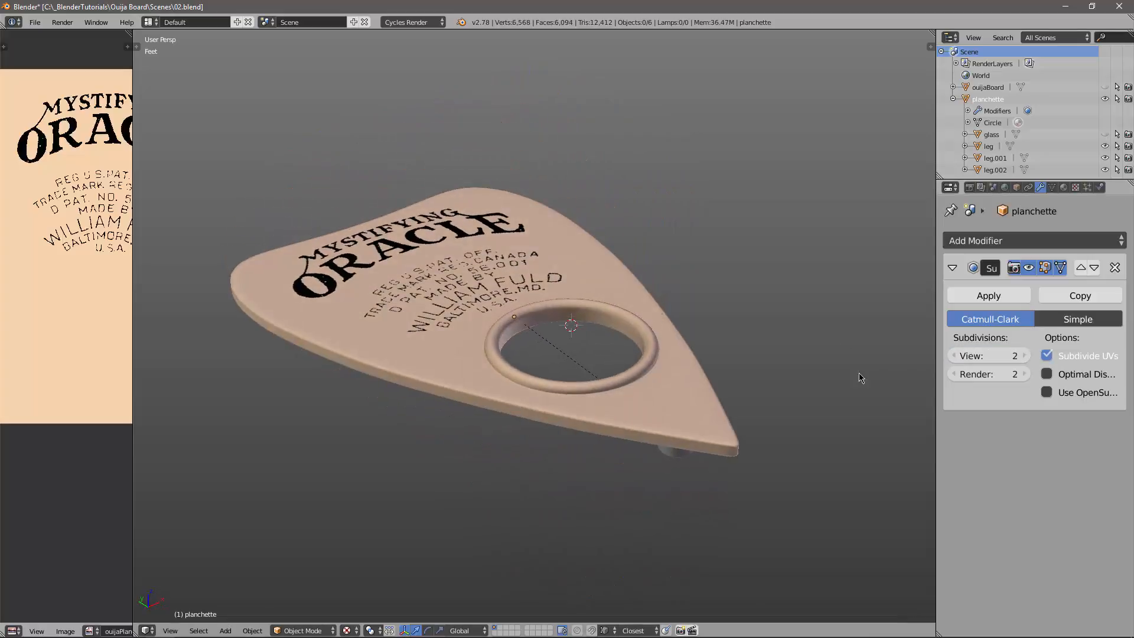
Examine the smoothed planchette's lettering, rim and legs up close and from several angles.
middle_drag(590, 366, 653, 363)
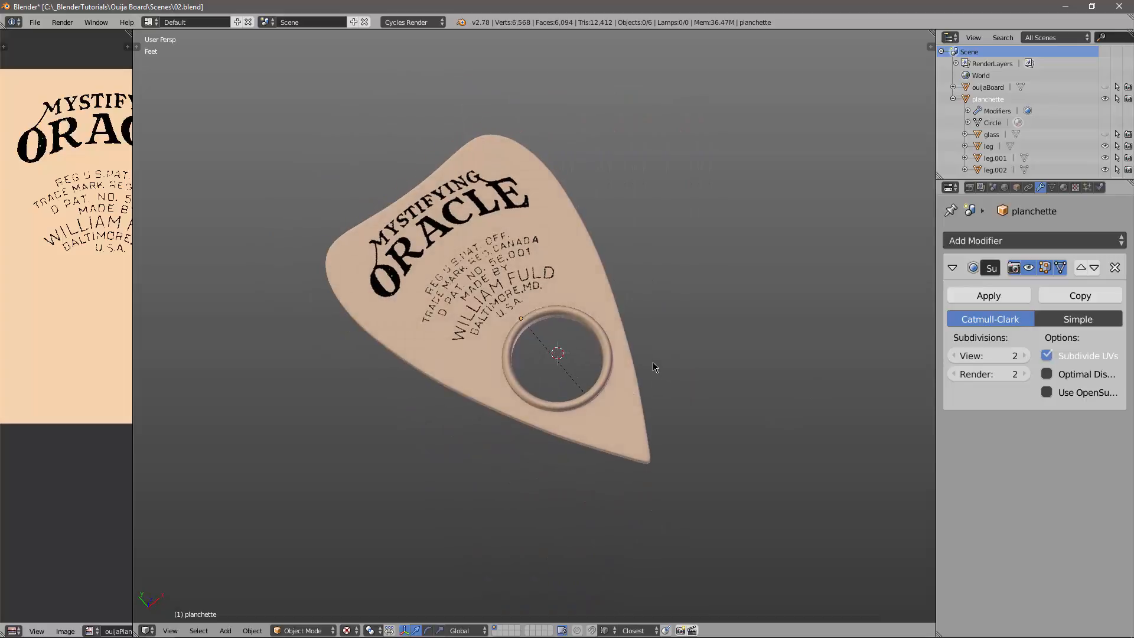
scroll(591, 354, up, 4)
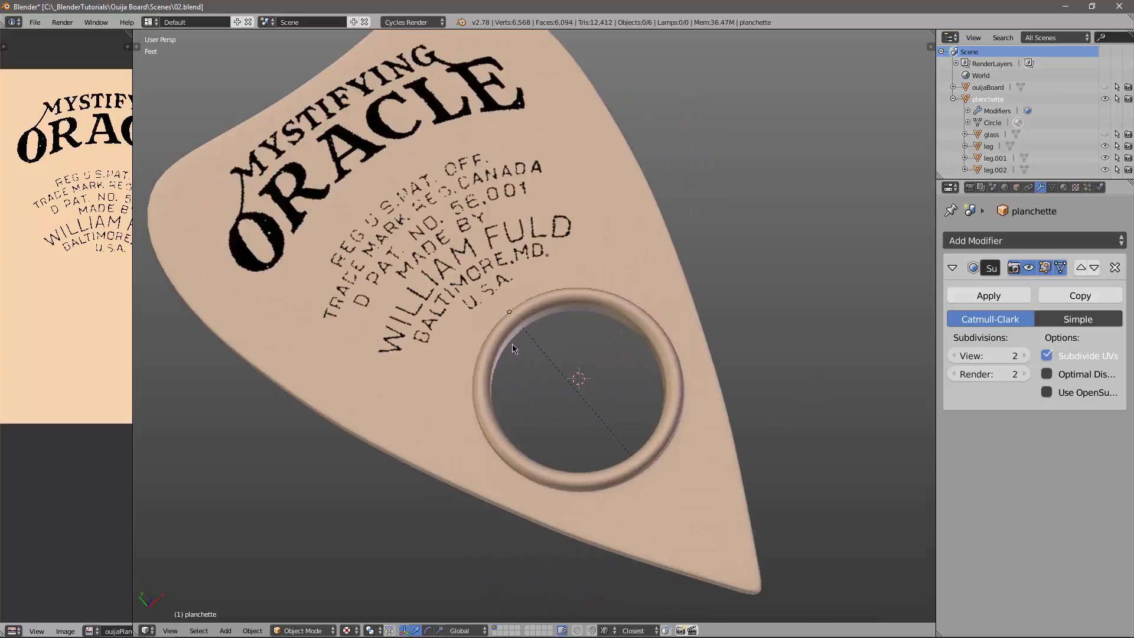
shift+middle_drag(512, 345, 627, 509)
scroll(491, 271, up, 2)
scroll(492, 271, down, 3)
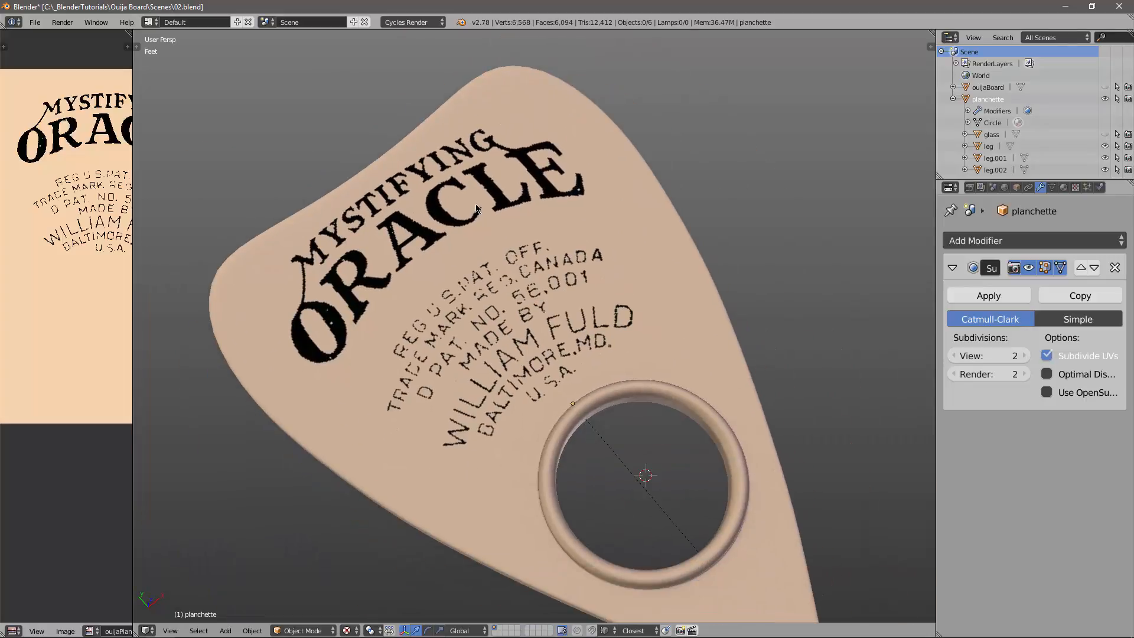
scroll(668, 260, down, 4)
middle_drag(669, 260, 579, 353)
scroll(587, 370, up, 4)
scroll(587, 364, down, 3)
scroll(578, 354, up, 3)
scroll(570, 355, down, 3)
scroll(687, 339, down, 3)
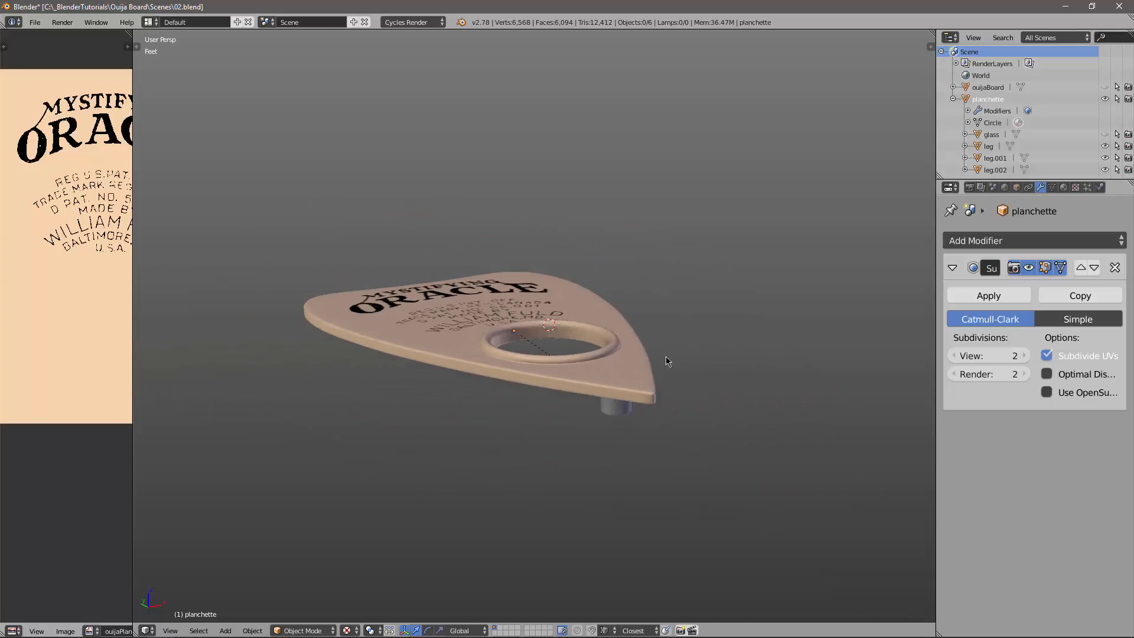
scroll(667, 356, up, 1)
mouse_move(708, 355)
middle_down()
mouse_move(622, 373)
mouse_move(569, 444)
mouse_move(630, 412)
mouse_move(617, 358)
mouse_move(625, 369)
mouse_move(696, 362)
middle_up()
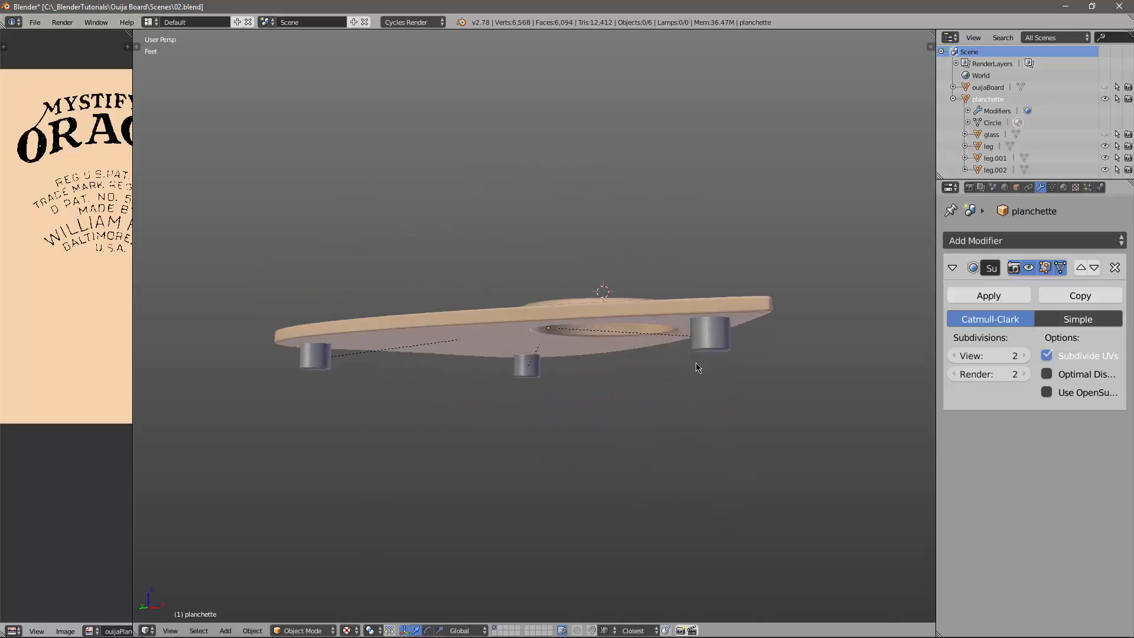
Select the leg beneath the planchette's pointed tip and give it a new material.
right_click(711, 353)
right_click(527, 368)
middle_drag(577, 388, 618, 338)
middle_drag(612, 353, 635, 388)
click(1064, 187)
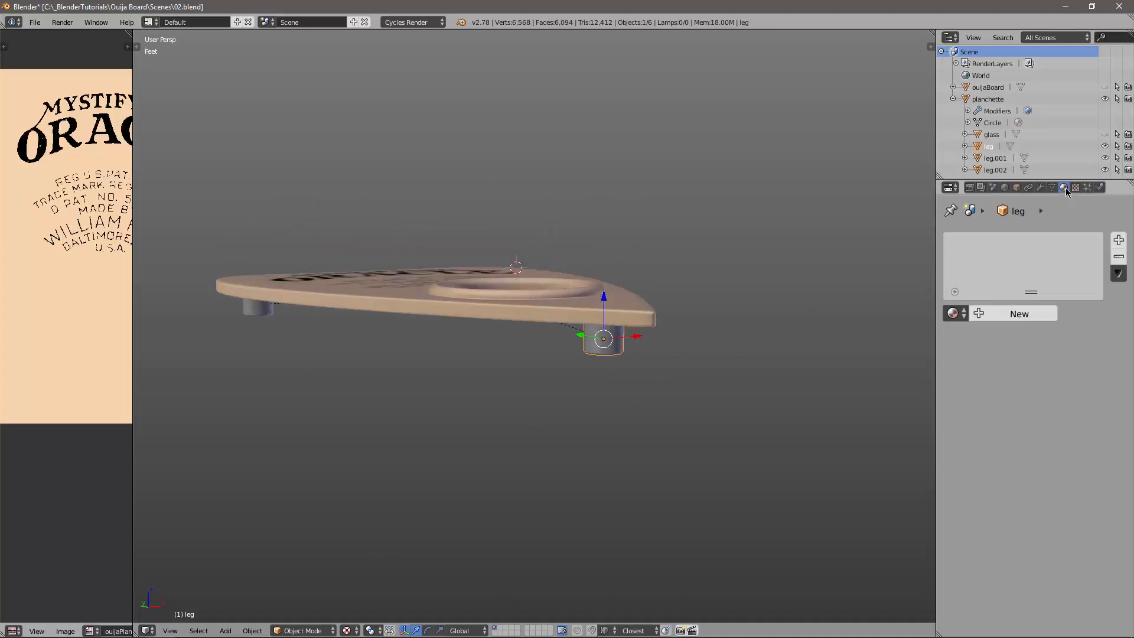
click(1019, 314)
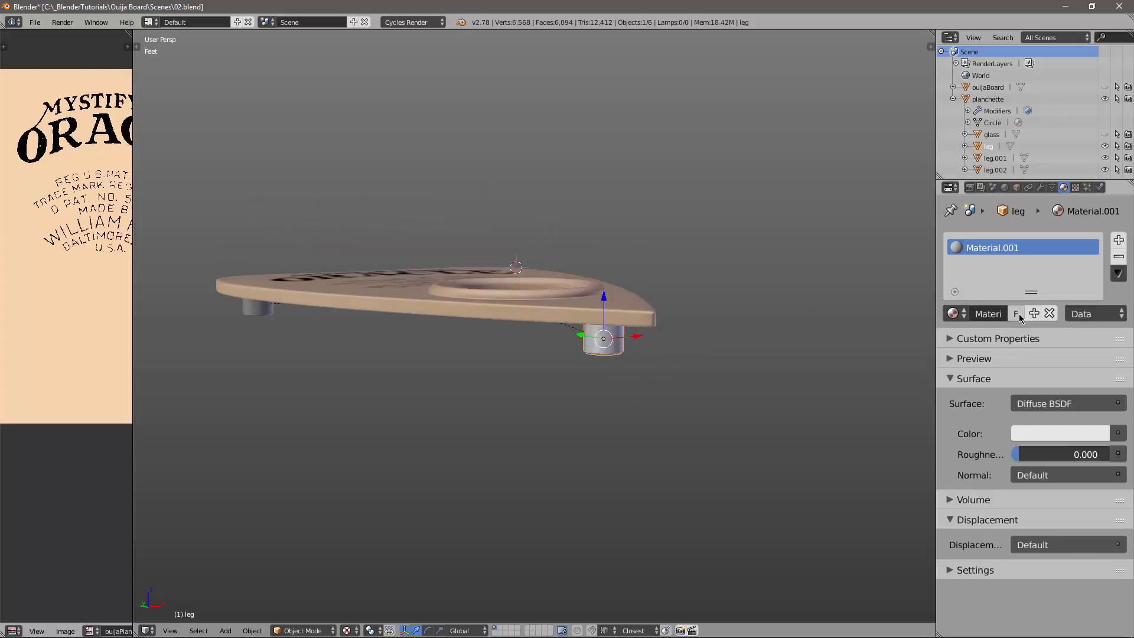
Set the leg material's diffuse color by sampling the plain tan background of the planchette texture.
click(1056, 438)
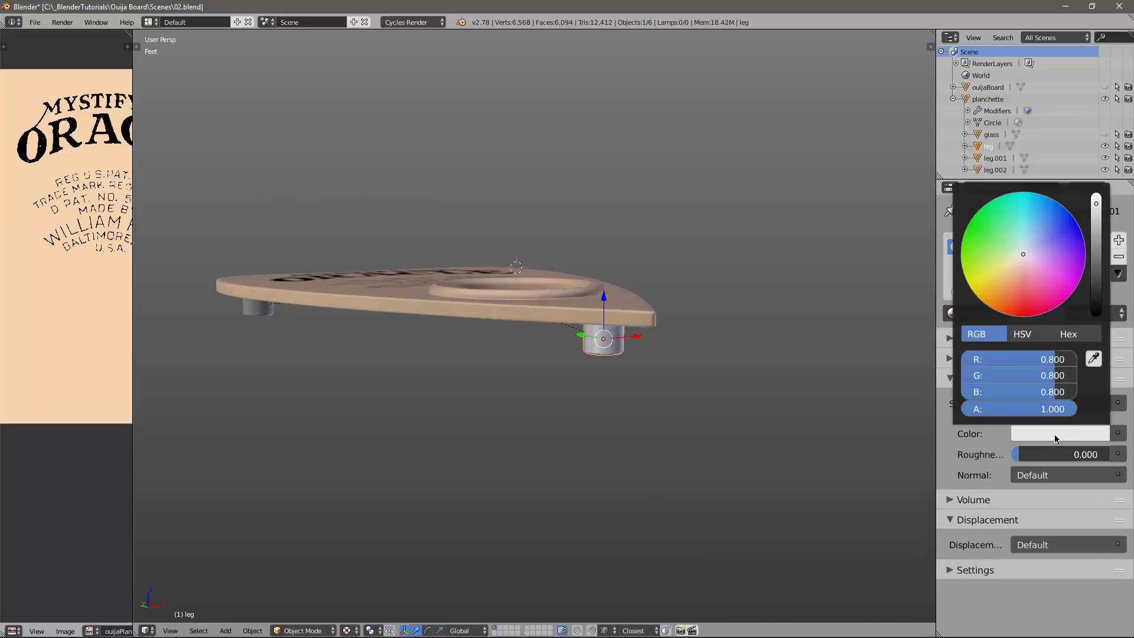
click(1093, 359)
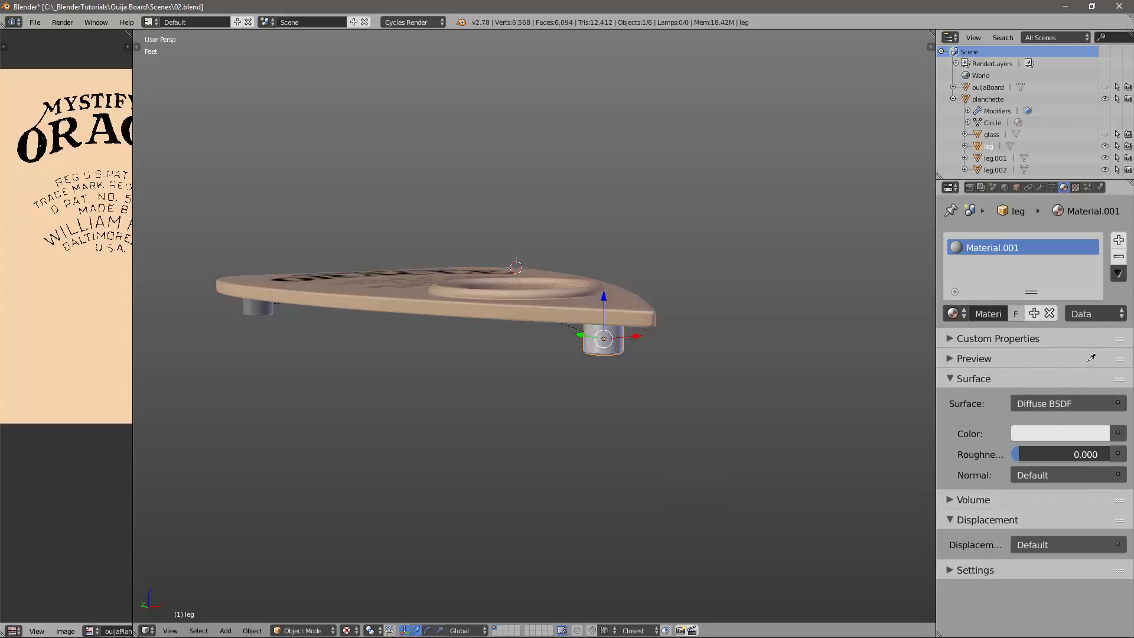
click(74, 291)
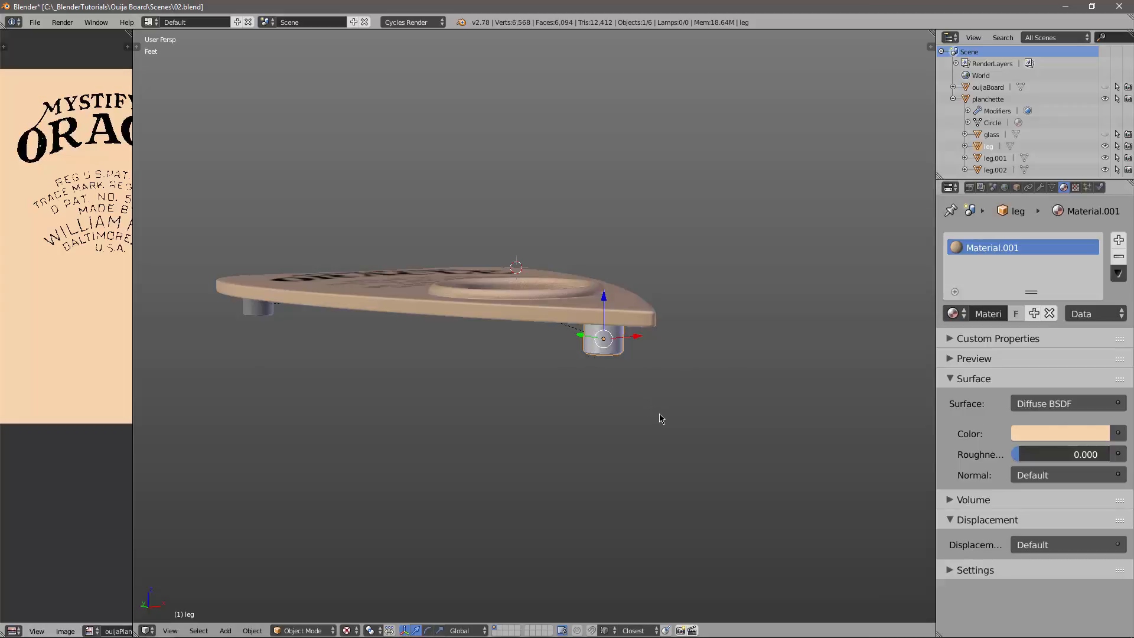
Switch the 3D view to Material shading and deselect everything to compare the leg with the planchette.
key(z)
click(611, 390)
key(a)
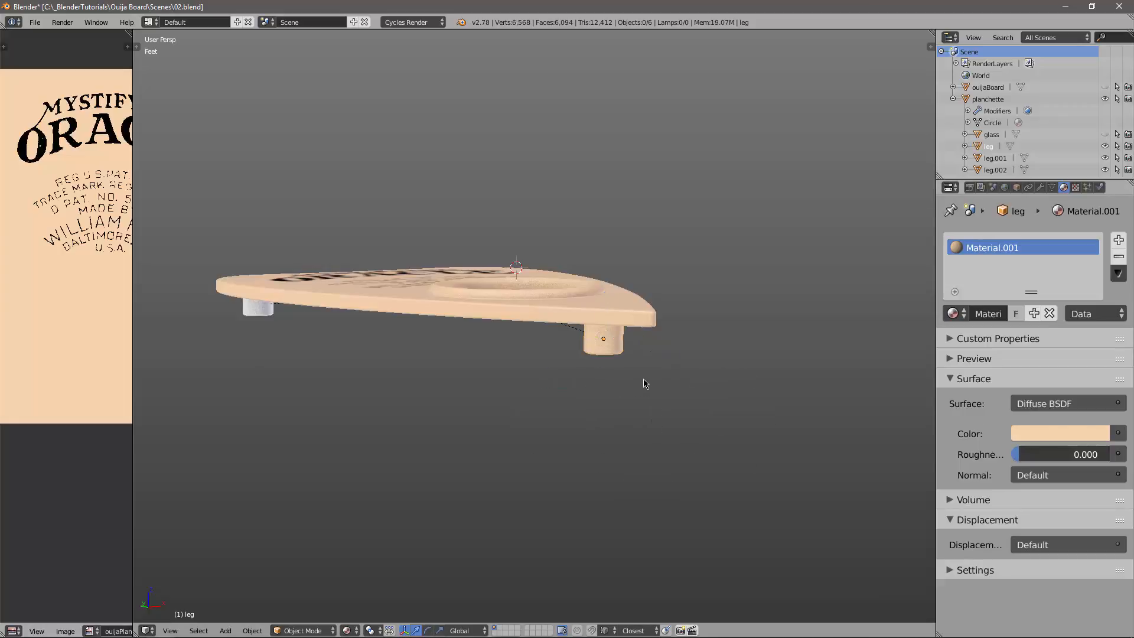
middle_drag(597, 361, 683, 405)
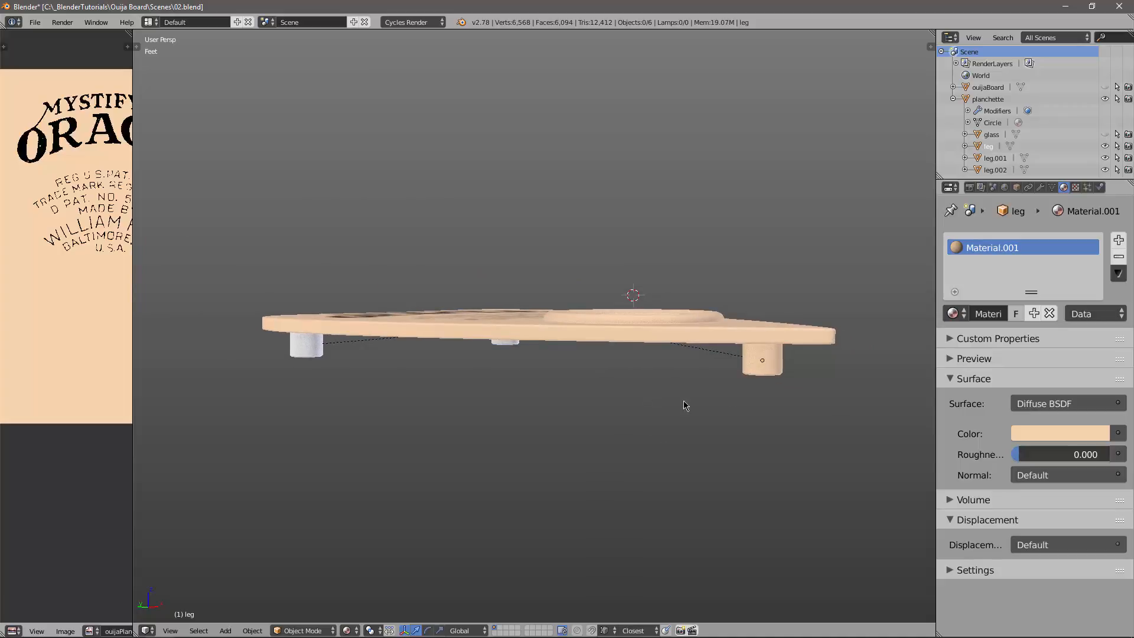
Rename the leg's material mat_ouijaTan and assign it to the other two legs, leg.001 and leg.002.
double_click(1009, 250)
text(mat_ouijaTan)
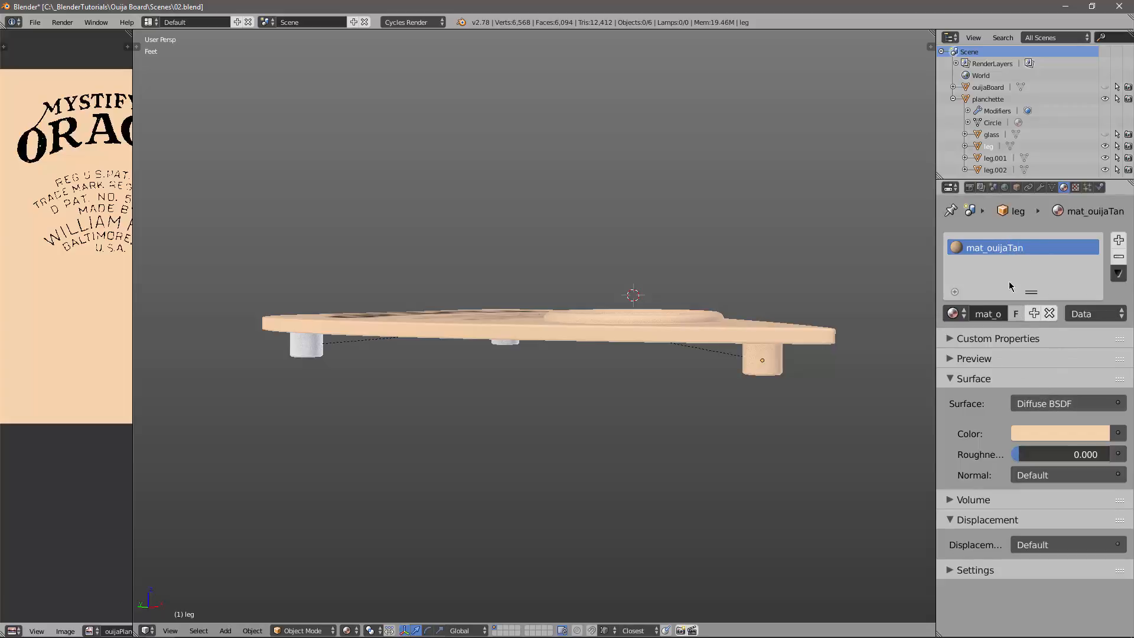
right_click(310, 359)
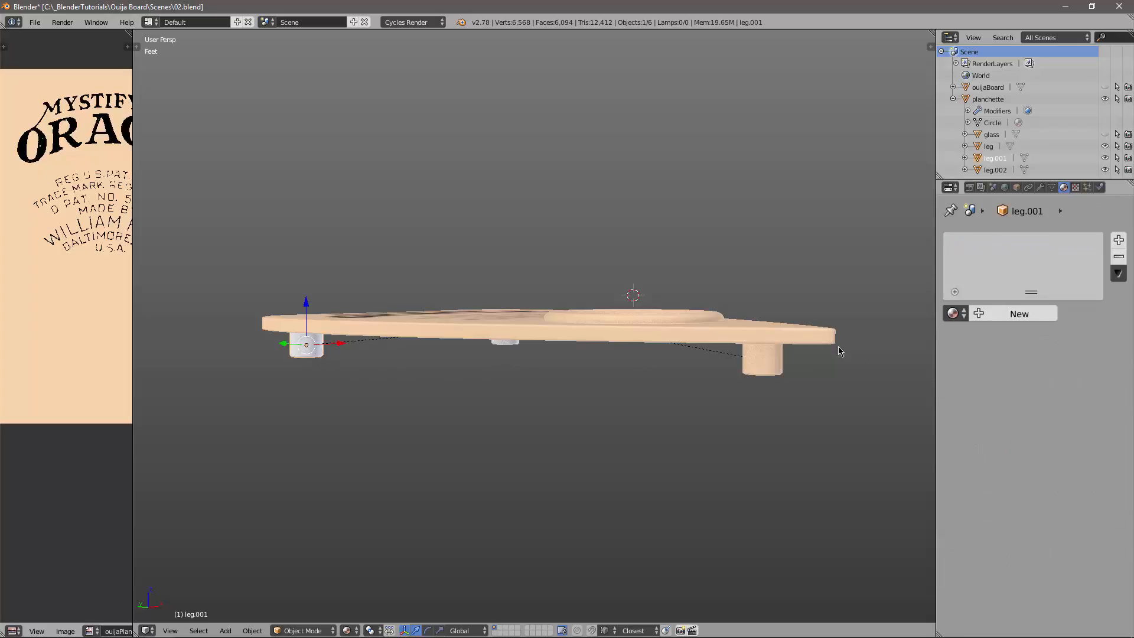
click(953, 313)
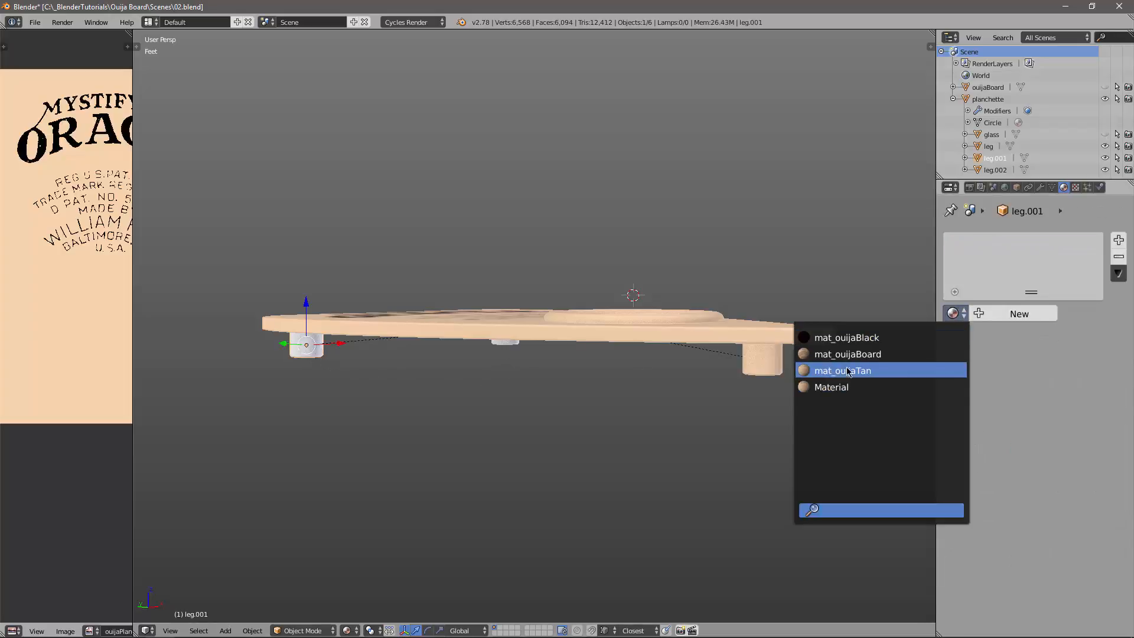
click(847, 370)
right_click(511, 350)
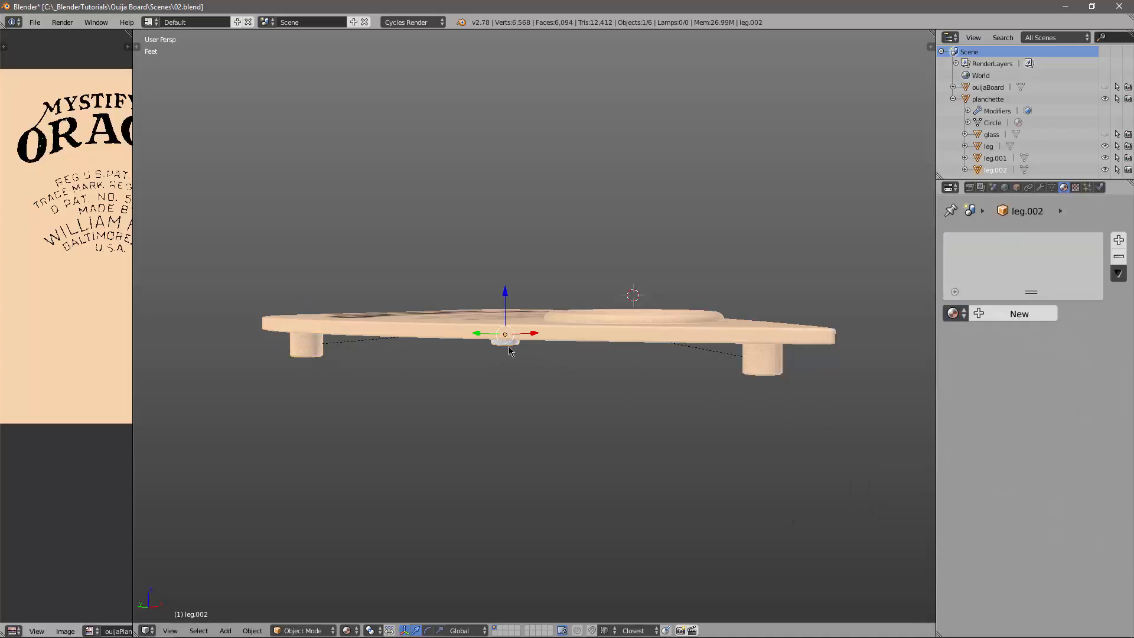
click(953, 313)
click(847, 369)
Unhide the glass object in the planchette's round hole.
middle_drag(718, 399, 691, 419)
middle_drag(635, 374, 679, 355)
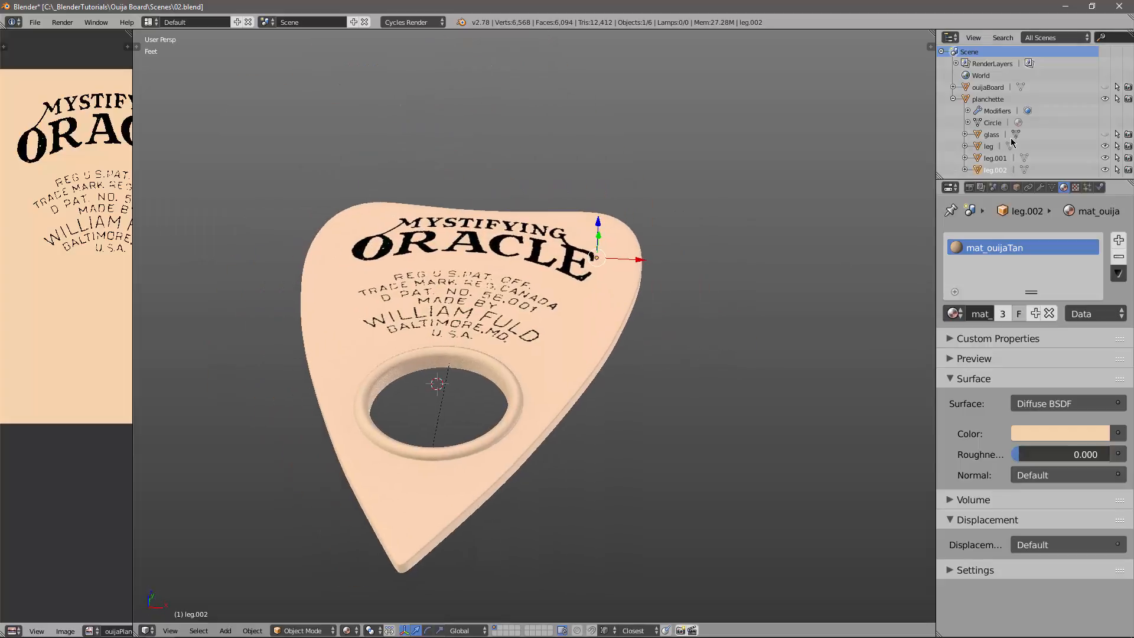
click(1105, 134)
middle_drag(620, 388, 626, 388)
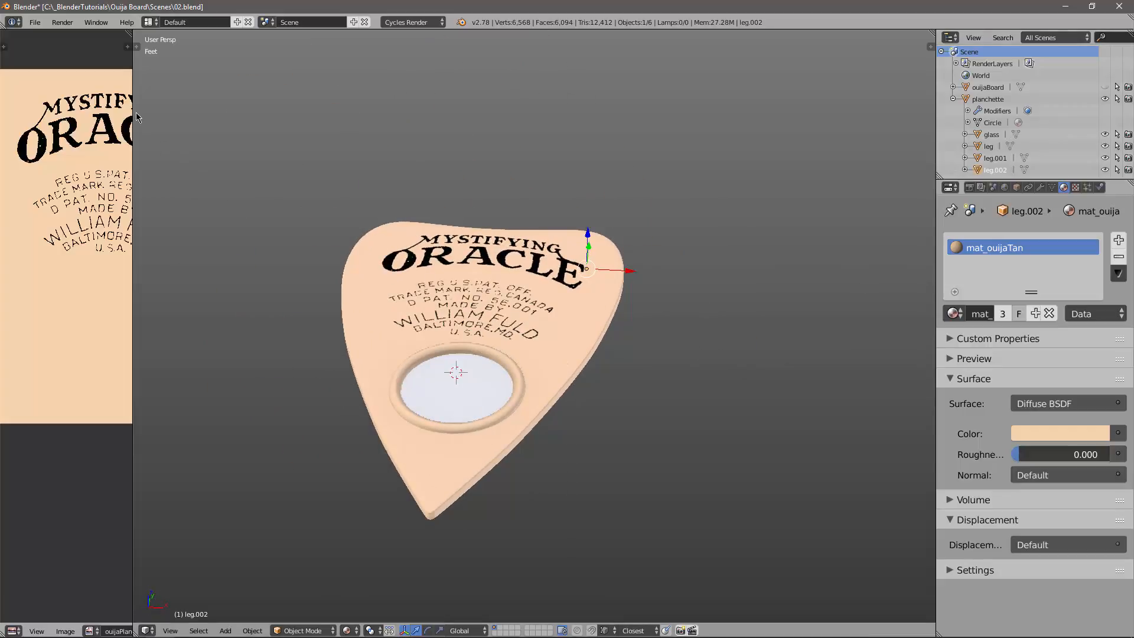
Merge the image editor area into the 3D view and unhide the ouijaBoard object.
drag(131, 34, 85, 68)
middle_drag(426, 373, 555, 376)
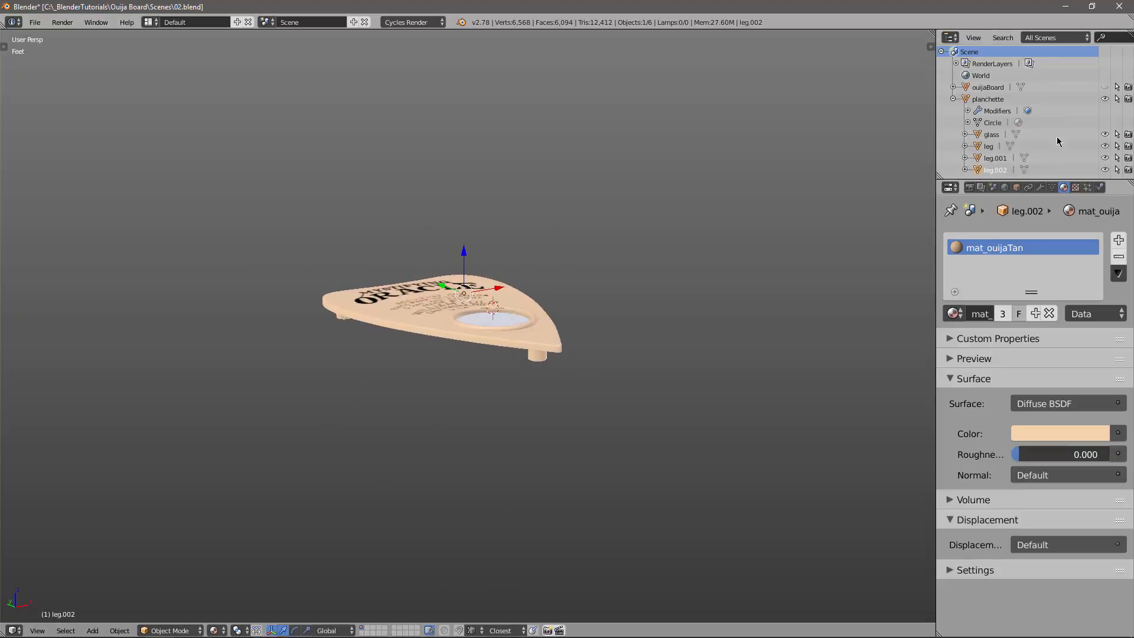
click(1106, 89)
mouse_move(657, 312)
middle_down()
mouse_move(560, 379)
mouse_move(654, 310)
middle_up()
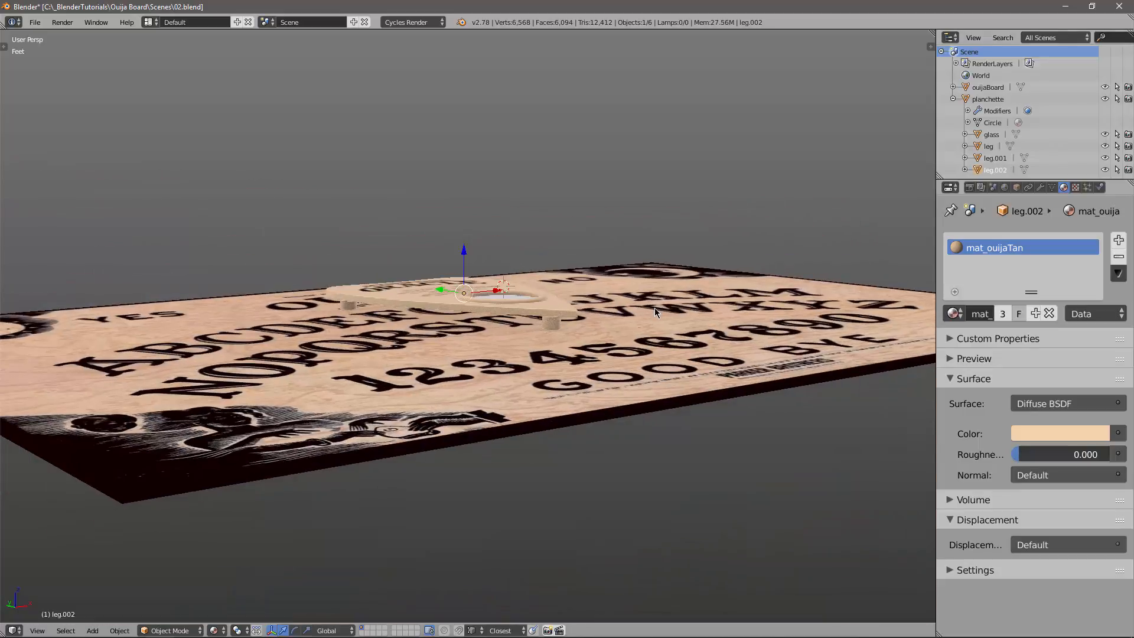
Lock the planchette's Z location, its X and Y rotation and all three scale axes.
right_click(429, 301)
middle_drag(429, 301, 520, 377)
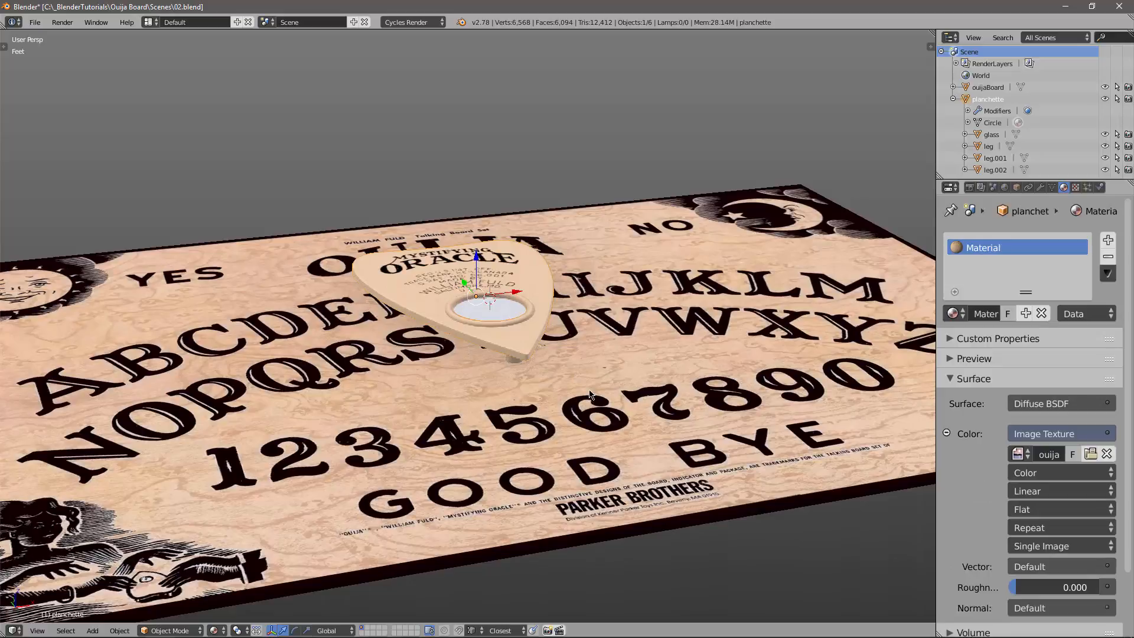
mouse_move(615, 368)
middle_down()
mouse_move(558, 422)
mouse_move(547, 342)
mouse_move(545, 360)
mouse_move(604, 367)
middle_up()
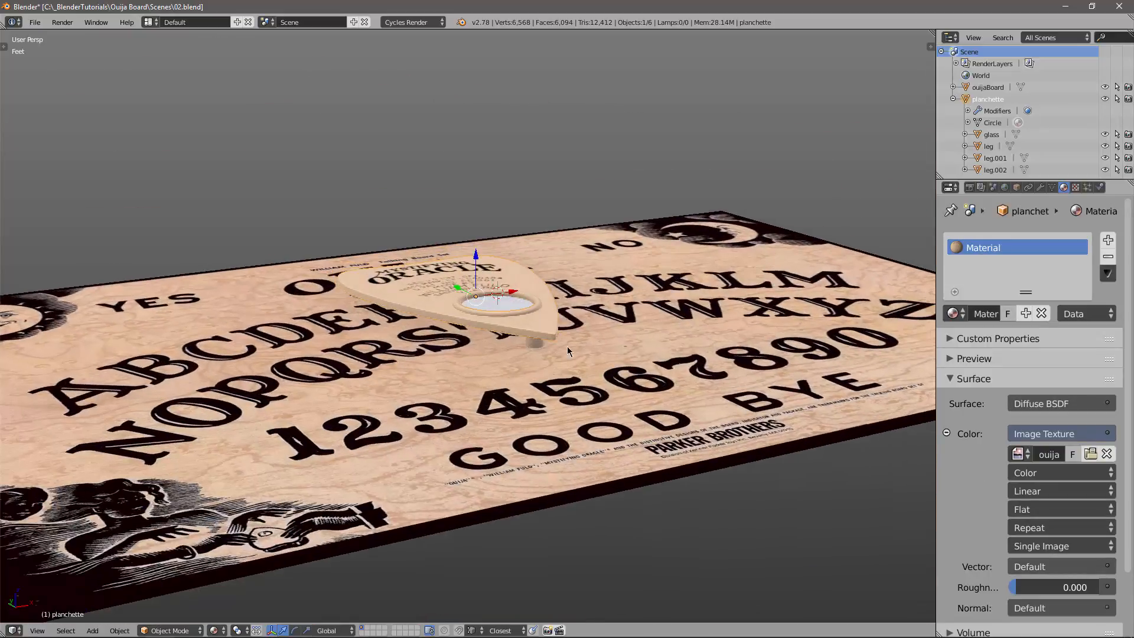
key(n)
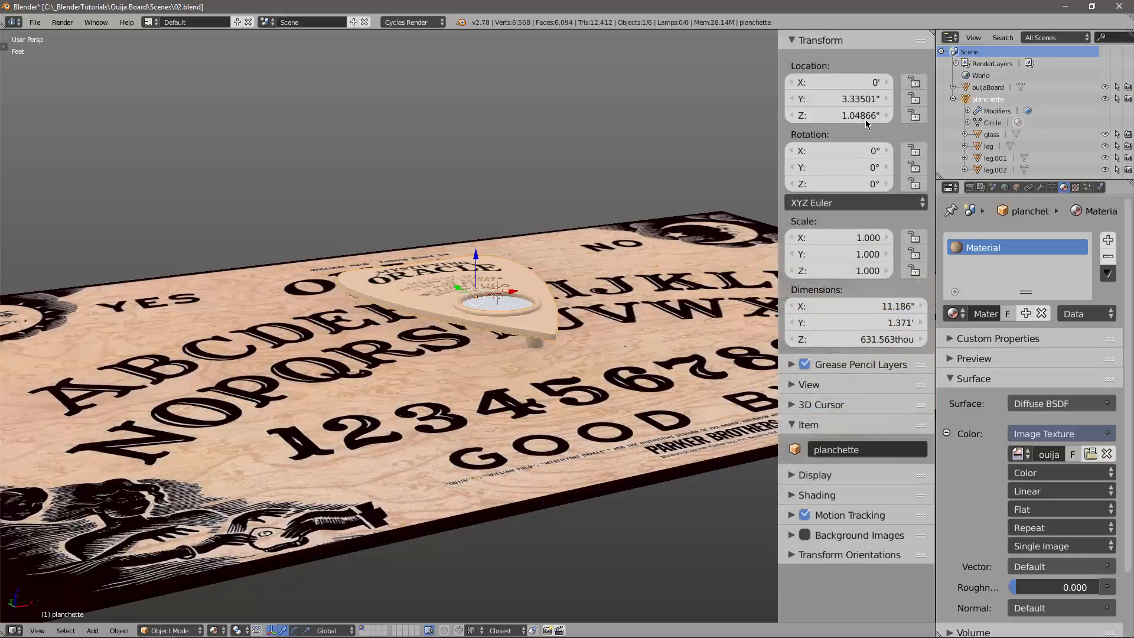
click(913, 116)
middle_drag(537, 282, 527, 256)
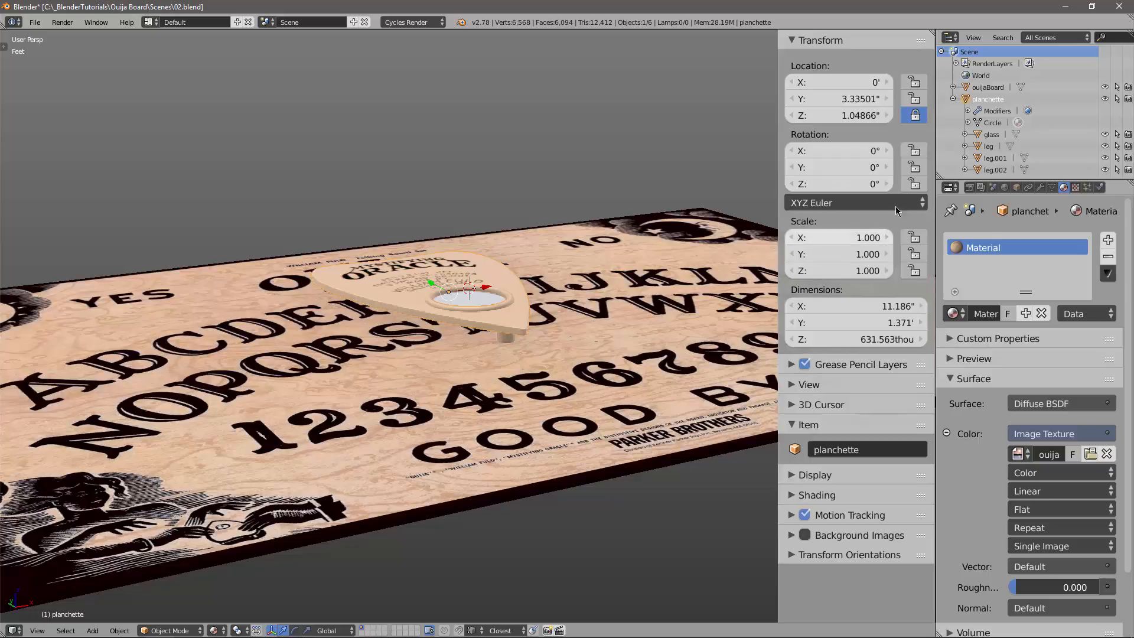
drag(915, 150, 915, 166)
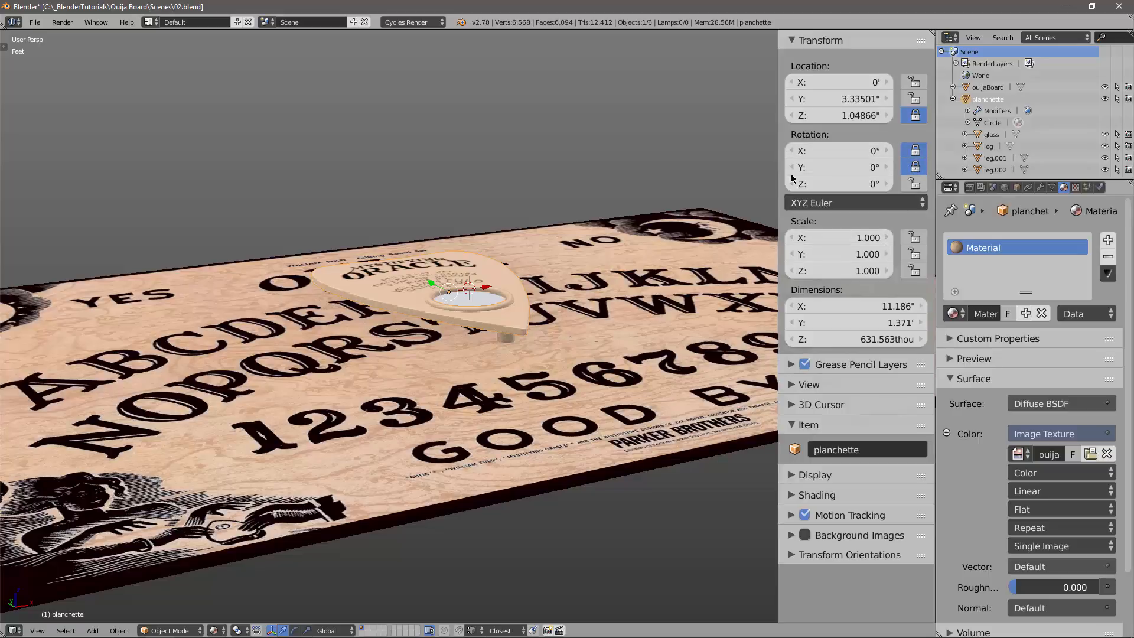
drag(915, 238, 924, 262)
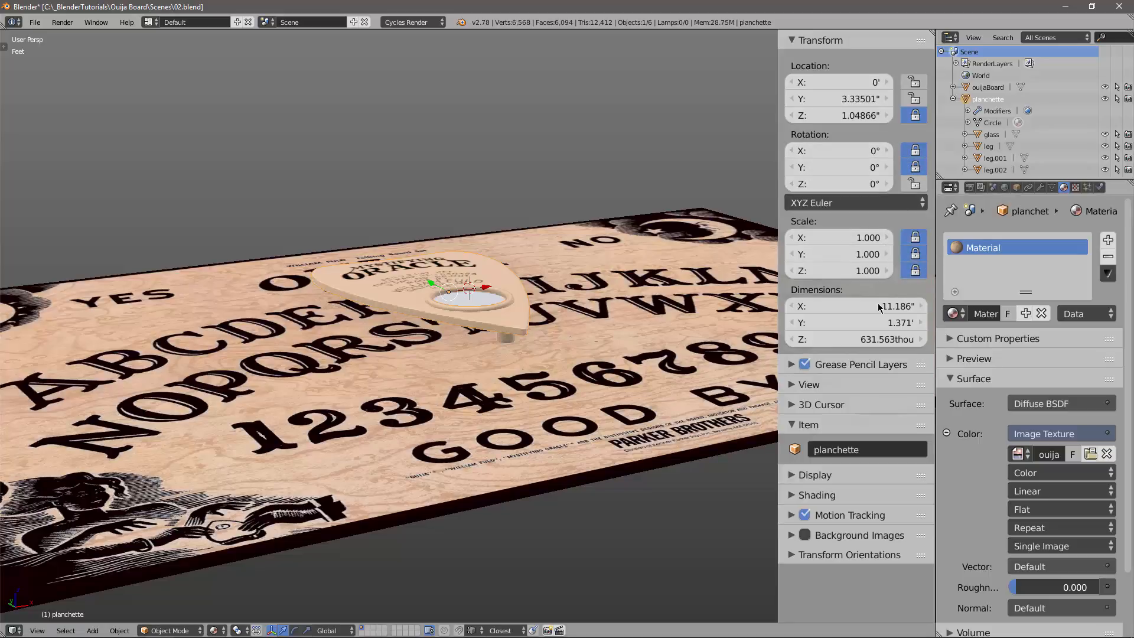
key(n)
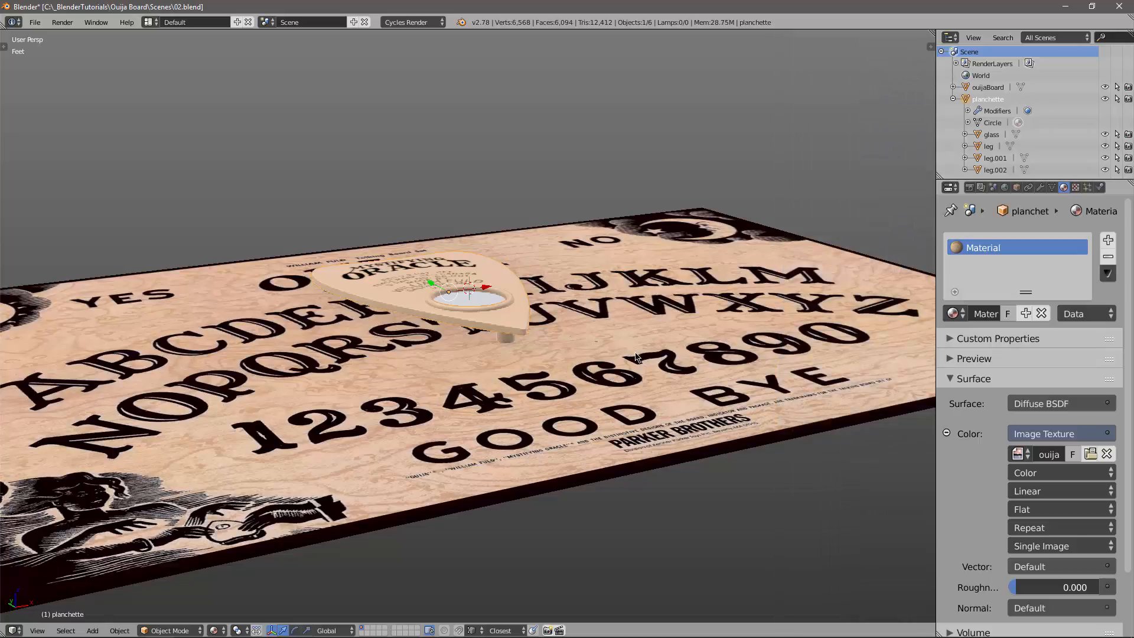
Rotate the planchette about its vertical axis so its tip points towards the word NO.
middle_drag(636, 357, 632, 384)
key(r)
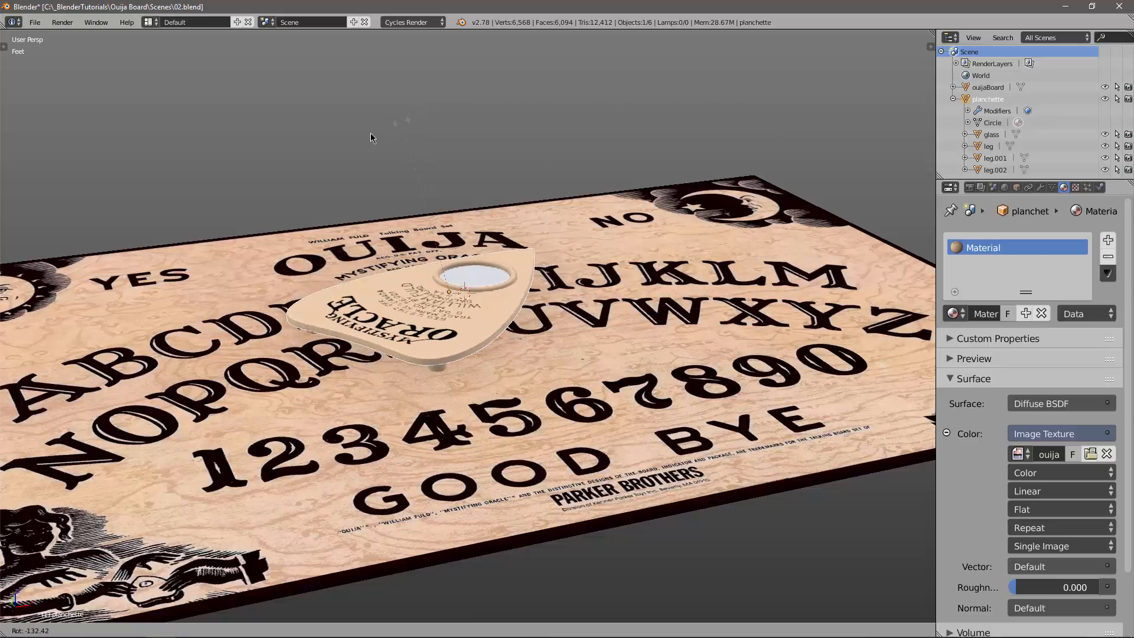
click(440, 191)
middle_drag(631, 304, 565, 349)
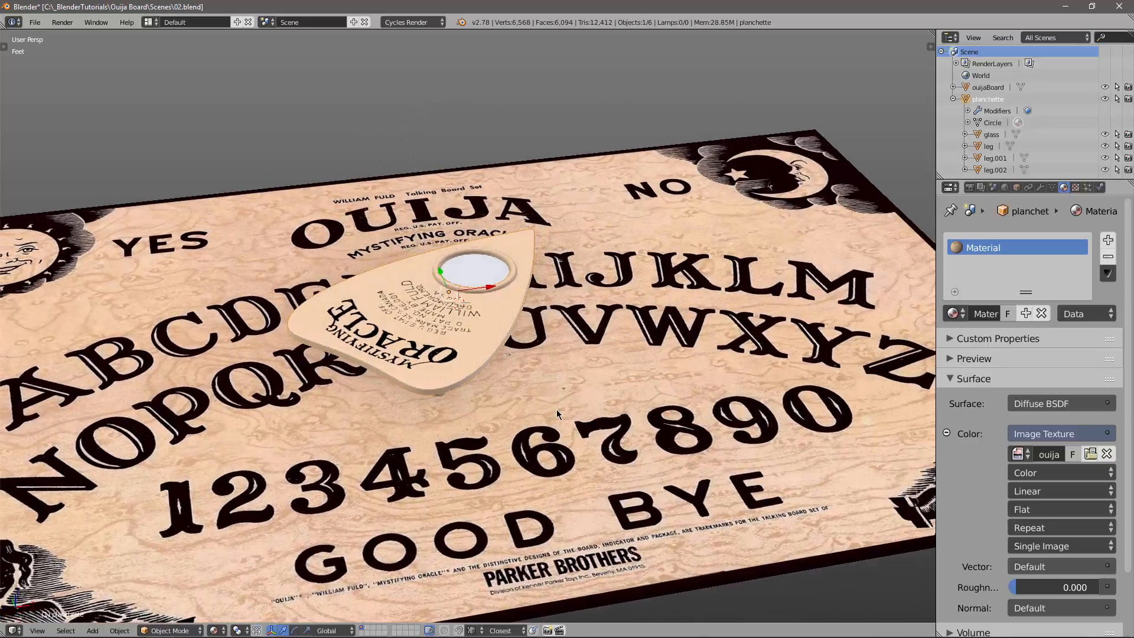
Move the planchette across the board in top view so its tip sits at the letter H and its glass below G.
key(g)
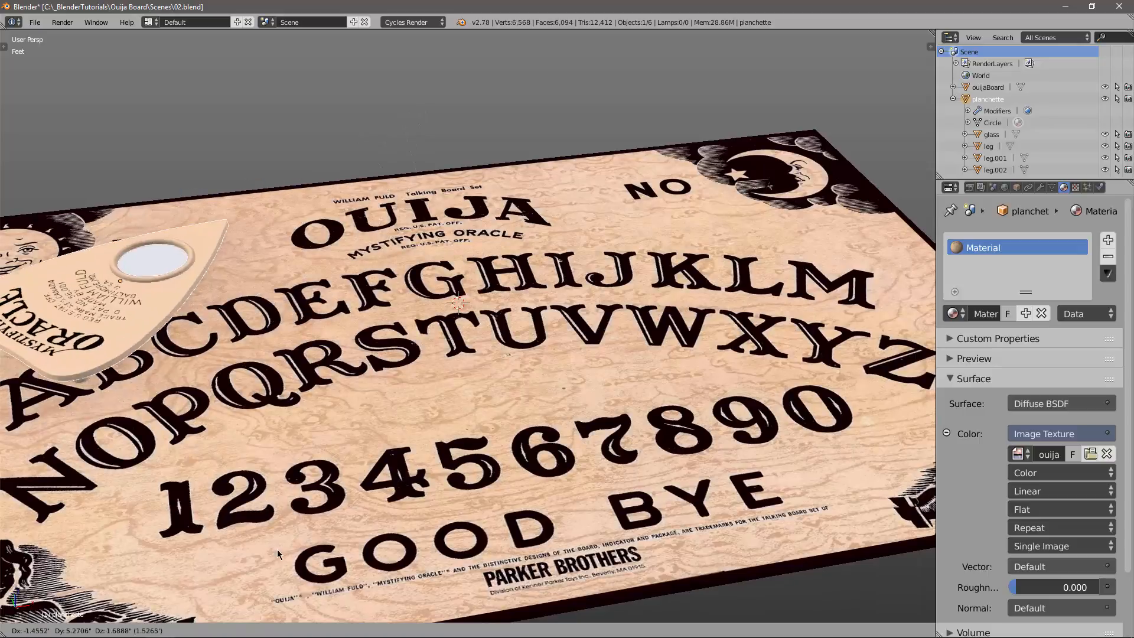
key(Escape)
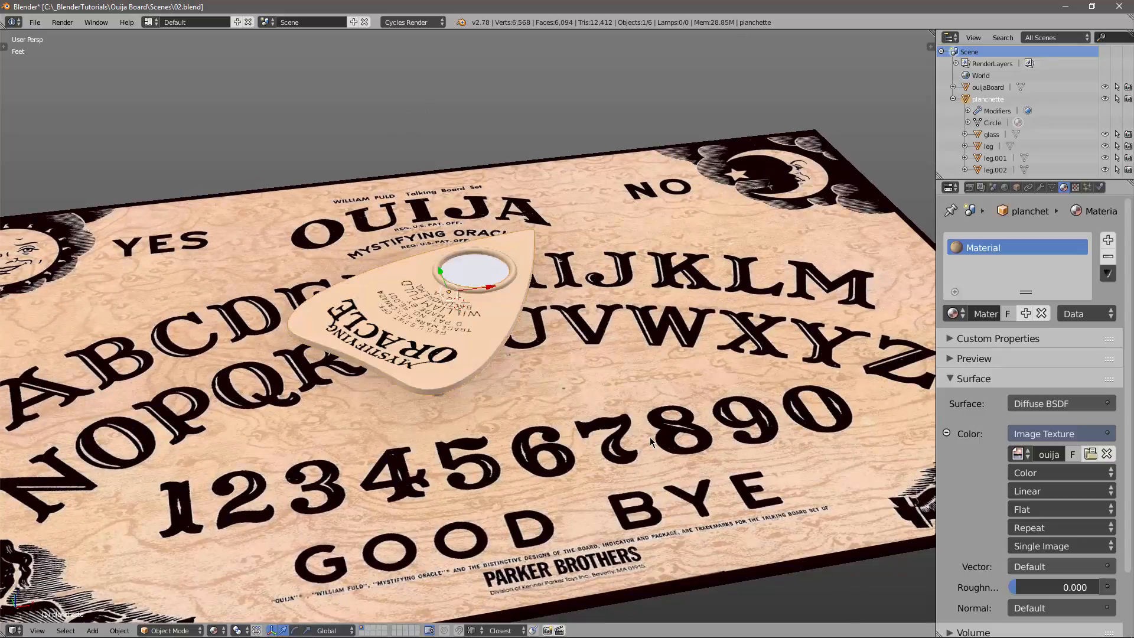
key(KP_7)
scroll(603, 493, down, 1)
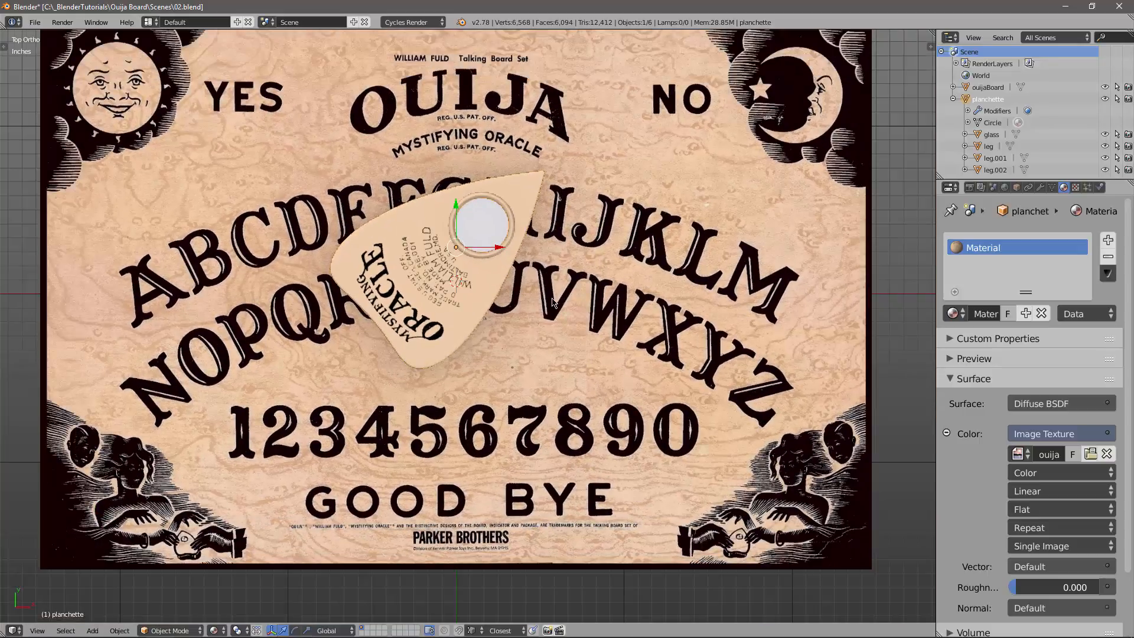
scroll(553, 302, down, 1)
key(g)
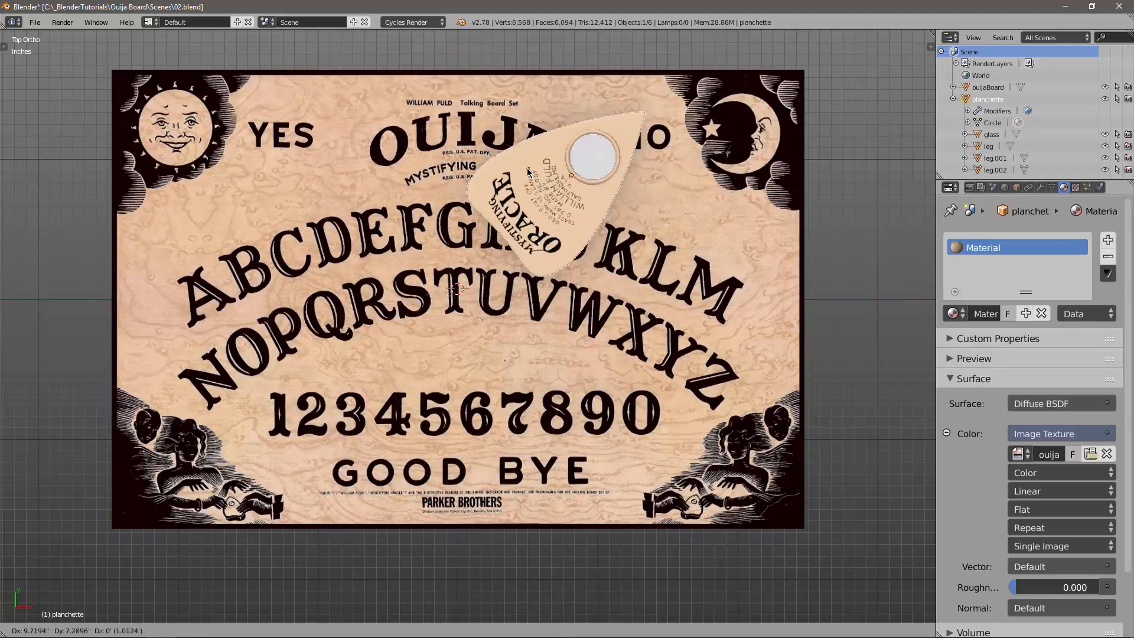
click(529, 344)
Deselect everything and examine the planchette's placement, legs and glass on the board from several angles.
middle_drag(556, 378, 661, 381)
scroll(569, 286, up, 2)
key(a)
scroll(541, 349, up, 1)
scroll(496, 361, down, 4)
scroll(502, 364, up, 4)
scroll(511, 364, down, 2)
scroll(583, 373, up, 3)
scroll(582, 373, down, 2)
scroll(460, 345, up, 4)
middle_drag(459, 345, 473, 311)
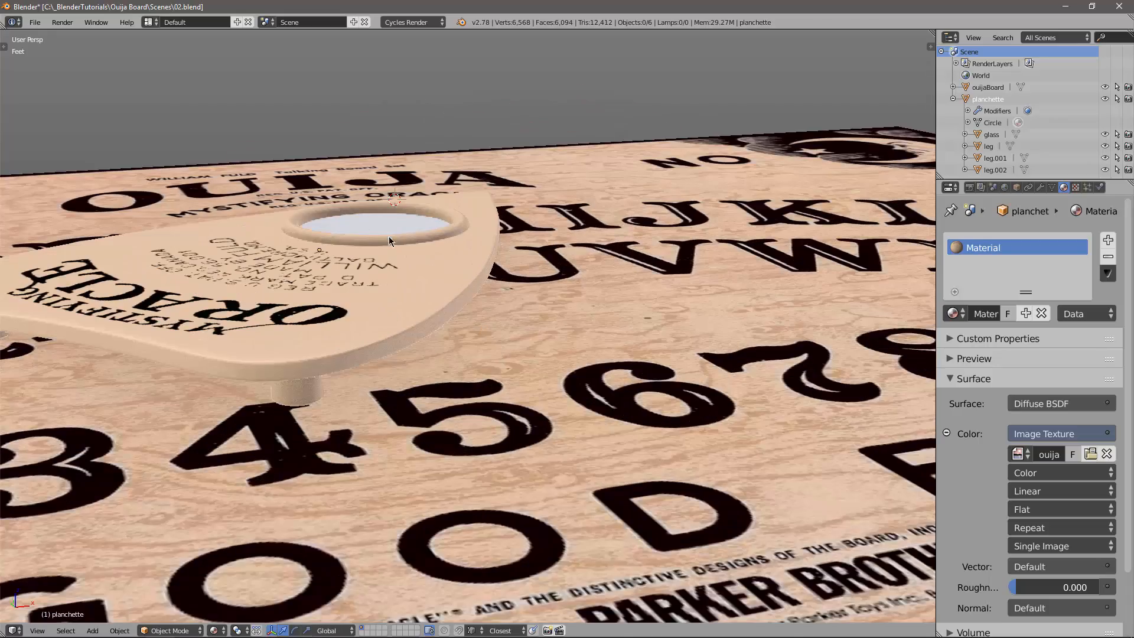
middle_drag(389, 236, 443, 252)
scroll(416, 245, up, 2)
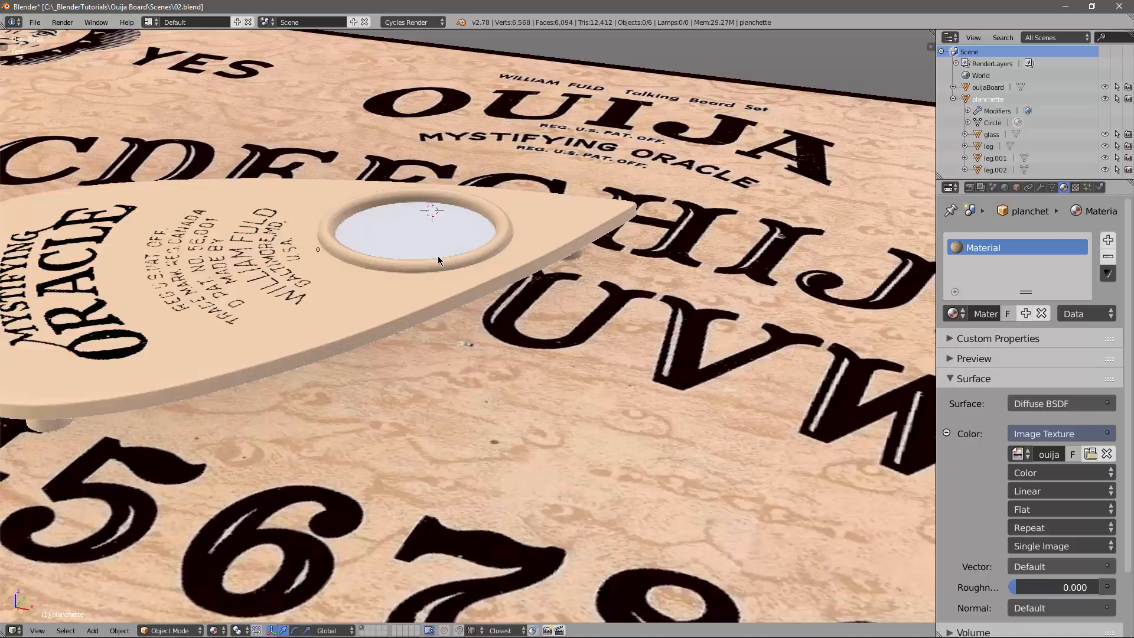
scroll(488, 337, down, 2)
middle_drag(512, 339, 486, 411)
scroll(469, 349, down, 2)
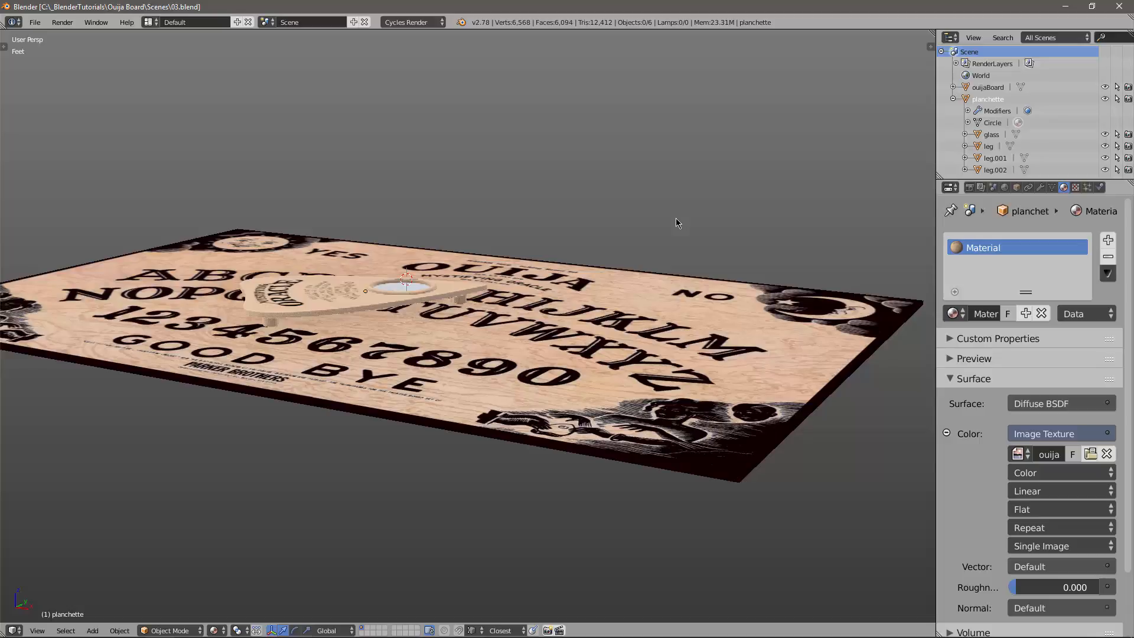
Select the glass in the planchette's round hole and frame it close up from above.
middle_drag(466, 274, 543, 396)
scroll(480, 370, up, 1)
scroll(480, 370, up, 5)
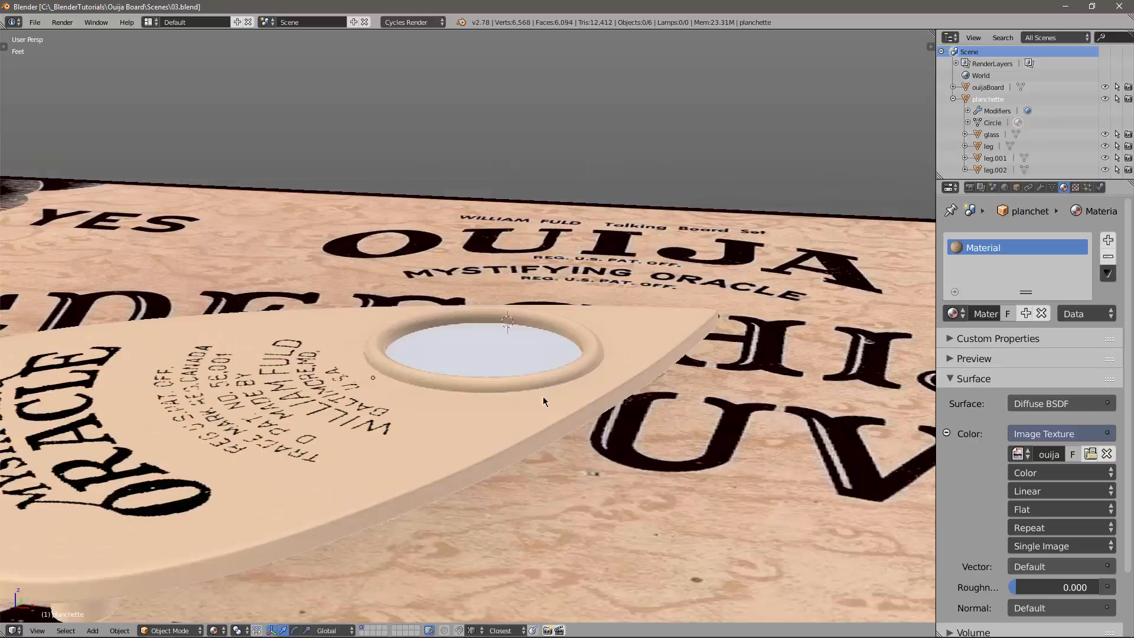
middle_drag(499, 349, 508, 384)
right_click(507, 387)
scroll(531, 383, down, 2)
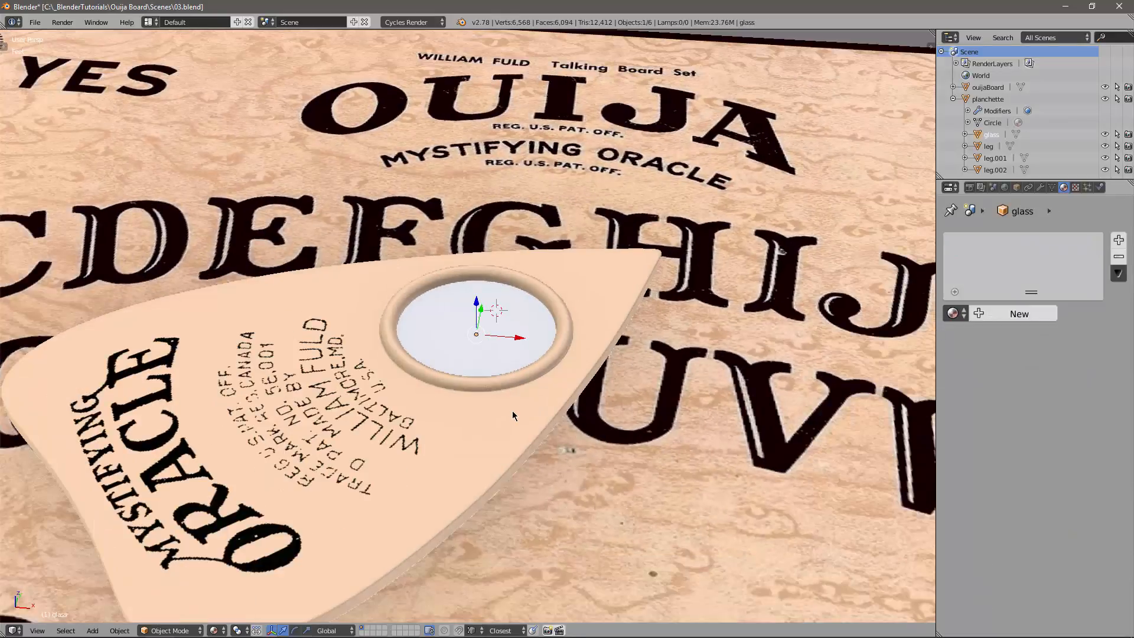
scroll(523, 362, up, 2)
middle_drag(531, 363, 550, 384)
shift+middle_drag(549, 416, 531, 472)
scroll(532, 402, down, 2)
middle_drag(533, 415, 499, 387)
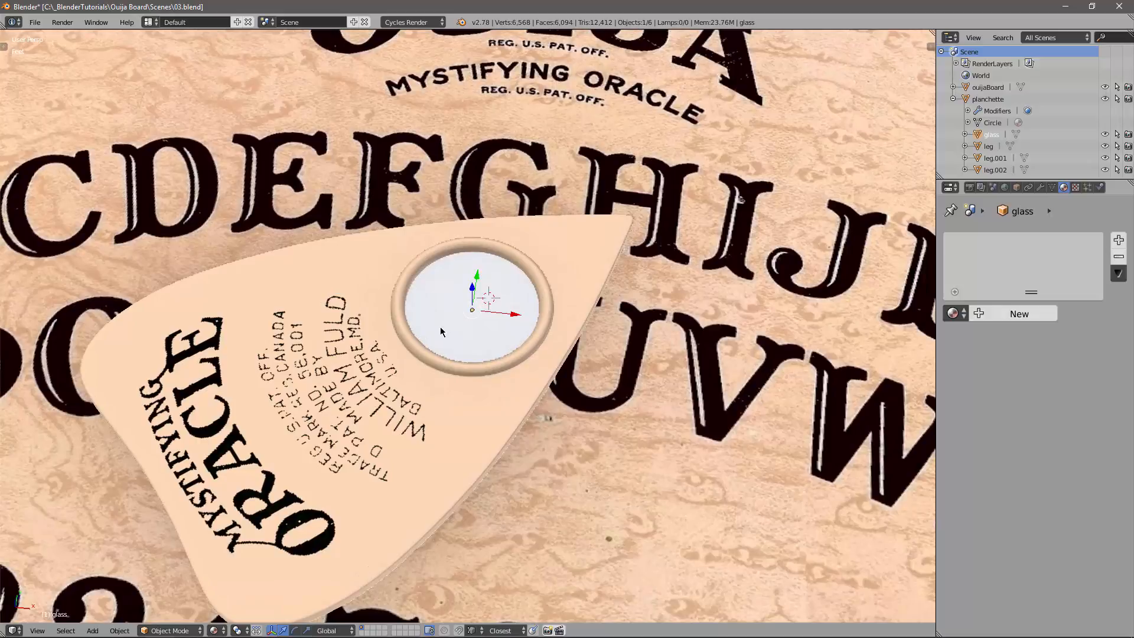
Split the 3D view horizontally, turn the upper area into a Node Editor and hide its sidebar.
drag(932, 34, 937, 242)
click(15, 242)
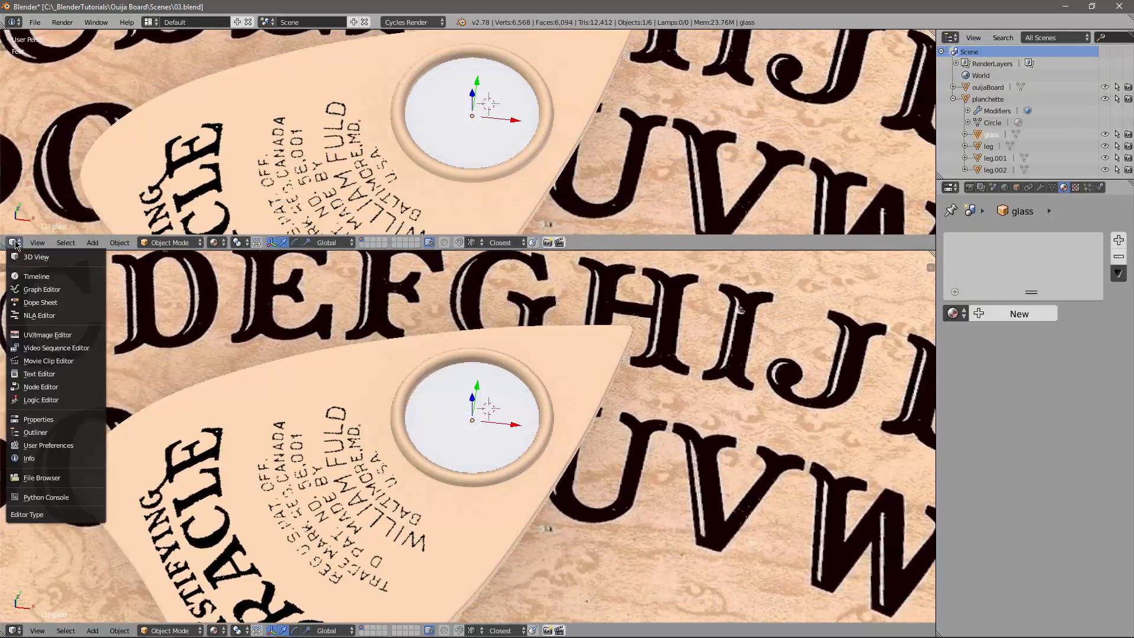
click(44, 388)
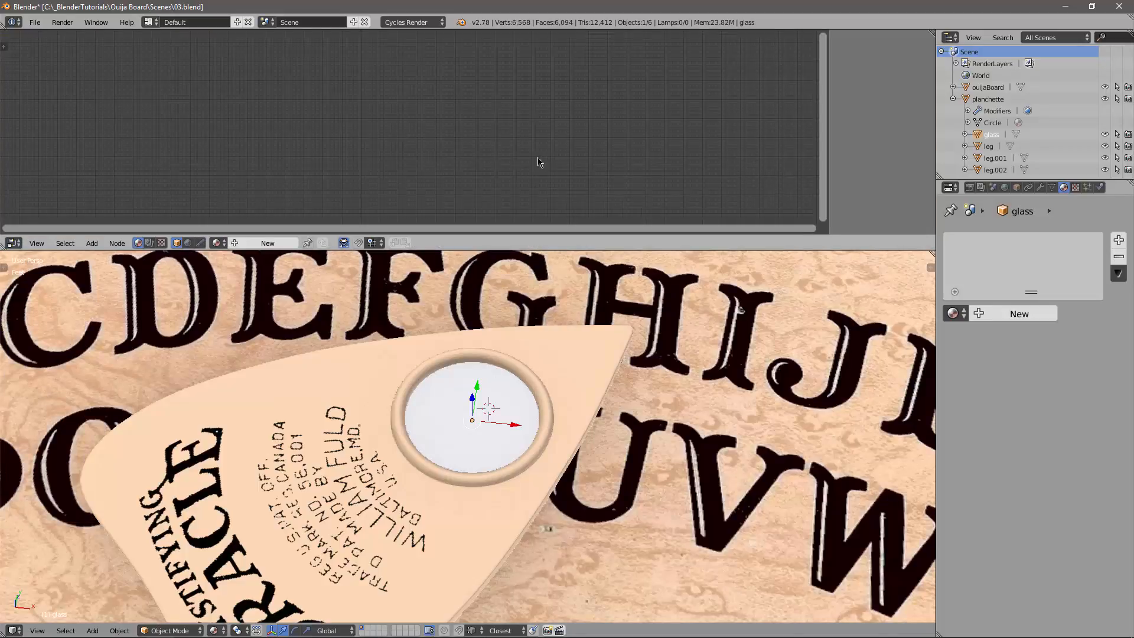
key(n)
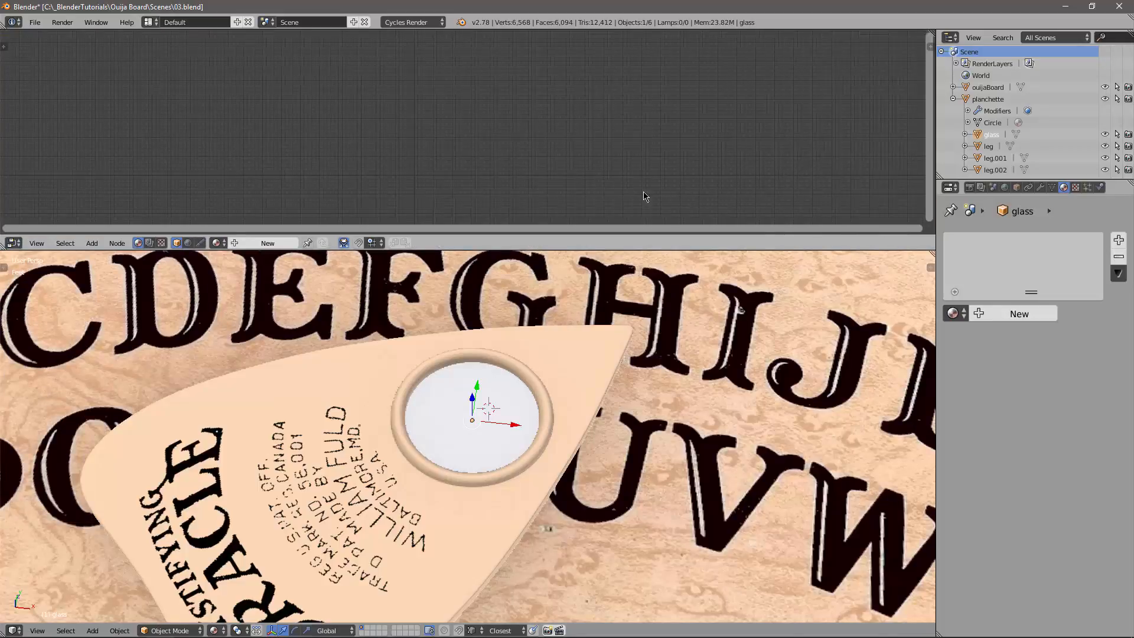
Create a new material for the glass and frame its nodes in the Node Editor.
click(1009, 316)
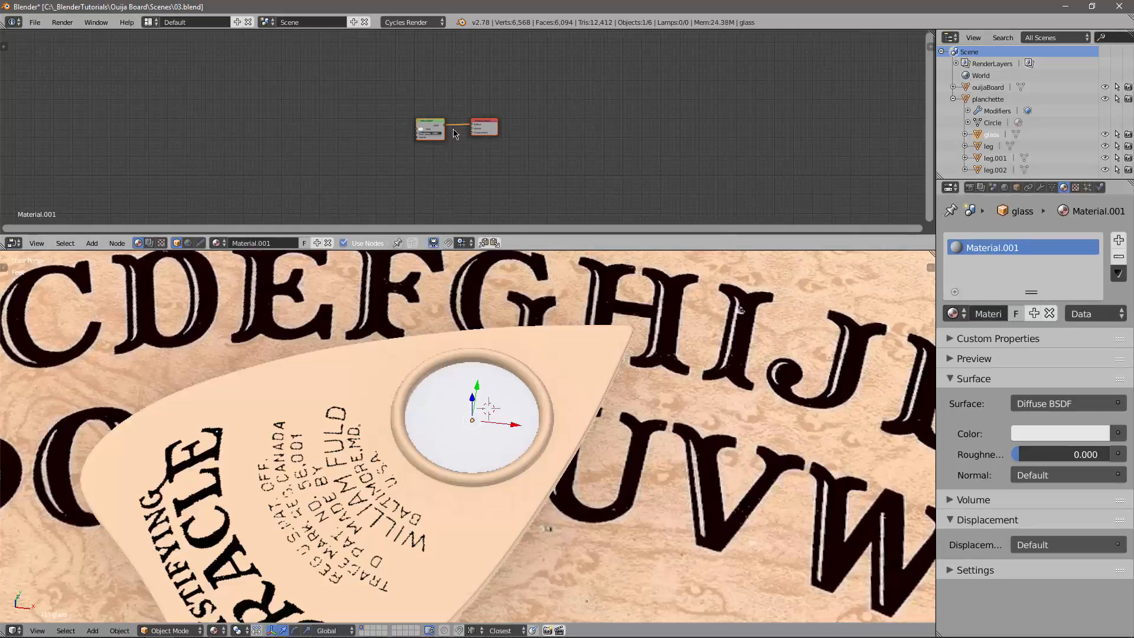
key(Home)
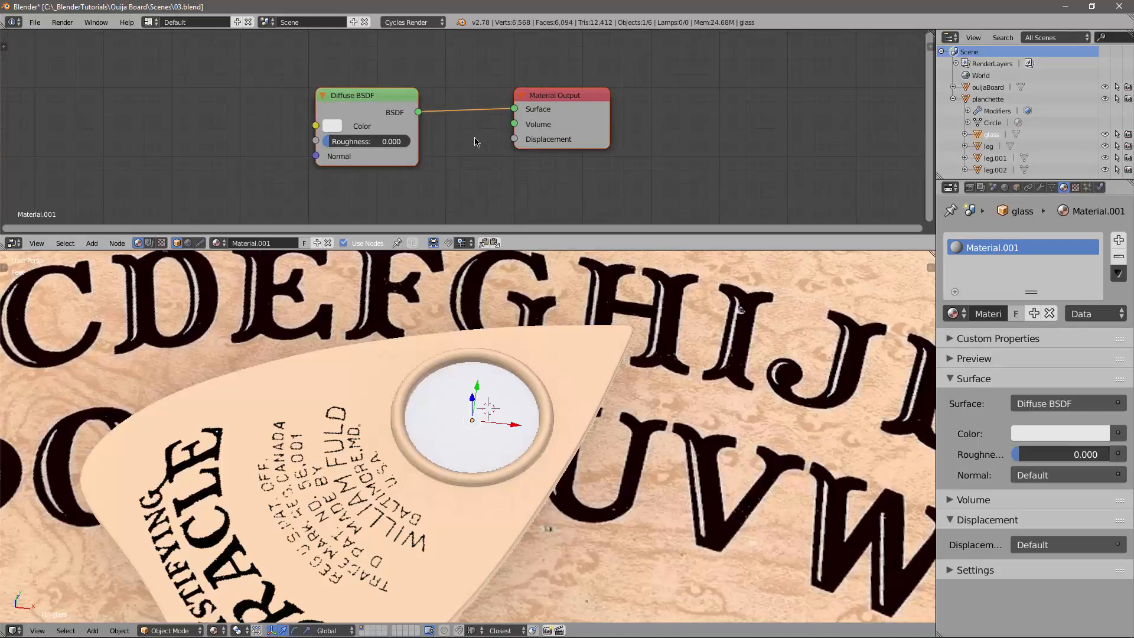
middle_drag(476, 142, 491, 150)
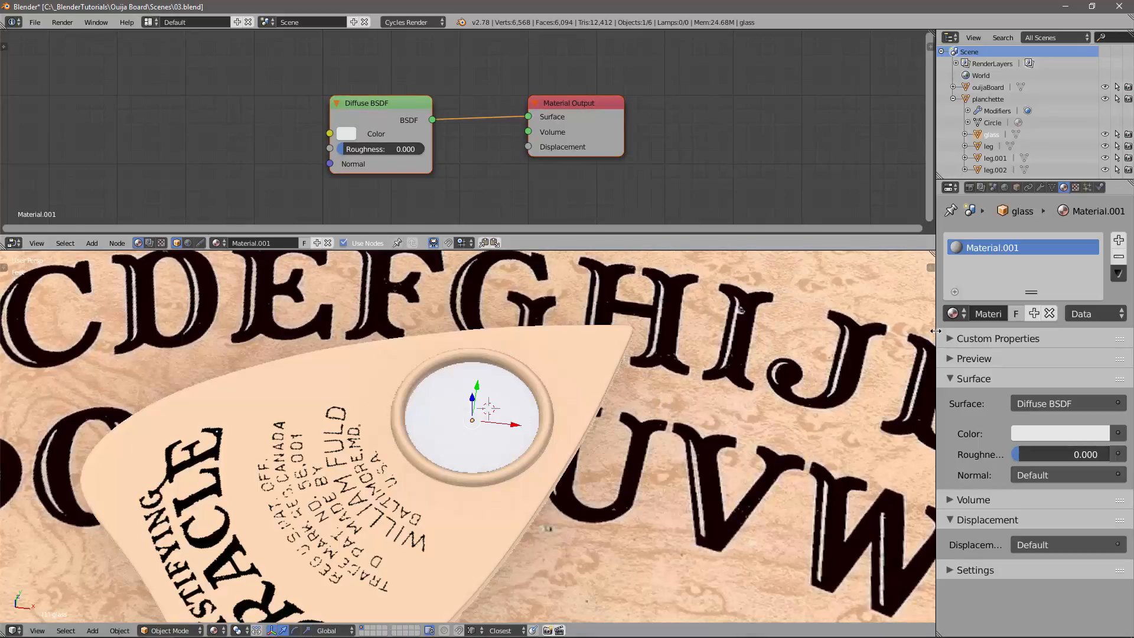
Plug an Environment Texture into the world Background surface's color.
click(1005, 188)
click(1034, 330)
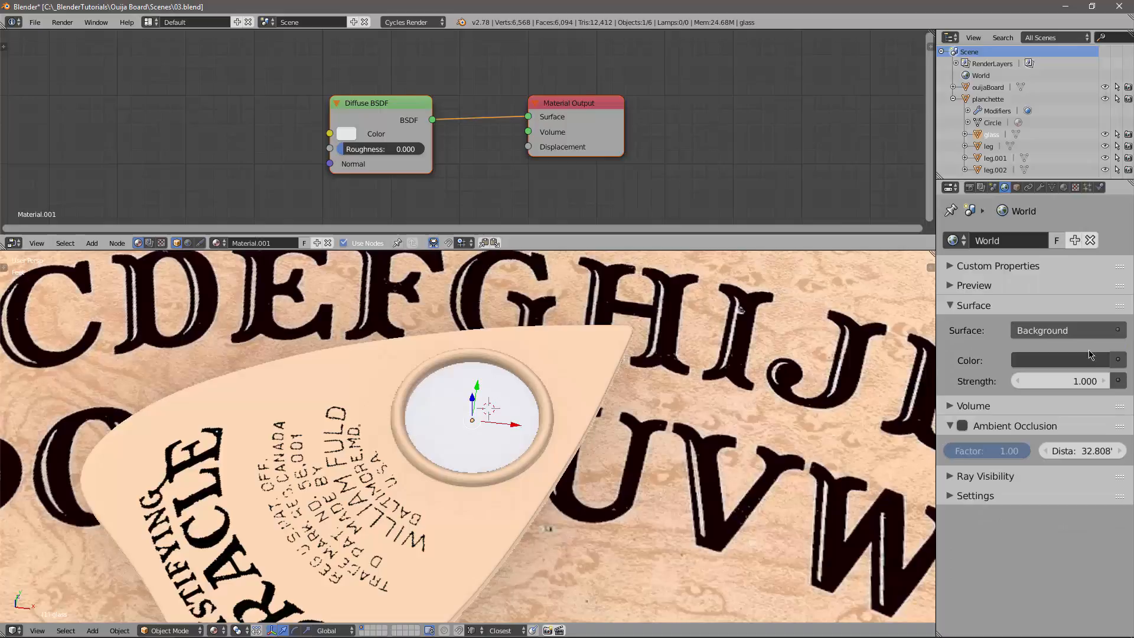
click(1118, 359)
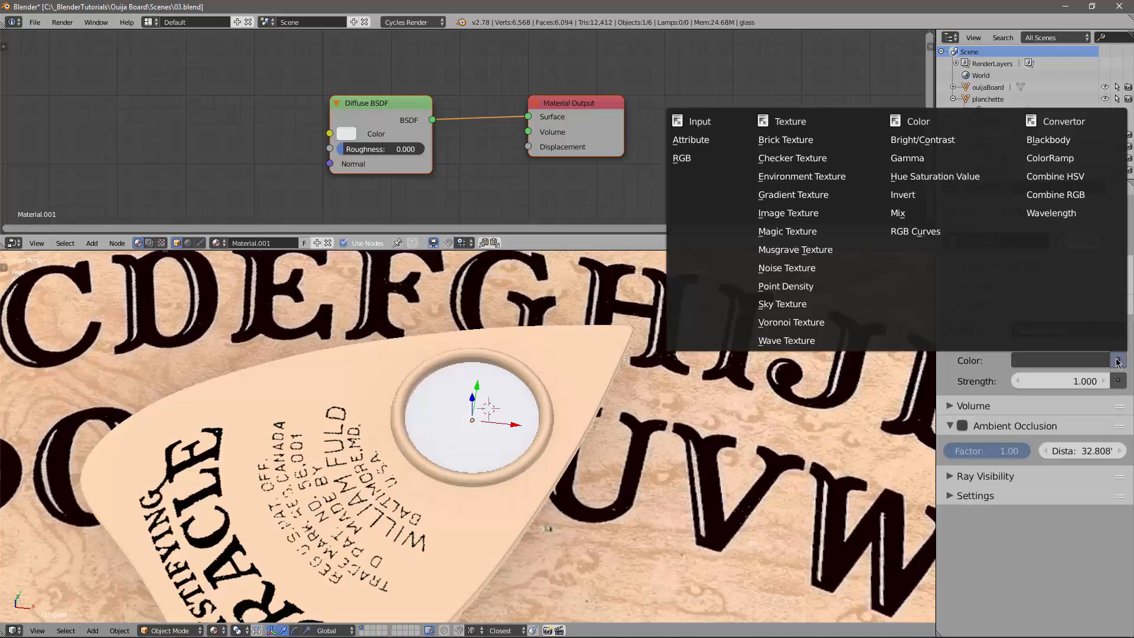
click(801, 176)
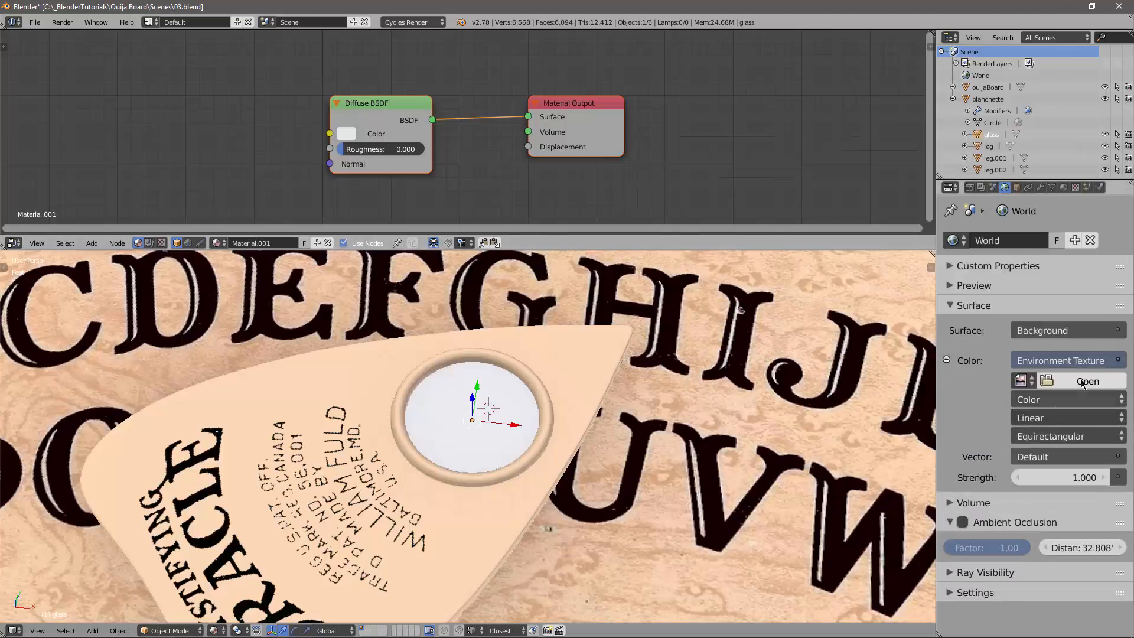
Try to load an image from the References folder into the world's Environment Texture.
click(1088, 380)
click(214, 136)
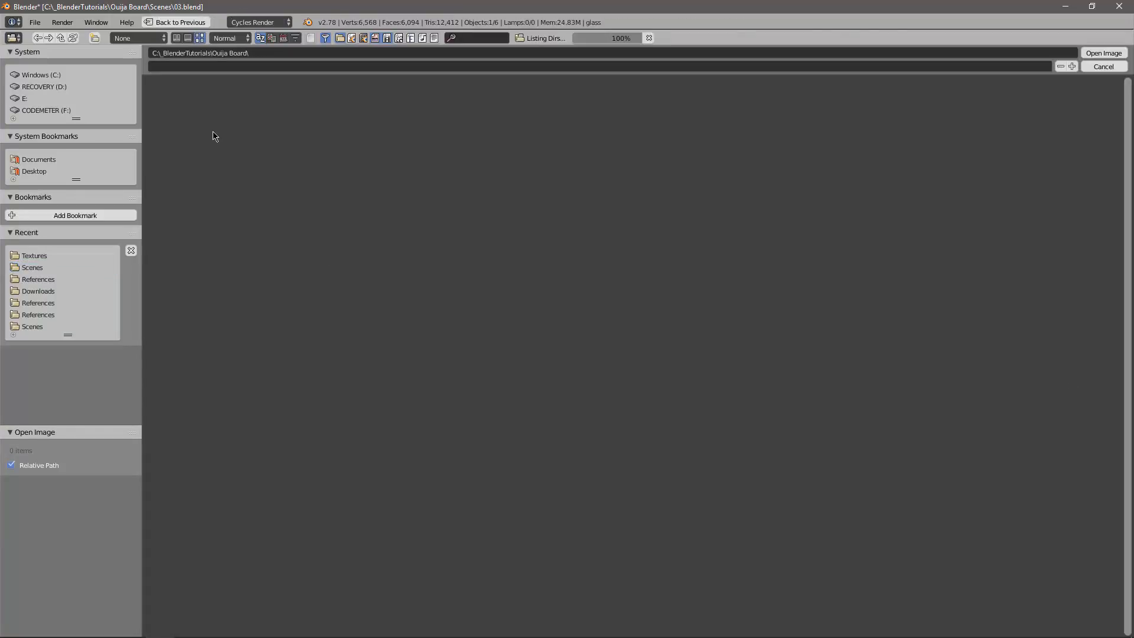
click(273, 135)
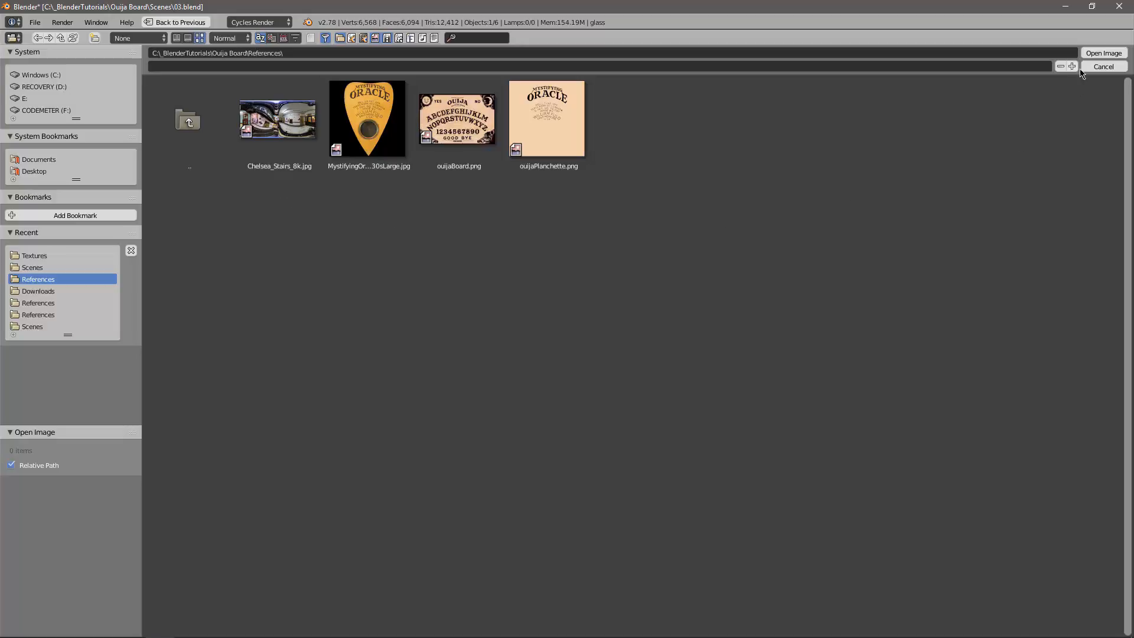
click(1103, 52)
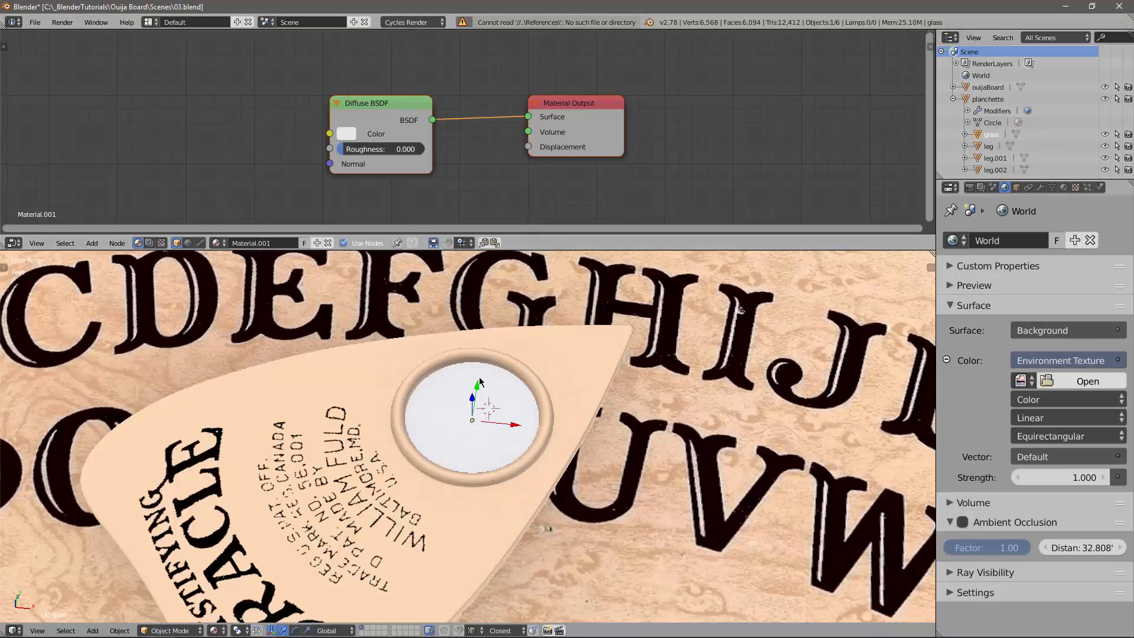
Set a render border around the glass and planchette tip, and switch the 3D view to Rendered shading.
middle_drag(507, 383, 460, 365)
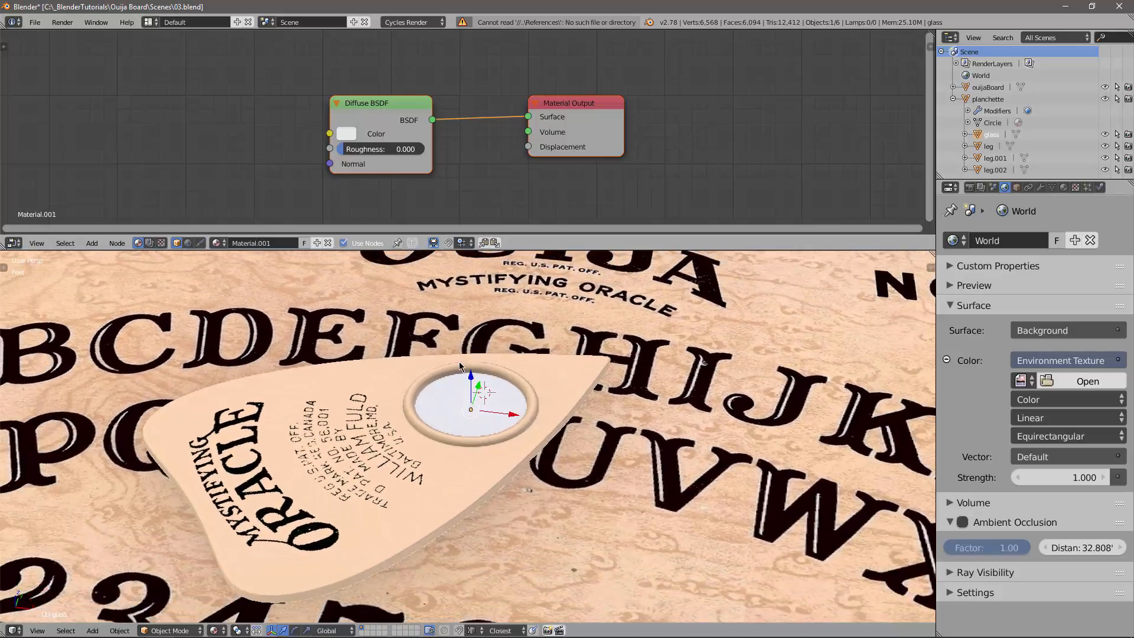
key(b)
drag(345, 315, 606, 492)
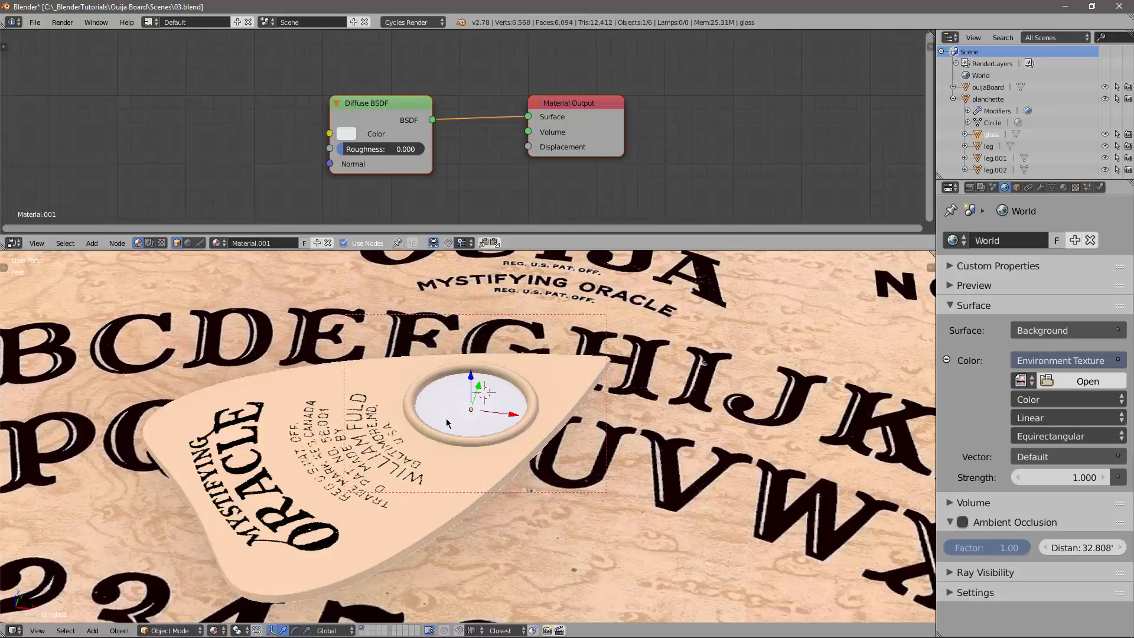
click(220, 628)
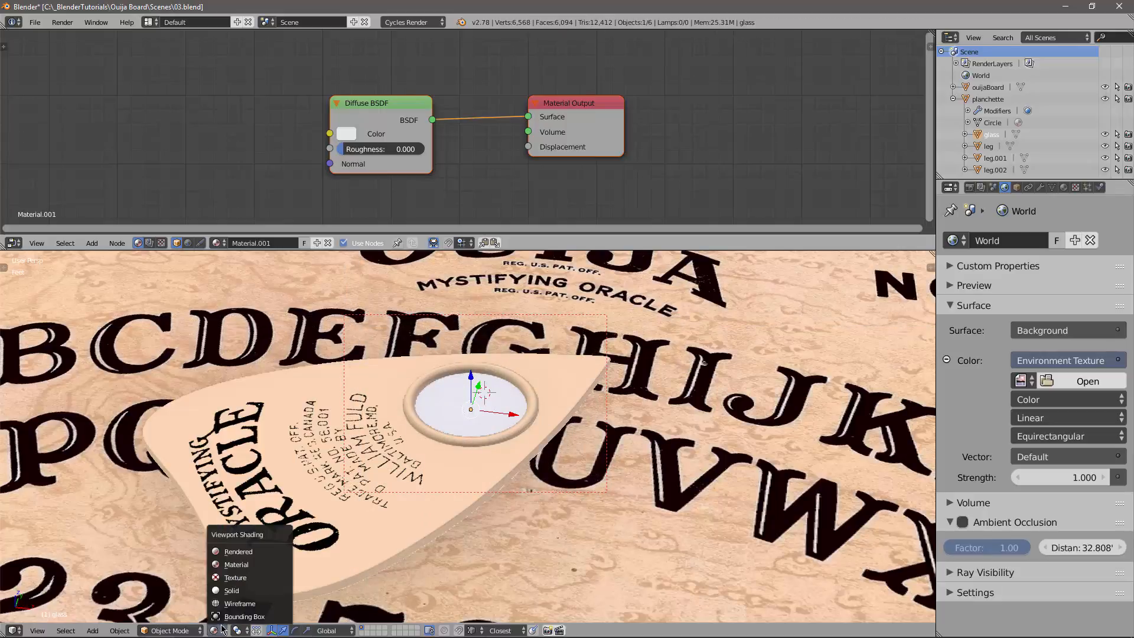
click(234, 551)
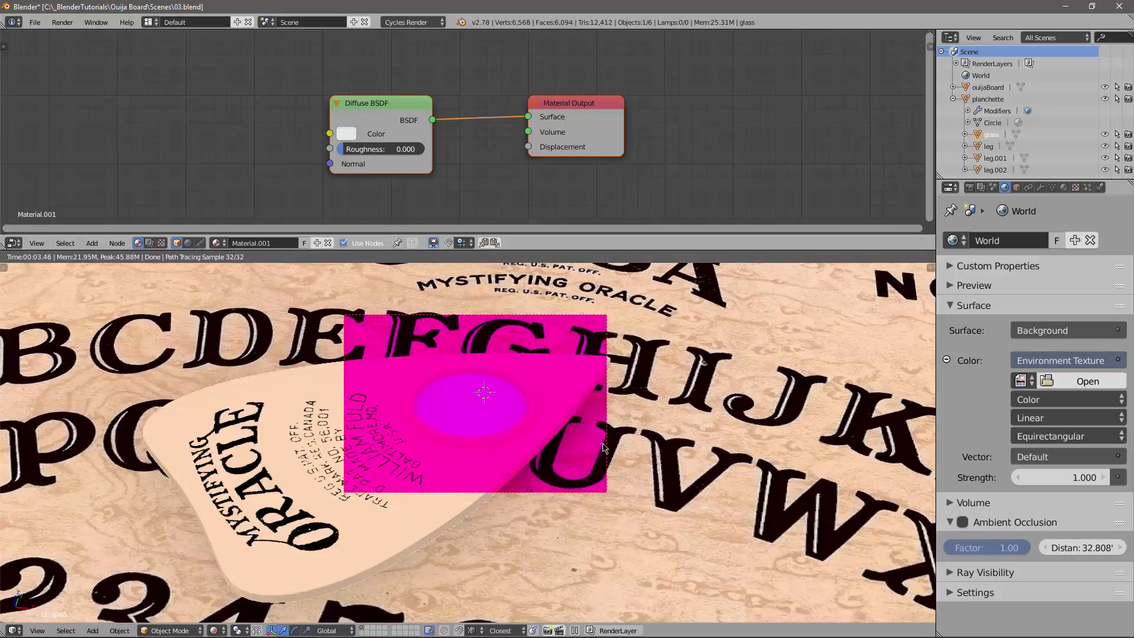
Load Chelsea_Stairs_8k.jpg from the References folder into the world's Environment Texture and set the background strength to 2.
click(1079, 381)
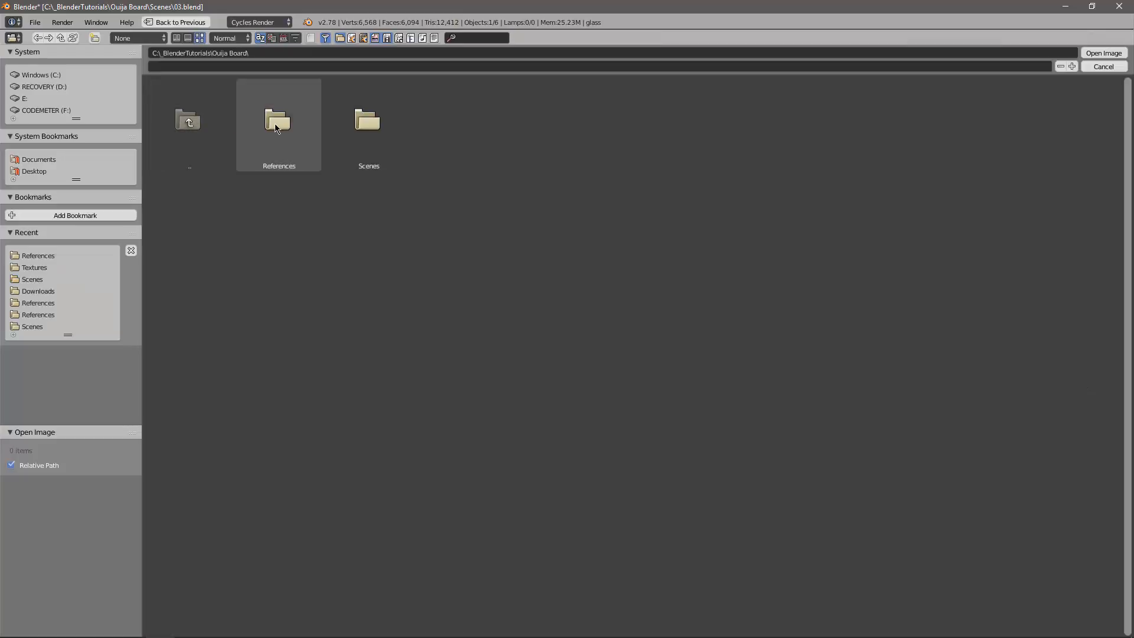
click(276, 121)
click(278, 121)
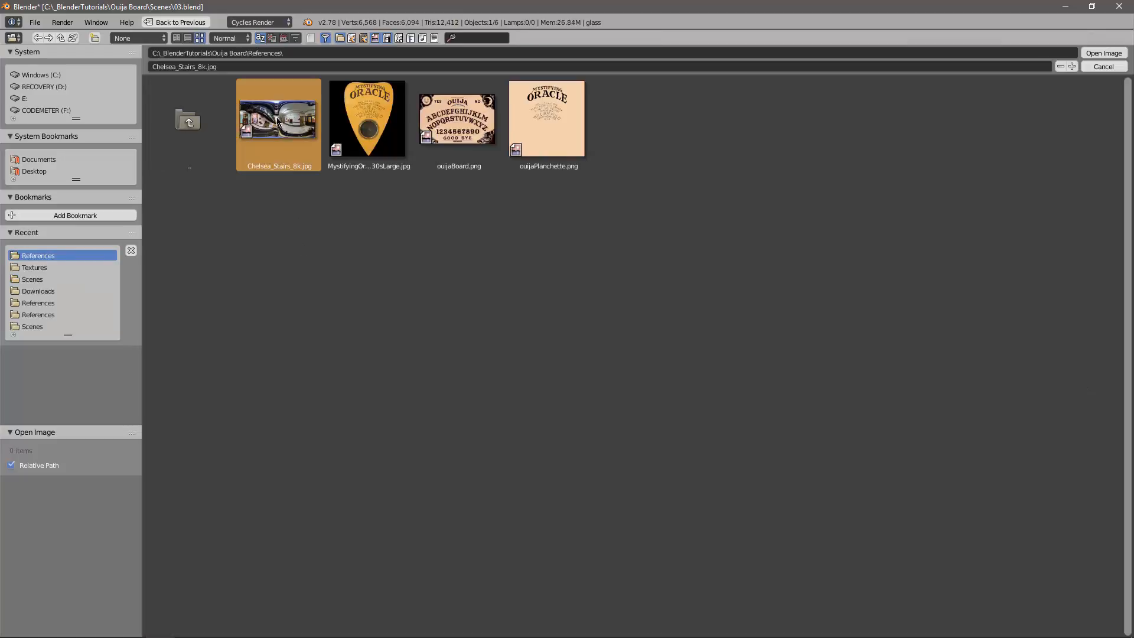
click(1103, 53)
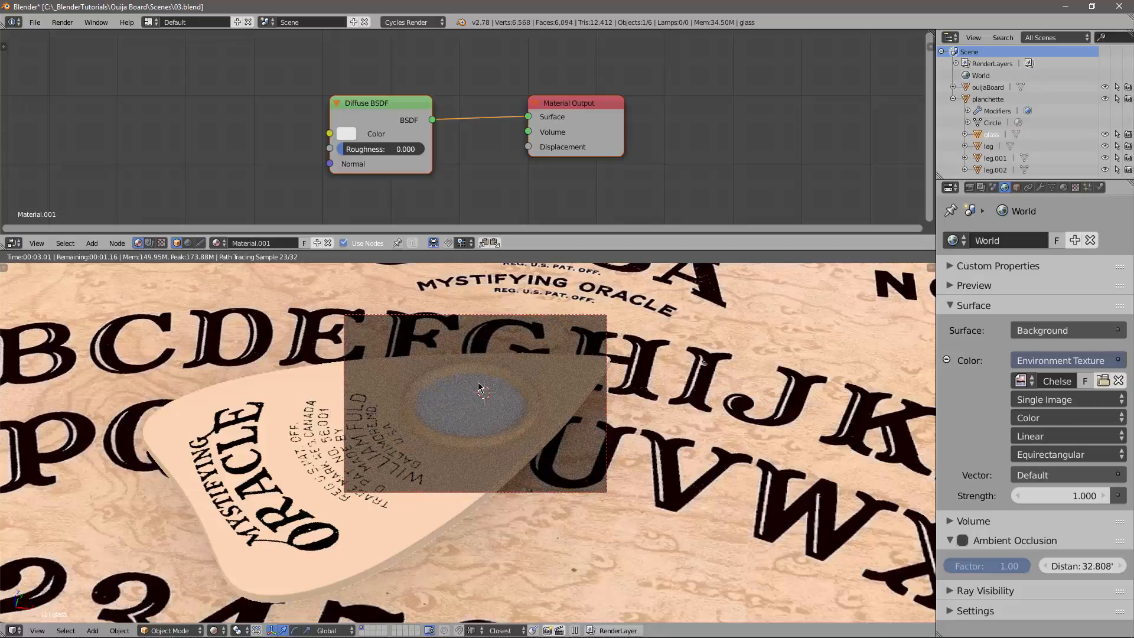
click(1070, 497)
text(2)
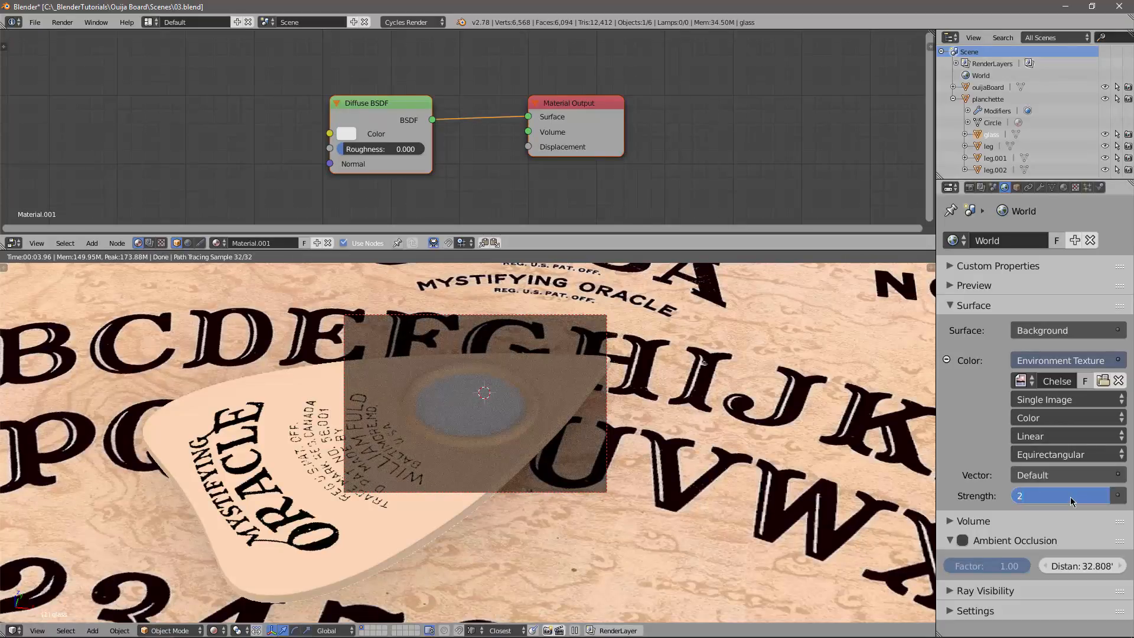
key(Return)
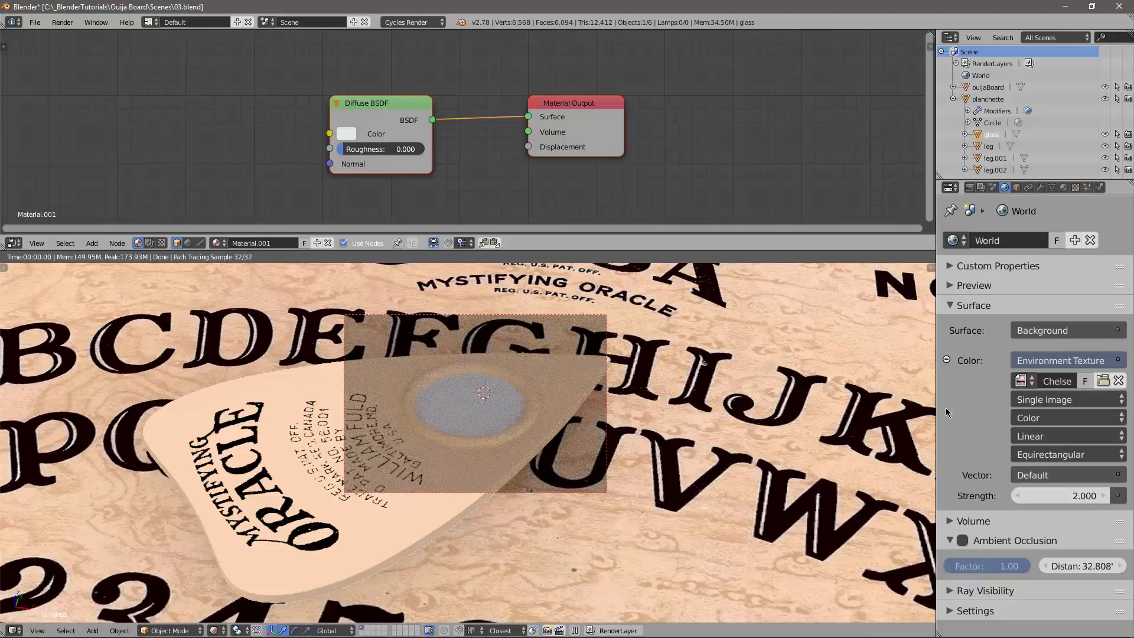
Set the Cycles preview samples to 5 in the render sampling settings.
click(969, 187)
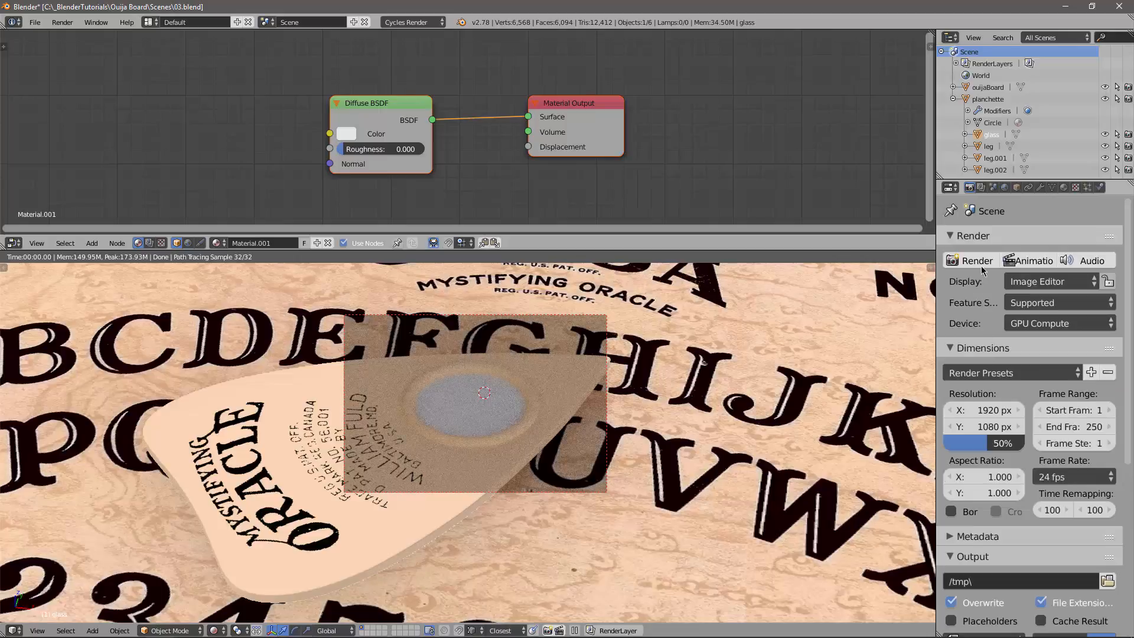
scroll(992, 313, down, 10)
scroll(997, 315, down, 2)
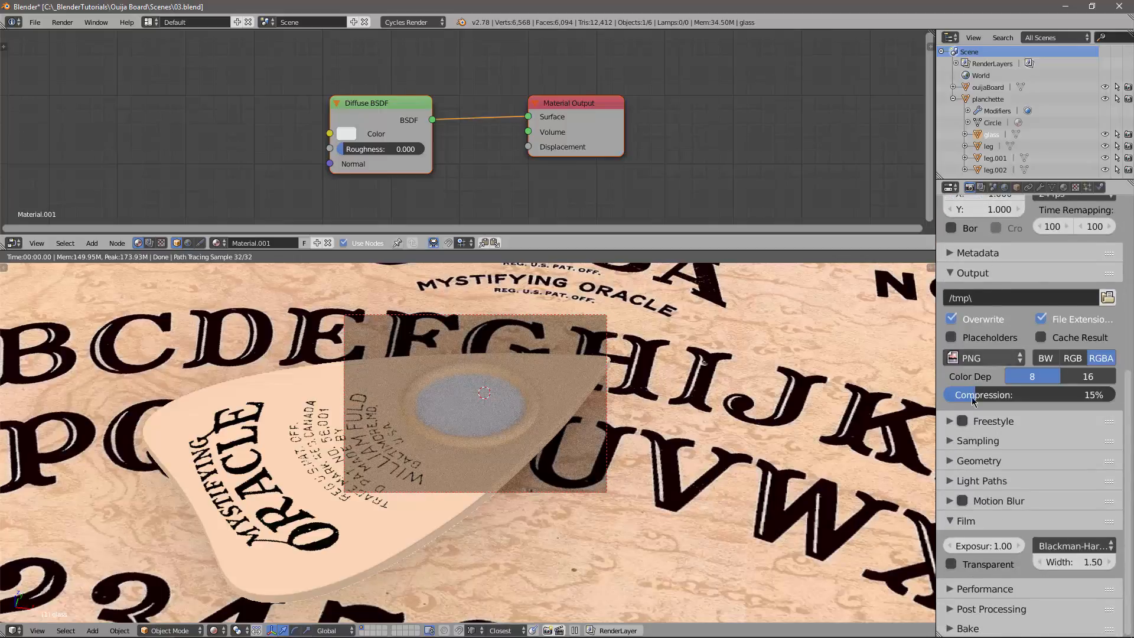
click(971, 437)
scroll(986, 437, down, 5)
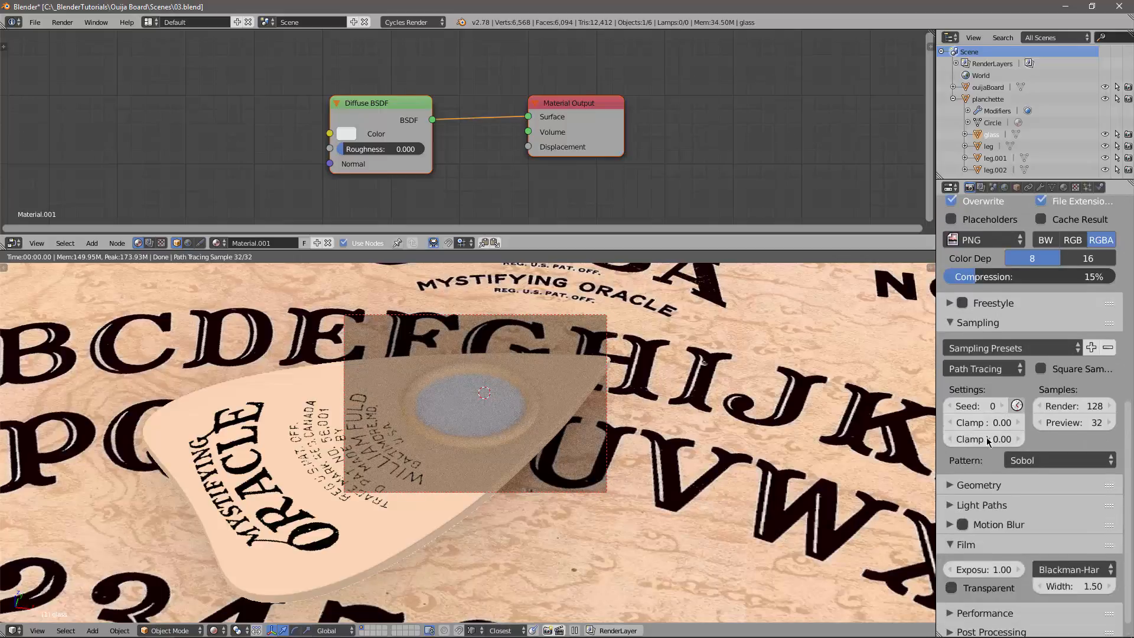
click(1075, 423)
text(5)
key(Return)
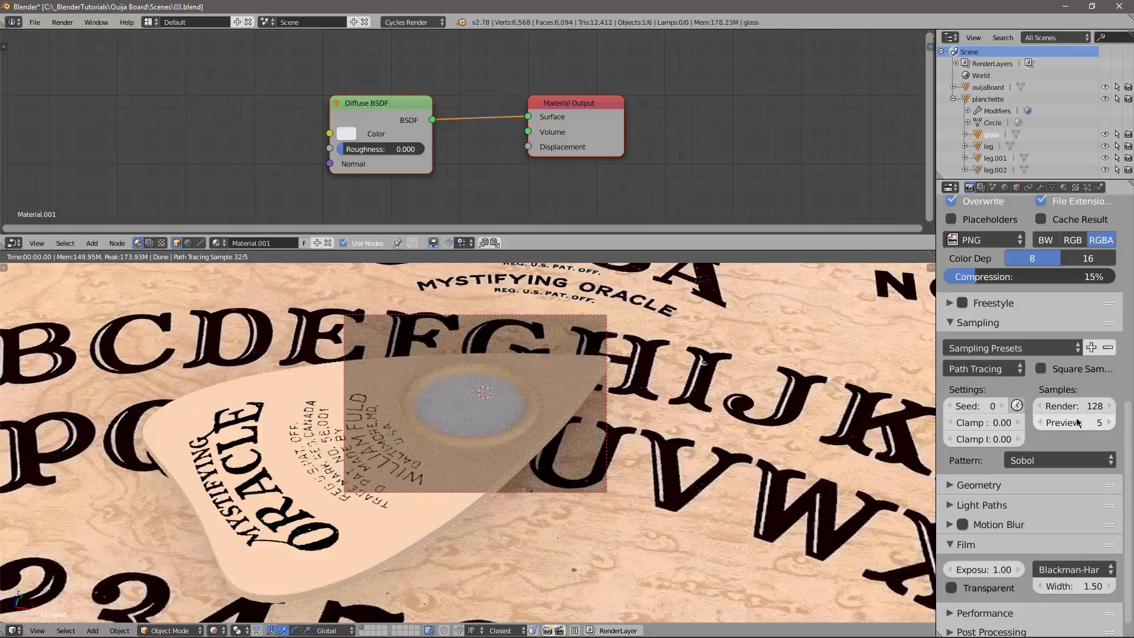
click(1006, 322)
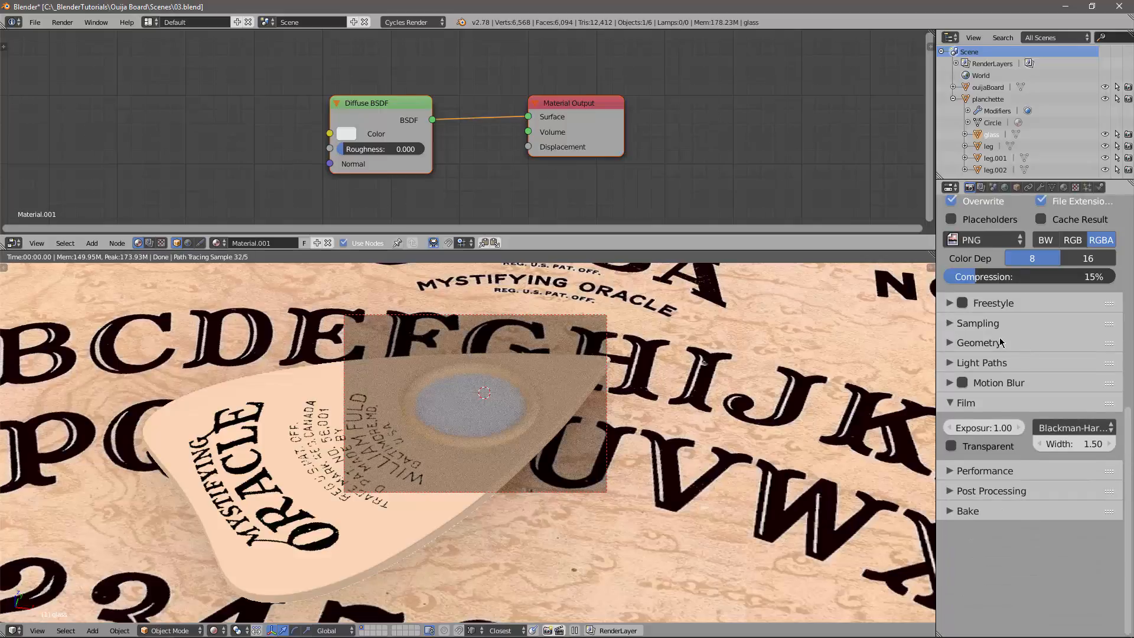
Set all light path bounce values to 8, including maximum, minimum, diffuse, glossy, transmission and volume.
click(1000, 342)
click(995, 344)
click(988, 363)
scroll(1030, 385, down, 1)
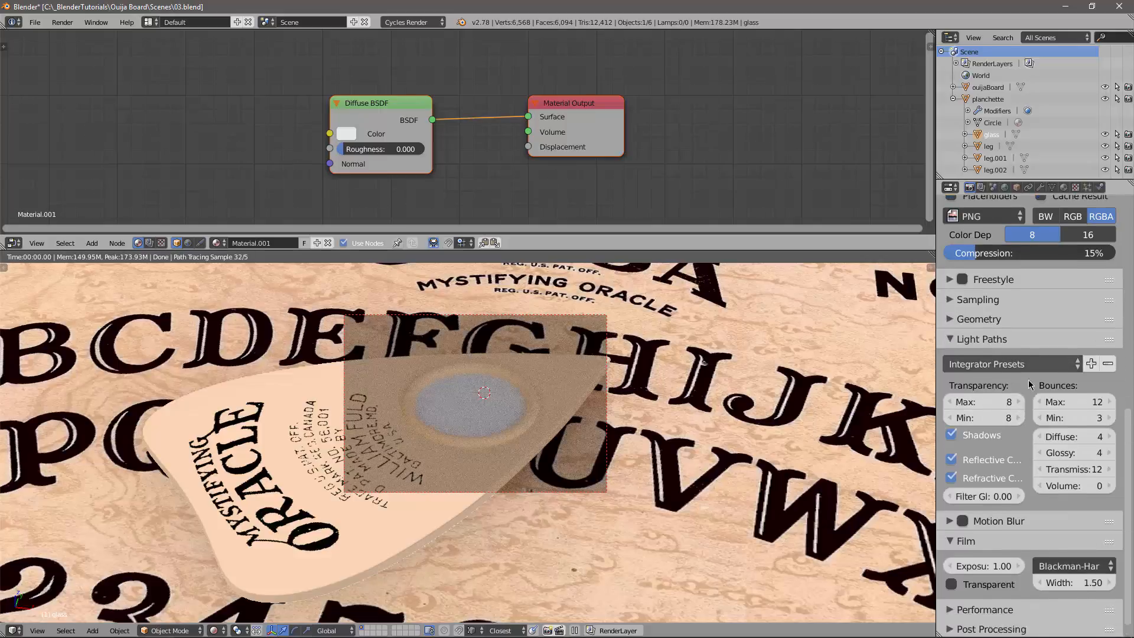
scroll(1030, 384, down, 1)
drag(1080, 381, 1081, 467)
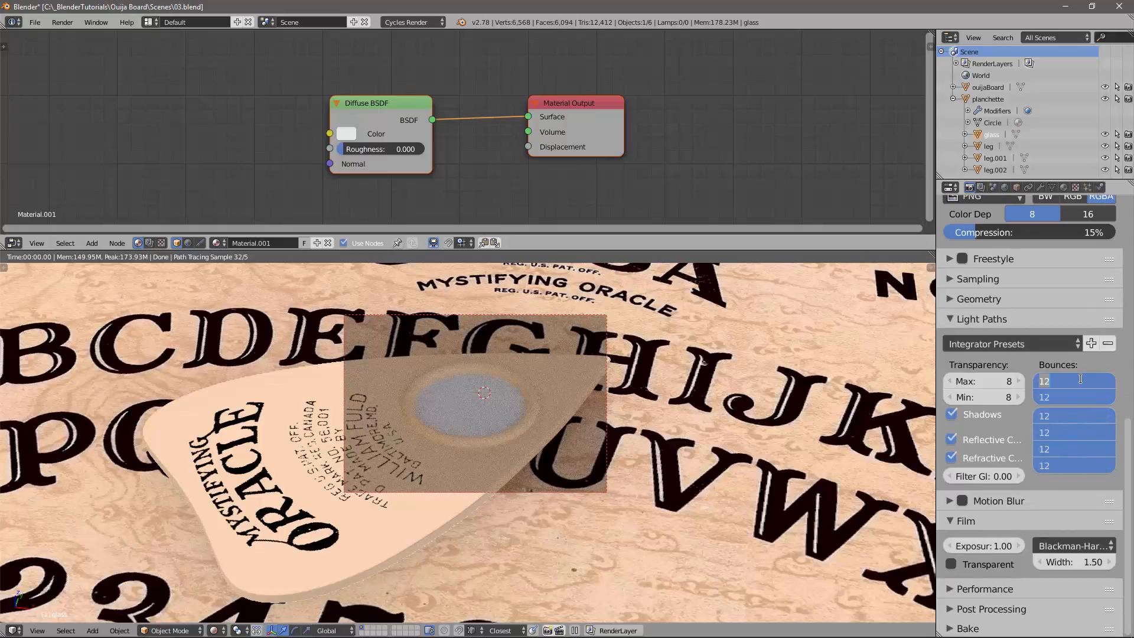
text(8)
key(Return)
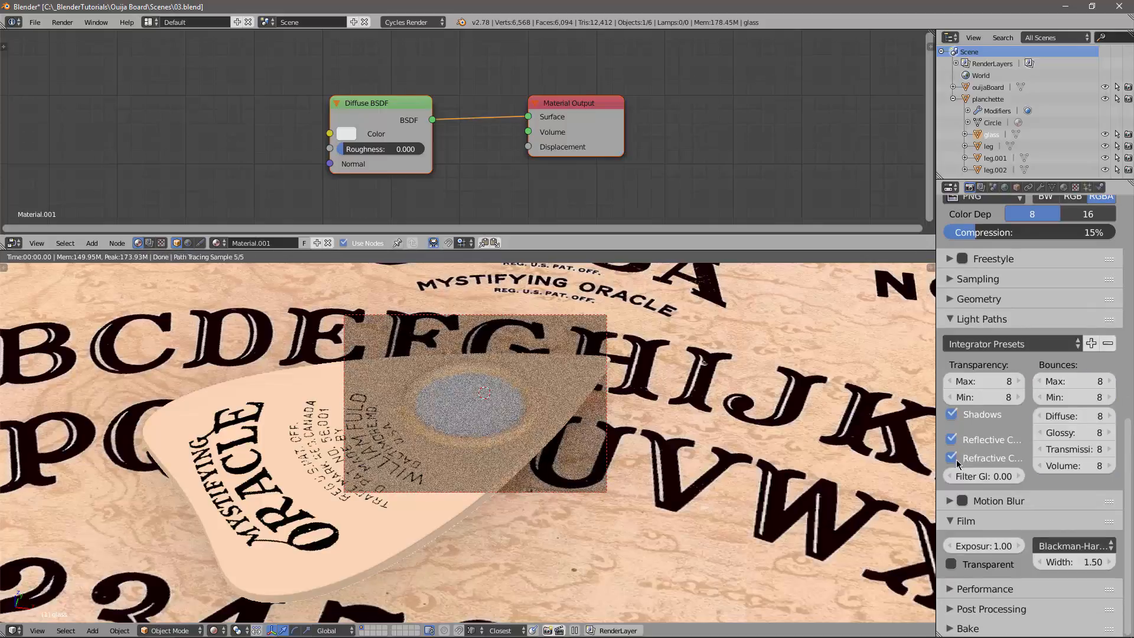
Disable reflective and refractive caustics in the light path settings.
click(953, 458)
click(952, 440)
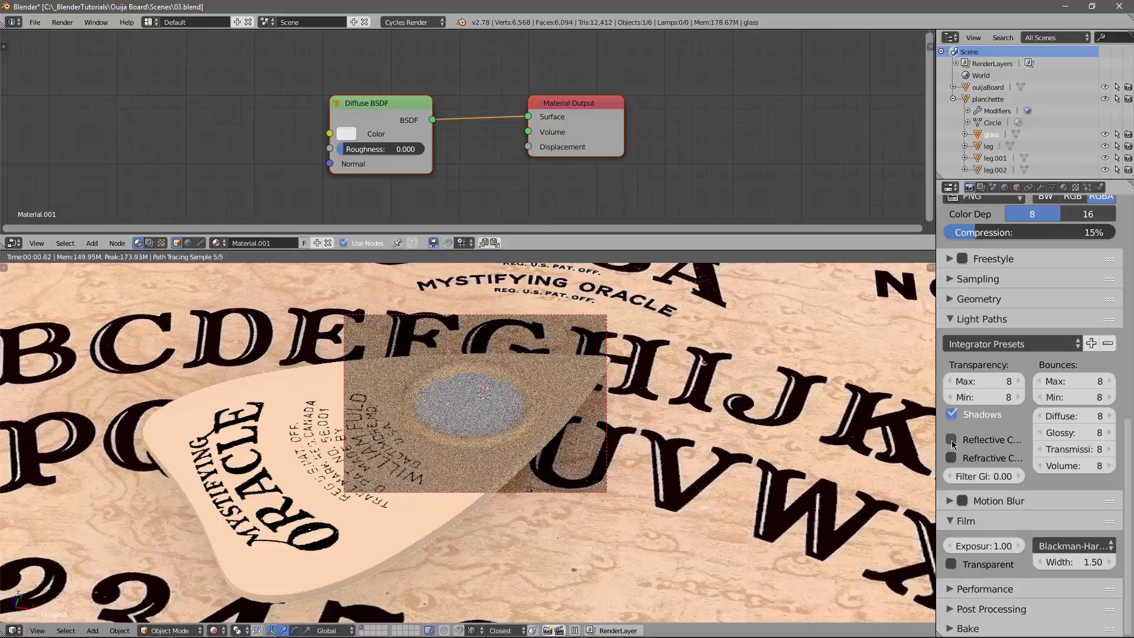
click(967, 322)
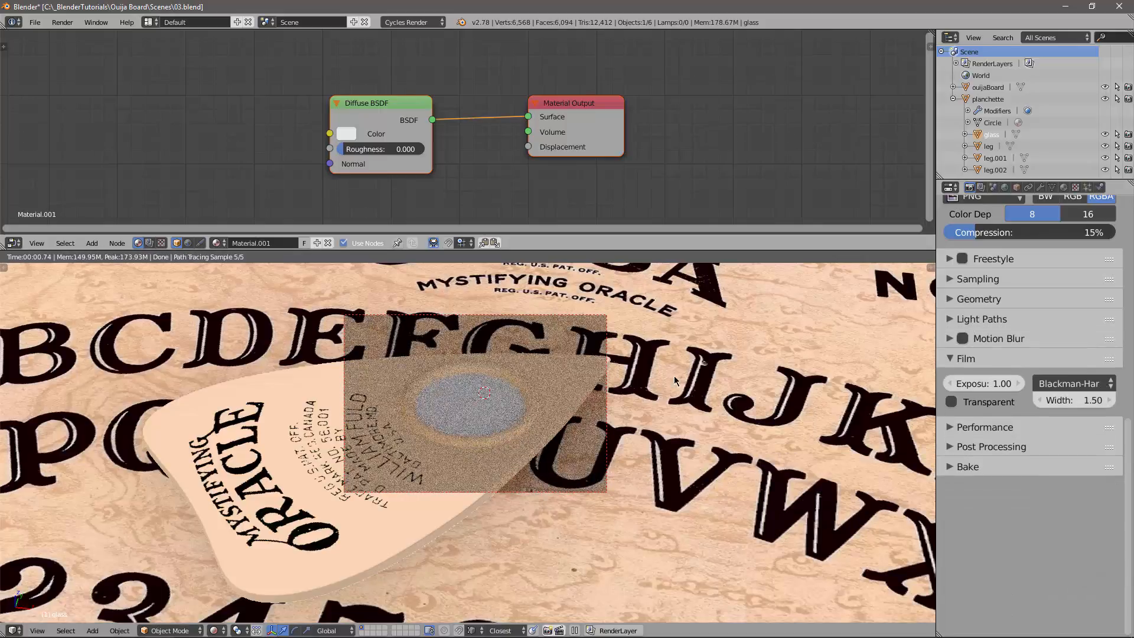
scroll(967, 283, up, 7)
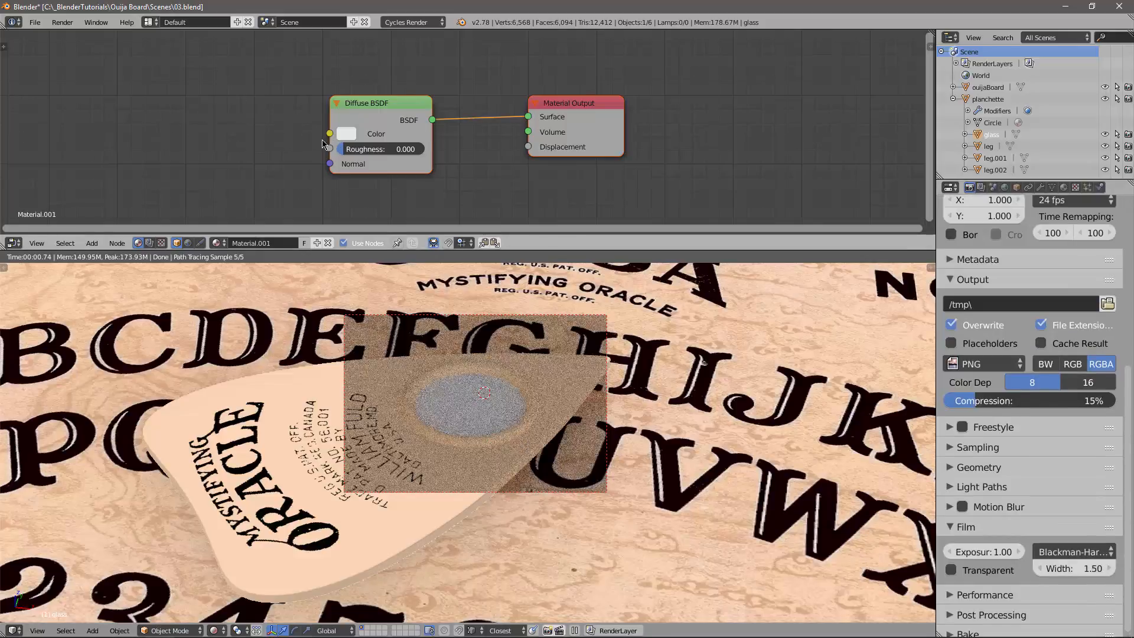
Show the world's nodes in the Node Editor and spread them out, leaving a gap between Environment Texture and Background.
click(188, 242)
middle_drag(280, 116, 278, 96)
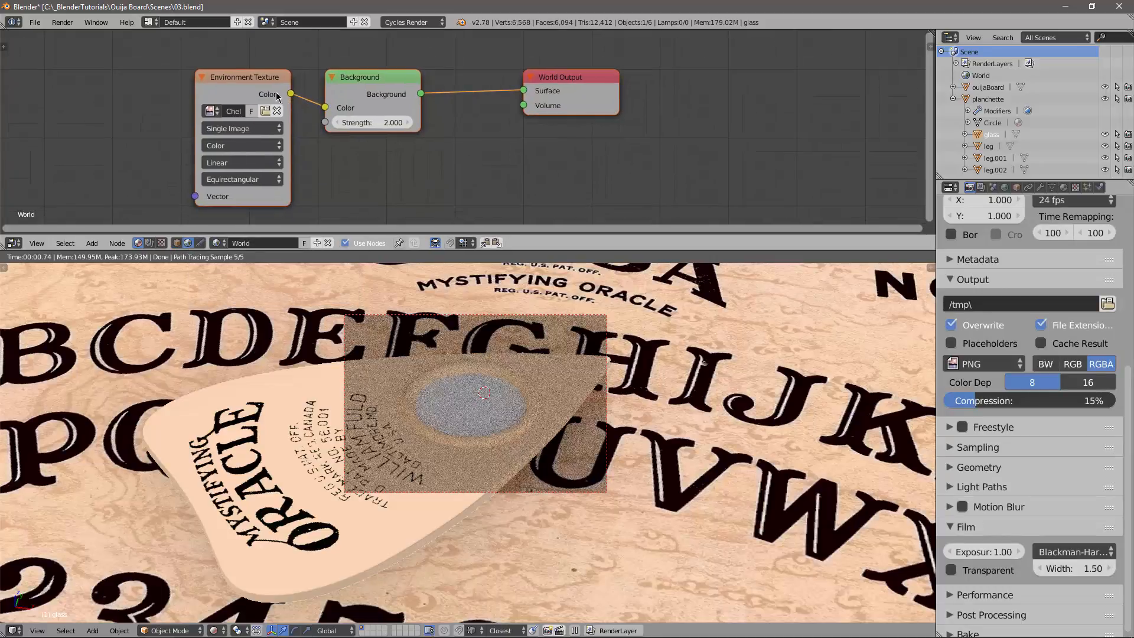
drag(259, 71, 186, 73)
drag(556, 79, 677, 83)
drag(399, 71, 517, 70)
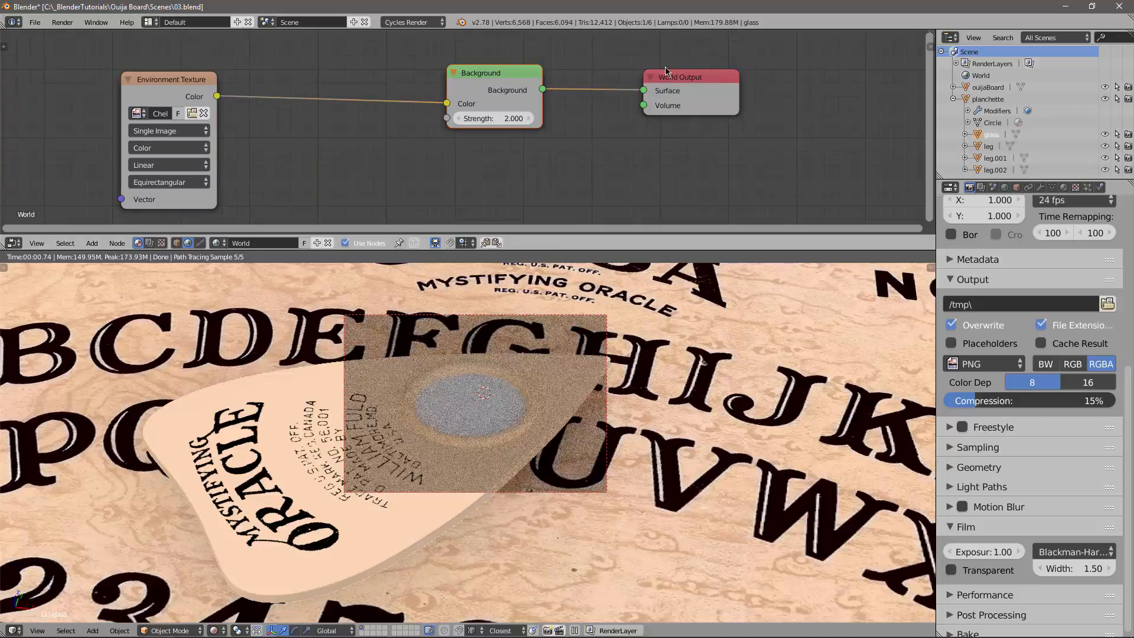
drag(675, 77, 691, 79)
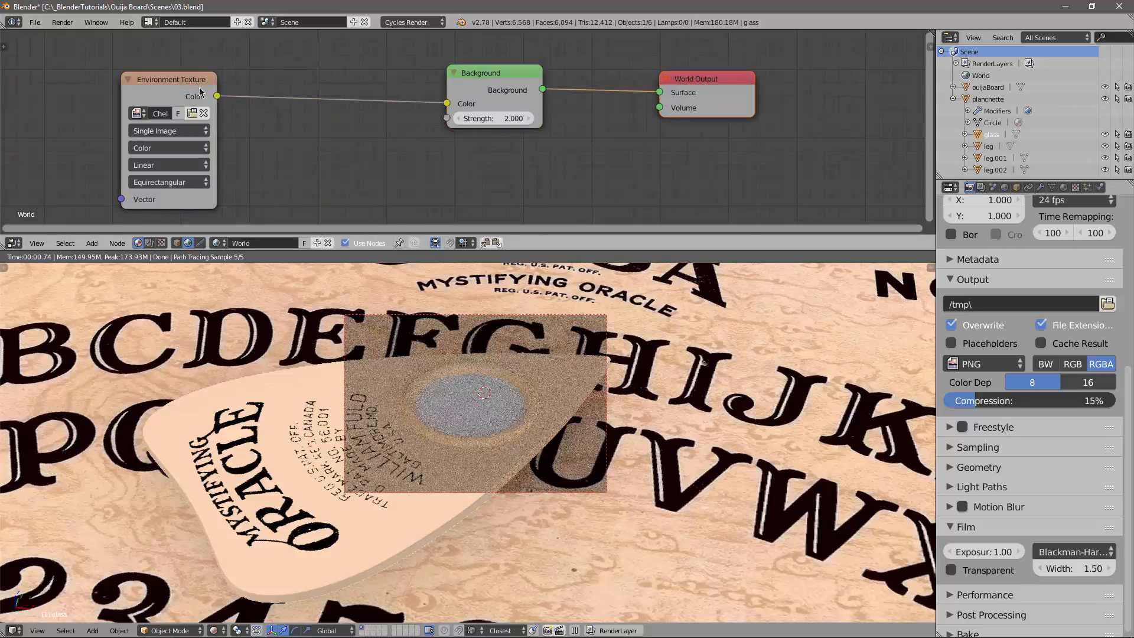
Insert a Math node between the Environment Texture and Background nodes and set its operation to Multiply.
key(shift+a)
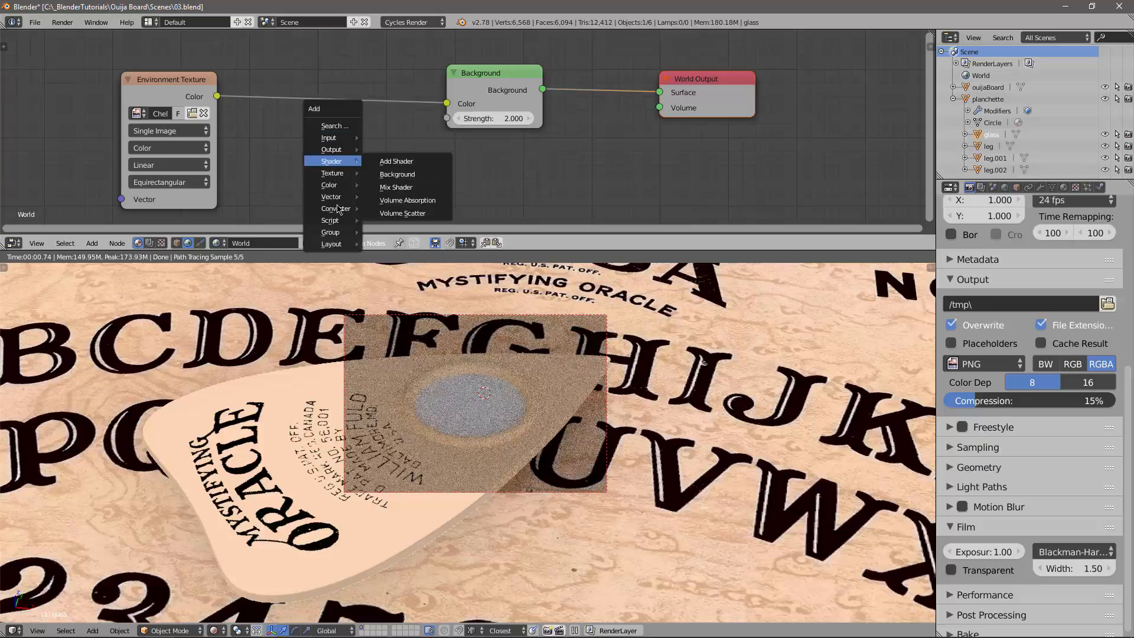
mouse_move(337, 207)
click(401, 270)
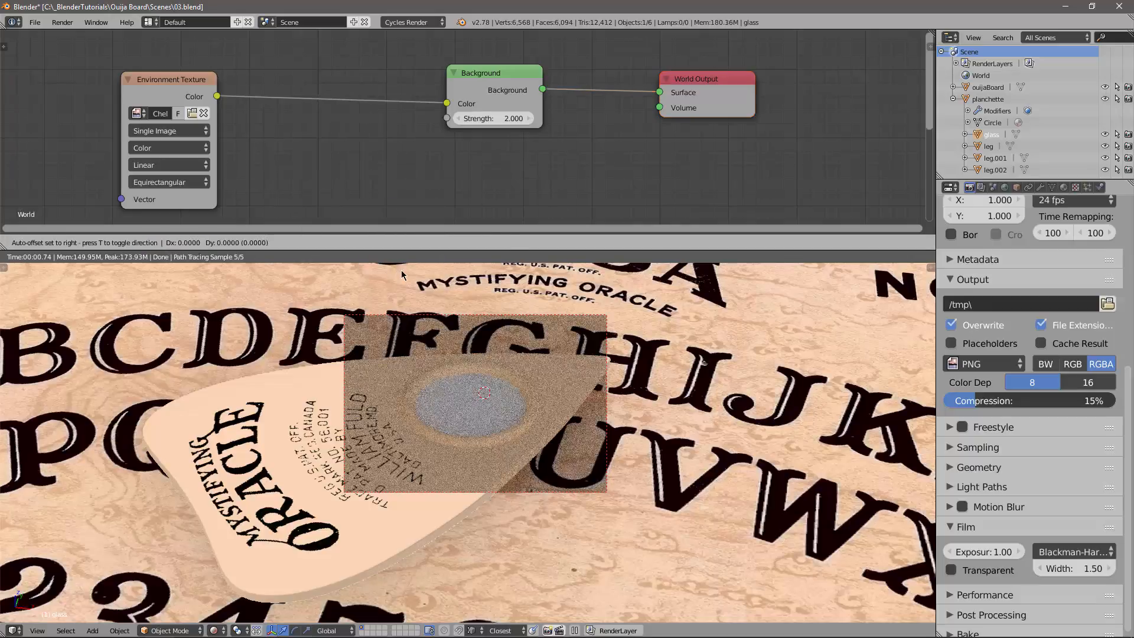
click(318, 103)
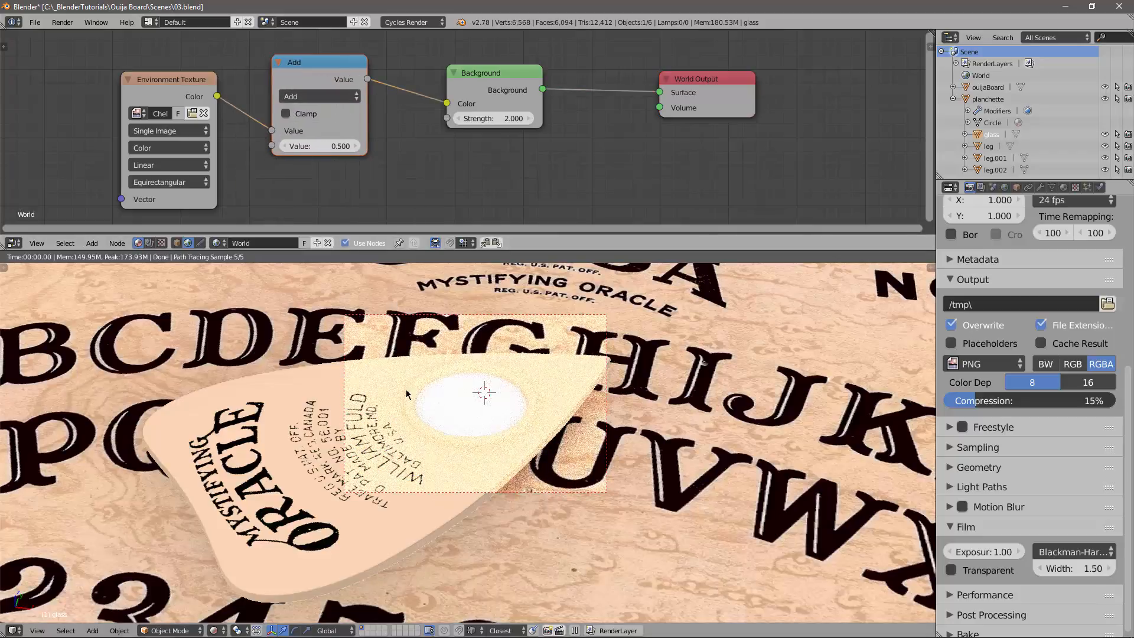
click(335, 97)
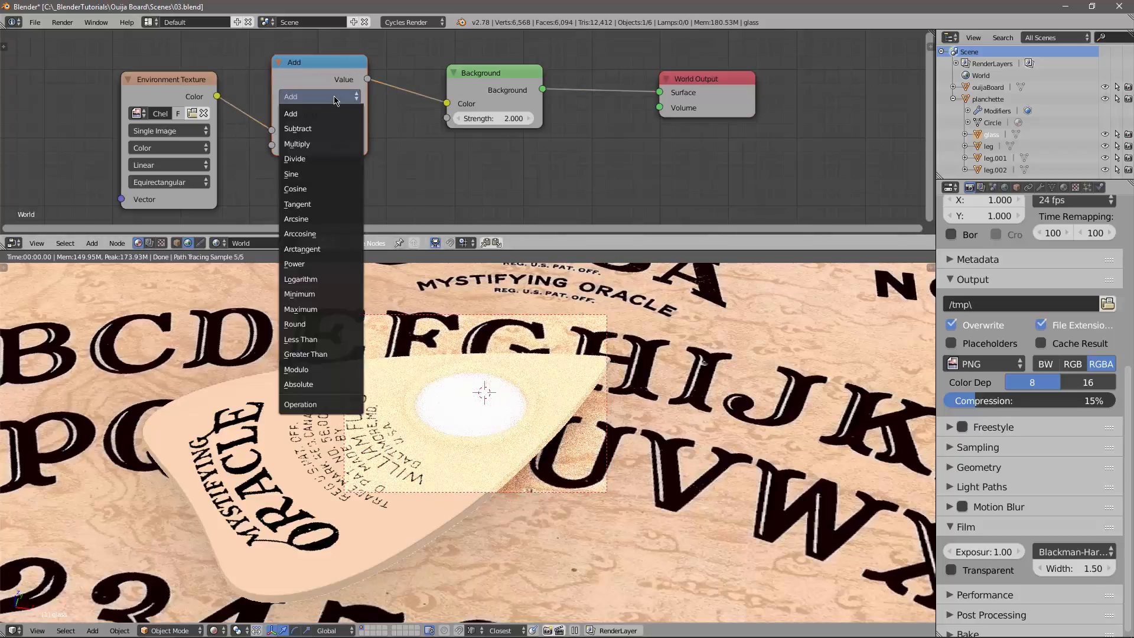
click(324, 134)
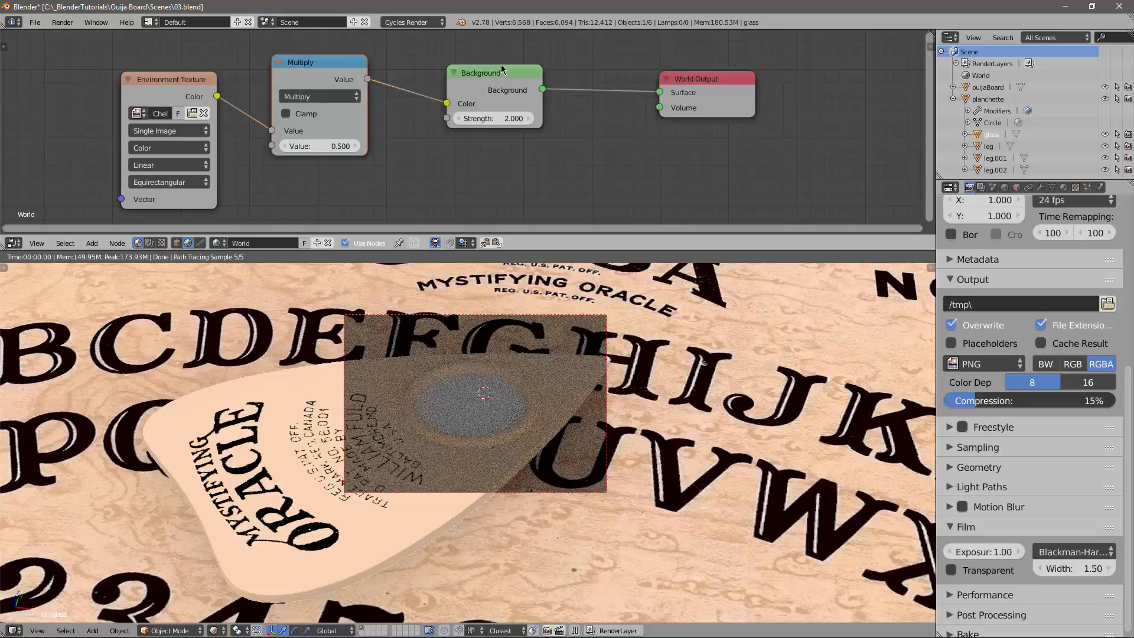
Insert a second Math node, using Add, between the Multiply and Background nodes and set its value to 0.125.
key(shift+a)
mouse_move(427, 140)
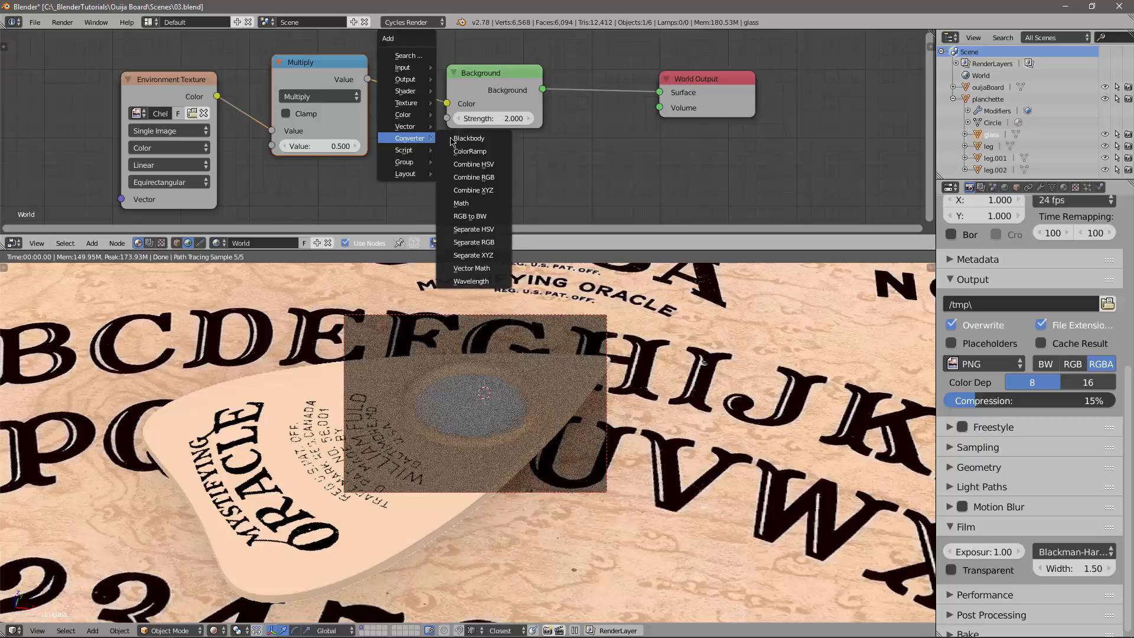
click(461, 203)
click(473, 114)
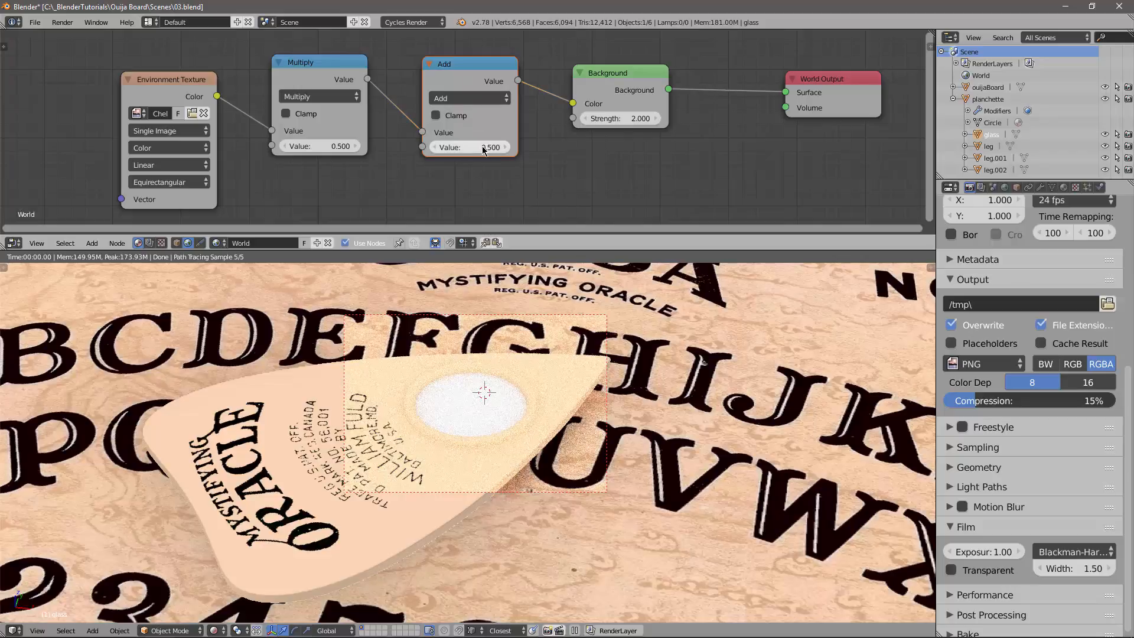
drag(482, 147, 438, 147)
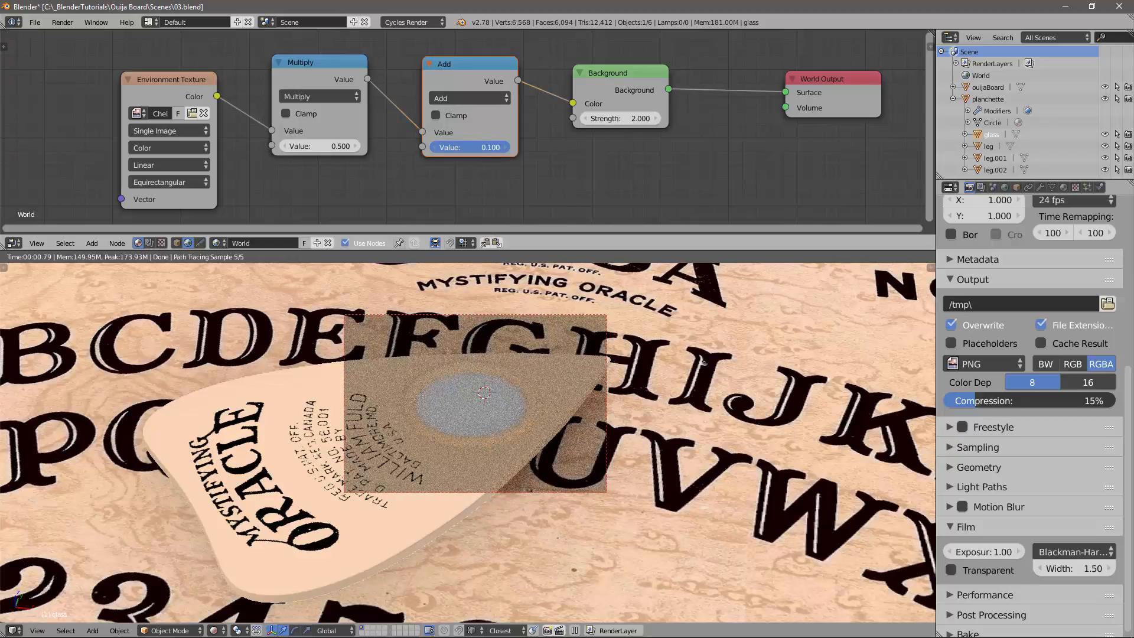
click(483, 146)
key(Return)
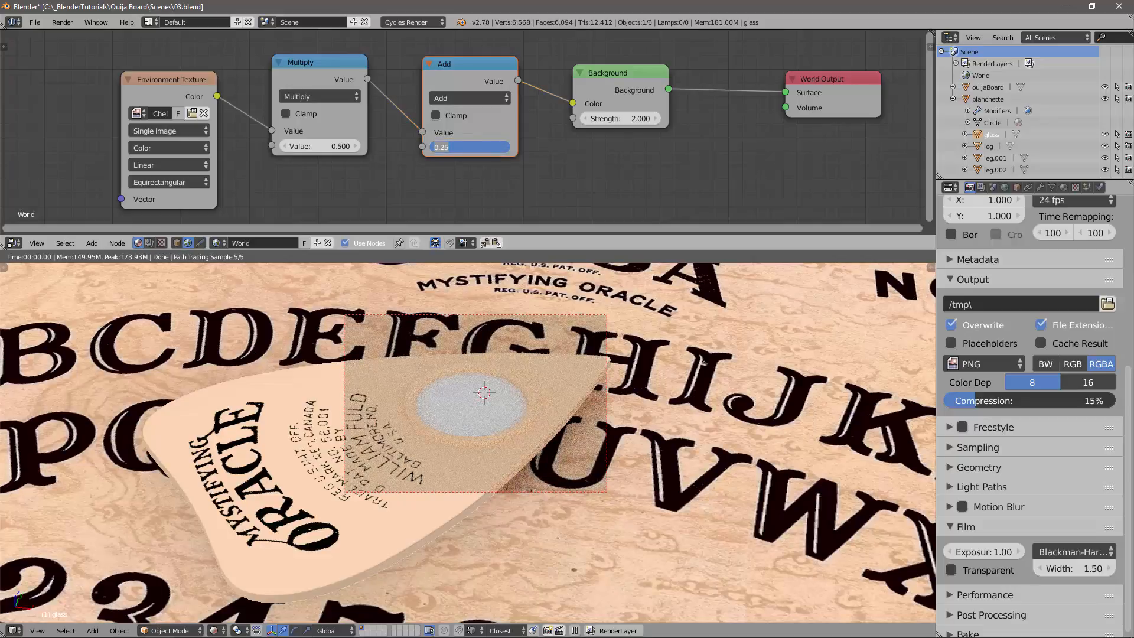
text(.)
key(Return)
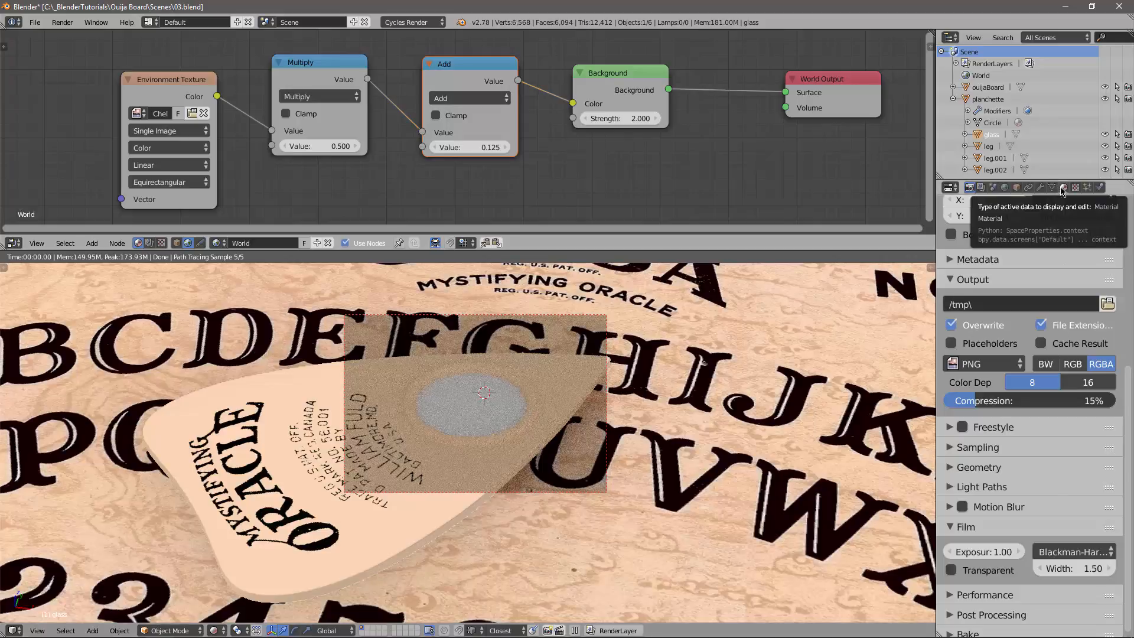
Switch the Node Editor back to the glass material's nodes and move the Diffuse BSDF node farther from the Material Output.
click(1005, 188)
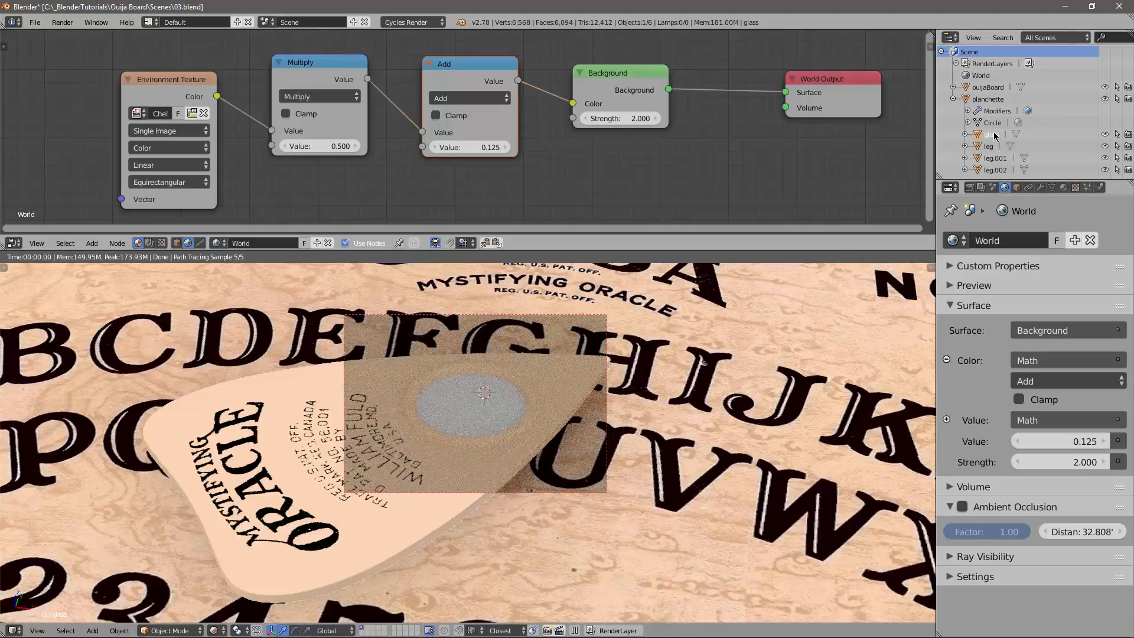
click(177, 243)
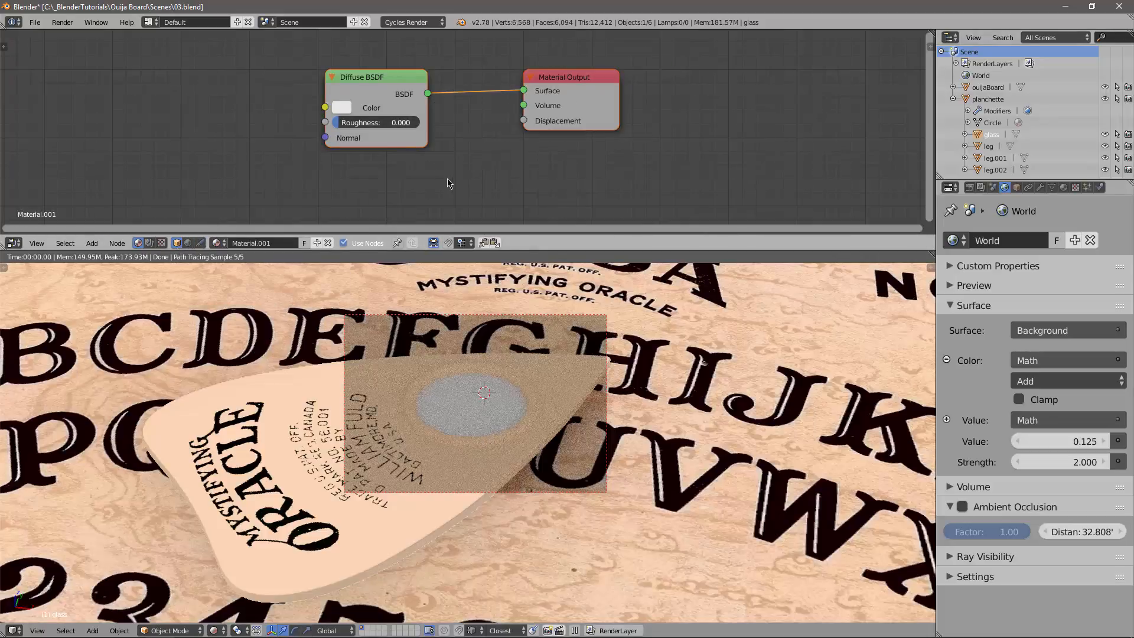
mouse_move(465, 181)
middle_down()
mouse_move(431, 168)
mouse_move(477, 162)
middle_up()
drag(355, 77, 327, 82)
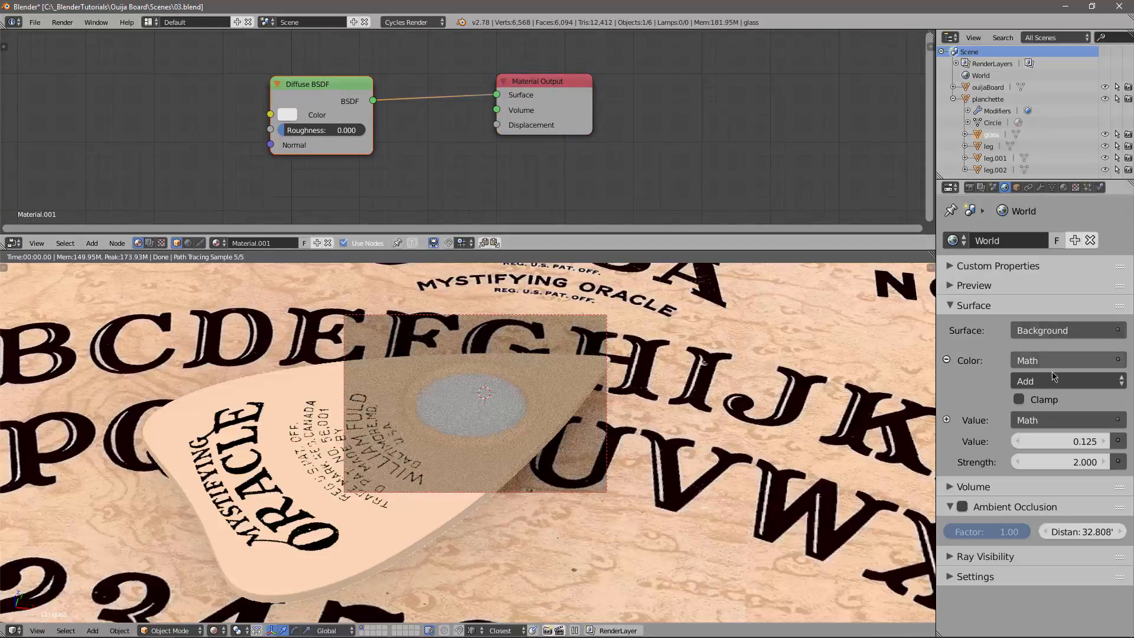
Rename the glass material to mat_glass and change its surface shader to Glass BSDF.
click(1063, 187)
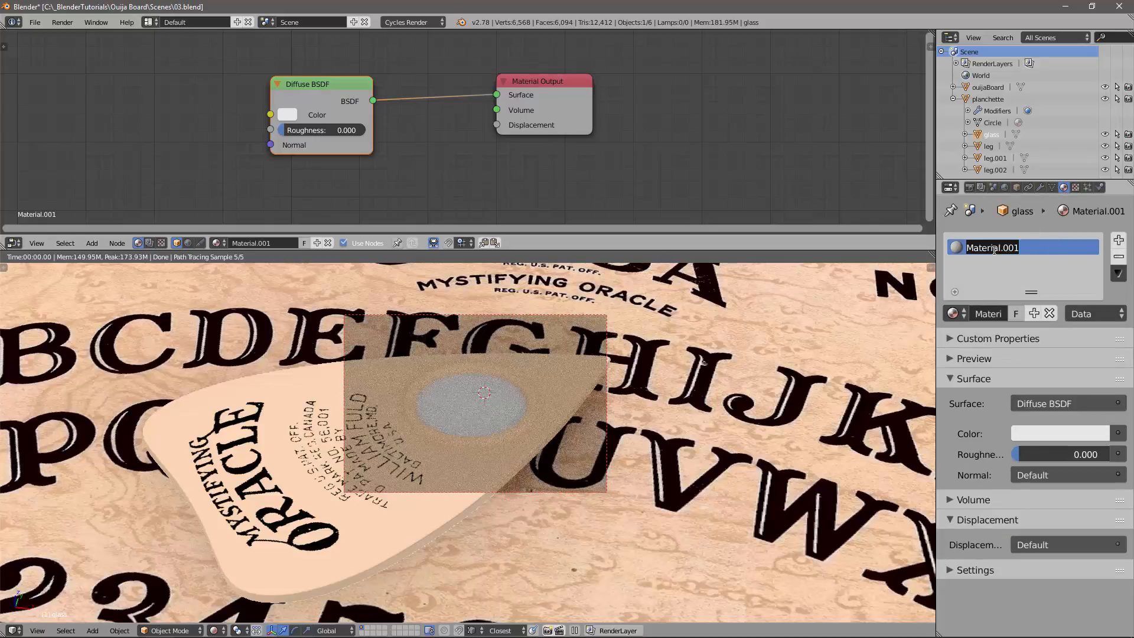
text(mat_glass)
key(Return)
click(1055, 404)
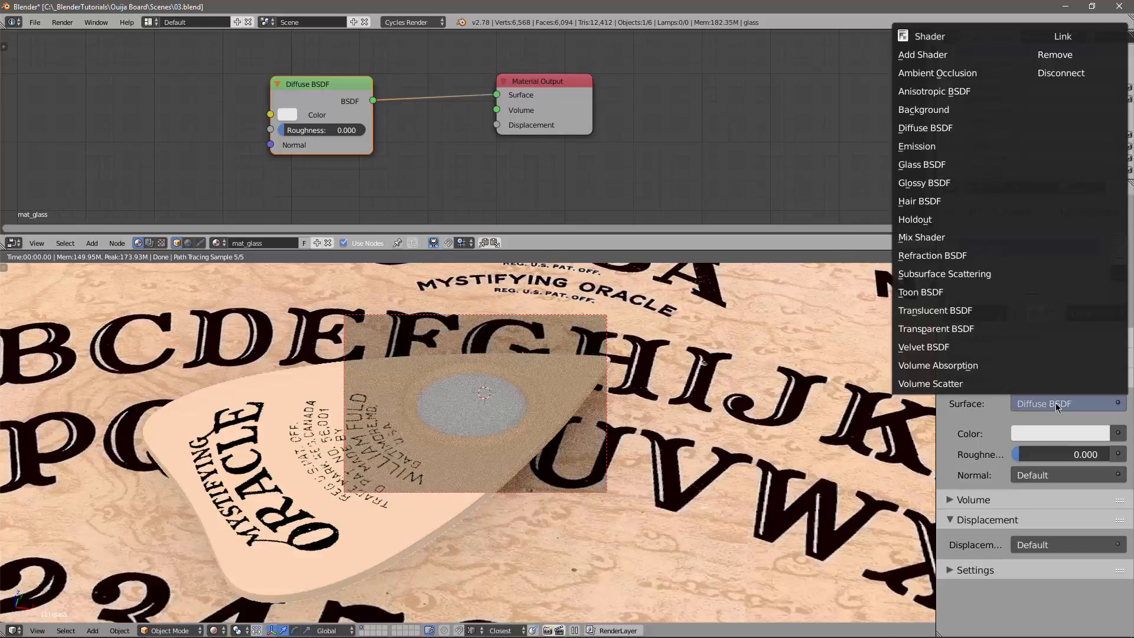
click(925, 165)
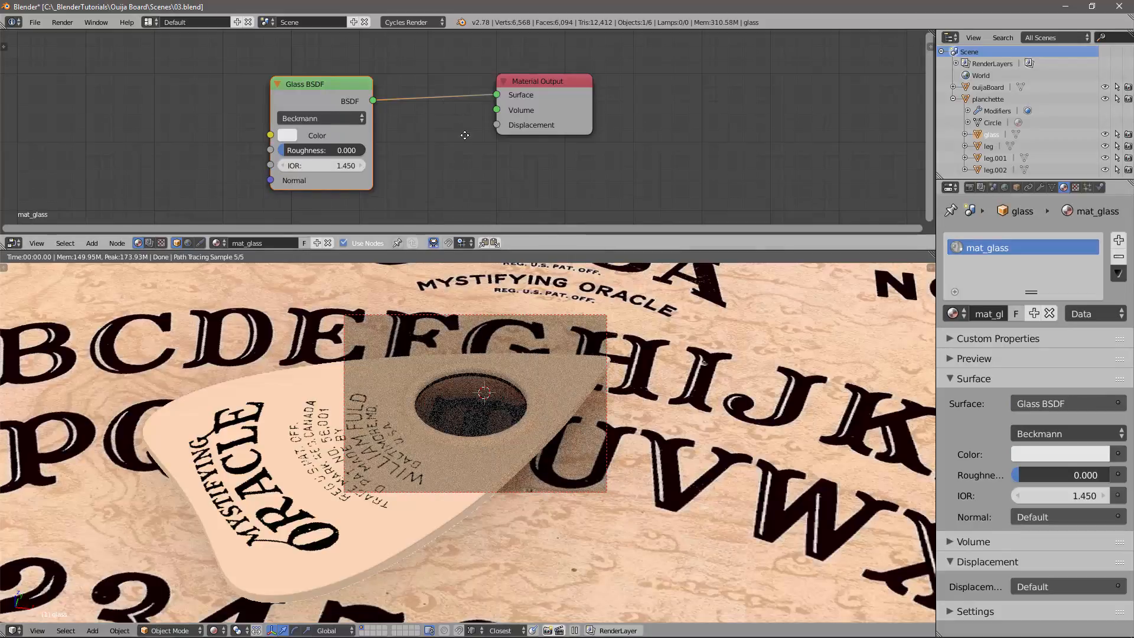
Space the Glass BSDF and Material Output nodes farther apart and set the Glass BSDF's IOR to 1.3.
middle_drag(459, 131, 469, 116)
drag(363, 67, 322, 57)
drag(568, 67, 667, 62)
drag(336, 63, 353, 60)
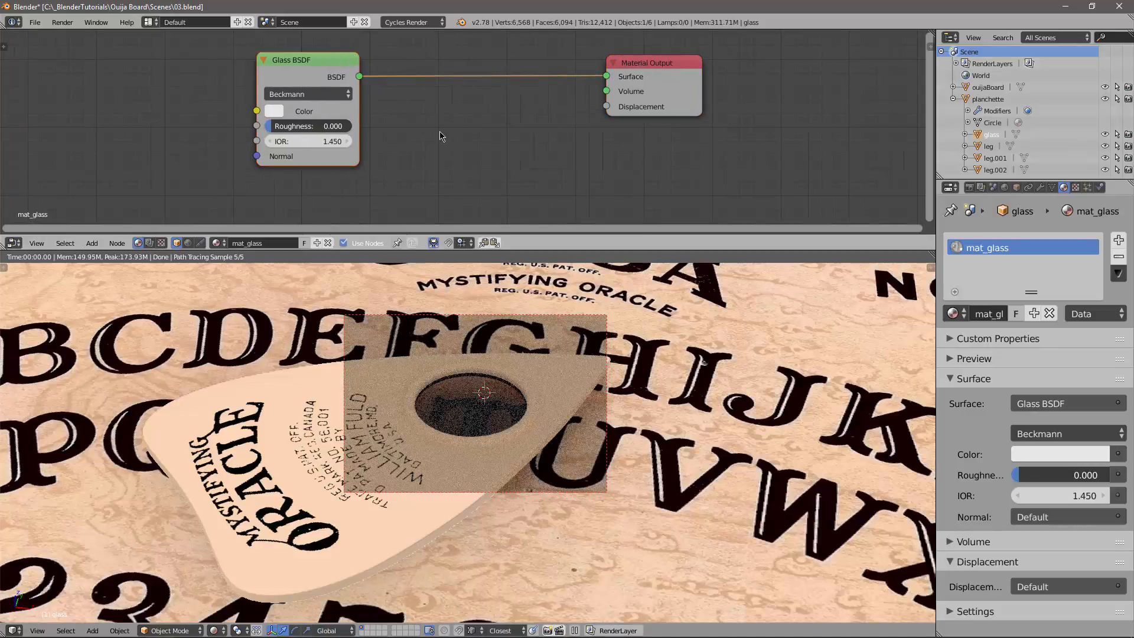
scroll(440, 136, down, 1)
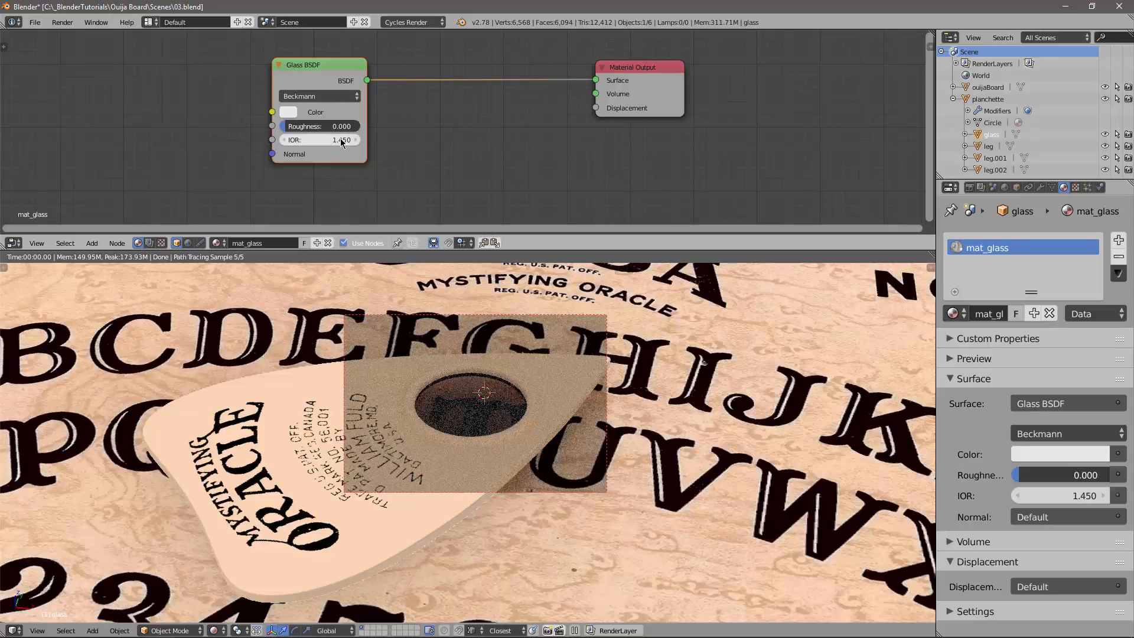
click(339, 140)
text(1.3)
key(Return)
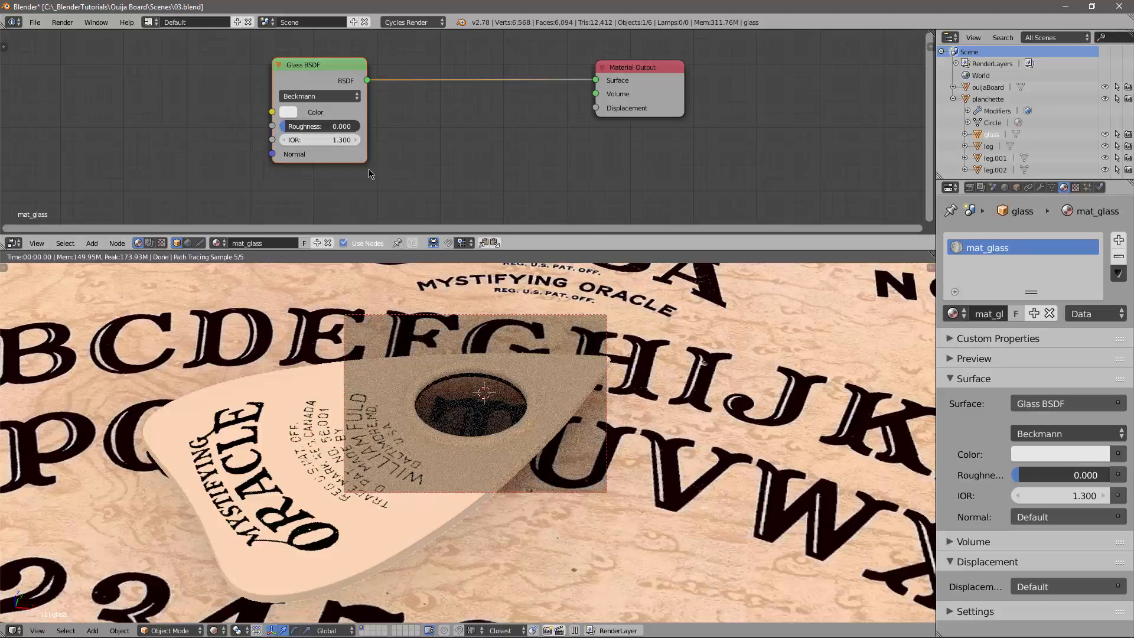
Add a Transparent BSDF node below the Glass BSDF node in mat_glass.
key(shift+a)
mouse_move(369, 172)
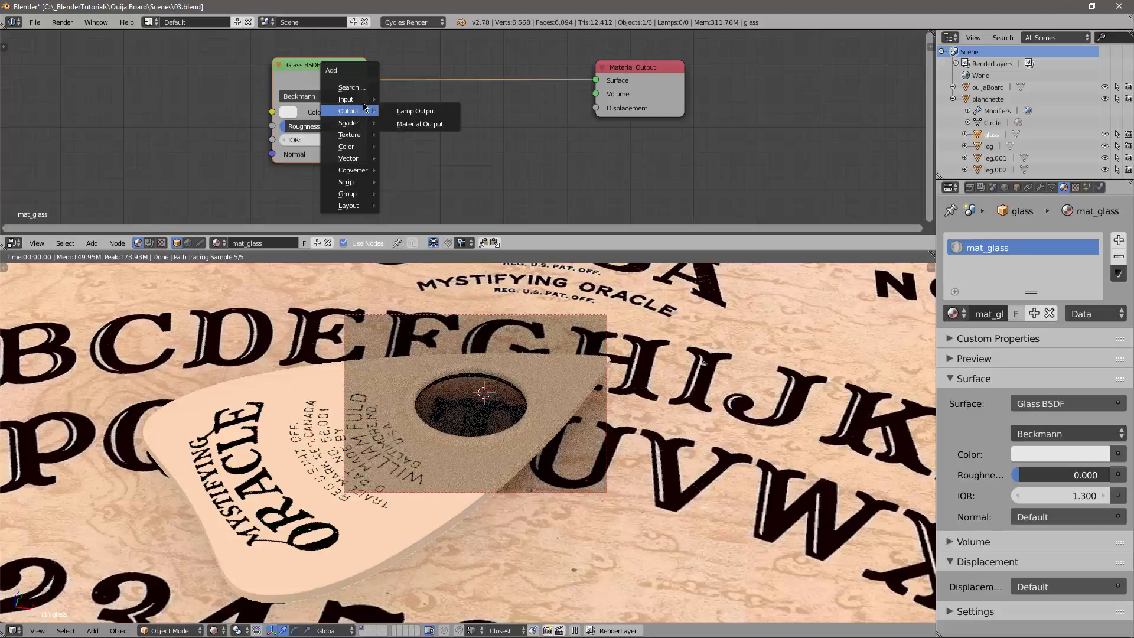
mouse_move(366, 124)
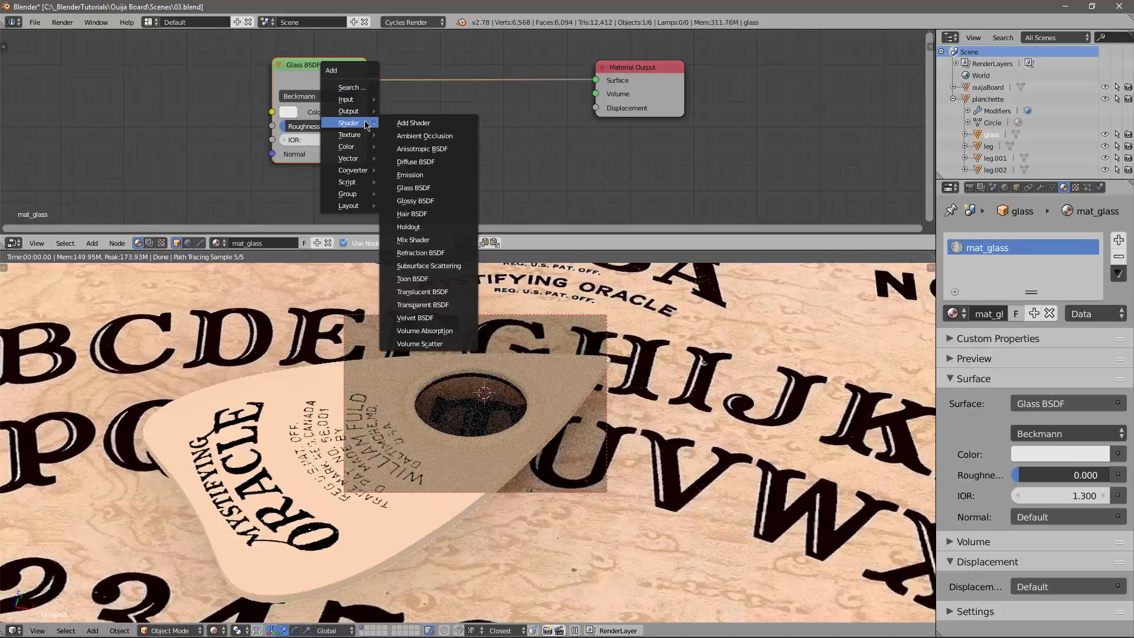
click(422, 305)
click(271, 171)
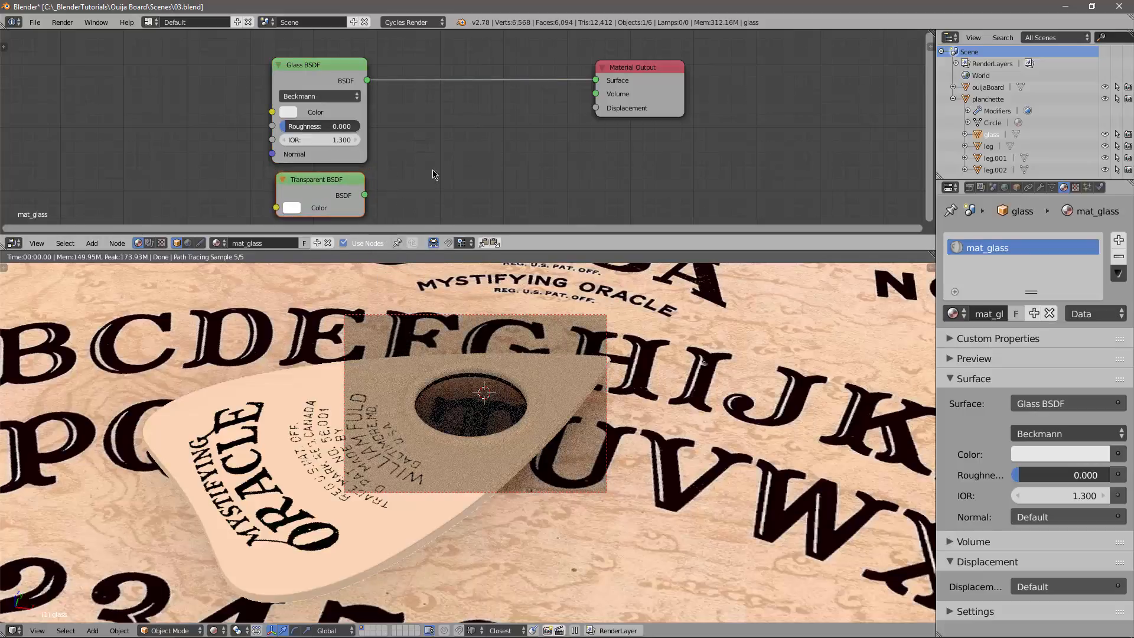
Insert a Mix Shader between the Glass BSDF and Material Output, and connect the Transparent BSDF to its second shader input.
key(shift+a)
mouse_move(440, 172)
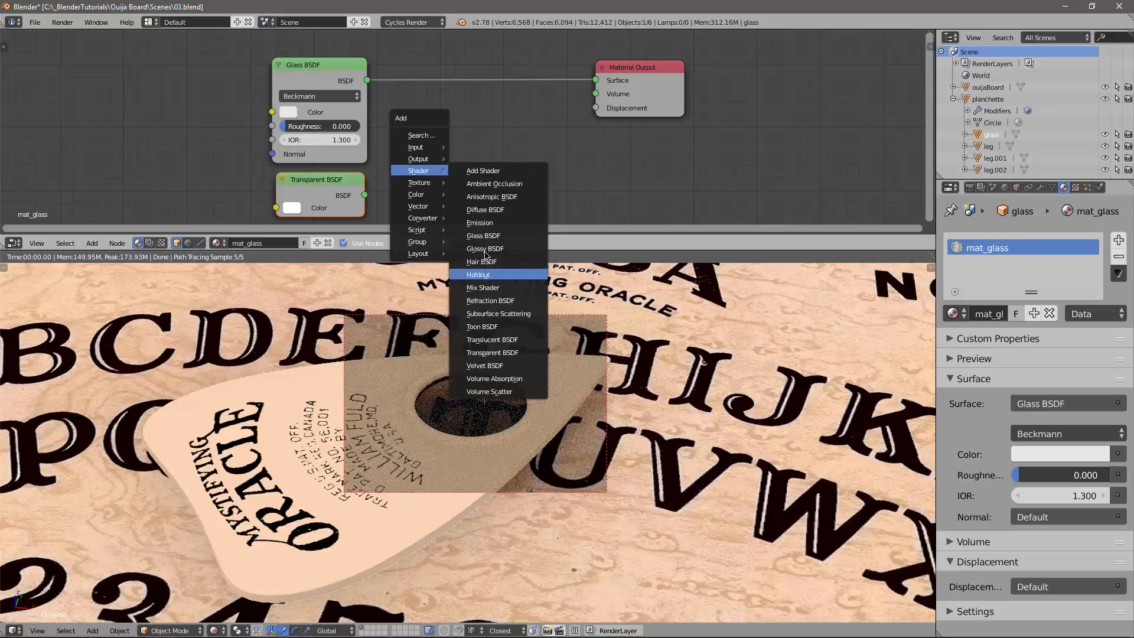
click(483, 288)
click(453, 45)
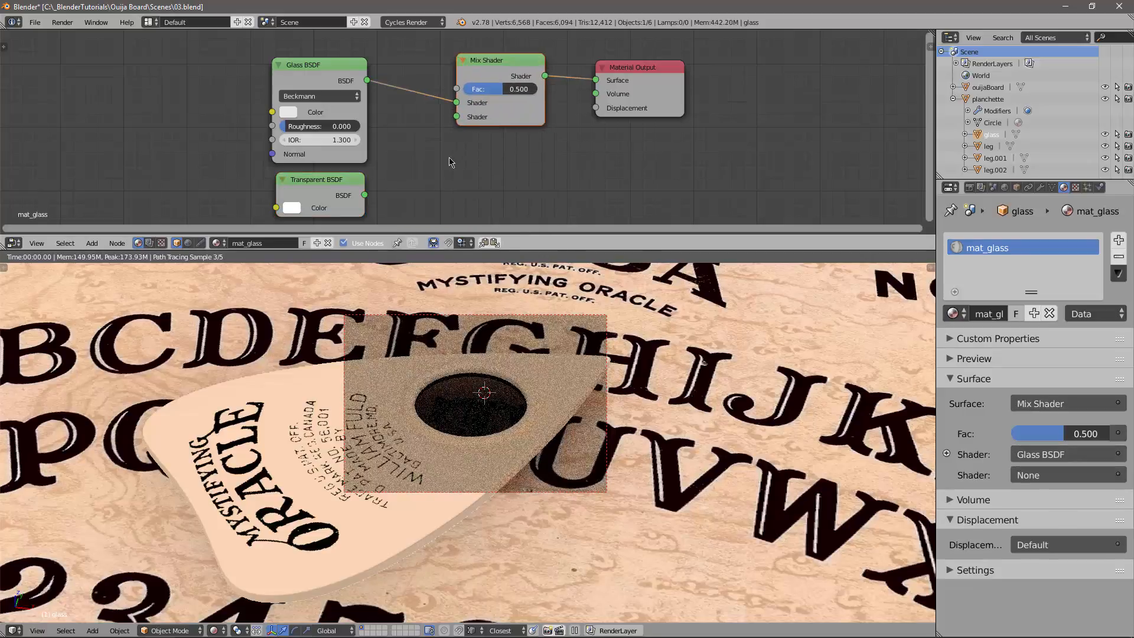
click(370, 198)
drag(370, 198, 456, 116)
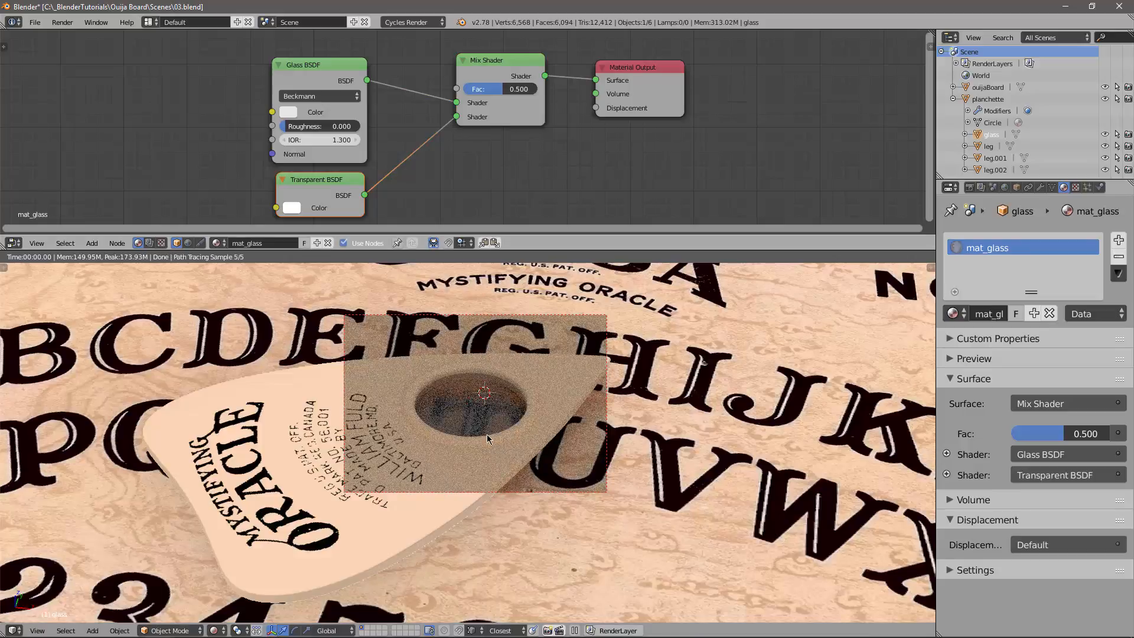
middle_drag(489, 415, 524, 450)
middle_drag(471, 425, 571, 397)
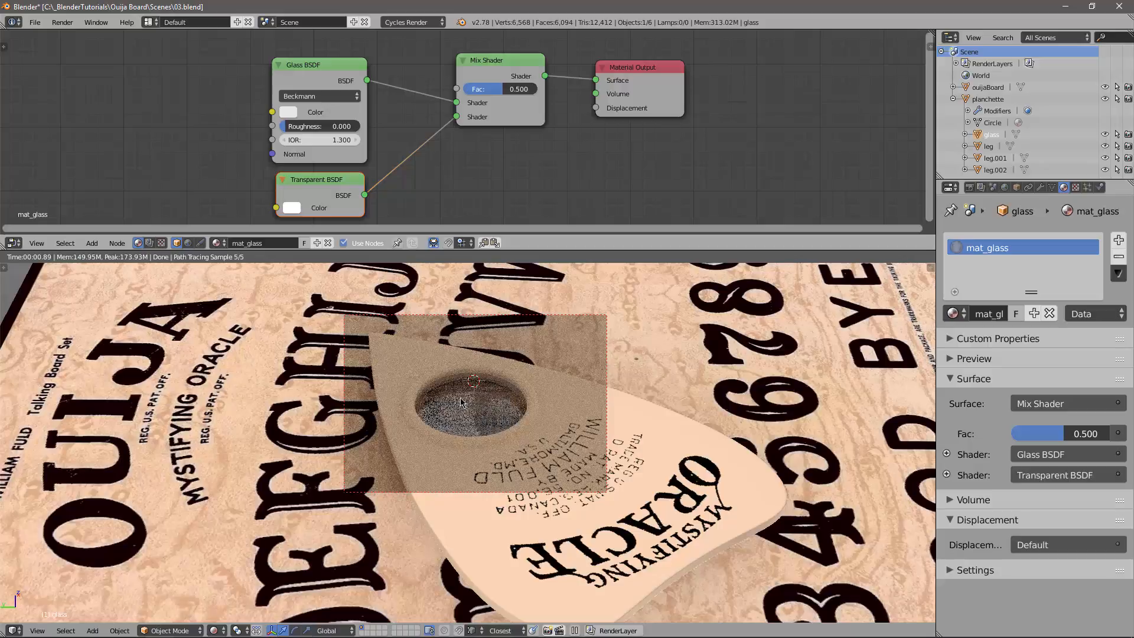
Add a Layer Weight node above the Glass BSDF and connect its Facing output to the Mix Shader's Fac input.
scroll(529, 146, down, 1)
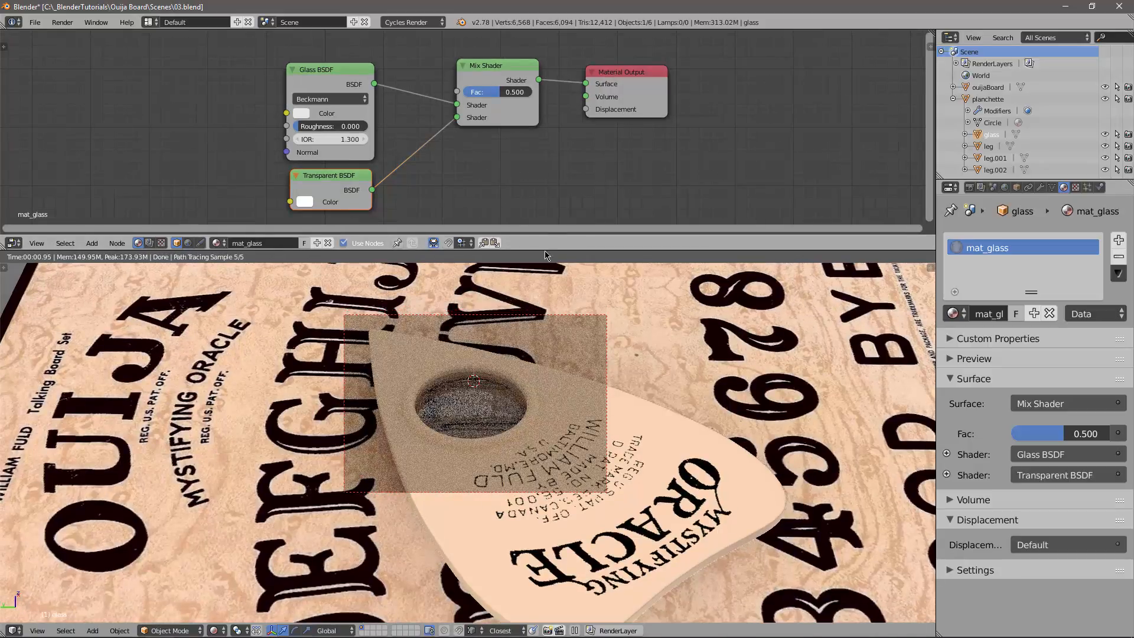
scroll(559, 176, down, 3)
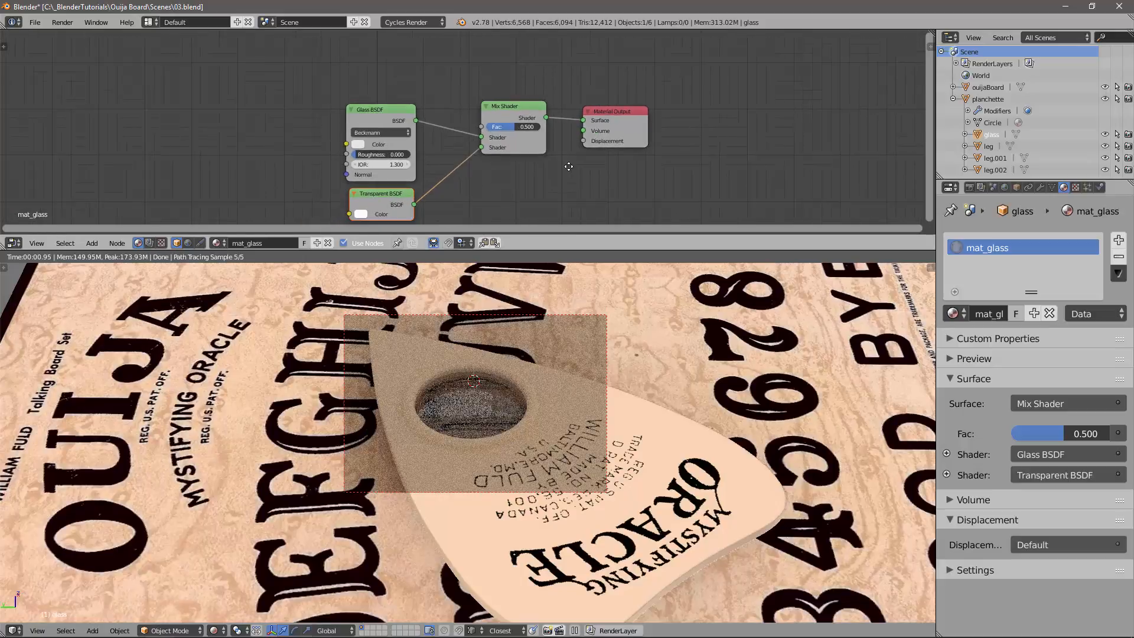
middle_drag(568, 167, 555, 186)
key(shift+a)
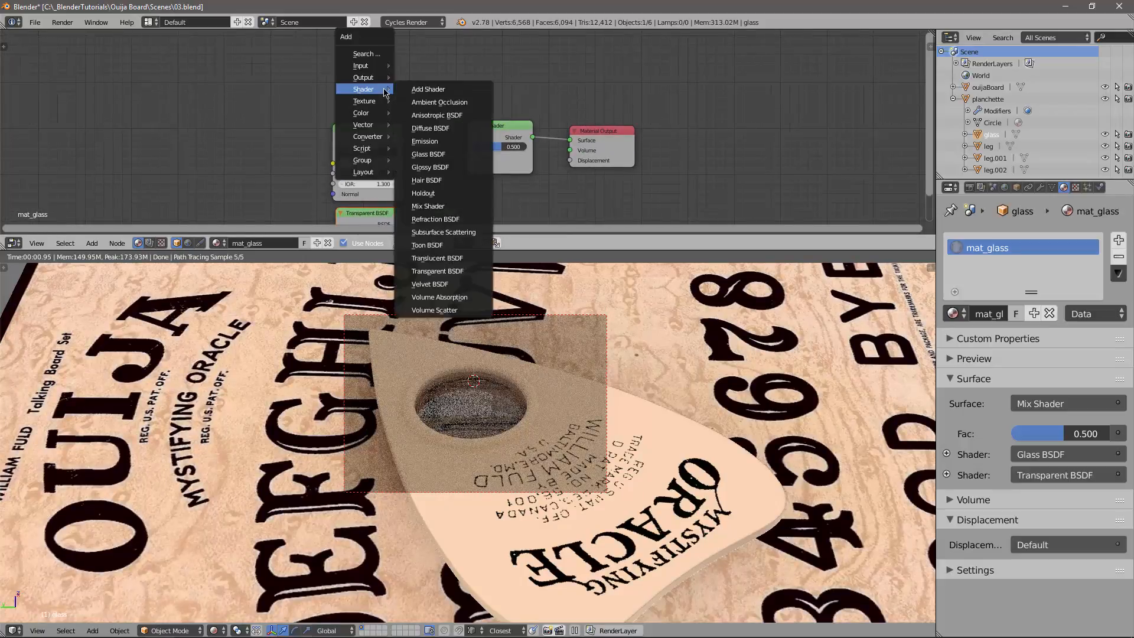
mouse_move(374, 71)
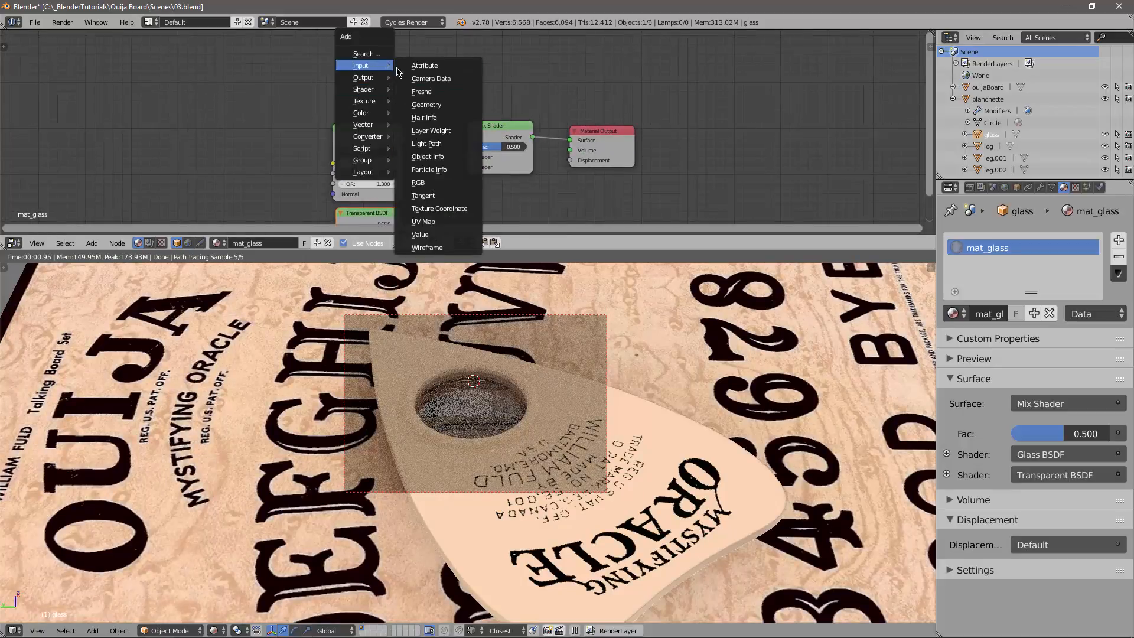
click(426, 130)
click(327, 59)
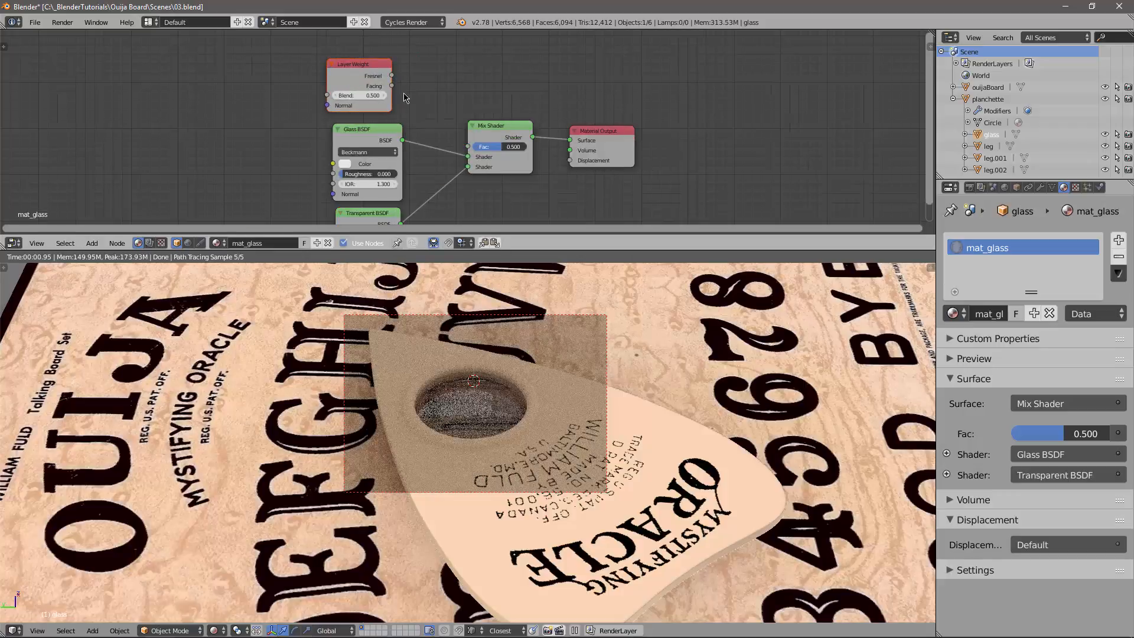
scroll(406, 102, up, 3)
mouse_move(406, 102)
middle_down()
mouse_move(423, 149)
mouse_move(419, 111)
middle_up()
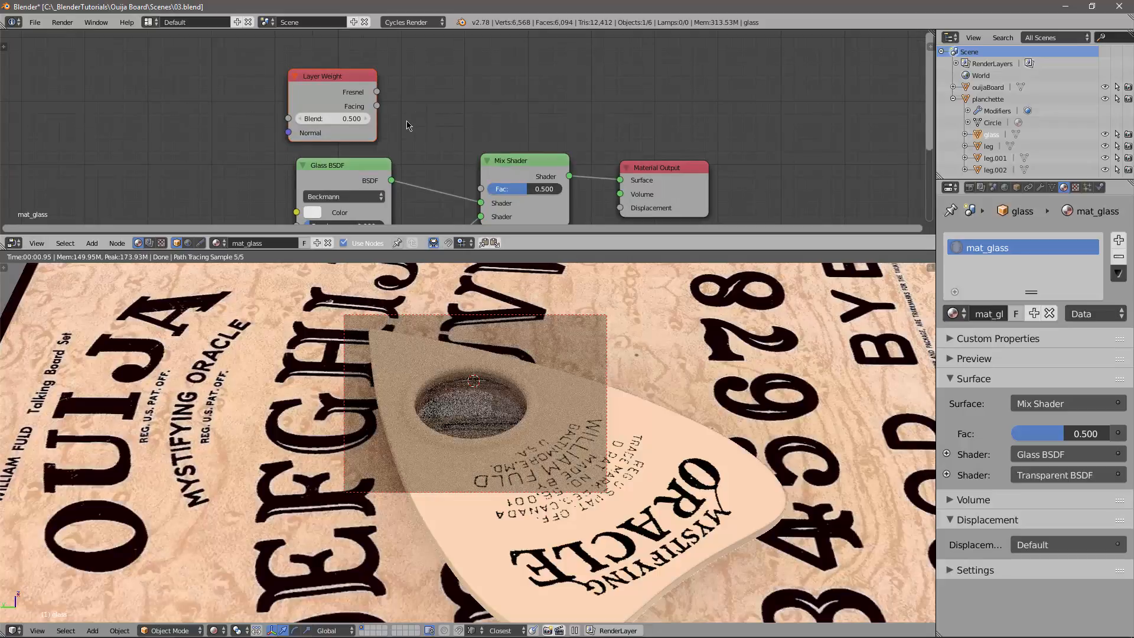
drag(376, 106, 481, 189)
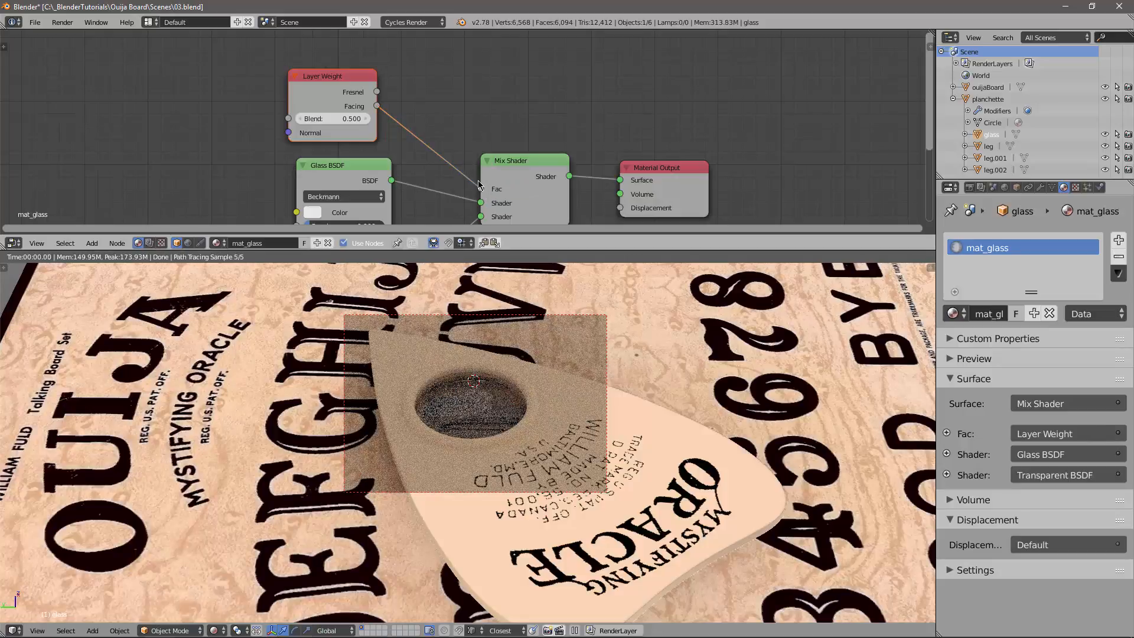
Try a Layer Weight Blend of 0.2 and inspect the planchette's glass from several angles.
middle_drag(511, 414, 436, 417)
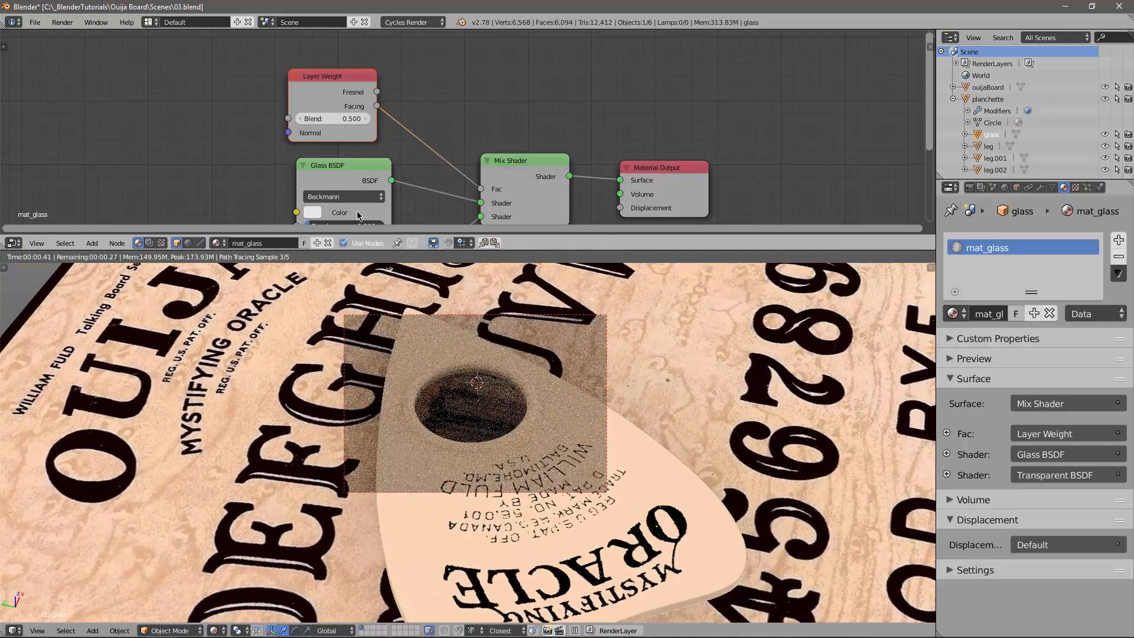
click(339, 119)
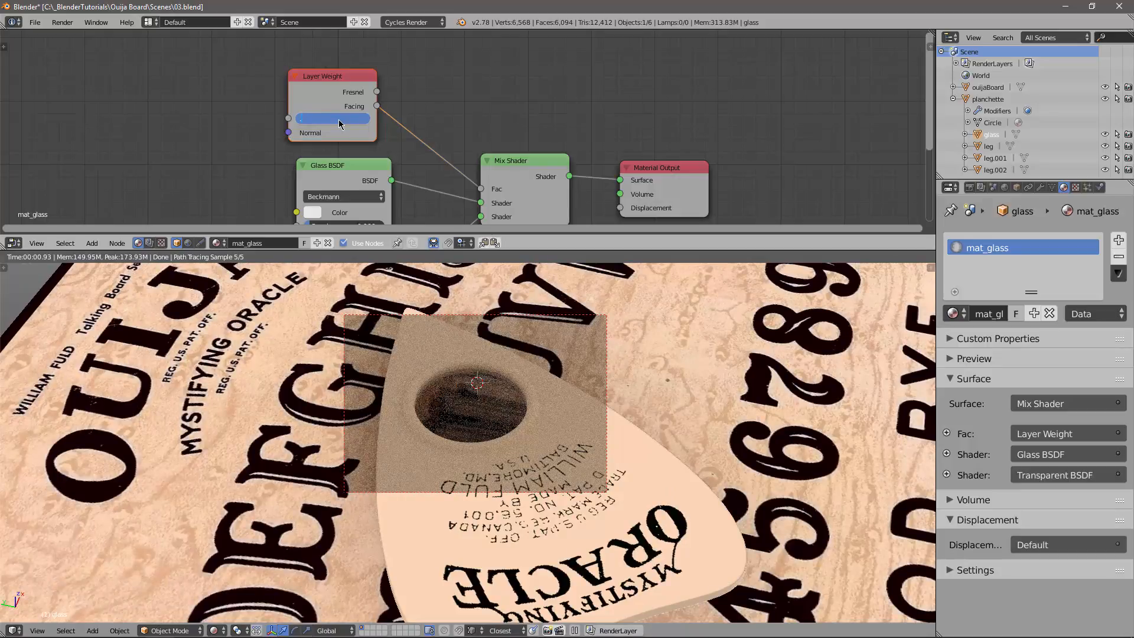
key(Return)
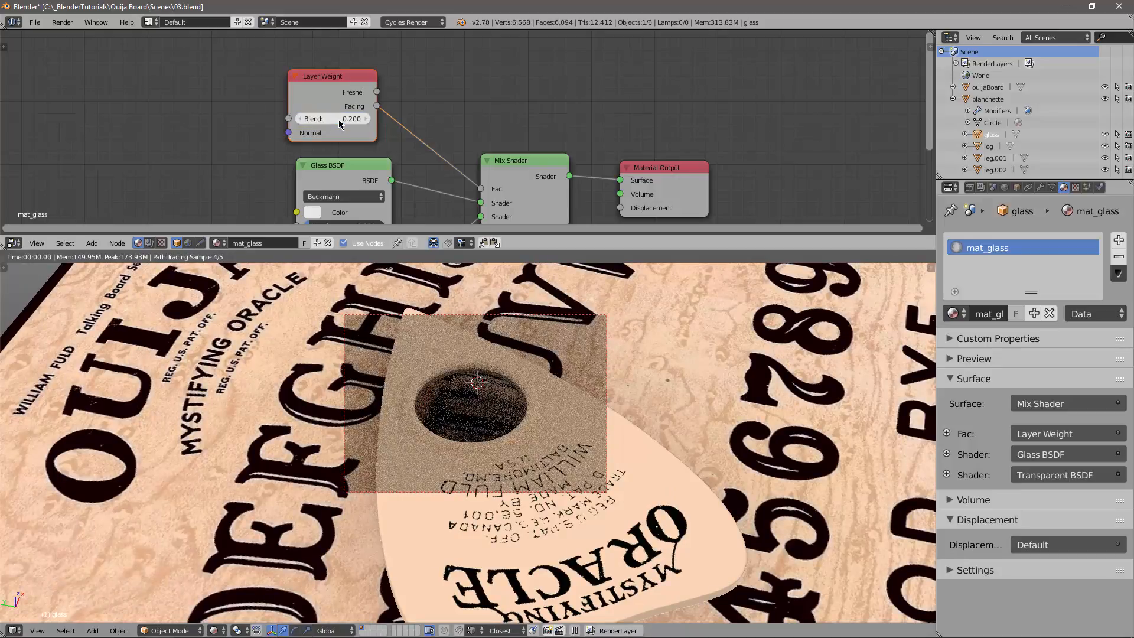
middle_drag(449, 360, 384, 300)
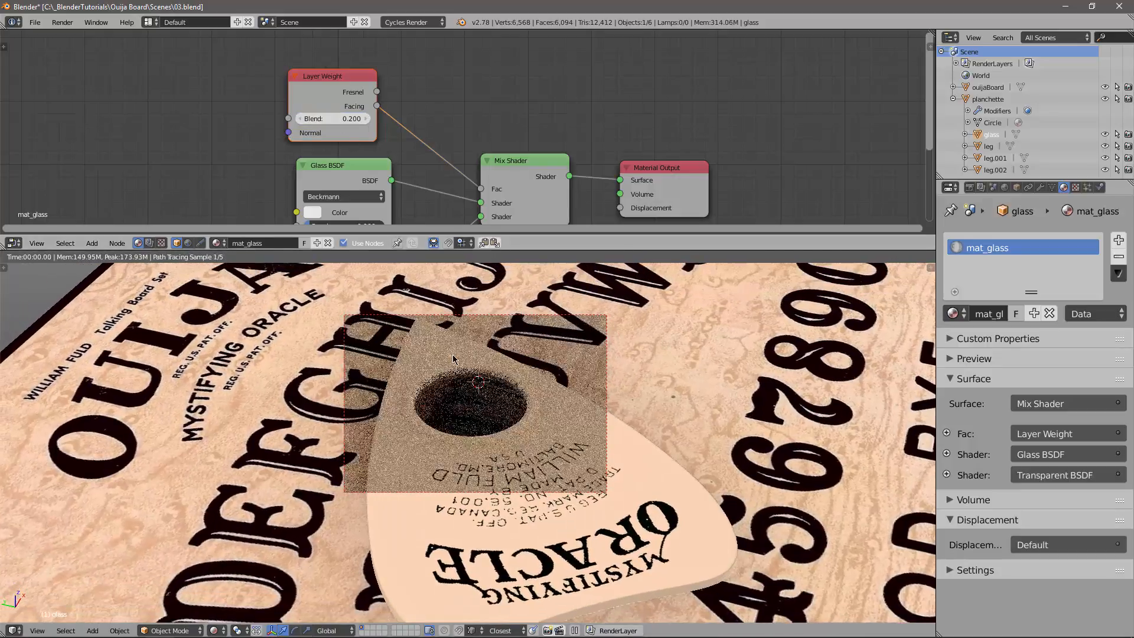
middle_drag(461, 379, 523, 426)
scroll(522, 427, up, 3)
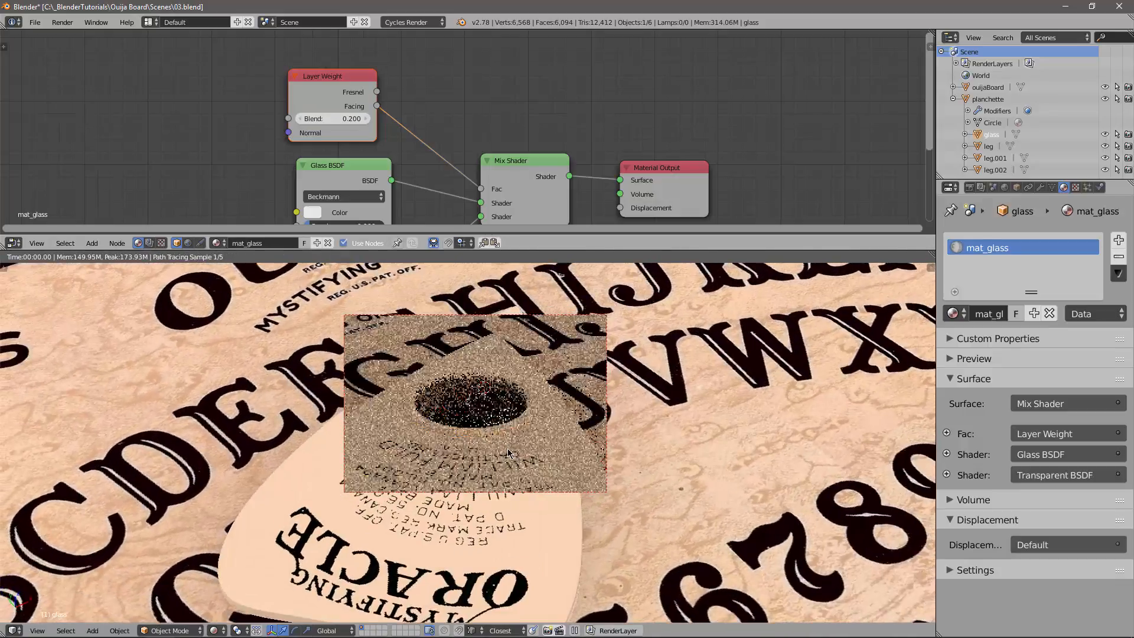
Set the Layer Weight Blend to 0.8 and examine the planchette's glass up close in the rendered preview.
click(346, 119)
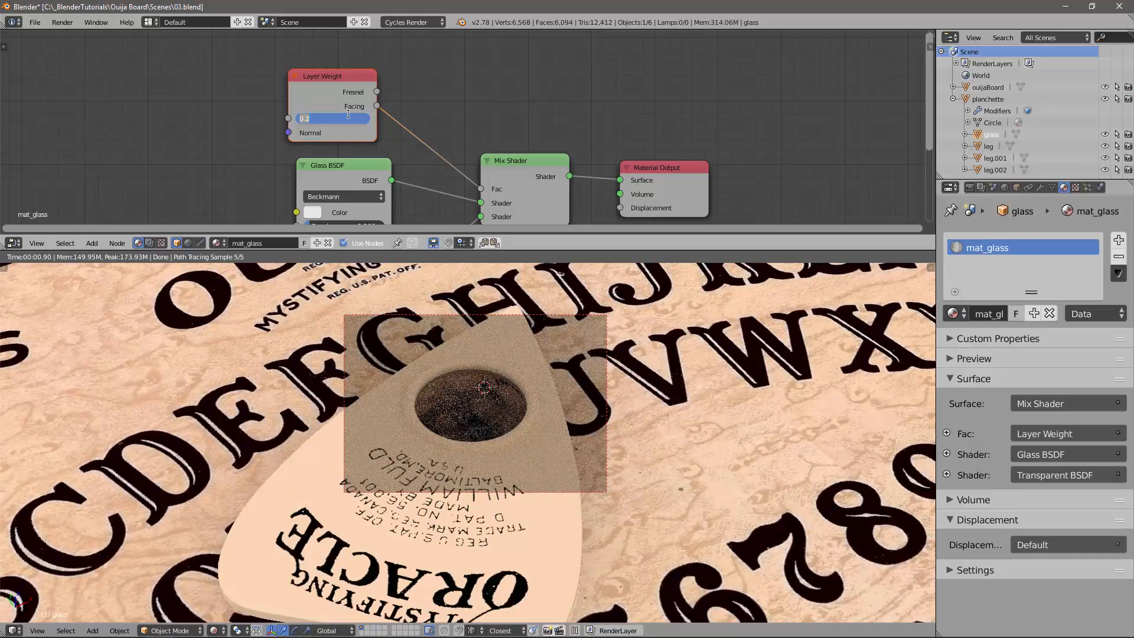
key(Return)
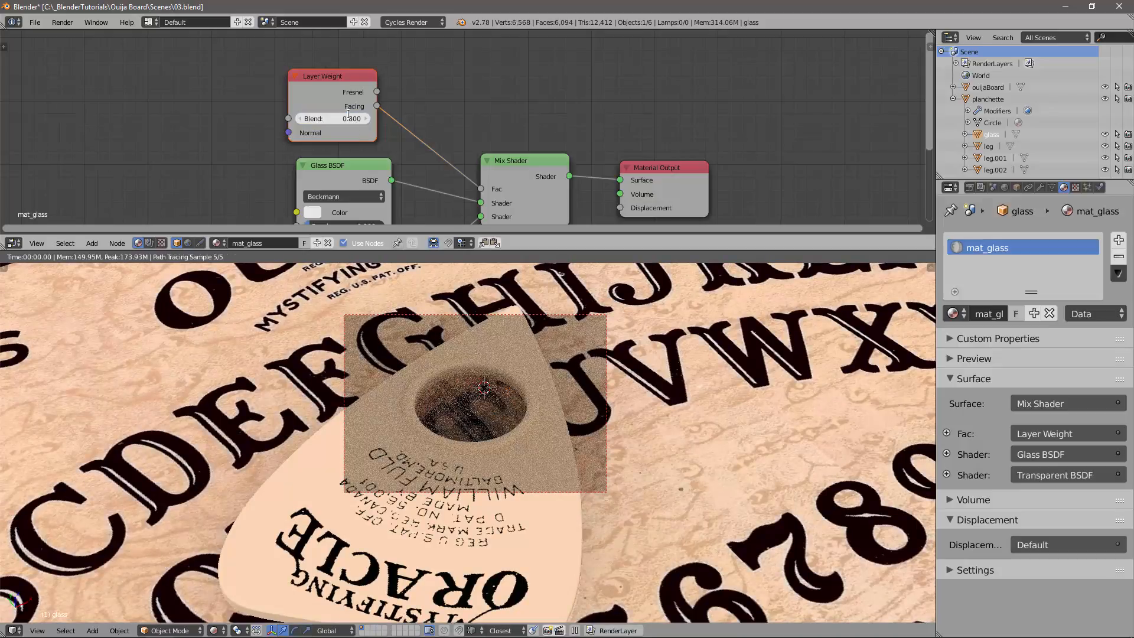
middle_drag(444, 389, 455, 432)
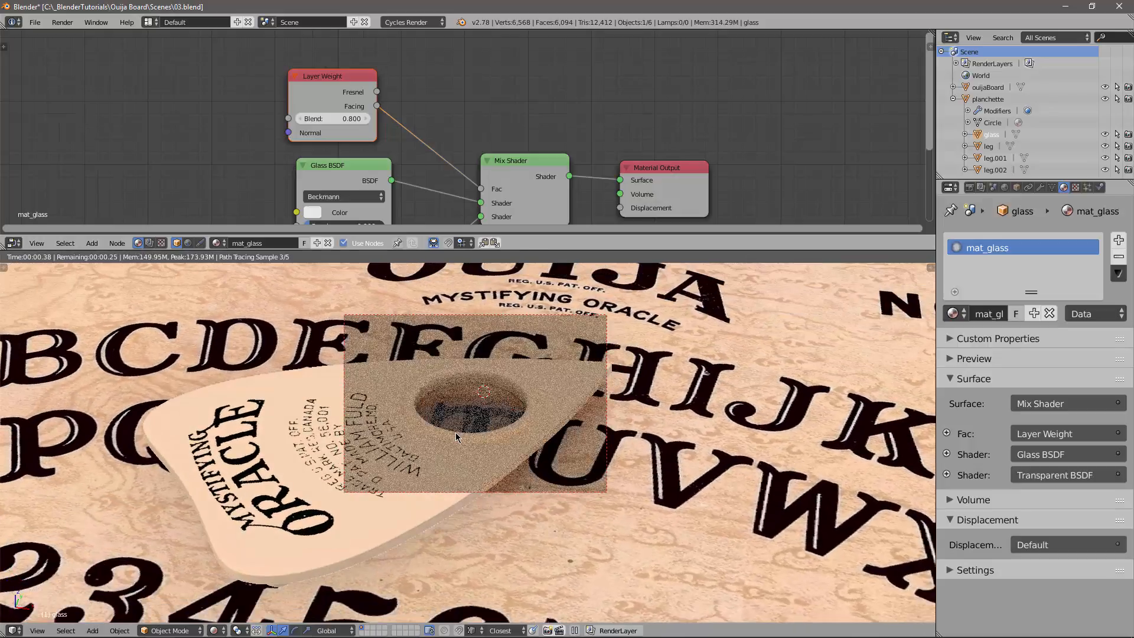
scroll(456, 433, up, 1)
scroll(455, 433, up, 1)
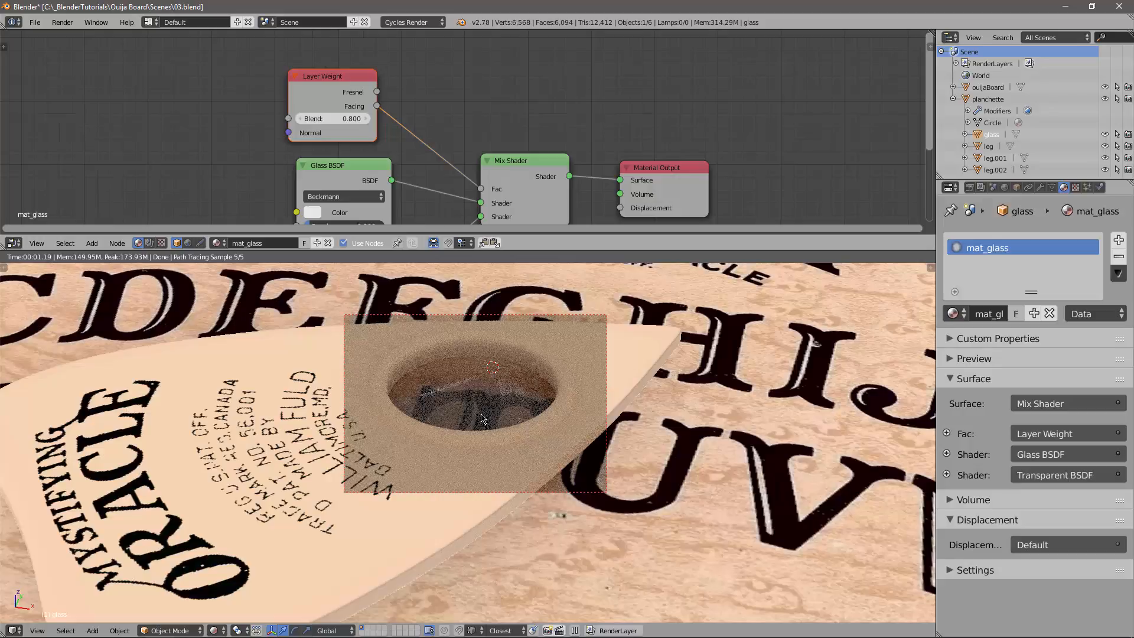
Select the planchette and spread its Image Texture, Diffuse BSDF and Material Output nodes farther apart.
scroll(481, 418, down, 4)
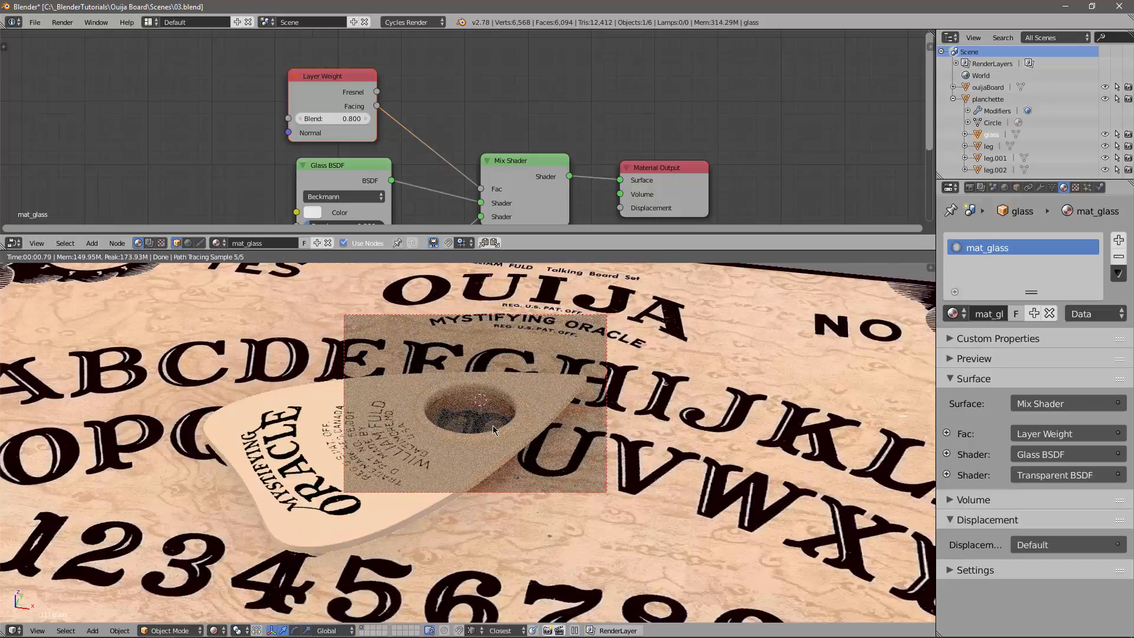
mouse_move(493, 429)
middle_down()
mouse_move(424, 424)
mouse_move(523, 392)
mouse_move(506, 416)
mouse_move(460, 412)
mouse_move(492, 409)
middle_up()
right_click(464, 410)
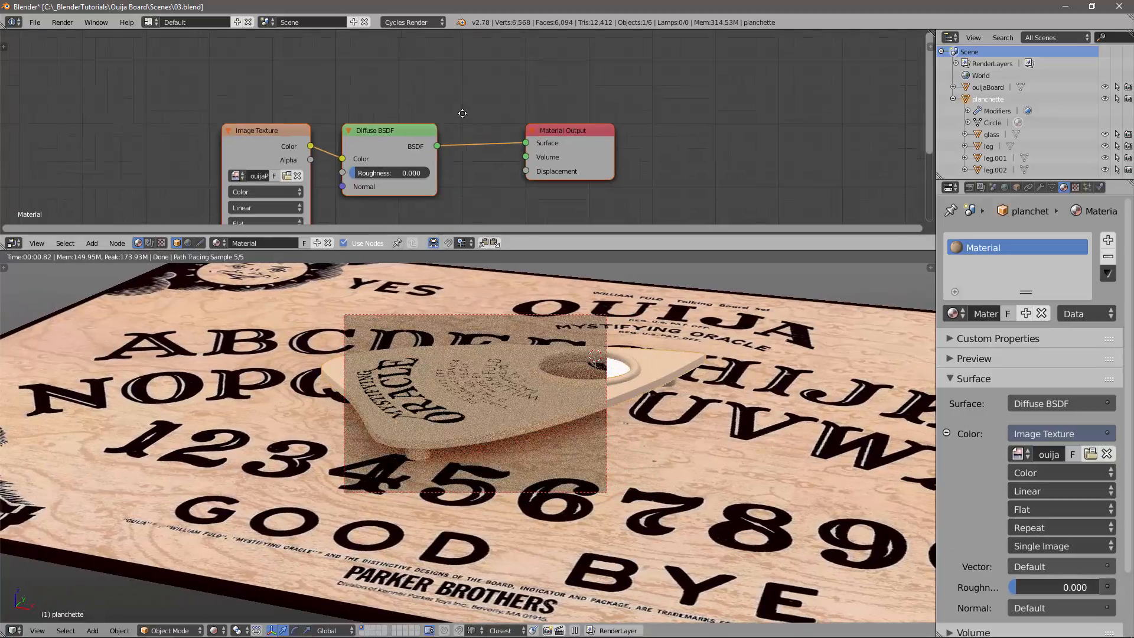
middle_drag(463, 114, 488, 98)
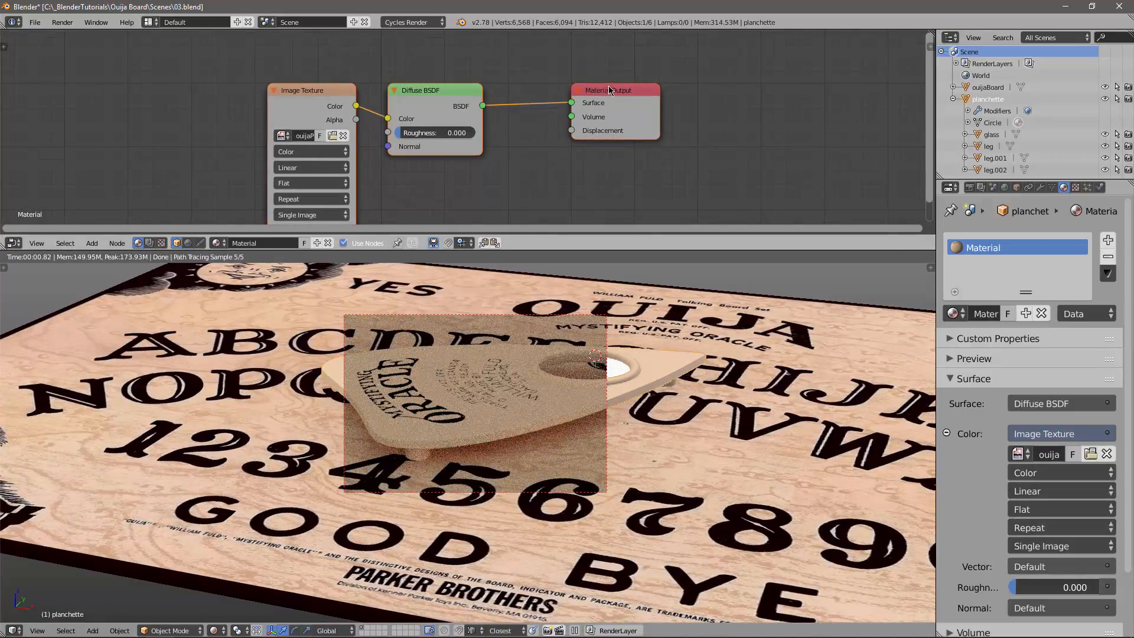
drag(608, 90, 717, 82)
drag(407, 91, 496, 82)
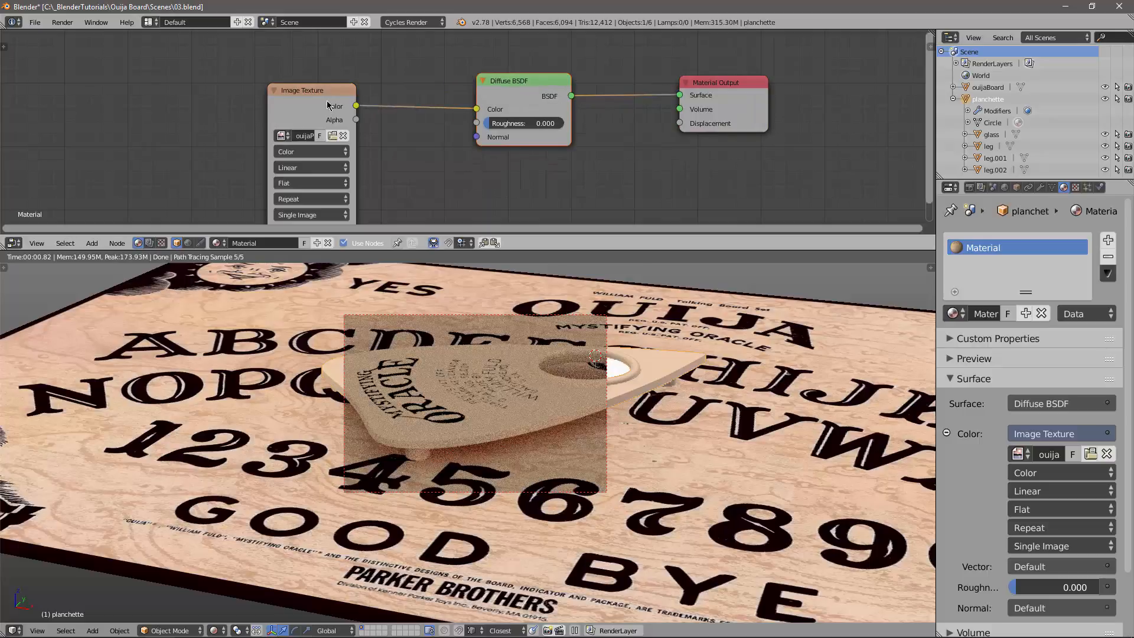
drag(328, 106, 244, 94)
middle_drag(513, 184, 417, 159)
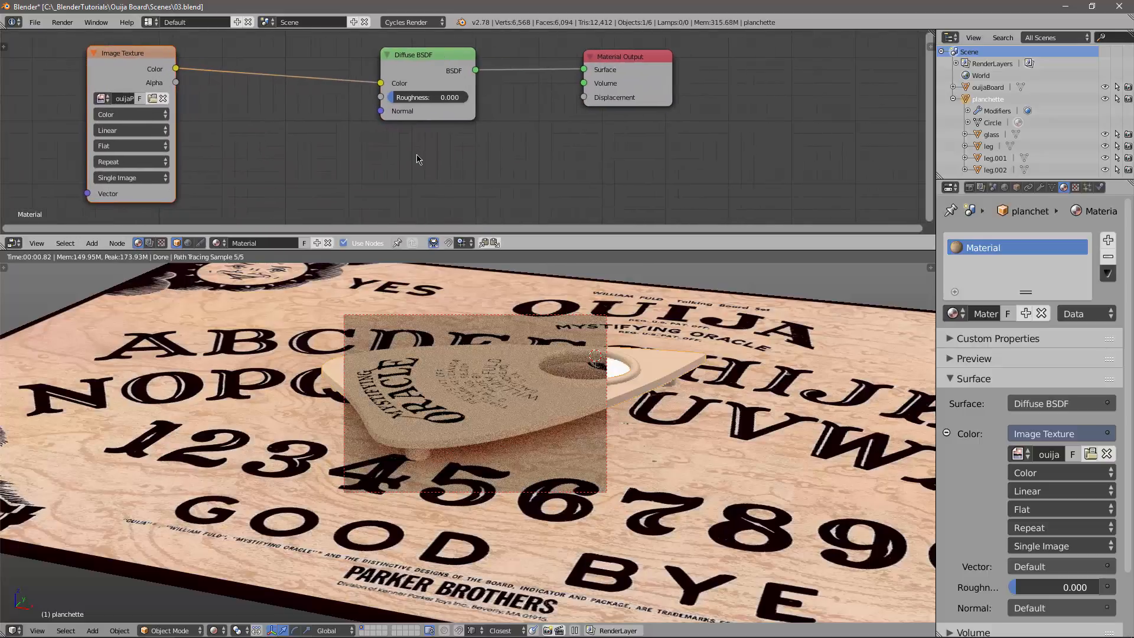
Add a Glossy BSDF node below the Diffuse BSDF in the planchette's material.
key(shift+a)
mouse_move(417, 178)
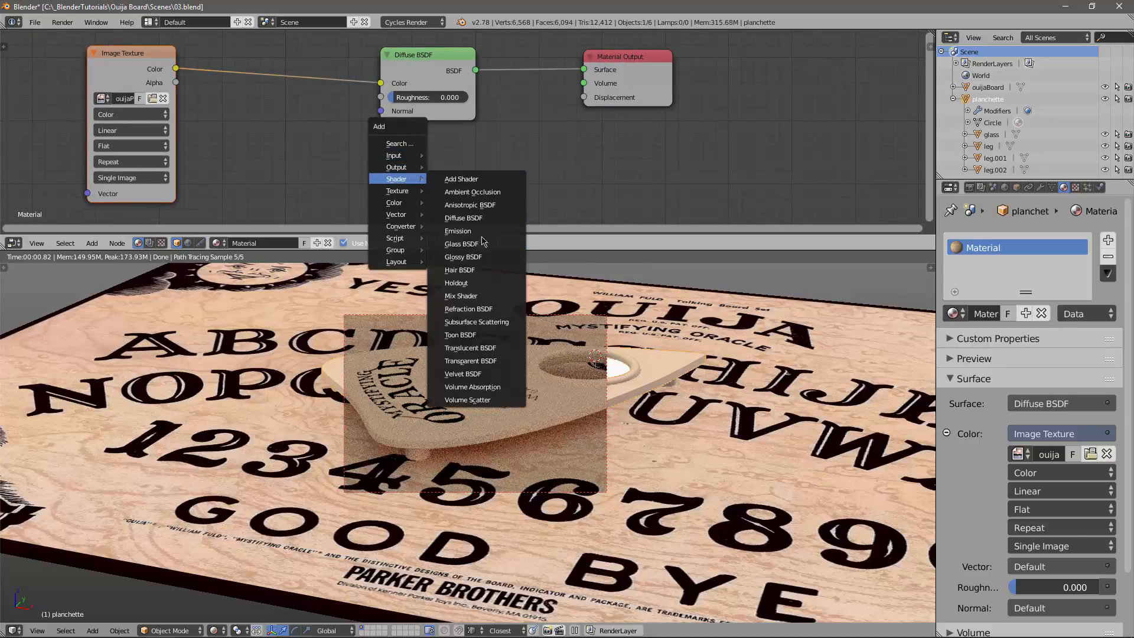
click(482, 257)
click(436, 177)
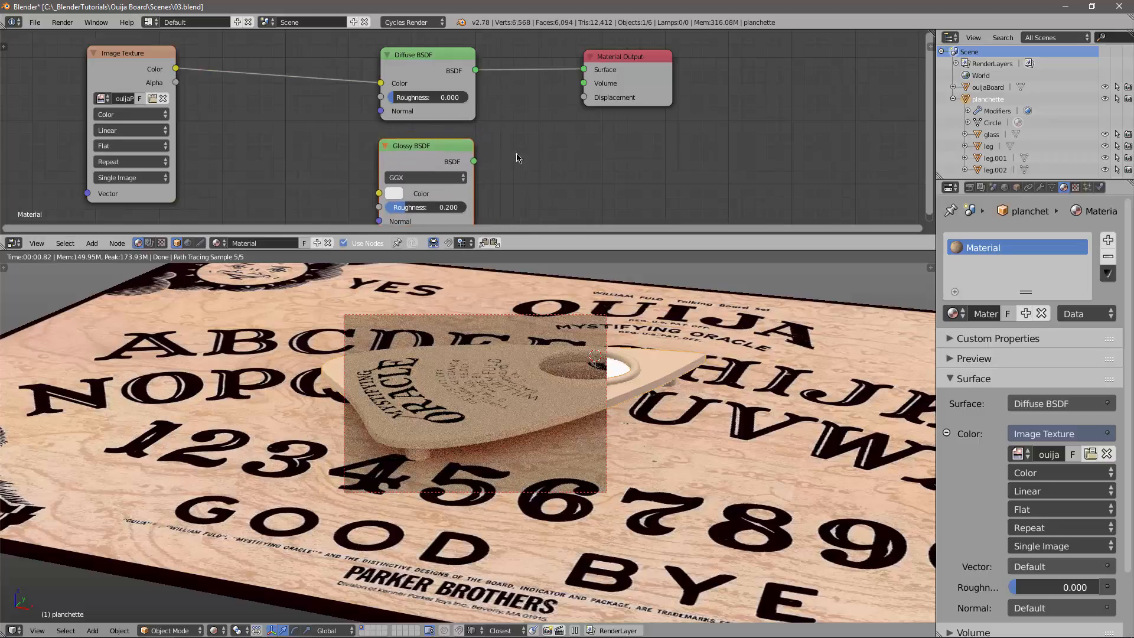
Insert a Mix Shader between the Diffuse BSDF and the Material Output in the planchette's material.
key(shift+a)
mouse_move(532, 156)
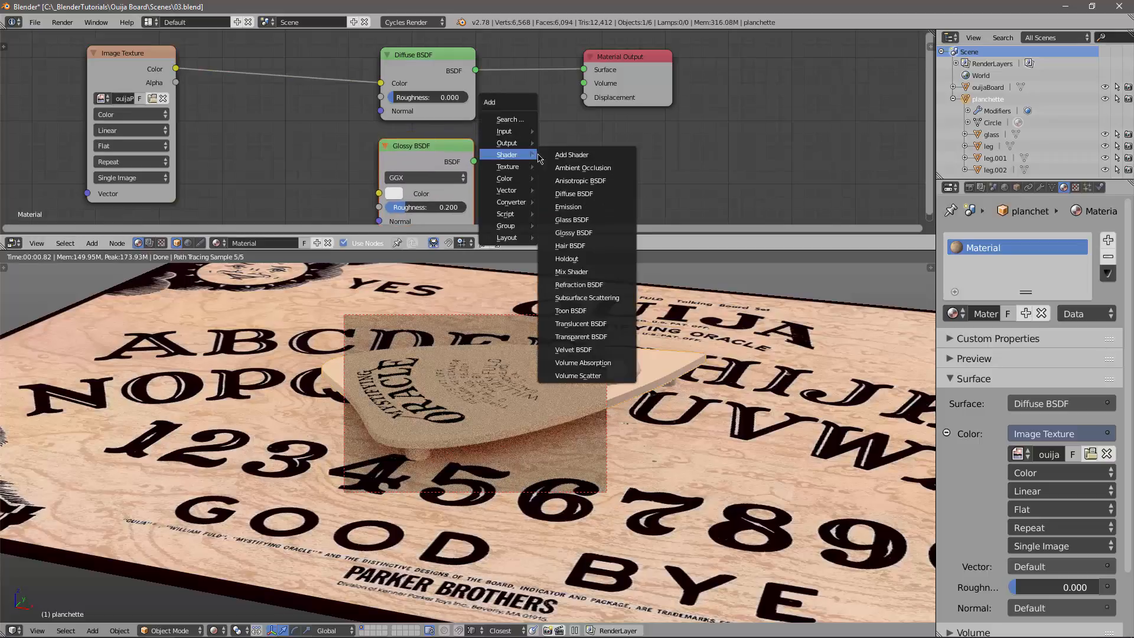
click(574, 271)
click(525, 46)
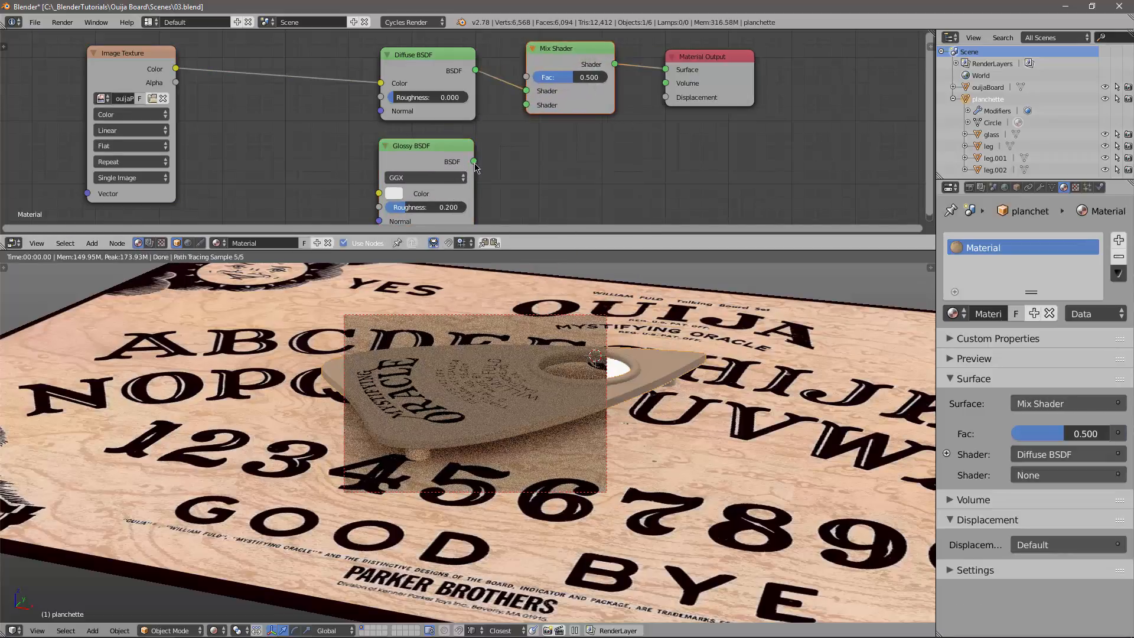
Link the Glossy BSDF to the Mix Shader's second Shader input and set the Glossy BSDF's Roughness to 0.05.
drag(473, 161, 527, 105)
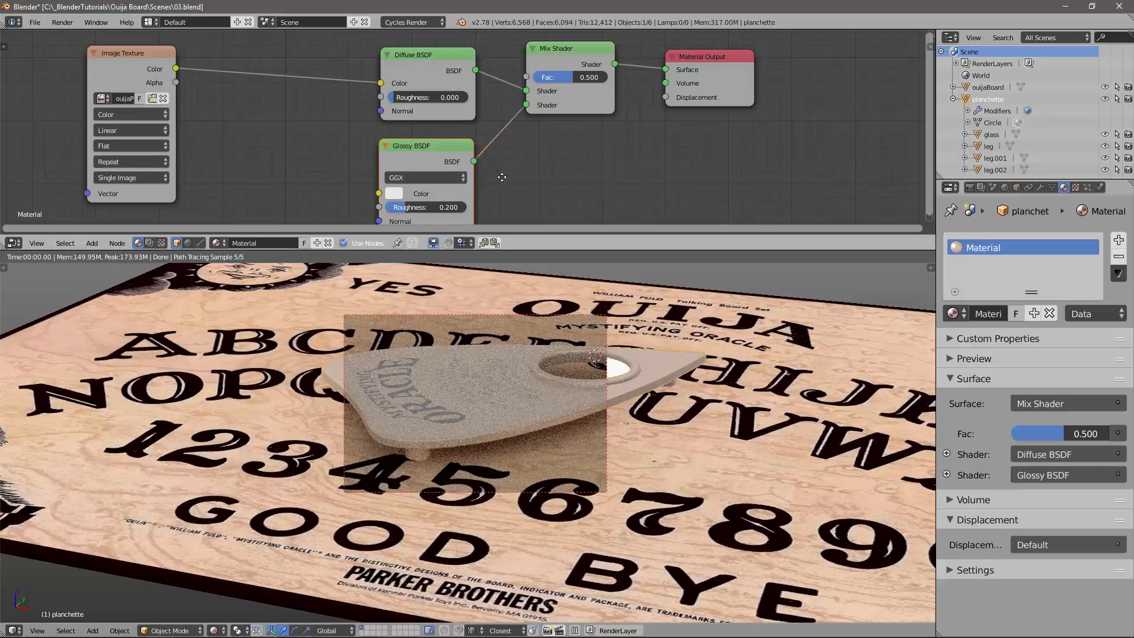
middle_drag(501, 178, 543, 178)
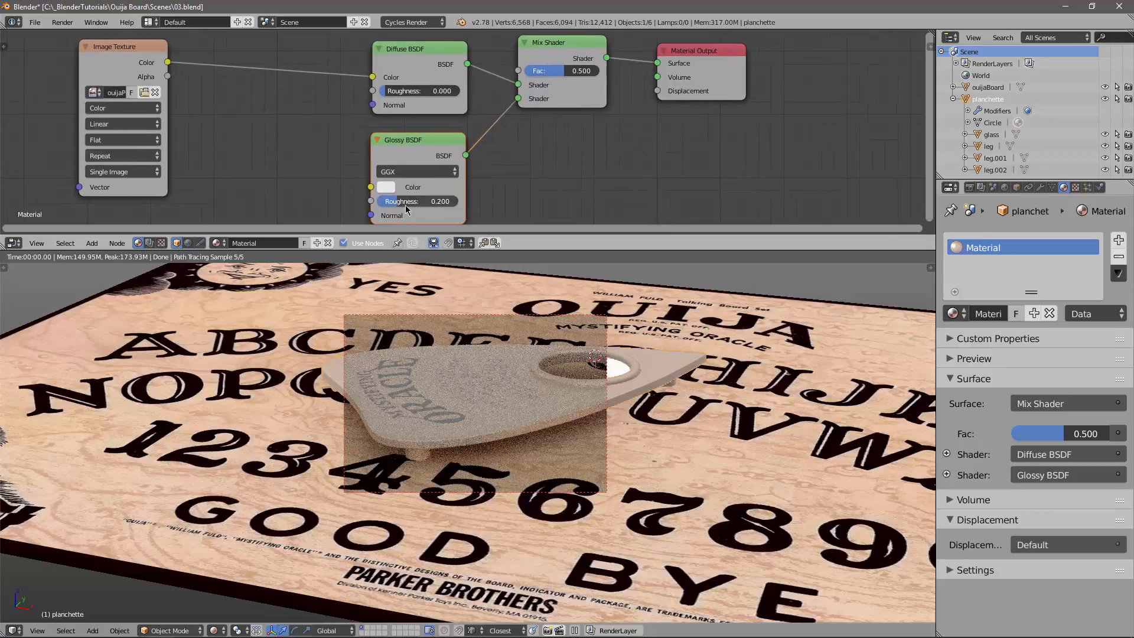
click(409, 202)
key(BackSpace)
text(.05)
key(Return)
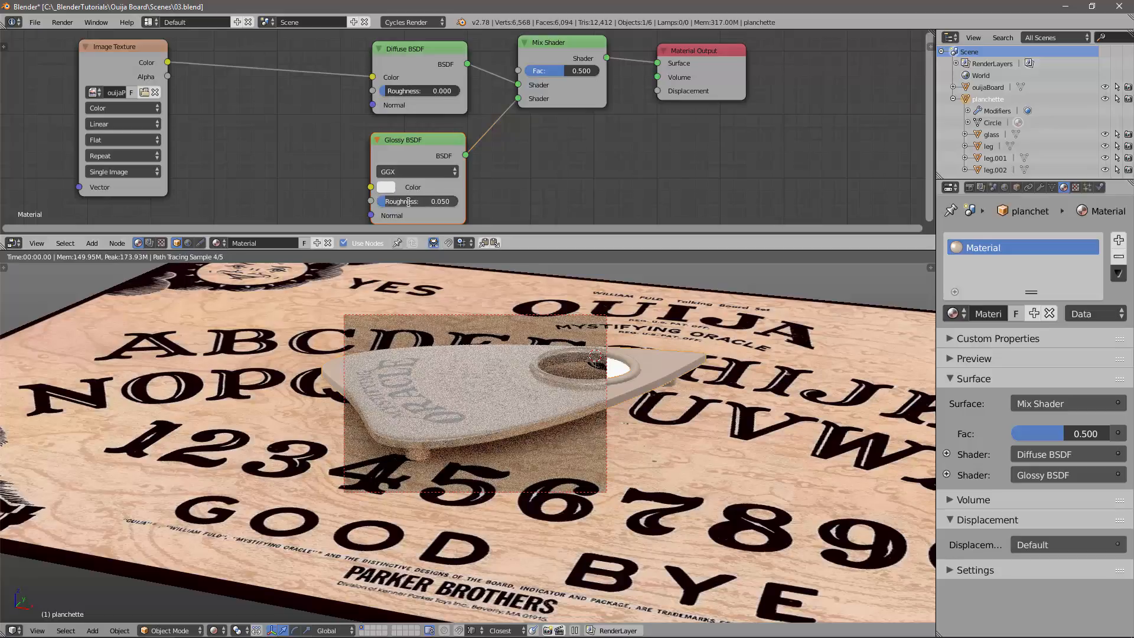
Try a Roughness of 0.005 on the Glossy BSDF, then set it back to 0.05.
click(413, 201)
text(.0)
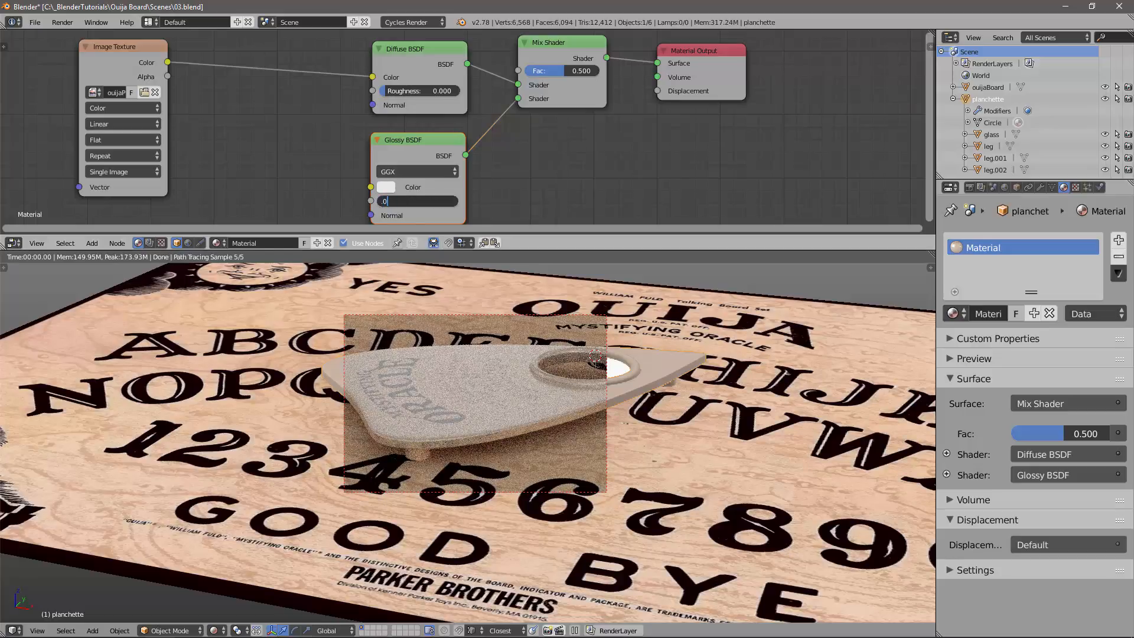
text(05)
key(Return)
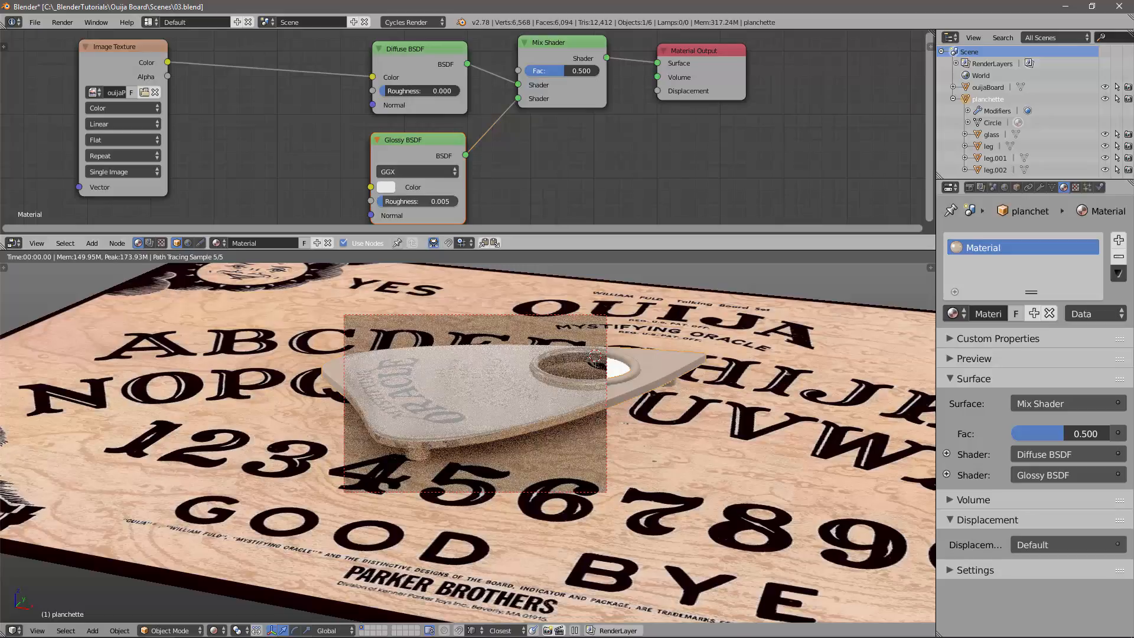
click(414, 201)
key(BackSpace)
text(.05)
key(Return)
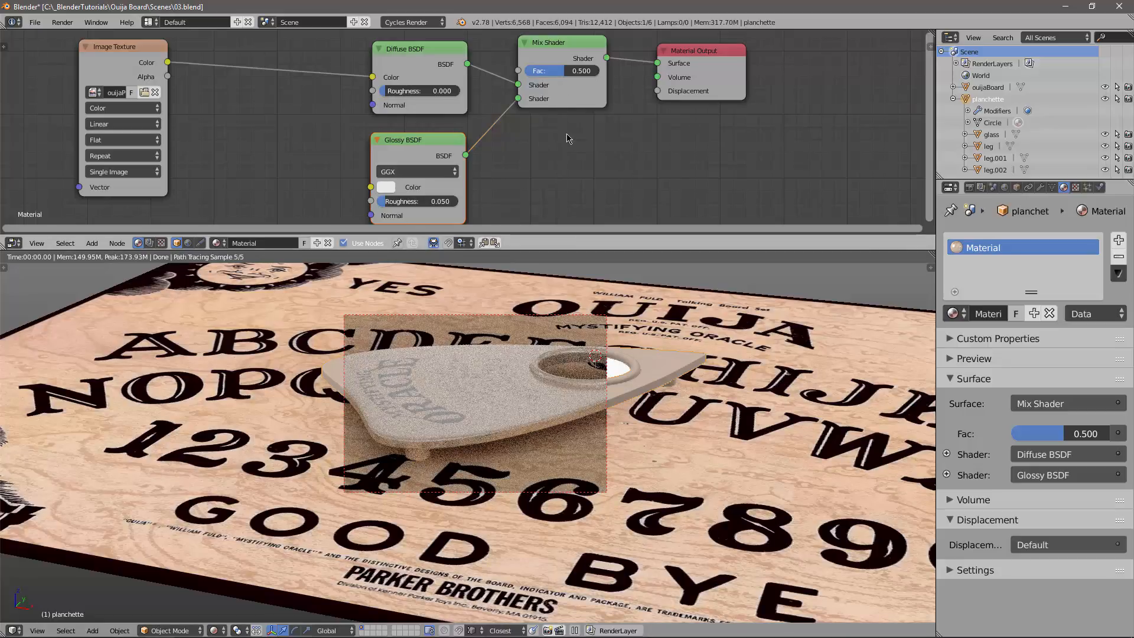
middle_drag(566, 146, 552, 200)
scroll(459, 105, down, 1)
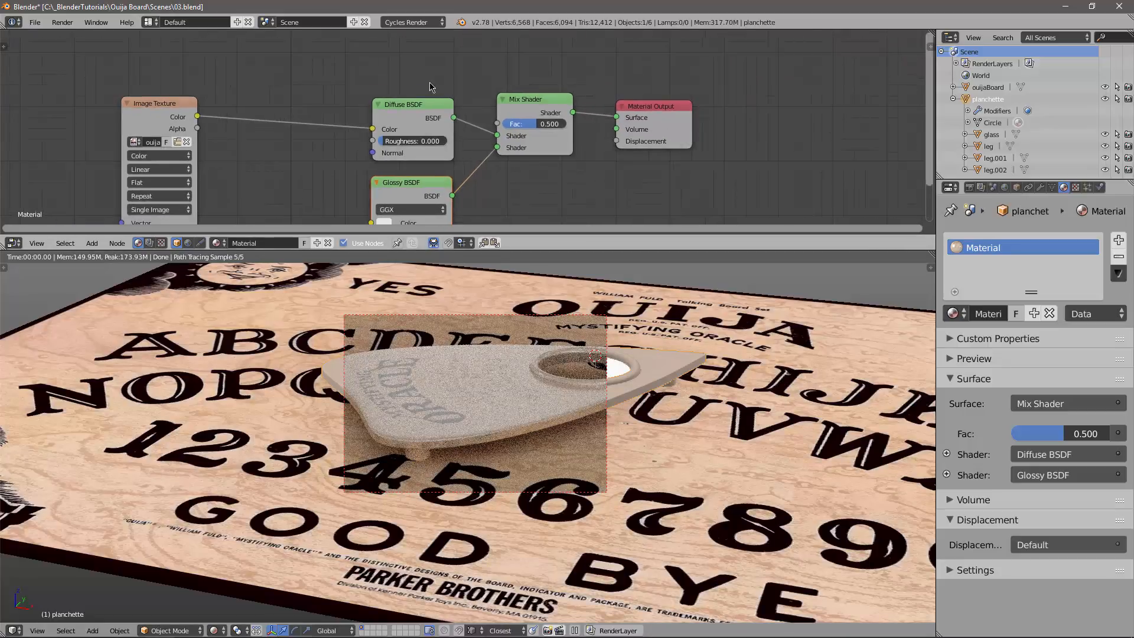
key(shift+a)
mouse_move(426, 84)
mouse_move(413, 57)
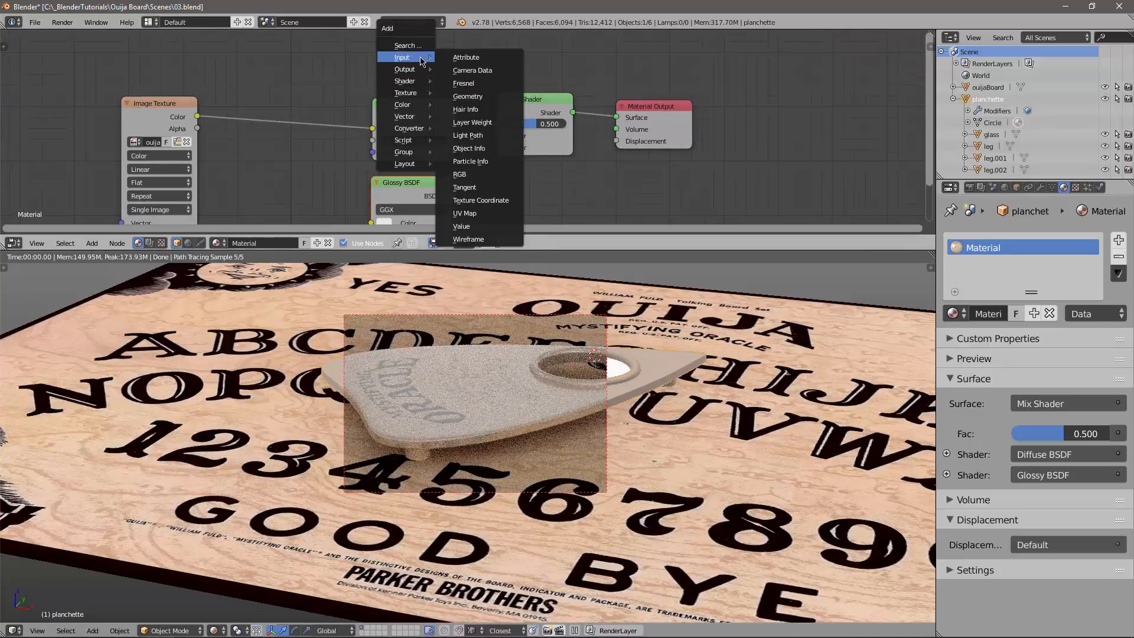
click(472, 124)
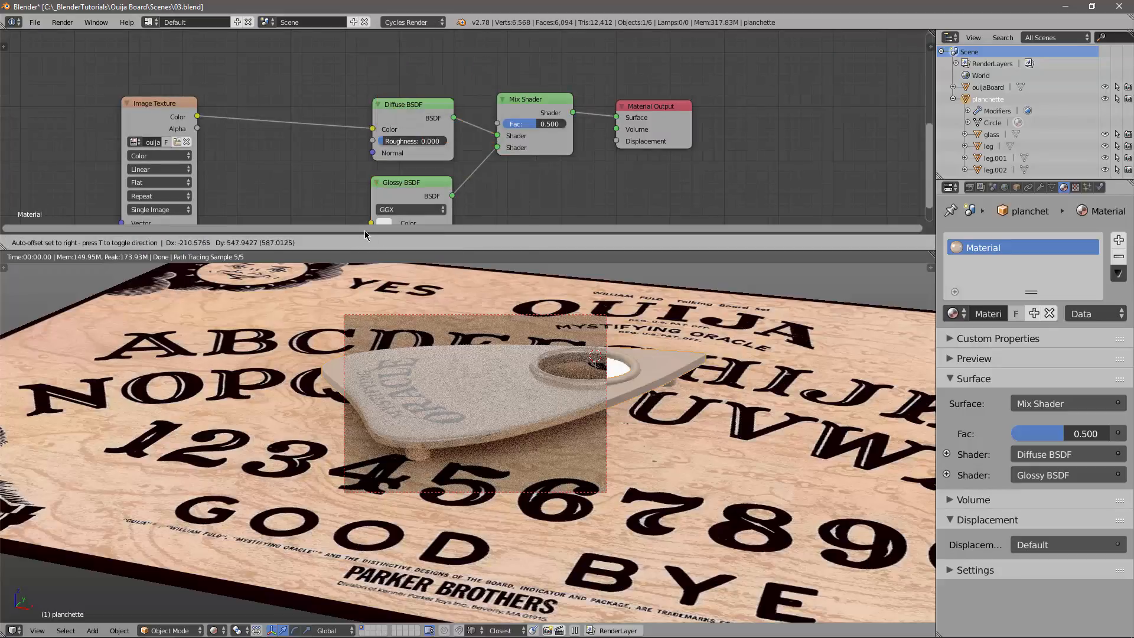
key(Escape)
Add a Layer Weight node above the Diffuse BSDF in the planchette's material.
scroll(479, 111, down, 1)
key(shift+a)
mouse_move(463, 105)
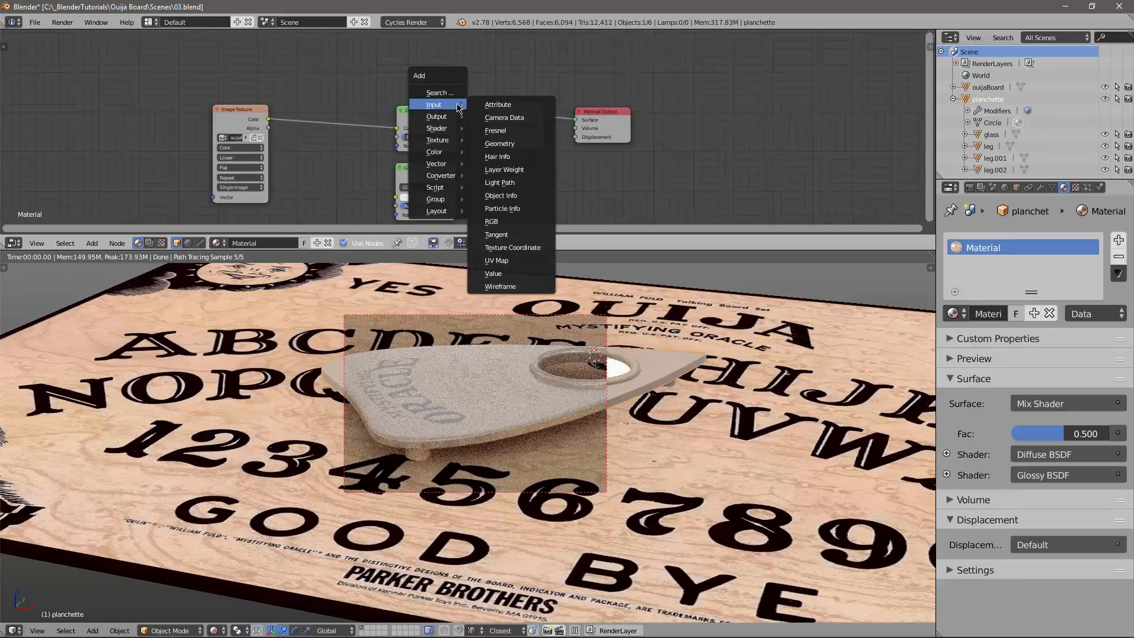
click(505, 171)
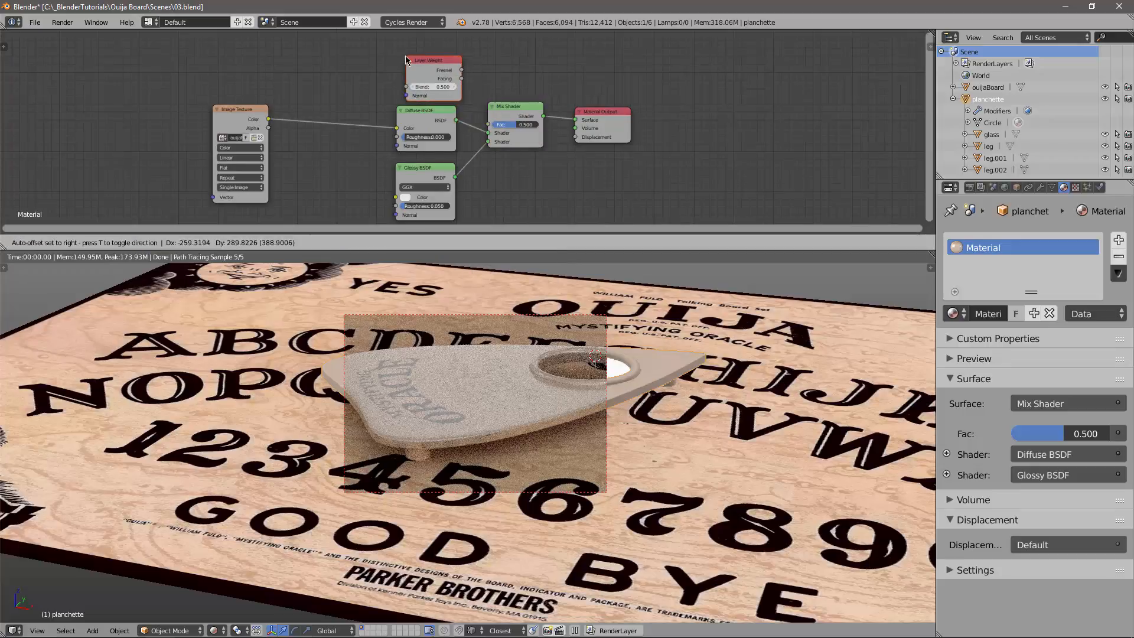
click(399, 52)
scroll(474, 127, up, 4)
scroll(463, 118, up, 3)
middle_drag(484, 77, 428, 109)
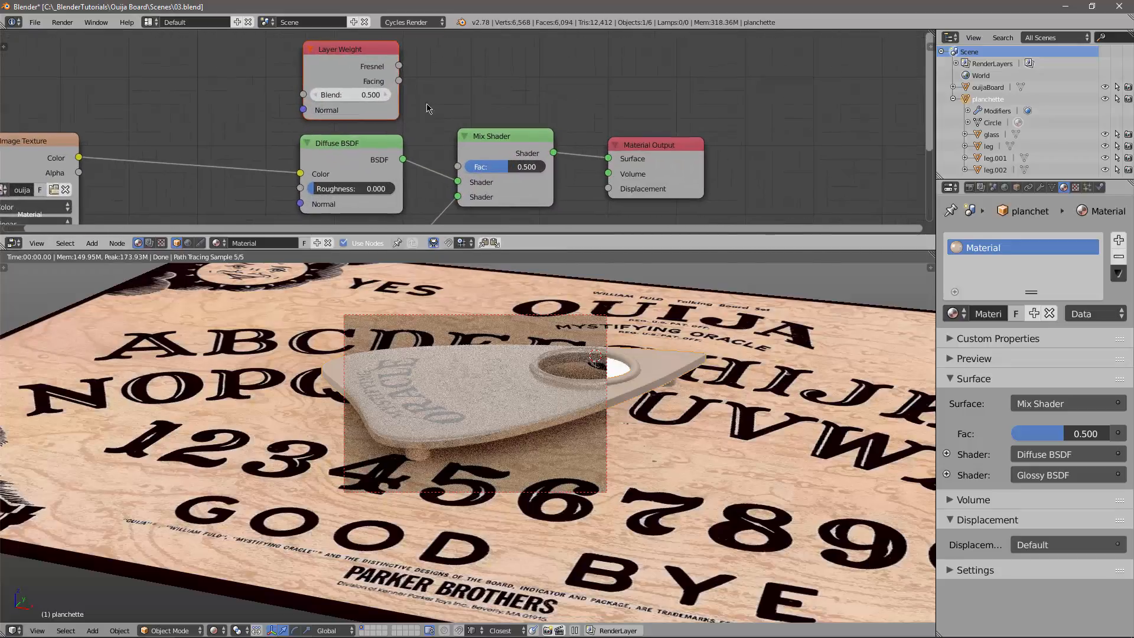
Link the Layer Weight's Facing output to the Mix Shader's Fac and move the Layer Weight node farther from the Mix Shader.
drag(400, 81, 457, 167)
mouse_move(422, 107)
middle_down()
mouse_move(400, 111)
mouse_move(398, 125)
middle_up()
drag(316, 61, 217, 60)
Insert an RGB Curves node on the link between the Layer Weight and the Mix Shader's Fac.
key(shift+a)
mouse_move(353, 144)
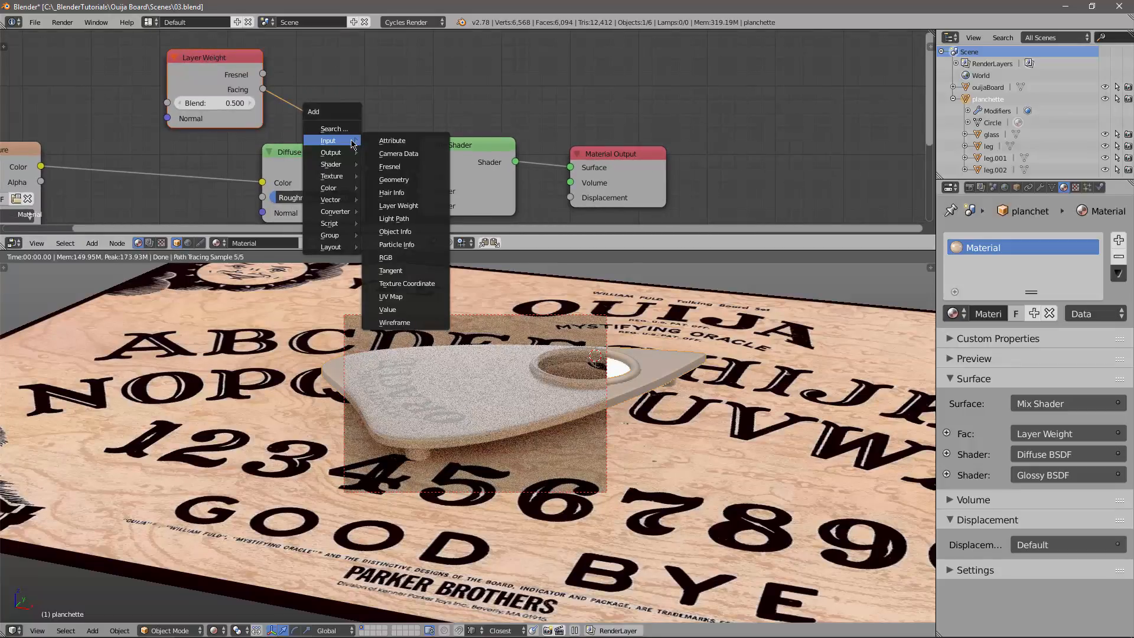
mouse_move(350, 202)
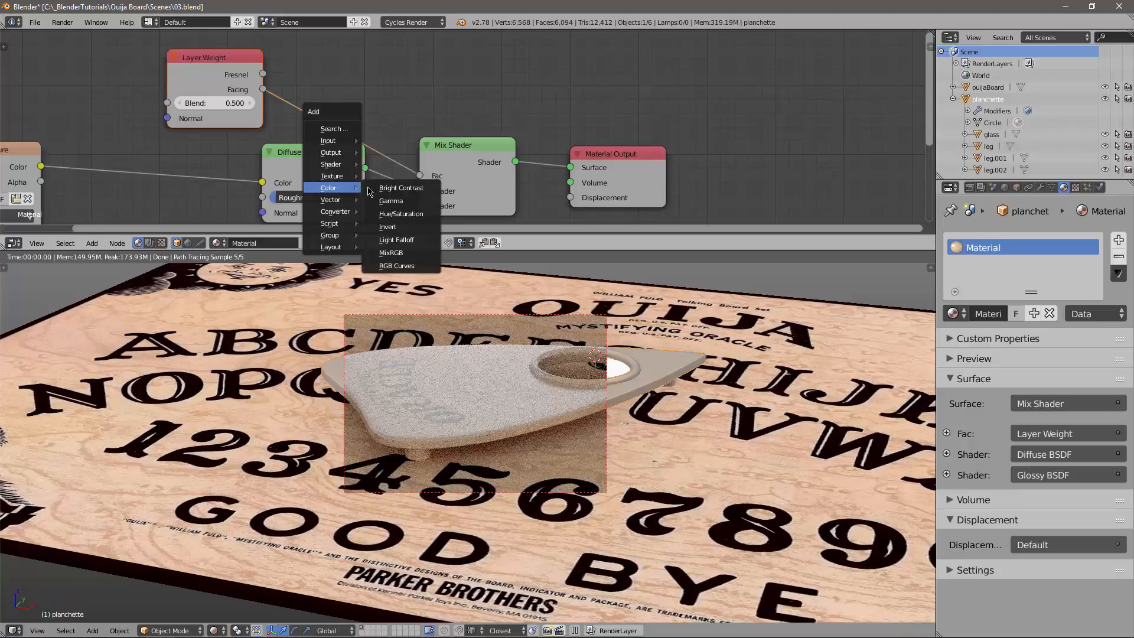
click(397, 266)
click(364, 122)
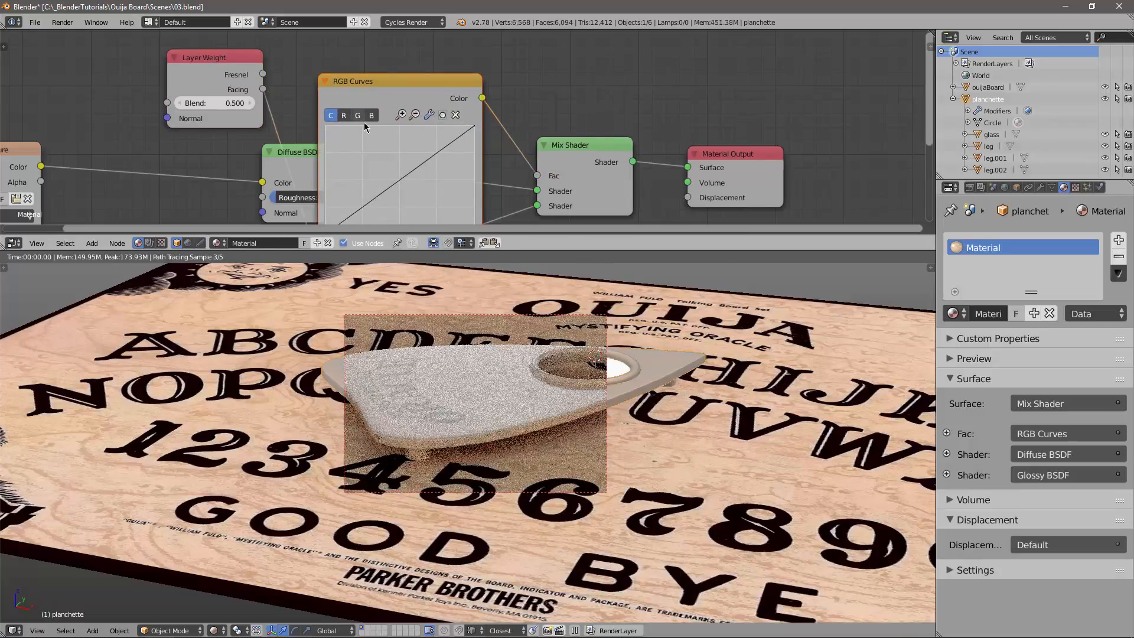
Raise the RGB Curves node above the shaders and bend its curve downward through a point at about X 0.74, Y 0.31.
drag(394, 85, 430, 31)
scroll(603, 120, down, 1)
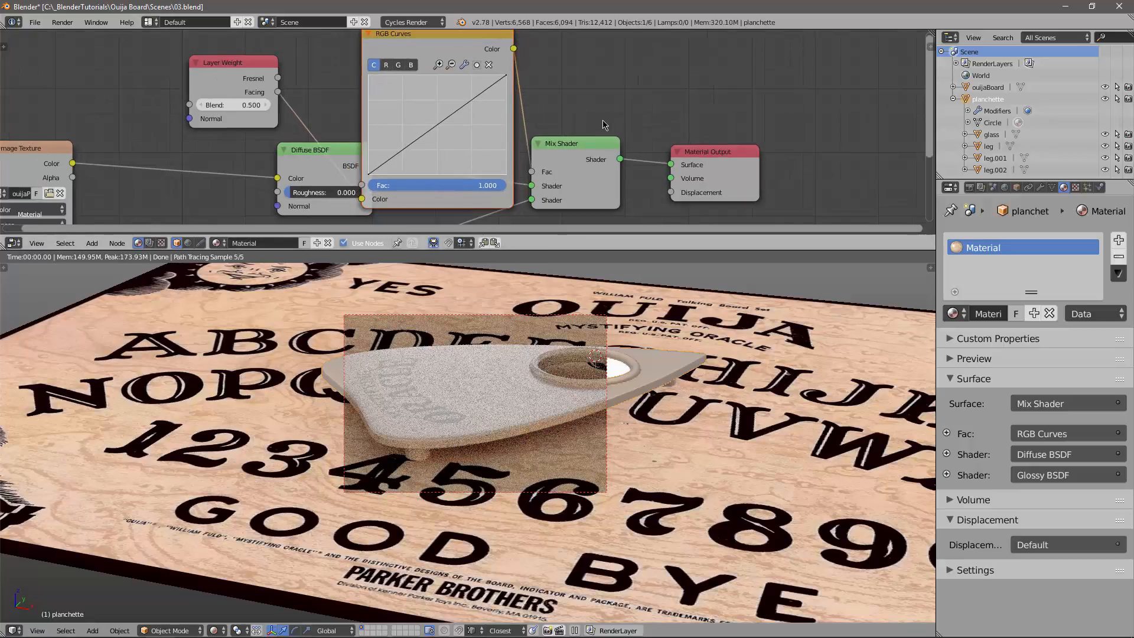
scroll(603, 121, down, 3)
middle_drag(589, 116, 588, 130)
drag(437, 69, 430, 50)
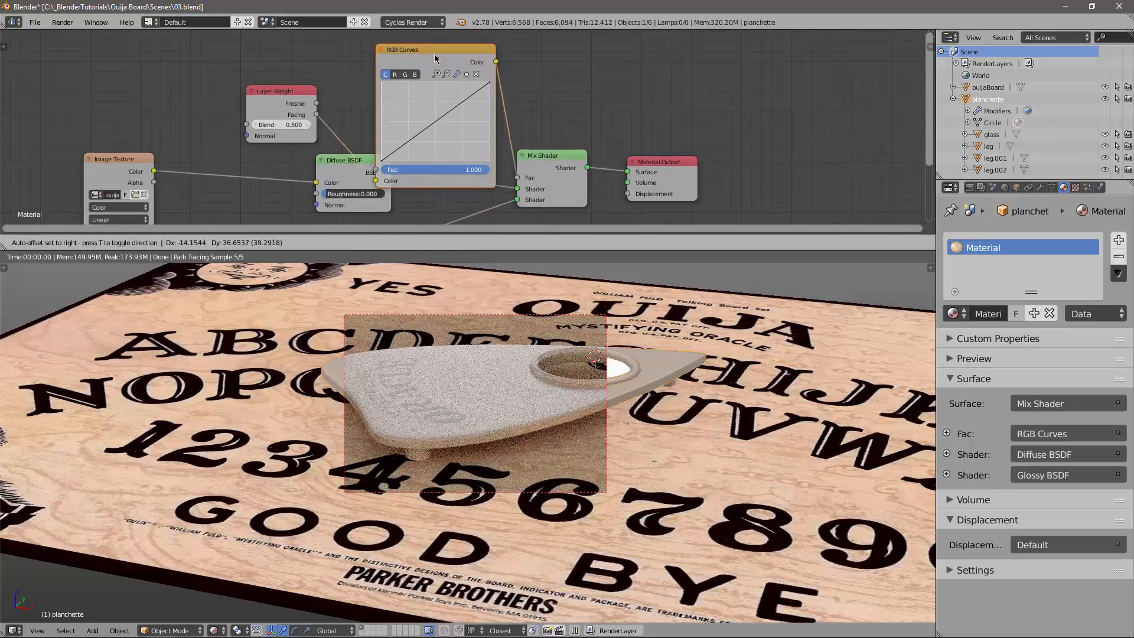
drag(435, 122, 454, 137)
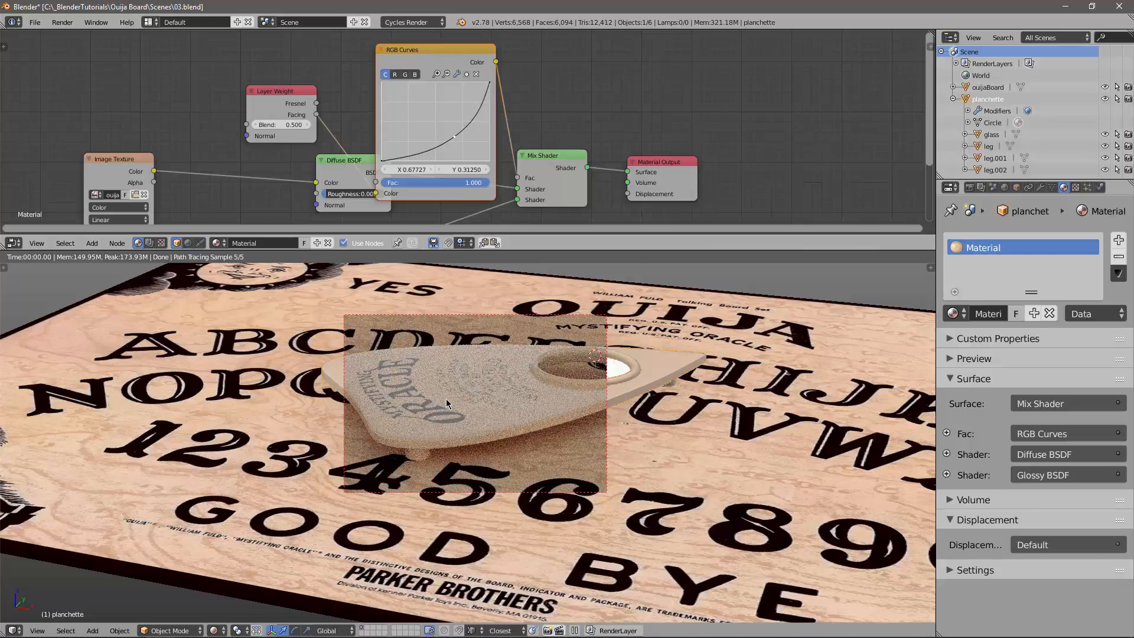
drag(452, 136, 462, 136)
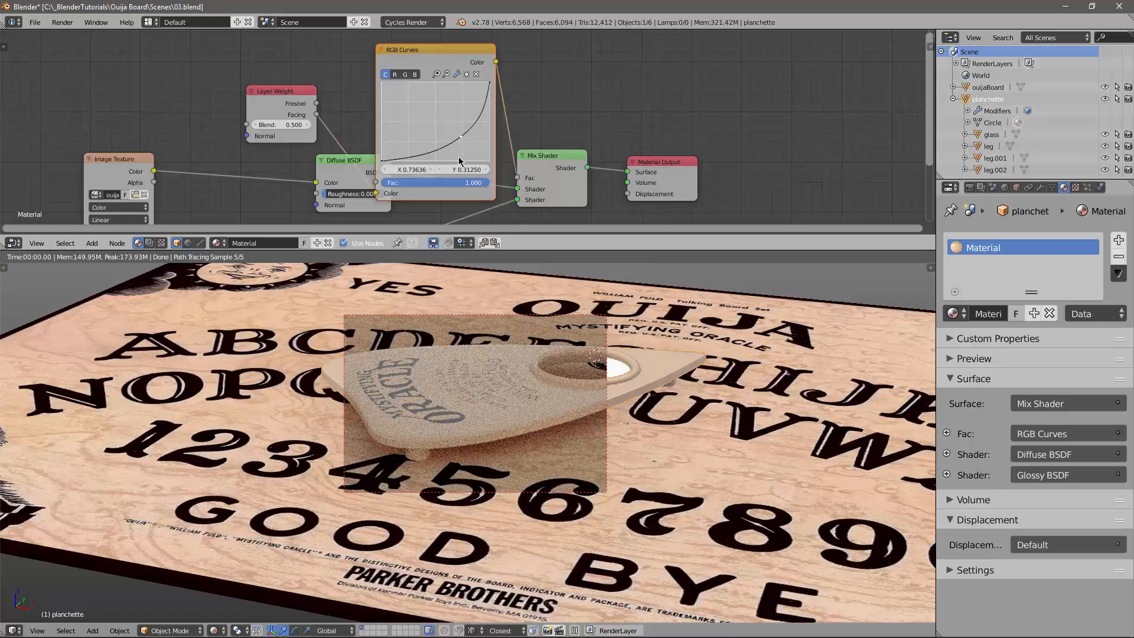
Collapse the RGB Curves and Layer Weight nodes and arrange them close together above the Diffuse BSDF.
middle_drag(458, 150, 479, 160)
click(372, 73)
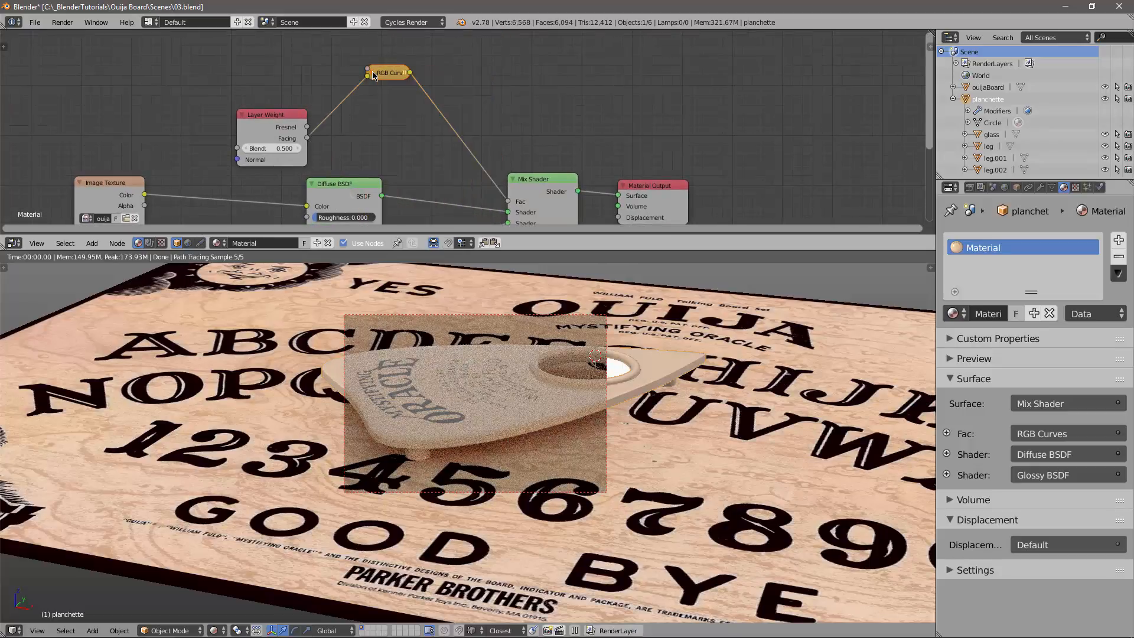
drag(391, 69, 441, 140)
drag(274, 116, 343, 116)
scroll(407, 121, up, 1)
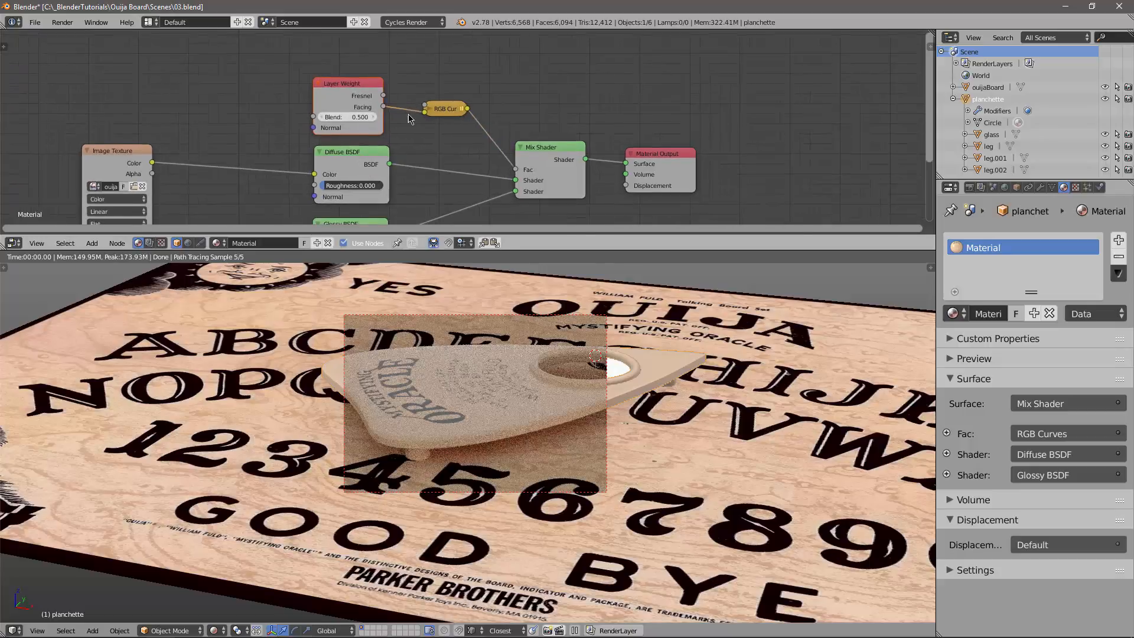
scroll(410, 118, up, 1)
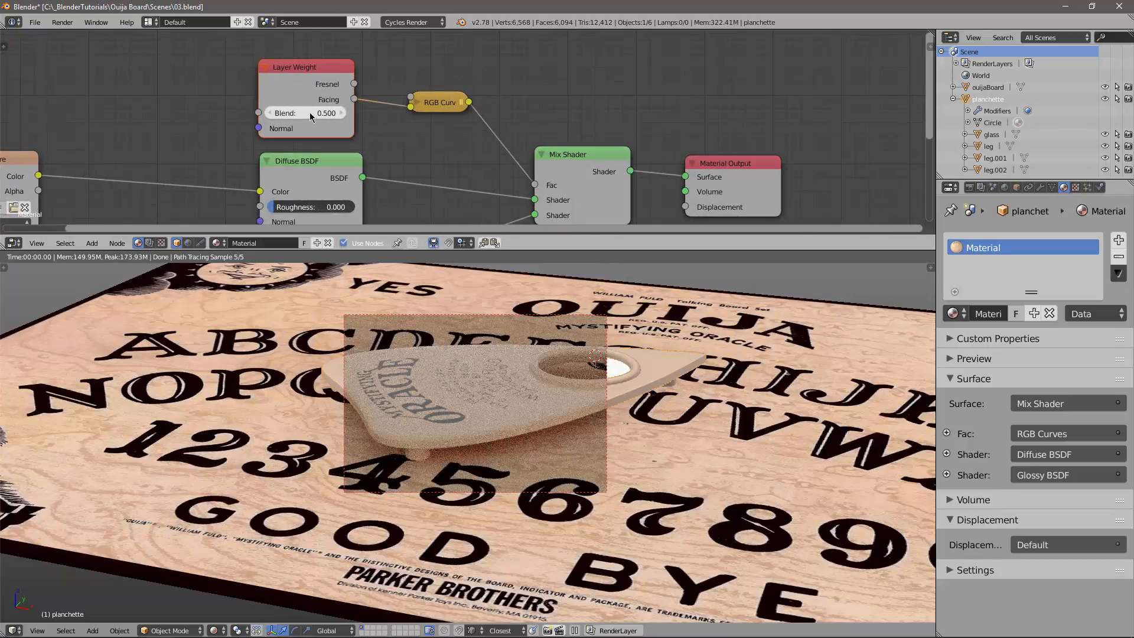
click(268, 68)
middle_drag(454, 176, 423, 154)
drag(255, 44, 278, 68)
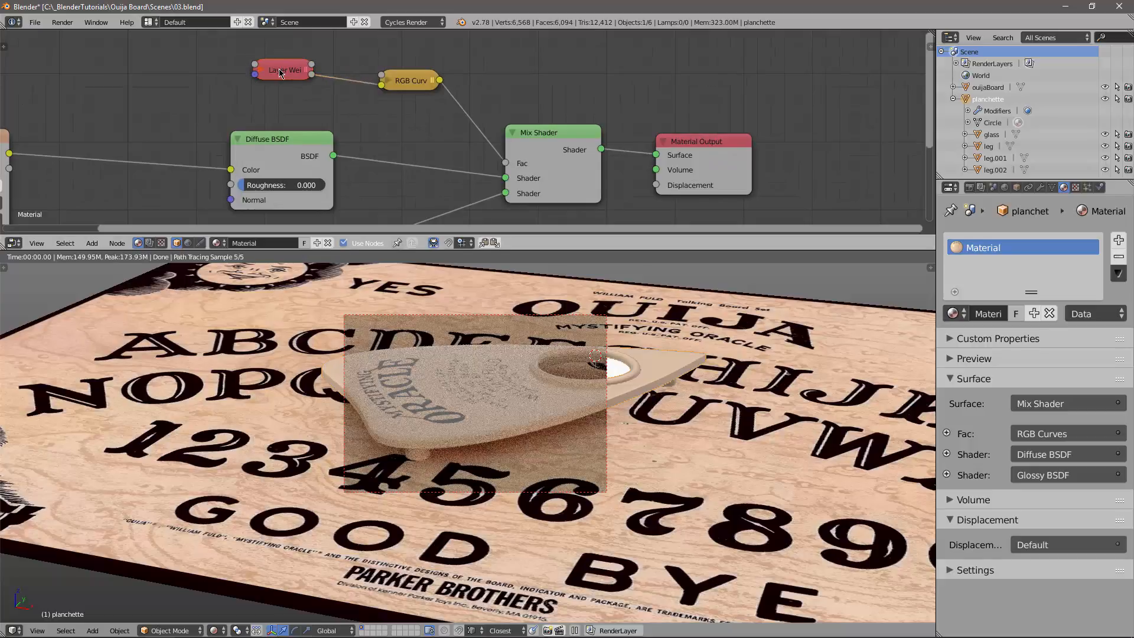
scroll(422, 143, down, 3)
middle_drag(440, 152, 453, 121)
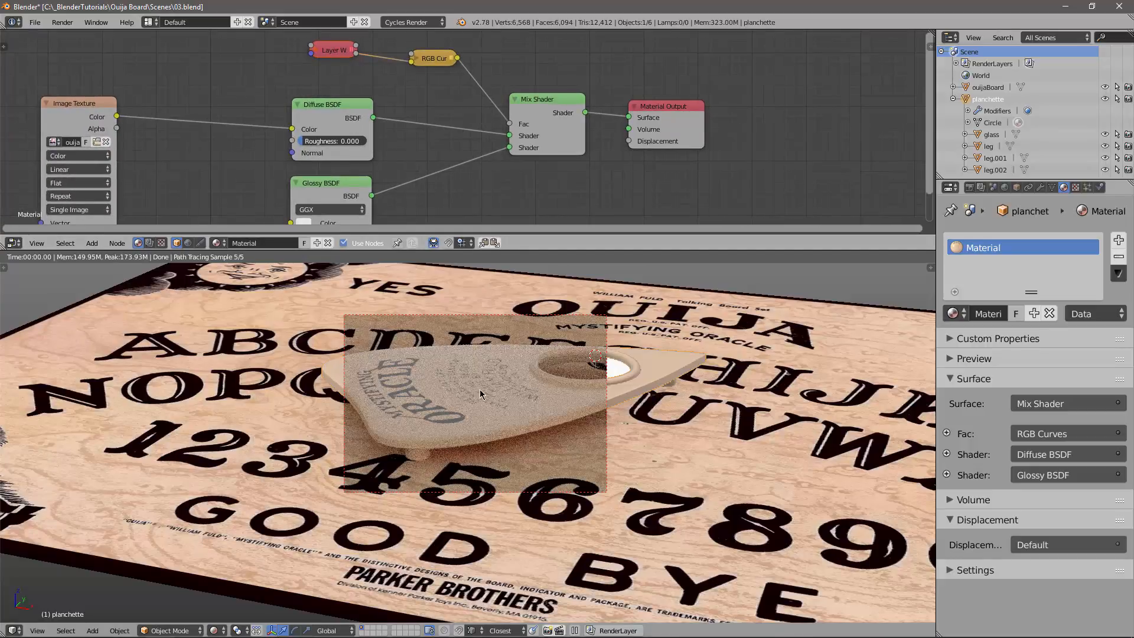
Try feeding the Image Texture's Color into the Glossy BSDF's Color, then remove the link.
scroll(479, 392, up, 2)
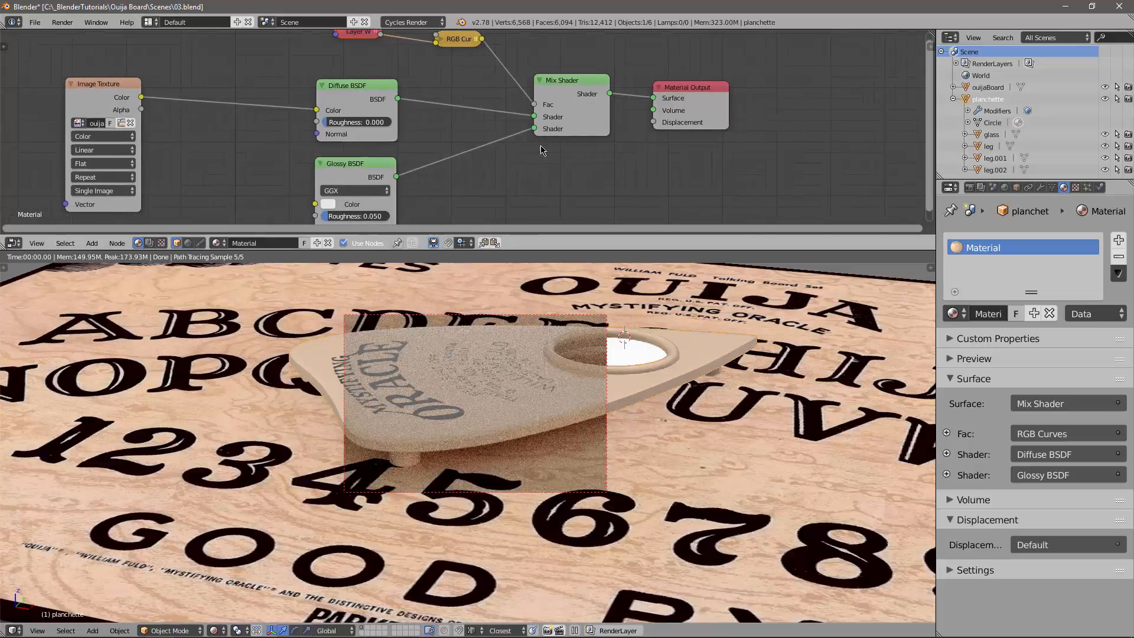
middle_drag(514, 169, 538, 122)
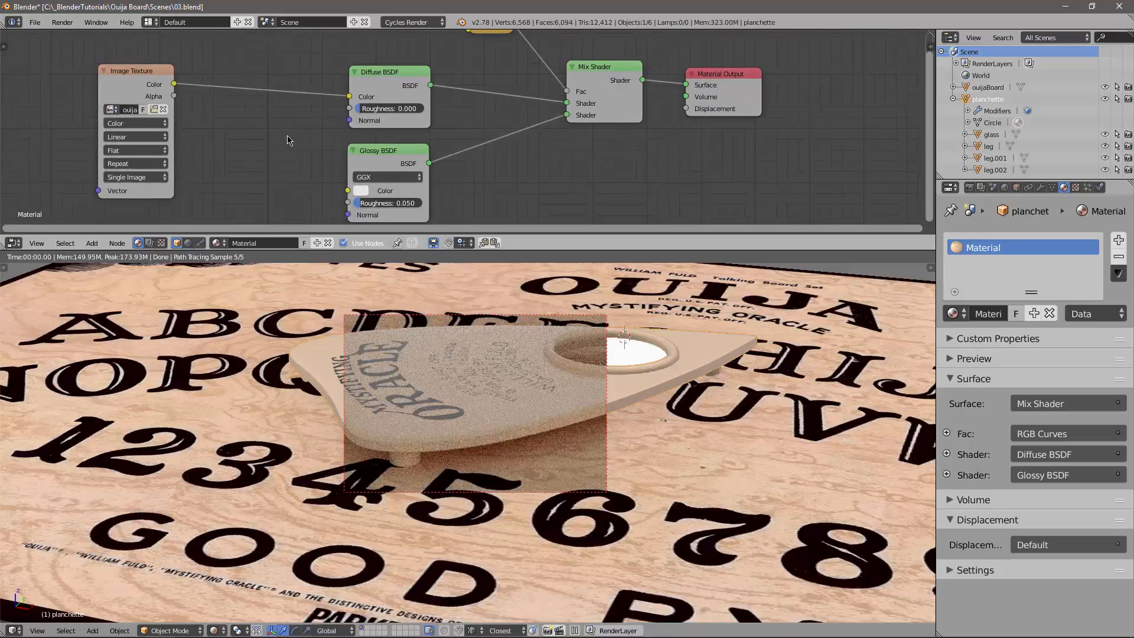
scroll(288, 136, down, 2)
middle_drag(288, 143, 263, 136)
drag(175, 77, 158, 87)
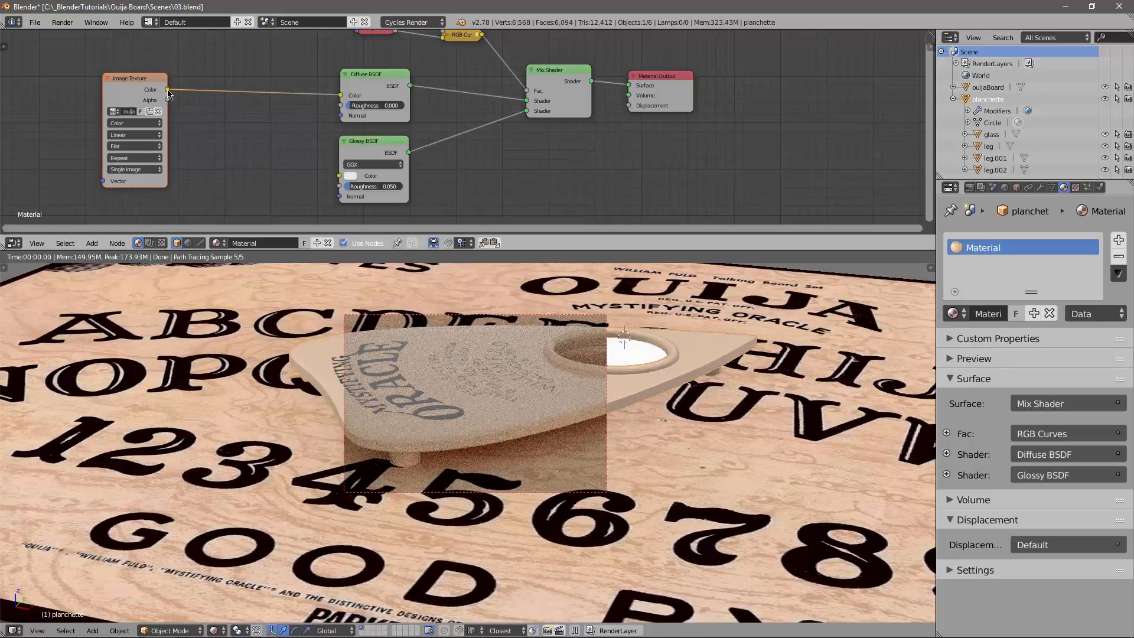
drag(168, 90, 341, 176)
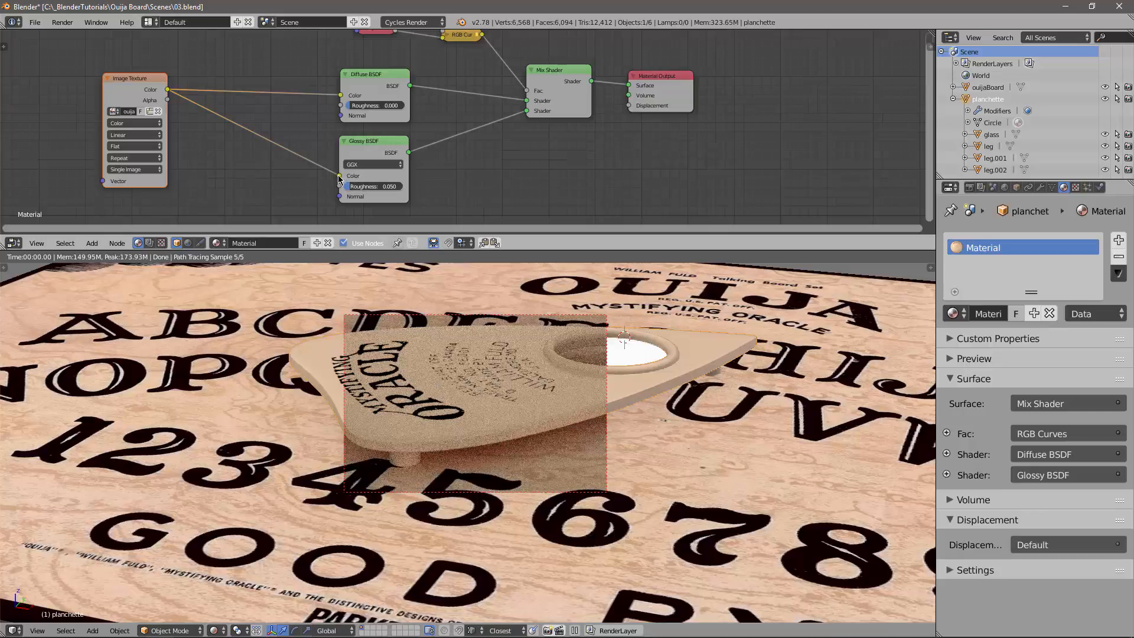
drag(338, 179, 317, 177)
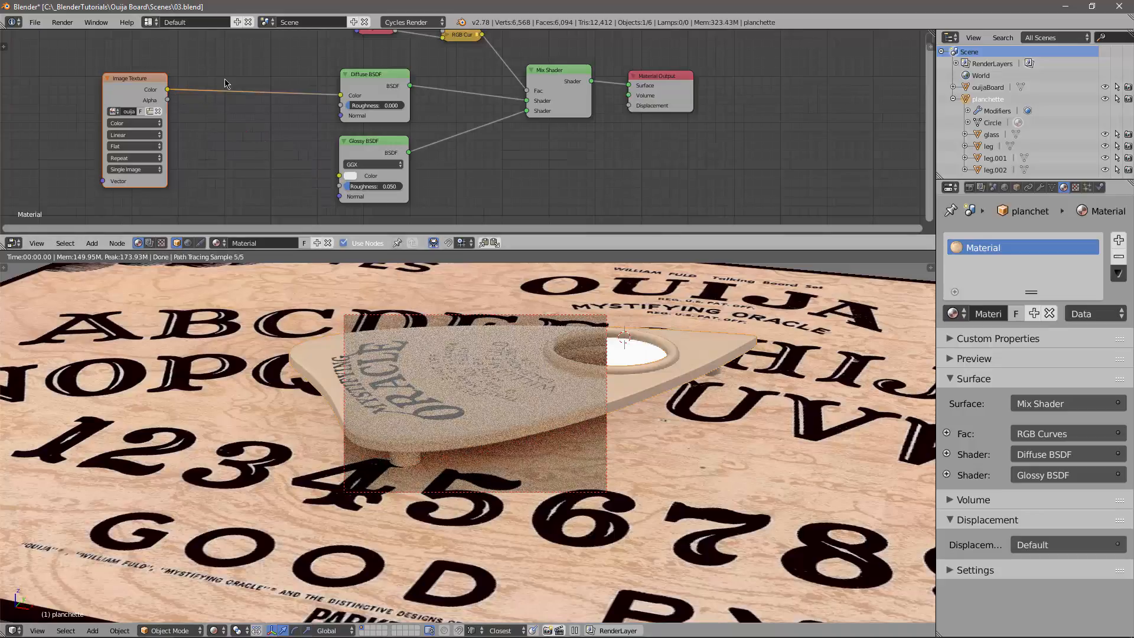
Try the Image Texture's Color on the Glossy BSDF's Roughness and again on its Color, then disconnect it.
drag(168, 91, 339, 186)
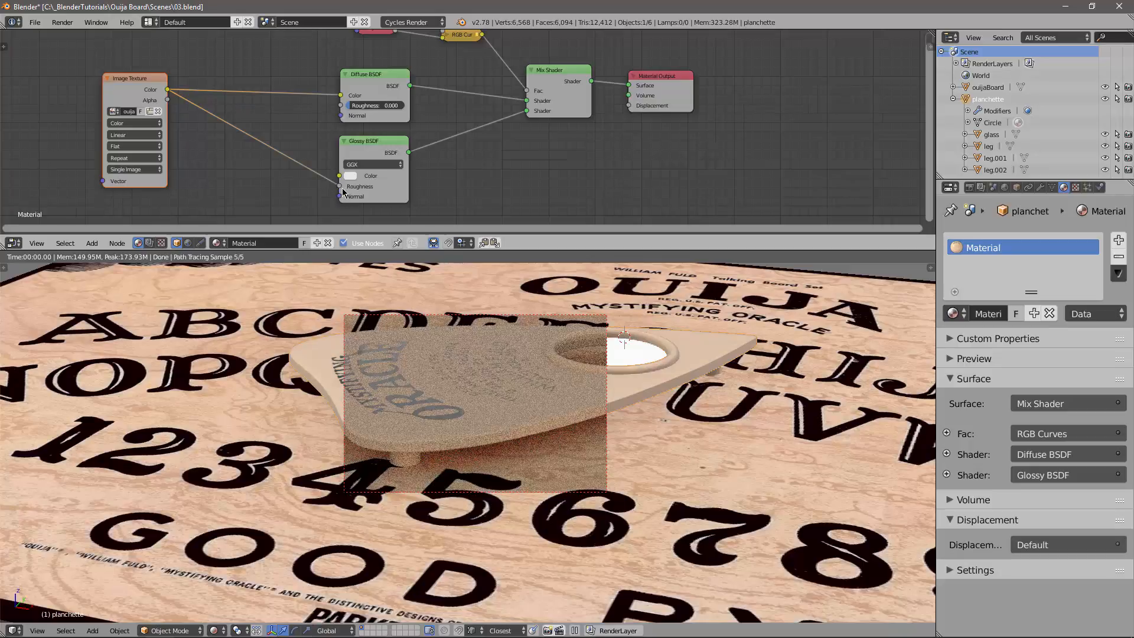
drag(343, 190, 339, 176)
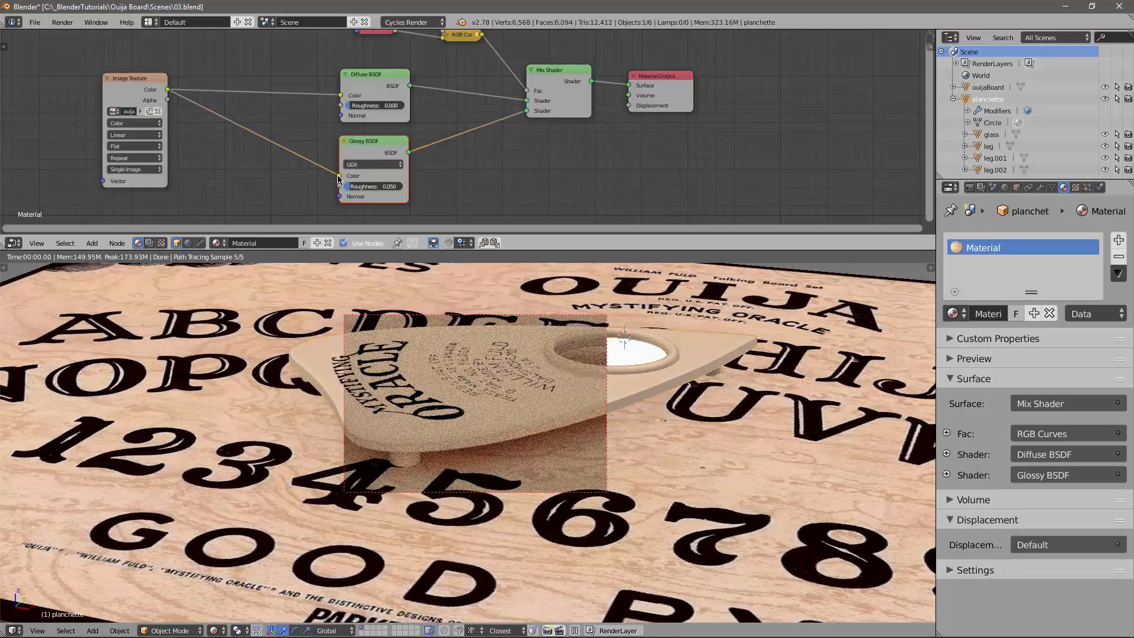
drag(339, 176, 299, 177)
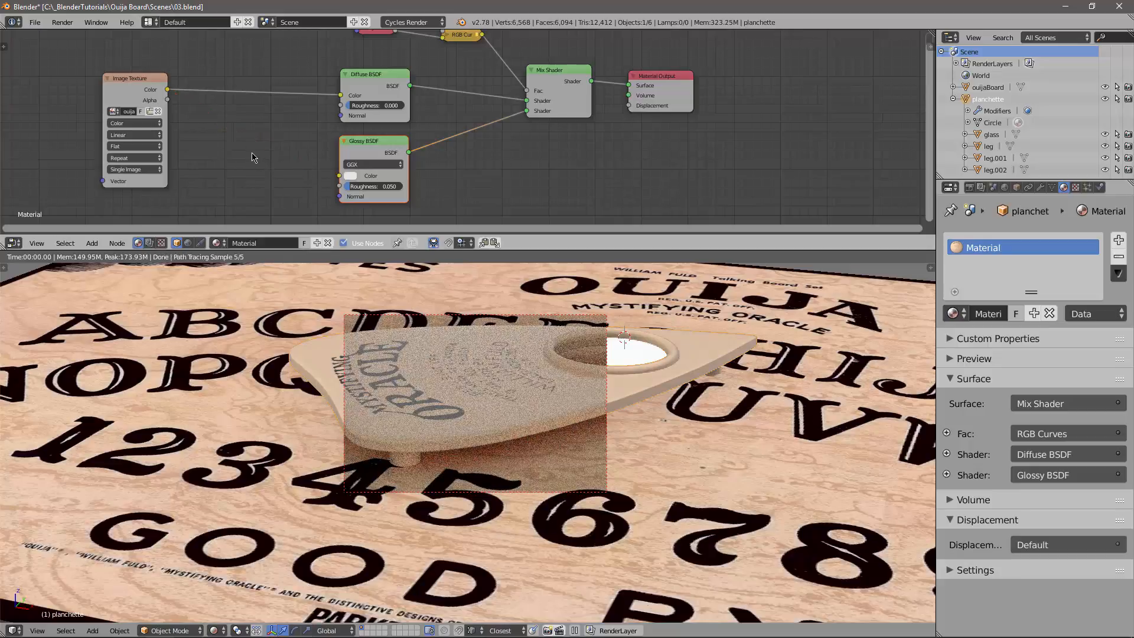
Add an RGB to BW node and route the Image Texture's Color through it into the Glossy BSDF's Color.
key(shift+a)
mouse_move(222, 148)
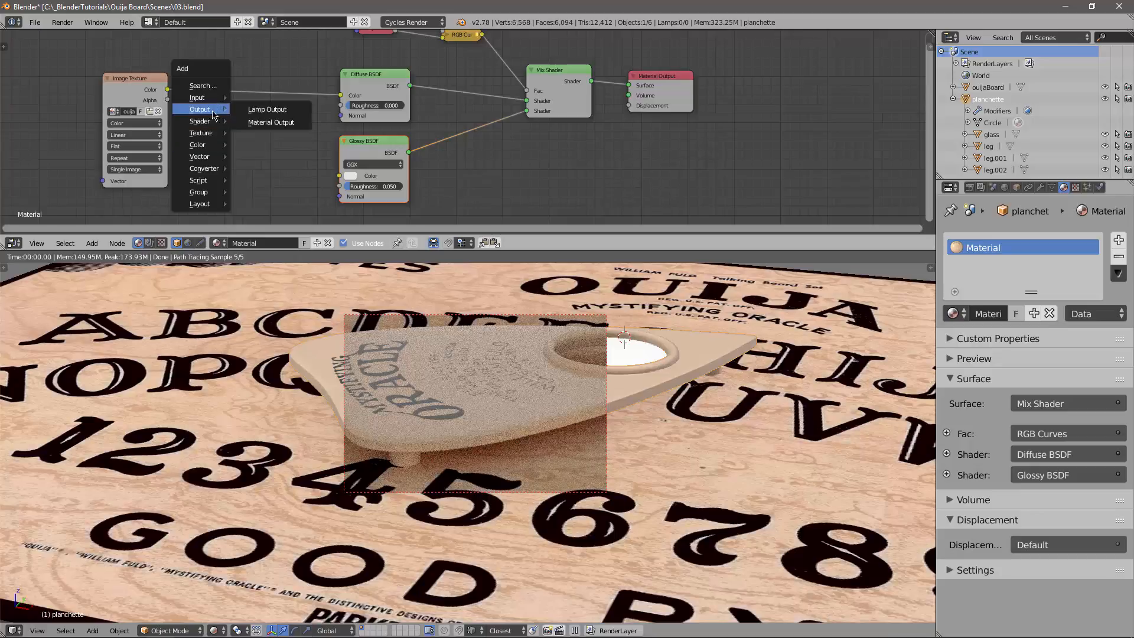
mouse_move(213, 170)
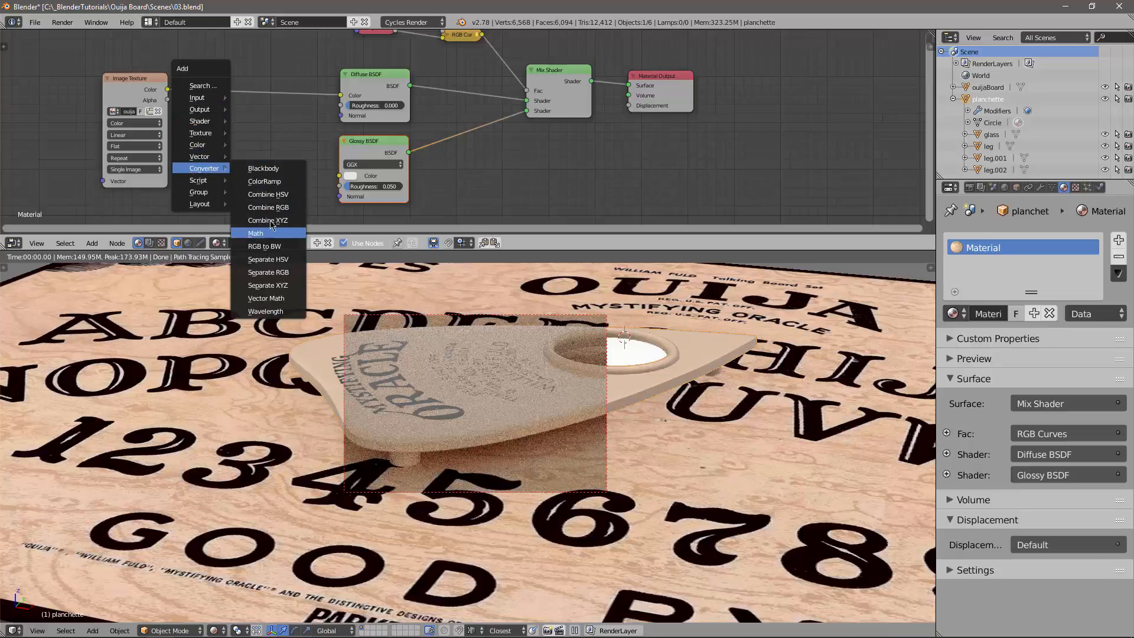
click(264, 246)
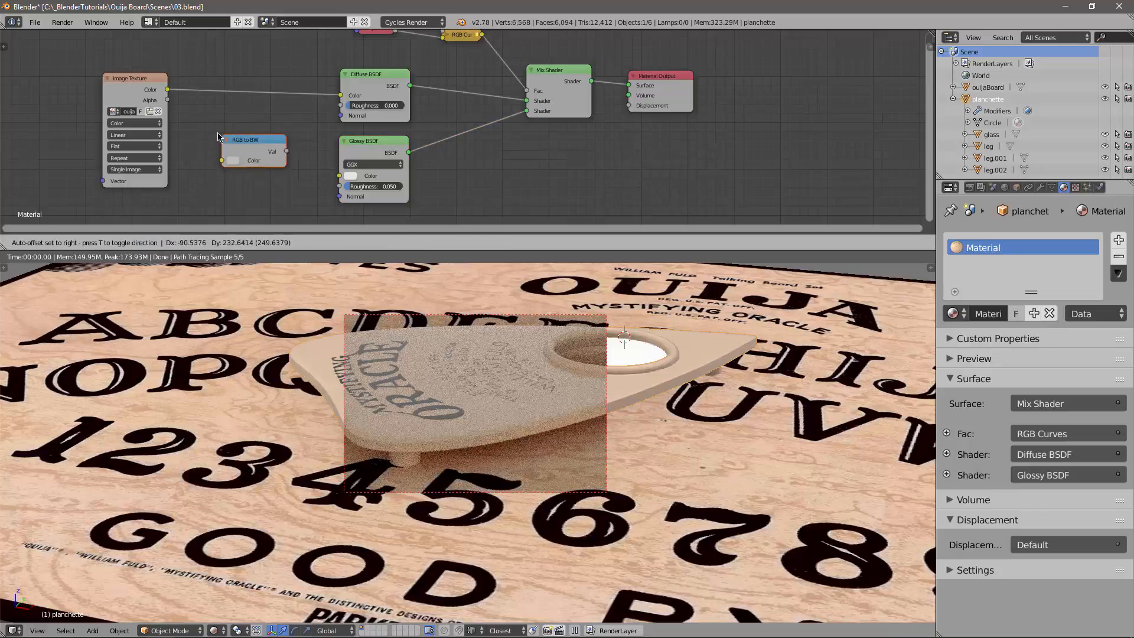
click(221, 130)
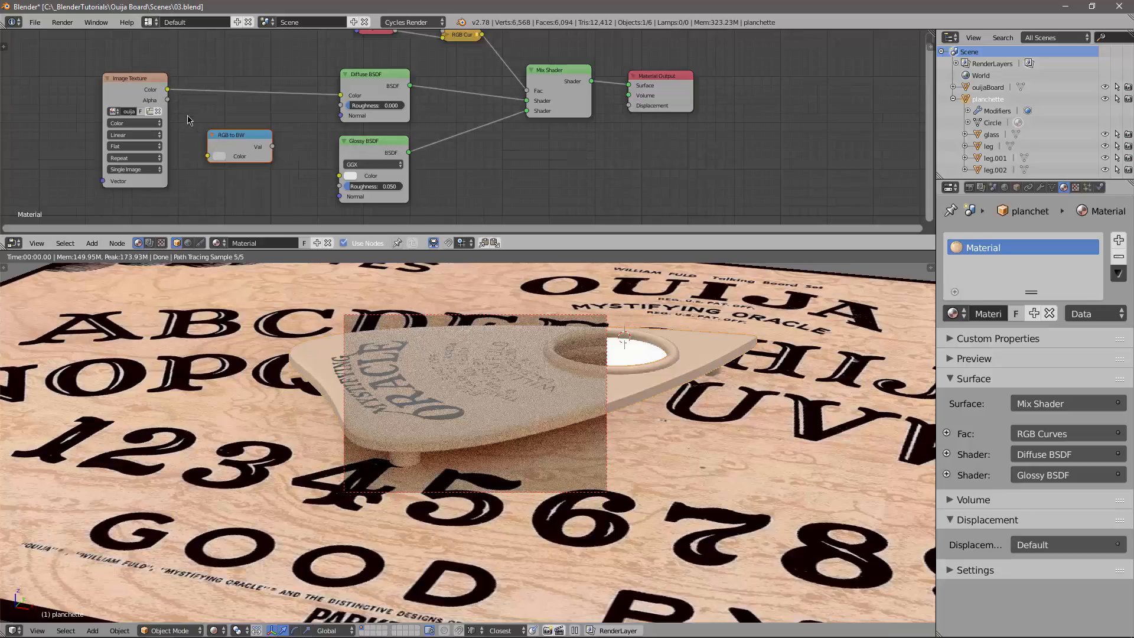
drag(168, 89, 339, 175)
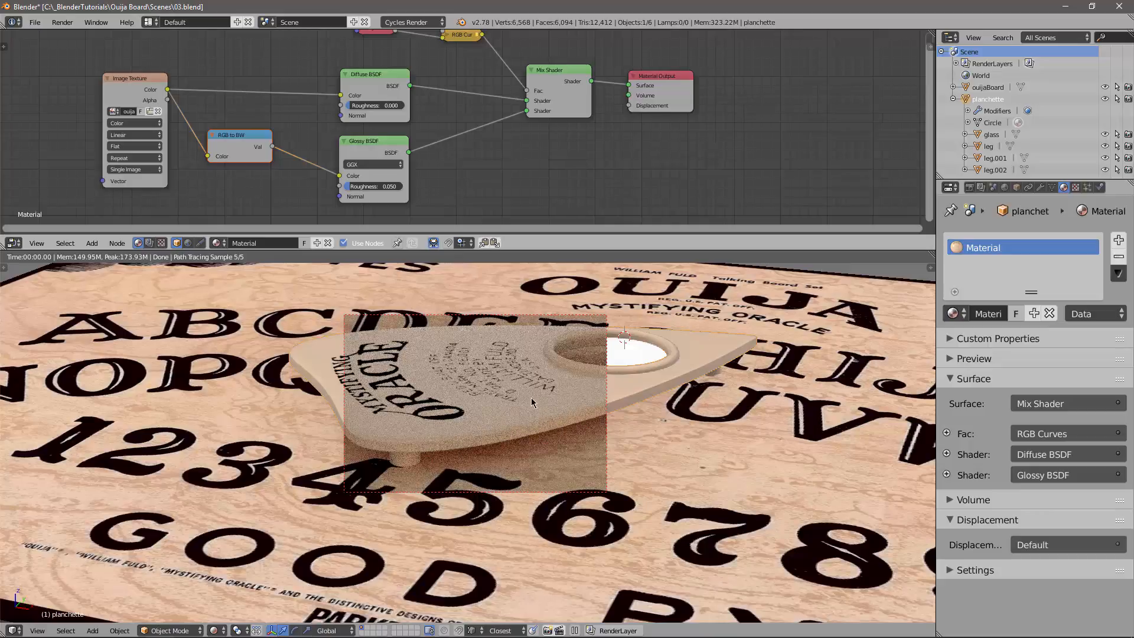
middle_drag(513, 404, 537, 387)
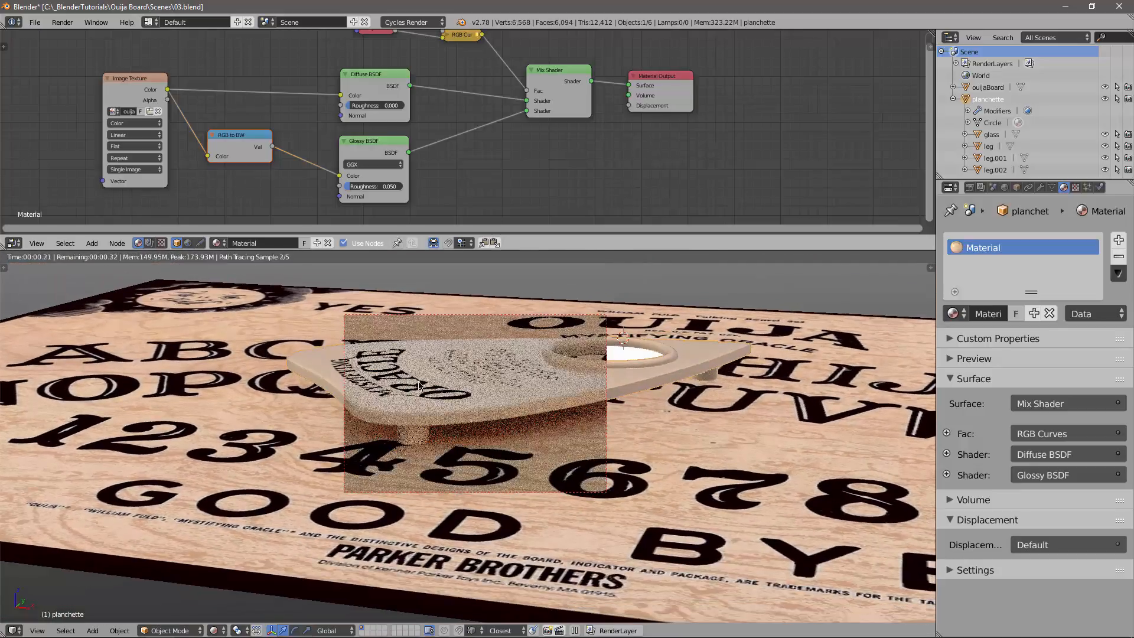
middle_drag(452, 379, 560, 412)
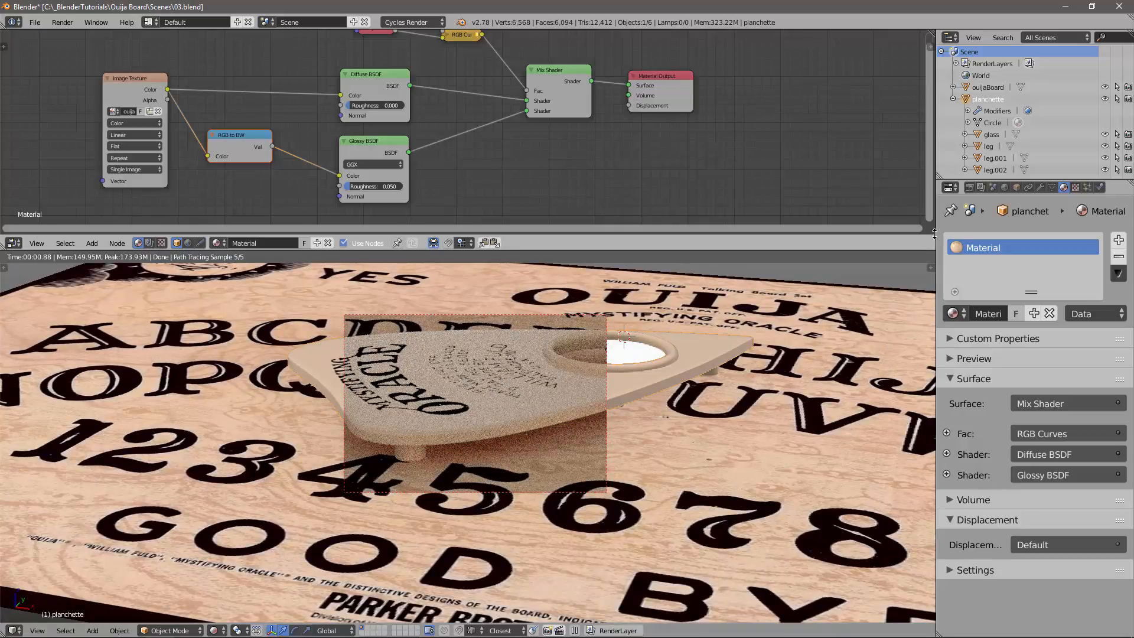
Split the 3D view into two side-by-side viewports to have a second working view of the board.
drag(931, 255, 546, 260)
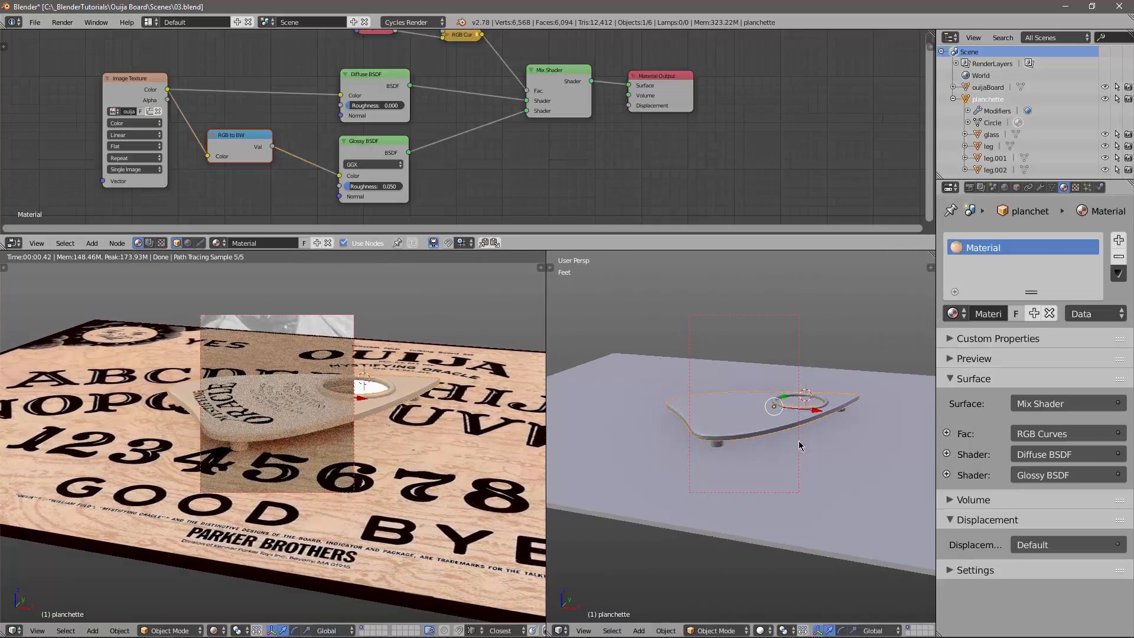
middle_drag(818, 411, 742, 456)
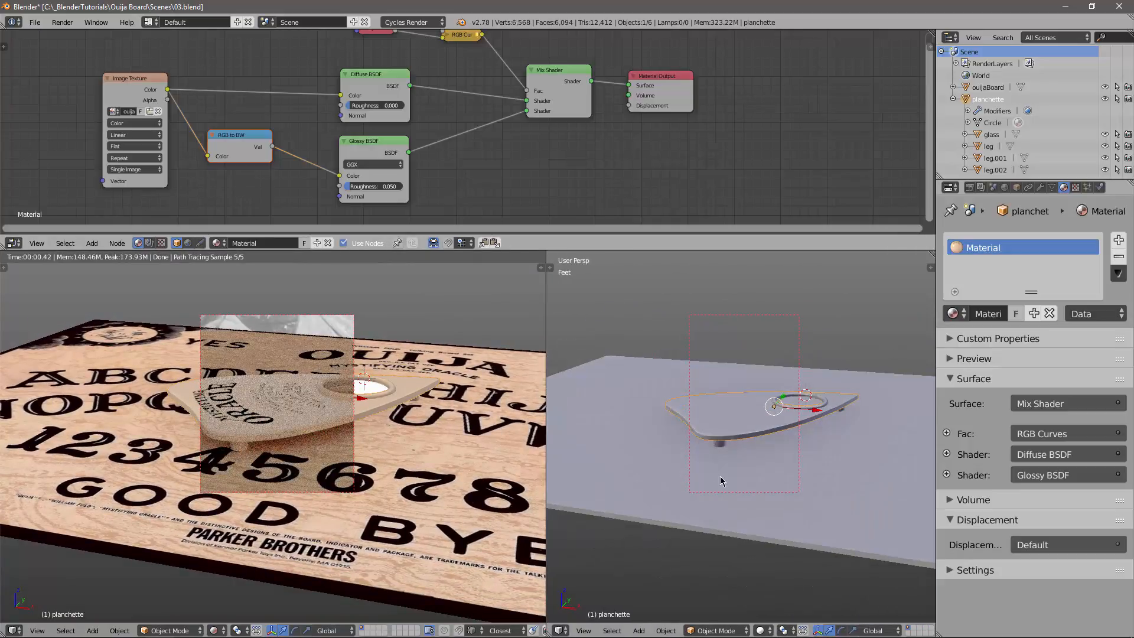
scroll(755, 467, down, 5)
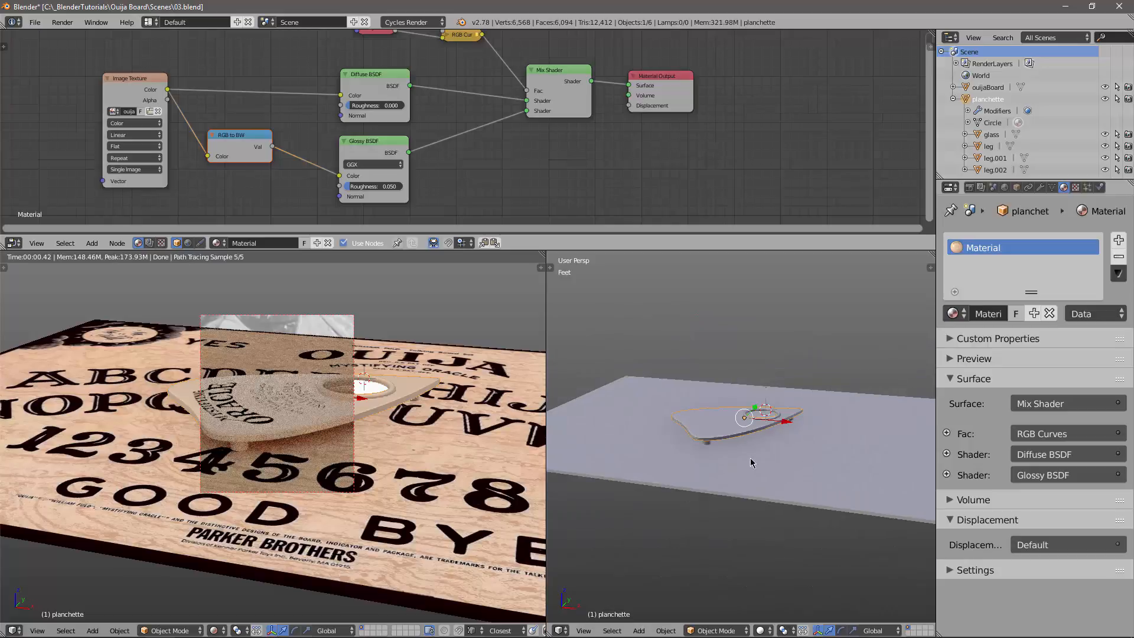
Add a Sun lamp to the scene and raise it vertically above the planchette.
key(shift+a)
mouse_move(749, 449)
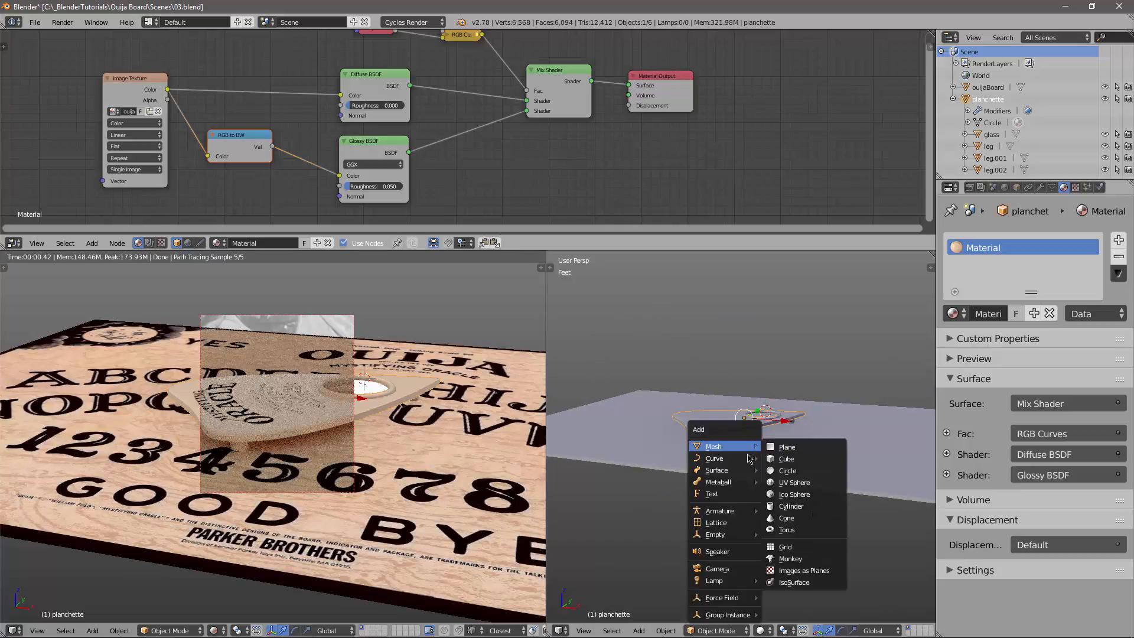
mouse_move(733, 580)
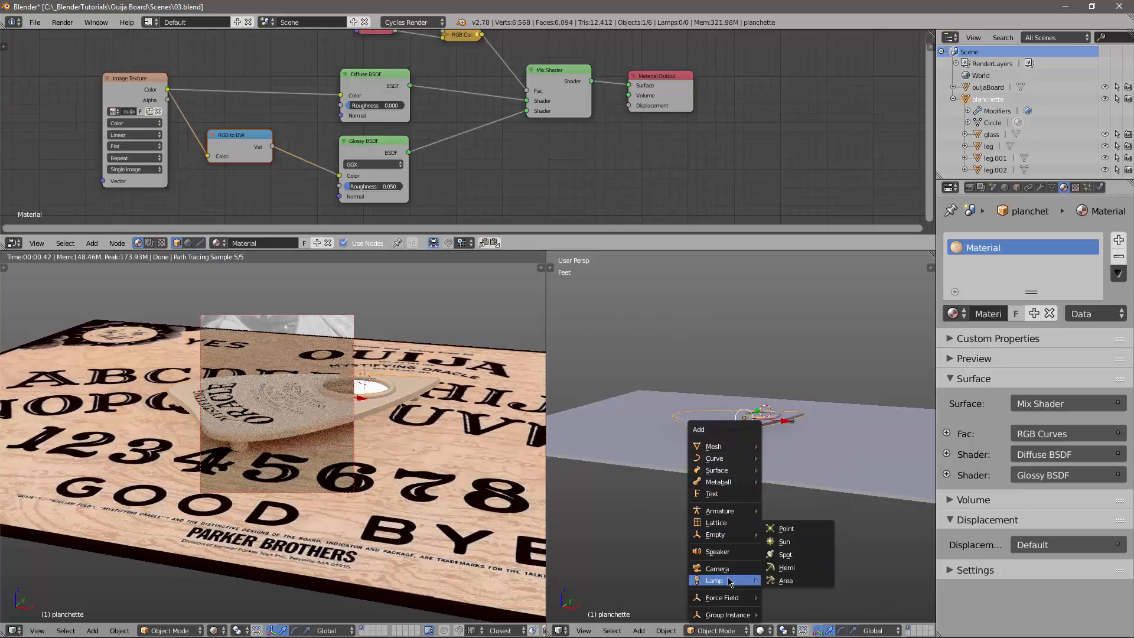
click(797, 542)
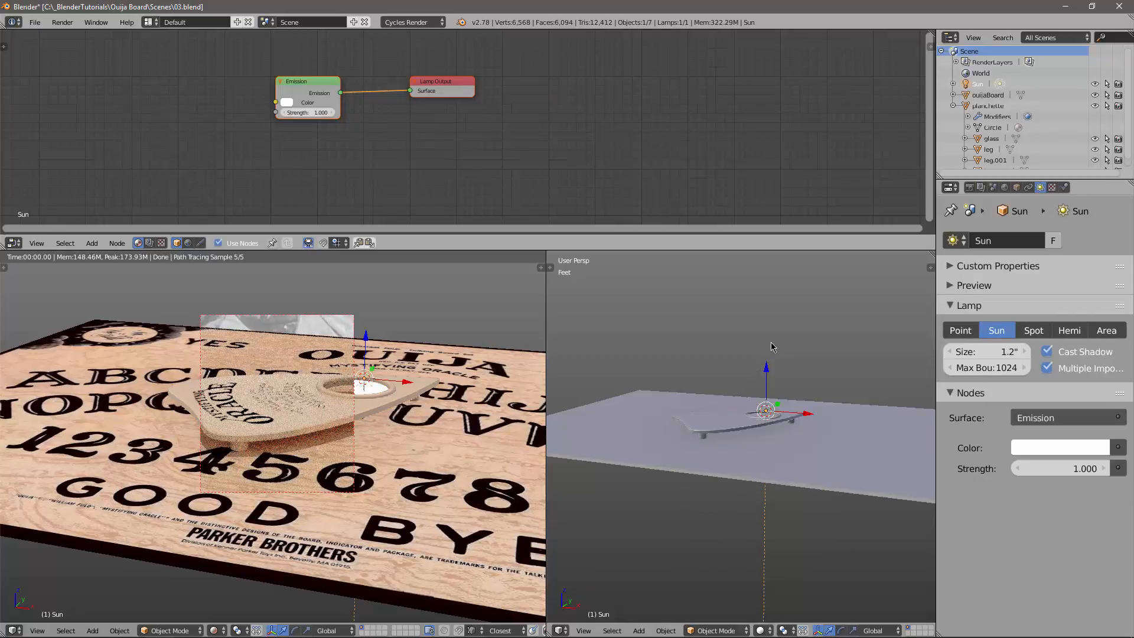
drag(767, 367, 760, 277)
Rotate the Sun lamp so its light falls at an angle across the planchette and board.
middle_drag(776, 400, 664, 393)
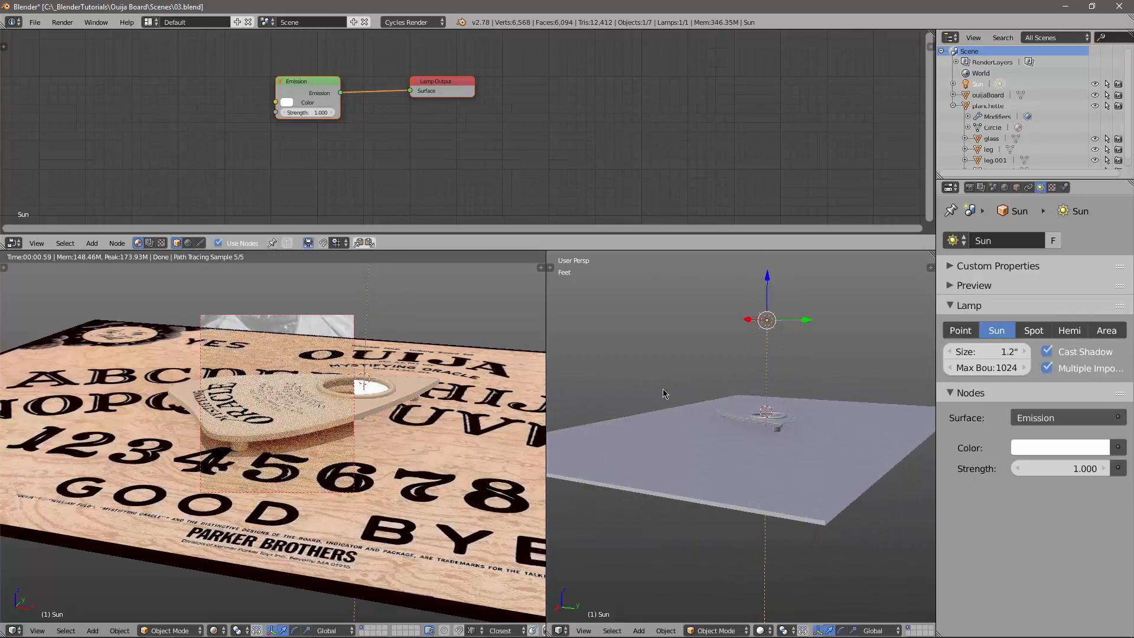
key(r)
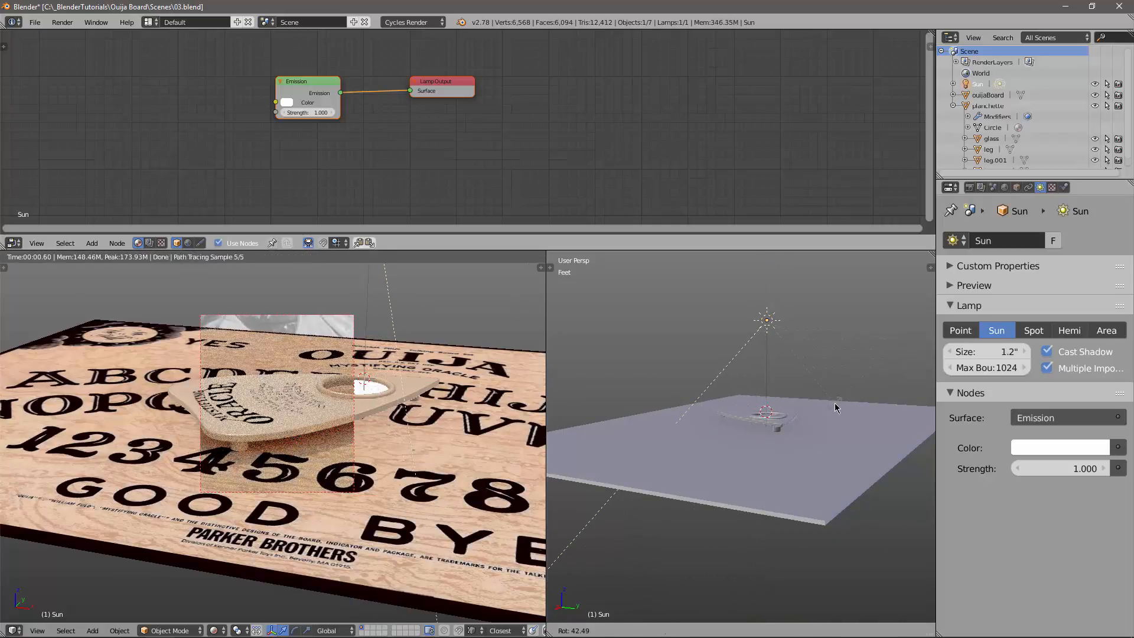
click(683, 433)
middle_drag(684, 433, 807, 442)
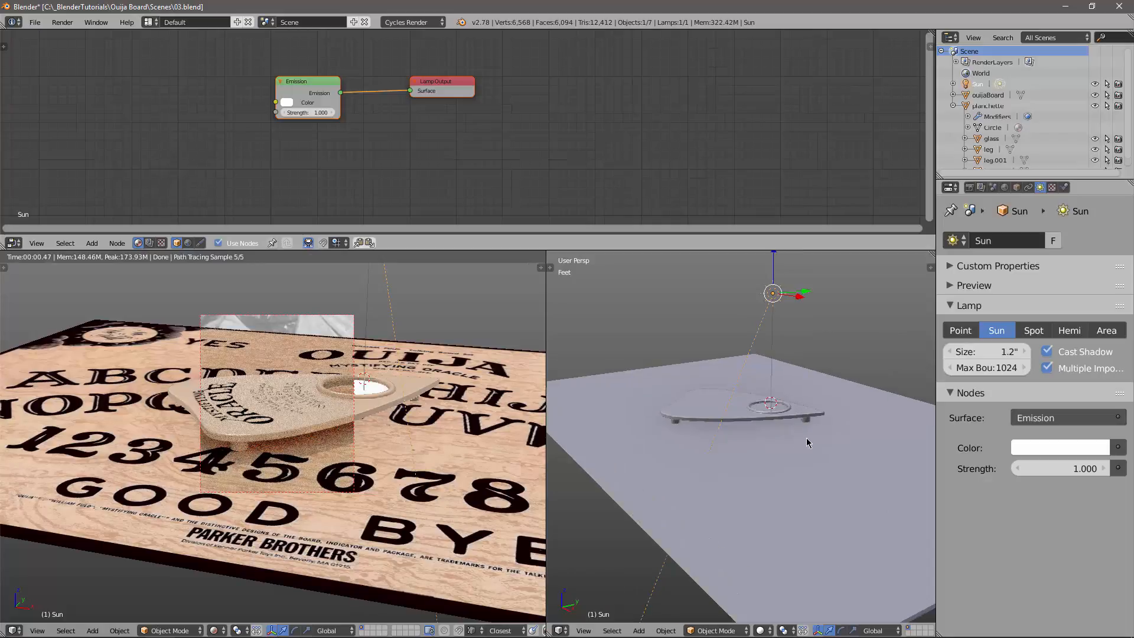
scroll(304, 447, up, 2)
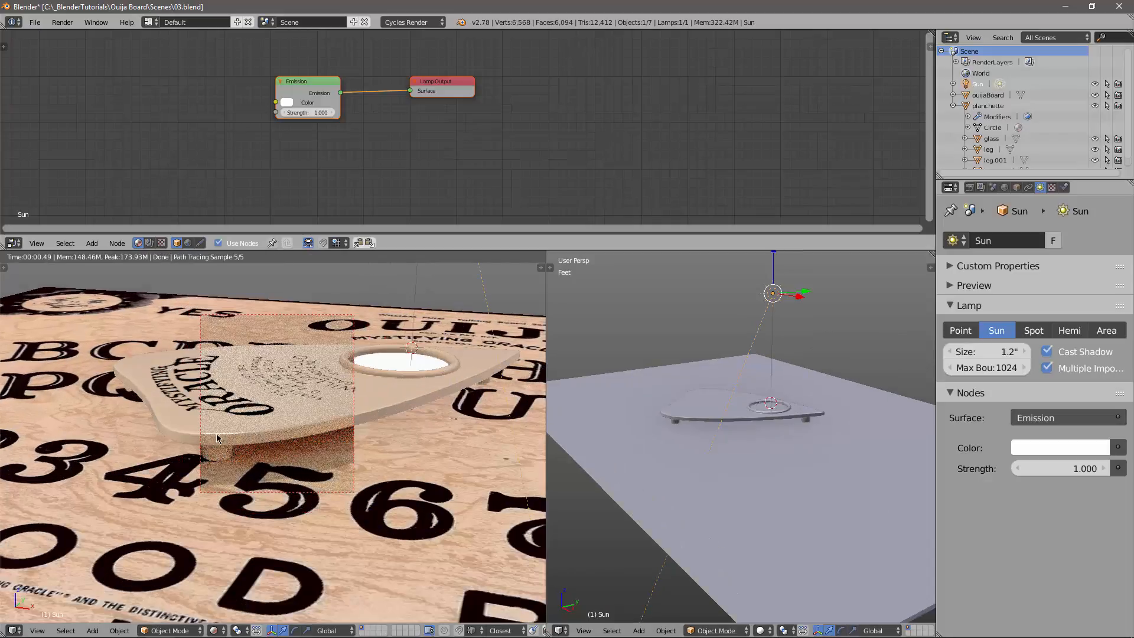
middle_drag(319, 427, 337, 368)
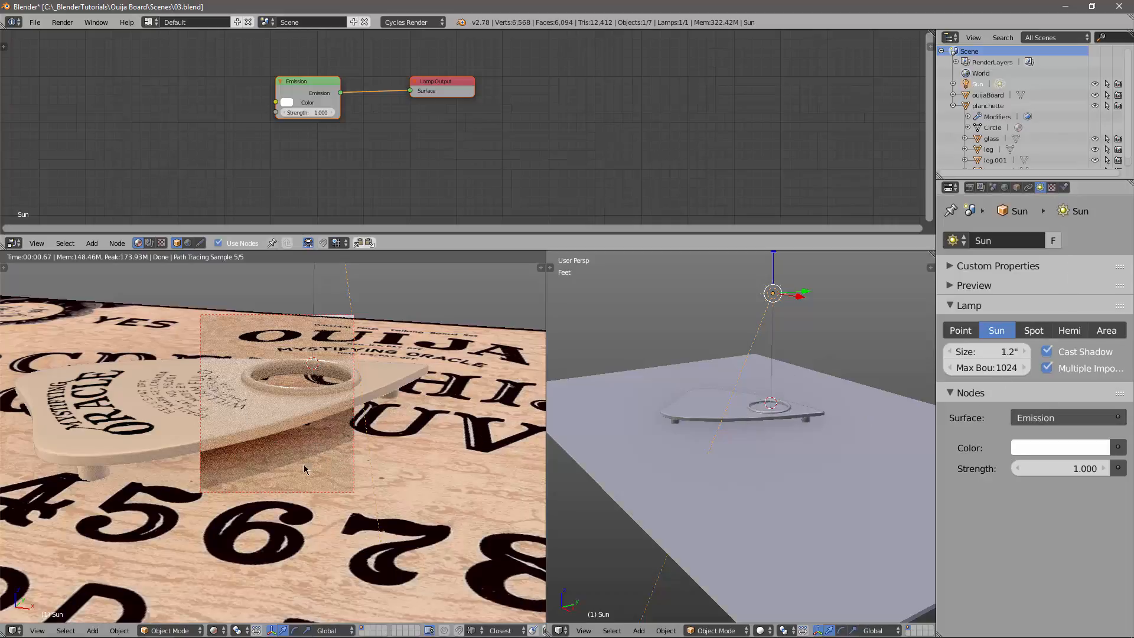
Set the Sun lamp's size to 12 inches for softer shadows.
click(988, 354)
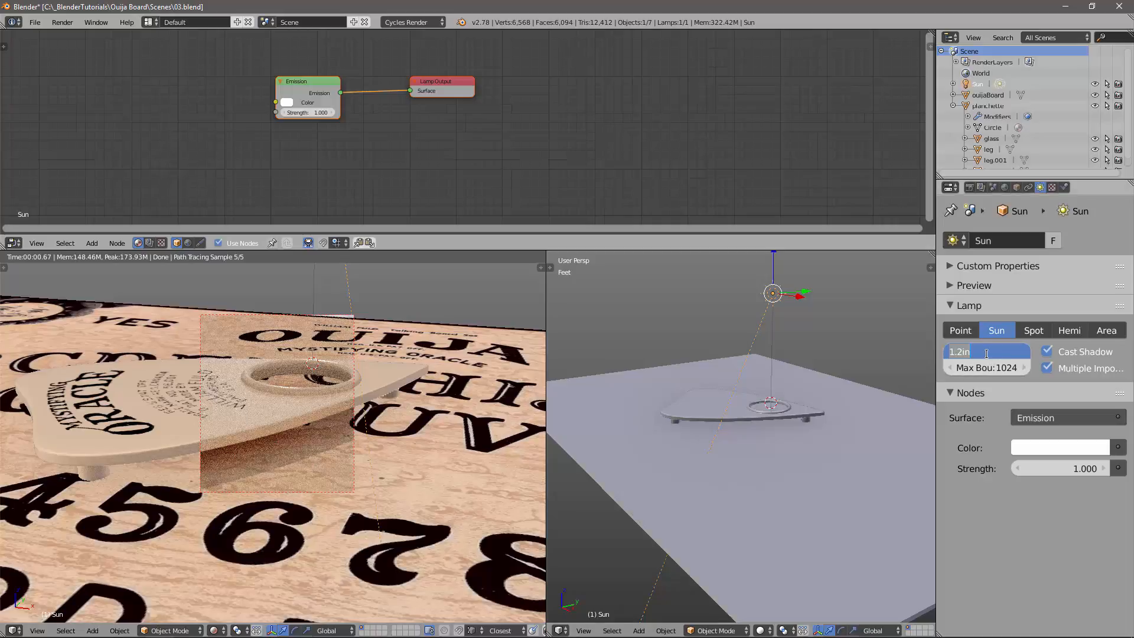
text(12)
key(Return)
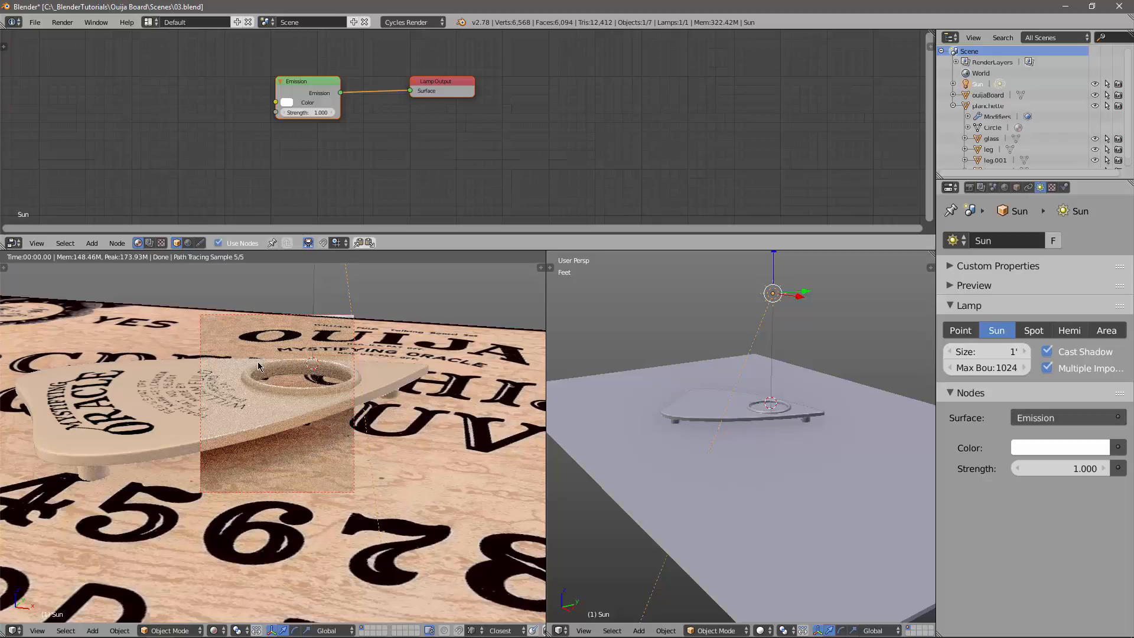
scroll(248, 420, down, 2)
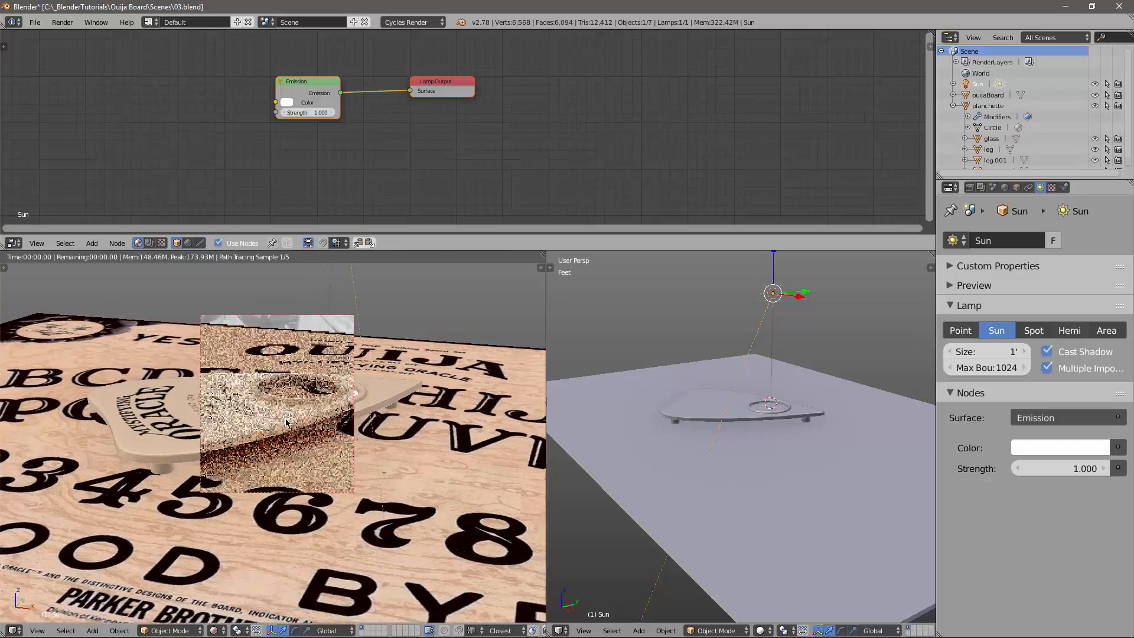
shift+middle_drag(248, 420, 276, 345)
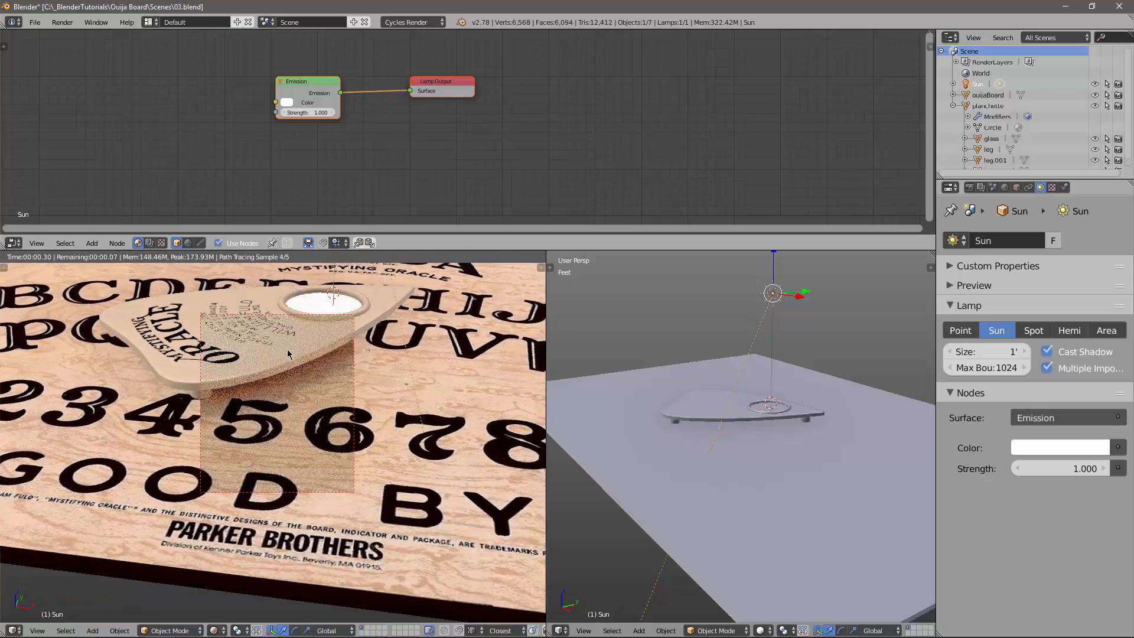
Select the ouijaBoard and move the Diffuse BSDF of mat_ouijaBlack farther from the Material Output.
right_click(275, 345)
mouse_move(465, 156)
middle_down()
mouse_move(433, 190)
mouse_move(462, 151)
middle_up()
right_click(319, 422)
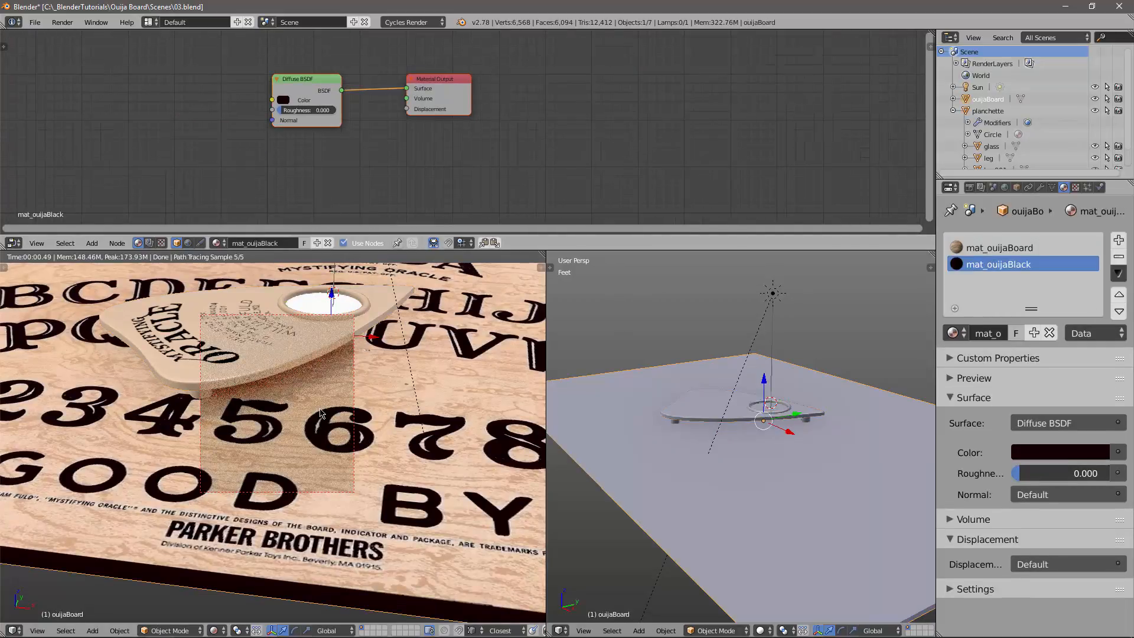
middle_drag(399, 202, 463, 194)
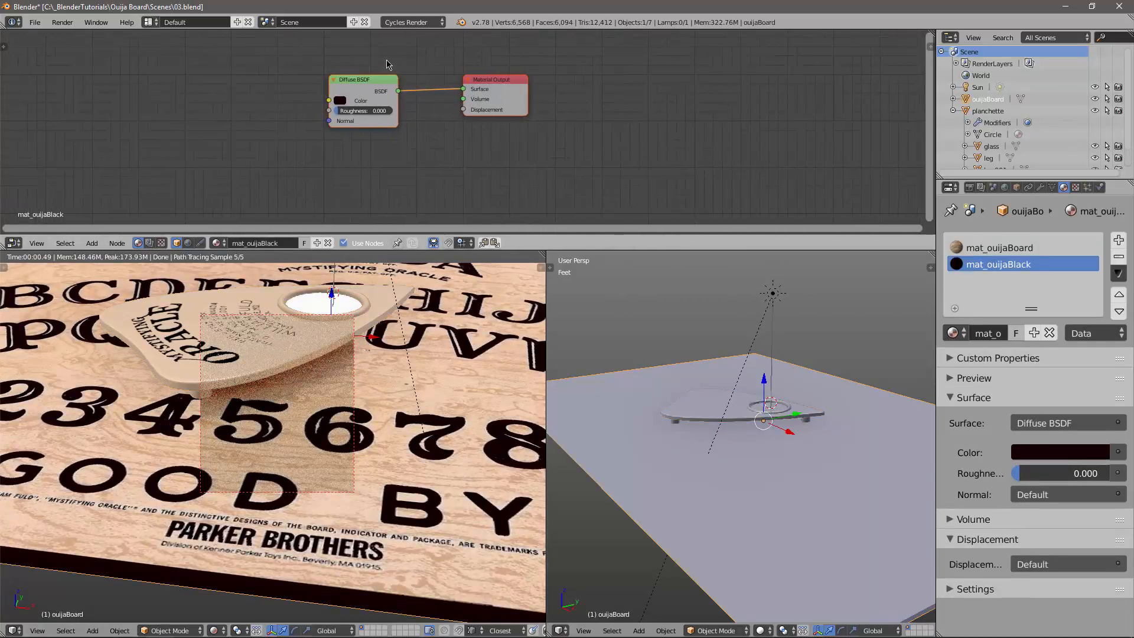
drag(378, 79, 311, 77)
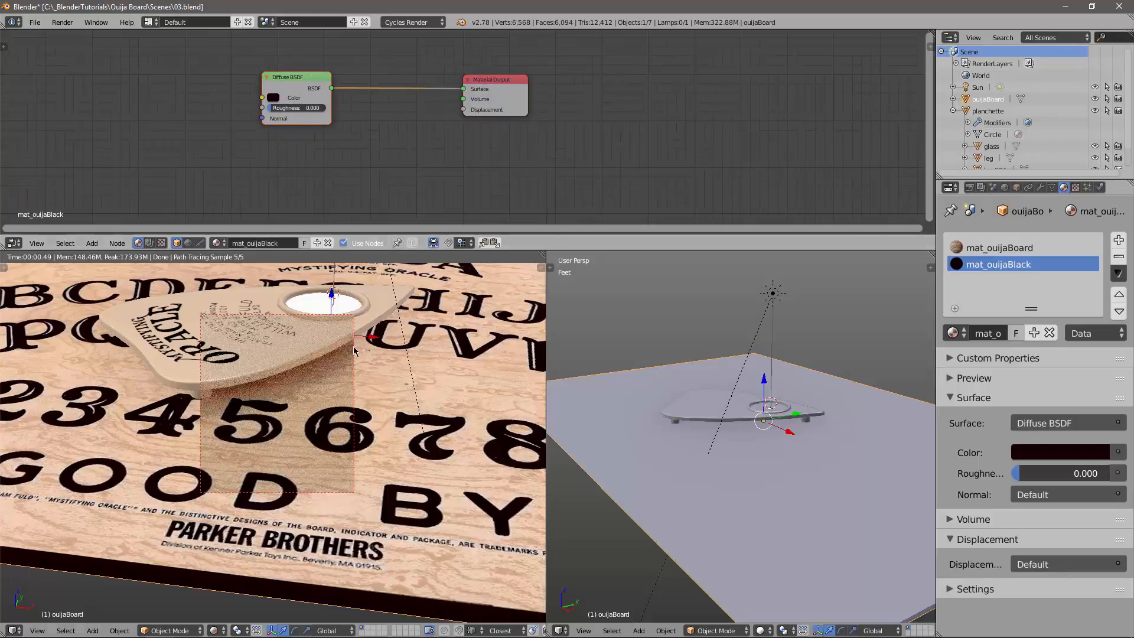
Examine the planchette's complete material node tree as a reference for the board's material.
right_click(271, 359)
middle_drag(507, 146, 429, 163)
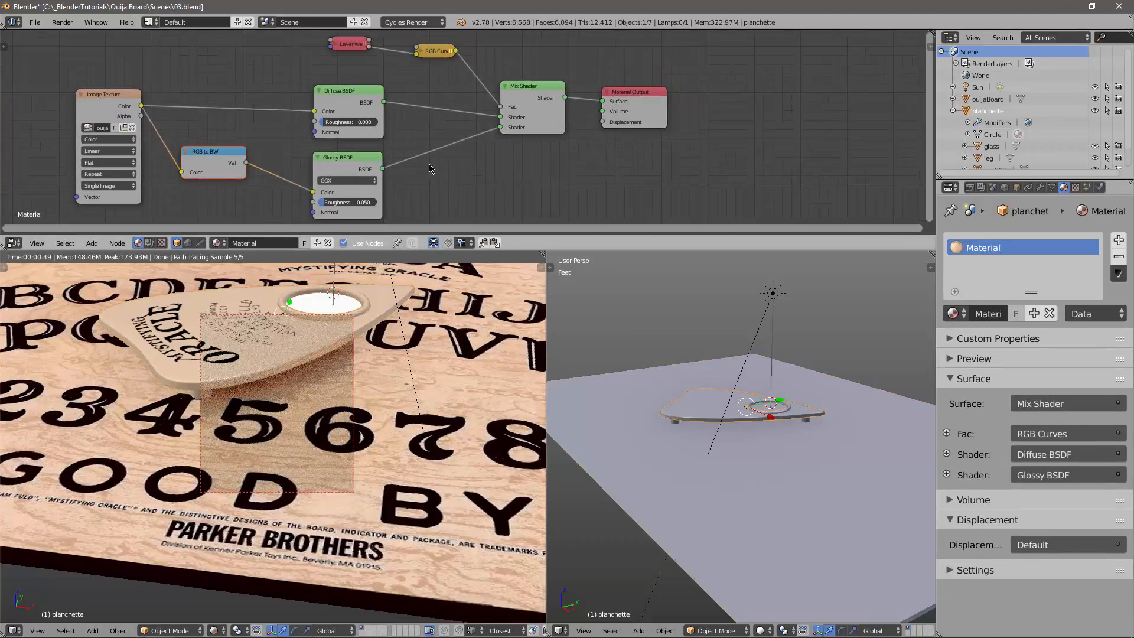
scroll(504, 170, down, 1)
scroll(505, 175, down, 1)
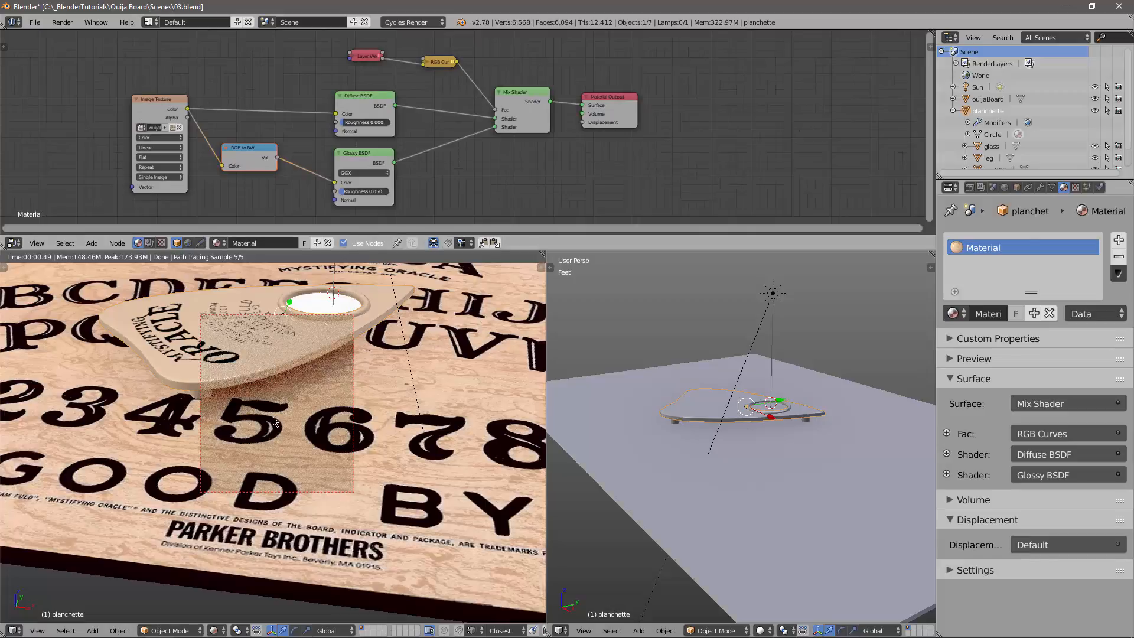
Try combining a new Glossy BSDF with the Diffuse BSDF of the board's mat_ouijaBlack through a Mix Shader.
right_click(293, 434)
middle_drag(338, 164, 416, 161)
scroll(440, 169, up, 2)
key(shift+a)
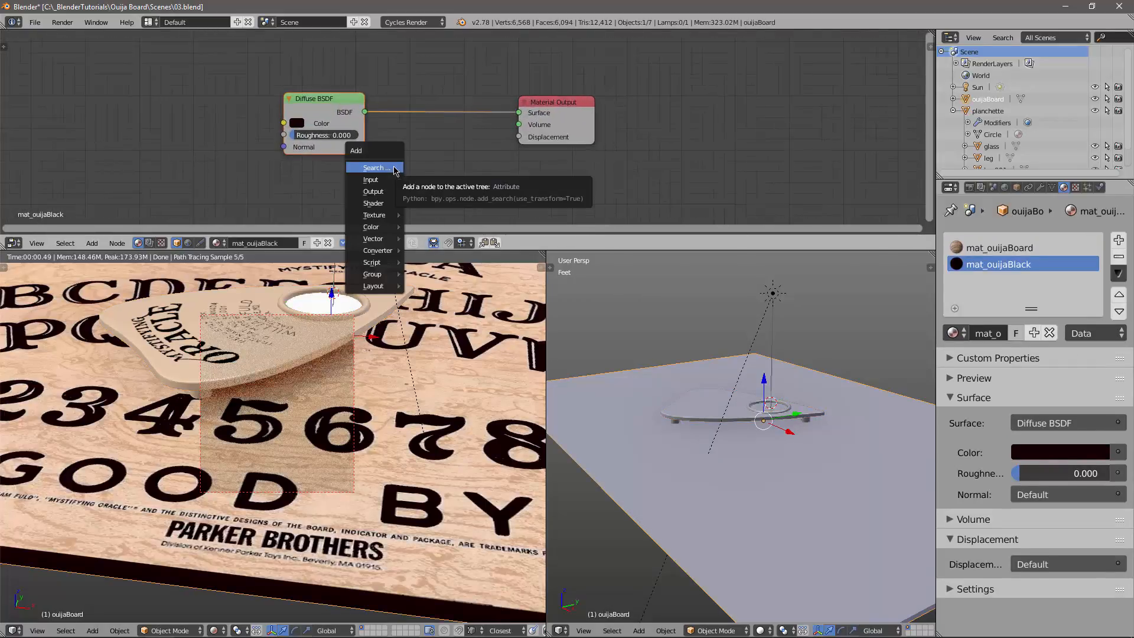
mouse_move(384, 204)
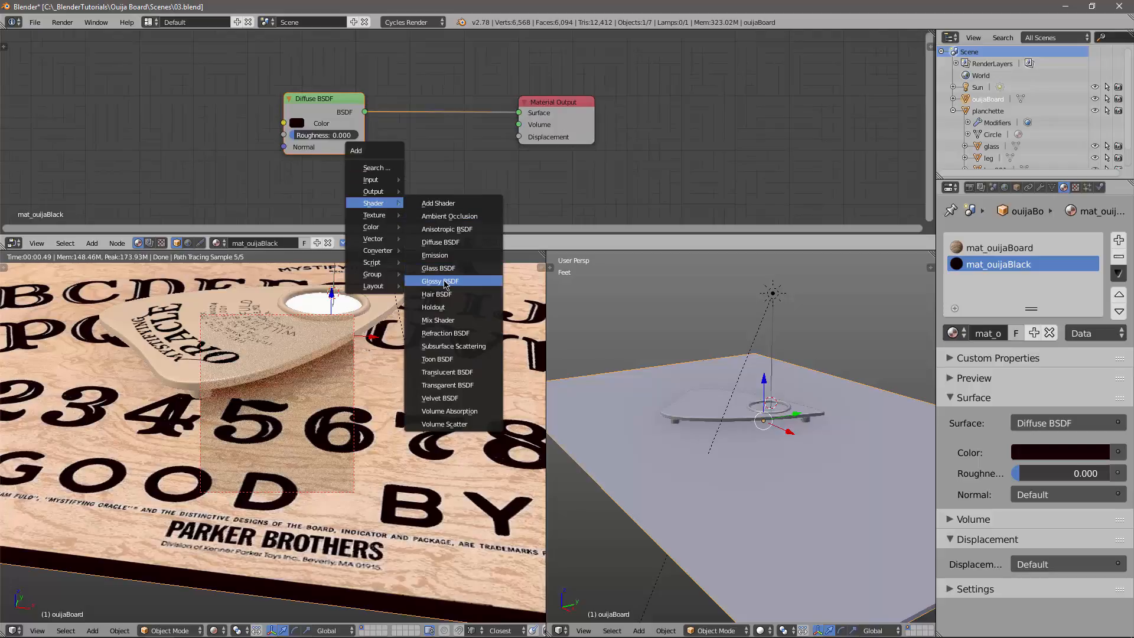
click(440, 281)
key(shift+a)
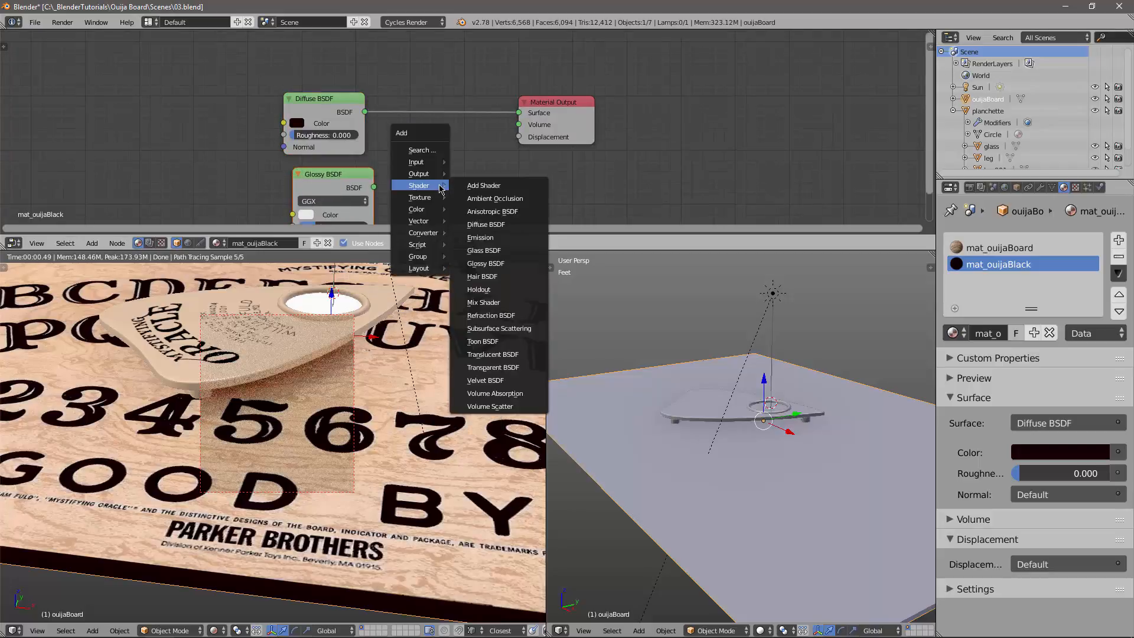
click(496, 297)
click(432, 74)
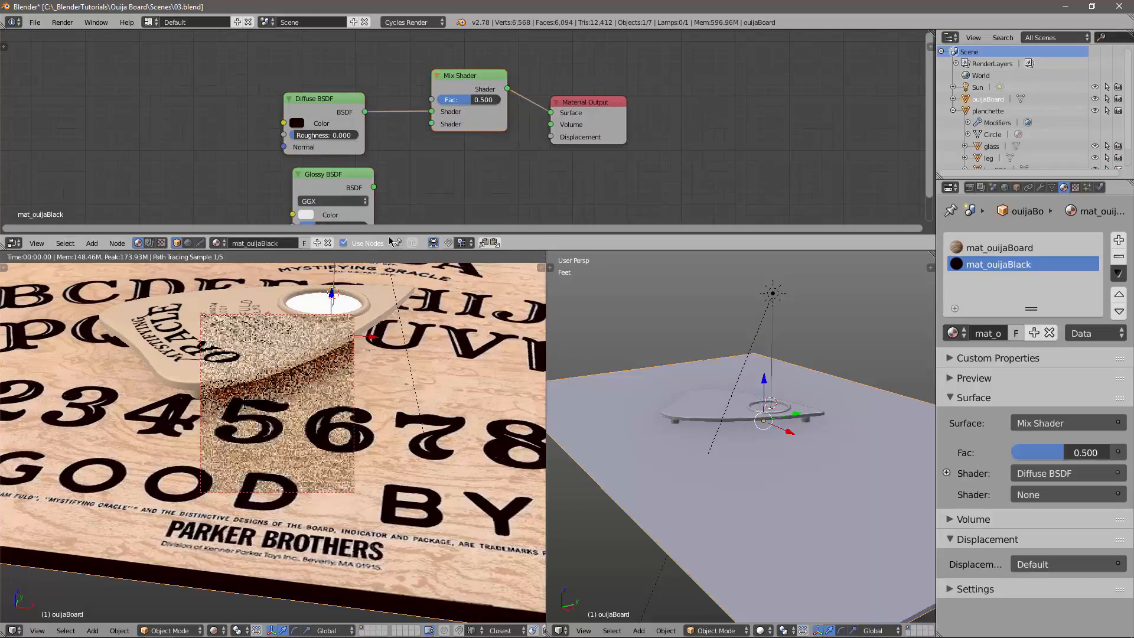
drag(373, 187, 432, 123)
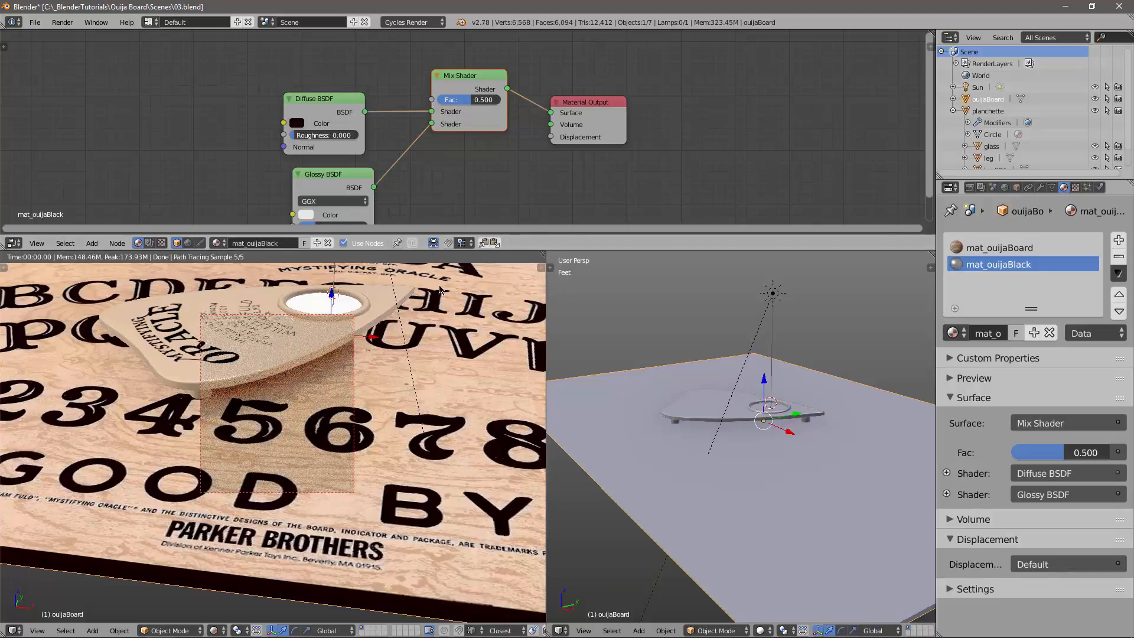
middle_drag(408, 432, 330, 418)
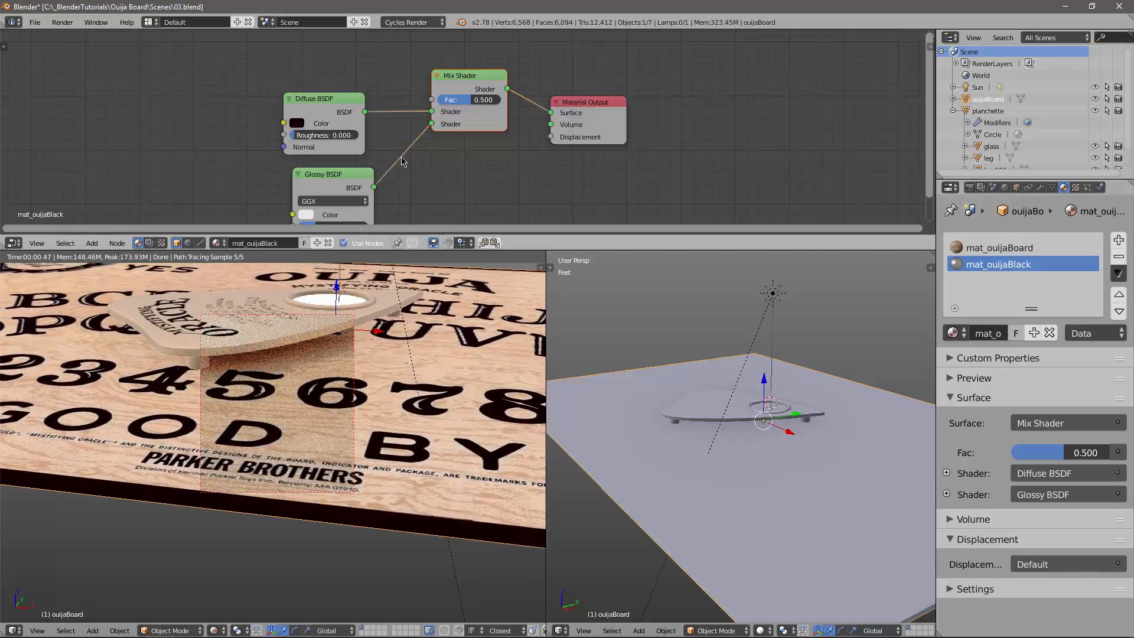
Delete the Glossy BSDF and Mix Shader from mat_ouijaBlack and connect the Diffuse BSDF directly to the Material Output's Surface.
click(334, 175)
key(x)
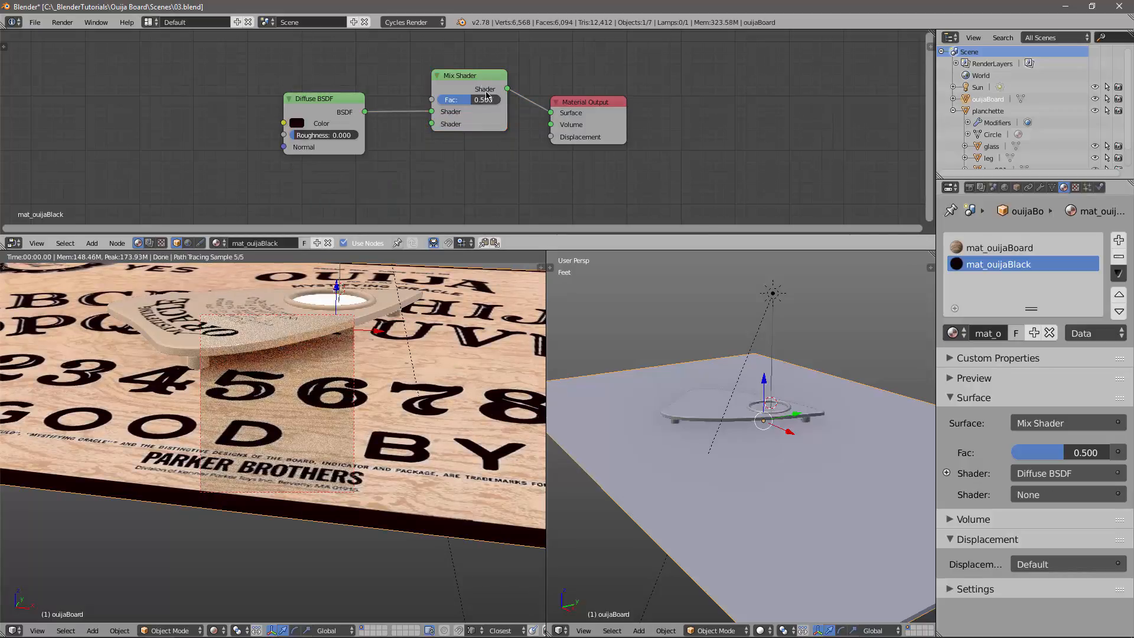
click(480, 77)
key(x)
drag(364, 112, 547, 118)
In the board's mat_ouijaBoard material, move the Image Texture and Diffuse BSDF nodes farther from the Material Output.
click(1002, 250)
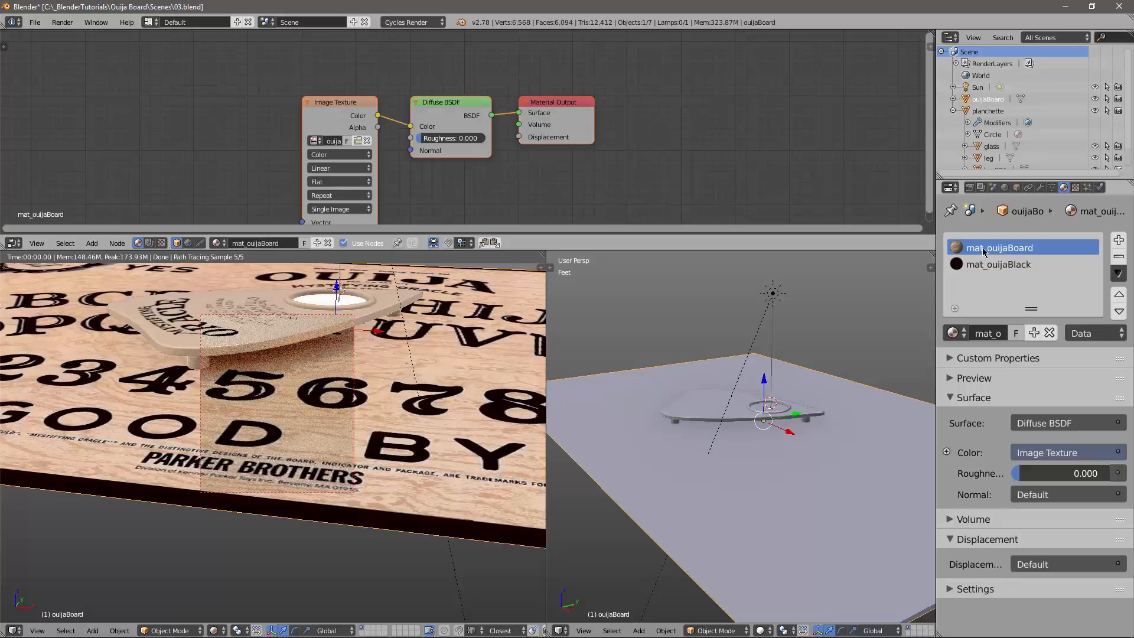
drag(363, 108, 228, 108)
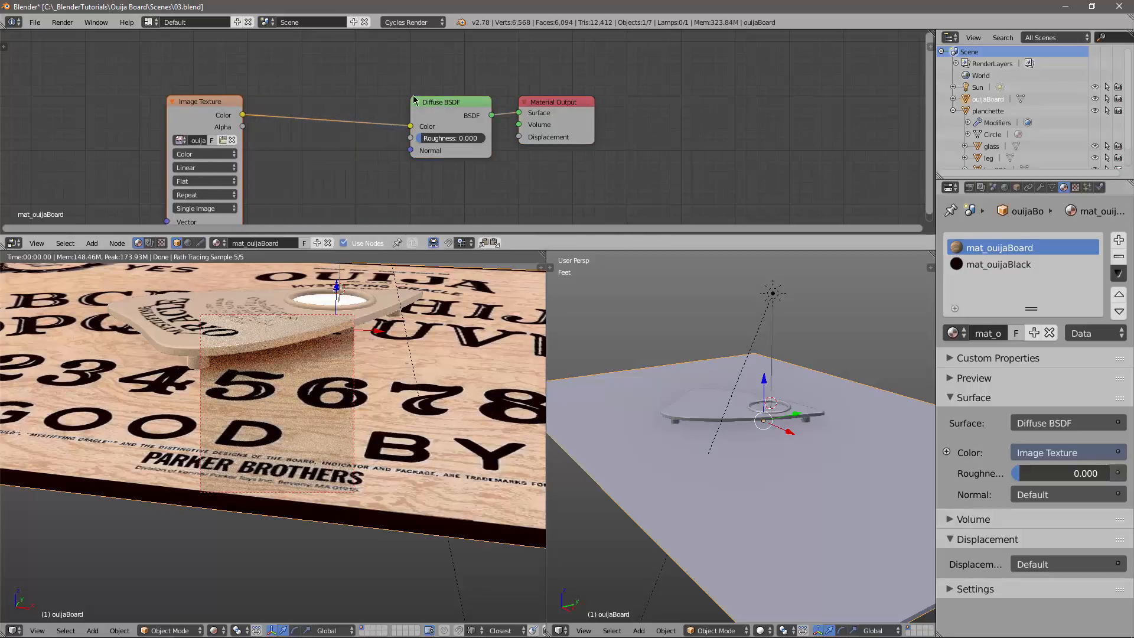
drag(416, 101, 304, 95)
Add a Glossy BSDF to mat_ouijaBoard and combine it with the Diffuse BSDF through a Mix Shader feeding the Material Output.
key(shift+a)
mouse_move(348, 180)
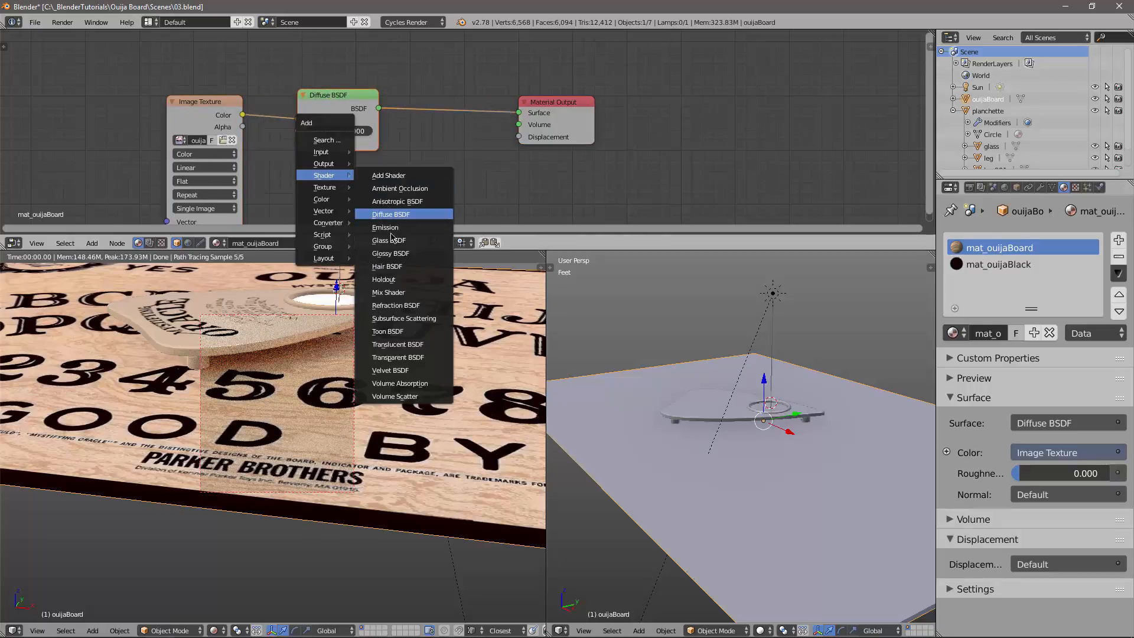
click(400, 261)
click(304, 173)
key(shift+a)
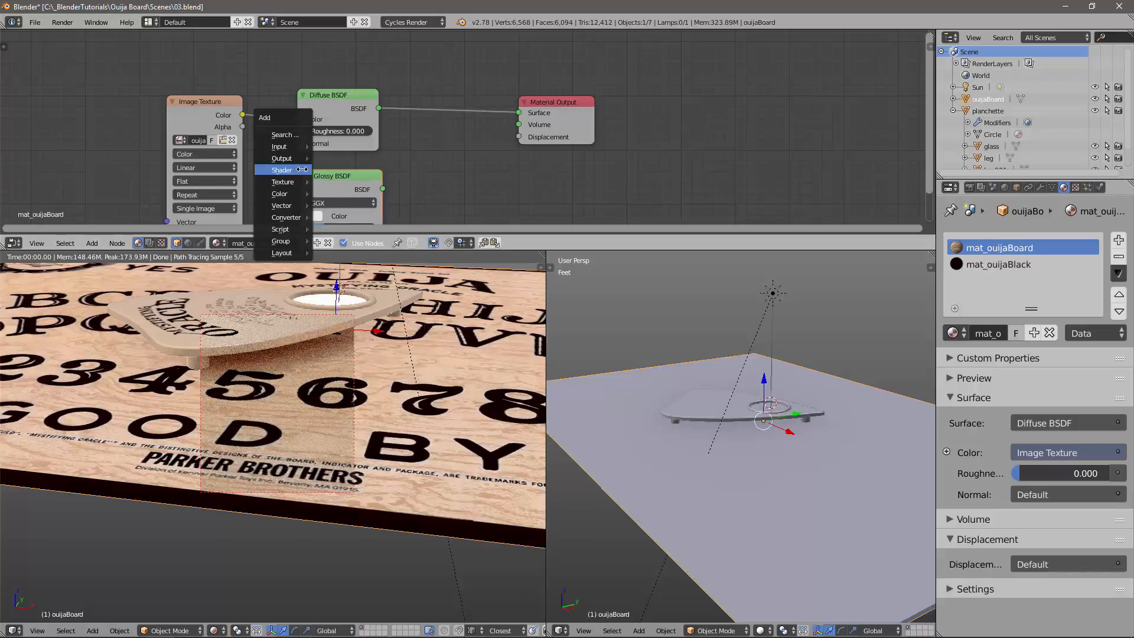
mouse_move(303, 174)
click(346, 287)
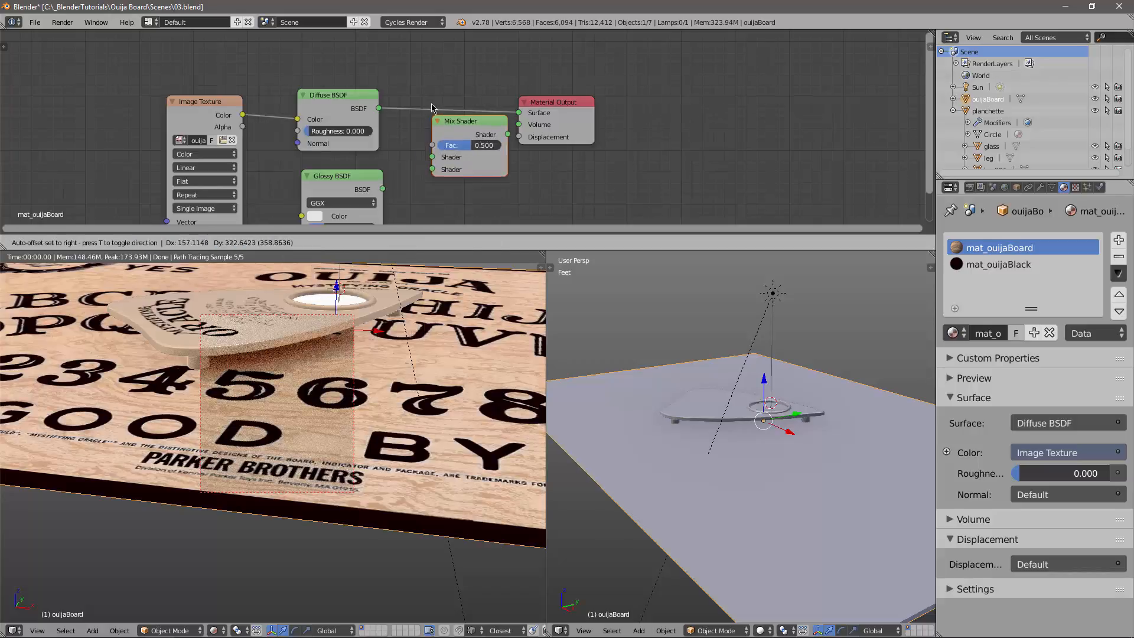
click(435, 99)
drag(383, 189, 431, 146)
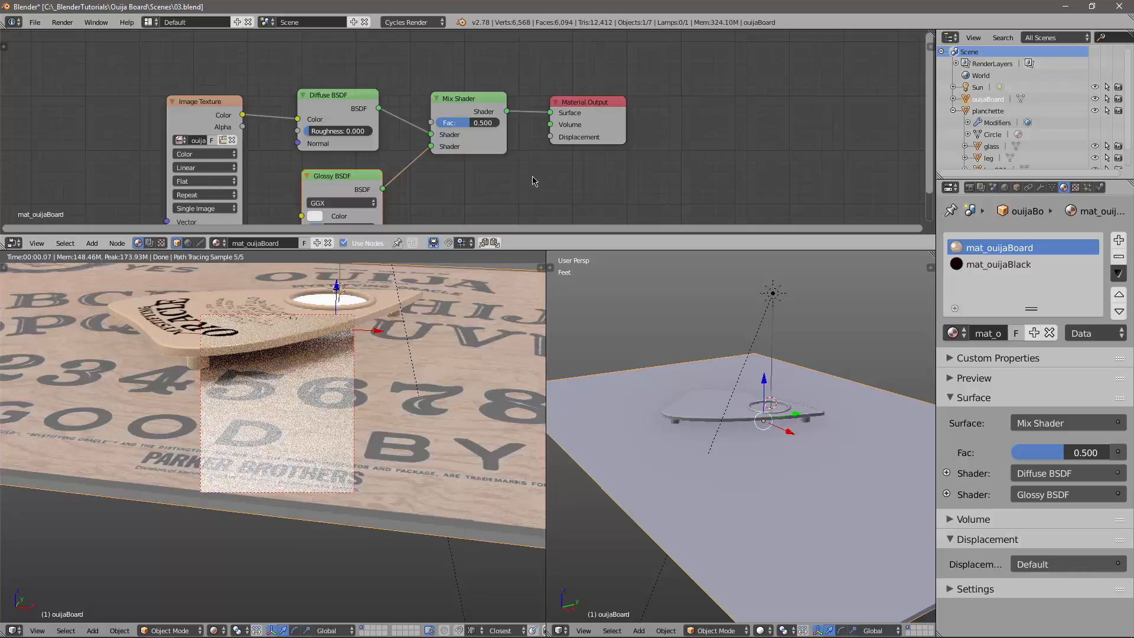
Set the Roughness of mat_ouijaBoard's Glossy BSDF to 0.05.
middle_drag(519, 184, 552, 157)
scroll(553, 159, down, 1)
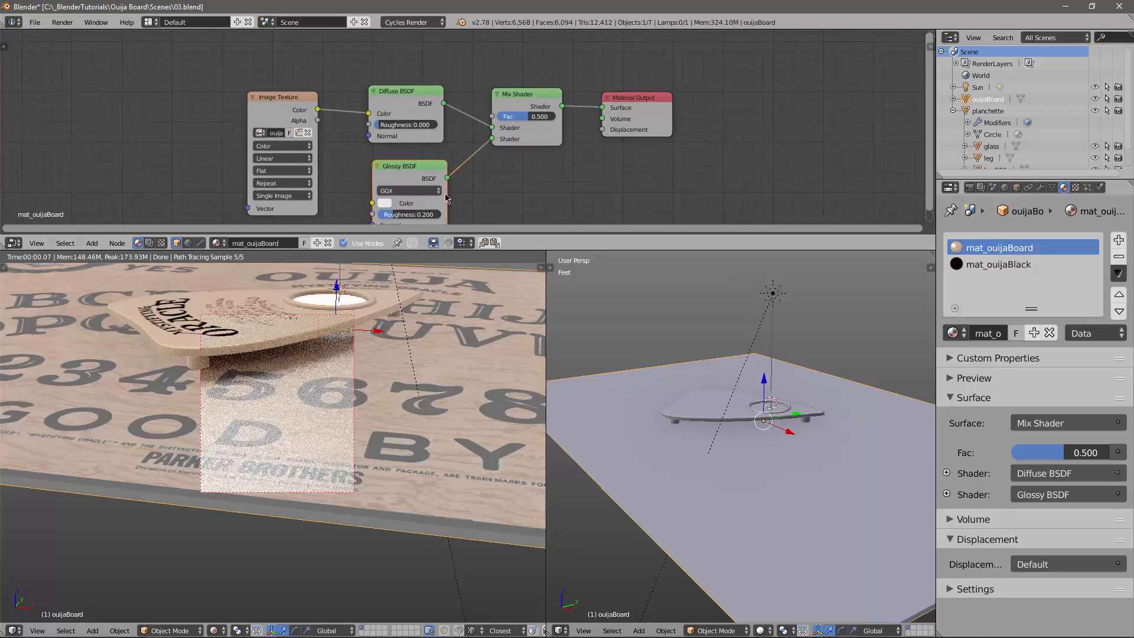
click(407, 215)
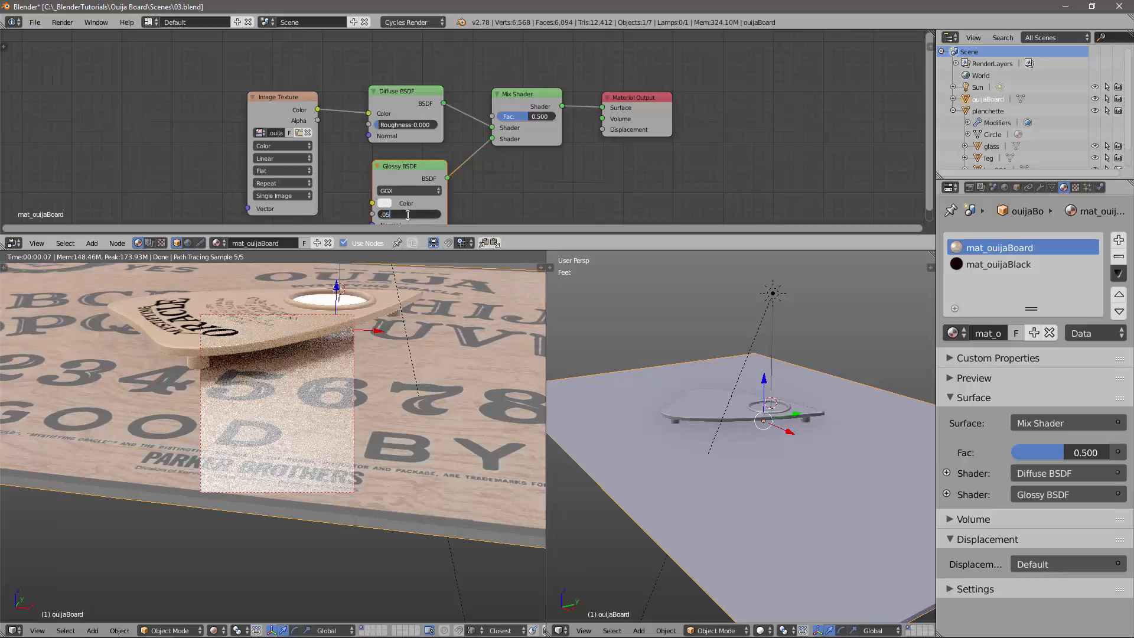
key(Return)
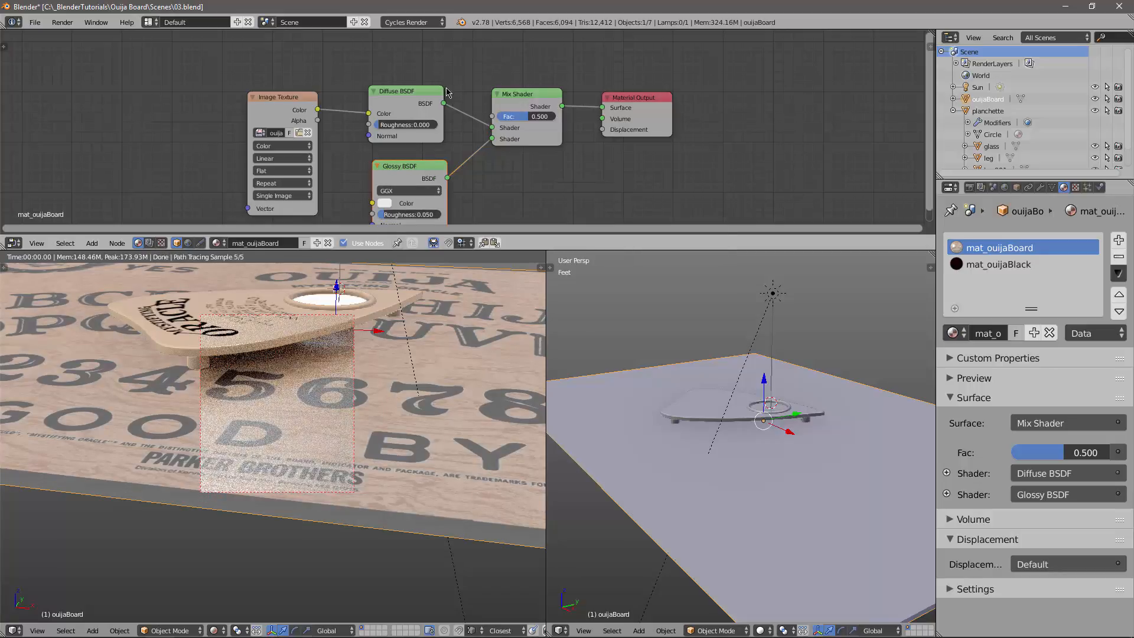
Add a Layer Weight node above the Diffuse BSDF and connect its Facing output to the Mix Shader's Fac.
middle_drag(447, 91, 423, 112)
key(shift+a)
mouse_move(423, 84)
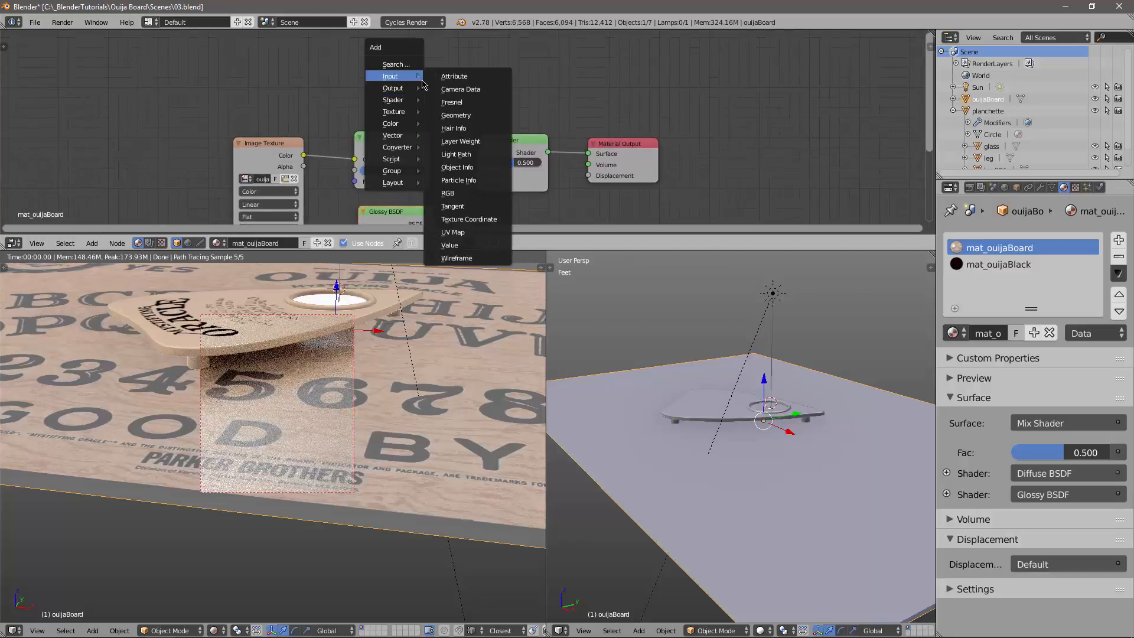
click(460, 141)
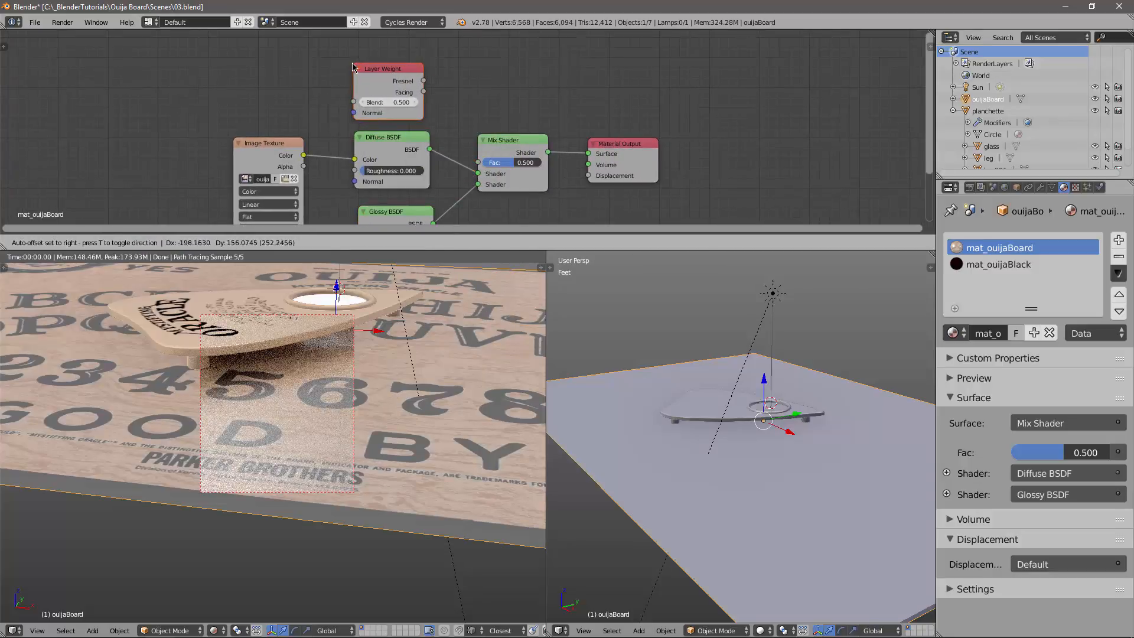
click(353, 67)
drag(422, 92, 478, 162)
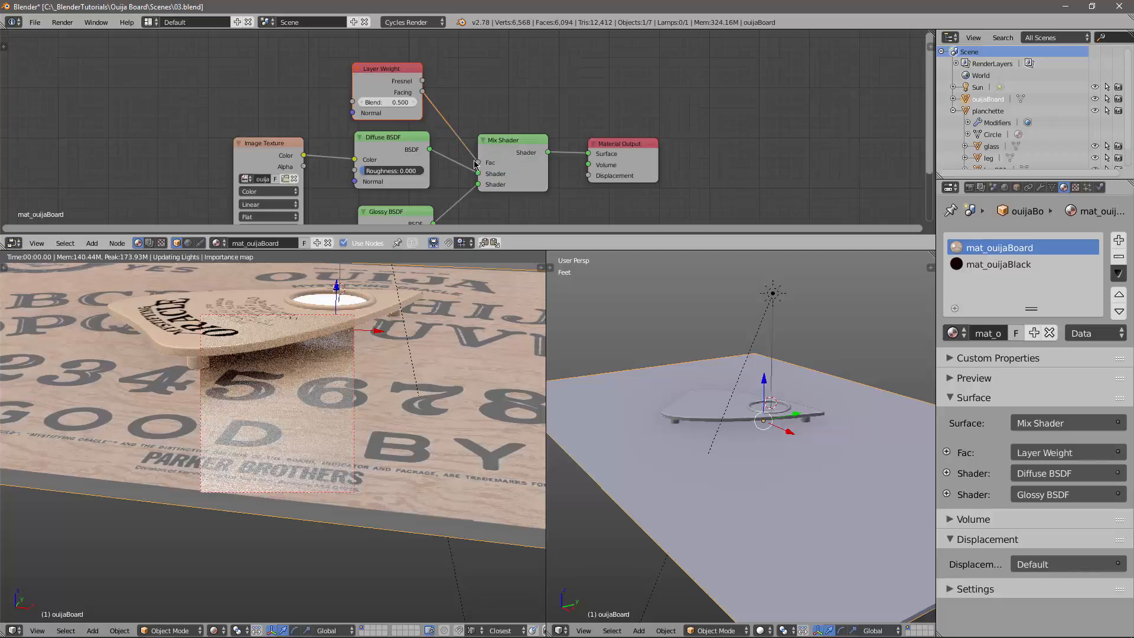
Try a Blend value of 0.9 on the Layer Weight node.
click(401, 102)
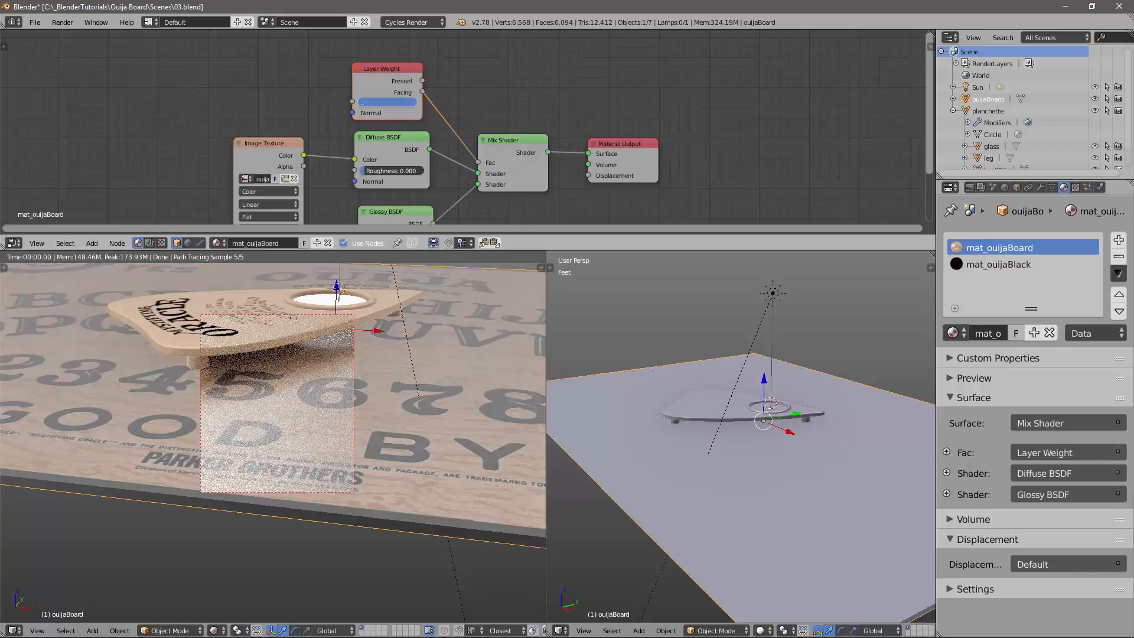
text(.9)
key(Return)
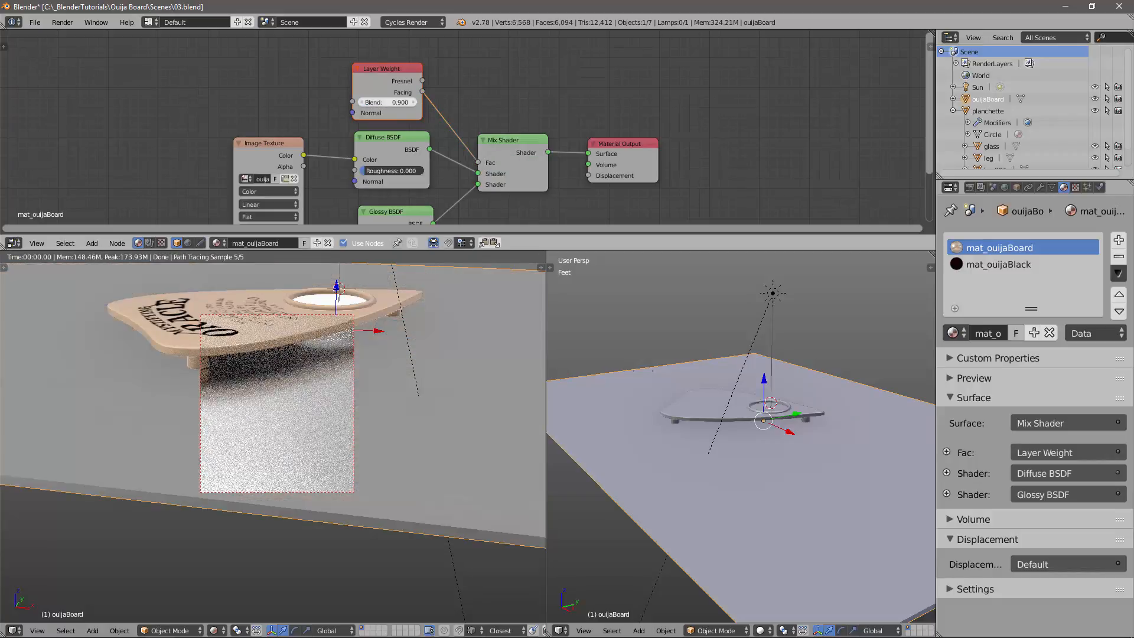
Set the Layer Weight node's Blend to 0.2.
click(400, 103)
text(.2)
key(Return)
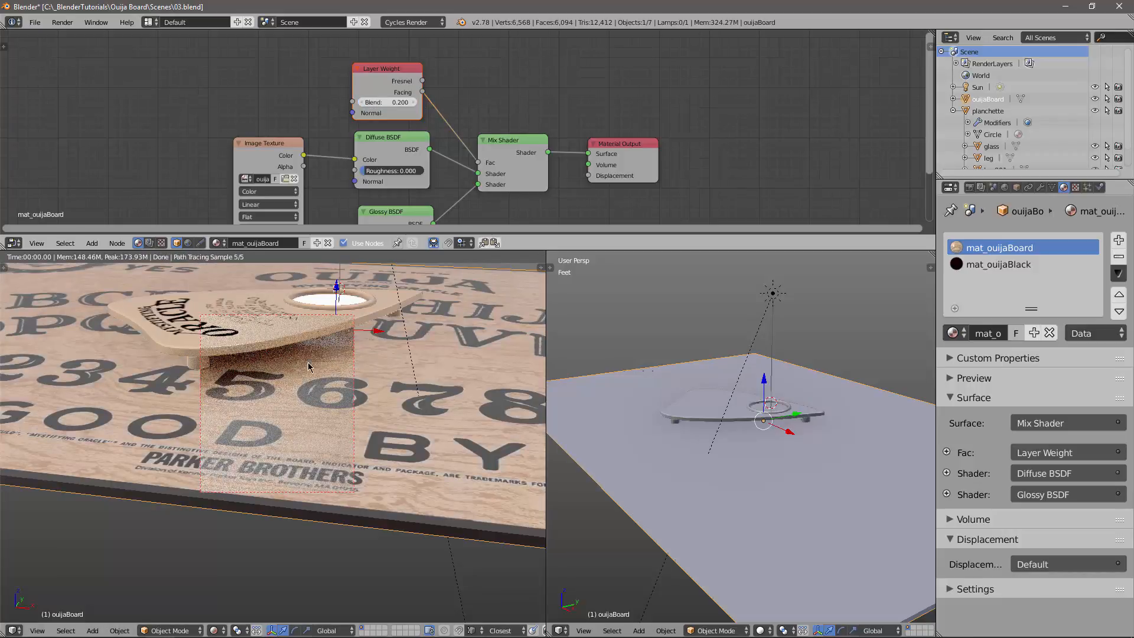
Insert an RGB Curves node between Layer Weight and the Mix Shader's Fac, and bend its curve down through about X 0.69, Y 0.29.
key(shift+a)
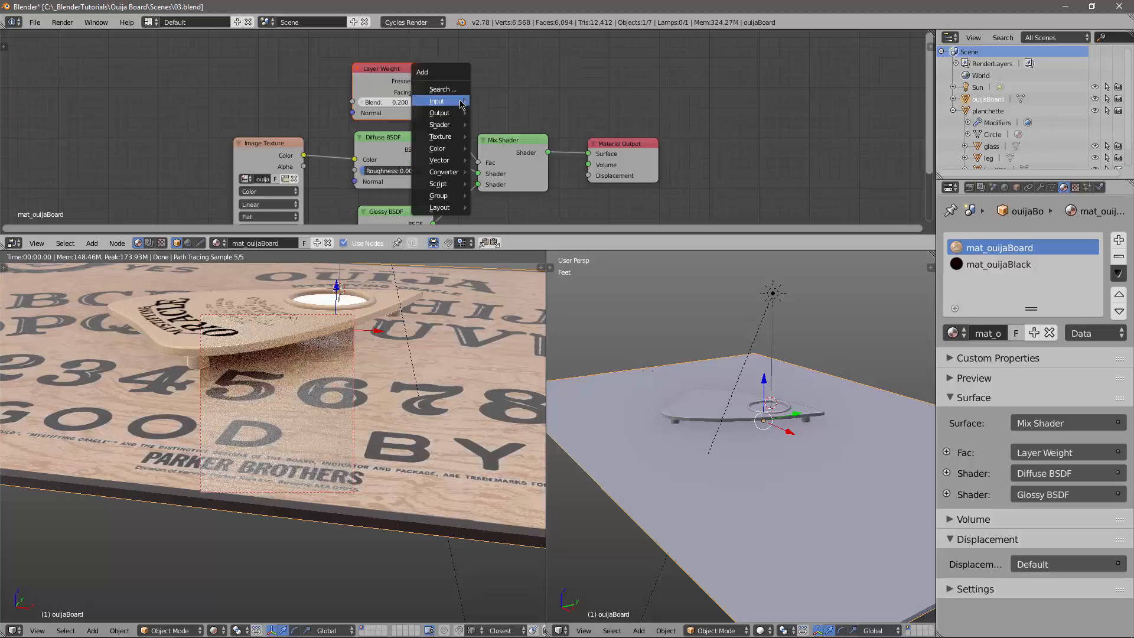
mouse_move(462, 104)
mouse_move(459, 175)
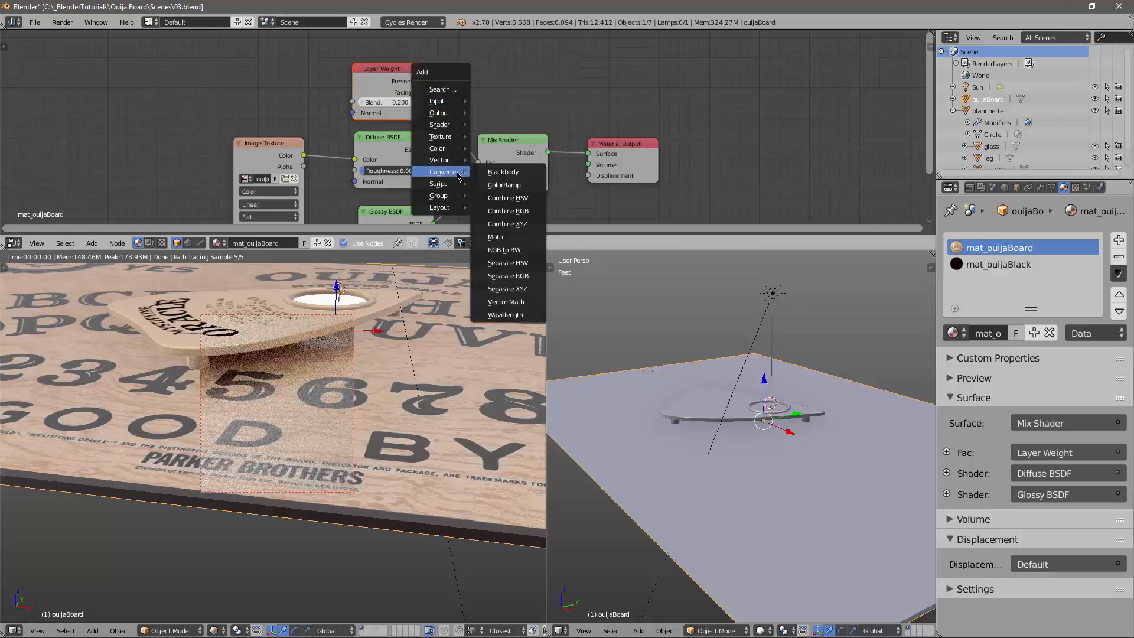
mouse_move(455, 148)
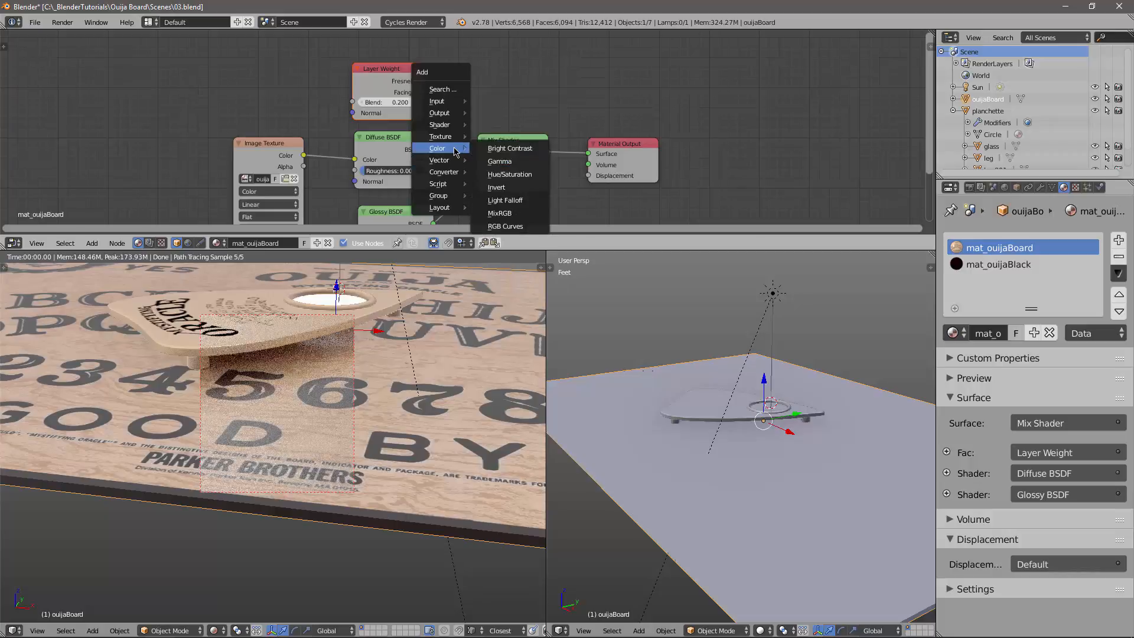
click(499, 227)
click(531, 147)
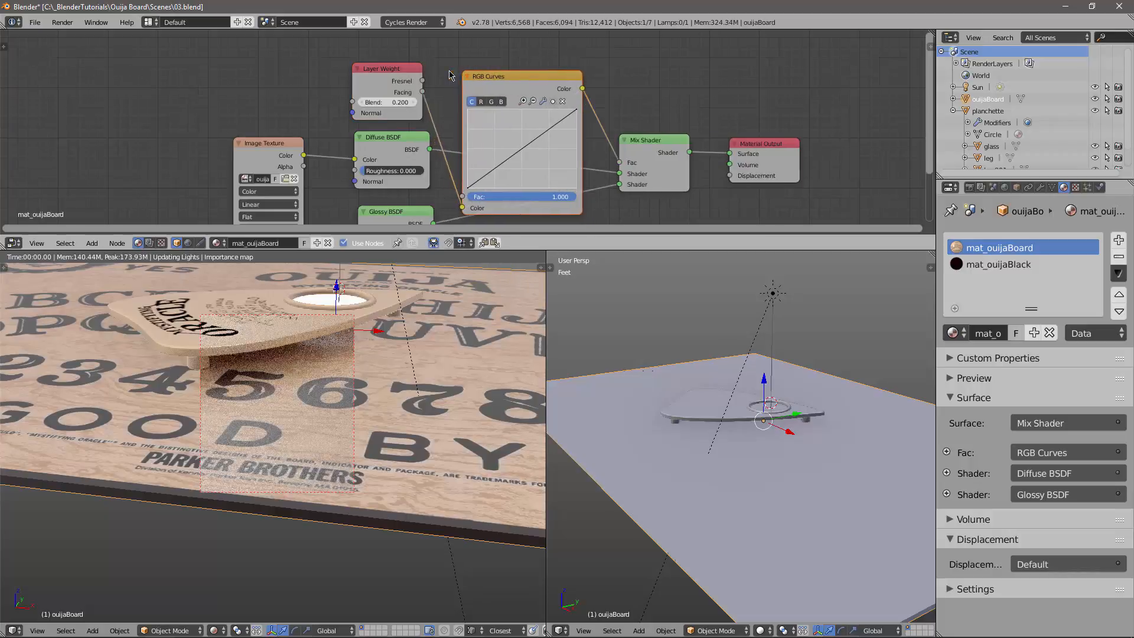
drag(532, 147, 539, 155)
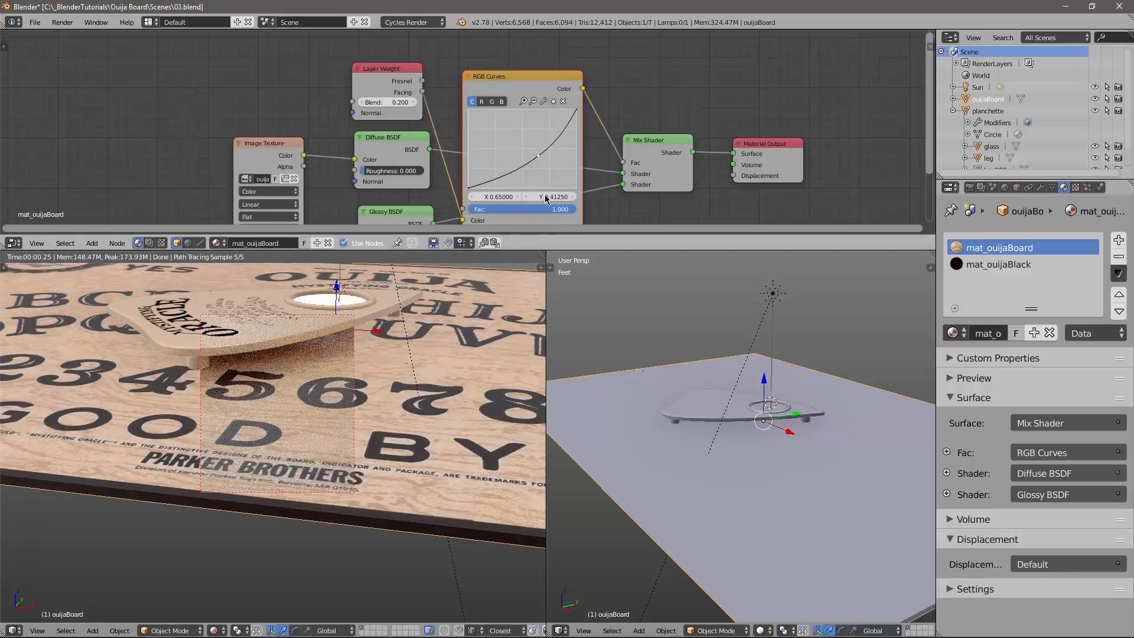
drag(538, 156, 543, 165)
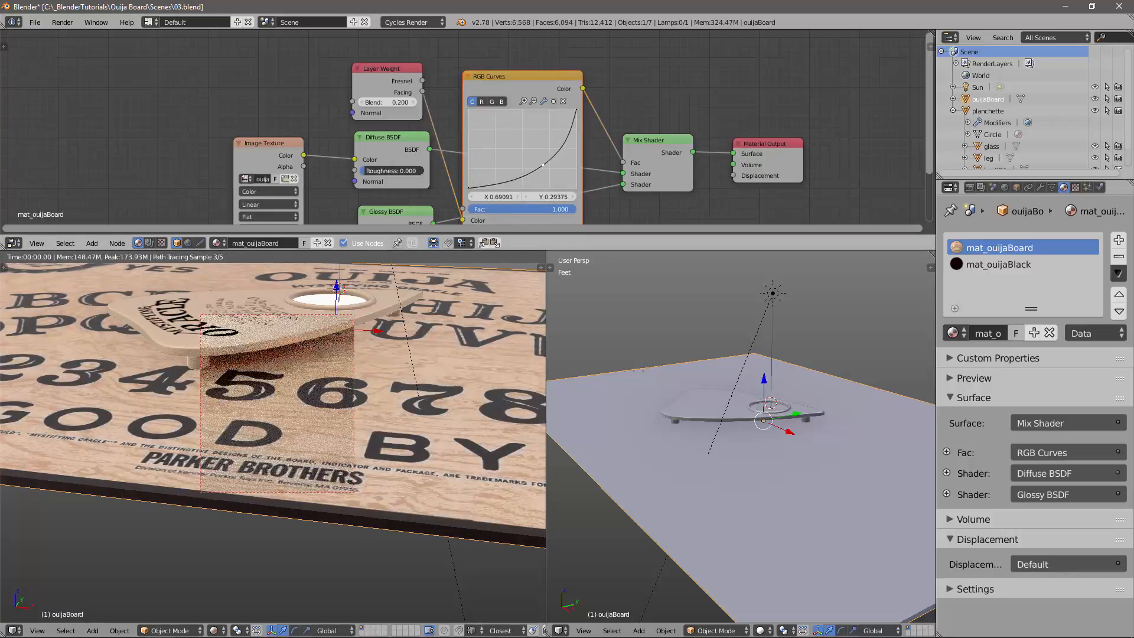
Tidy the mat_ouijaBoard node tree by spacing out the Image Texture and collapsing the RGB Curves and Layer Weight nodes above the shaders.
drag(278, 149, 219, 142)
middle_drag(316, 183, 306, 146)
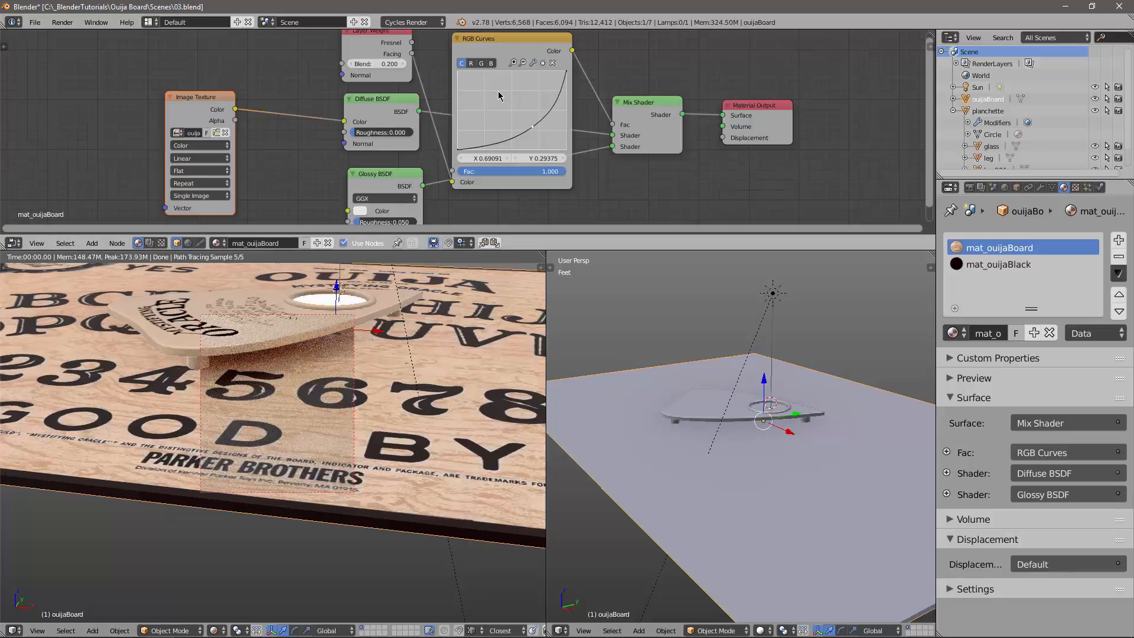
click(456, 40)
middle_drag(506, 97, 542, 164)
click(385, 96)
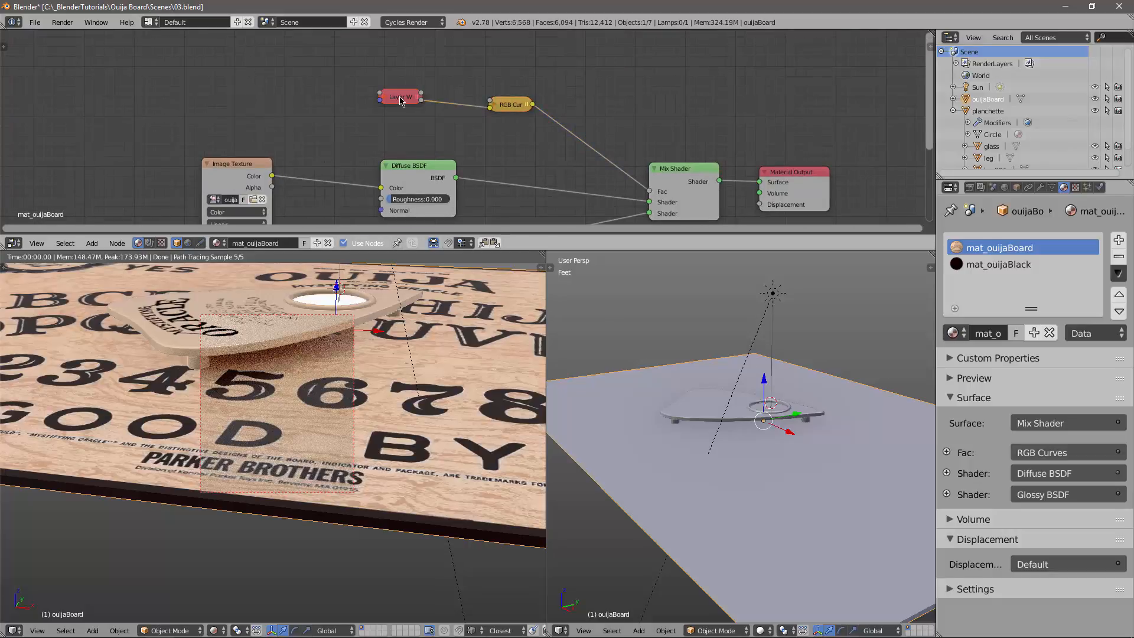
drag(509, 102, 511, 91)
middle_drag(477, 185, 495, 137)
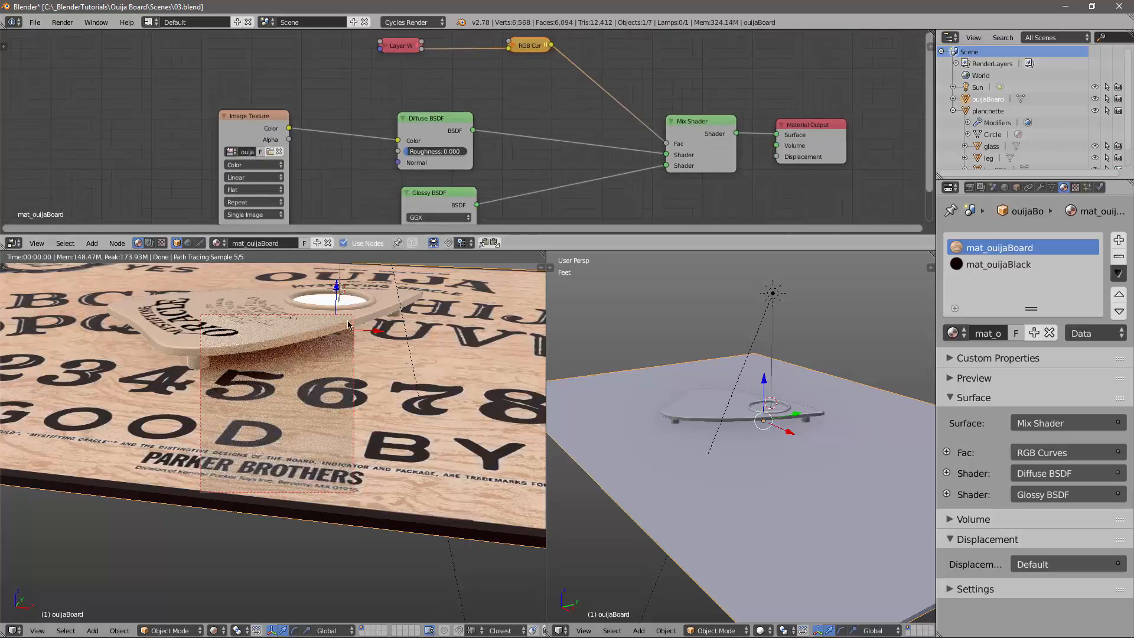
Join the two 3D viewports into one, set its shading to Material, and frame the whole board.
middle_drag(314, 380, 317, 419)
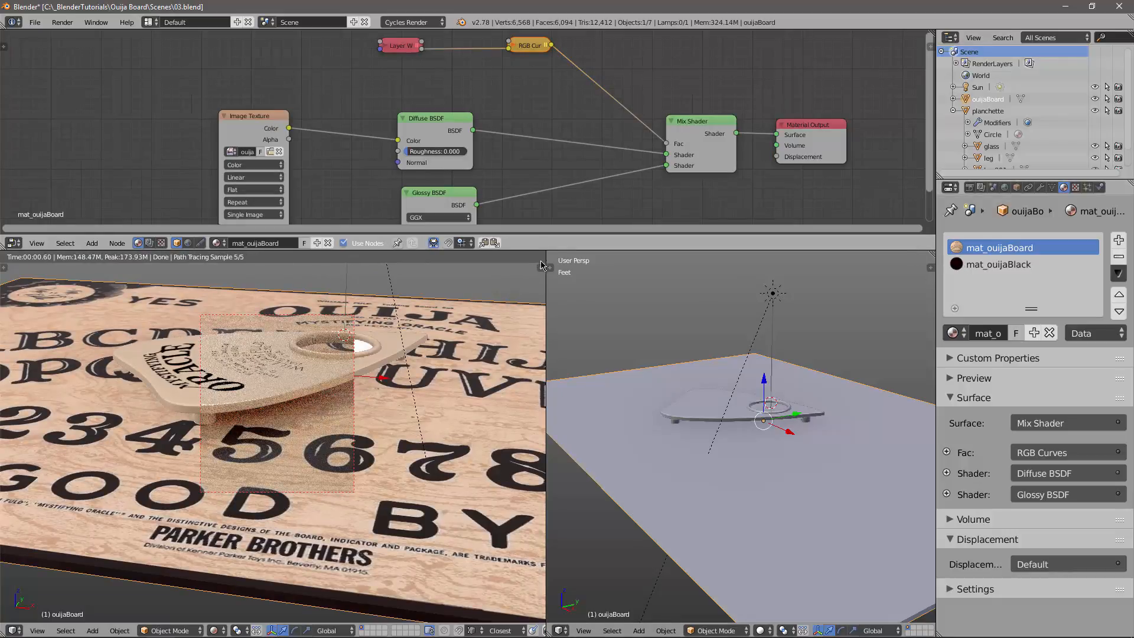
drag(542, 265, 594, 352)
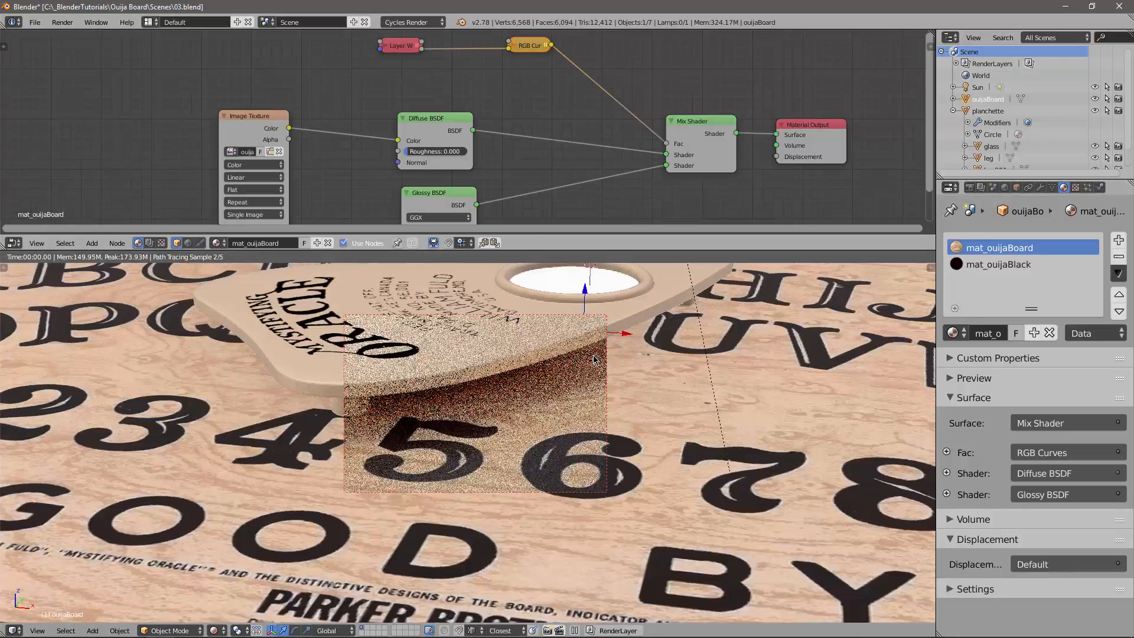
click(219, 631)
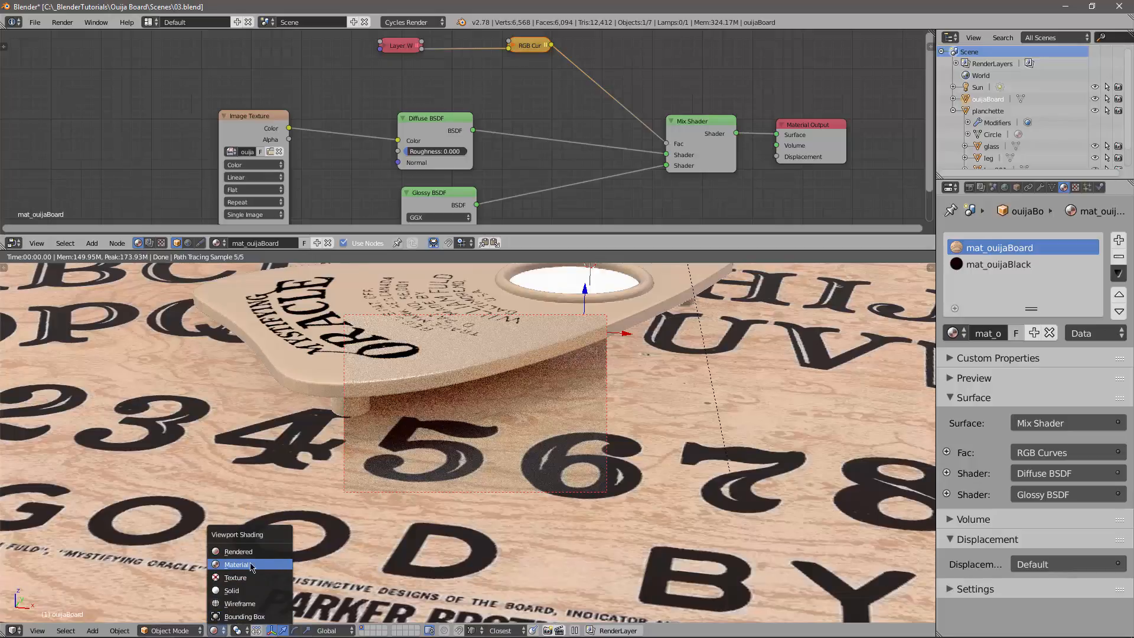
click(237, 565)
scroll(453, 452, down, 5)
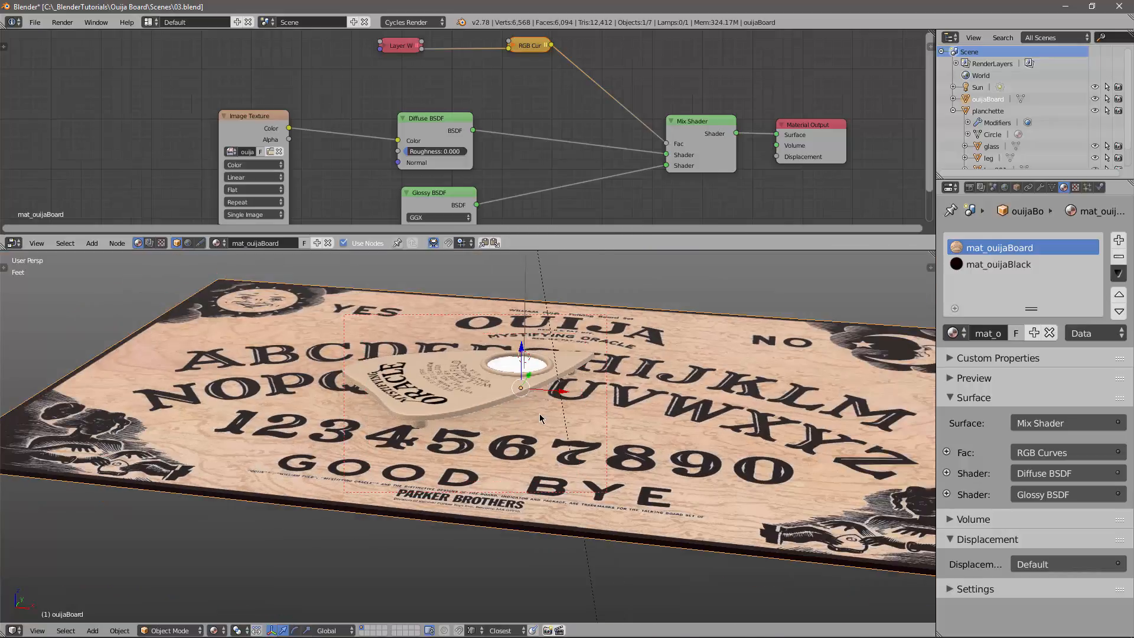
middle_drag(541, 418, 513, 446)
Deselect everything, add a camera to the scene, and look through it.
key(a)
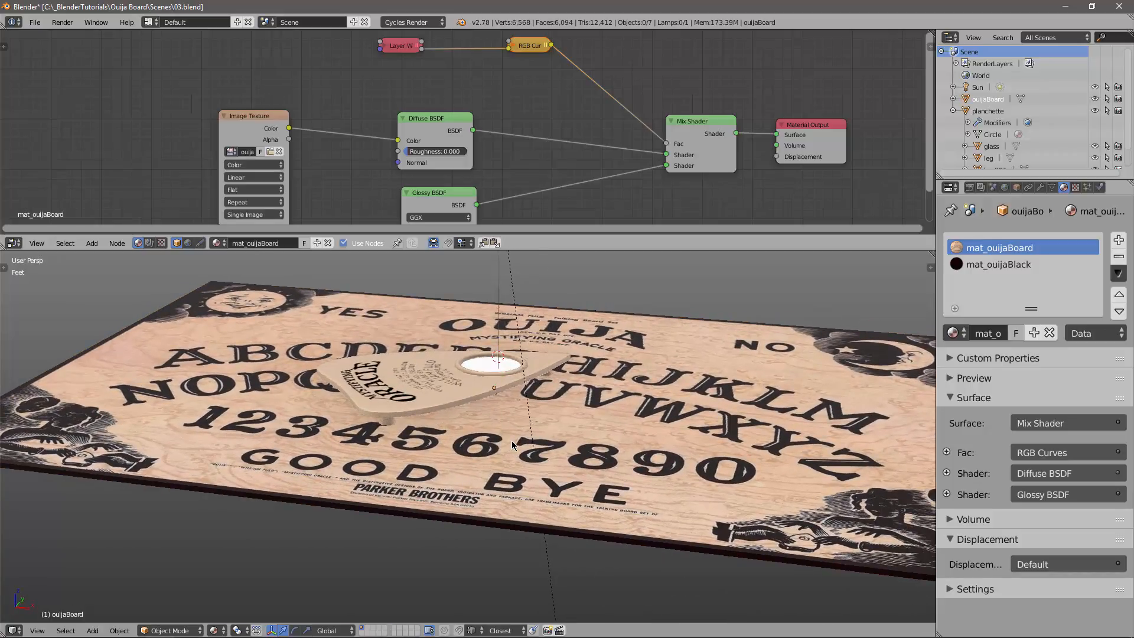
key(shift+a)
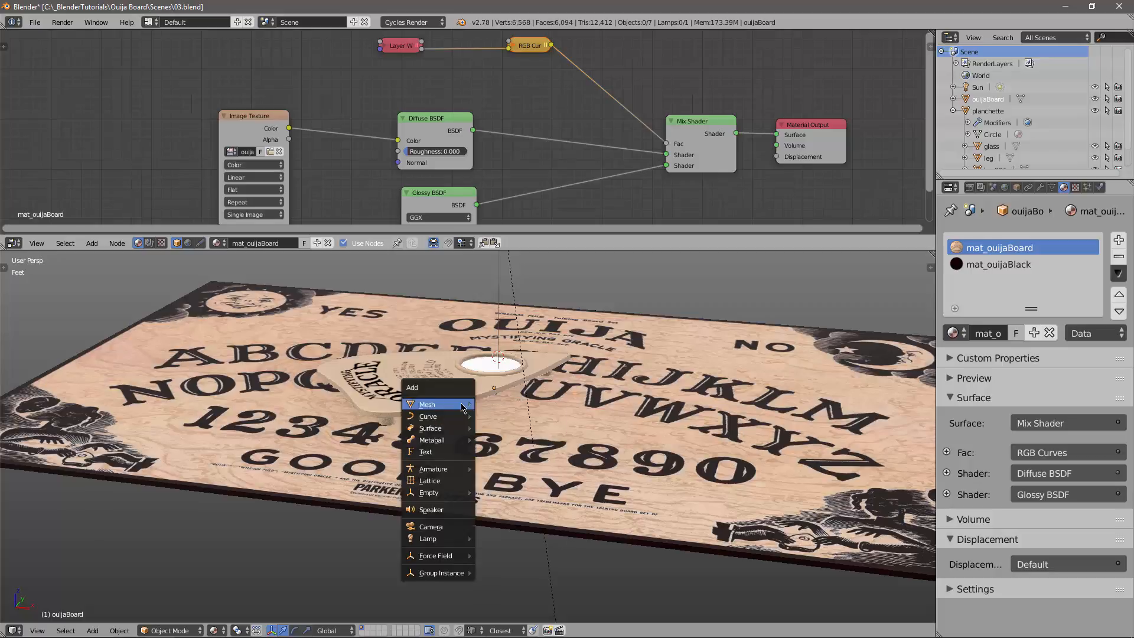
click(436, 526)
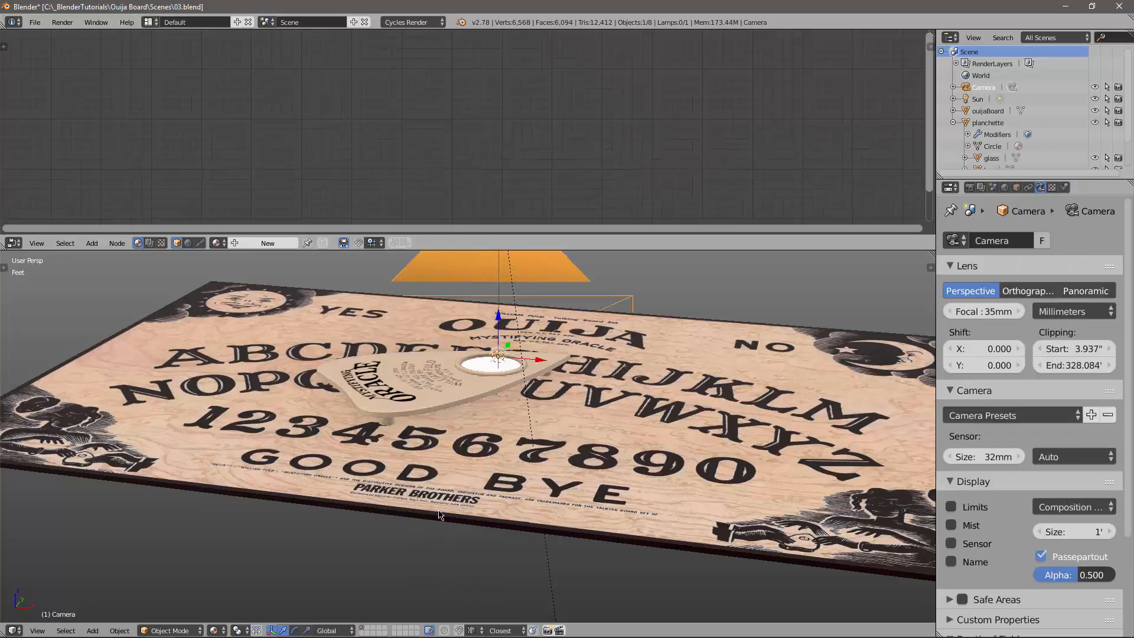
key(KP_0)
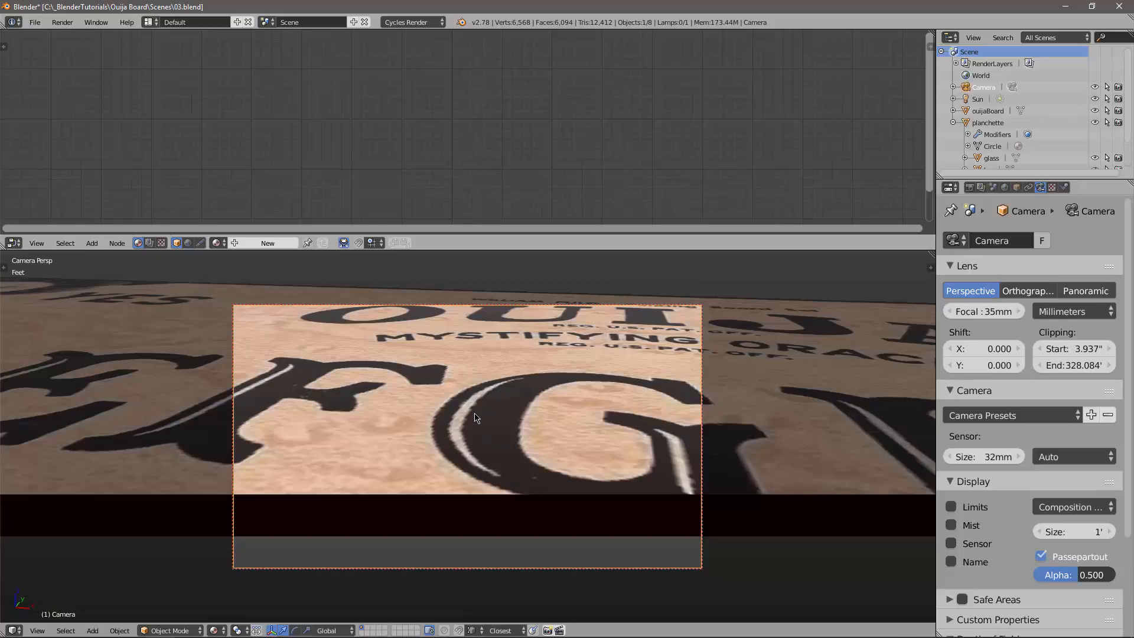
Make sure Lock Camera to View is enabled in the 3D view's View settings.
key(n)
scroll(859, 381, down, 4)
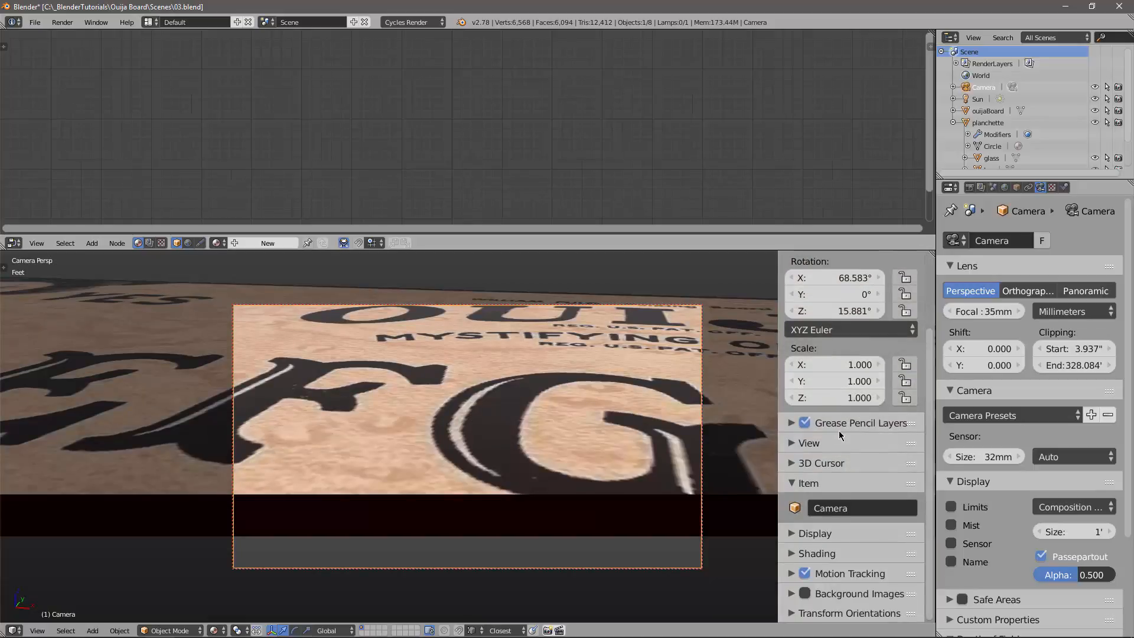
click(824, 445)
scroll(824, 446, down, 6)
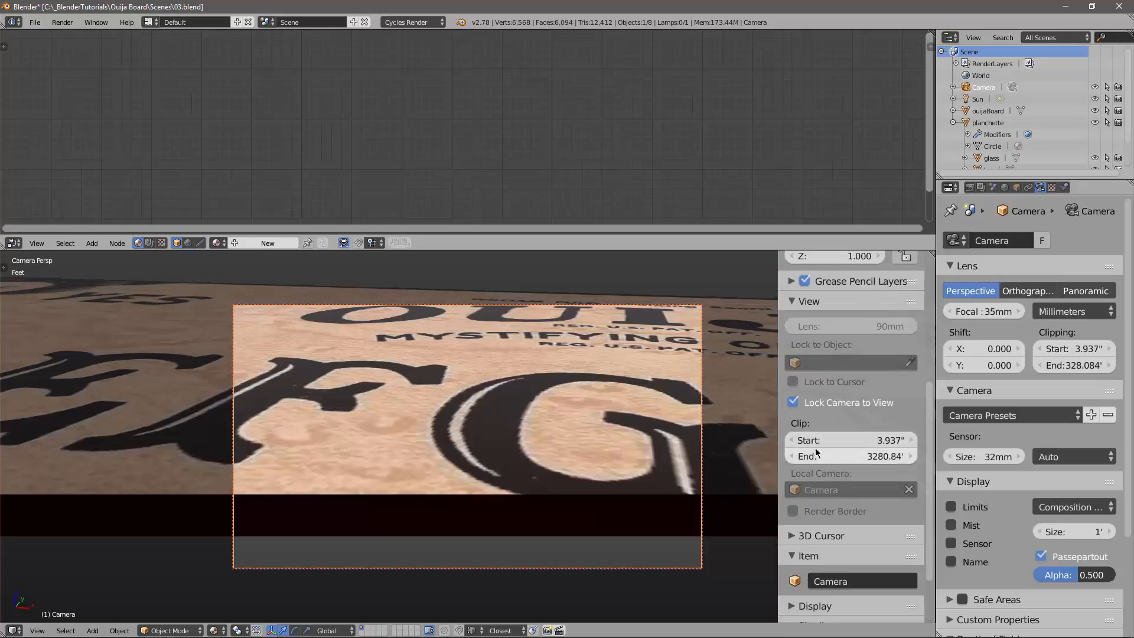
click(834, 404)
click(807, 301)
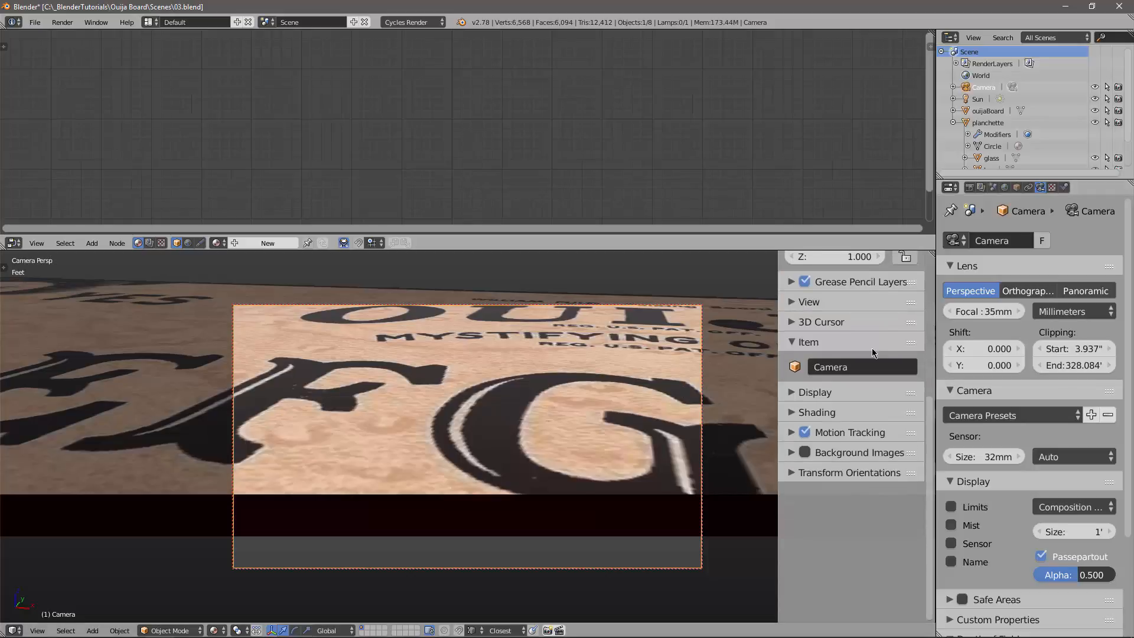
Compose the camera shot around the planchette at a low angle, with the number row and GOOD BYE inside the frame.
key(n)
scroll(534, 423, down, 4)
right_click(523, 411)
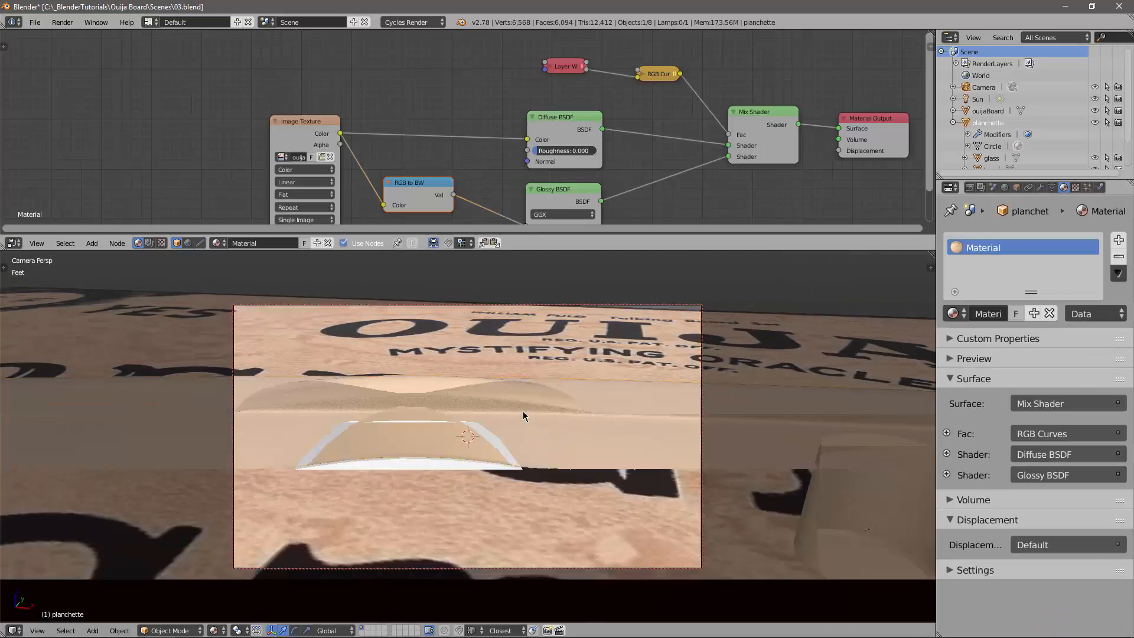
key(KP_Decimal)
scroll(523, 411, down, 1)
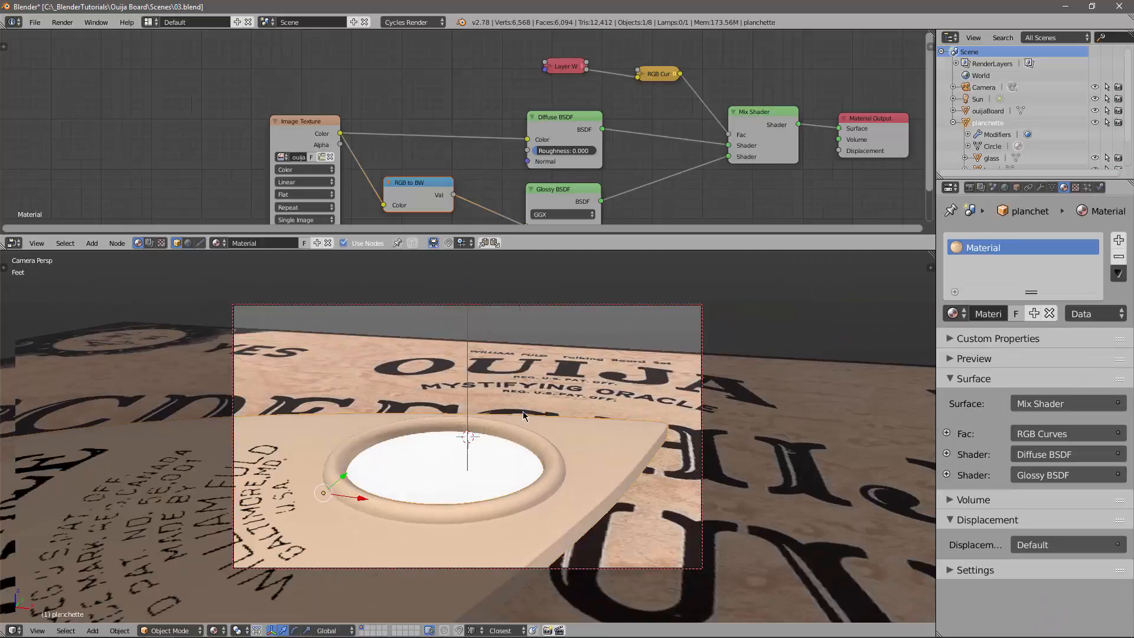
scroll(523, 412, down, 6)
mouse_move(525, 414)
shift+middle_down()
mouse_move(544, 330)
mouse_move(529, 388)
mouse_move(578, 385)
mouse_move(584, 399)
mouse_move(539, 398)
shift+middle_up()
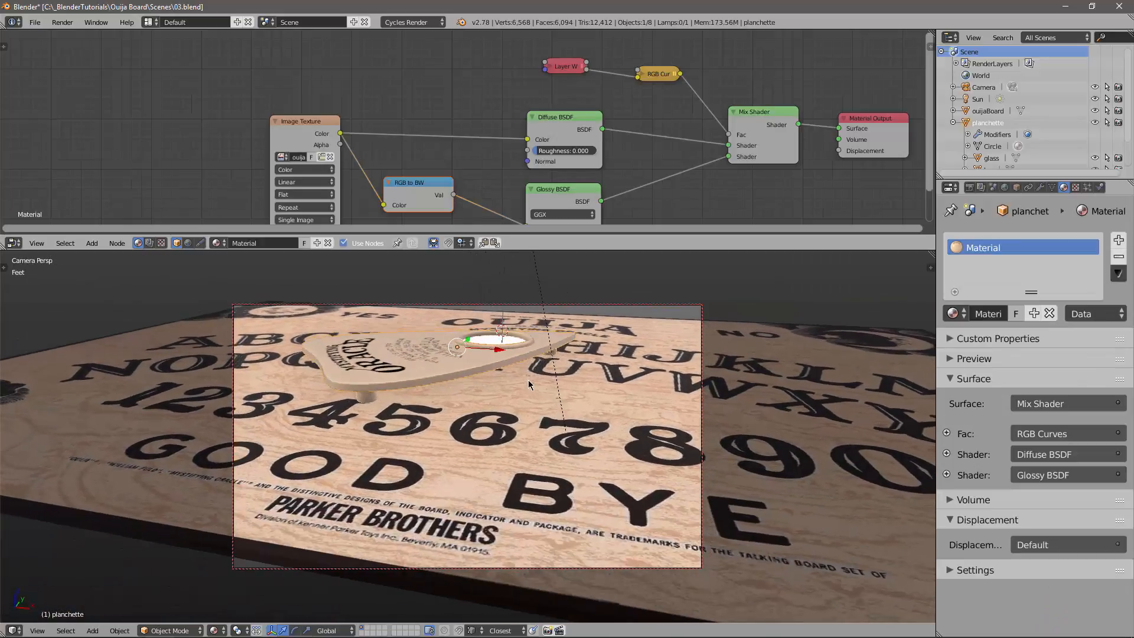
scroll(528, 380, up, 4)
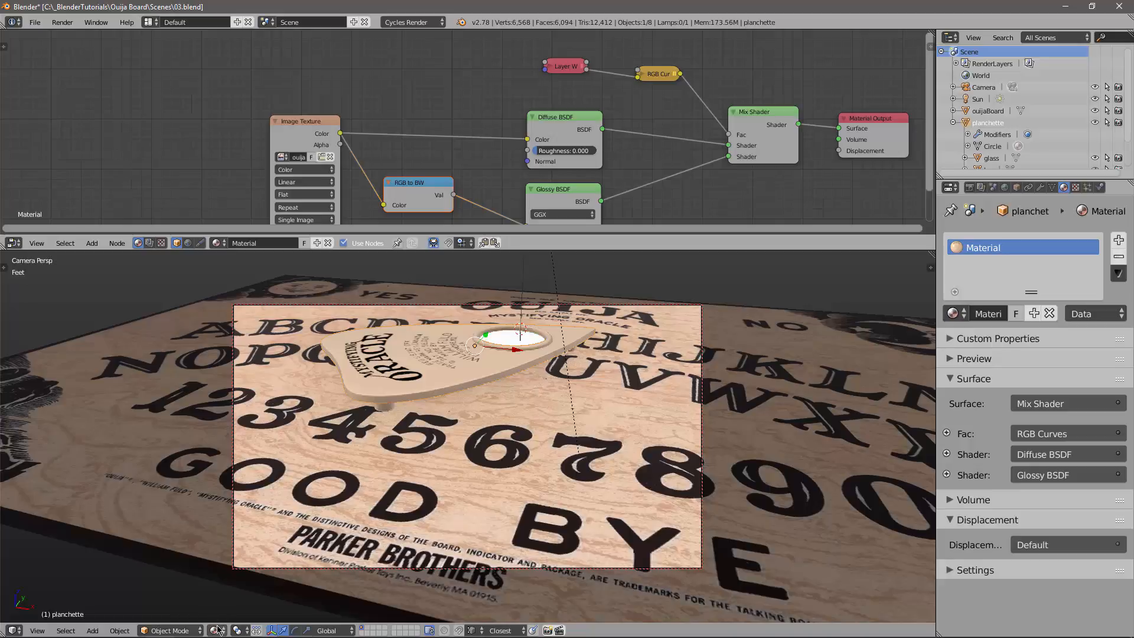
Enable the Border option in the render dimensions and set the 3D view's shading to Rendered.
right_click(107, 555)
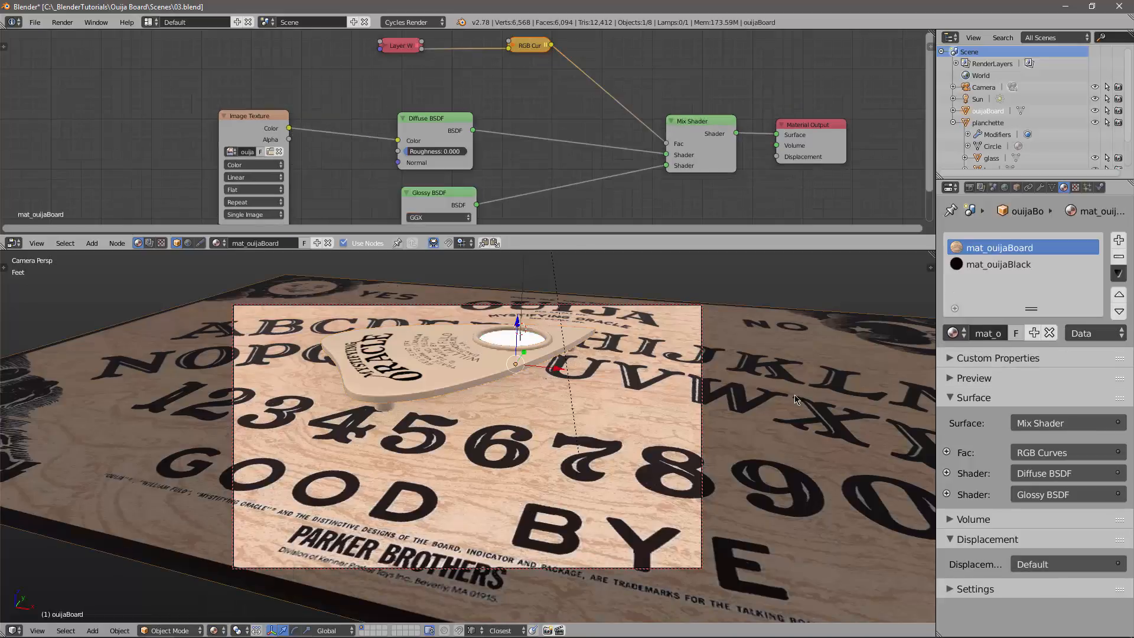
click(969, 187)
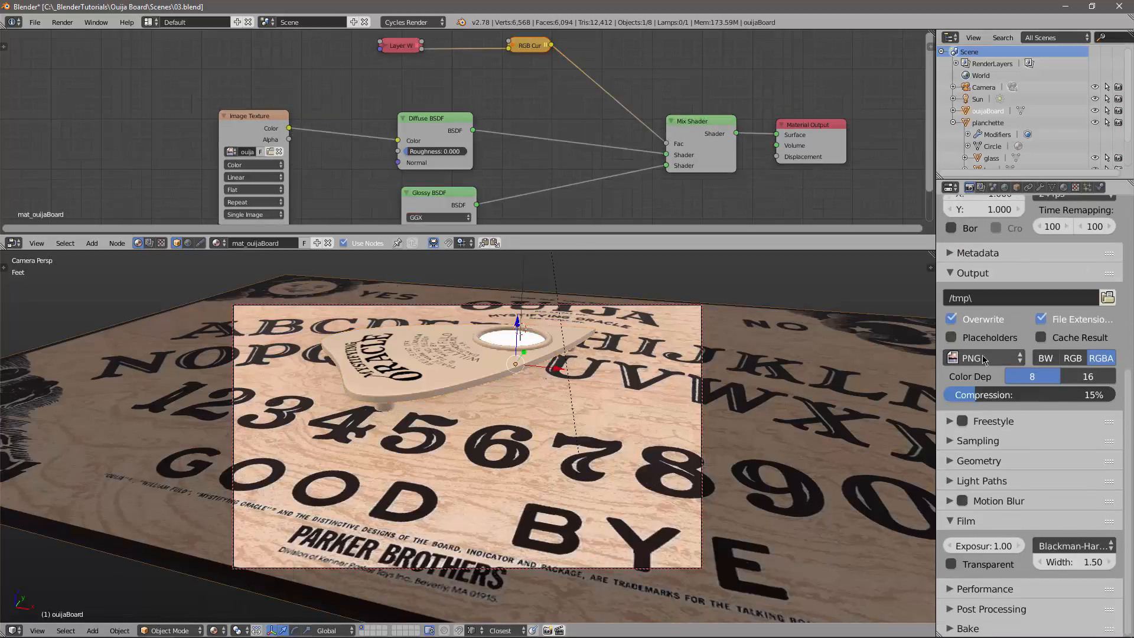
scroll(984, 359, up, 10)
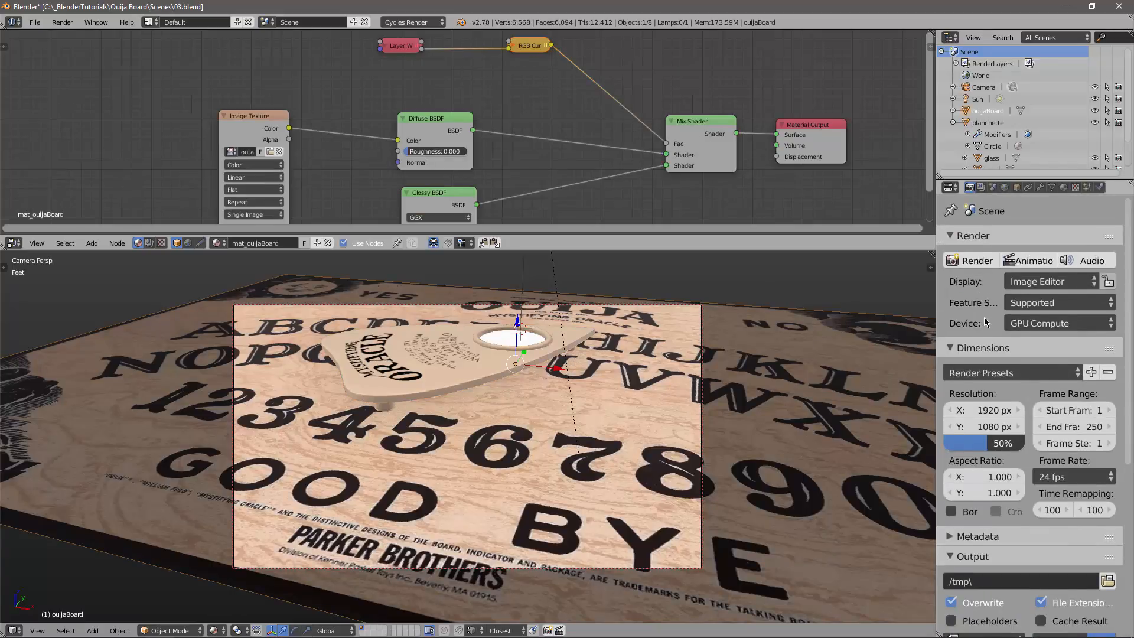
scroll(985, 323, down, 2)
scroll(986, 366, down, 3)
click(951, 393)
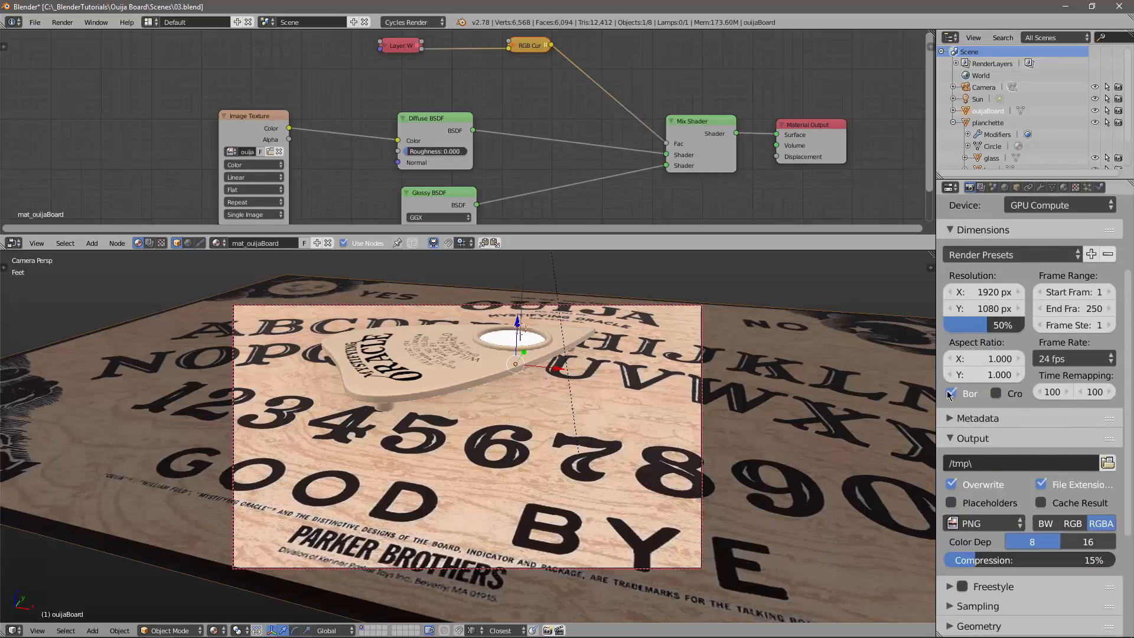
click(218, 630)
click(229, 553)
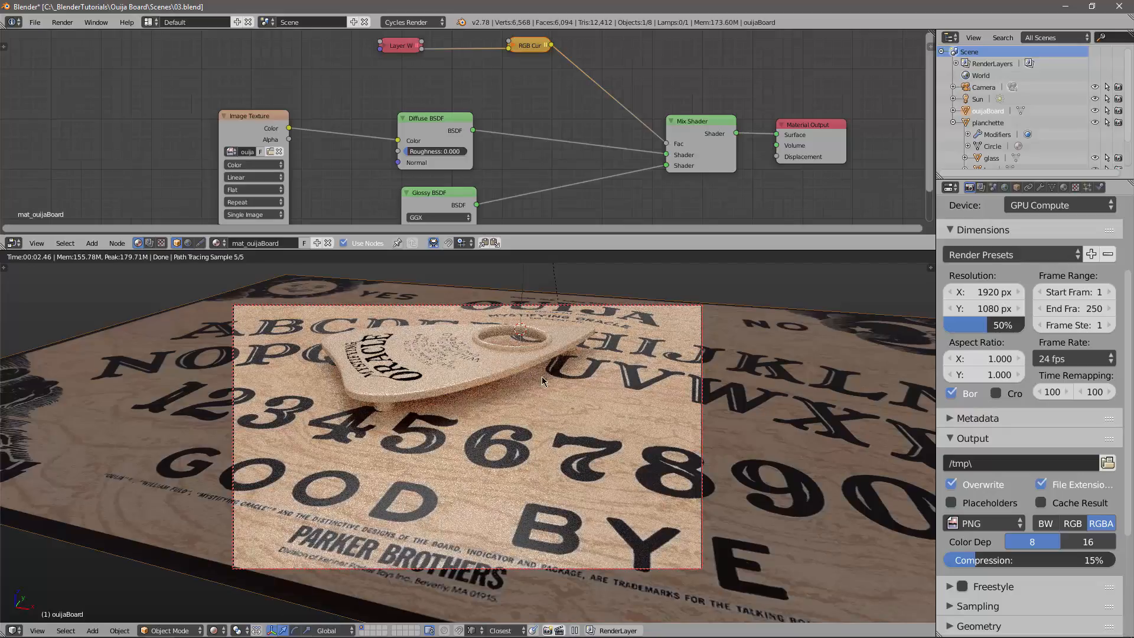
Move the planchette toward the front-left of the camera frame and rotate it so its tip aims toward the letters.
right_click(408, 383)
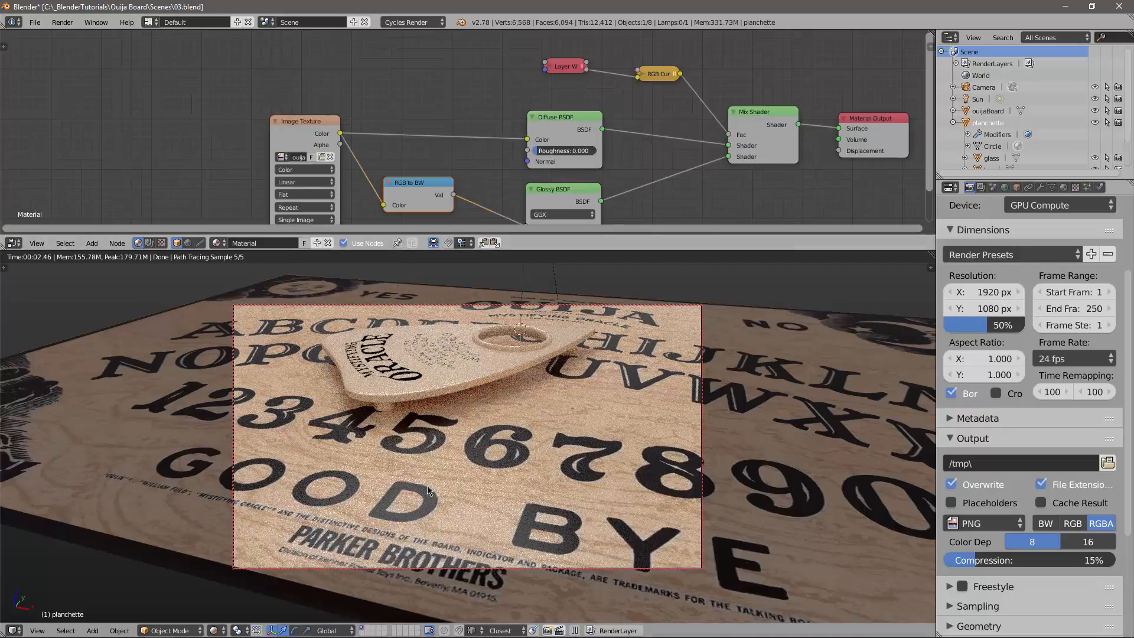
key(g)
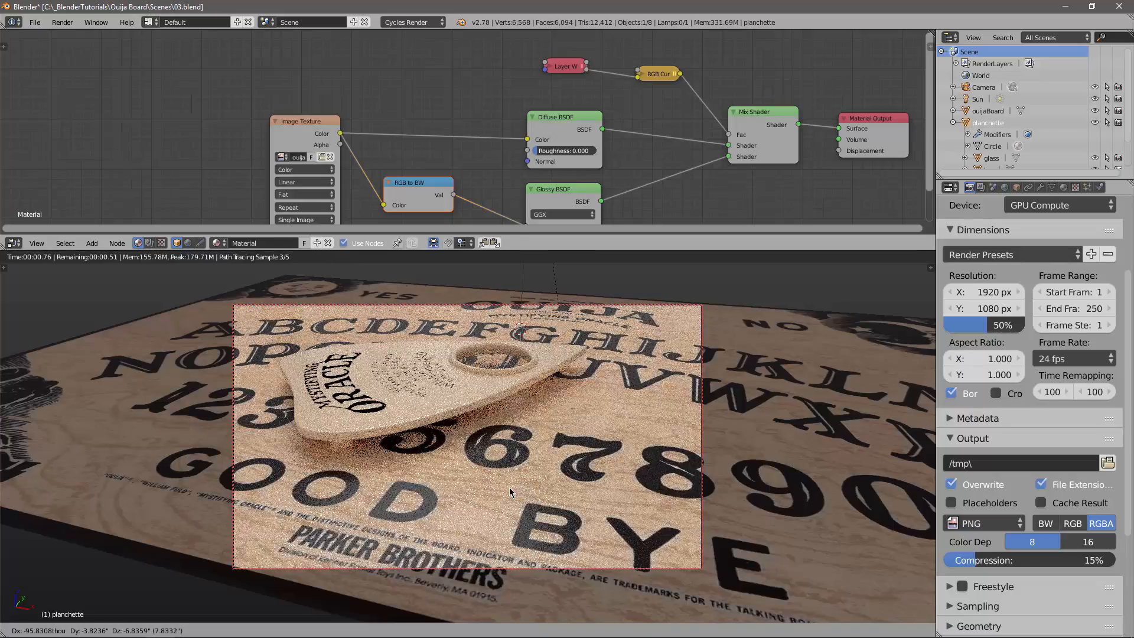
key(r)
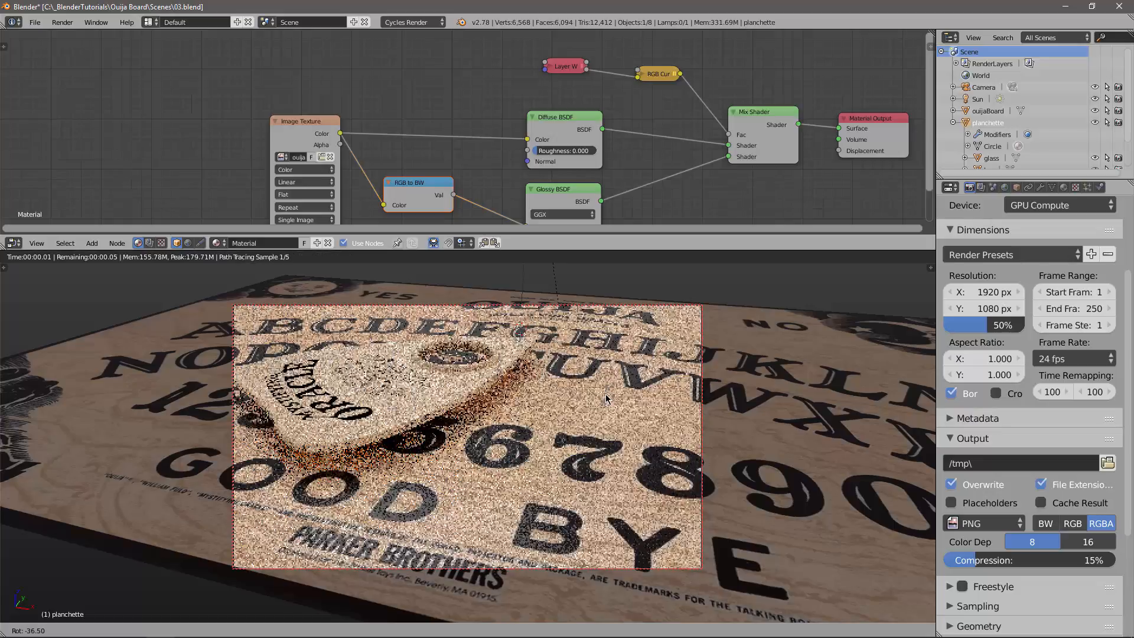
click(483, 444)
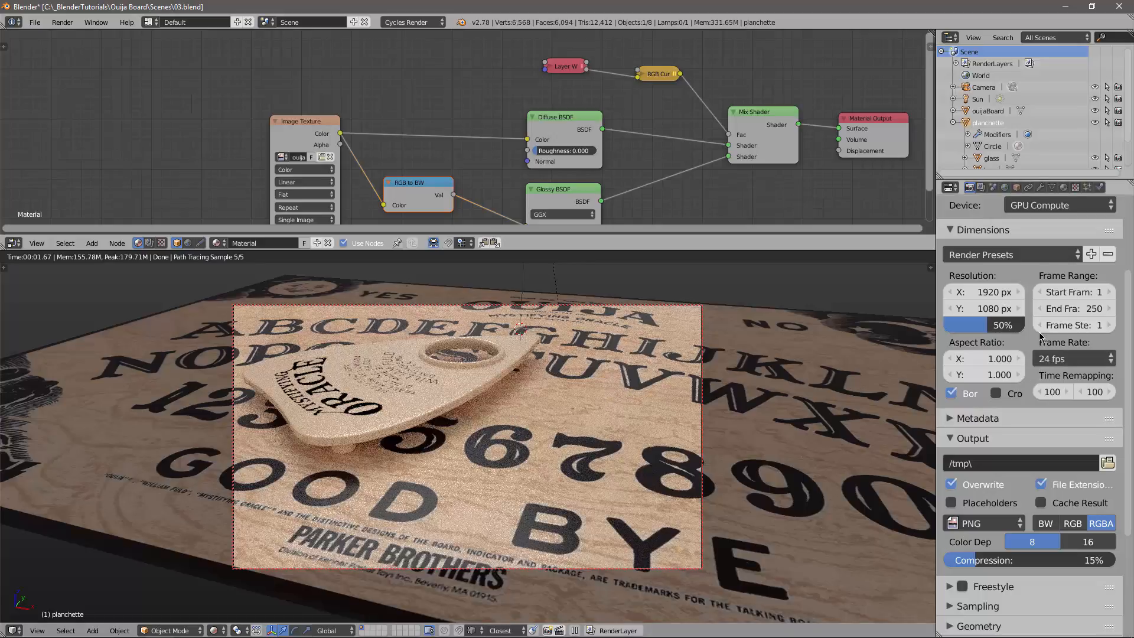
Review the render dimensions, output, sampling and geometry settings, collapsing the Sampling and Geometry sections.
scroll(1035, 370, up, 6)
scroll(1034, 371, down, 7)
scroll(1035, 371, up, 5)
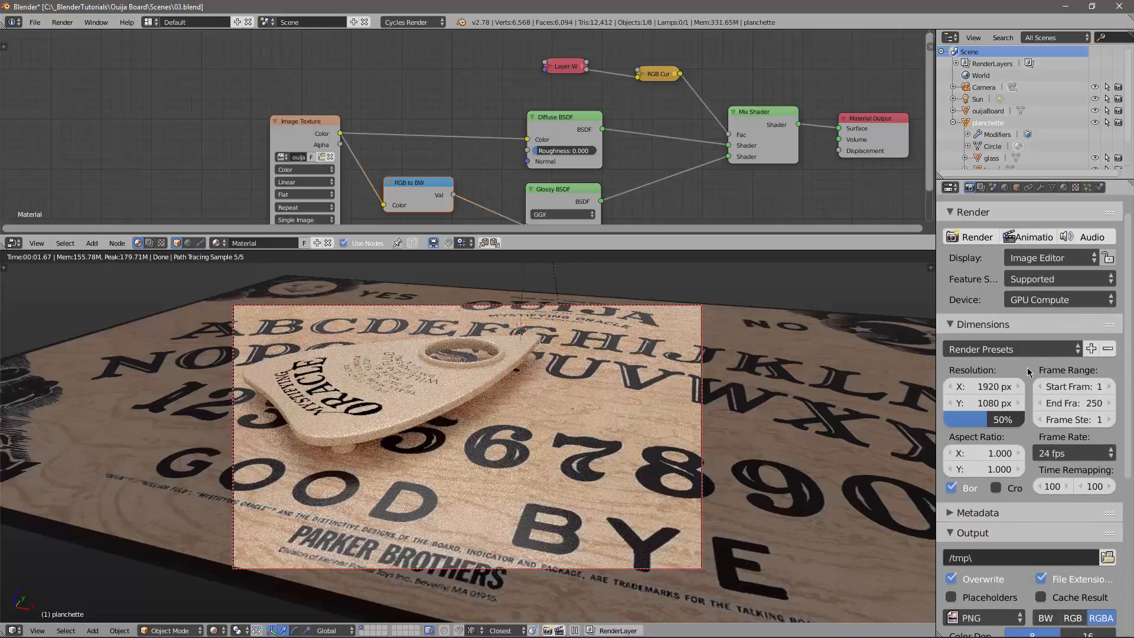
scroll(1027, 378, down, 2)
scroll(1005, 405, up, 3)
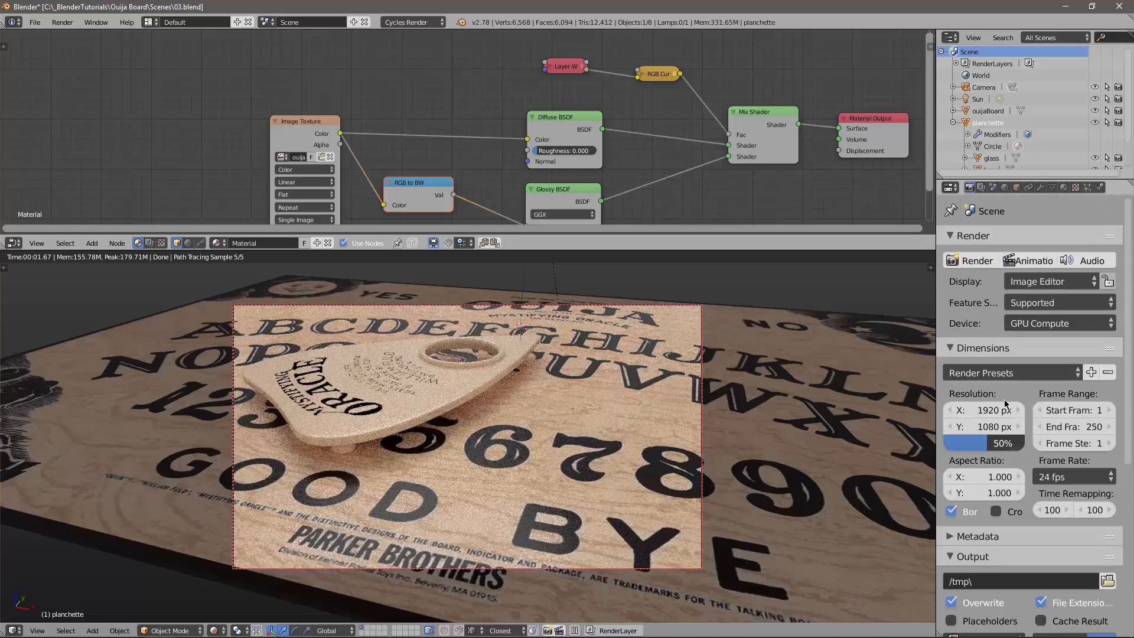
scroll(1007, 404, down, 10)
scroll(1016, 413, down, 1)
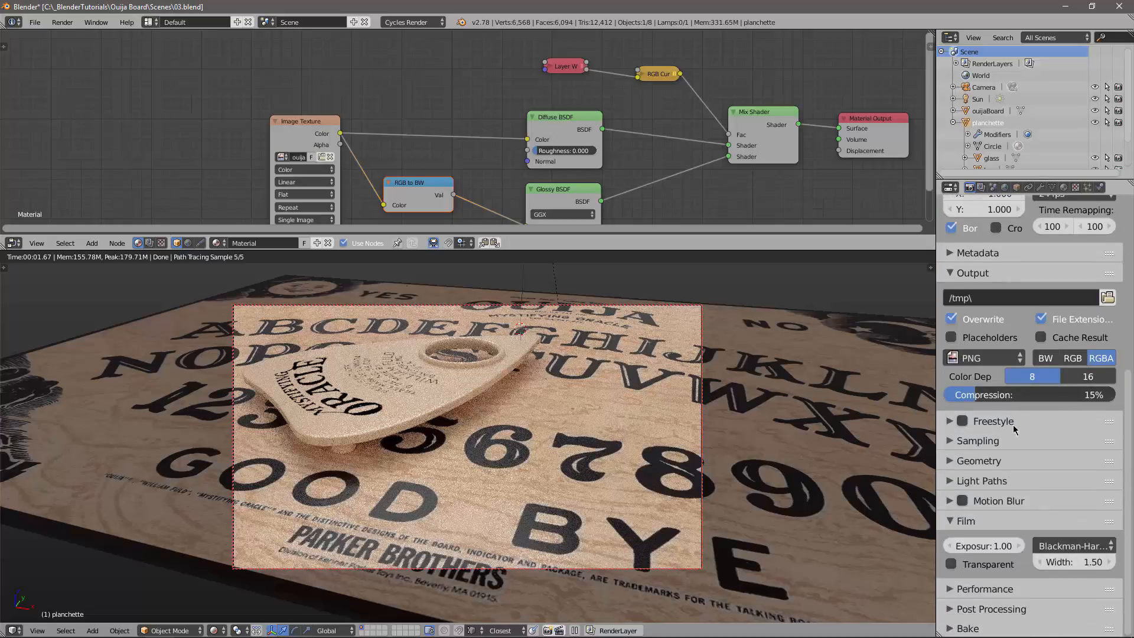
click(995, 444)
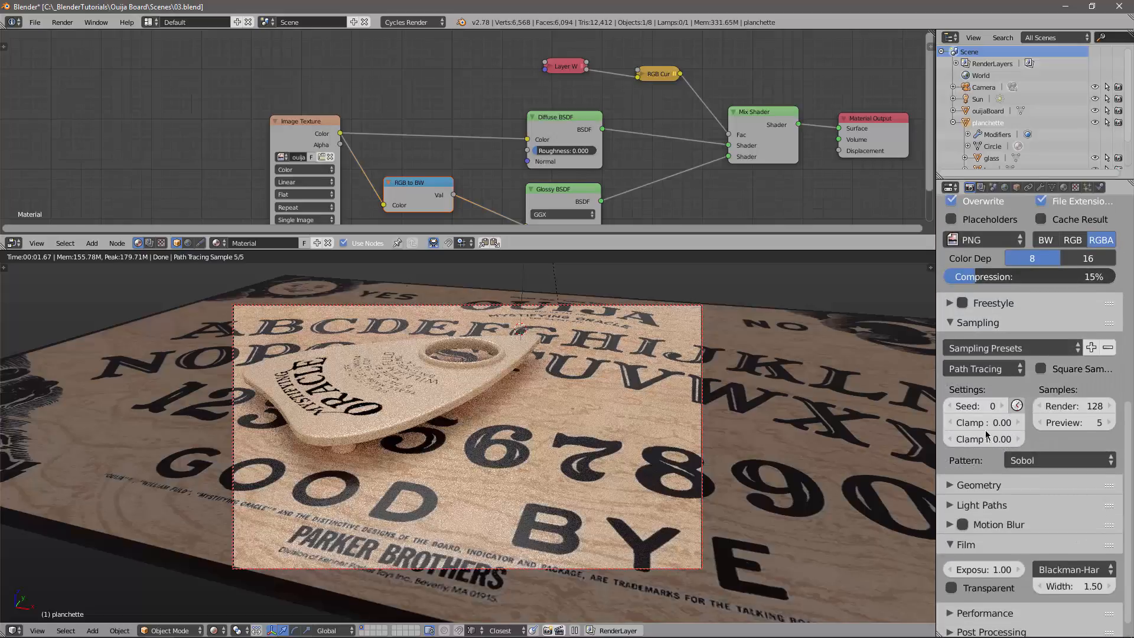
scroll(991, 457, down, 5)
click(979, 324)
click(989, 343)
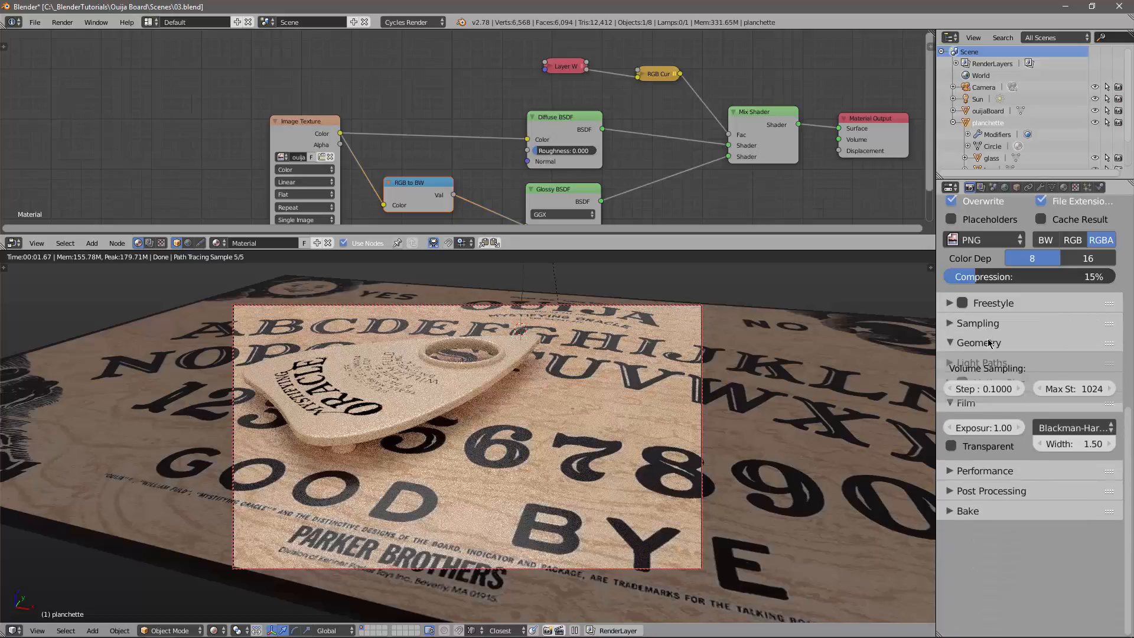
click(990, 342)
Examine the Light Paths transparency and bounce settings, then collapse the Light Paths and Film sections.
click(995, 417)
scroll(996, 411, down, 5)
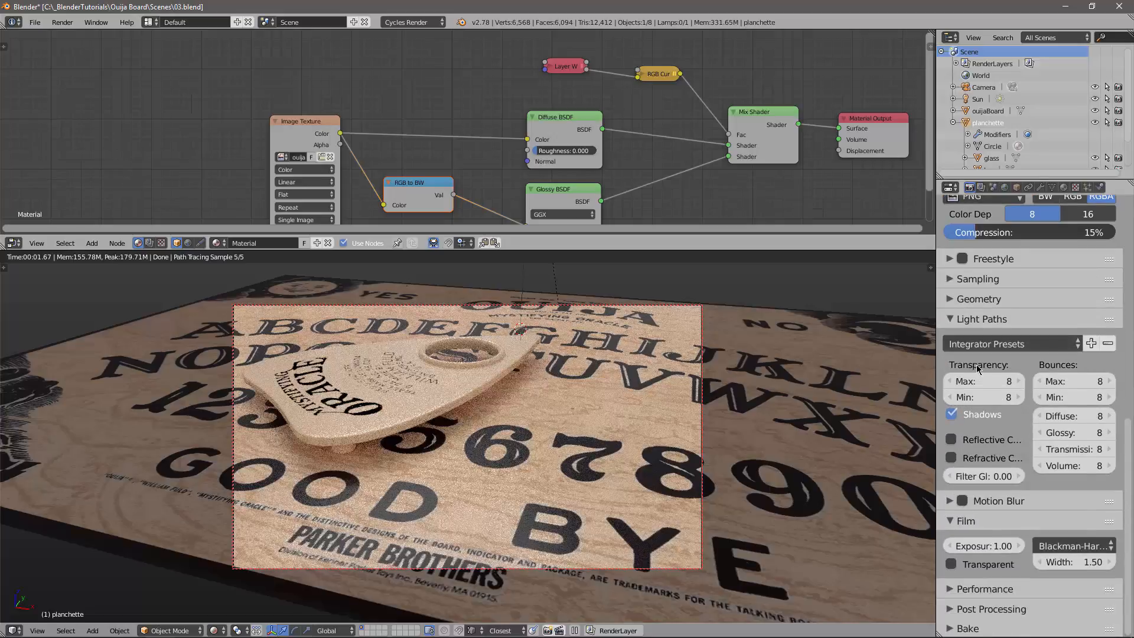
click(985, 400)
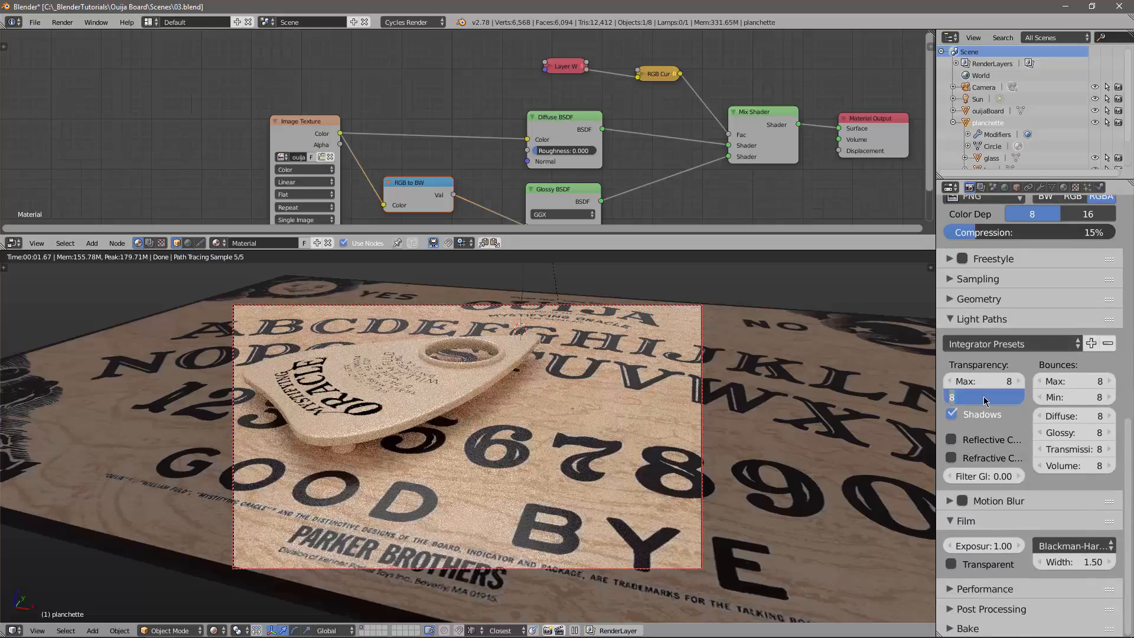
key(Return)
click(981, 318)
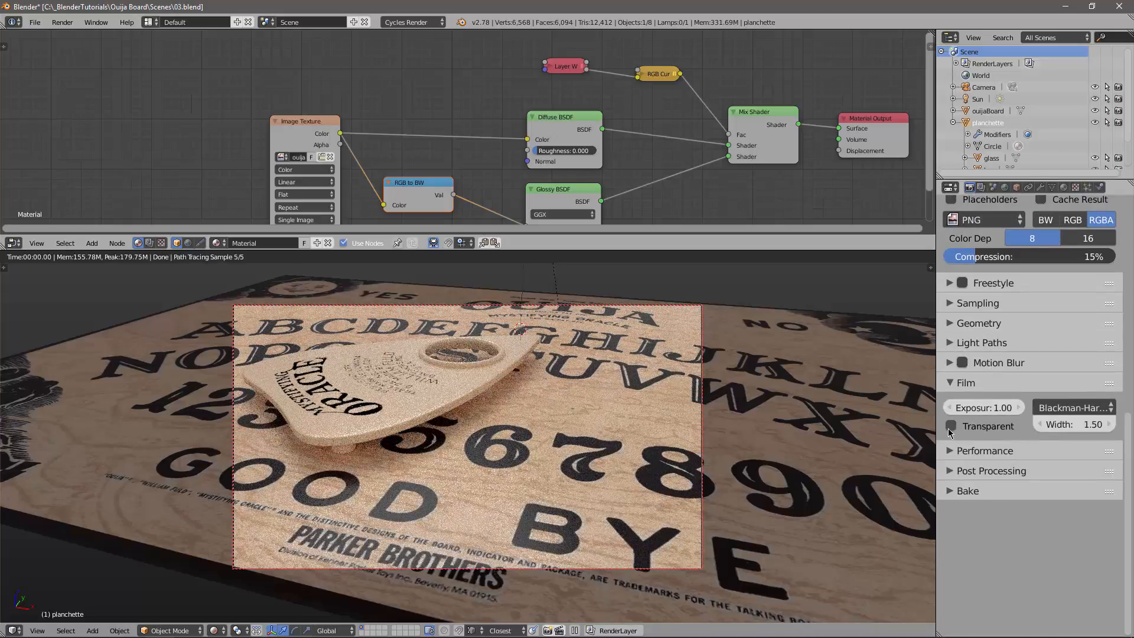
click(959, 385)
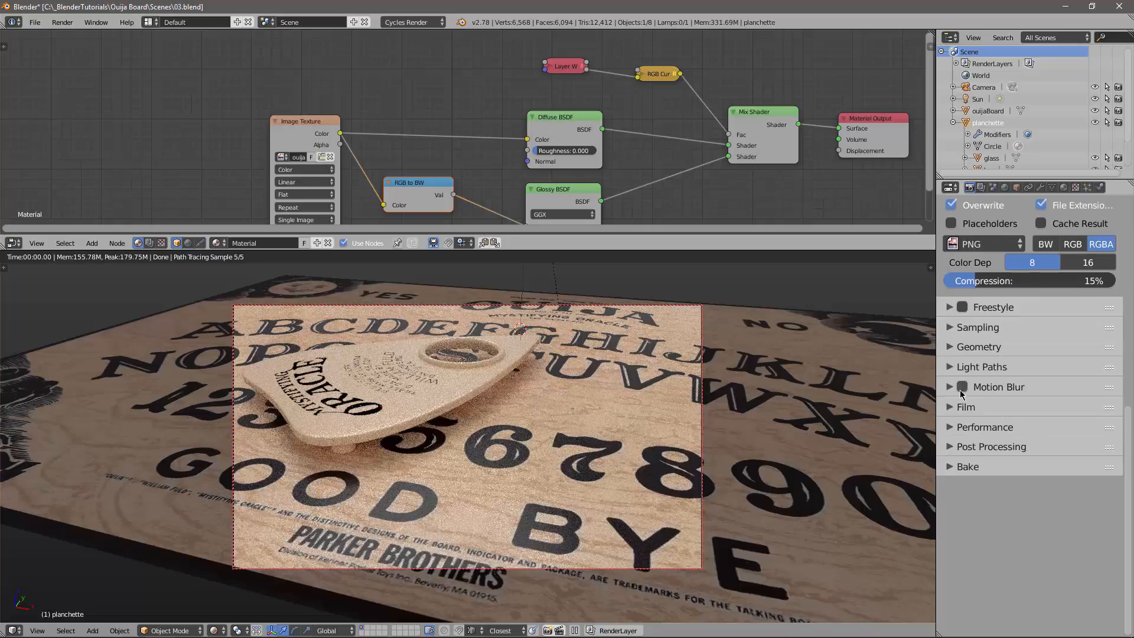
scroll(961, 406, up, 5)
scroll(976, 415, up, 10)
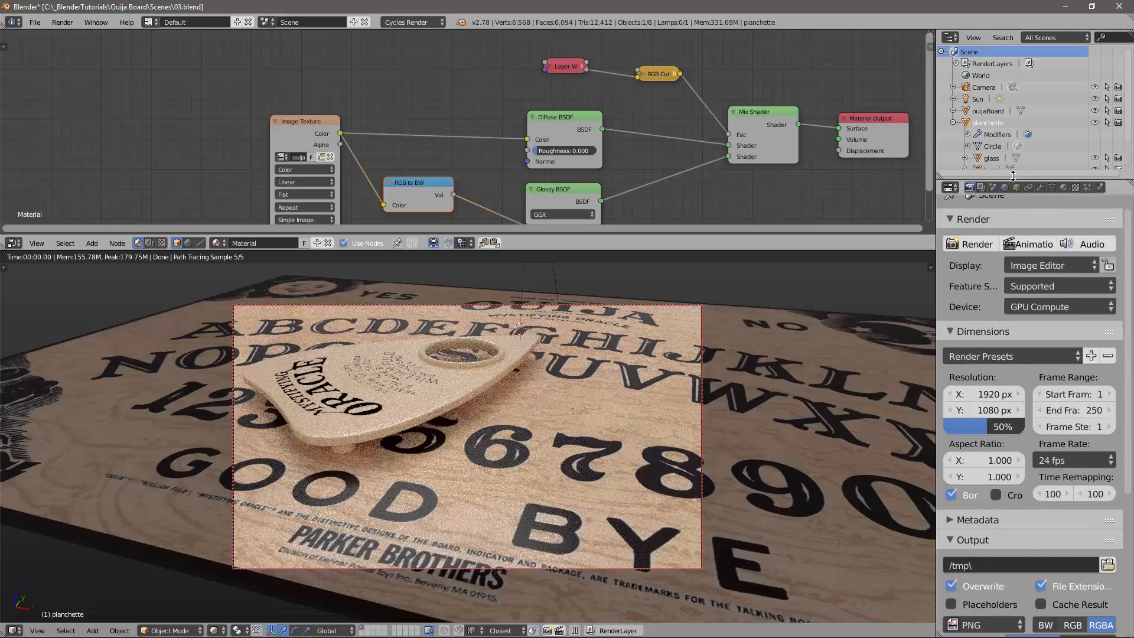
Set the camera's depth of field focus object to glass.
click(984, 88)
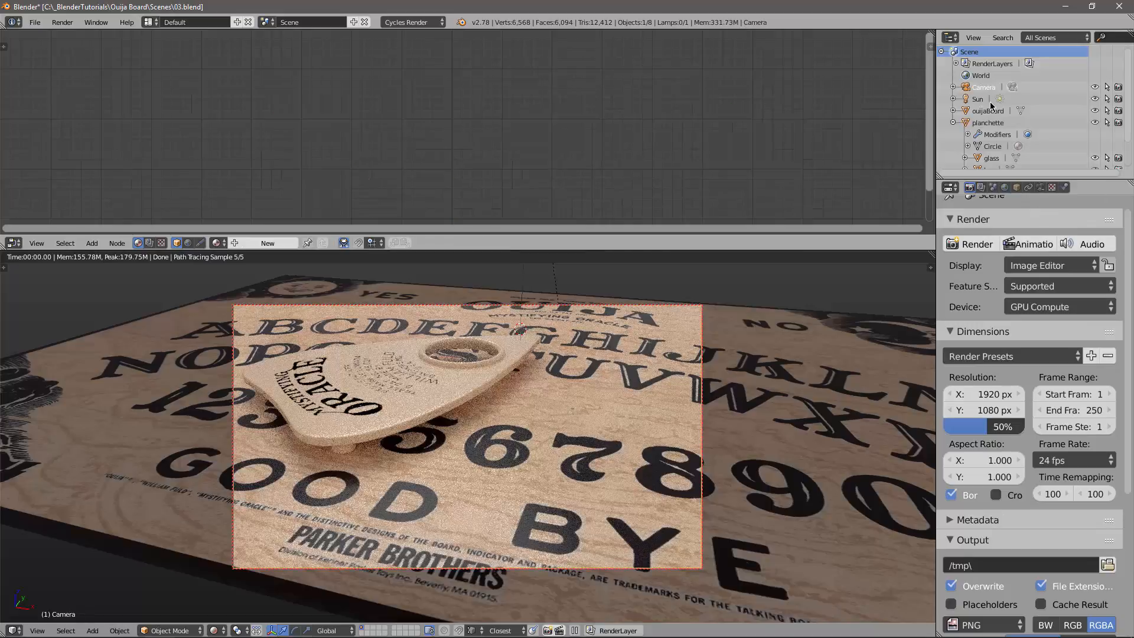
click(1042, 189)
scroll(1056, 350, down, 5)
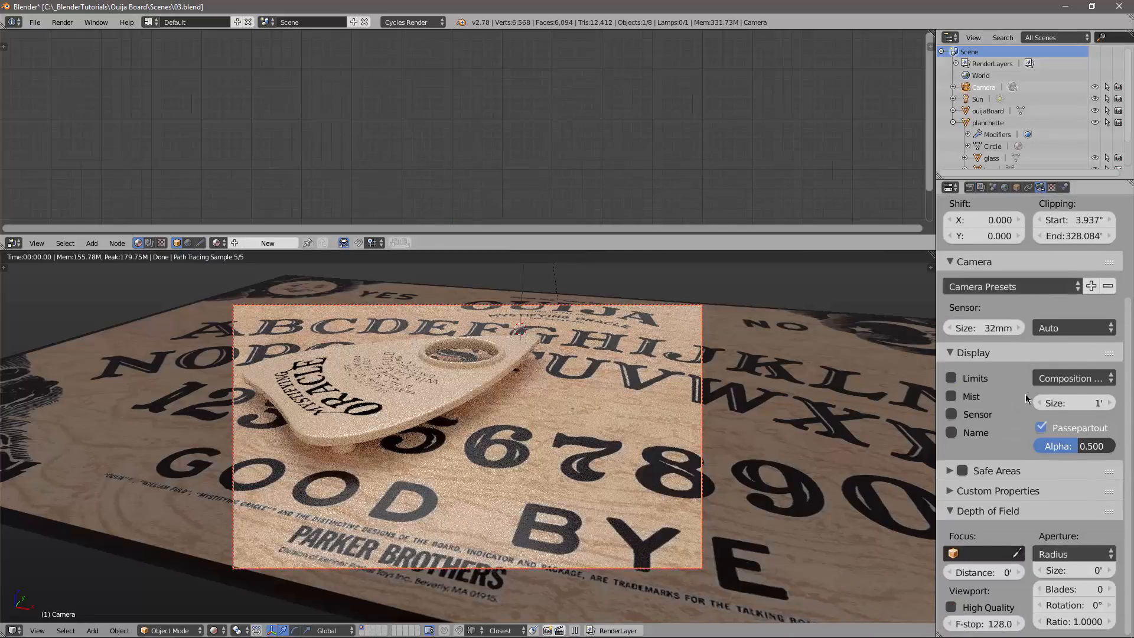
click(997, 554)
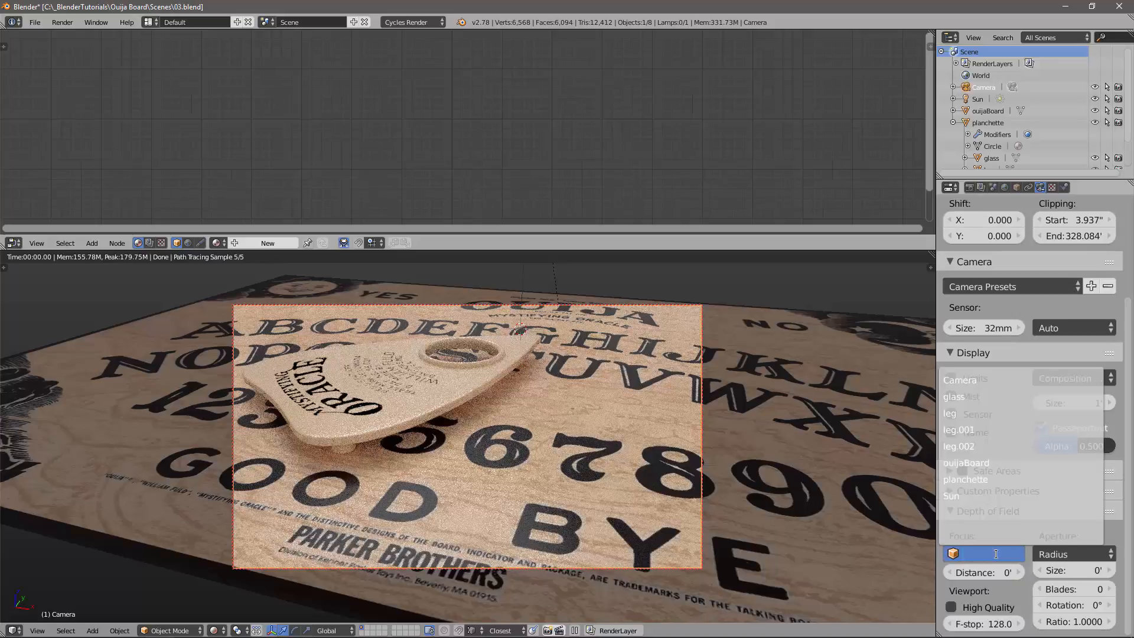
click(969, 397)
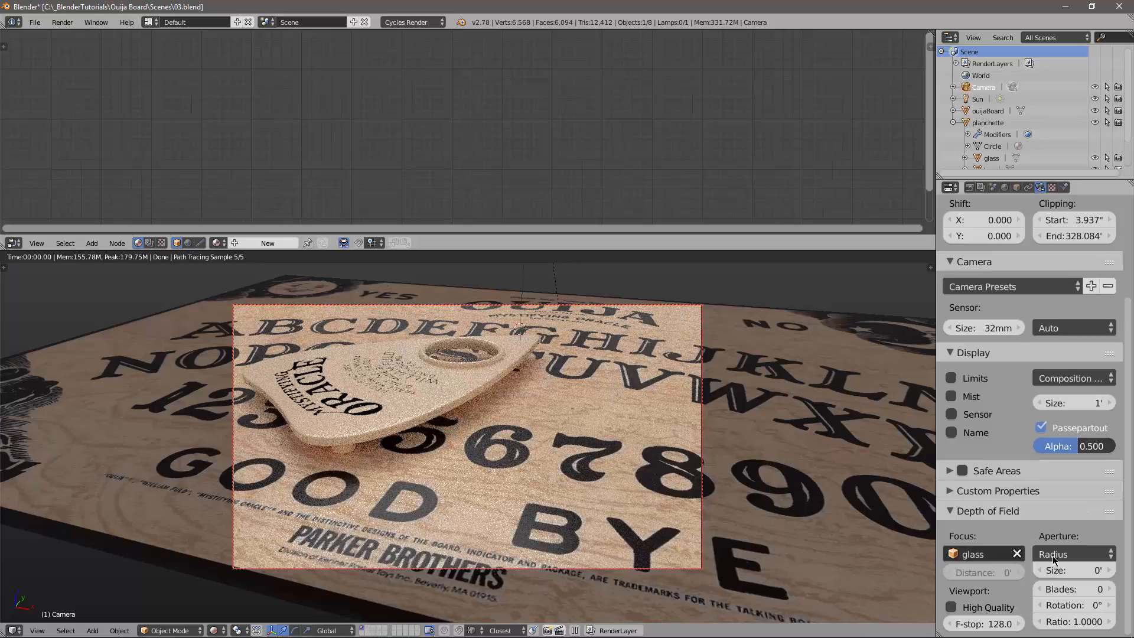
Try depth of field aperture sizes of 1' and 250thou on the camera.
click(1073, 570)
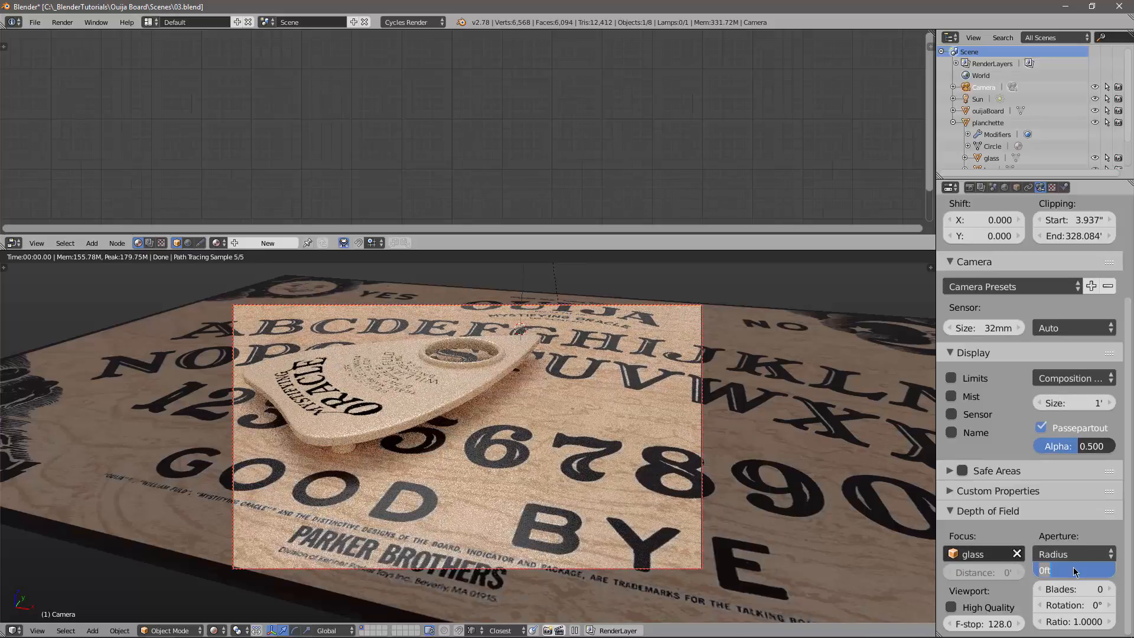
key(Return)
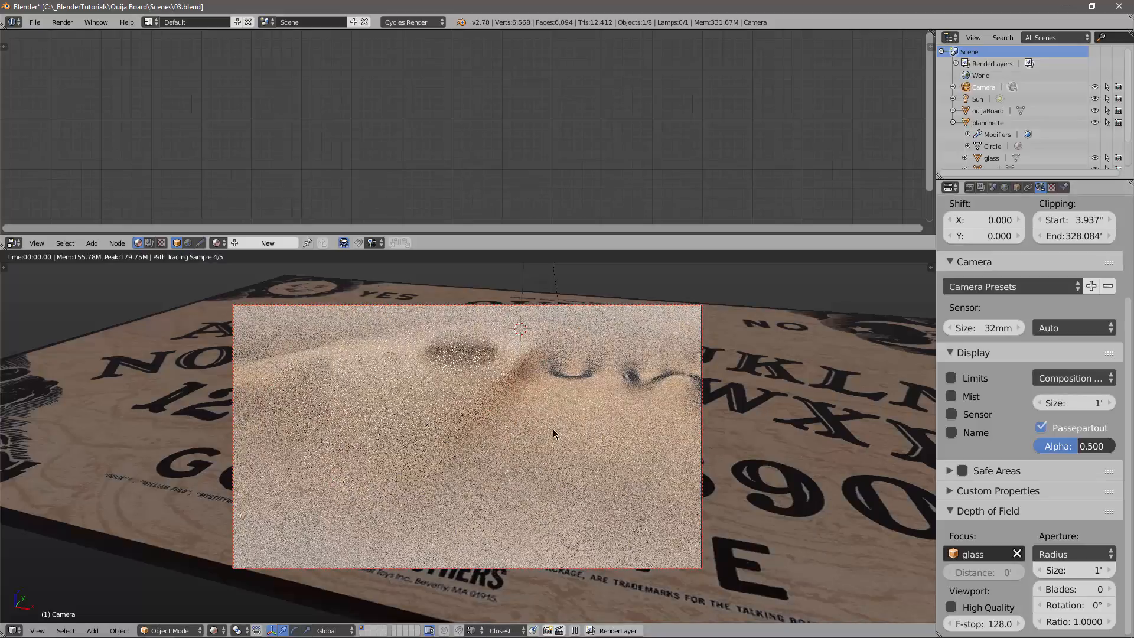
click(1073, 572)
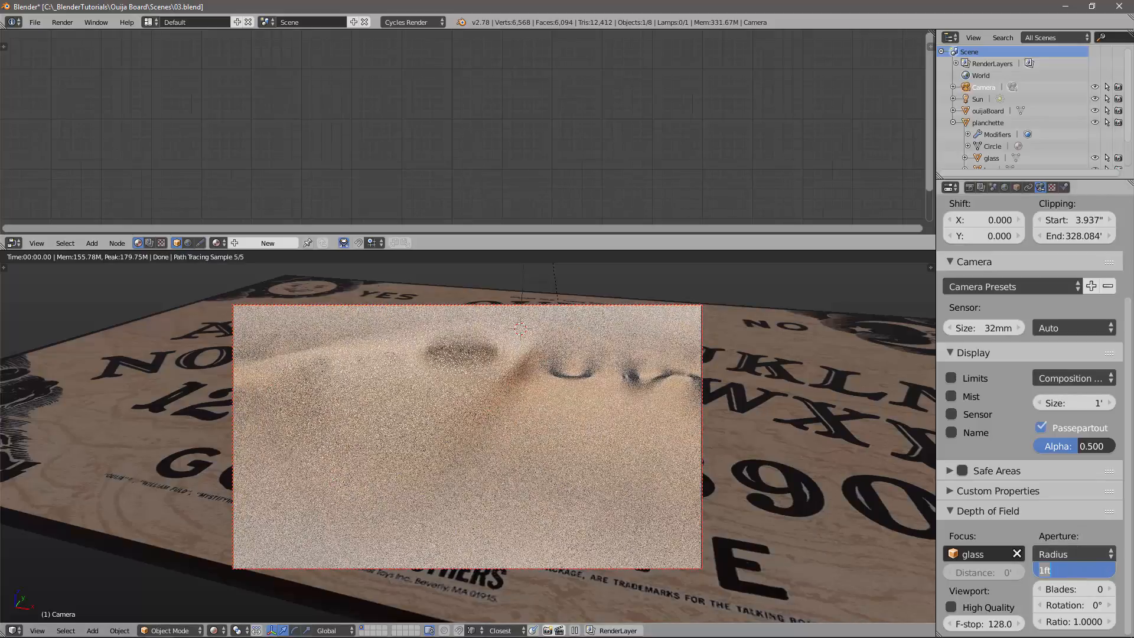
key(BackSpace)
key(Return)
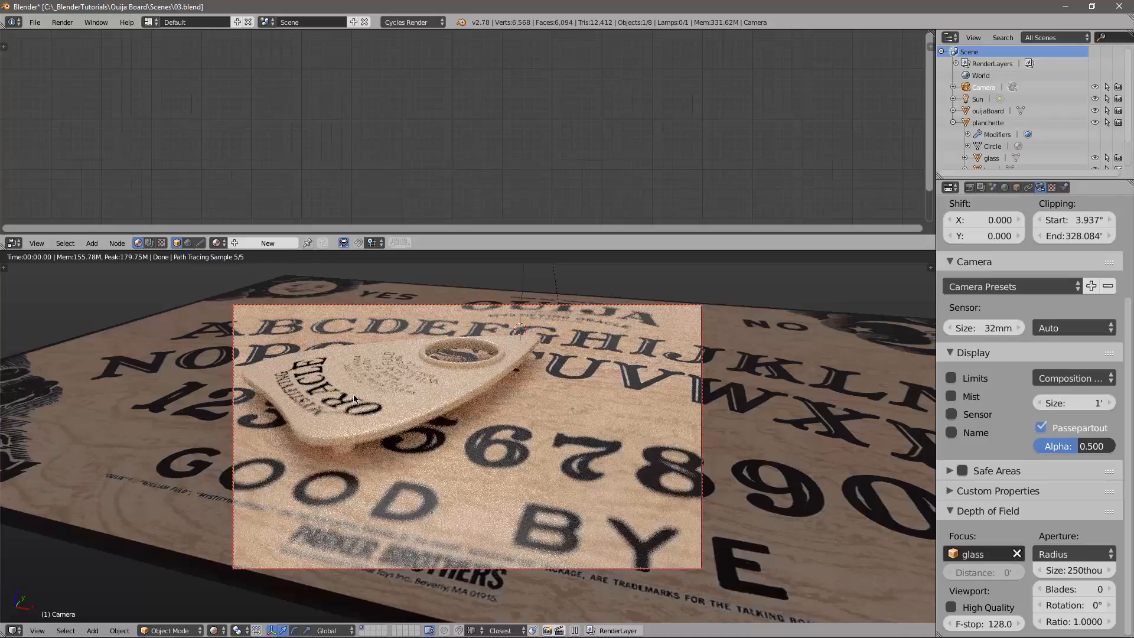
Set the camera's depth of field aperture size to 0.2 inch (200thou).
click(1087, 566)
text(.)
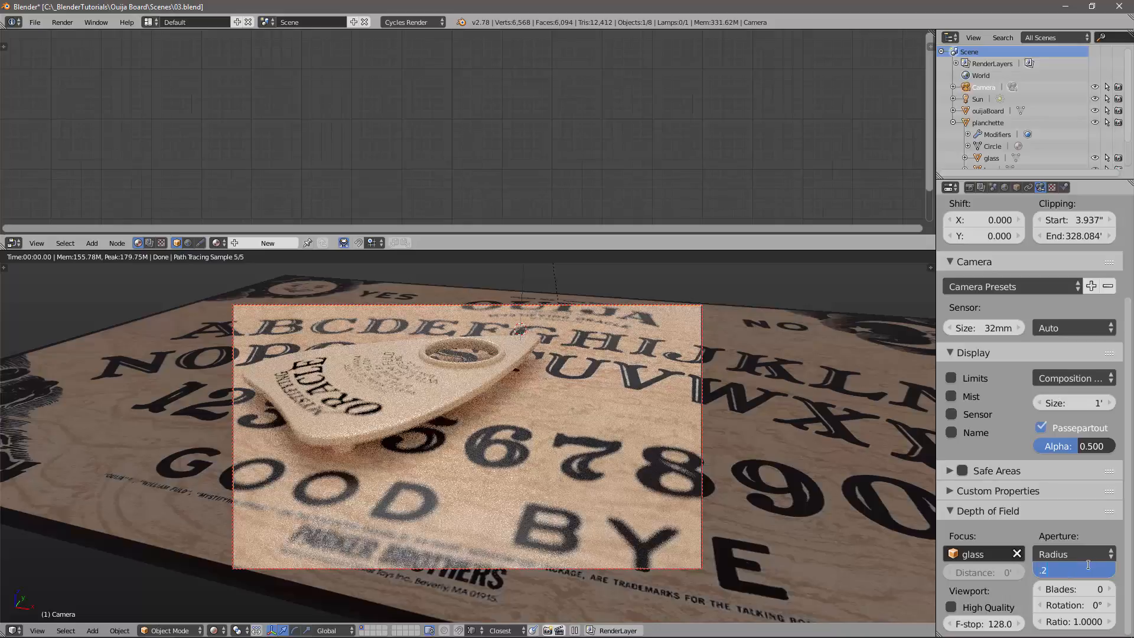
text(2)
key(Return)
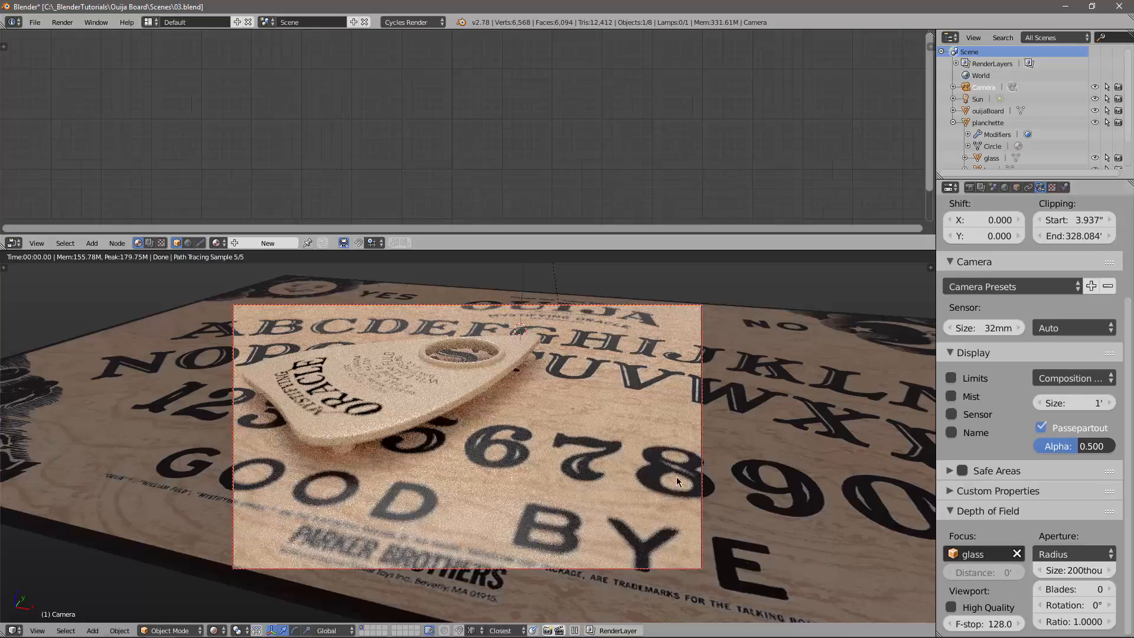
Review the render dimensions, output, sampling and light path settings, and collapse the Dimensions section.
scroll(992, 440, up, 1)
scroll(992, 437, up, 2)
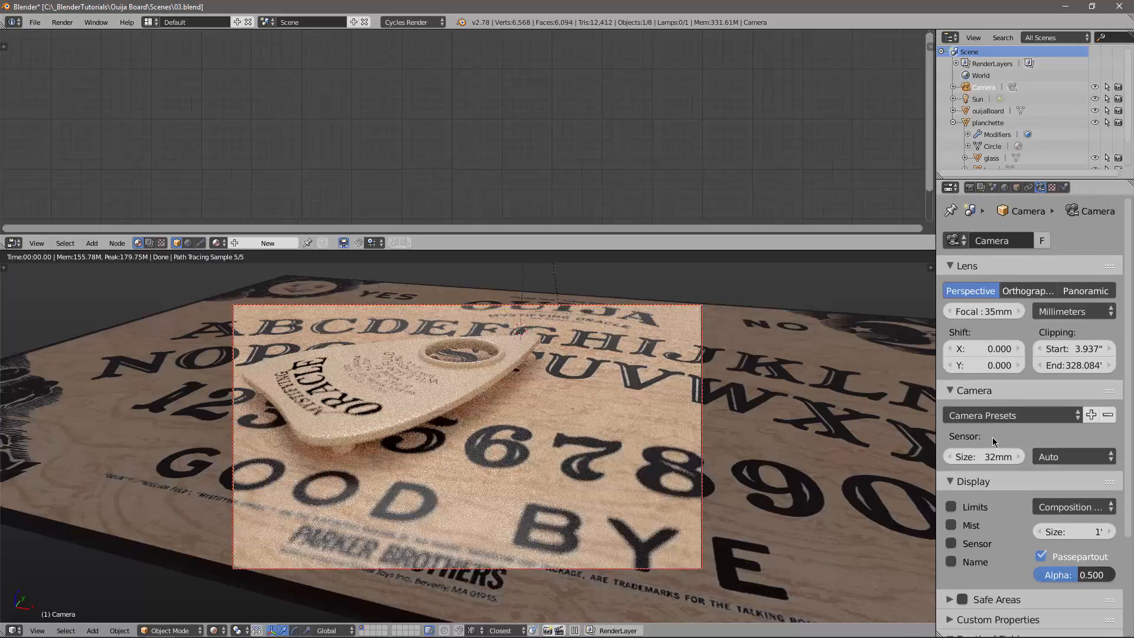
click(969, 187)
scroll(1007, 278, down, 3)
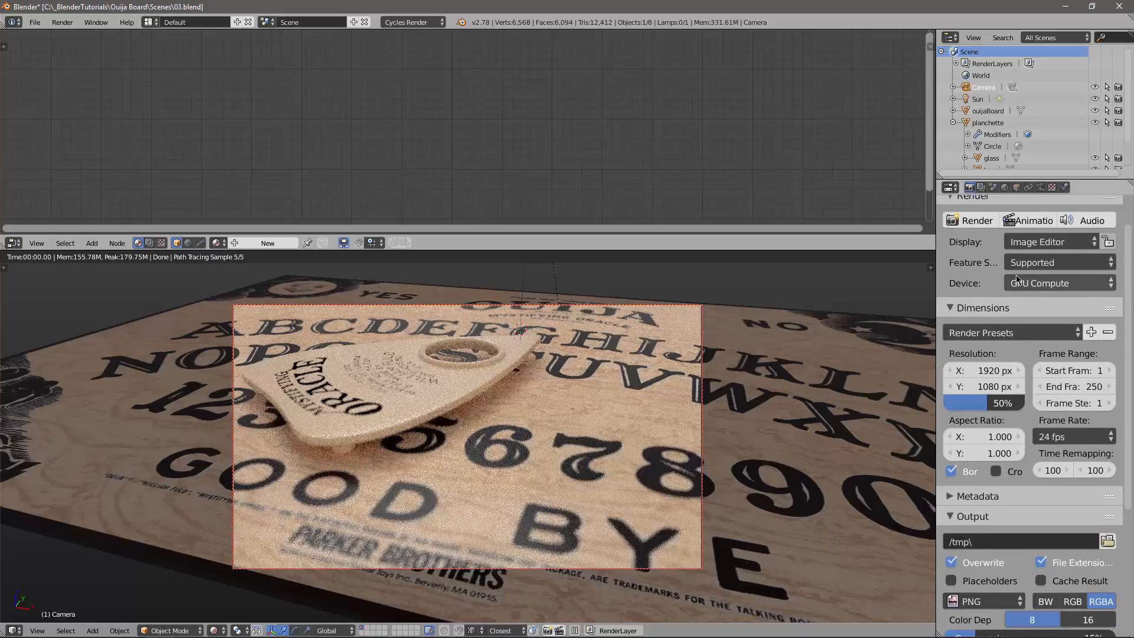
scroll(1014, 292, up, 3)
scroll(1017, 302, down, 3)
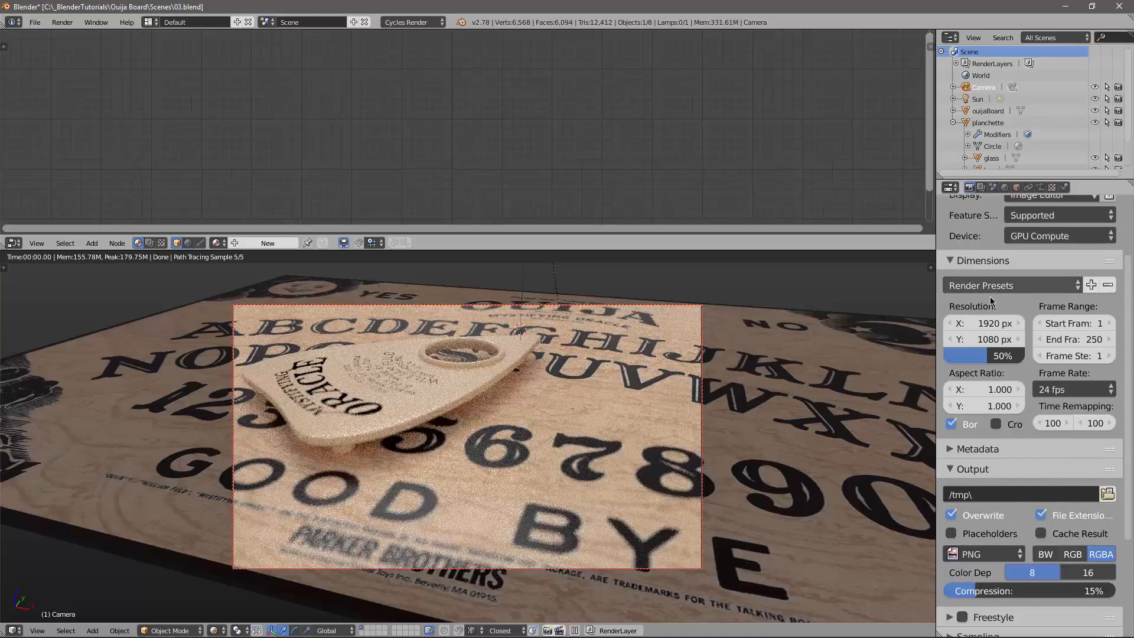
click(980, 262)
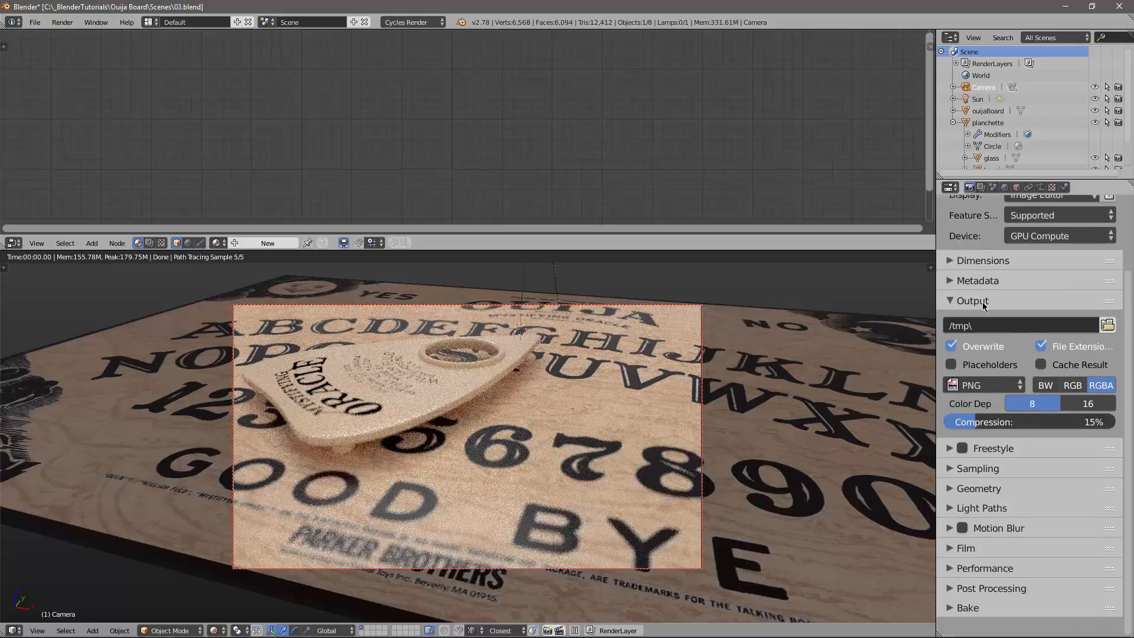
scroll(986, 294, up, 1)
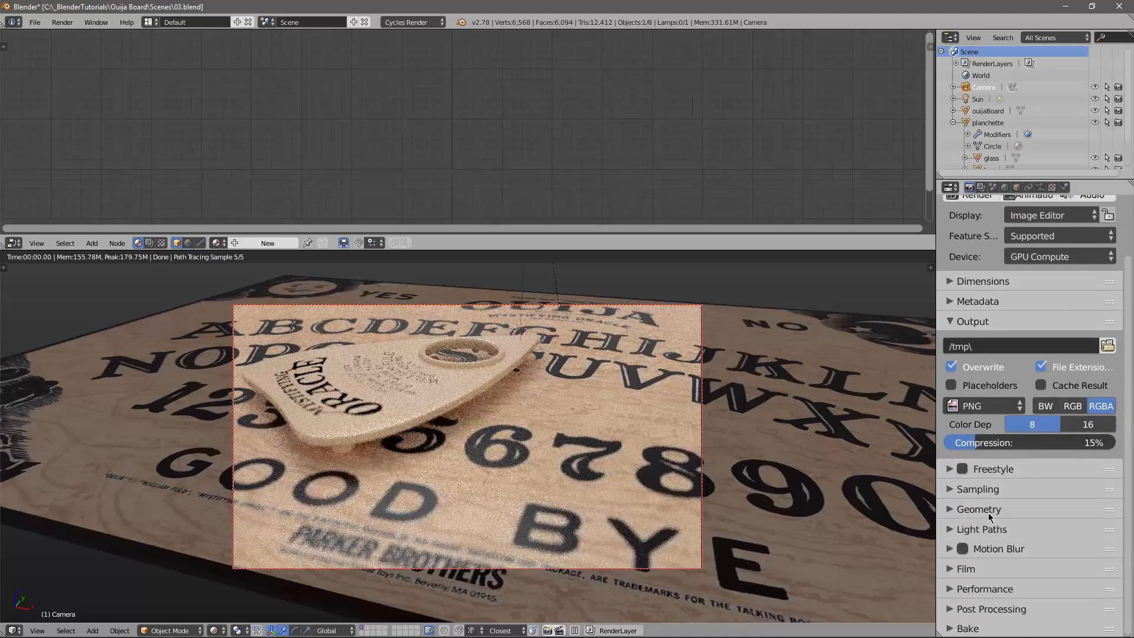
click(982, 491)
click(983, 494)
click(989, 530)
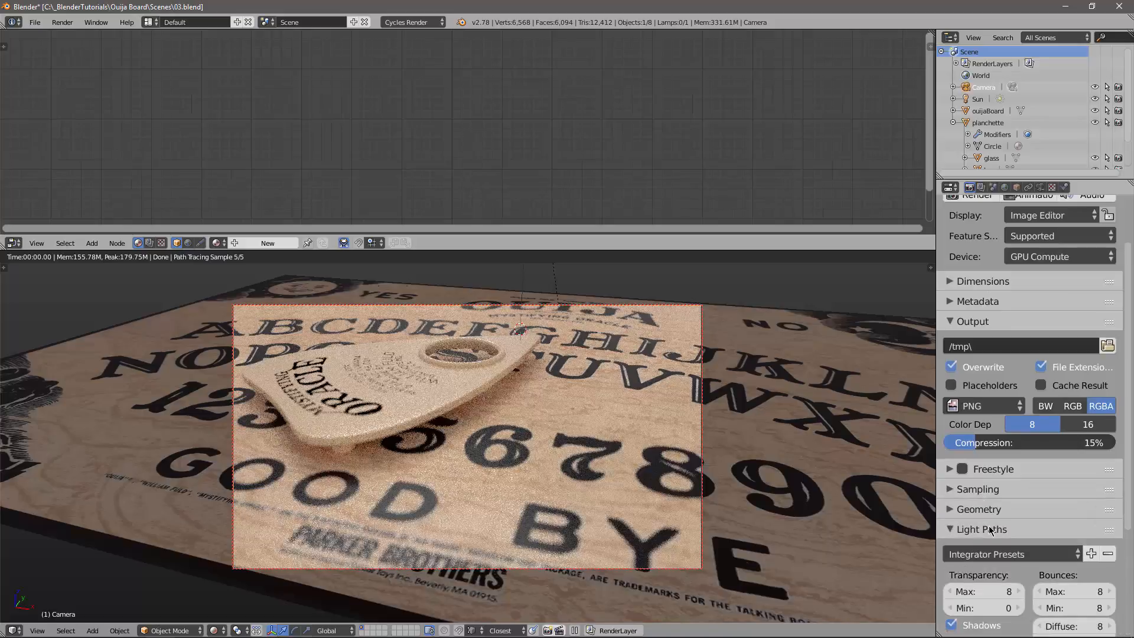
click(989, 529)
scroll(1010, 536, up, 3)
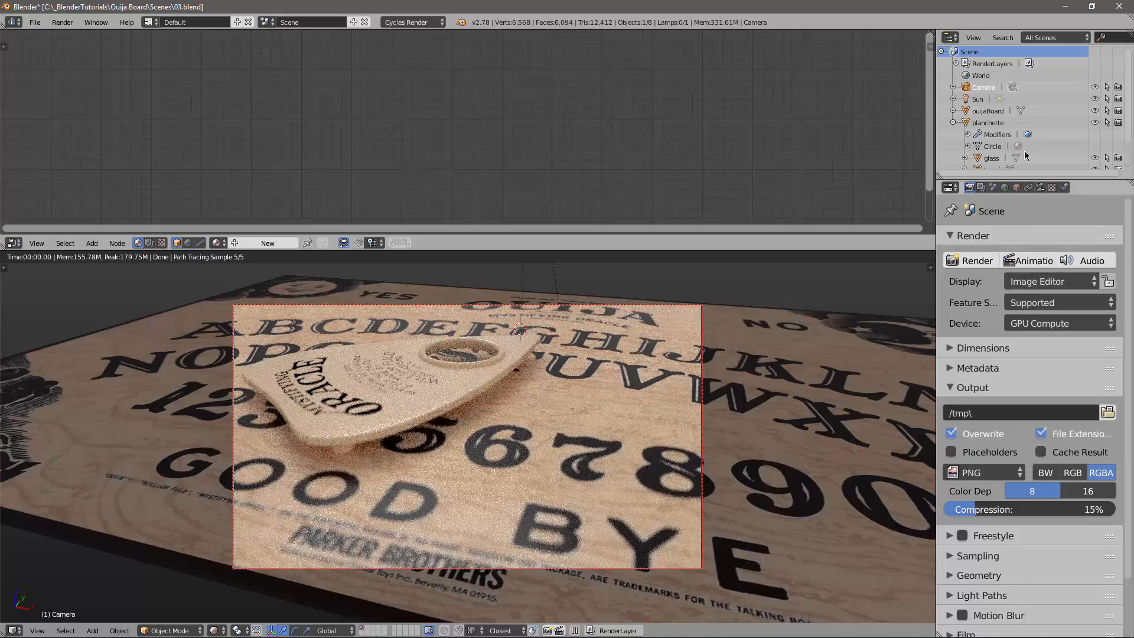
Set the Sun lamp's emission strength to 1.5.
click(978, 99)
click(1041, 187)
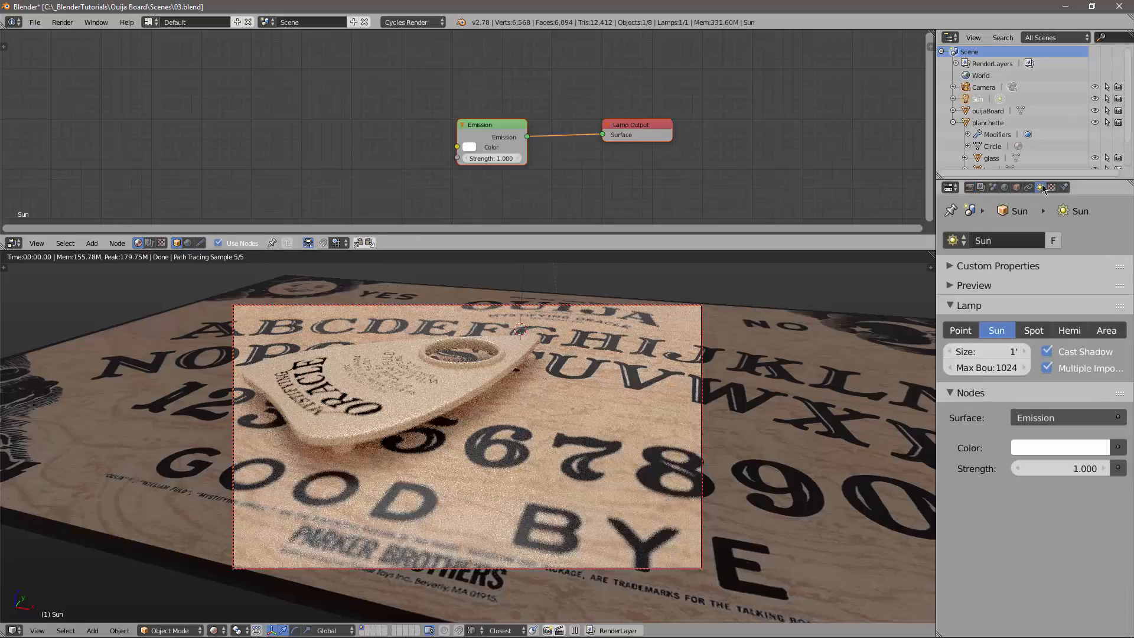
click(1077, 469)
text(1.5)
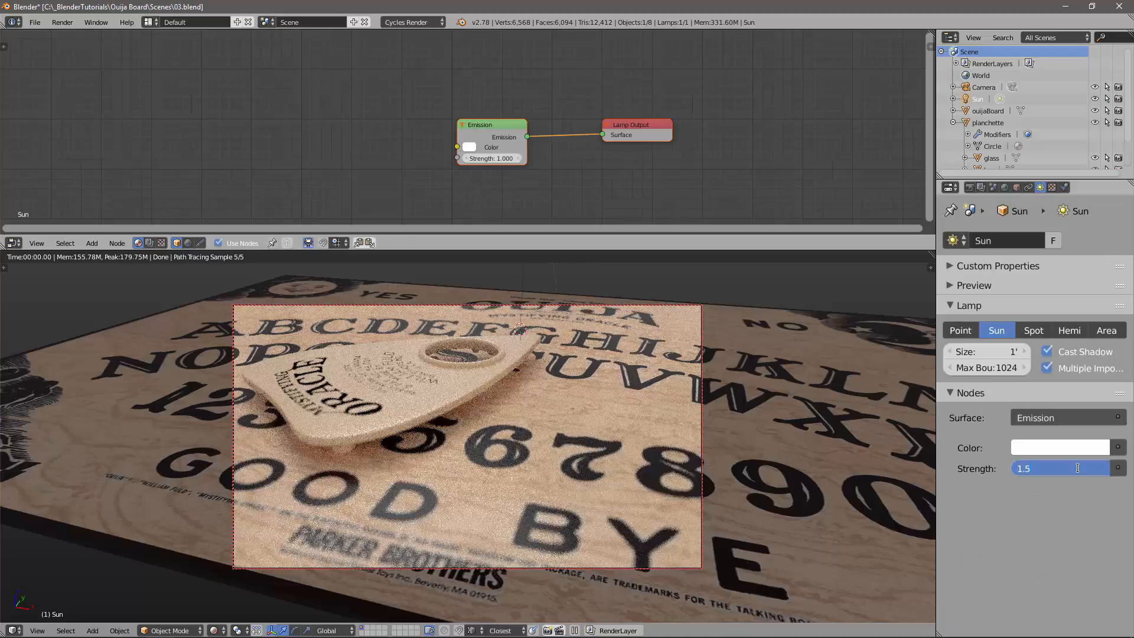
key(Return)
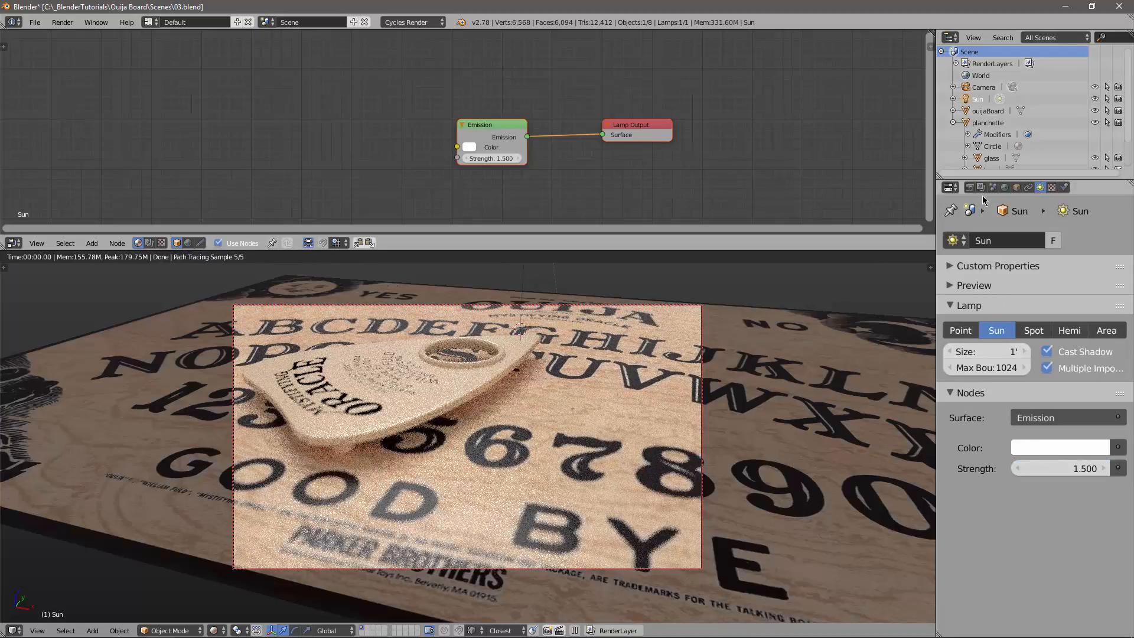
Expand the Sampling settings, collapse the Output section, and render the still image from the camera.
click(969, 187)
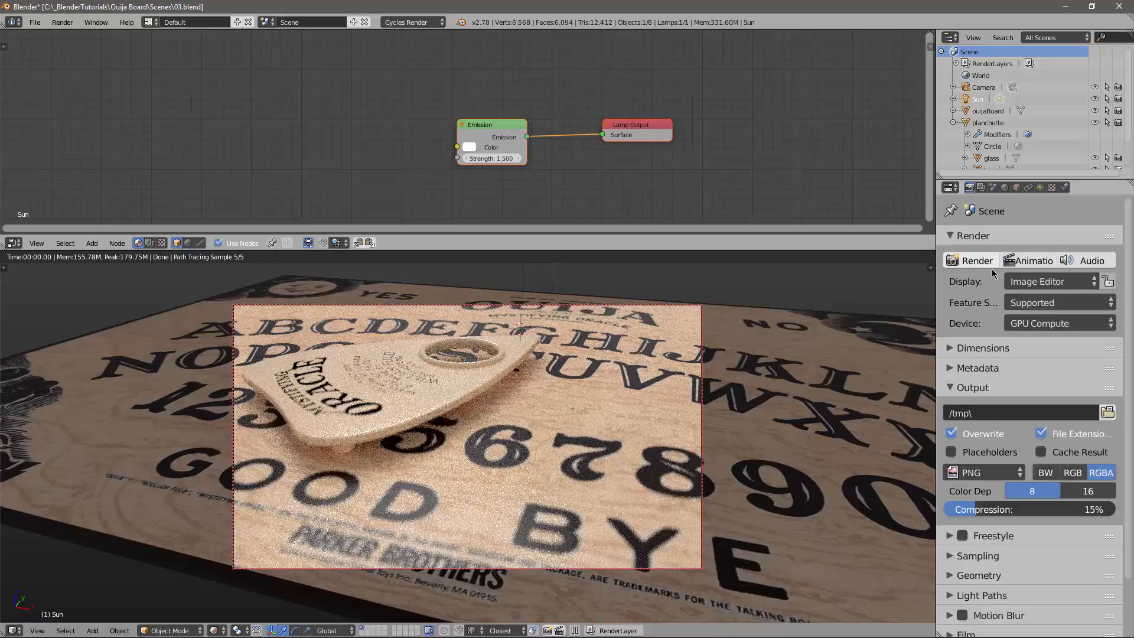
click(980, 556)
scroll(998, 535, down, 3)
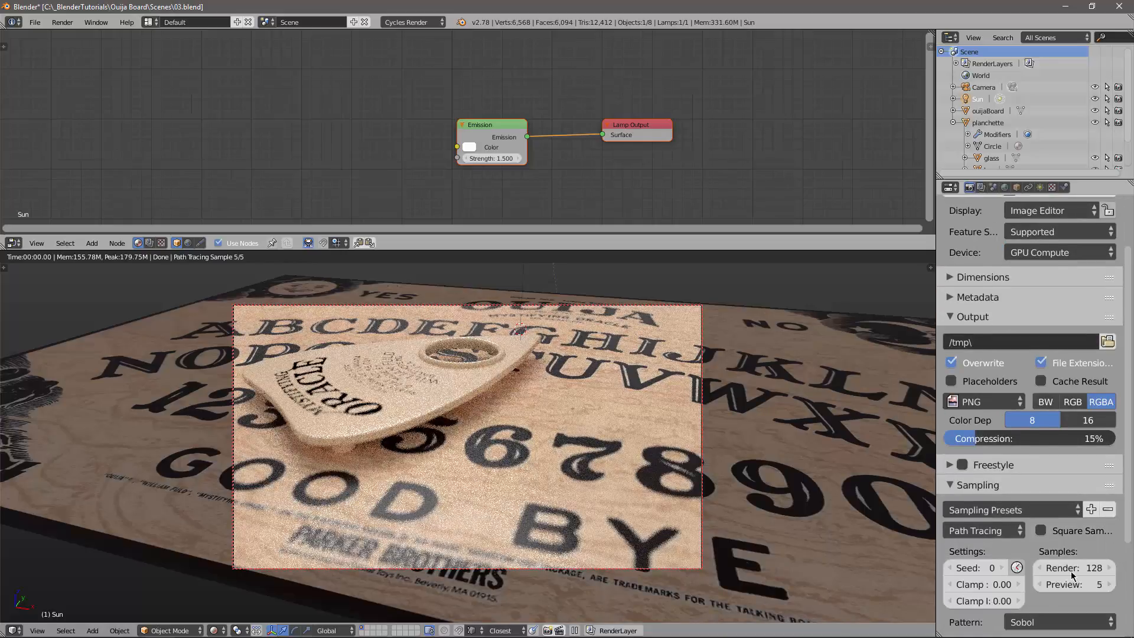
click(968, 319)
scroll(968, 331, up, 3)
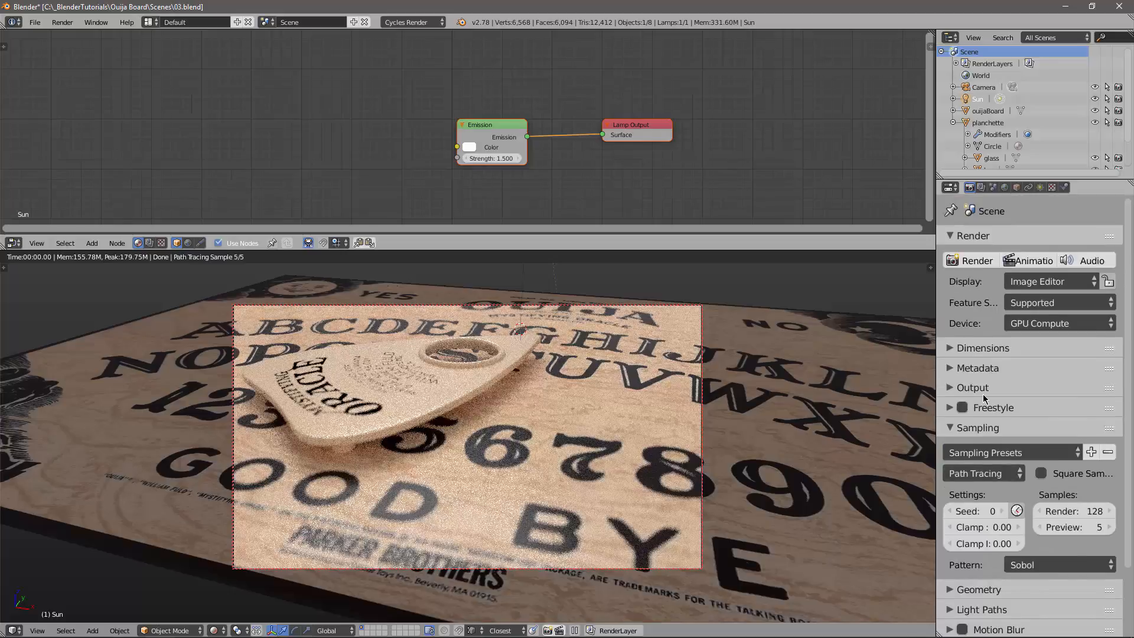
click(973, 262)
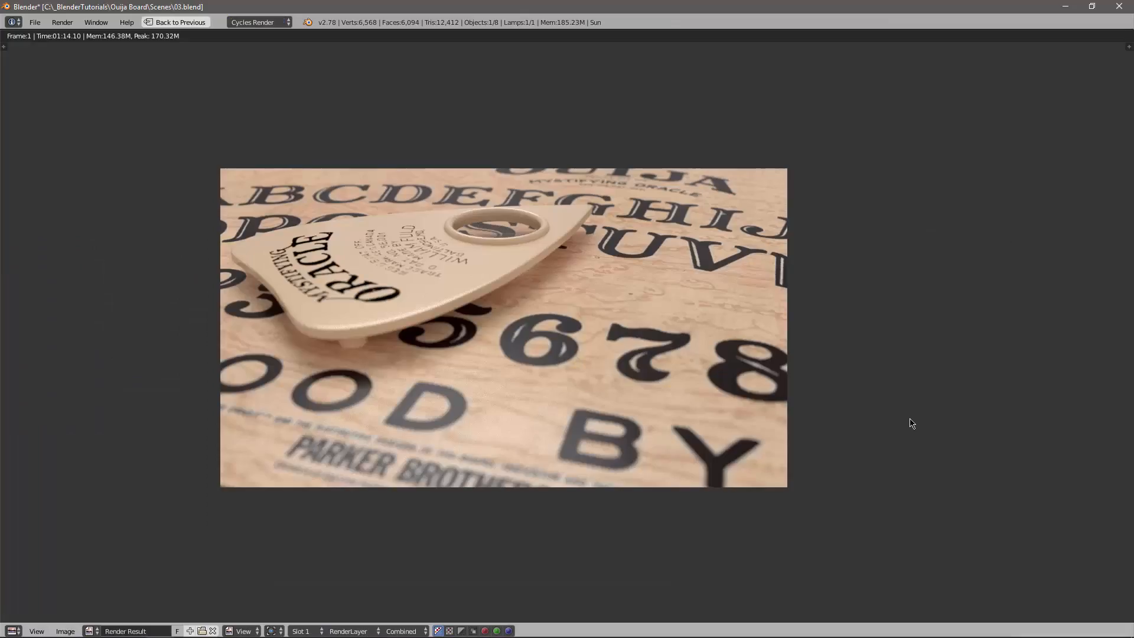